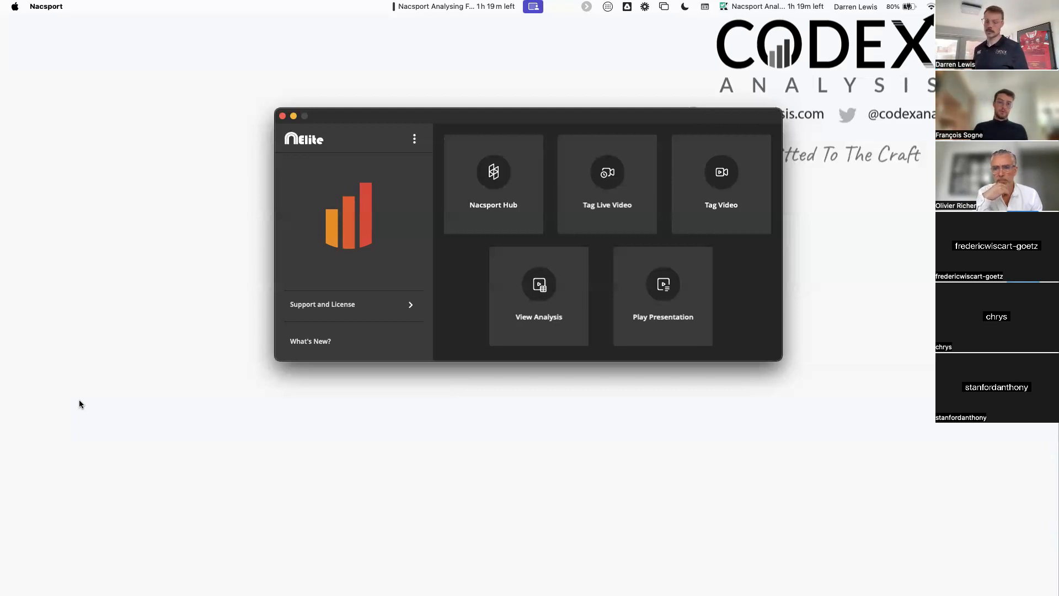
pyautogui.press('ctrl+super+space')
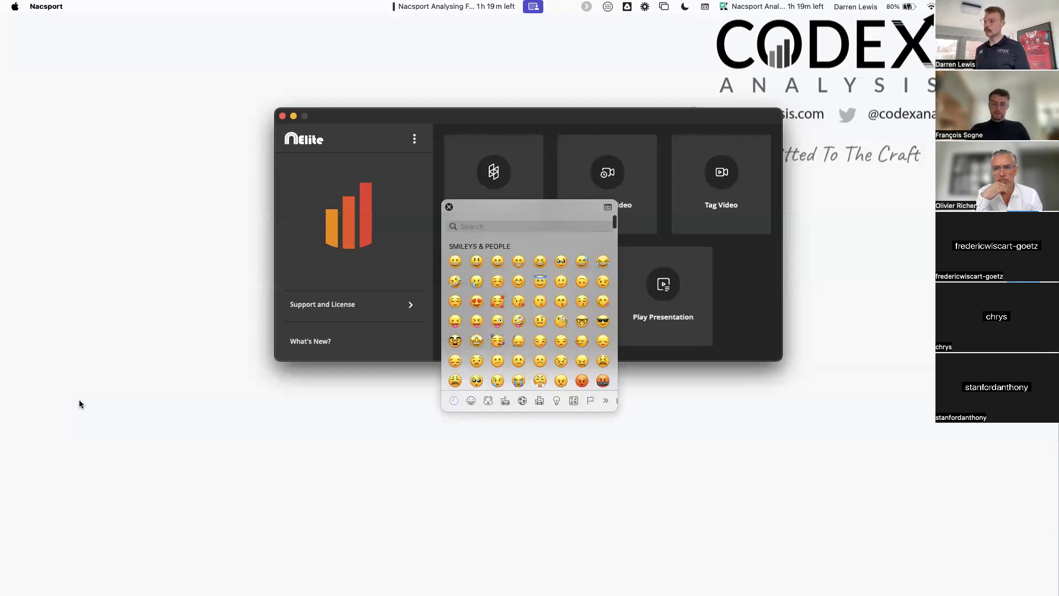
pyautogui.click(448, 208)
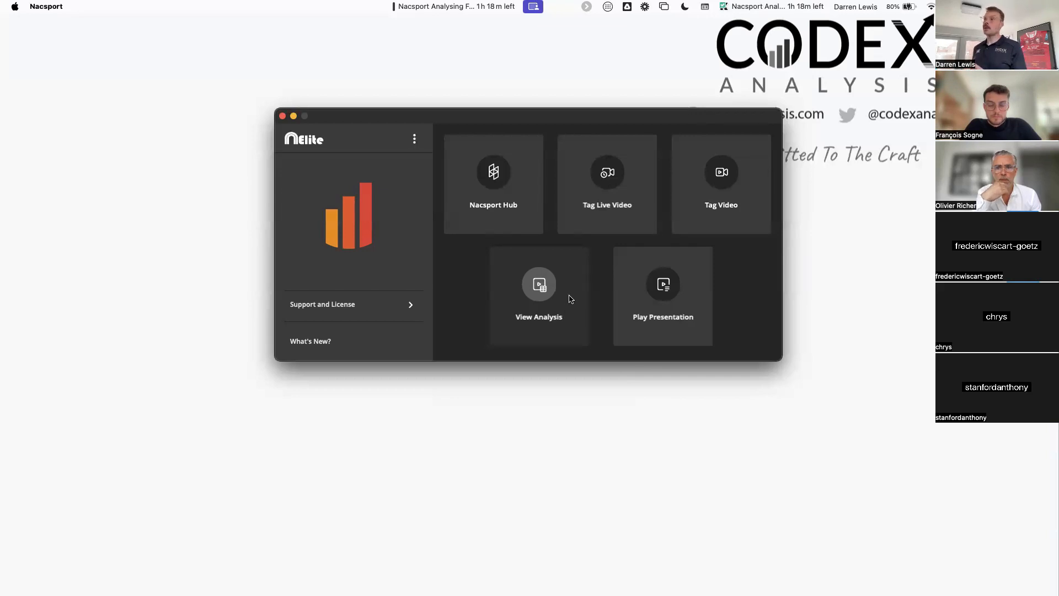
# Step: Open the Victoria Vikes.nacmac analysis from the Basketball folder of the analysis databases
pyautogui.click(541, 301)
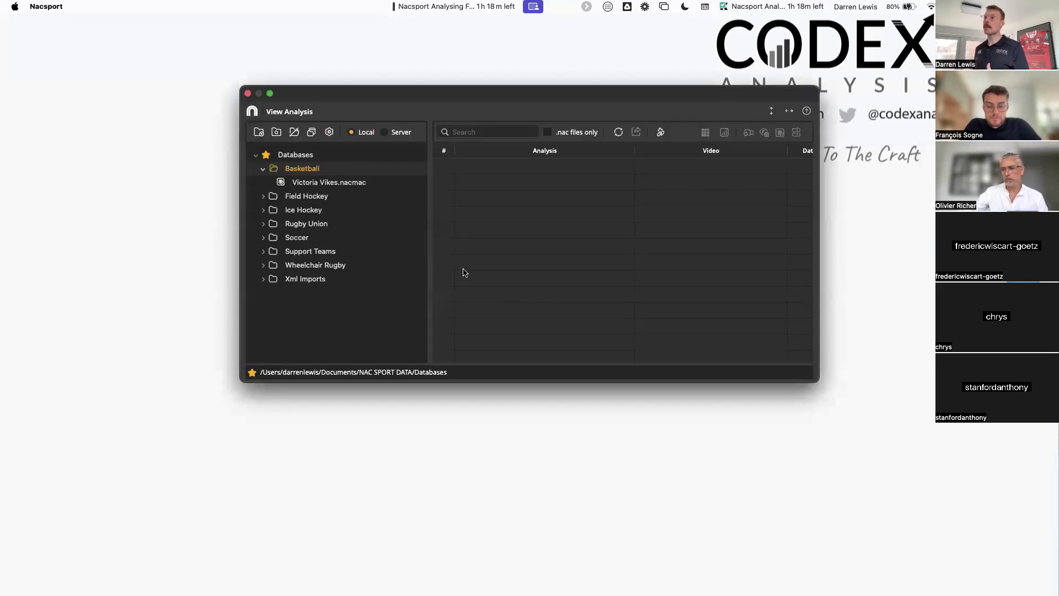
pyautogui.click(298, 170)
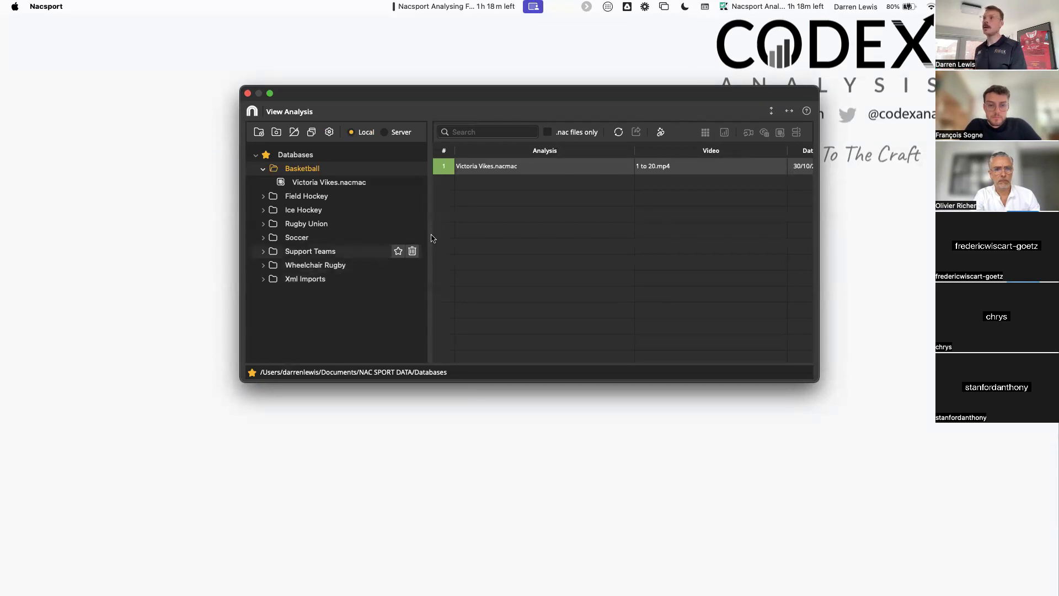
pyautogui.click(556, 168)
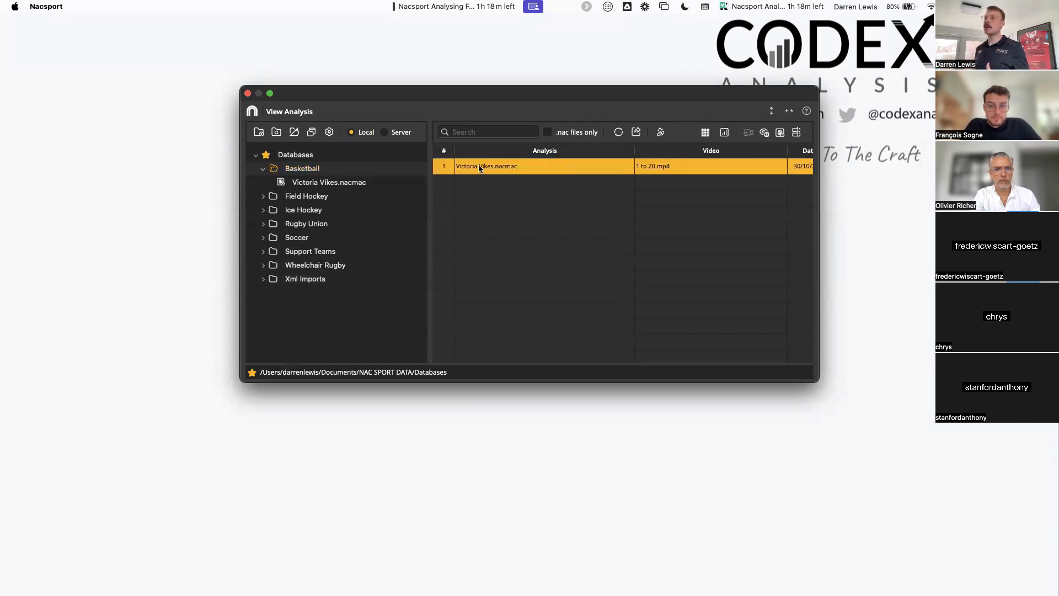
pyautogui.doubleClick(547, 172)
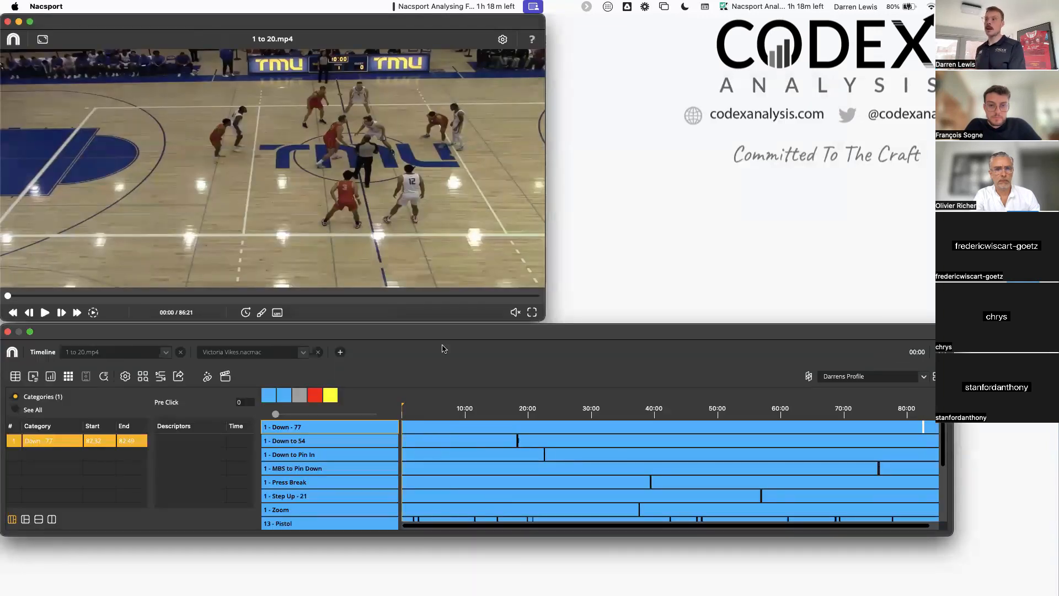
# Step: Make the timeline window taller and look through its colour-coded category rows
pyautogui.moveTo(445, 335); pyautogui.dragTo(445, 337)
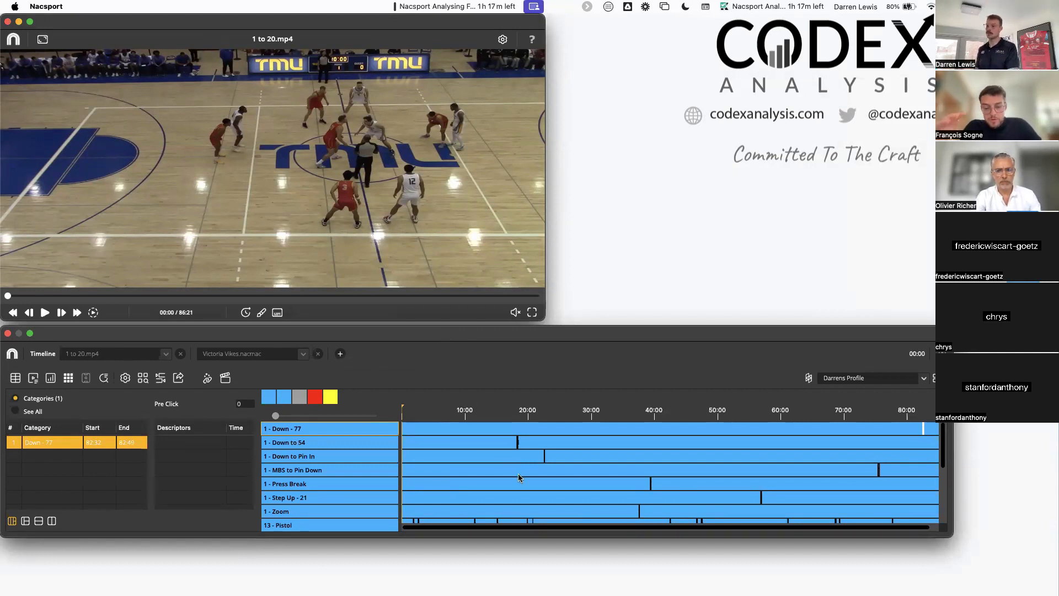
pyautogui.moveTo(516, 537); pyautogui.dragTo(516, 564)
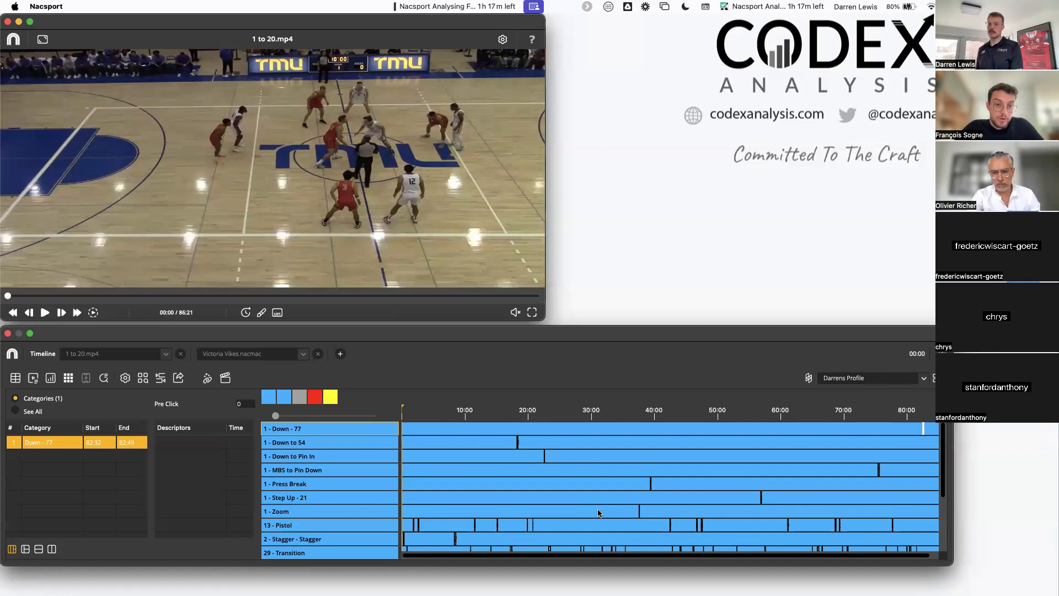
pyautogui.scroll(-5, 599, 511)
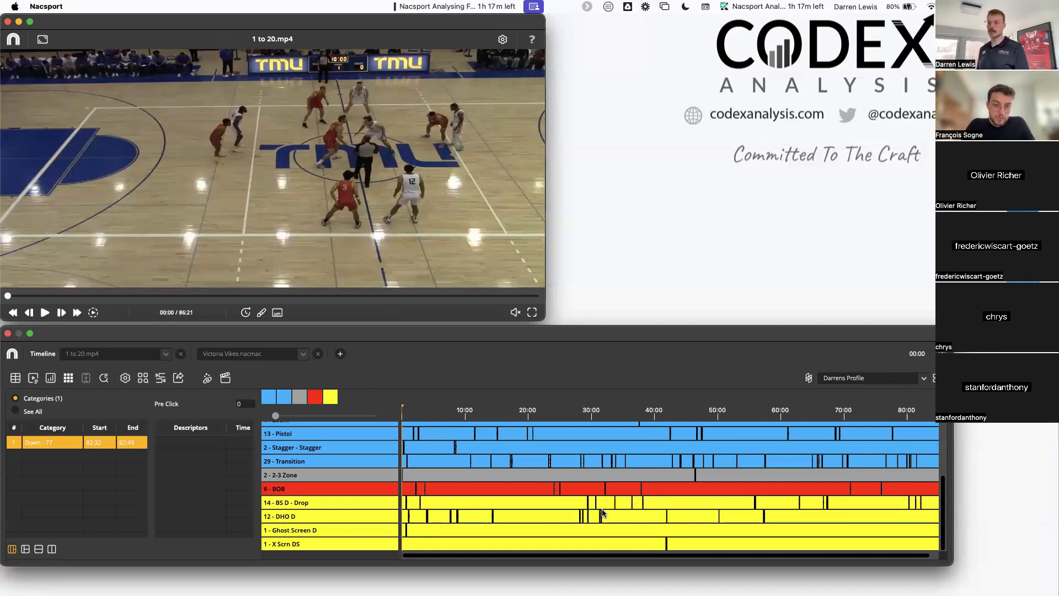
pyautogui.scroll(5, 633, 518)
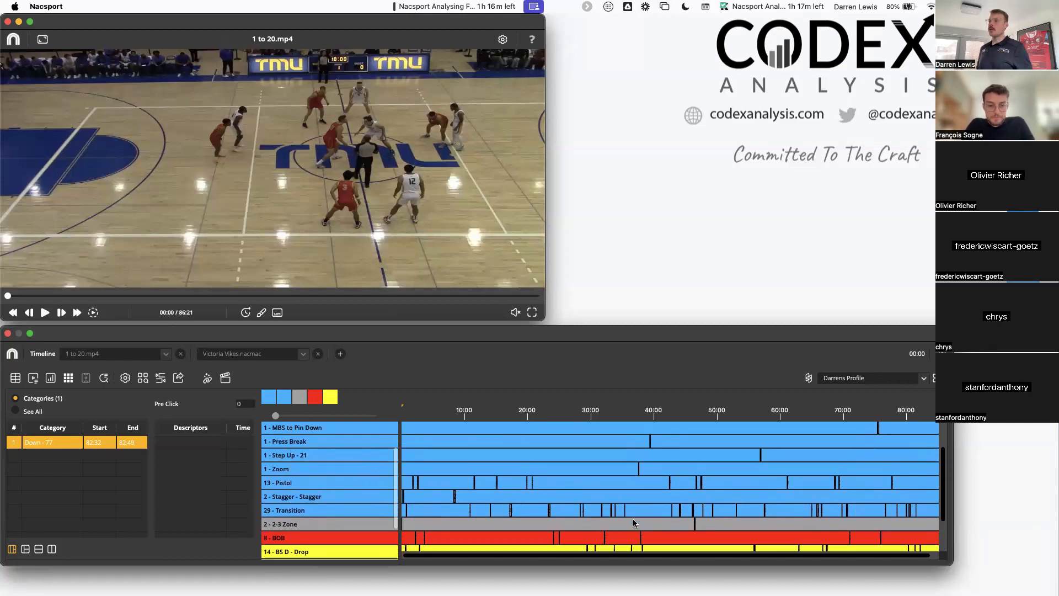
pyautogui.scroll(-3, 633, 518)
pyautogui.scroll(-1, 633, 517)
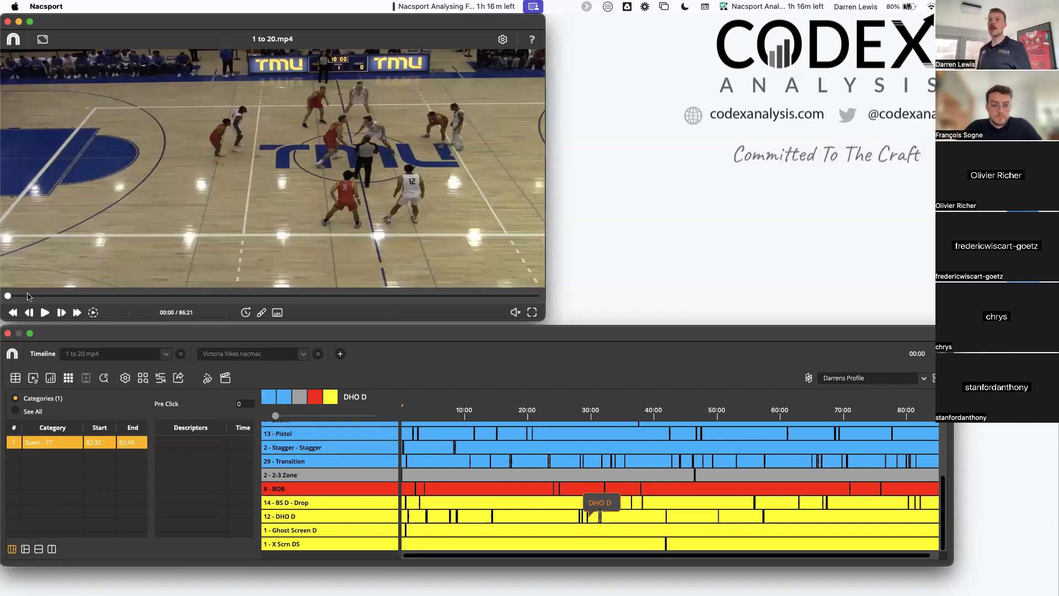
# Step: Play the clips of the Transition category, skip forward to Transition clip 3 and pause it
pyautogui.moveTo(10, 298)
pyautogui.mouseDown()
pyautogui.moveTo(284, 296)
pyautogui.moveTo(6, 303)
pyautogui.mouseUp()
pyautogui.scroll(2, 359, 504)
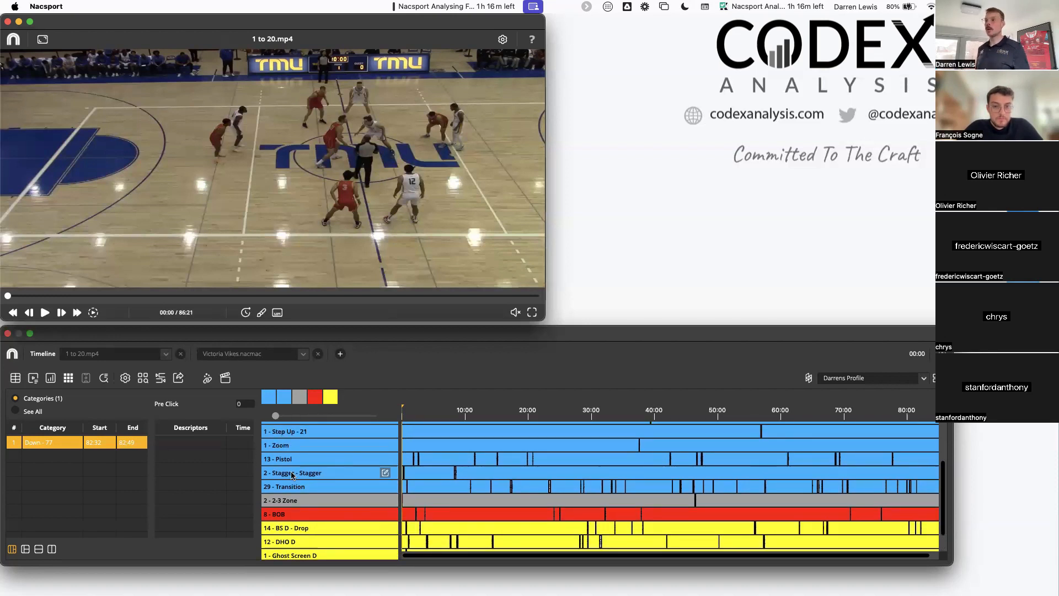
pyautogui.click(292, 490)
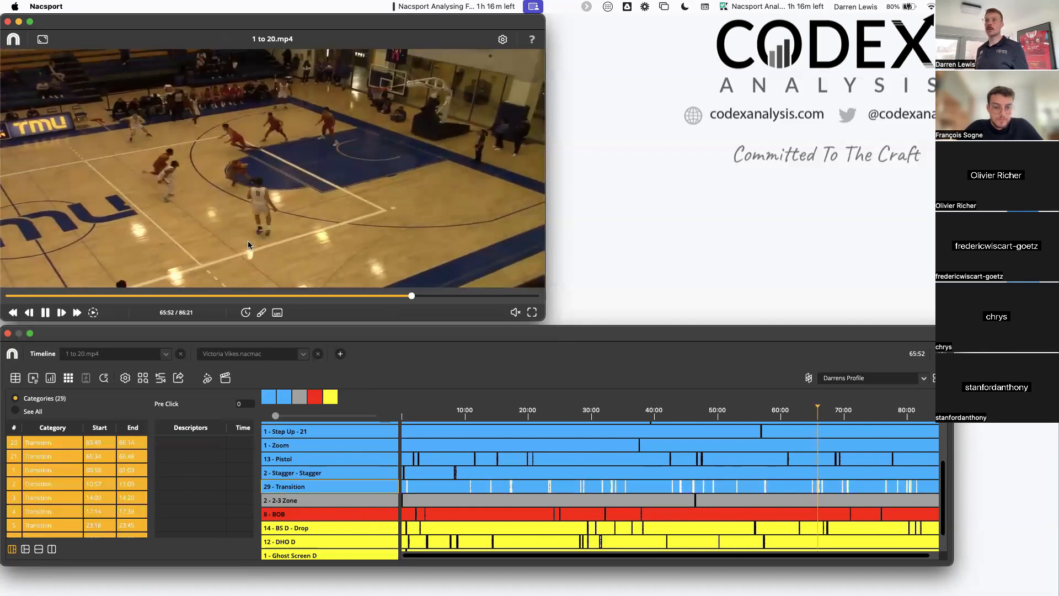
pyautogui.press('Down')
pyautogui.press('Down')
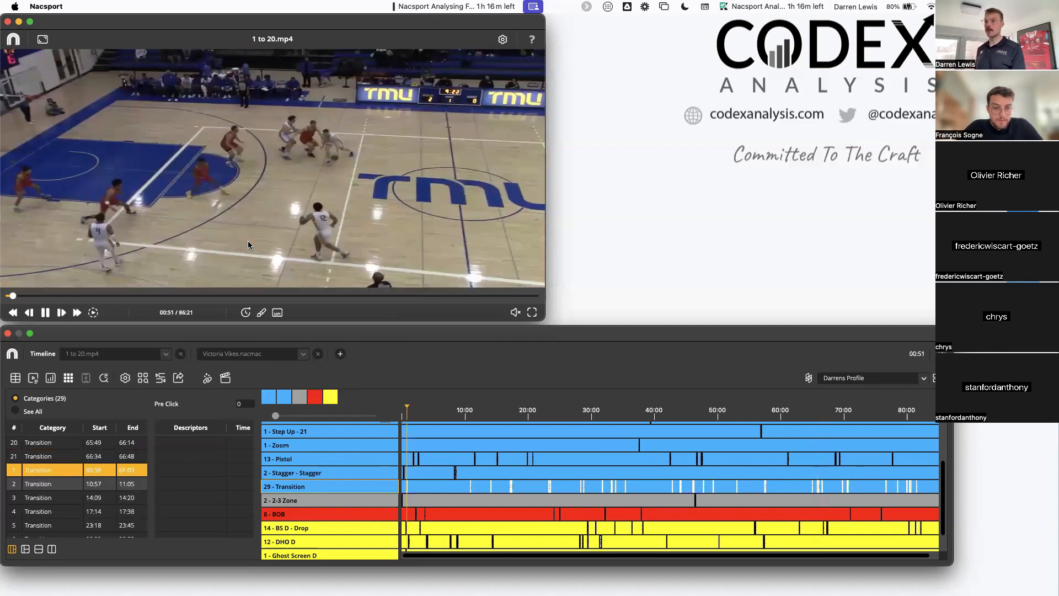
pyautogui.press('Down')
pyautogui.press('Down')
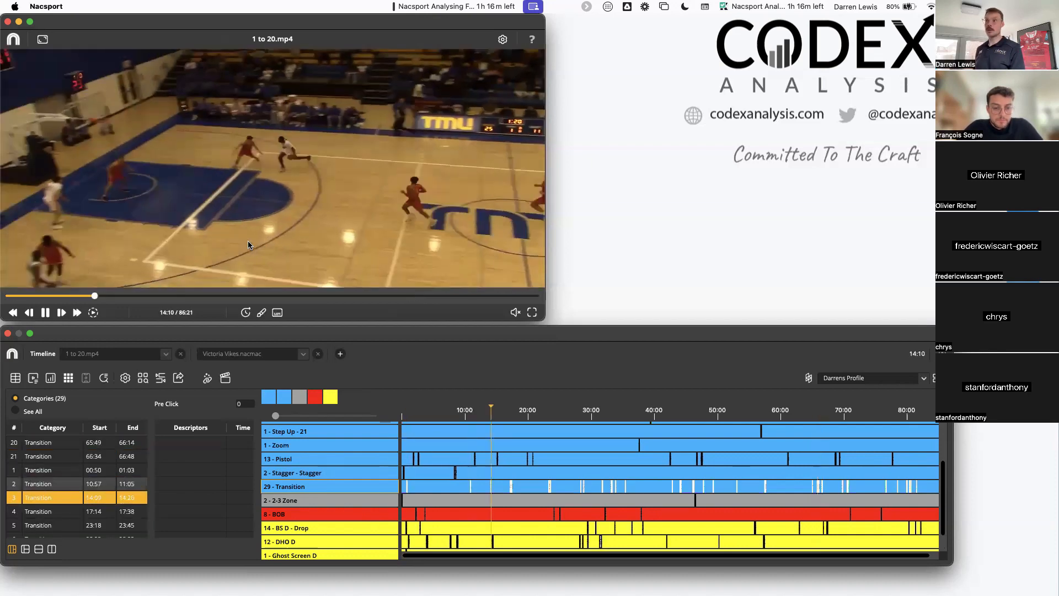
pyautogui.press('space')
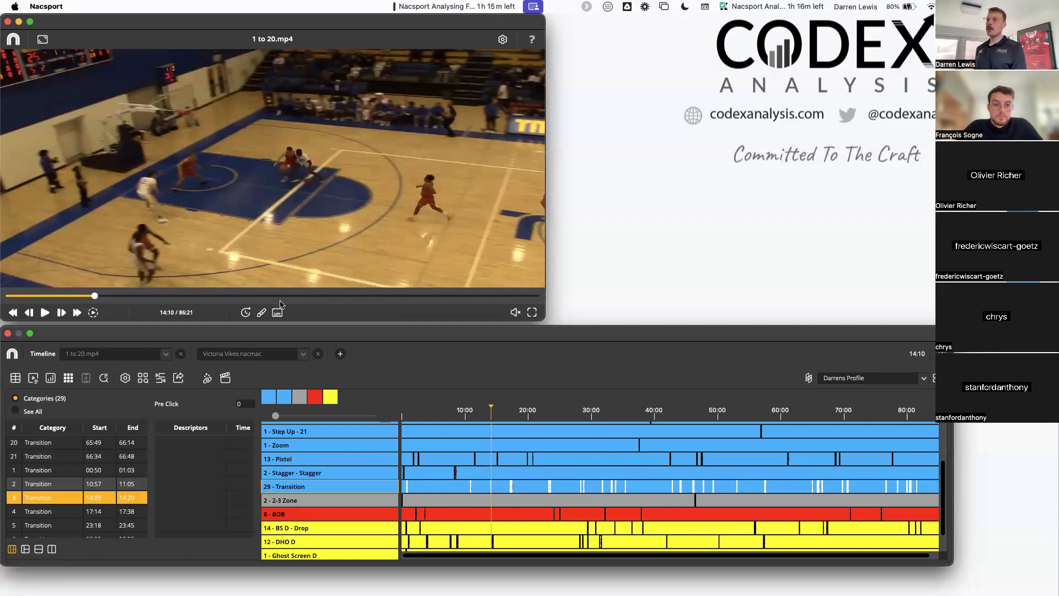
# Step: Zoom in on the timeline to distinguish individual clips, then play on to Transition clip 4 and pause
pyautogui.moveTo(276, 420); pyautogui.dragTo(346, 420)
pyautogui.press('space')
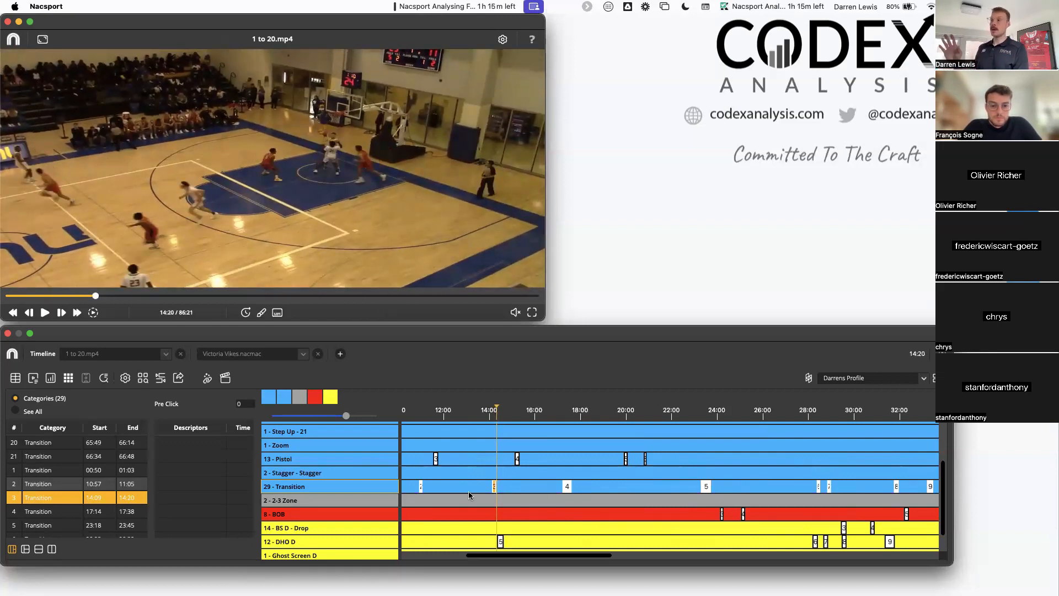
pyautogui.press('space')
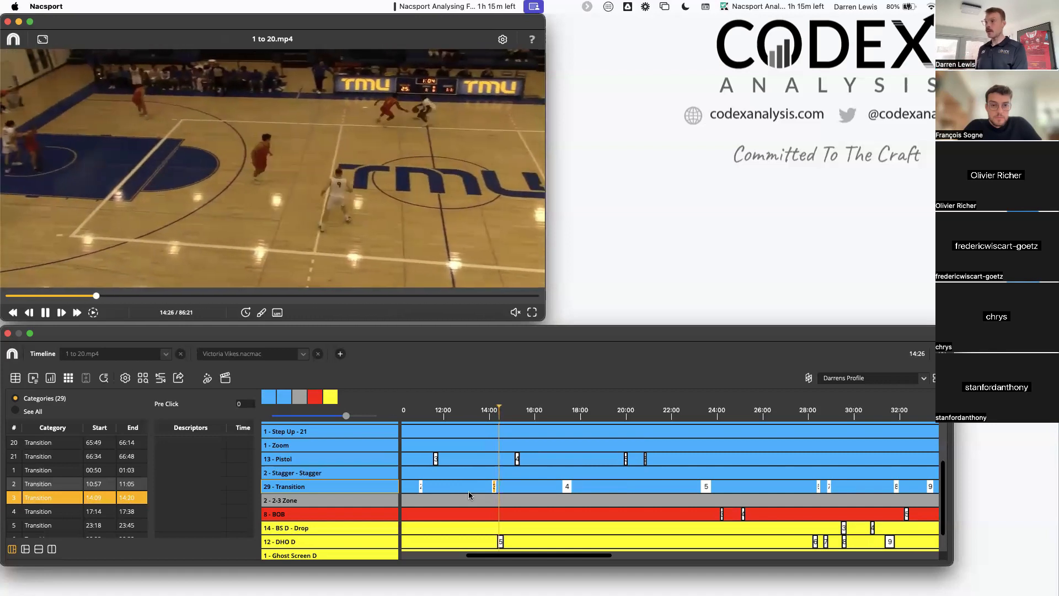
pyautogui.press('Down')
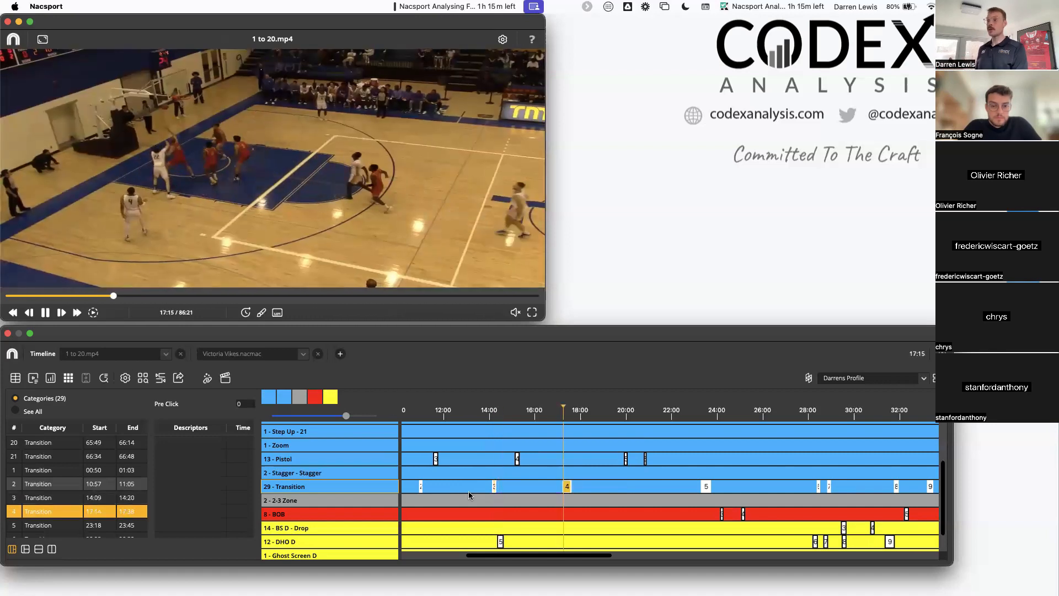
pyautogui.press('space')
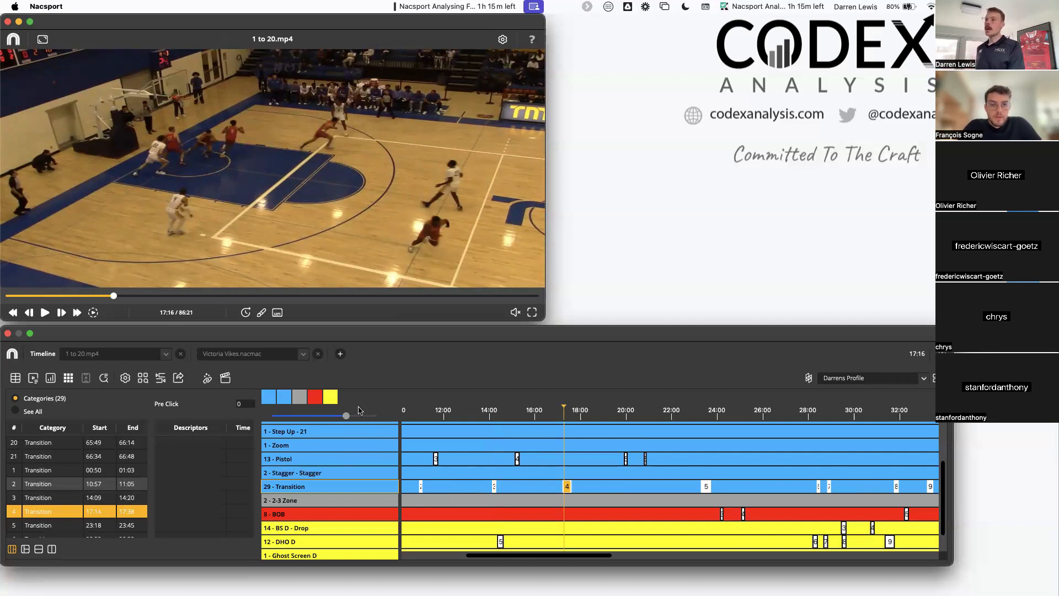
# Step: Zoom the timeline out to the whole match and review the Transition clip list and all category rows
pyautogui.moveTo(346, 416); pyautogui.dragTo(273, 419)
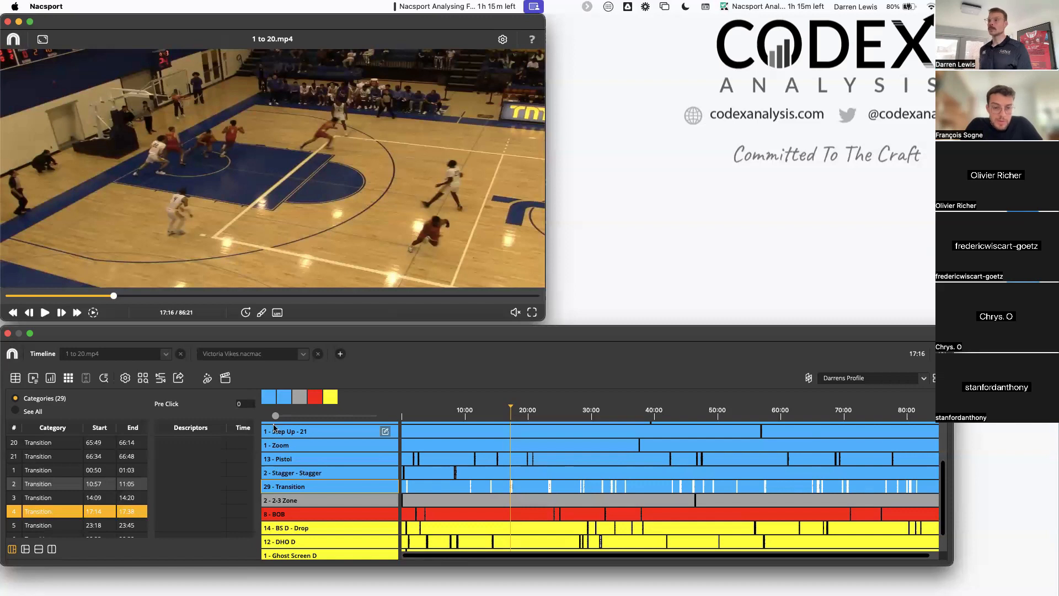
pyautogui.scroll(-1, 109, 499)
pyautogui.scroll(-2, 109, 499)
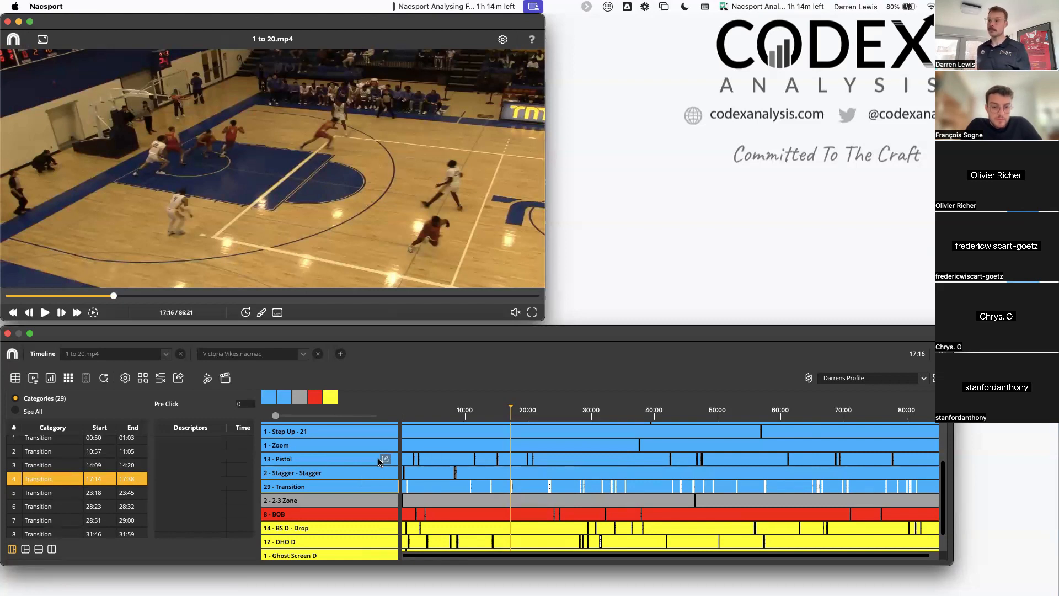
pyautogui.scroll(5, 372, 460)
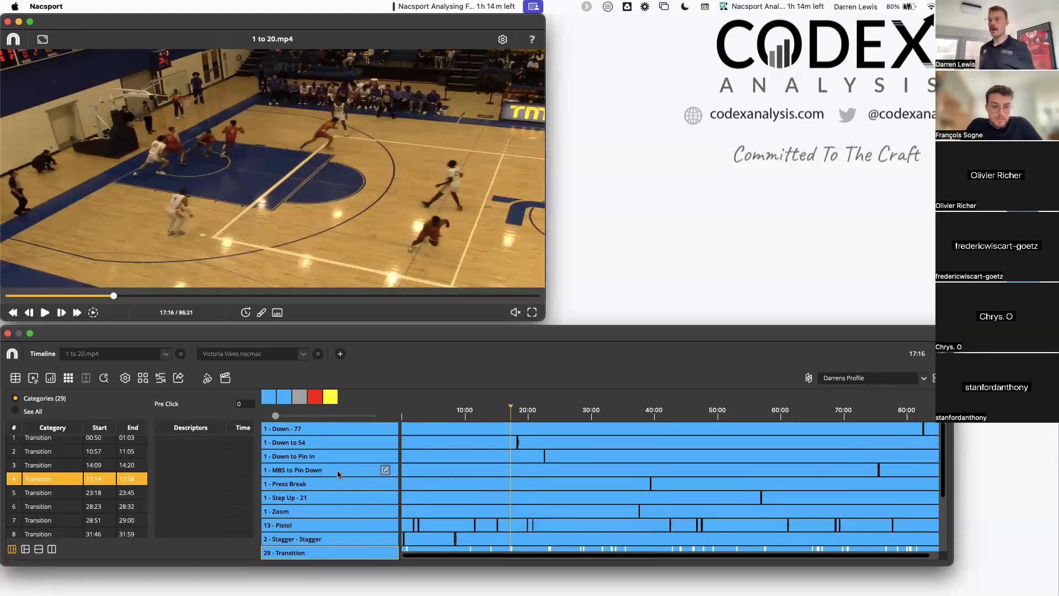
pyautogui.scroll(-7, 338, 474)
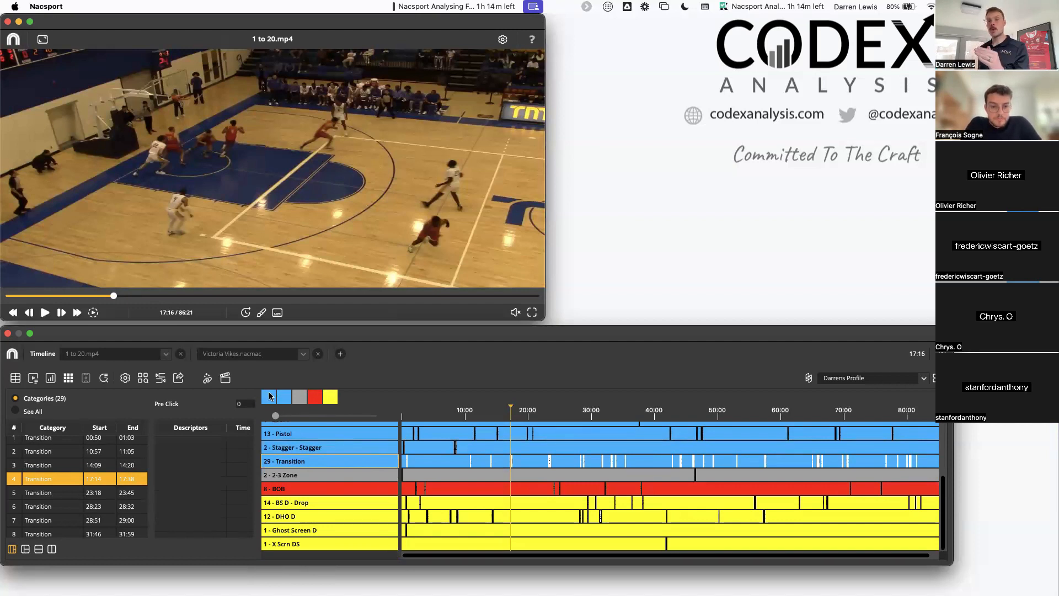
# Step: Hide the yellow, red and grey categories so the timeline shows only the blue rows
pyautogui.click(330, 397)
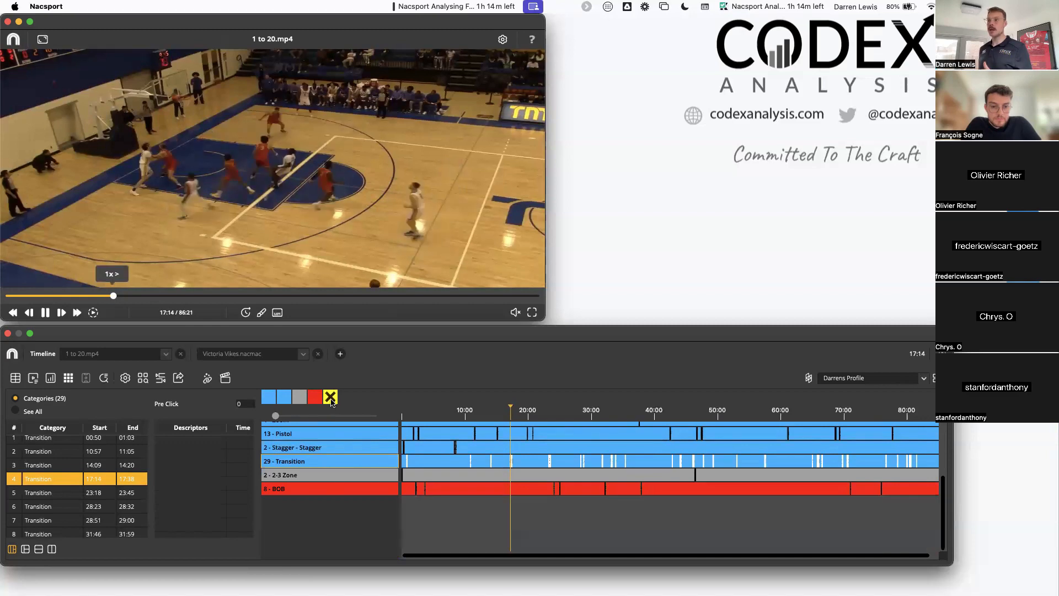
pyautogui.click(314, 398)
pyautogui.click(299, 397)
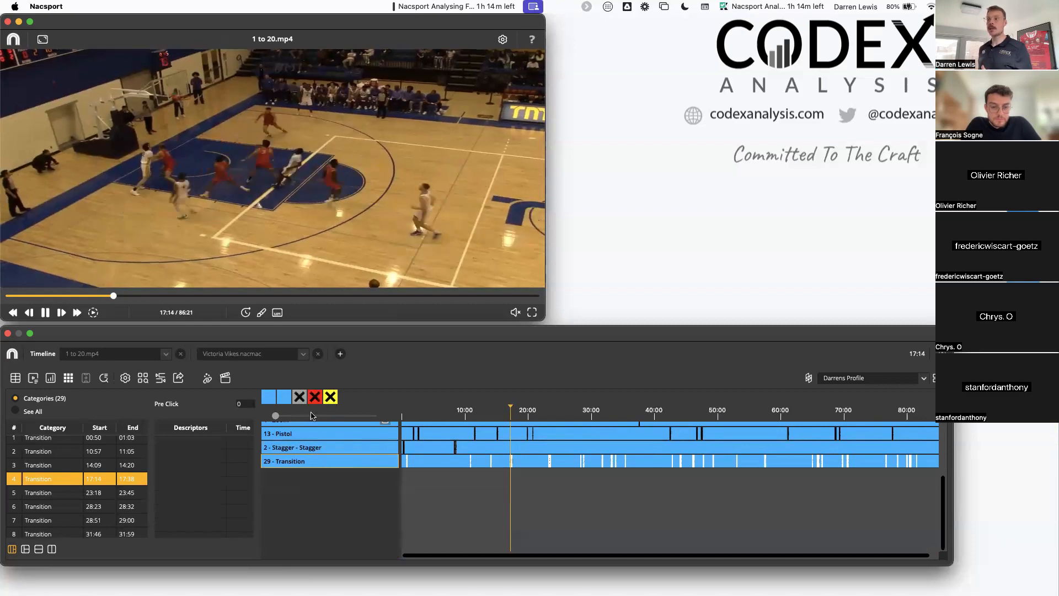
pyautogui.scroll(2, 330, 440)
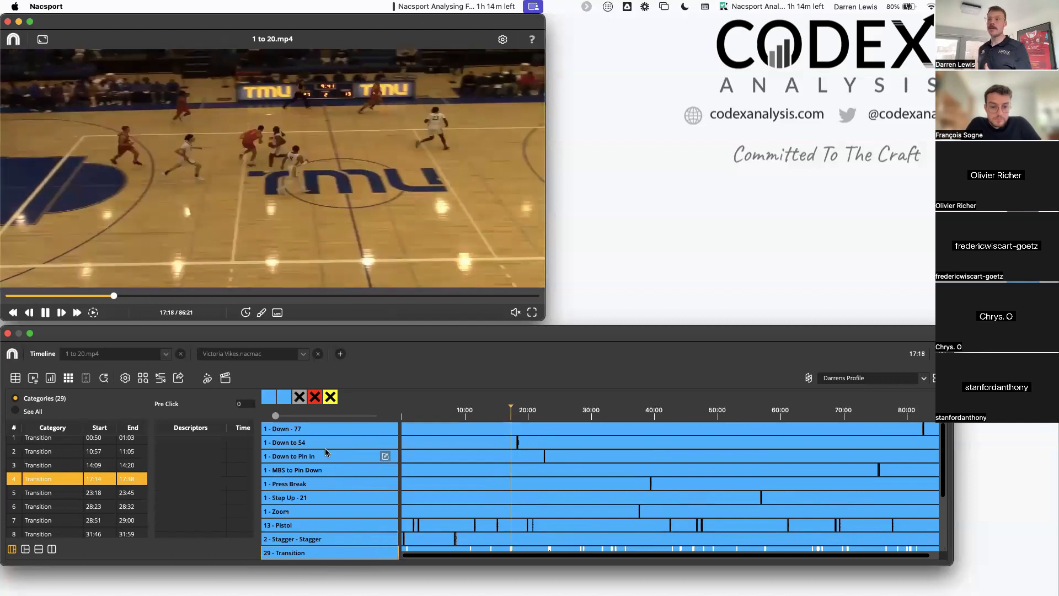
# Step: Show the yellow and red categories again, hide the second blue colour group and pause the video
pyautogui.click(329, 400)
pyautogui.click(314, 398)
pyautogui.scroll(-3, 316, 440)
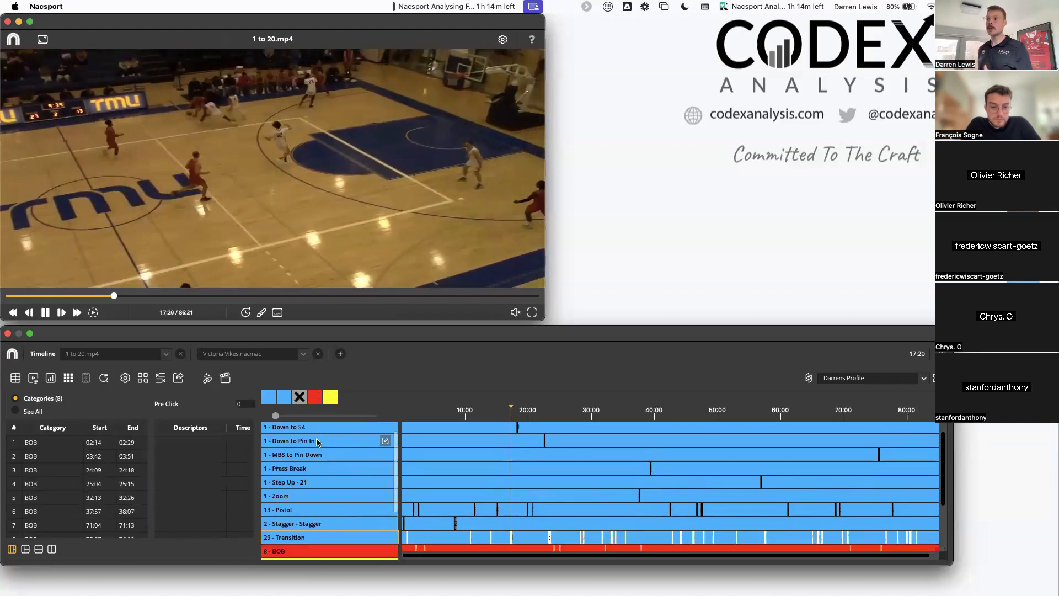
pyautogui.click(284, 396)
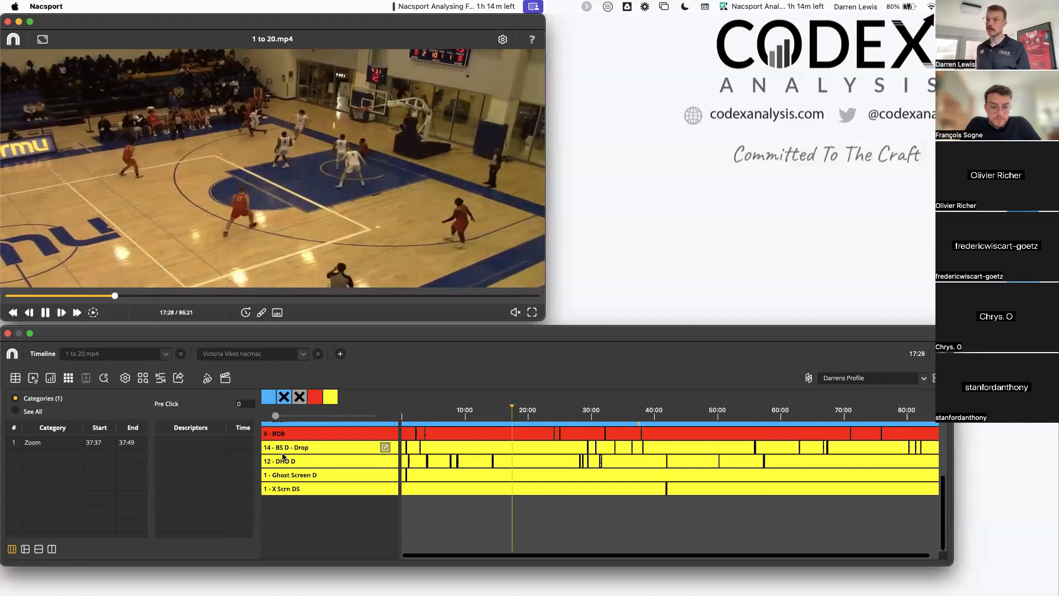
pyautogui.press('space')
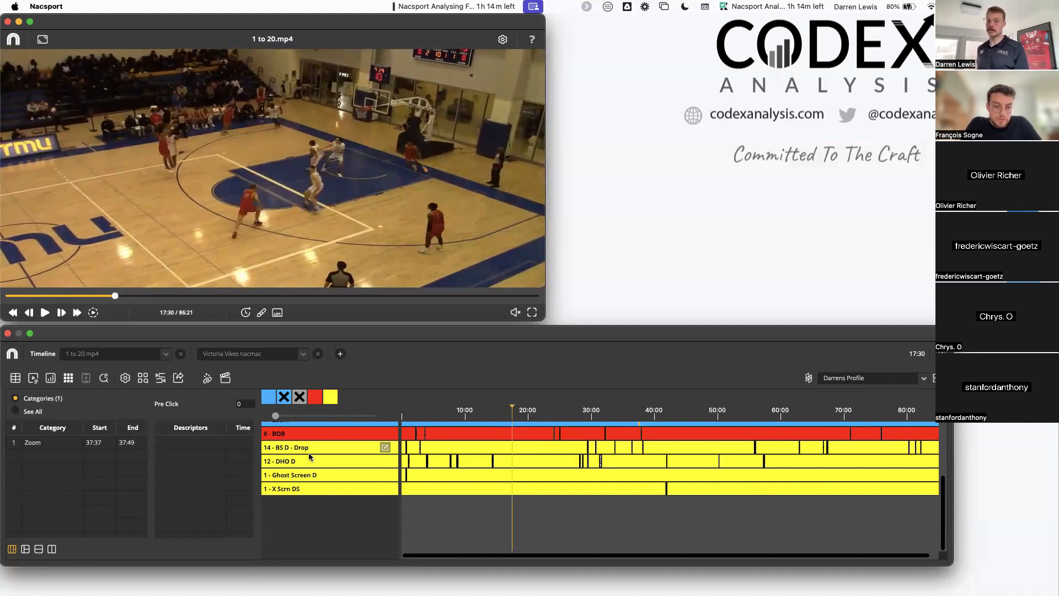
# Step: Restore the hidden blue and grey categories in the timeline, and close the analysis after reviewing its rows
pyautogui.click(301, 398)
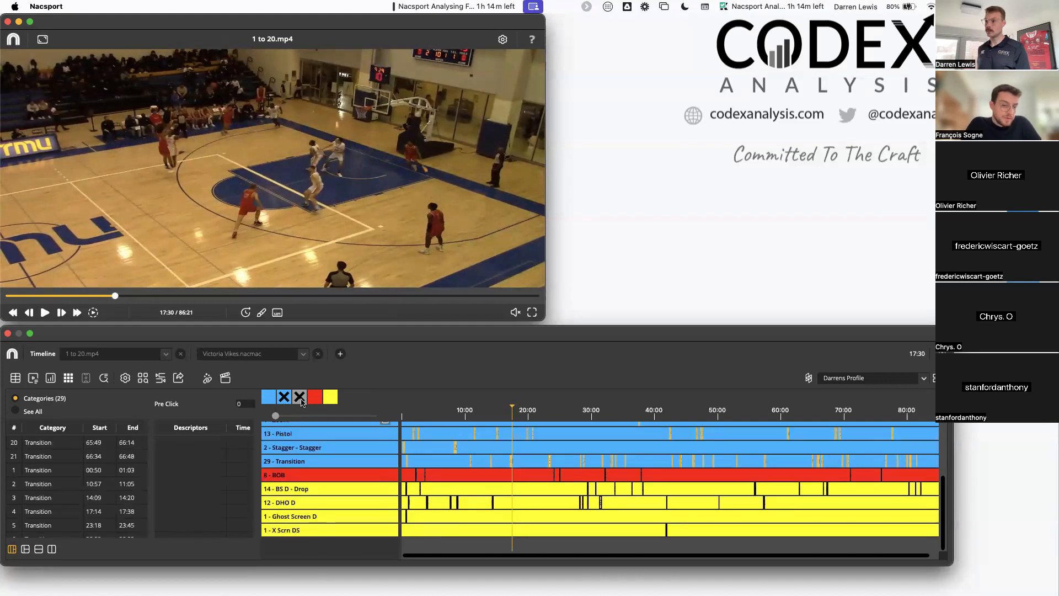
pyautogui.scroll(3, 357, 466)
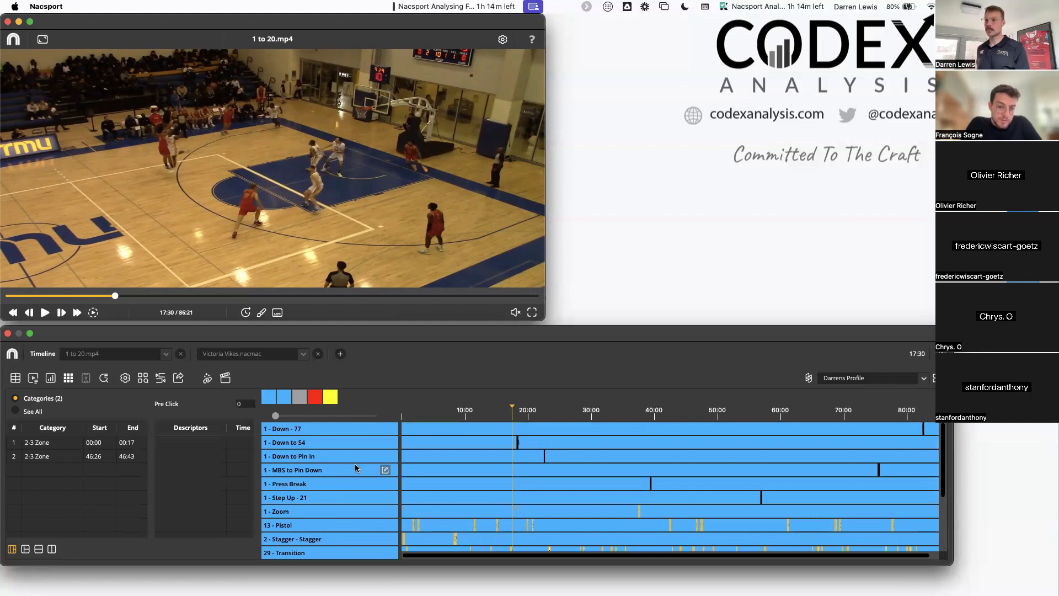
pyautogui.scroll(-5, 353, 468)
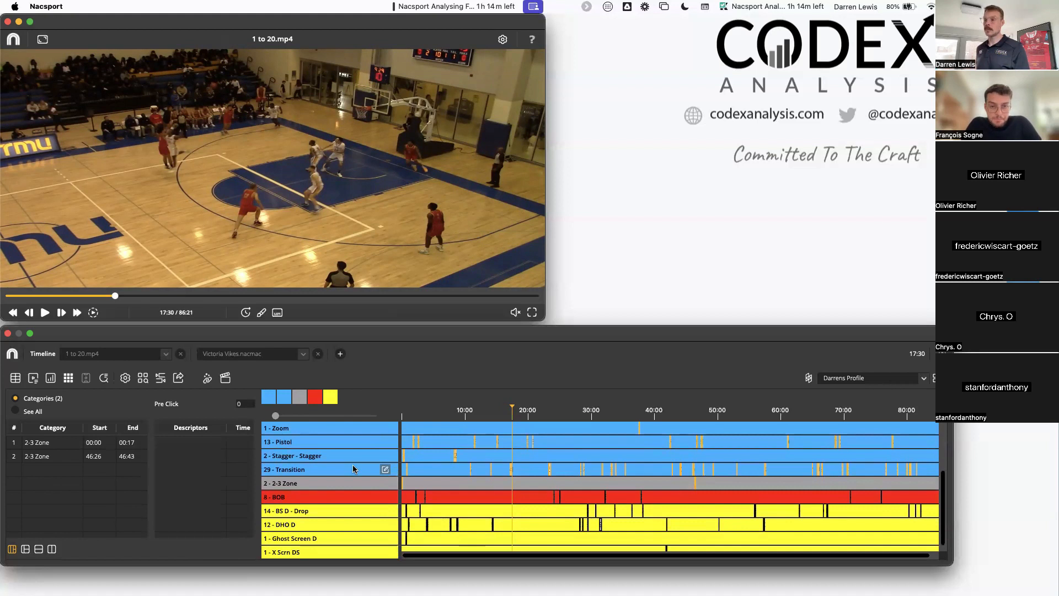
pyautogui.scroll(-1, 354, 469)
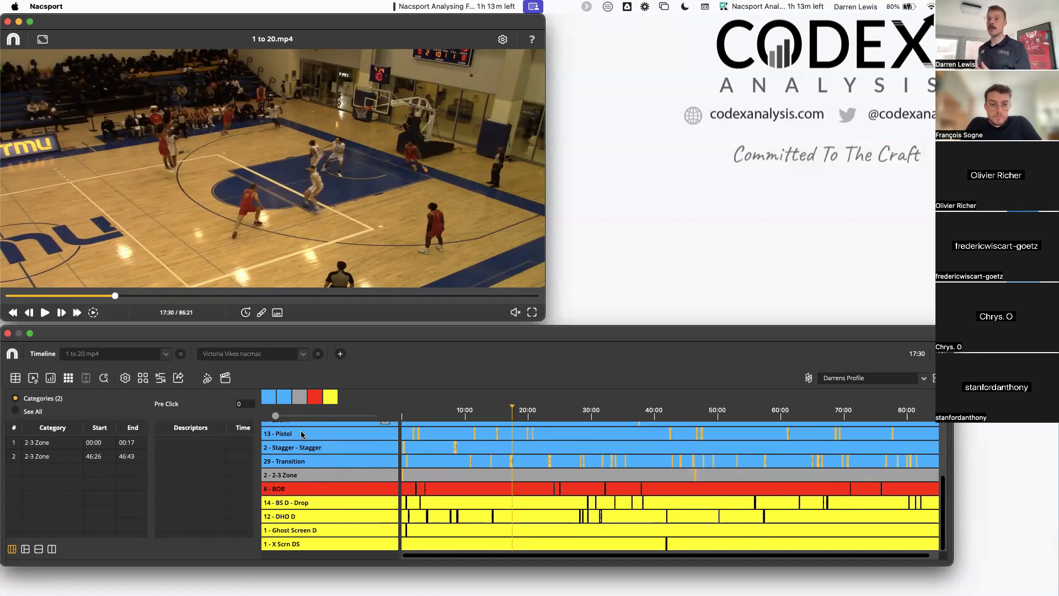
pyautogui.click(8, 333)
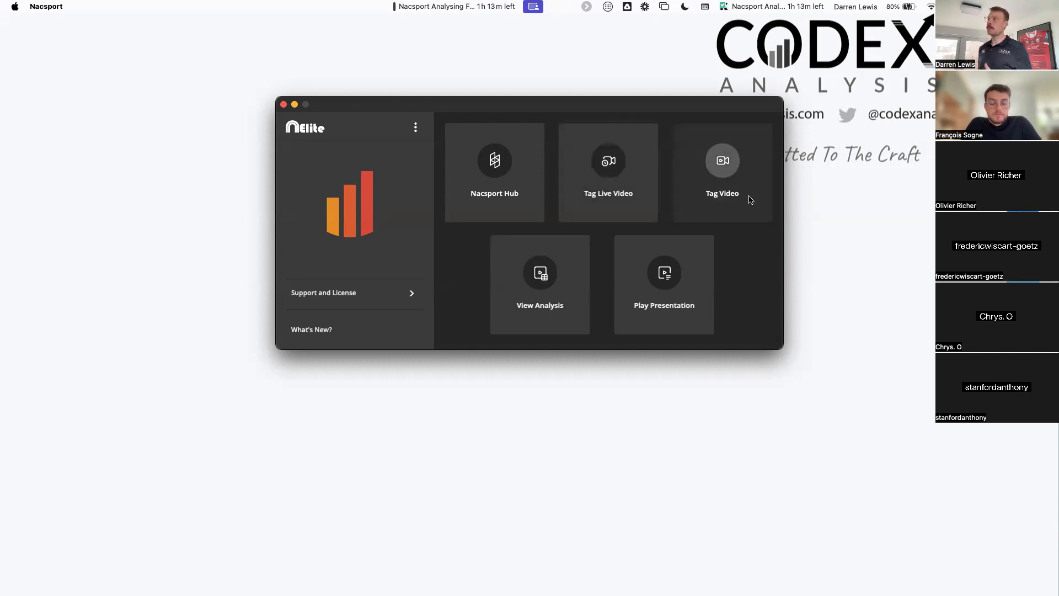
# Step: Open the video Houston vs Auburn.mp4 from the Basketball folder for tagging
pyautogui.click(726, 172)
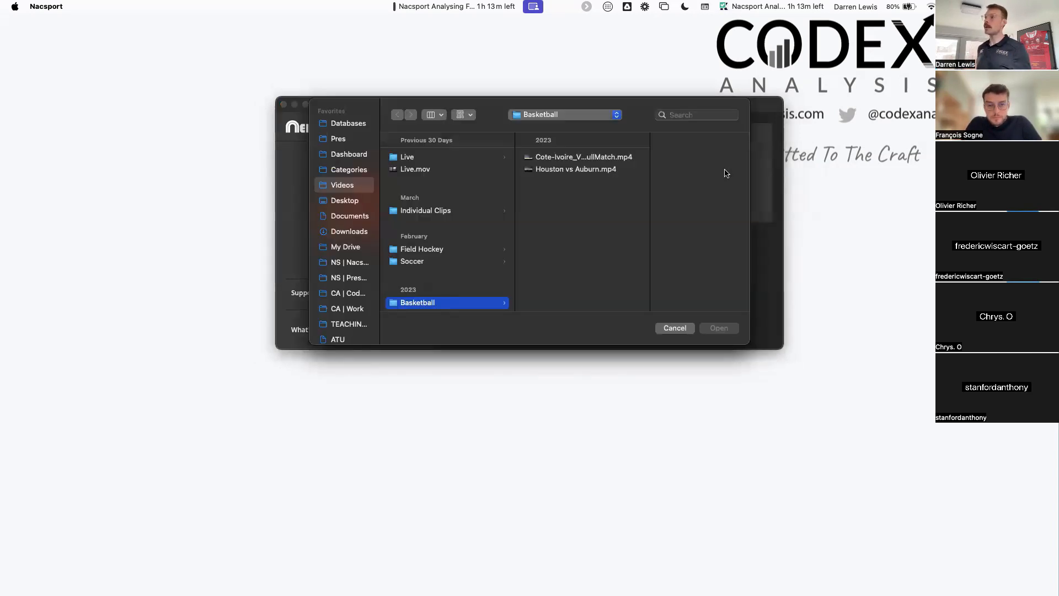
pyautogui.click(576, 171)
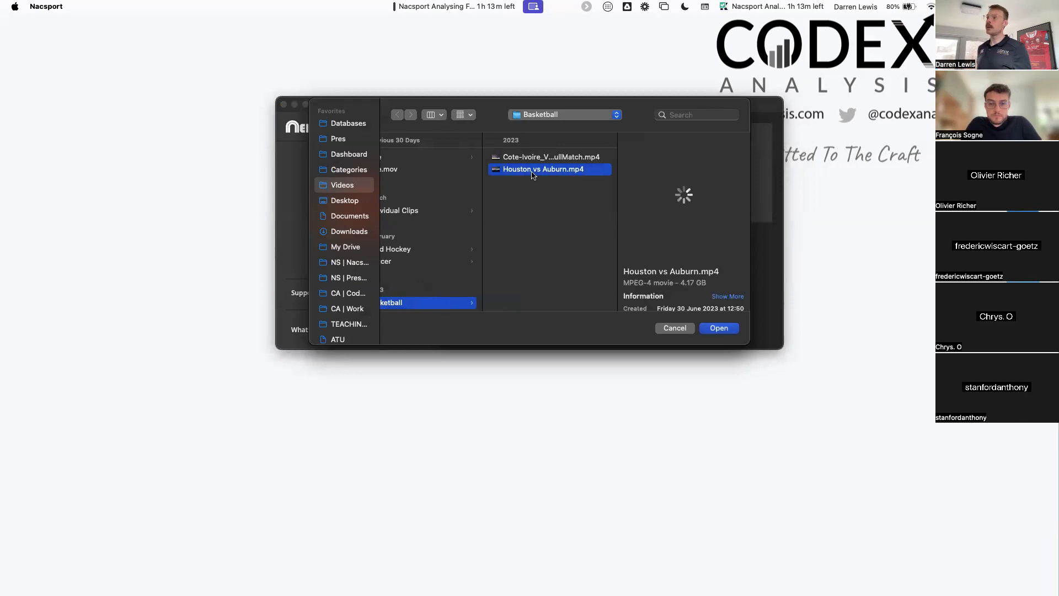
pyautogui.click(717, 329)
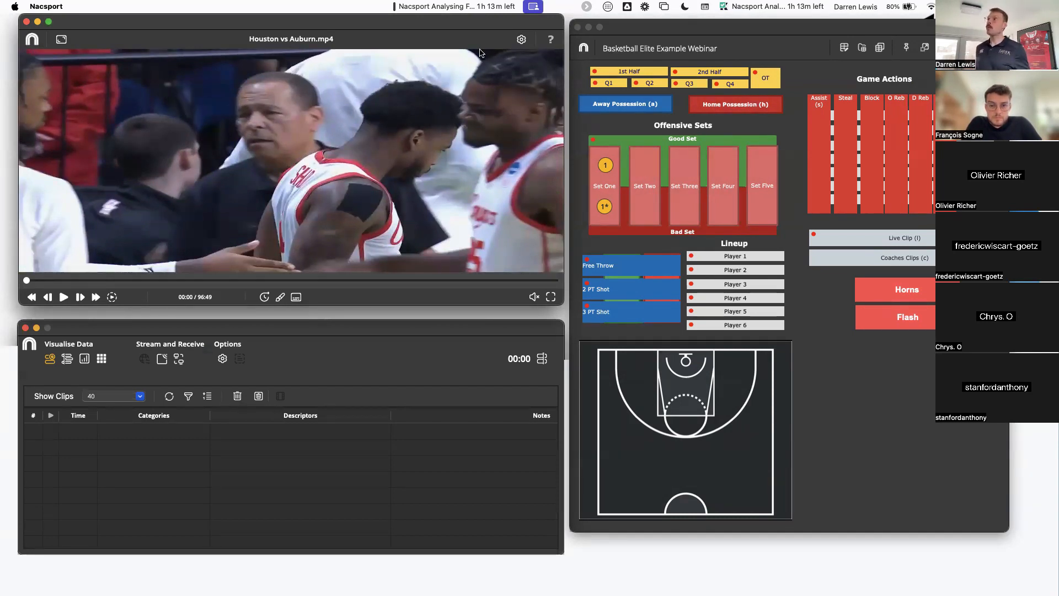
# Step: Nudge the video window down slightly and skip the match video forward to 00:25
pyautogui.moveTo(471, 29); pyautogui.dragTo(472, 32)
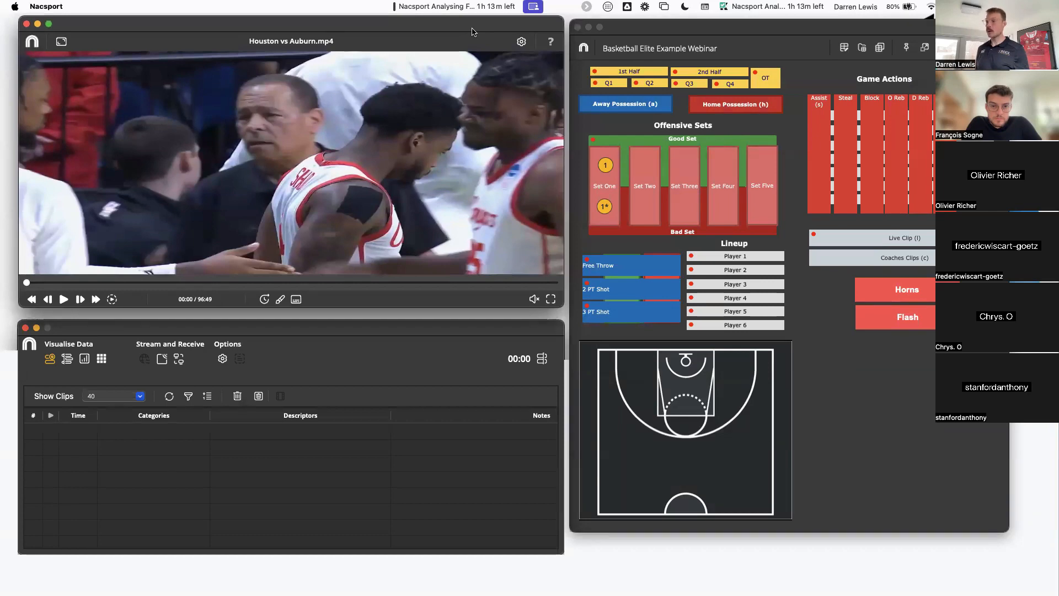
pyautogui.press('Right')
pyautogui.press('Right')
pyautogui.press('Right')
pyautogui.press('Right')
pyautogui.press('Right')
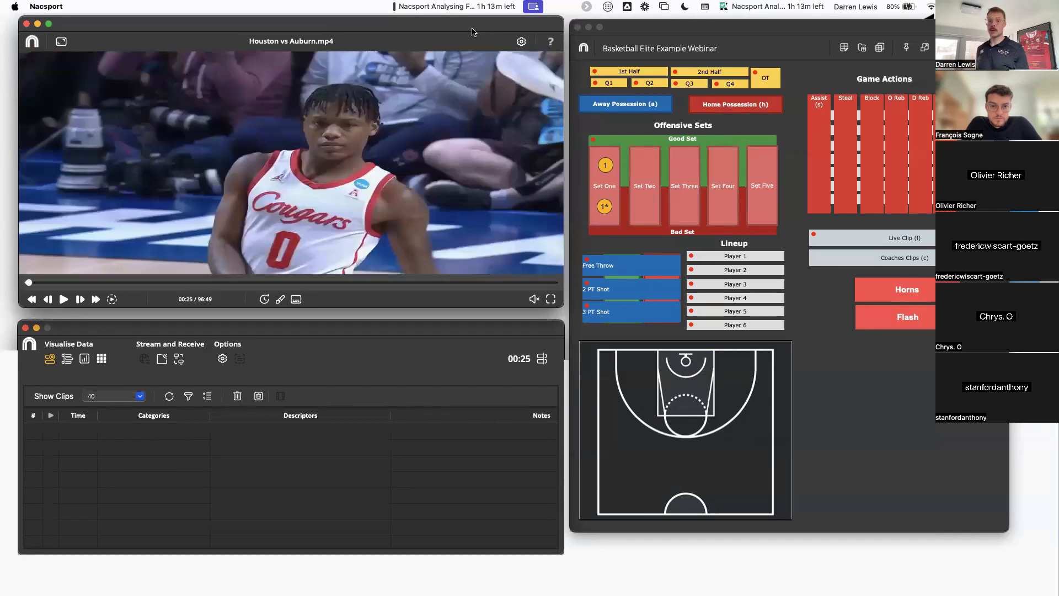
# Step: Adjust the positions of the template and data windows, and view the timeline before returning to the clip list
pyautogui.moveTo(667, 34); pyautogui.dragTo(668, 29)
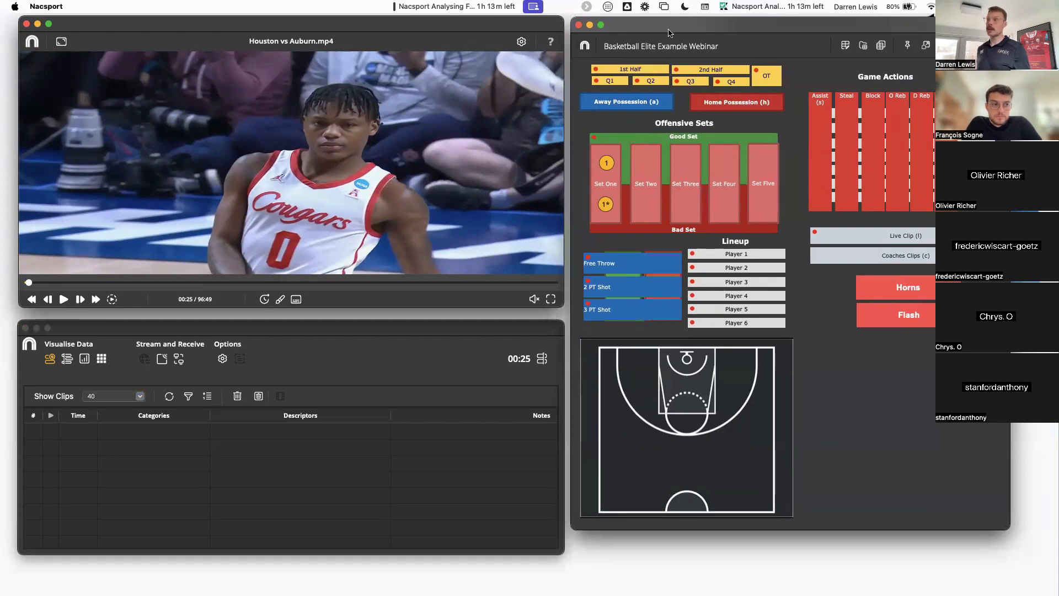
pyautogui.moveTo(305, 330); pyautogui.dragTo(307, 325)
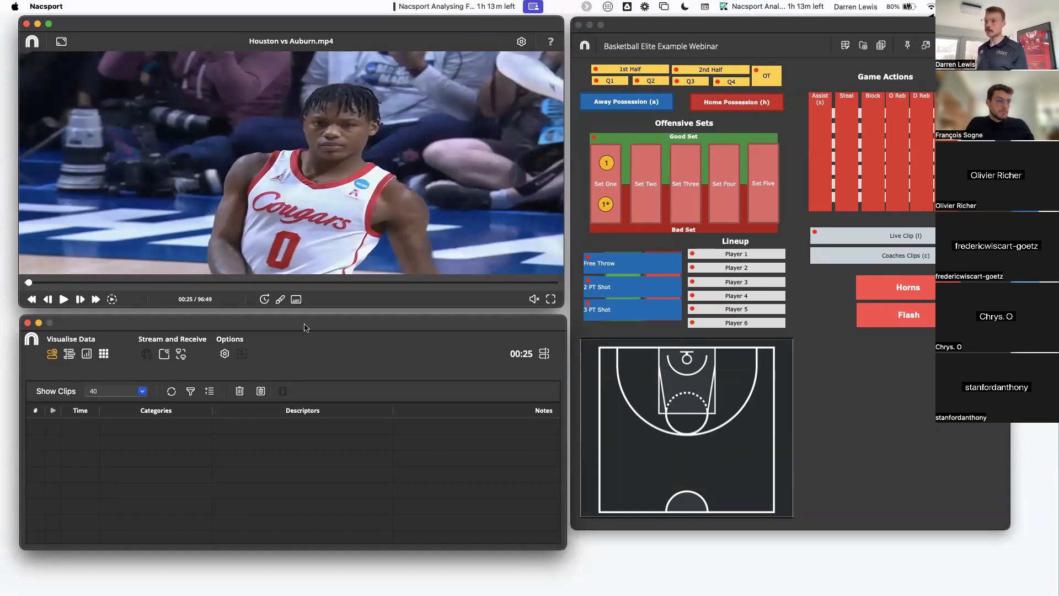
pyautogui.click(69, 358)
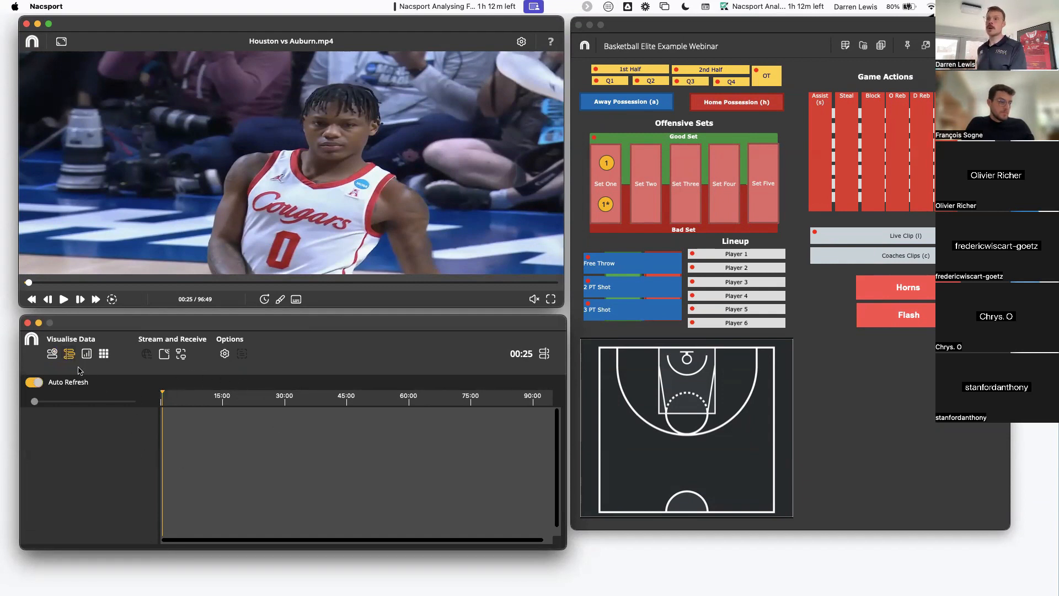
pyautogui.click(51, 354)
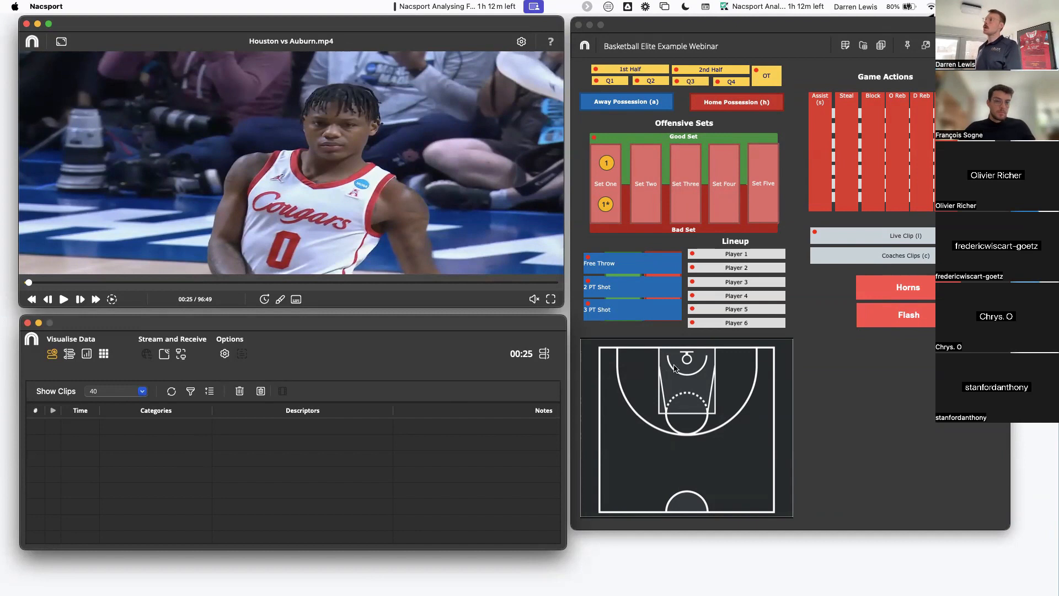
pyautogui.moveTo(771, 29); pyautogui.dragTo(768, 32)
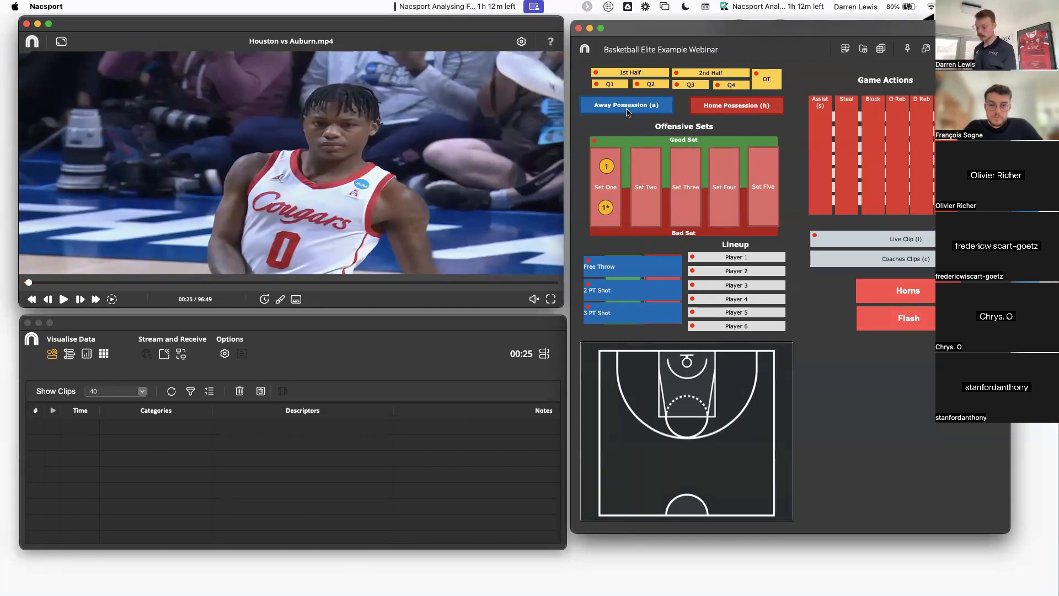
# Step: Play the match to the tip-off and start an Away Possession clip at 00:37
pyautogui.press('space')
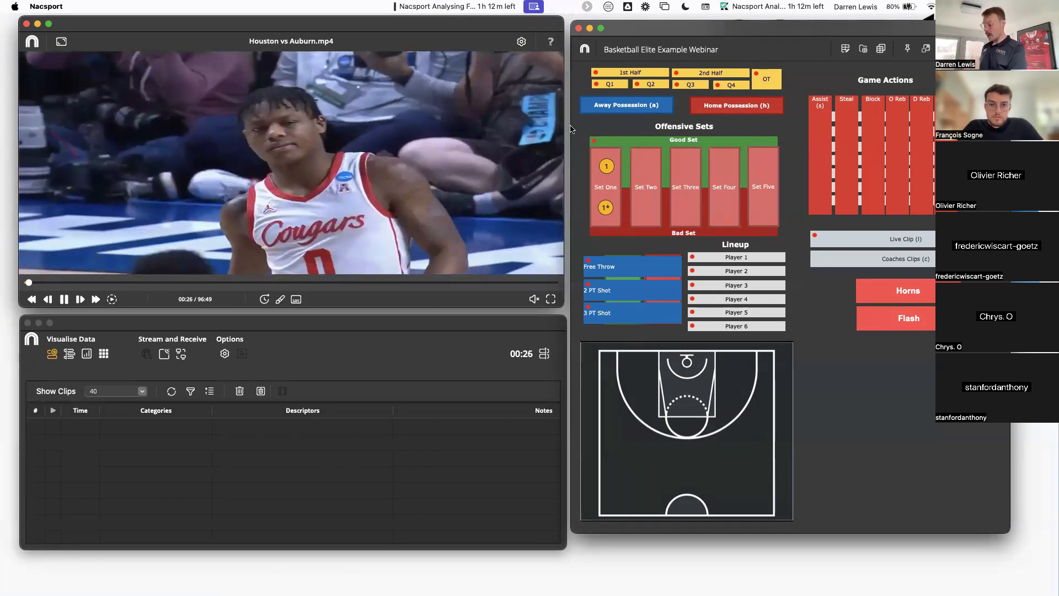
pyautogui.press('space')
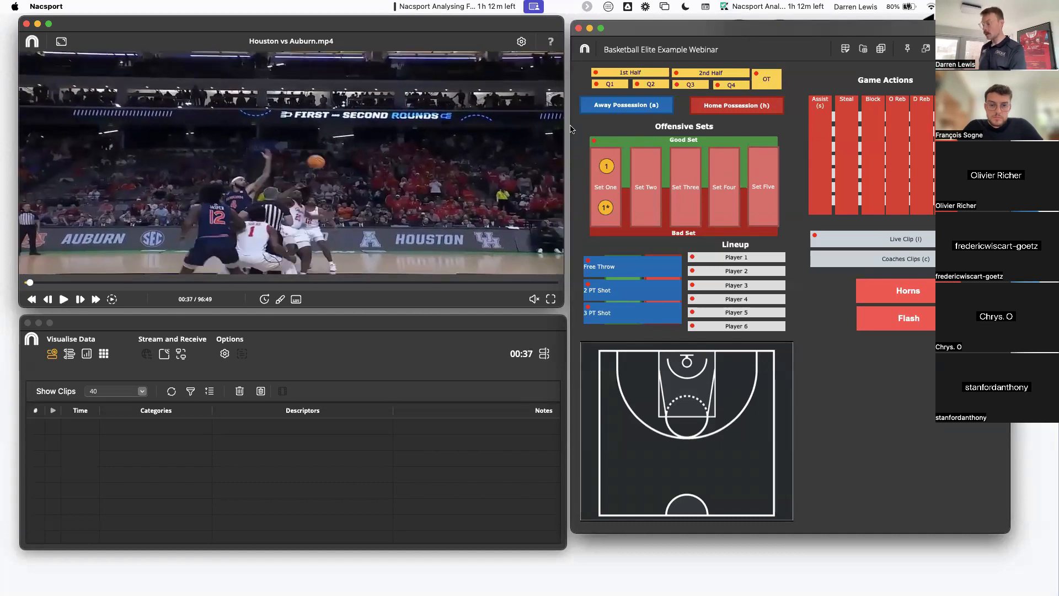
pyautogui.press('space')
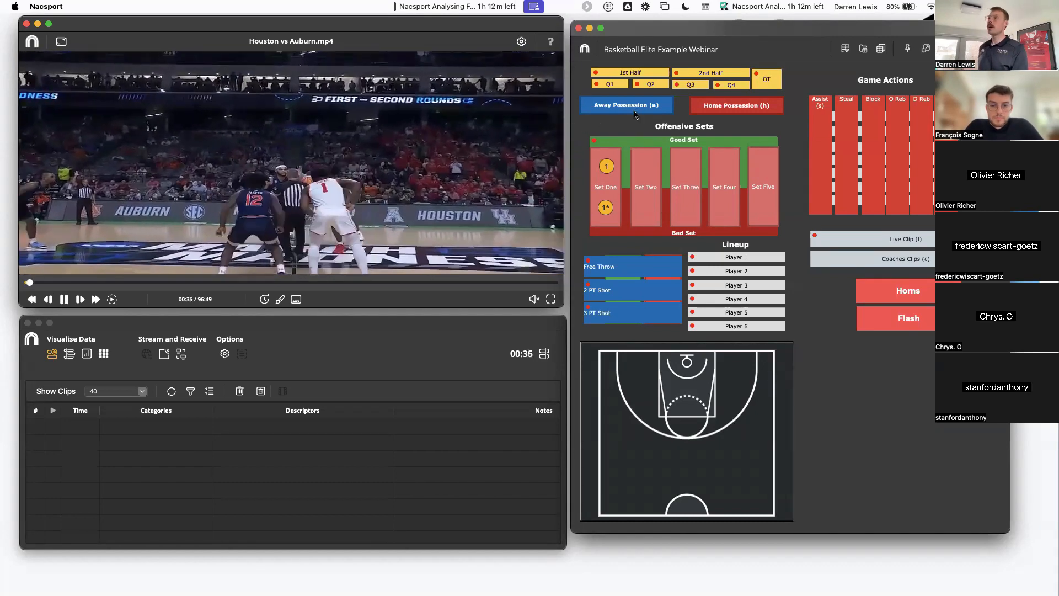
pyautogui.click(634, 110)
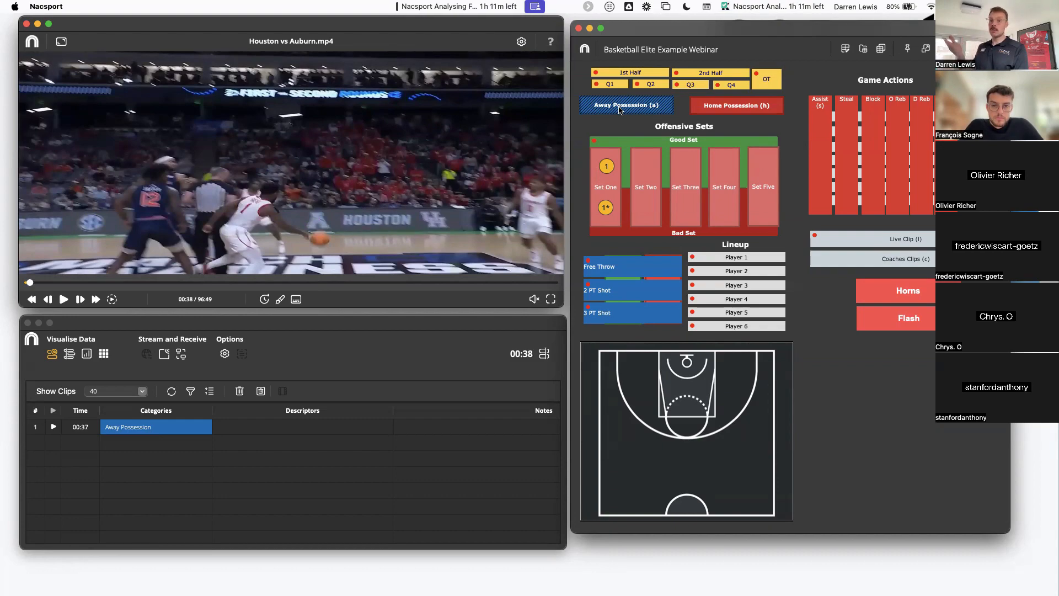
# Step: Continue playback, switch the tagging to Home Possession at 00:51, and end that clip when play stops at about 00:59
pyautogui.press('space')
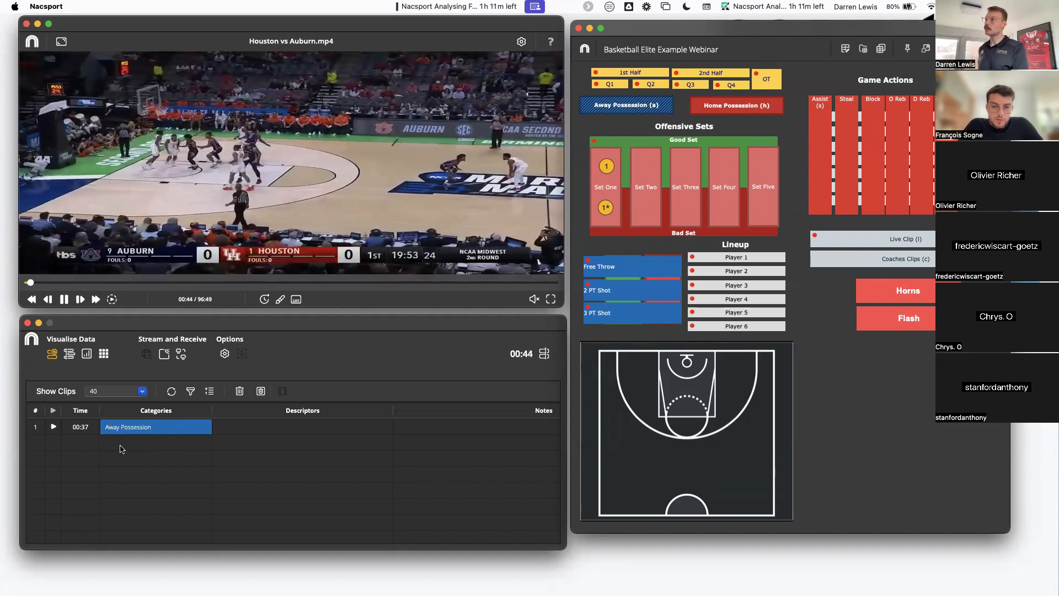
pyautogui.press('space')
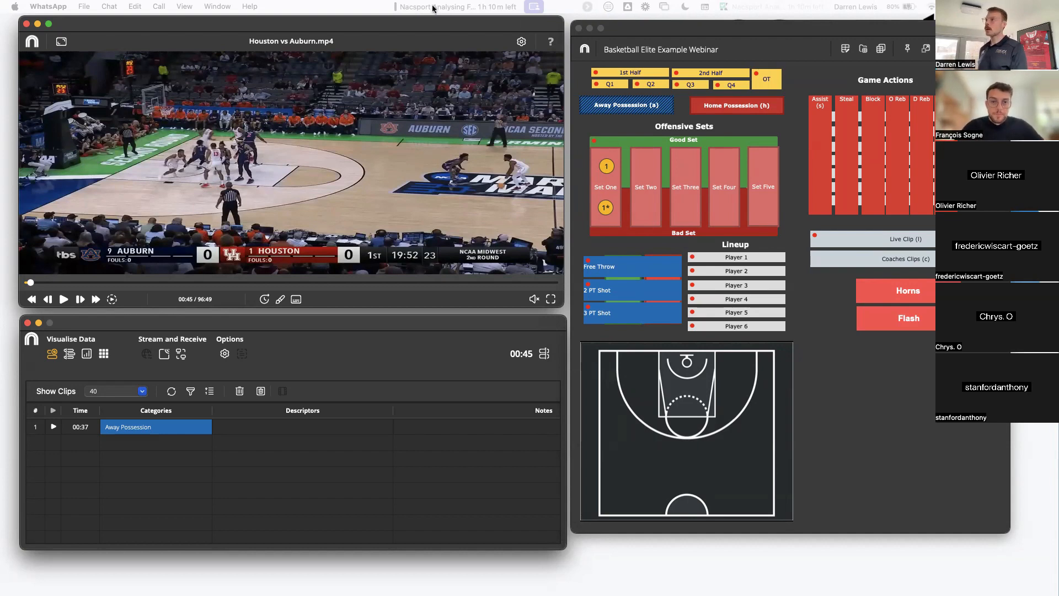
pyautogui.click(466, 81)
pyautogui.press('space')
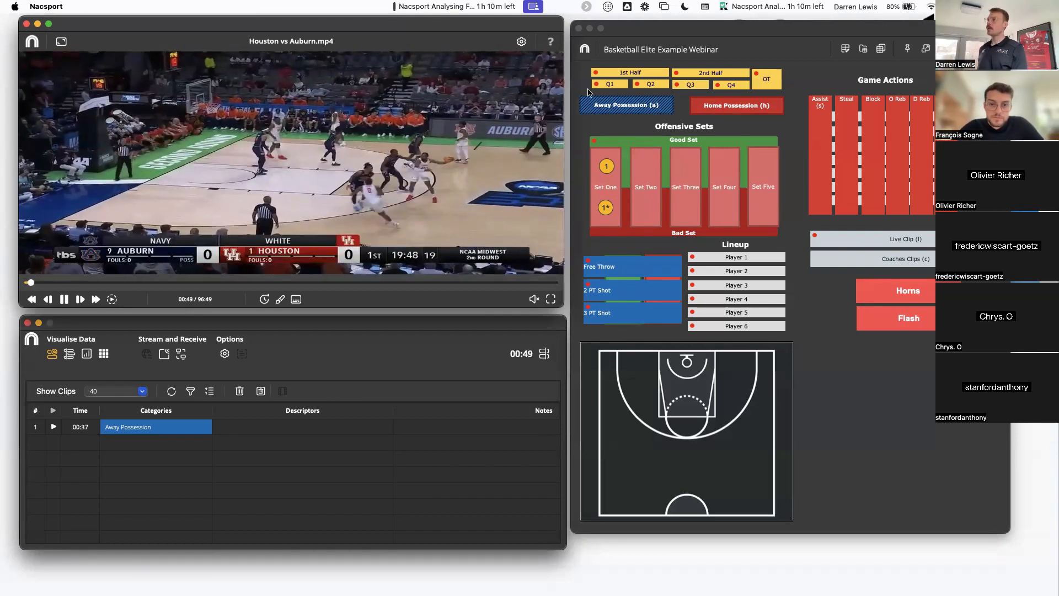
pyautogui.click(741, 109)
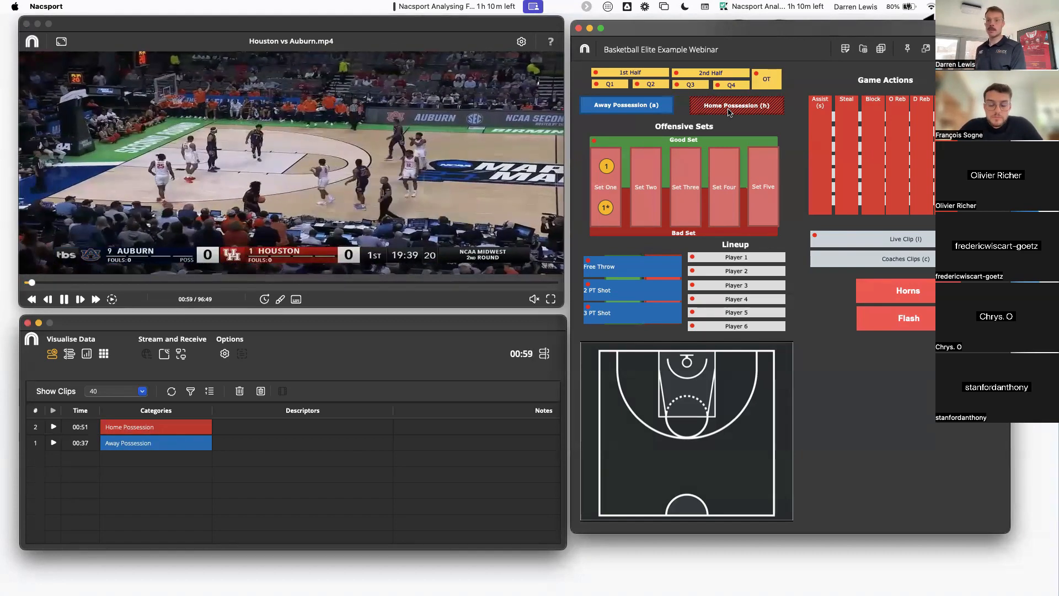
pyautogui.click(728, 112)
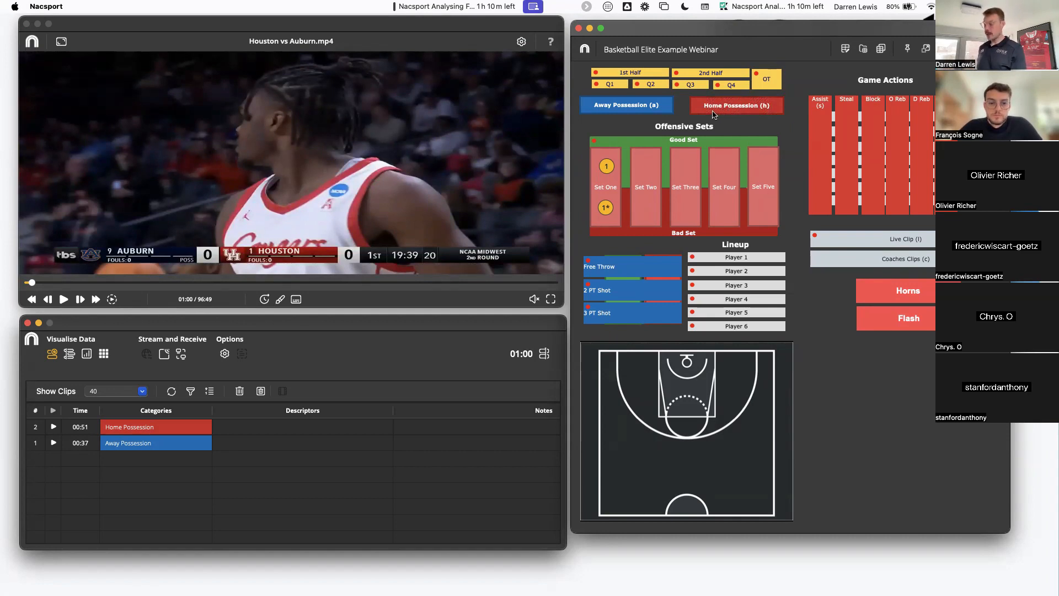
# Step: Tag an Away Possession at 01:04 with the descriptors 1st Half and Q1, and end it with the video paused at 01:28
pyautogui.press('space')
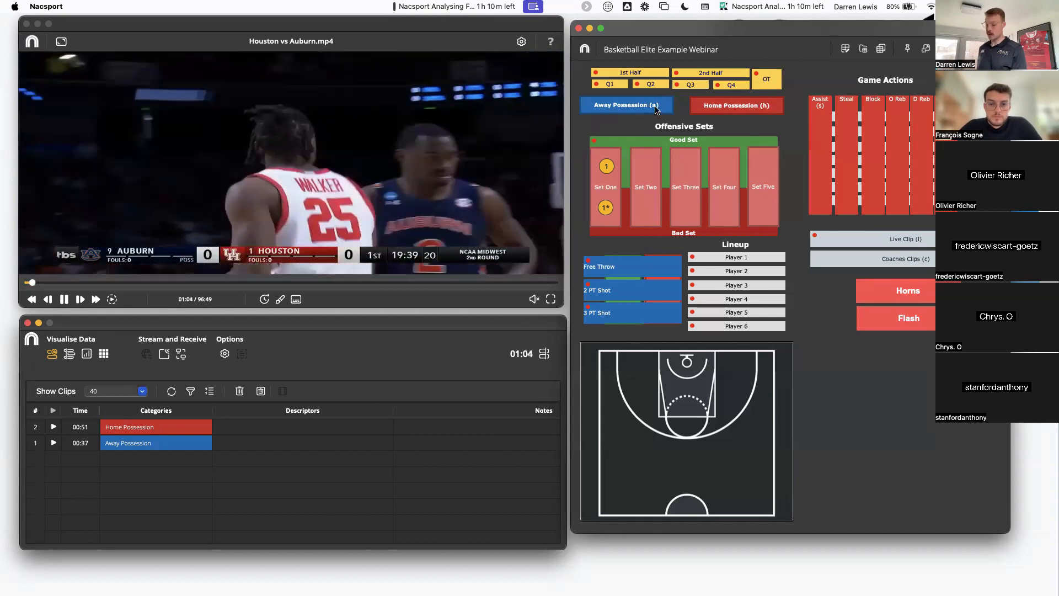
pyautogui.click(656, 108)
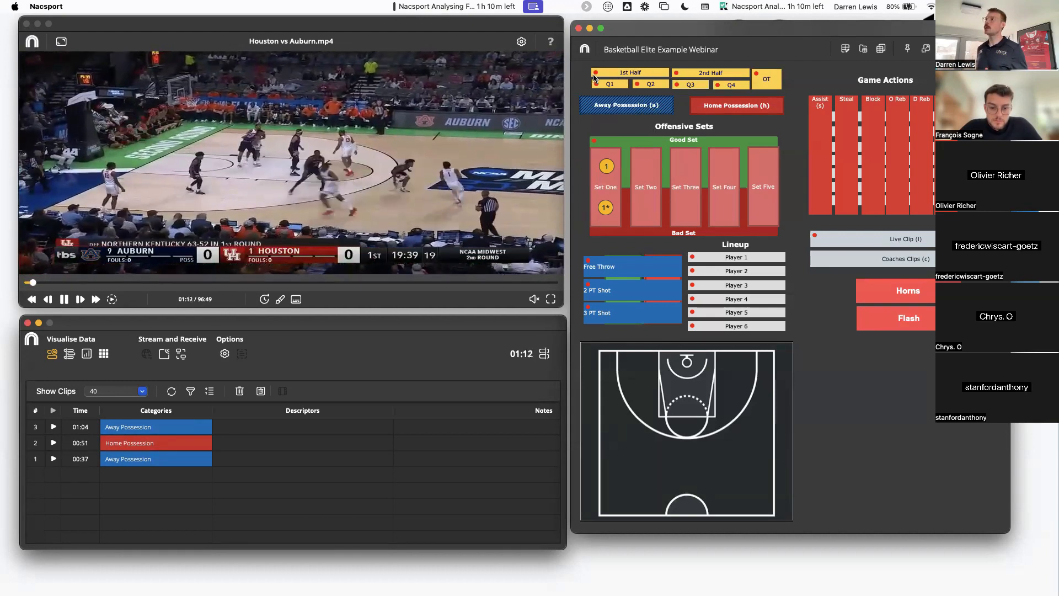
pyautogui.click(623, 74)
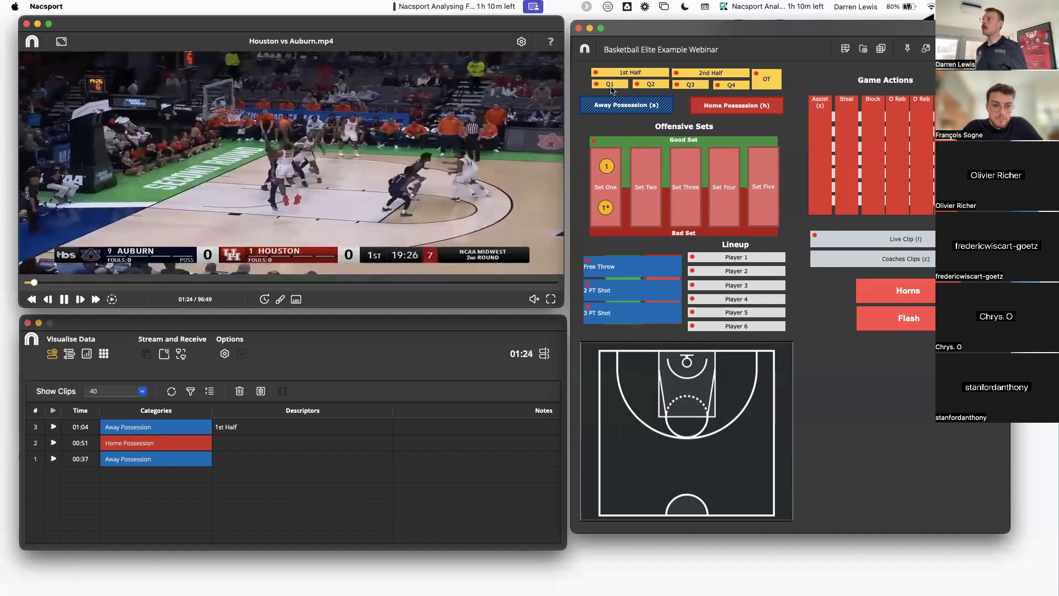
pyautogui.click(610, 86)
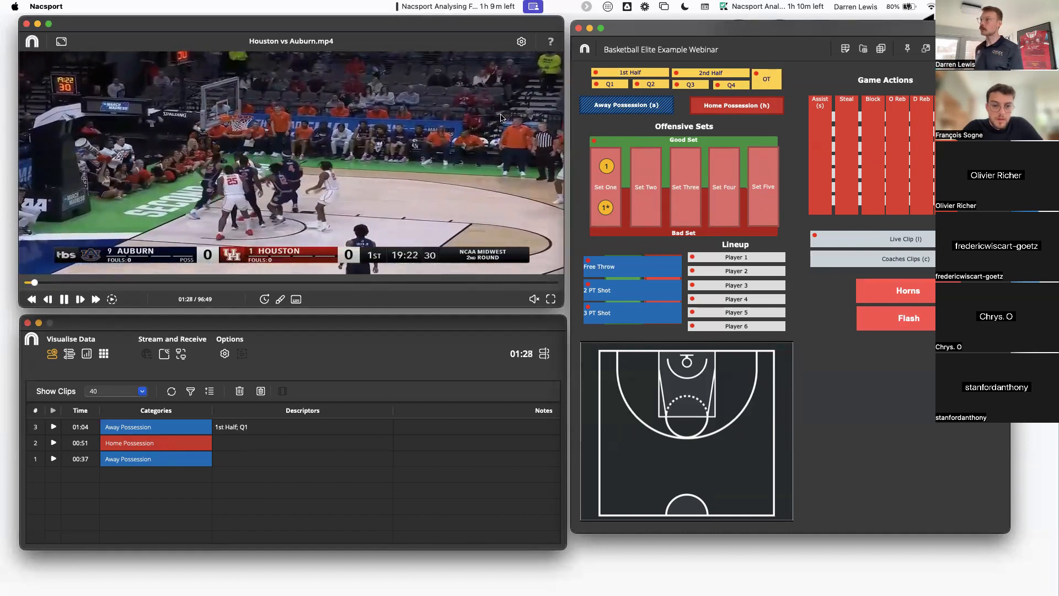
pyautogui.press('space')
pyautogui.press('a')
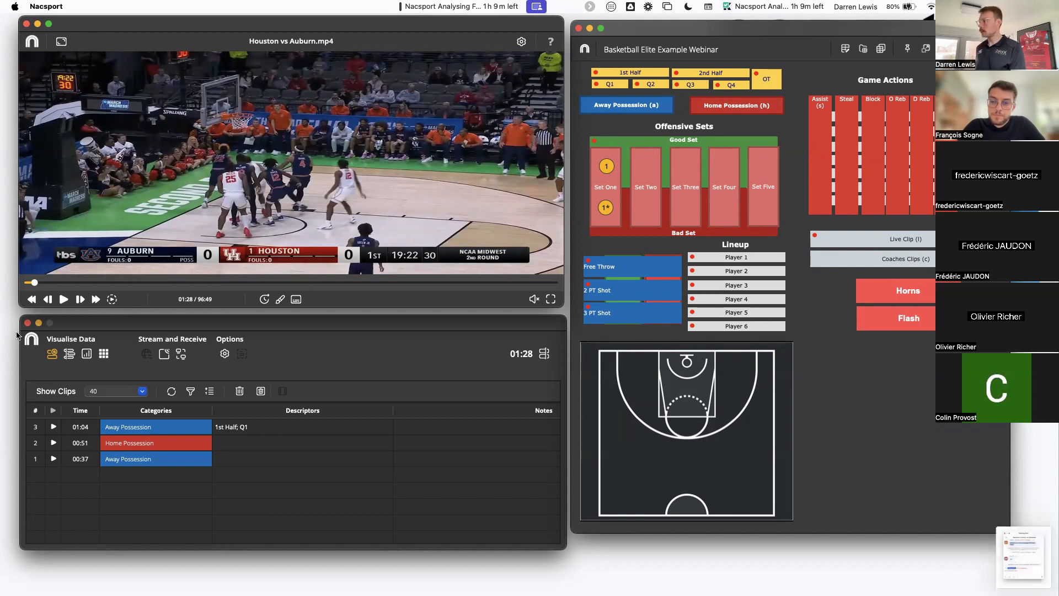
# Step: Clear the screenshot preview off the desktop, play the match on and pause it at 01:46
pyautogui.moveTo(1034, 563); pyautogui.dragTo(0, 569)
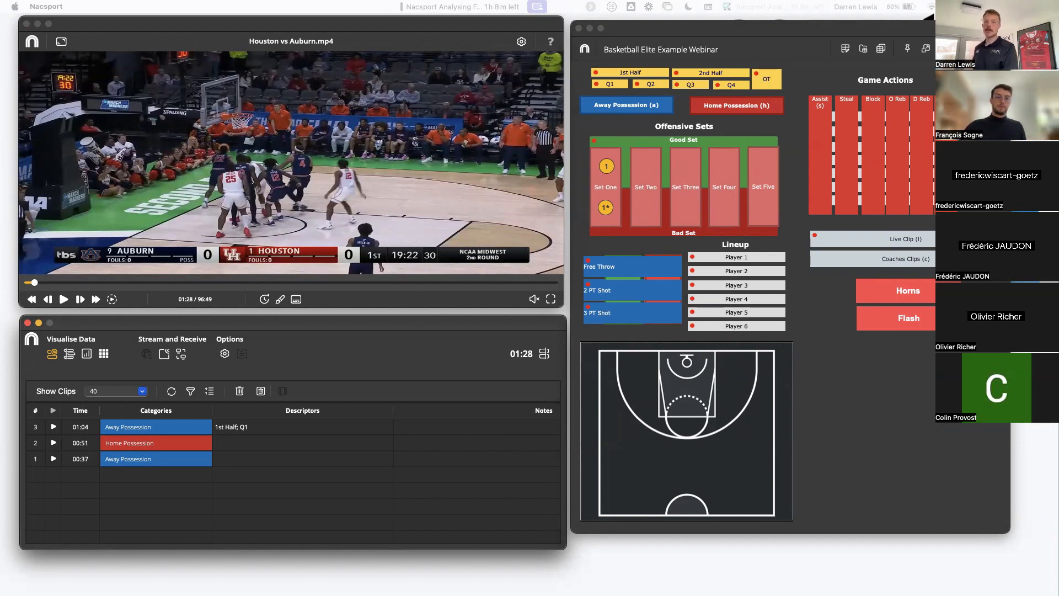
pyautogui.moveTo(712, 28); pyautogui.dragTo(713, 31)
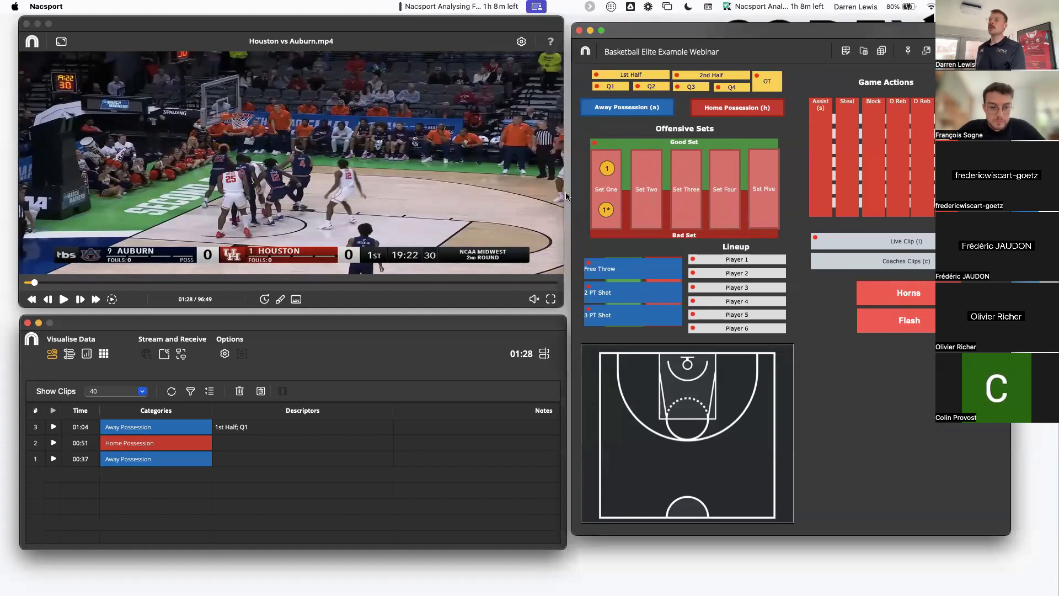
pyautogui.click(429, 278)
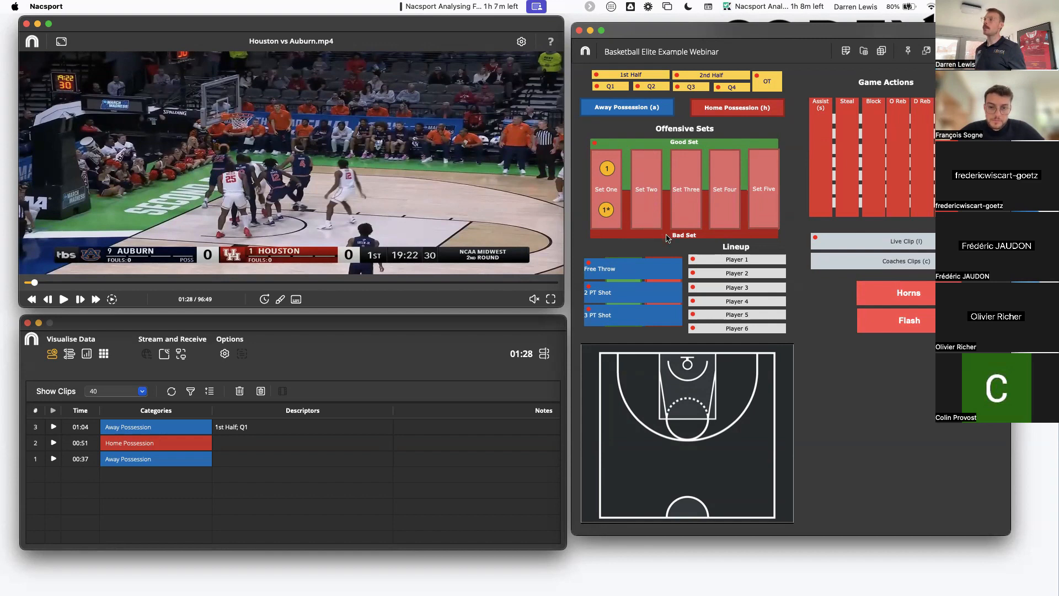
pyautogui.click(416, 161)
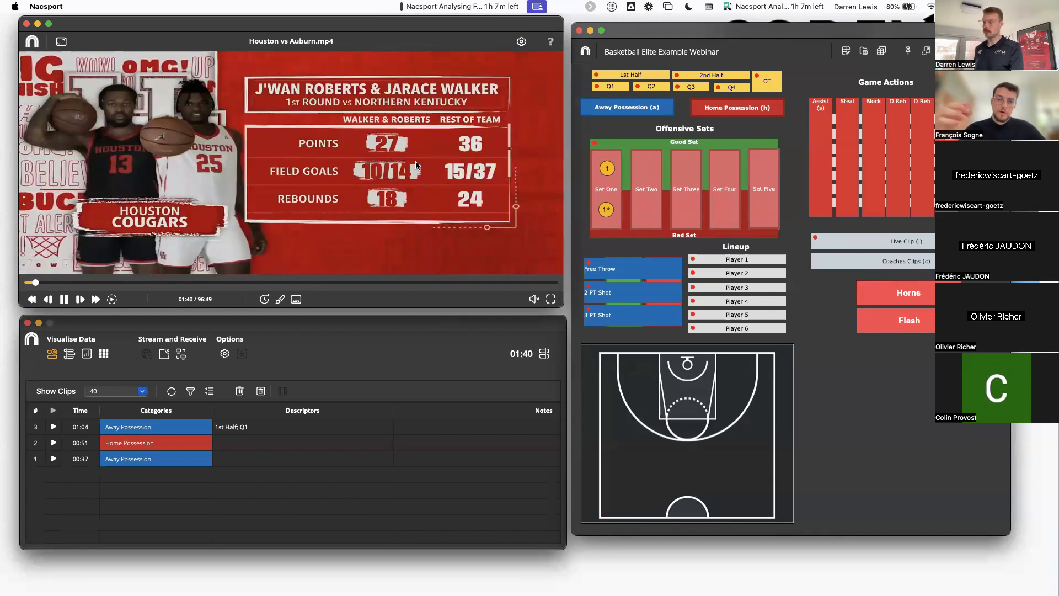
pyautogui.press('Right')
pyautogui.press('space')
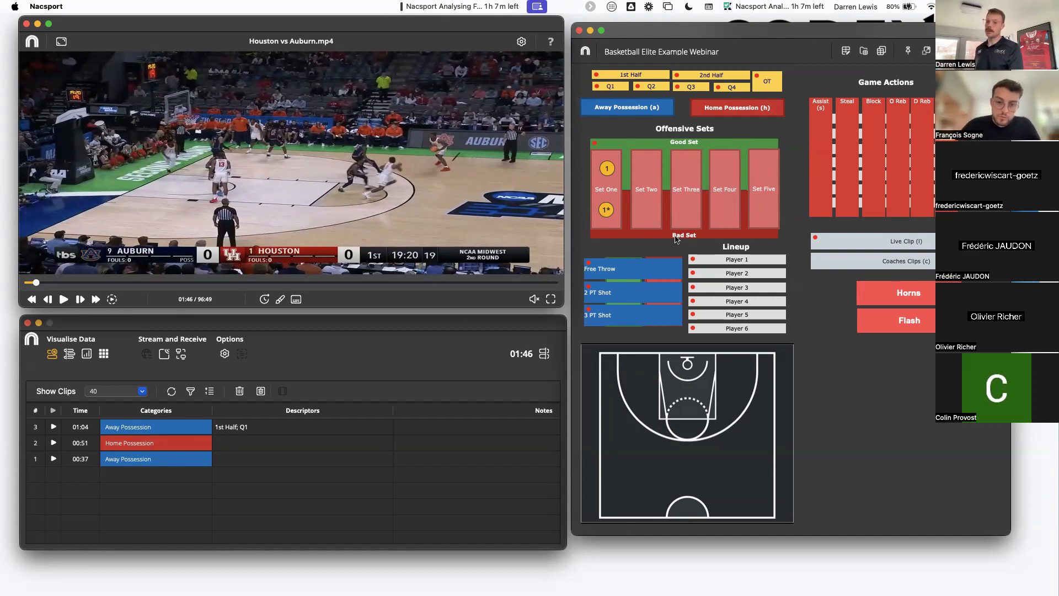
# Step: Tag Set Two as a Good Set and Set Three as a Bad Set at 01:46, and end the Set Three clip
pyautogui.click(643, 169)
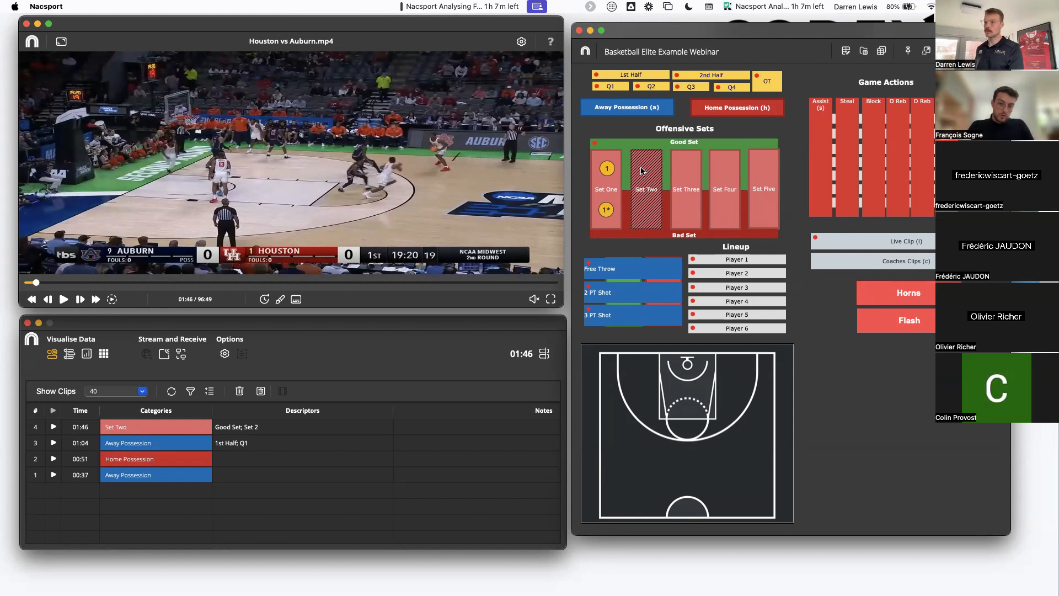
pyautogui.click(679, 221)
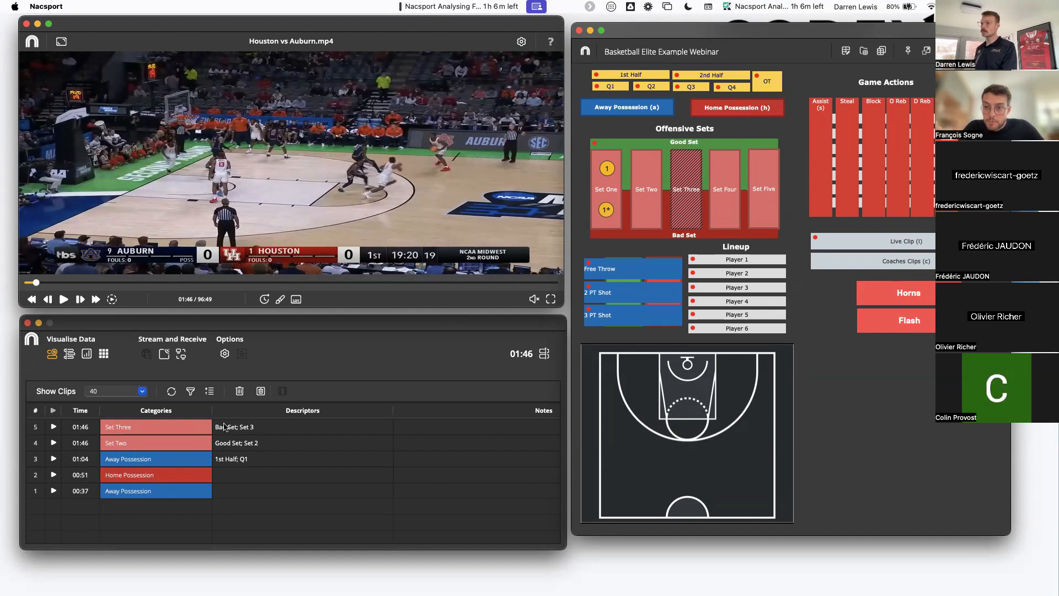
pyautogui.click(688, 175)
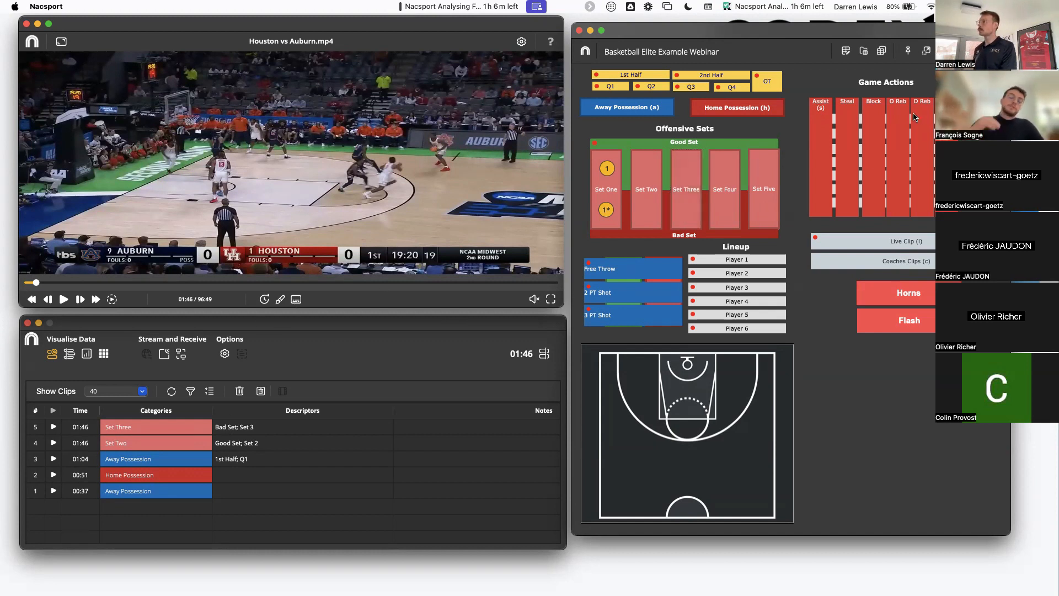
# Step: Tag a home block for Player 1, a defensive rebound for Player 6 and a steal for Player 4 at 01:46
pyautogui.click(874, 120)
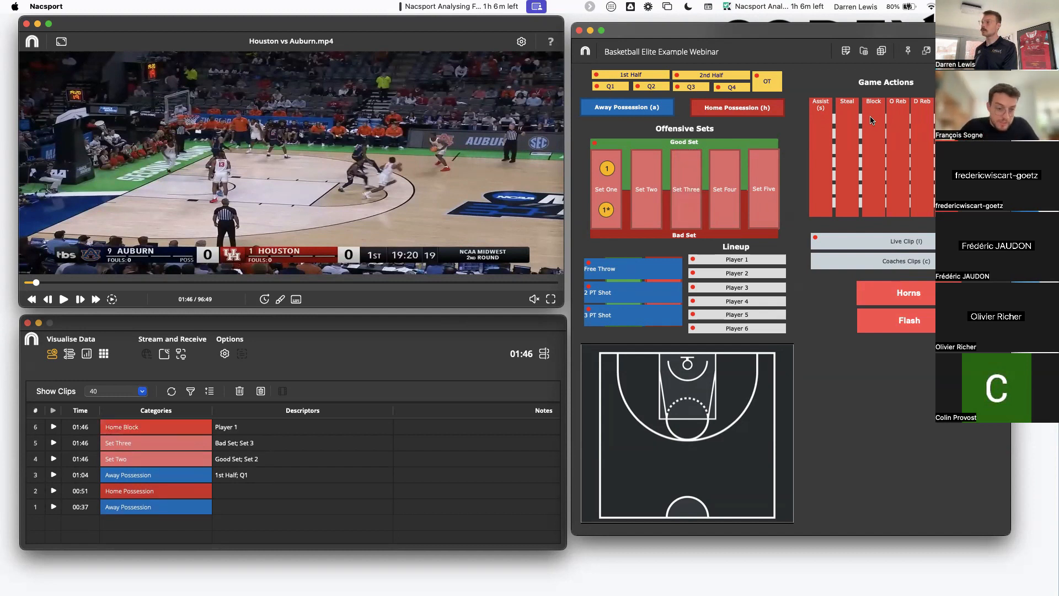
pyautogui.click(922, 192)
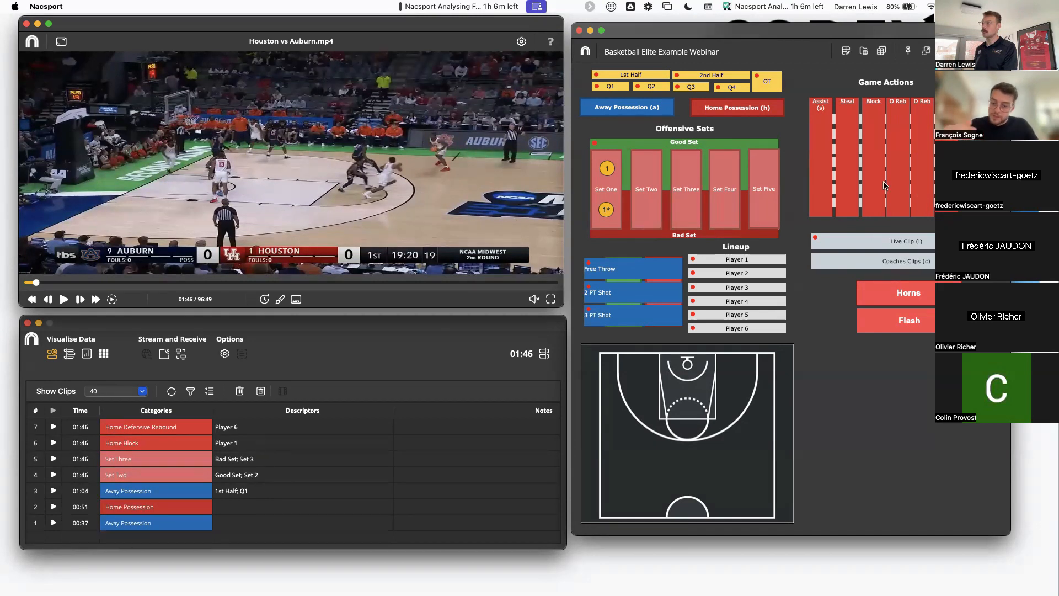
pyautogui.click(847, 165)
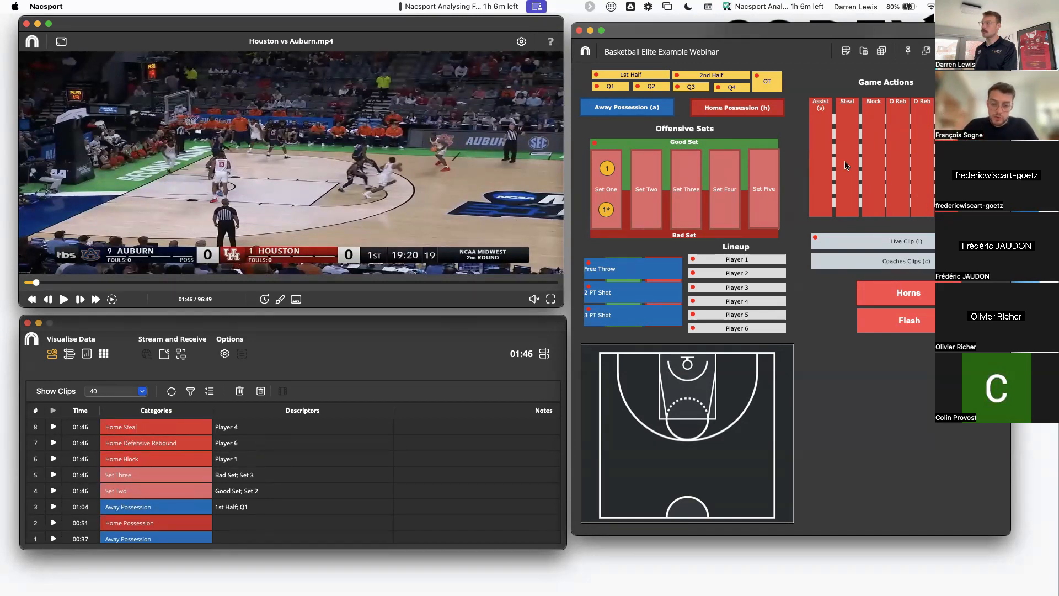
# Step: Tag a home assist for Player 2 at 01:46
pyautogui.click(827, 136)
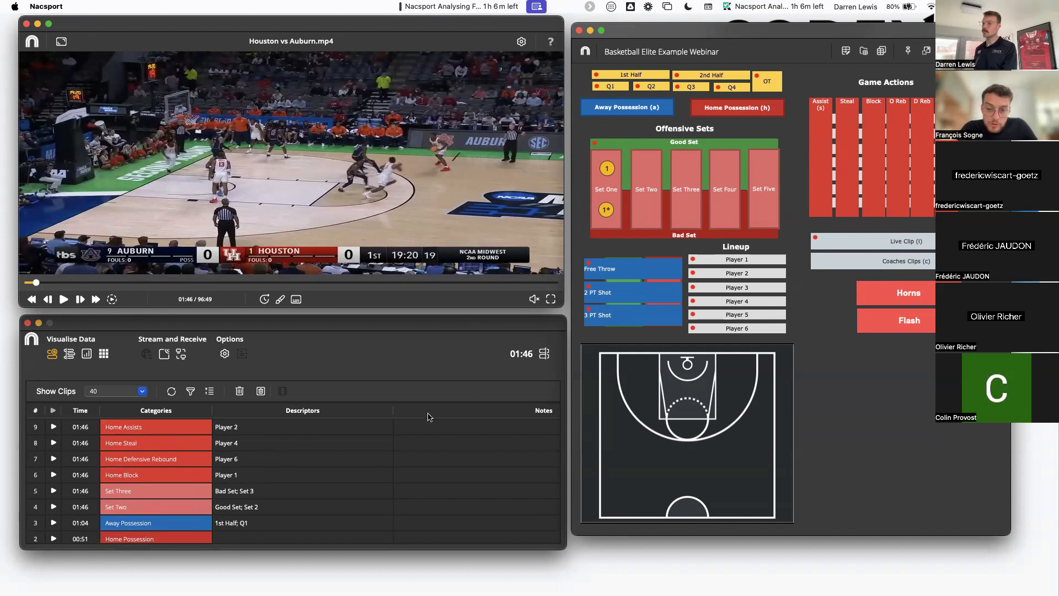
pyautogui.moveTo(205, 432)
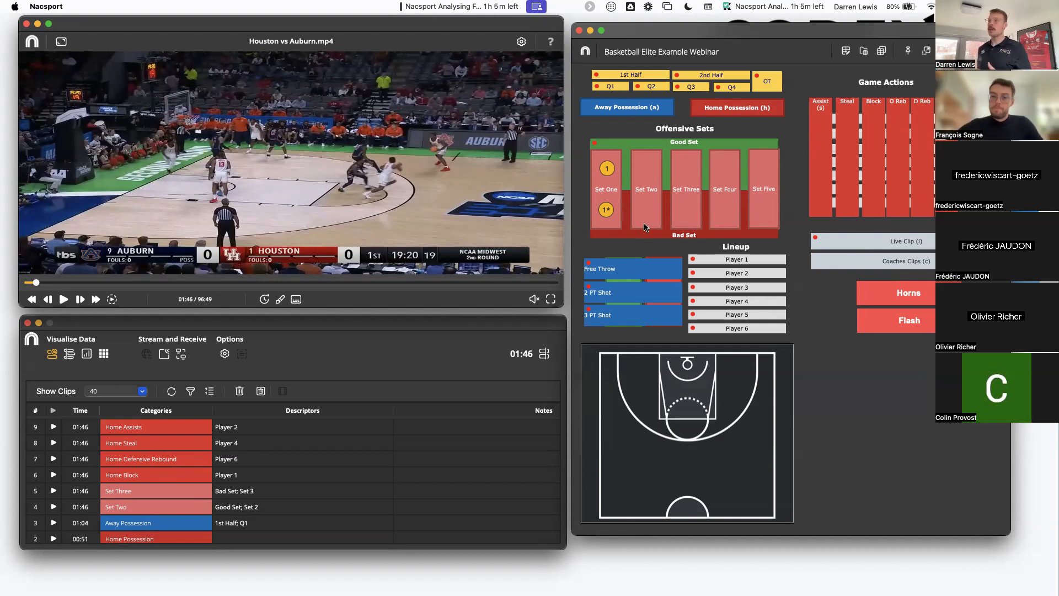
# Step: Turn on Auto Add for the 1st Half and Q1 descriptors in the tagging template
pyautogui.rightClick(614, 78)
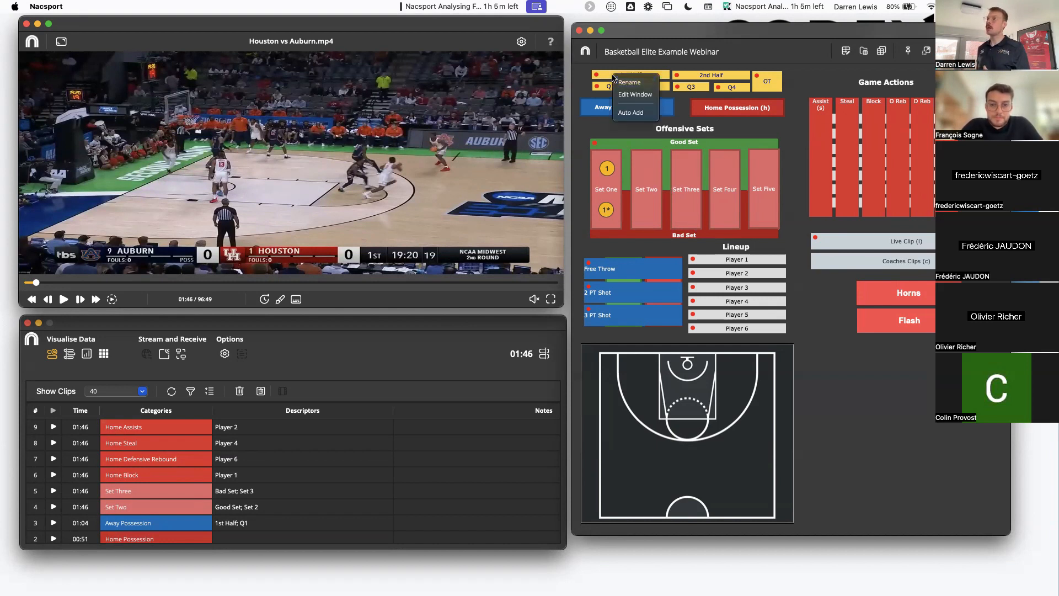
pyautogui.click(631, 115)
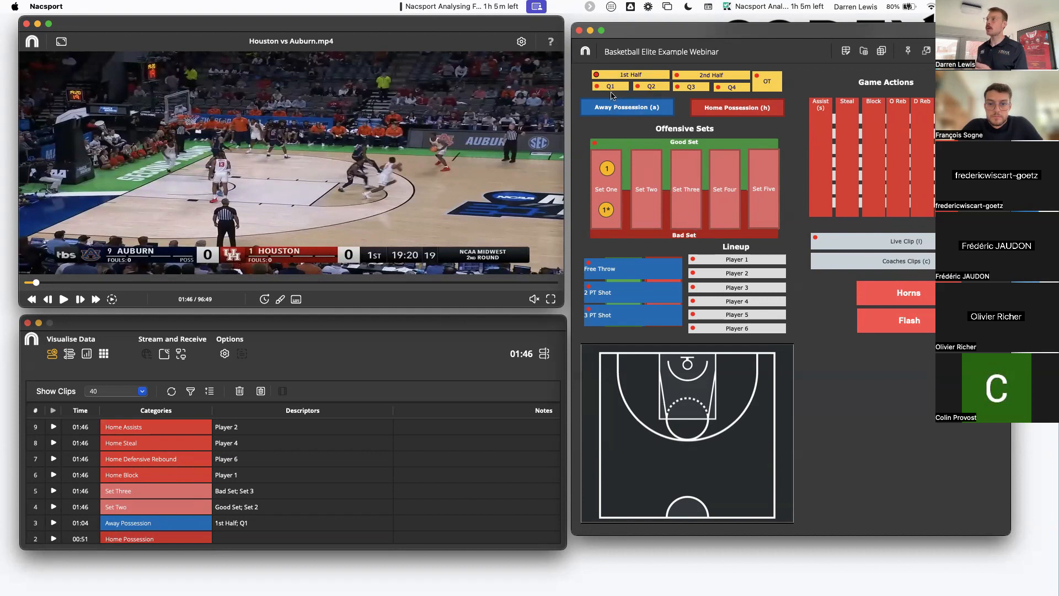
pyautogui.rightClick(611, 94)
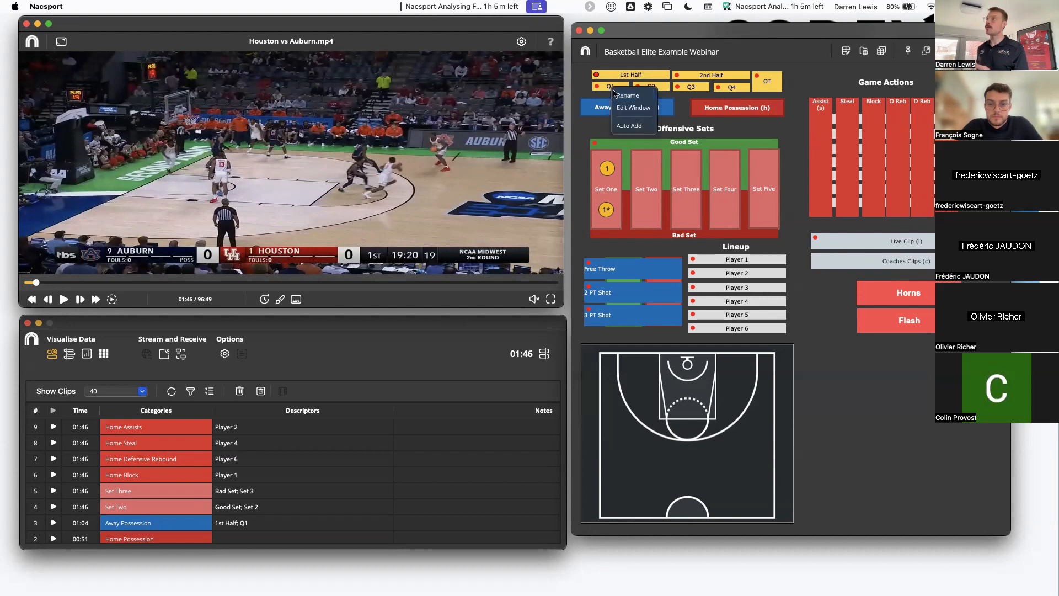
pyautogui.click(626, 127)
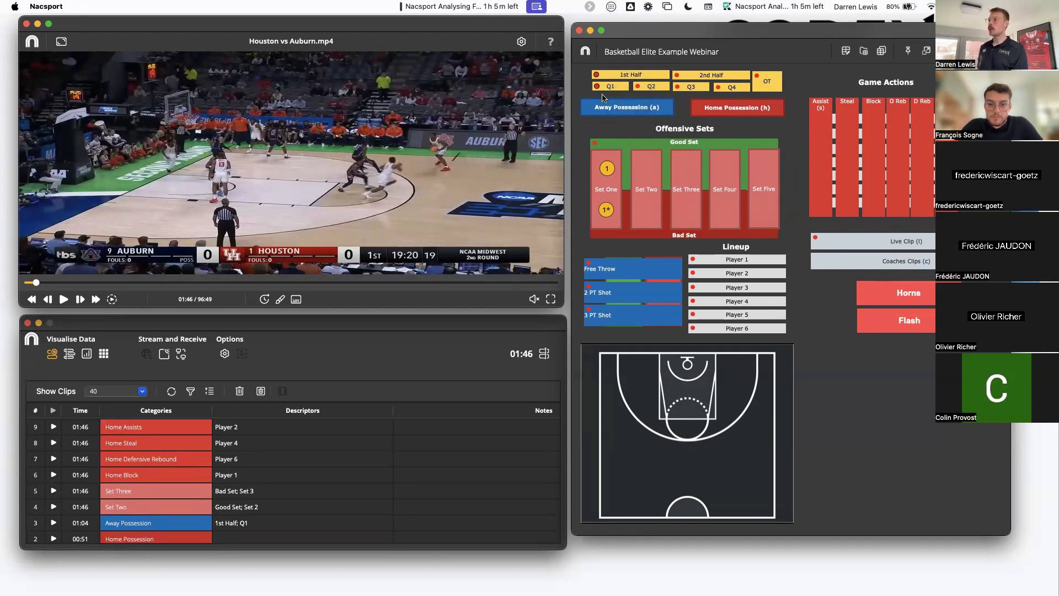
# Step: Play the match on and tag Set Two as a Good Set at 01:51, pausing briefly at 01:52 before resuming playback
pyautogui.press('space')
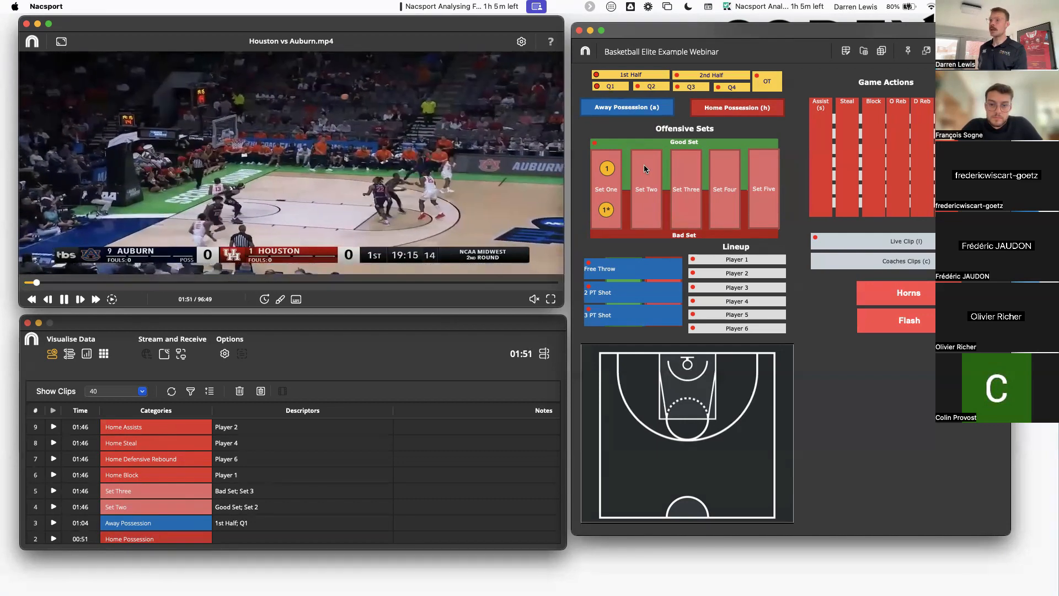
pyautogui.click(644, 167)
pyautogui.press('space')
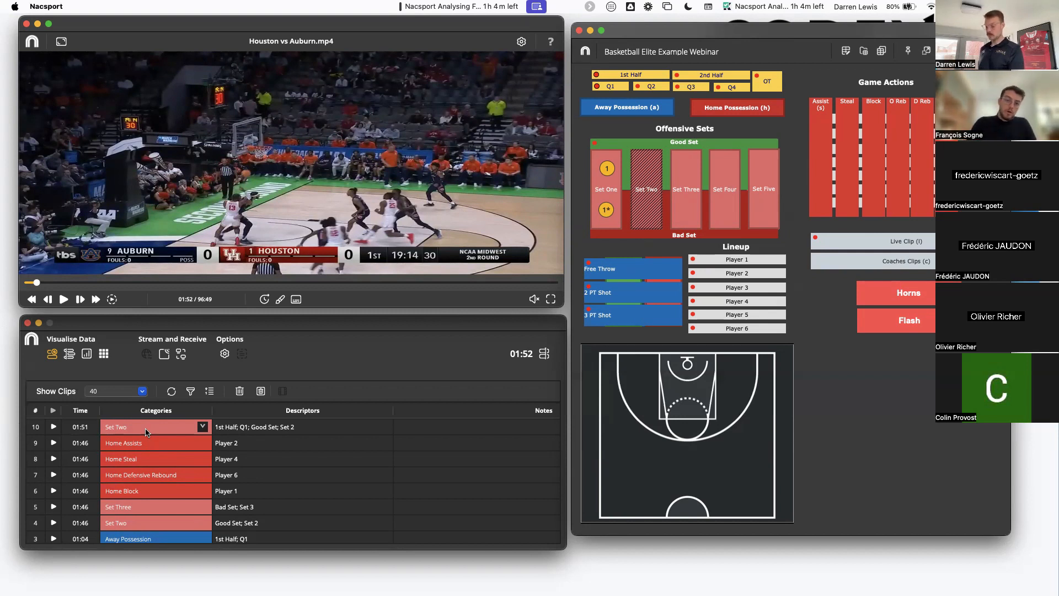
pyautogui.press('space')
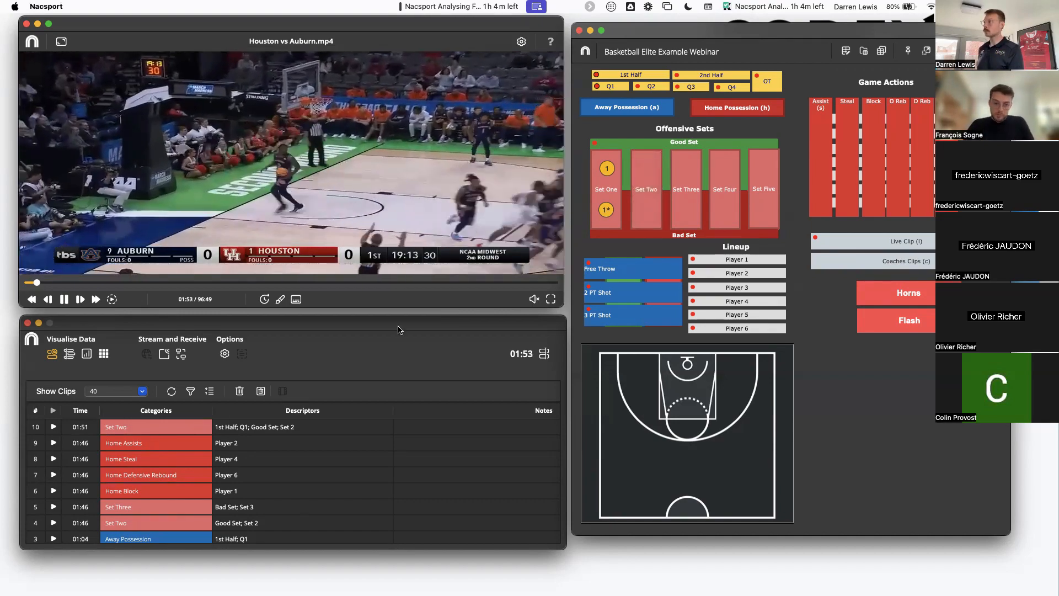
# Step: Tag home actions: a Player 2 steal at 01:55, blocks by Player 3 at 01:57 and Player 5 at 02:00, and a Player 7 offensive rebound at 02:01
pyautogui.click(848, 138)
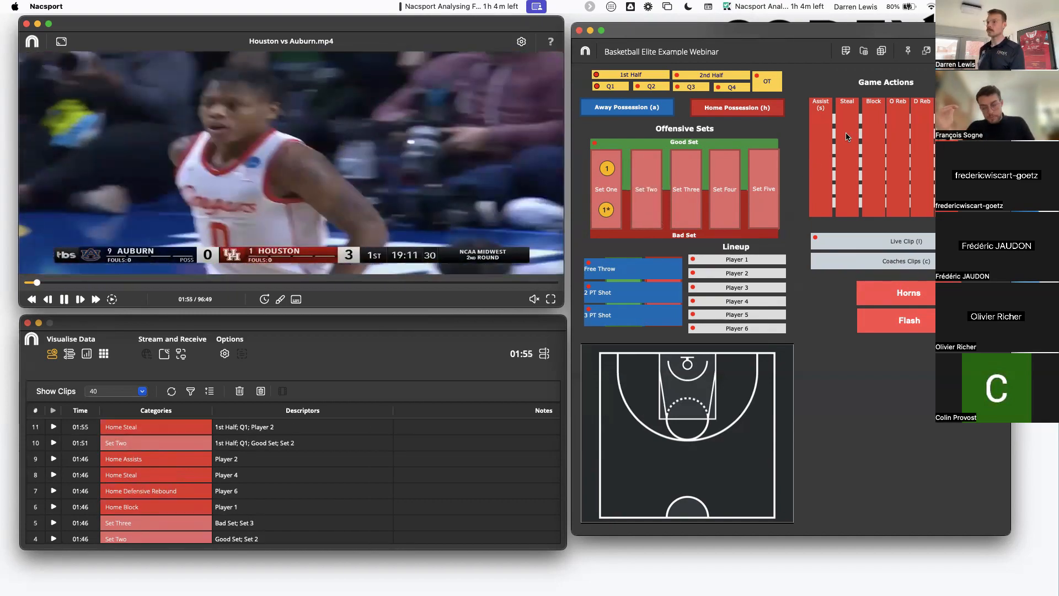
pyautogui.click(873, 157)
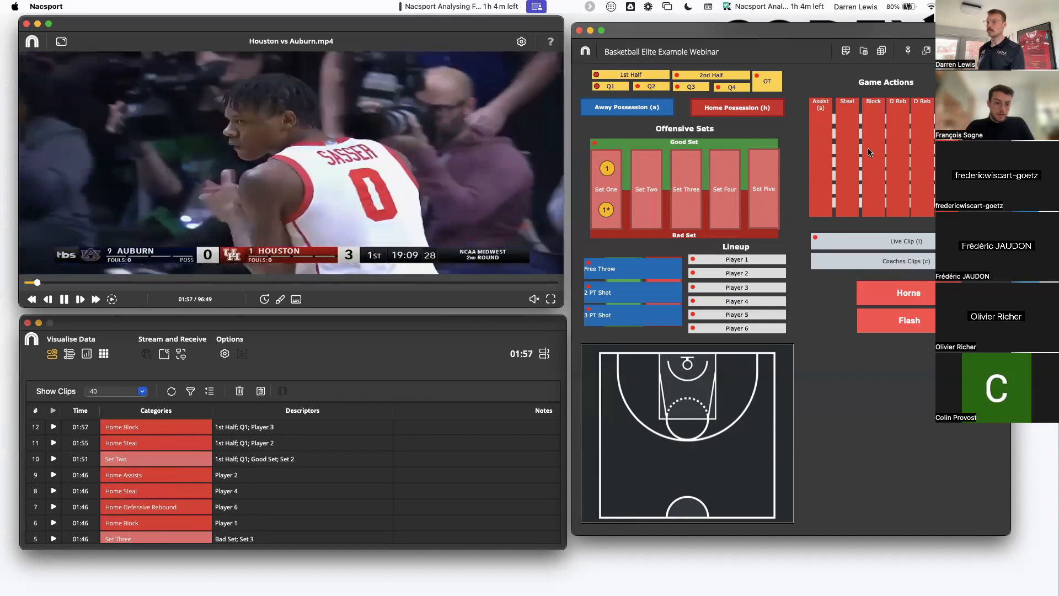
pyautogui.click(879, 178)
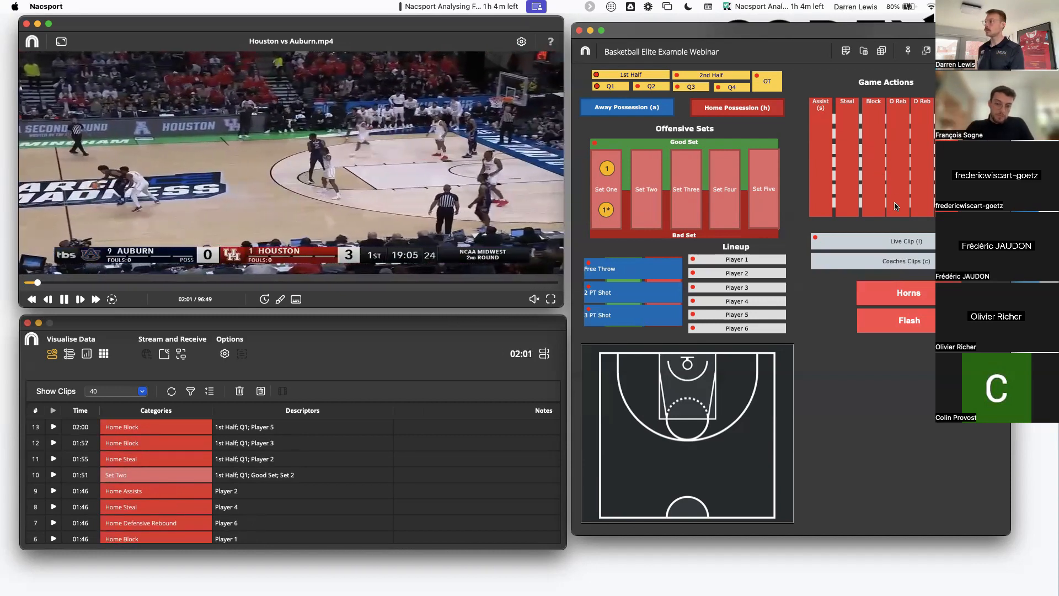
pyautogui.click(895, 207)
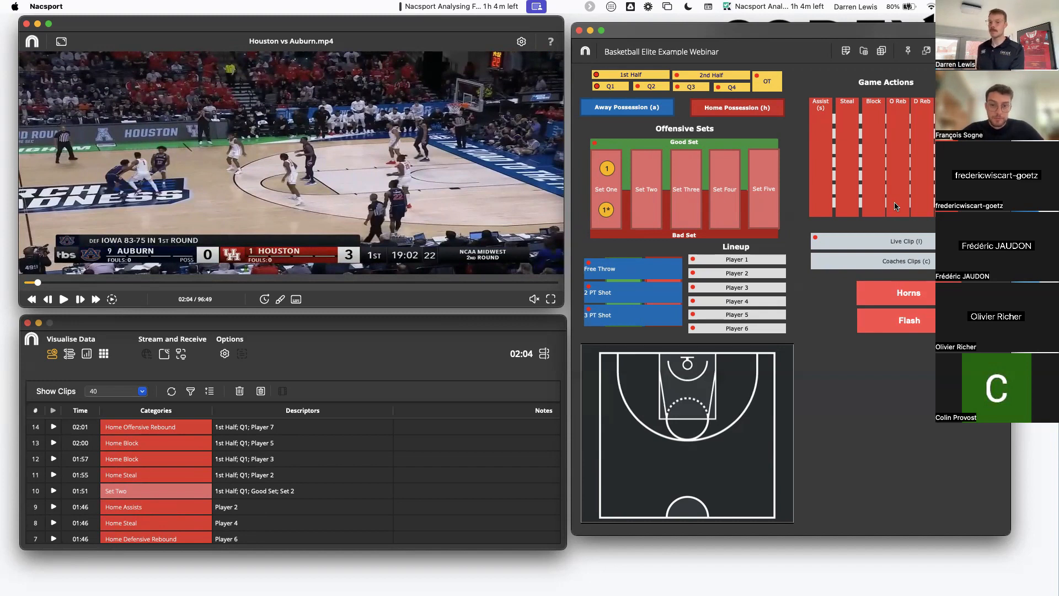
# Step: Resume the match and switch the automatically added quarter descriptor to Q2
pyautogui.press('space')
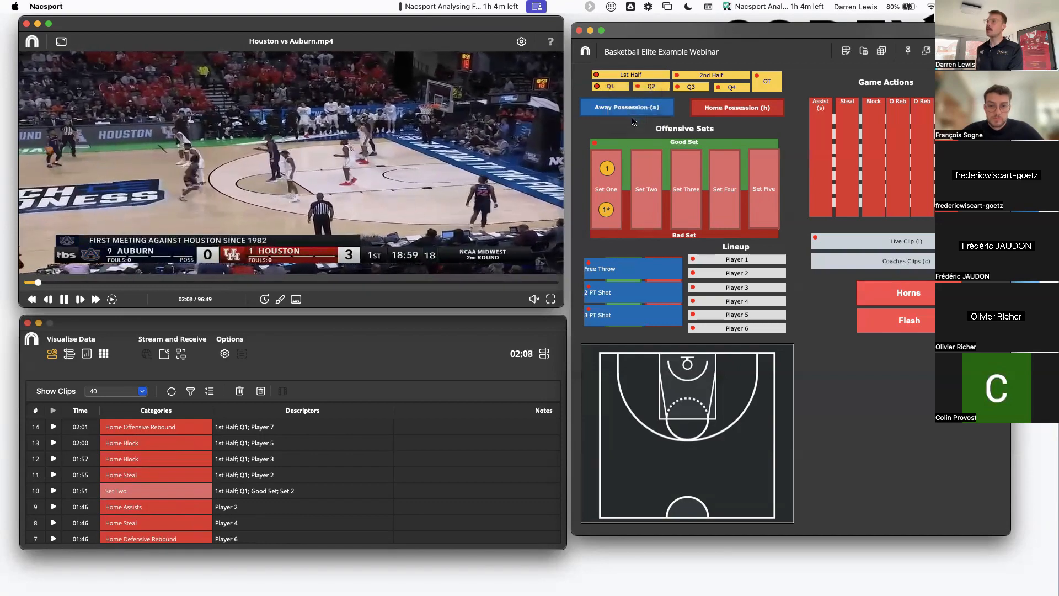
pyautogui.rightClick(649, 87)
pyautogui.click(666, 123)
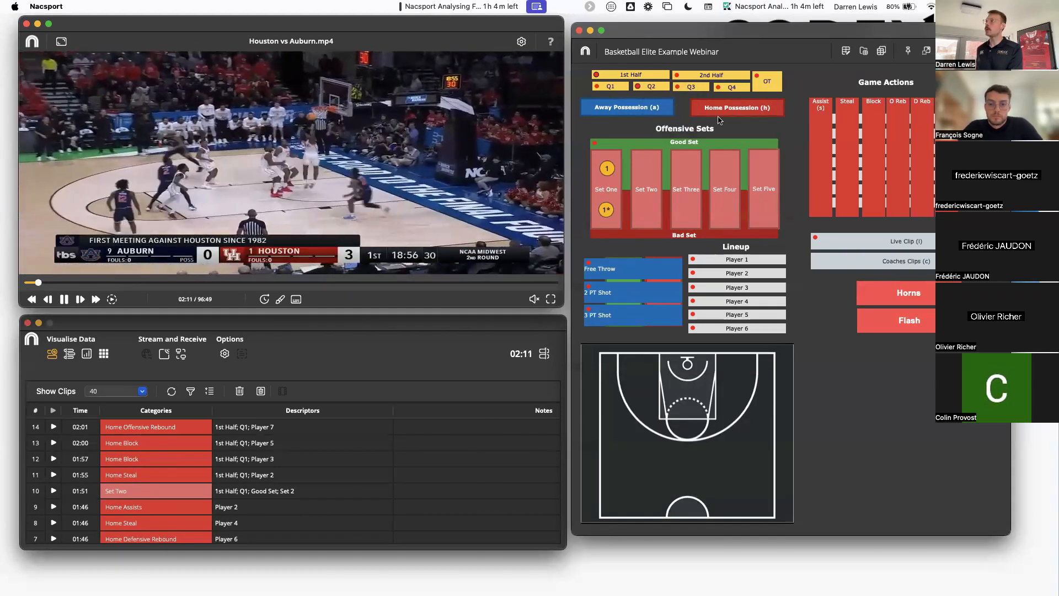
# Step: Tag home assists for Player 1 at 02:12 and Player 2 at 02:13, and pause the video at 02:20
pyautogui.click(818, 121)
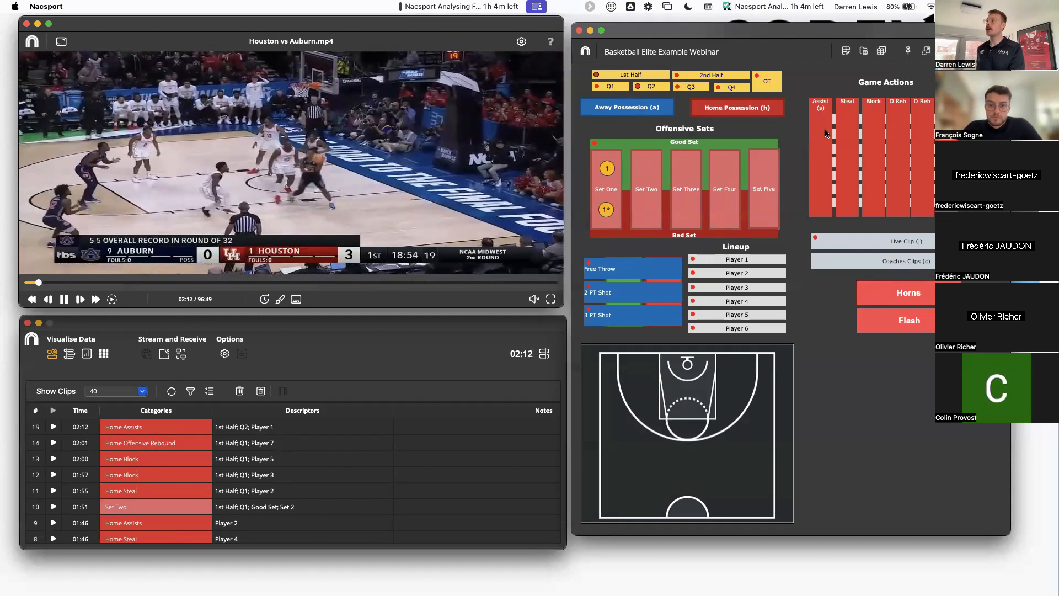
pyautogui.click(817, 133)
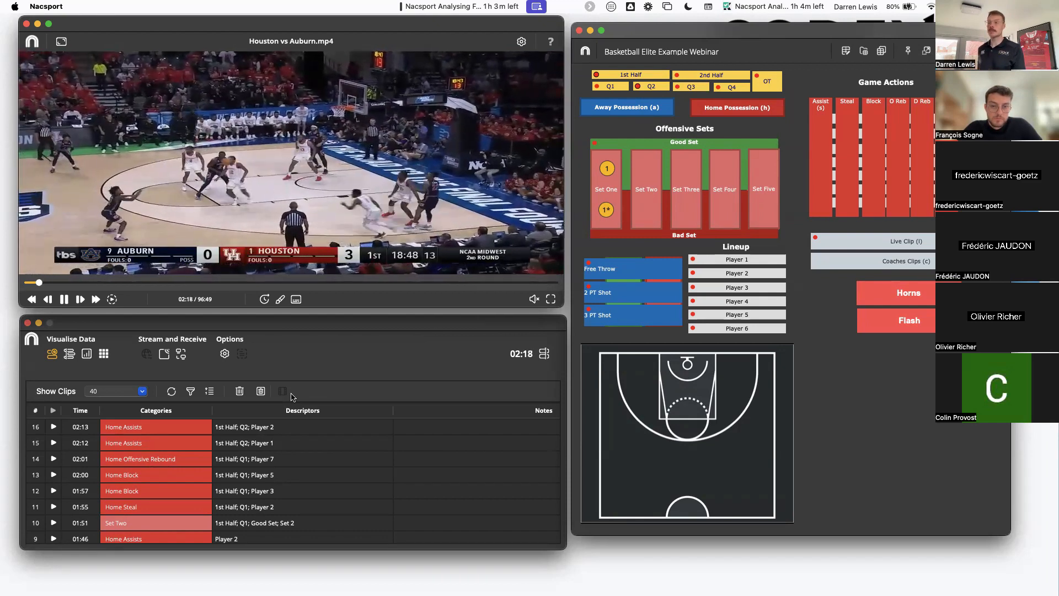
pyautogui.click(322, 241)
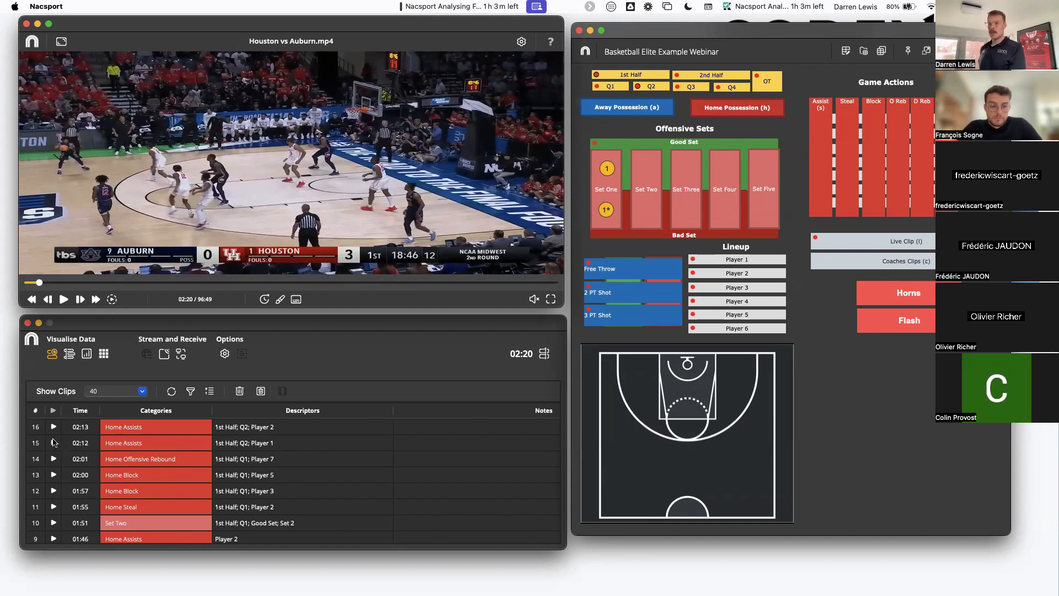
# Step: Delete all the tagged clips from the clip list
pyautogui.click(32, 427)
pyautogui.scroll(-5, 71, 466)
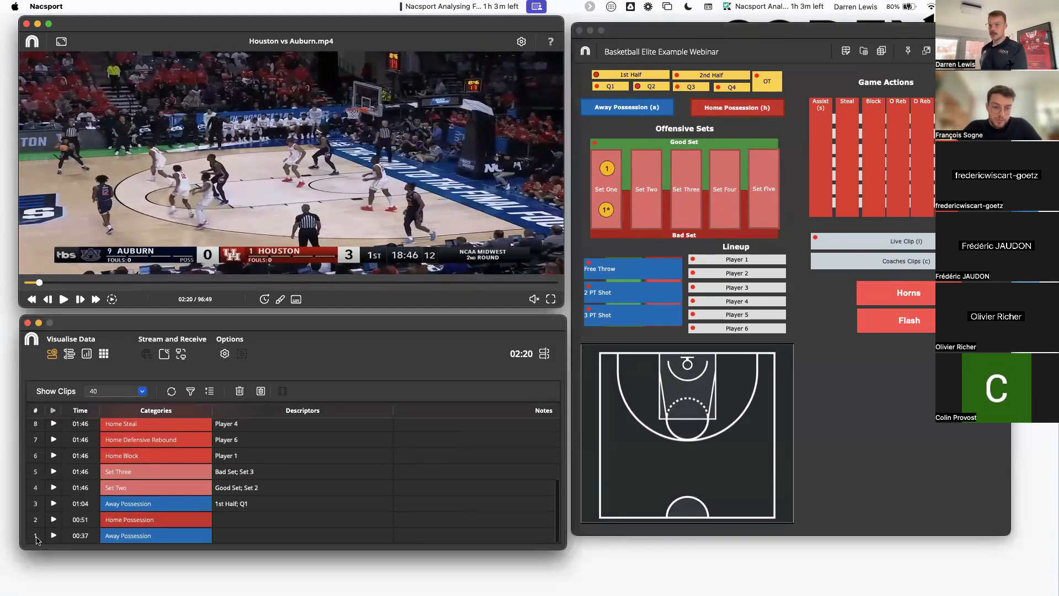
pyautogui.keyDown('shift'); pyautogui.click(35, 539); pyautogui.keyUp('shift')
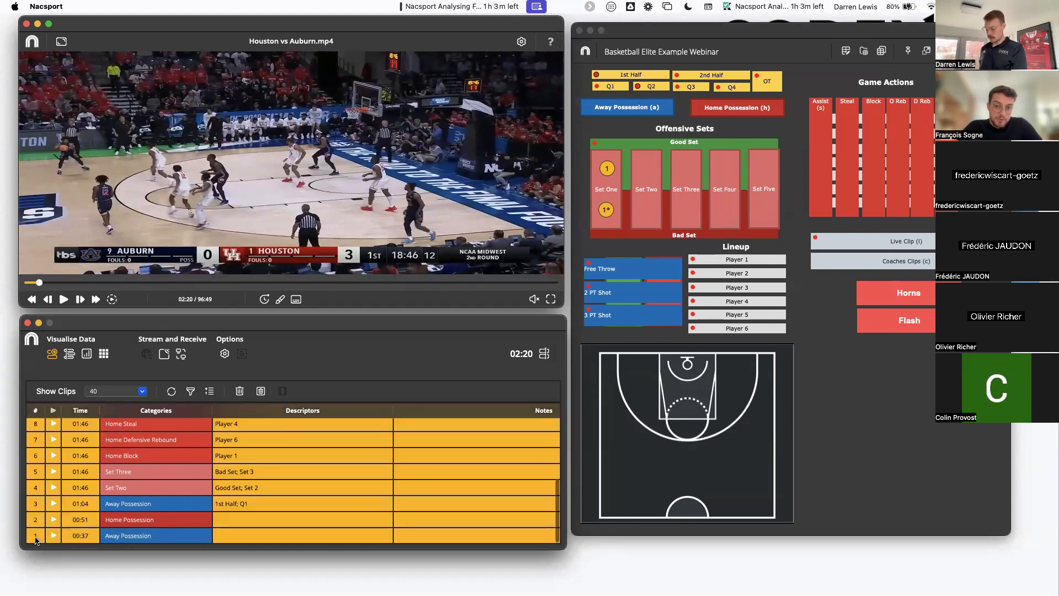
pyautogui.press('BackSpace')
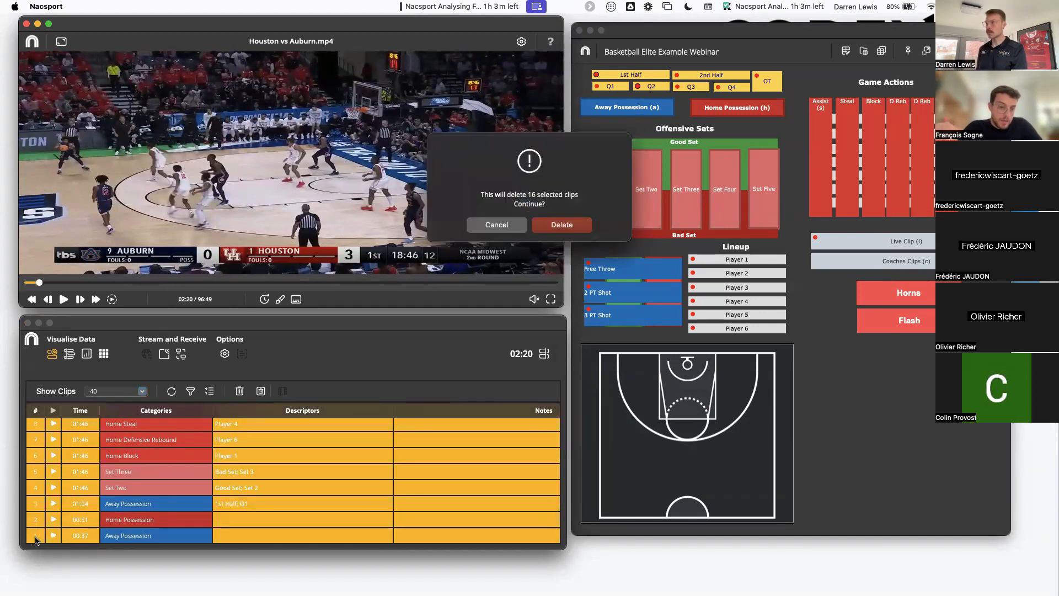
pyautogui.click(558, 226)
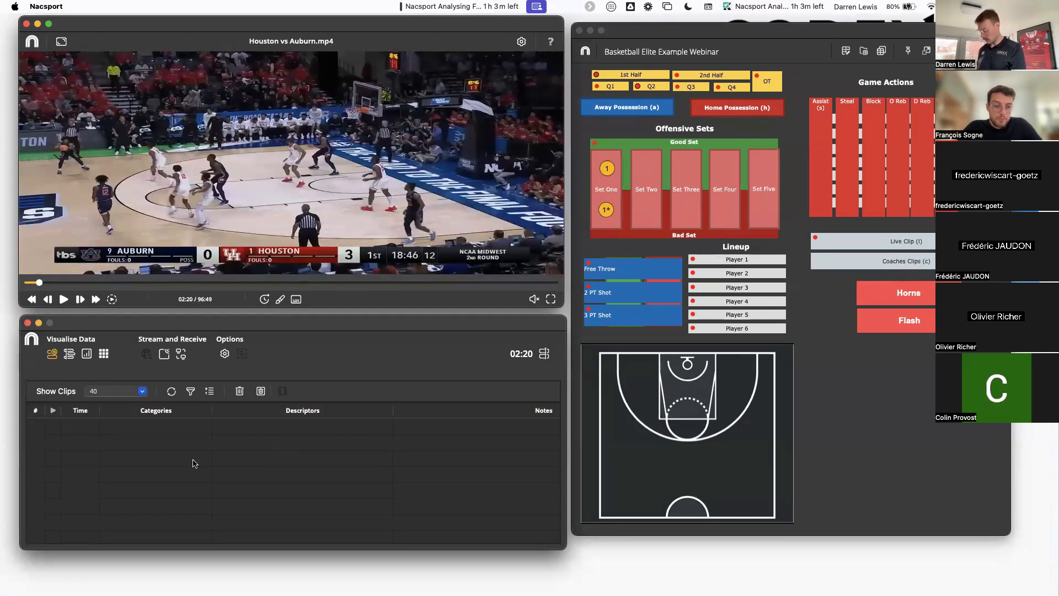
# Step: Turn off Auto Add for the 1st Half and Q2 descriptors
pyautogui.click(305, 216)
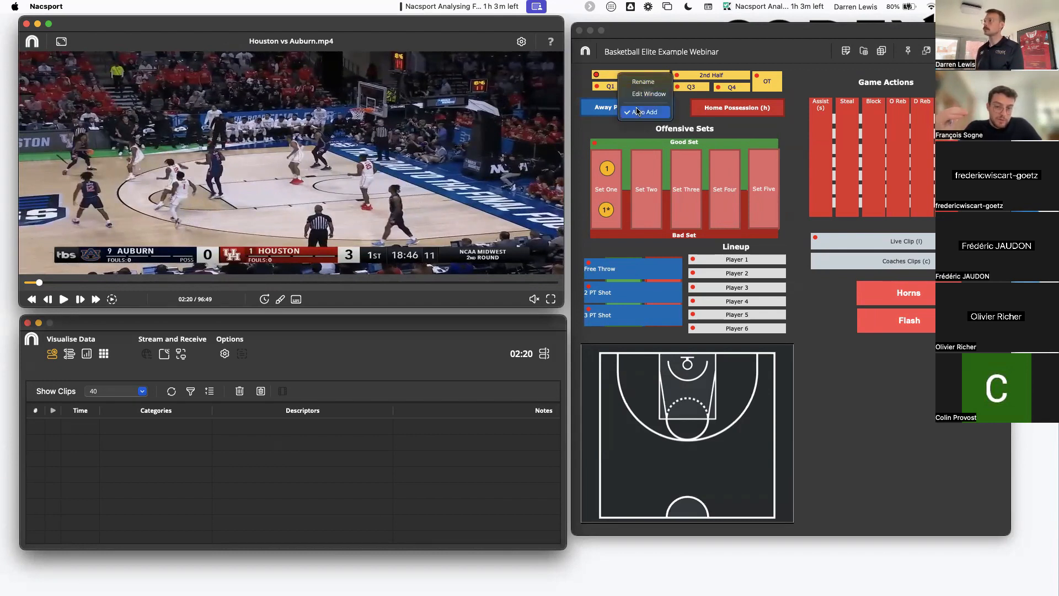
pyautogui.rightClick(652, 88)
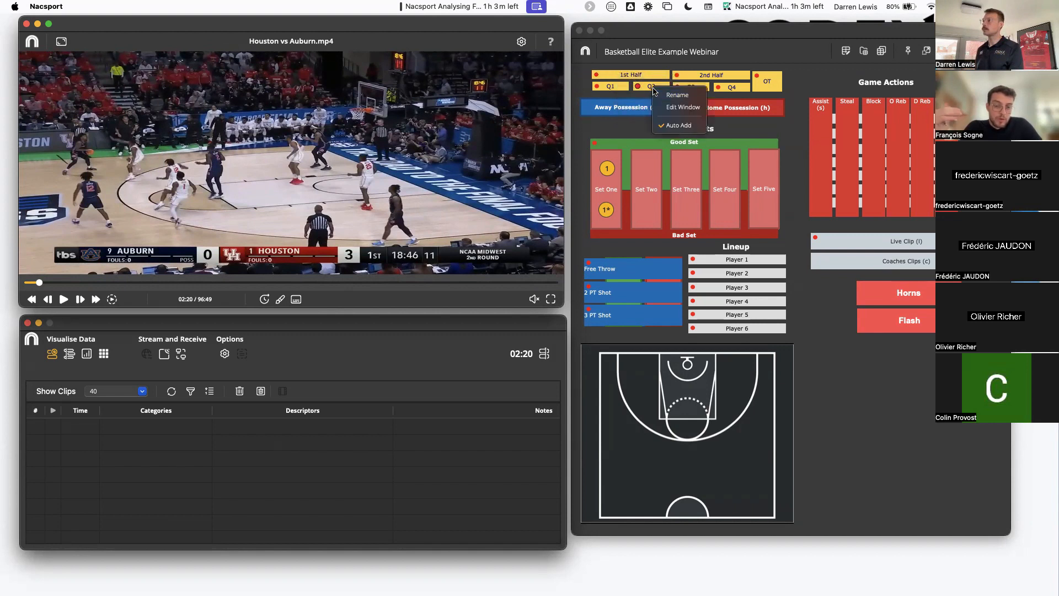
pyautogui.click(672, 127)
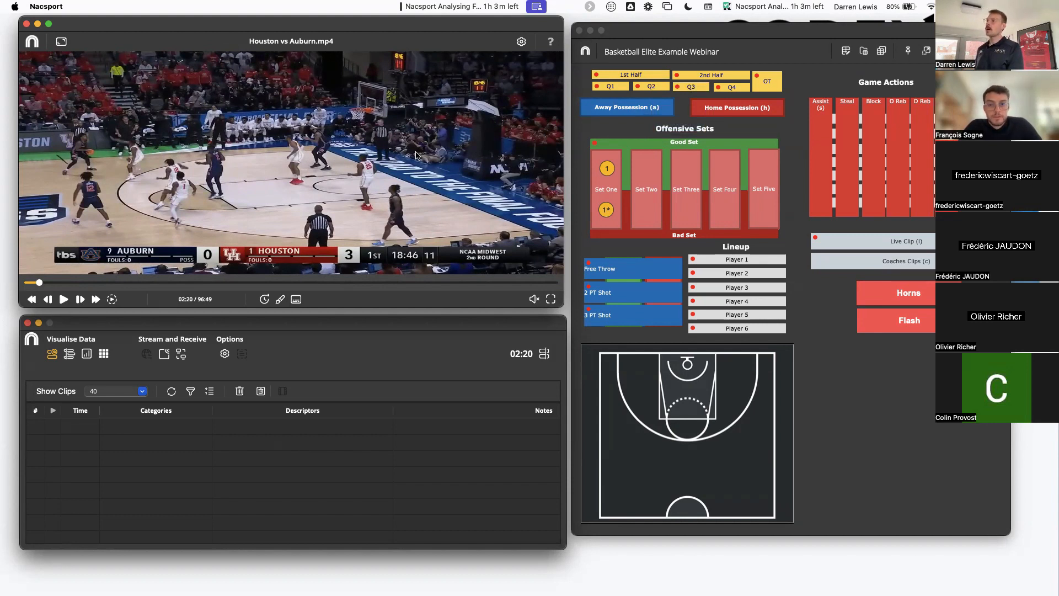
# Step: Tag Set One as a Good Set at 02:23, and delete that clip with the video paused at 02:33
pyautogui.press('space')
pyautogui.press('space')
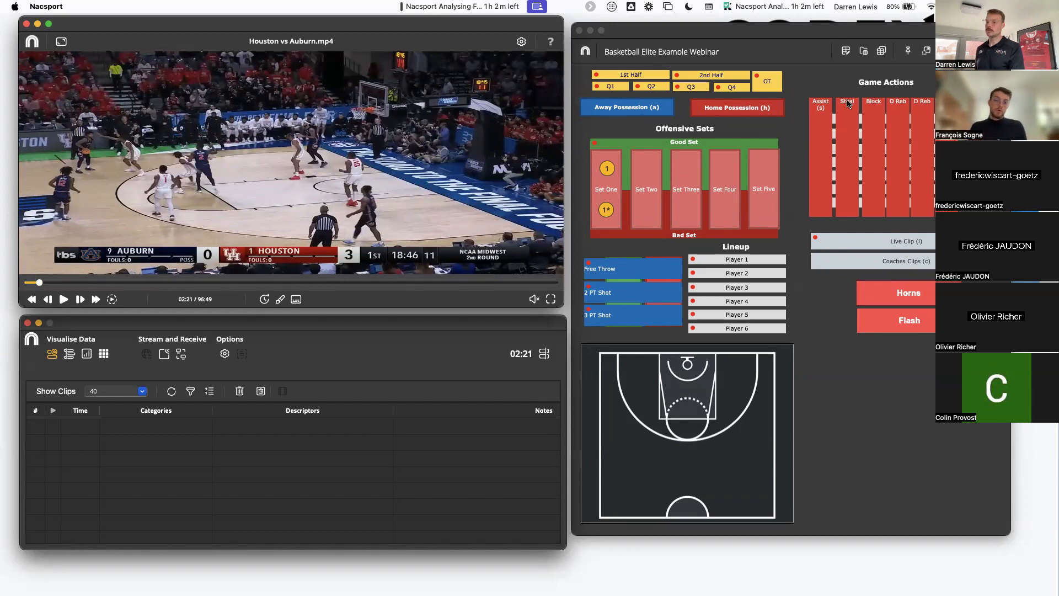
pyautogui.click(811, 36)
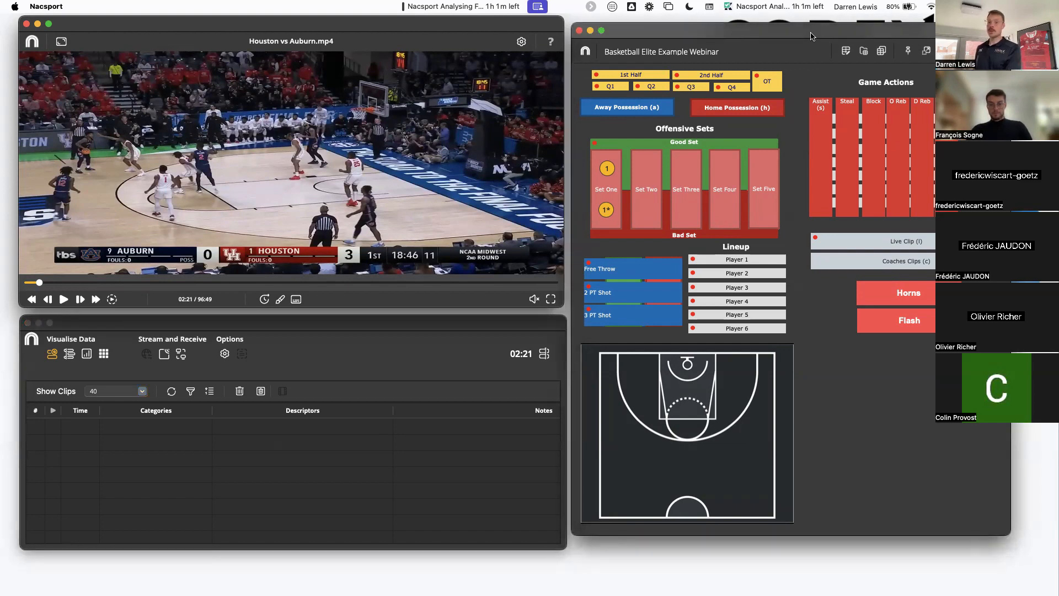
pyautogui.press('space')
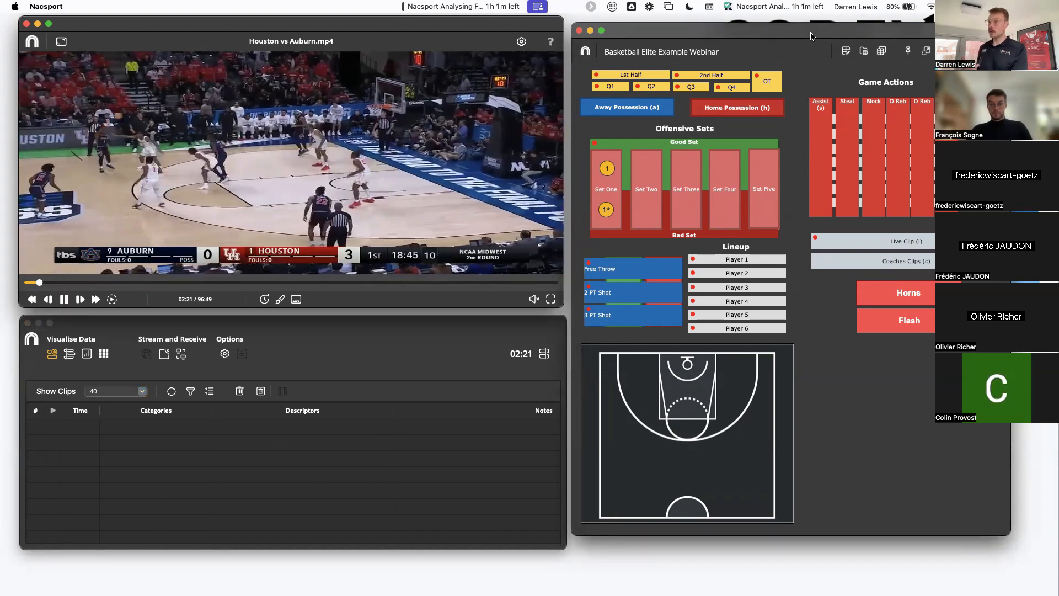
pyautogui.press('1')
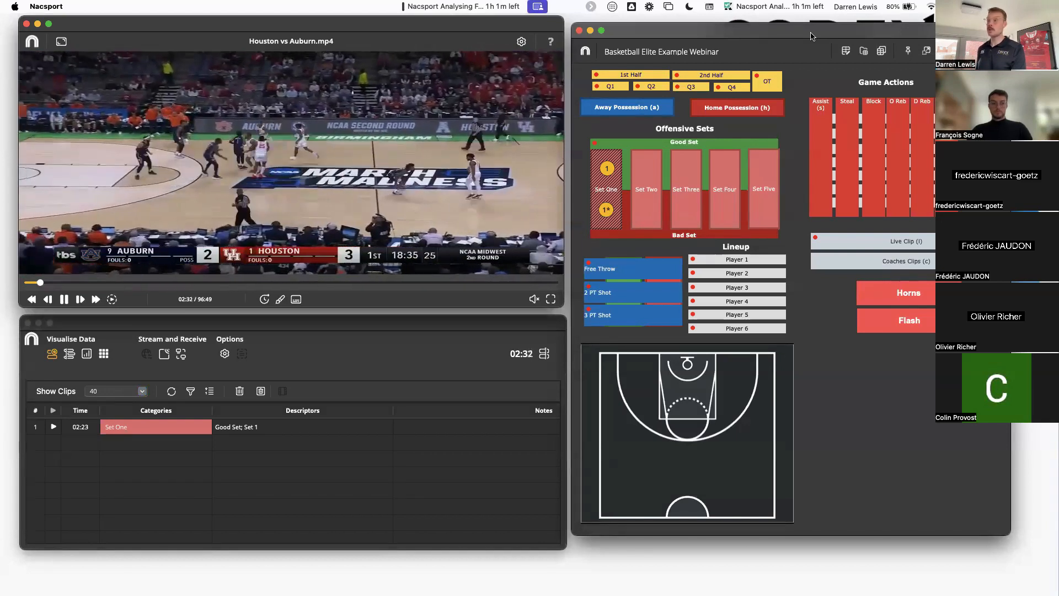
pyautogui.click(503, 174)
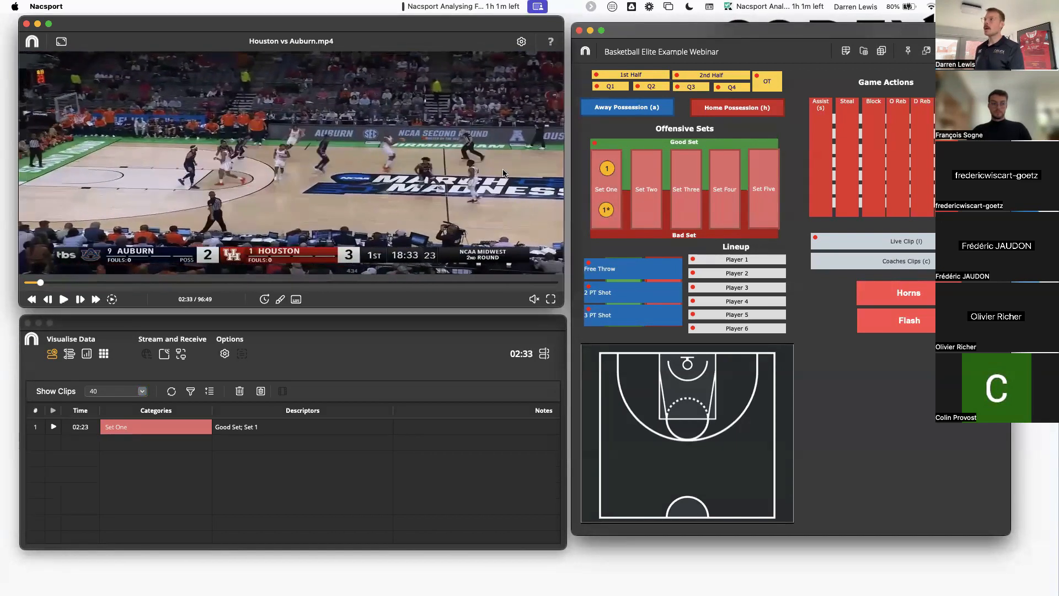
pyautogui.click(38, 430)
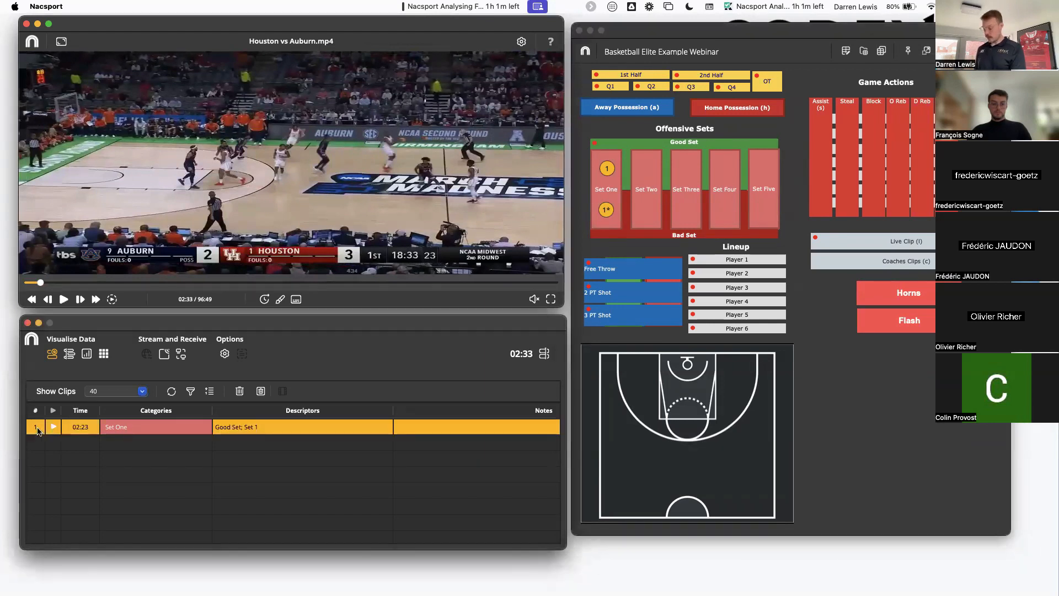
pyautogui.press('Delete')
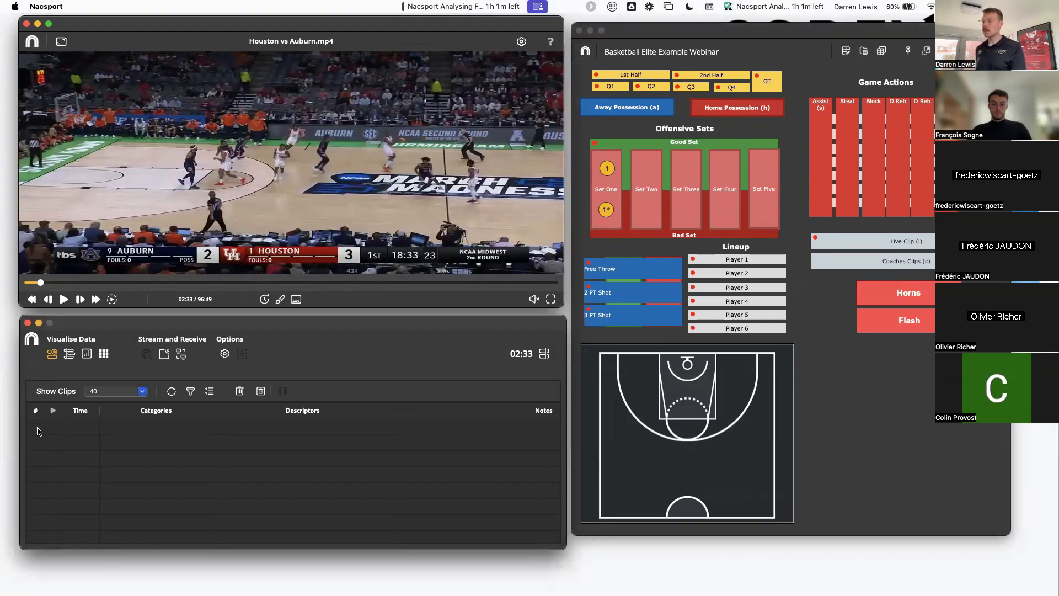
# Step: Play the match on from 02:33 and tag Set One as a Good Set at 03:00
pyautogui.click(708, 36)
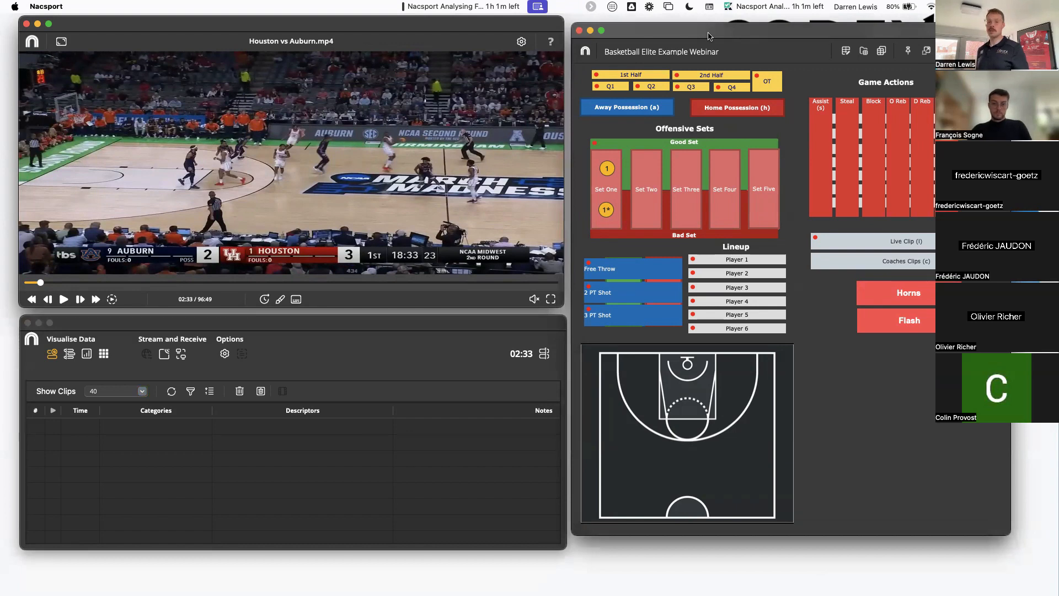
pyautogui.press('space')
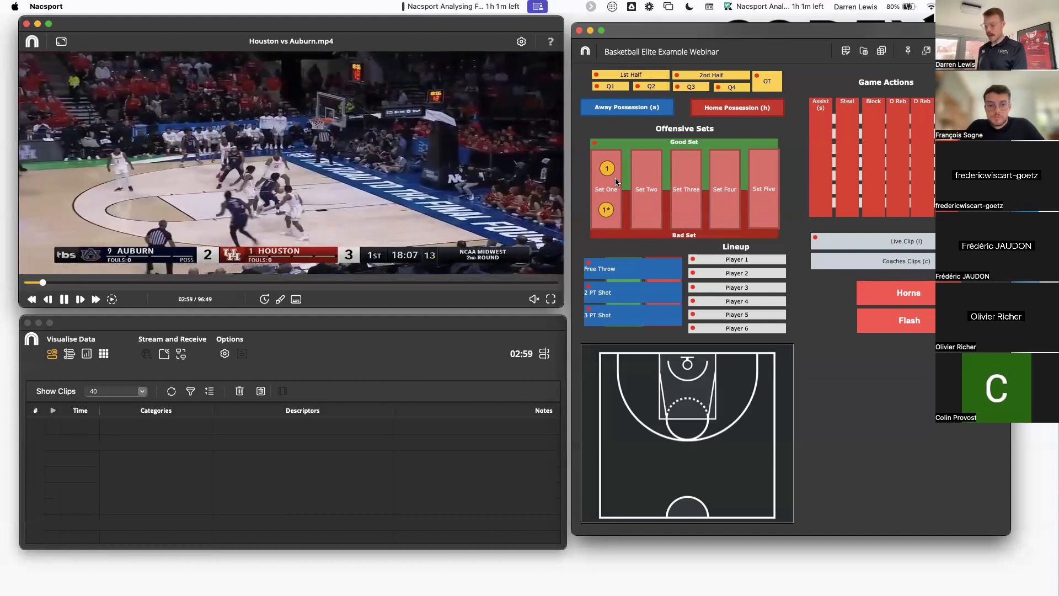
pyautogui.click(614, 177)
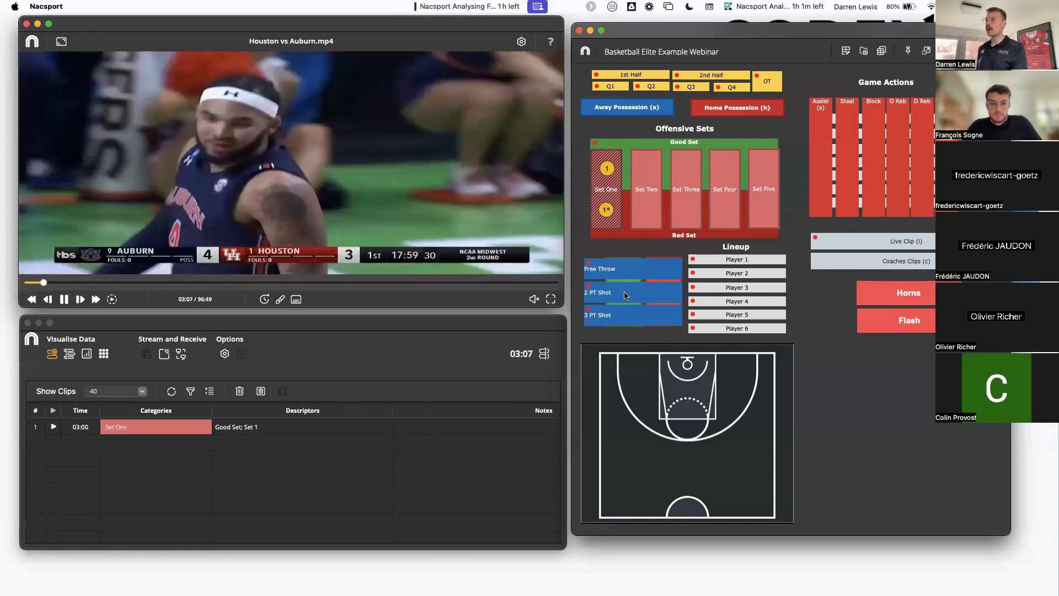
# Step: Tag a made 2 PT Shot at 03:08, mark it inside the key, credit Player 1, and pause the match at 03:48
pyautogui.click(625, 296)
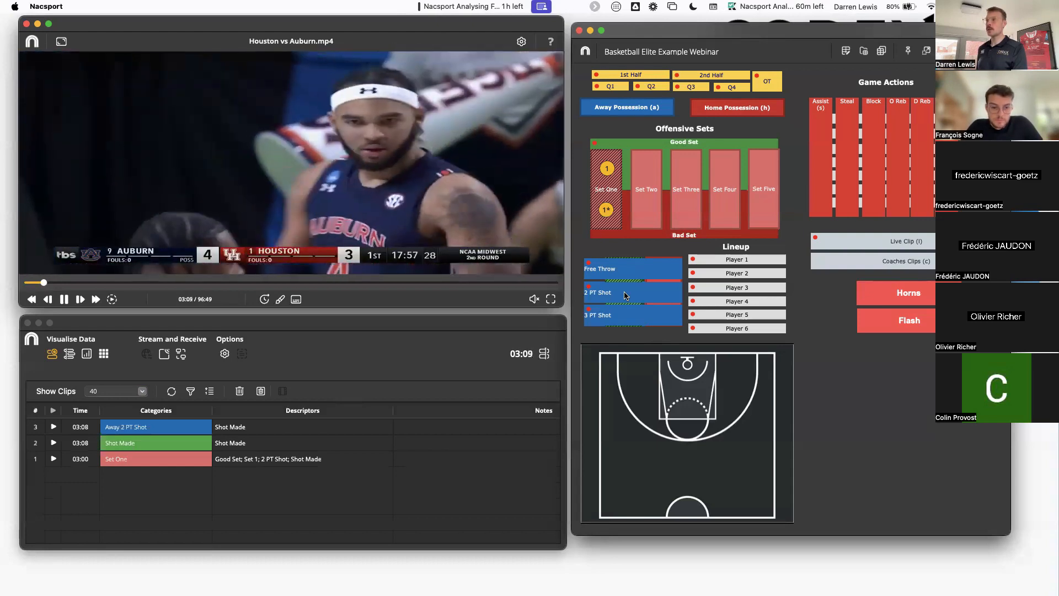
pyautogui.click(173, 433)
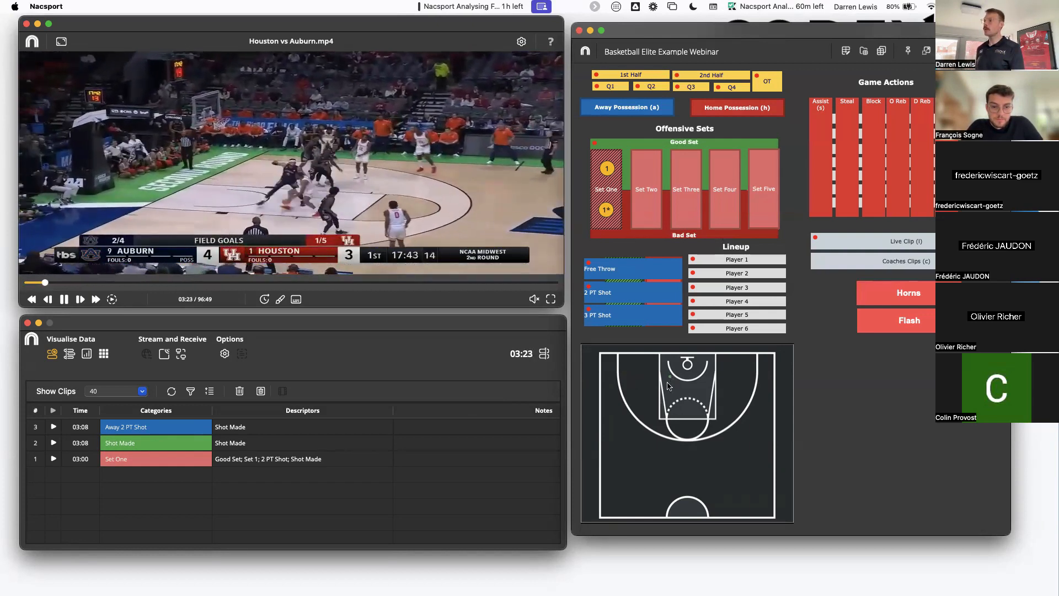
pyautogui.click(722, 263)
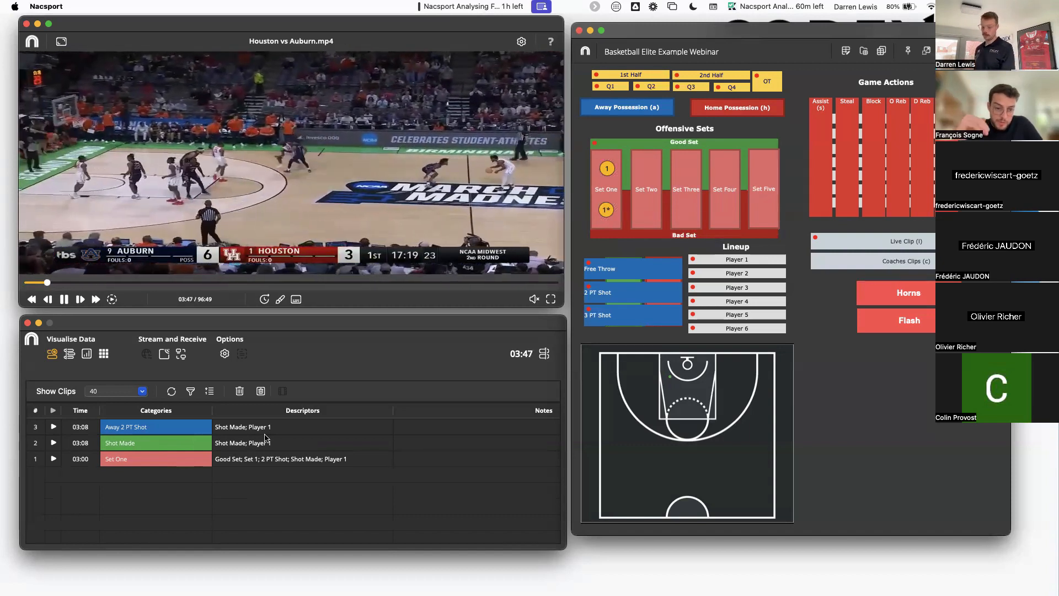
pyautogui.press('space')
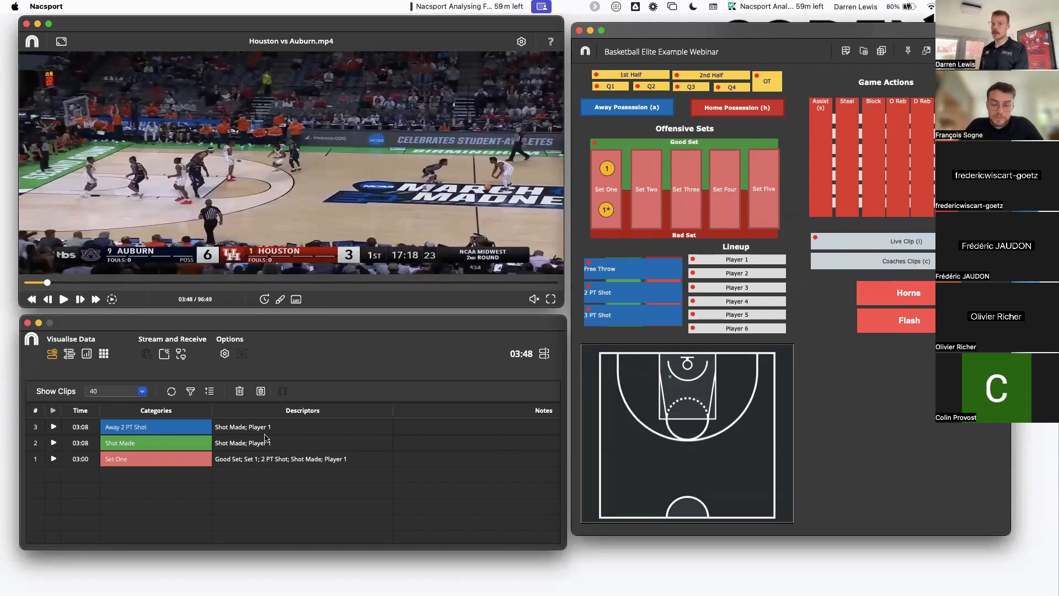
# Step: Turn on Auto Add for the 1st Half and Q1 descriptors with the match paused at 03:48
pyautogui.press('space')
pyautogui.press('space')
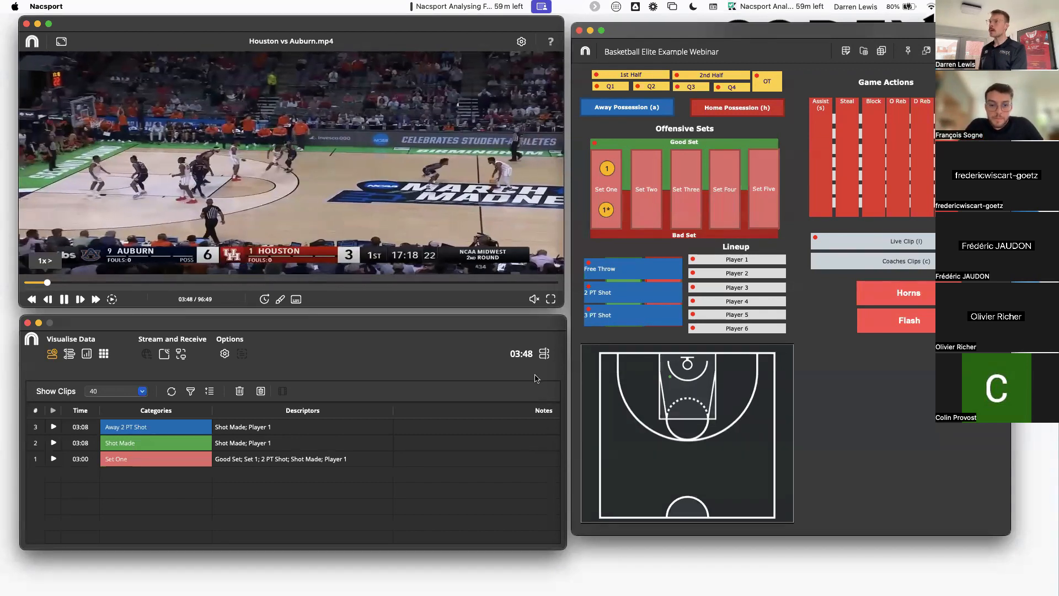
pyautogui.rightClick(622, 78)
pyautogui.click(639, 114)
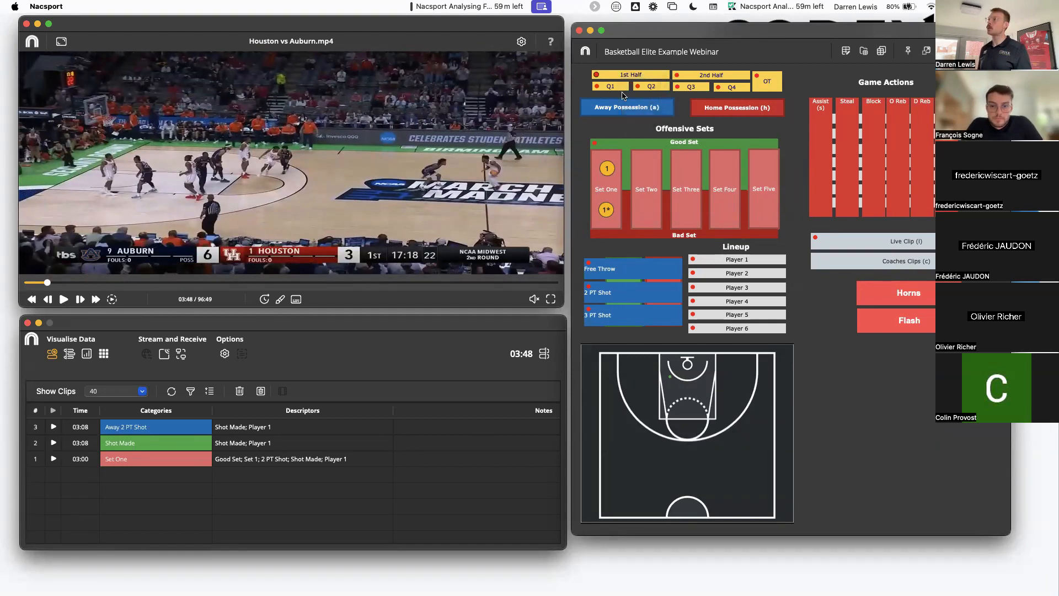
pyautogui.rightClick(611, 89)
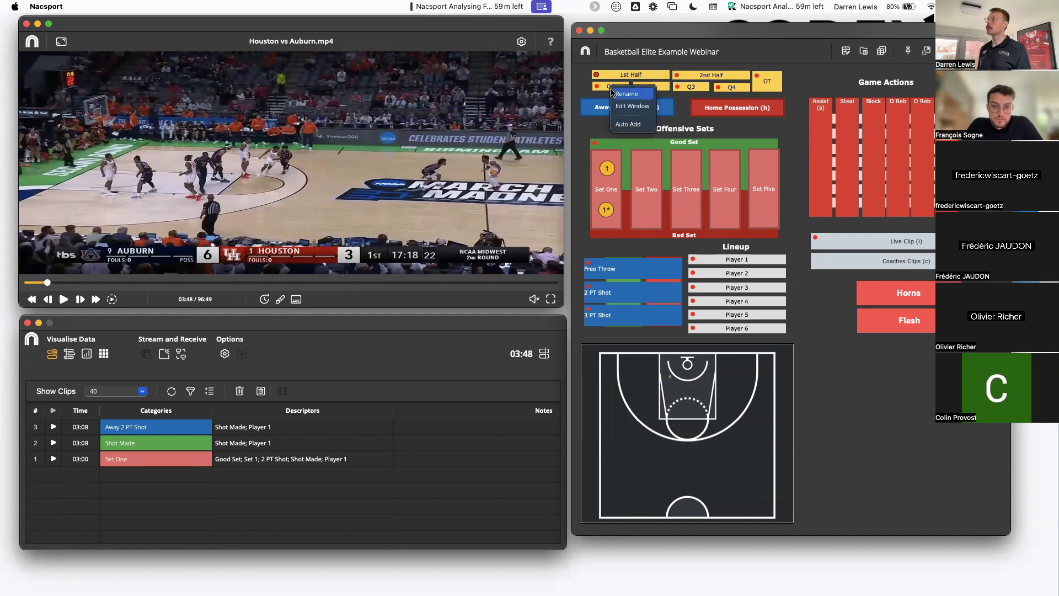
pyautogui.click(622, 124)
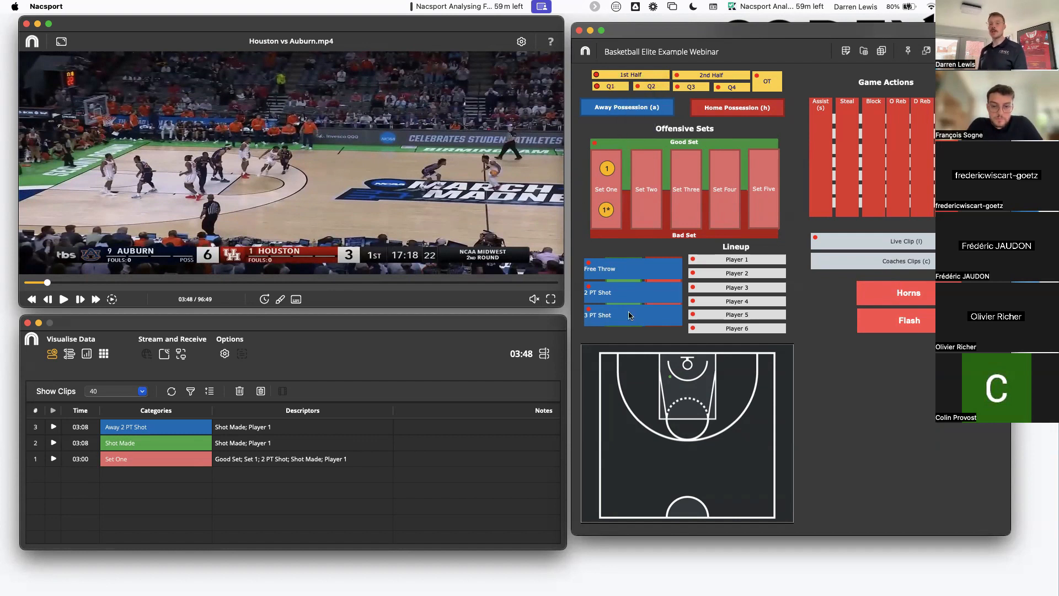
# Step: Play on and tag Set One as a Good Set at 03:49 with a made 2 PT Shot in the key by Player 1, pausing at 03:54
pyautogui.click(457, 196)
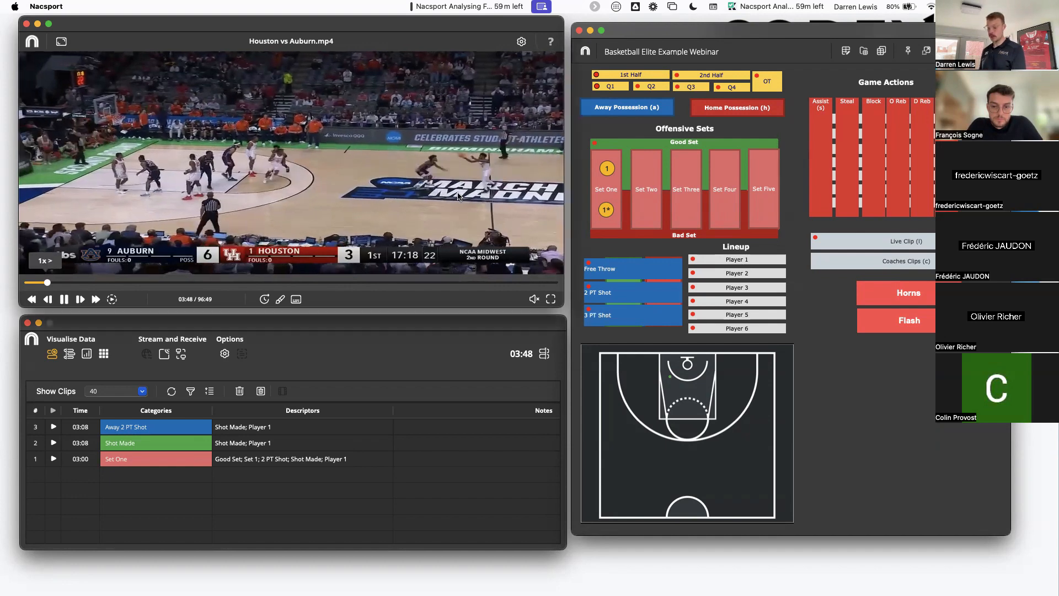
pyautogui.click(607, 182)
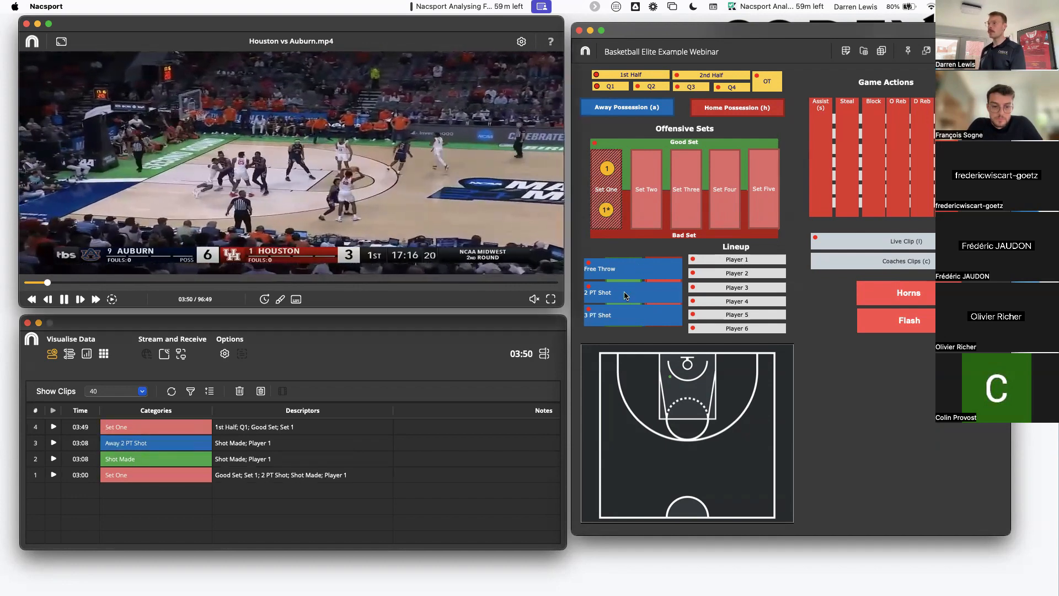
pyautogui.click(625, 296)
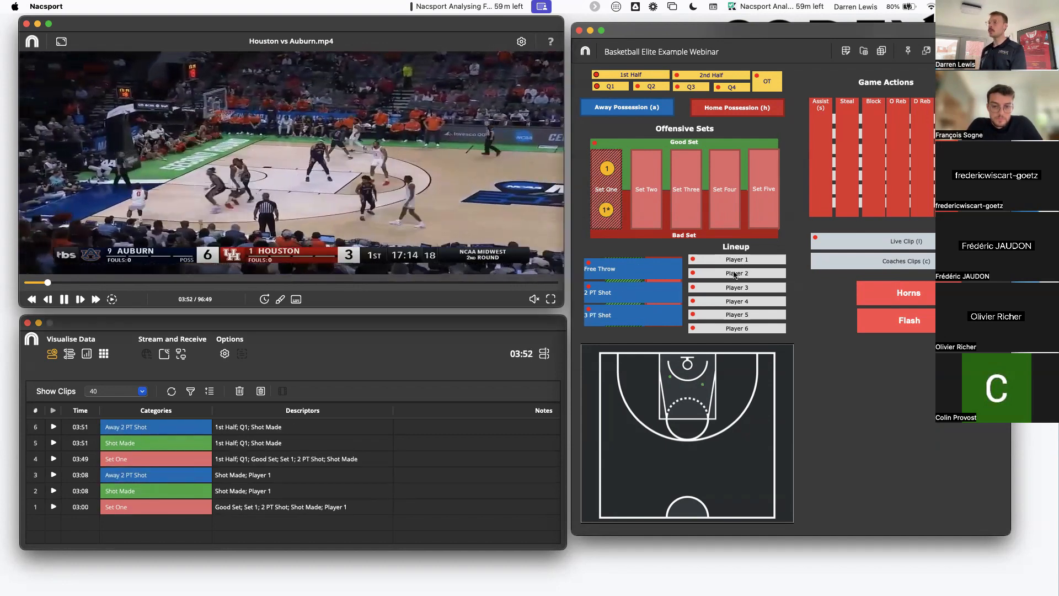
pyautogui.click(735, 260)
pyautogui.press('space')
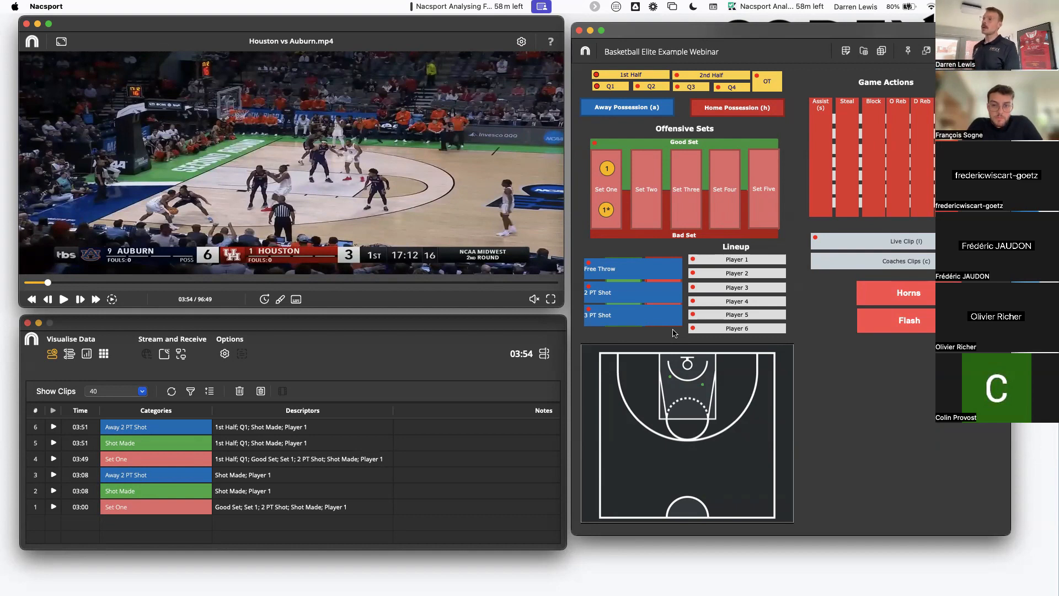
# Step: Resume the match, tag Set Two as a Bad Set at 03:58 with a made 2 PT Shot at 04:01, and mark the shot just outside the key
pyautogui.press('space')
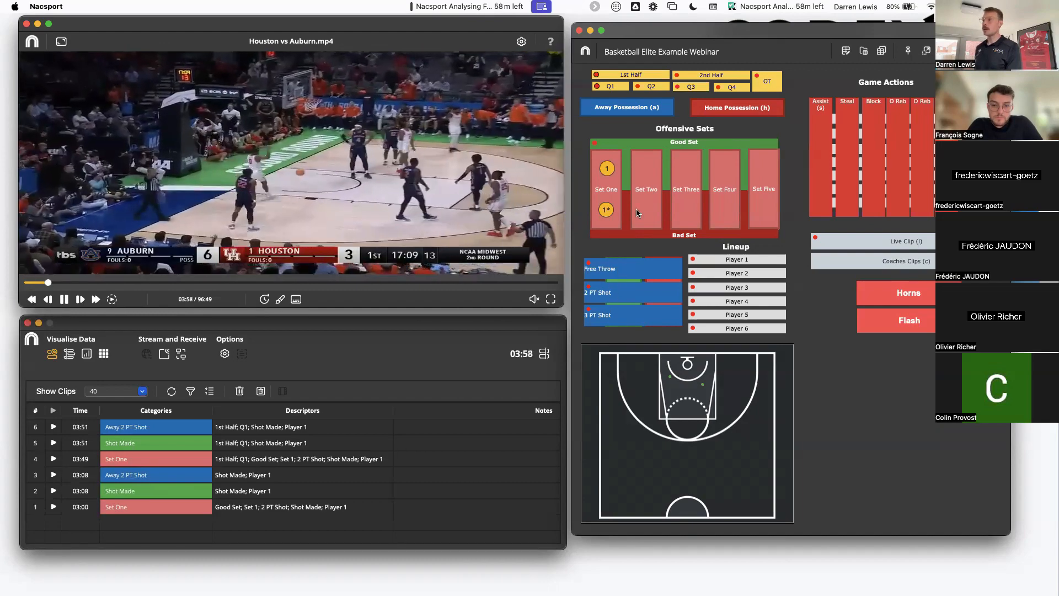
pyautogui.click(644, 202)
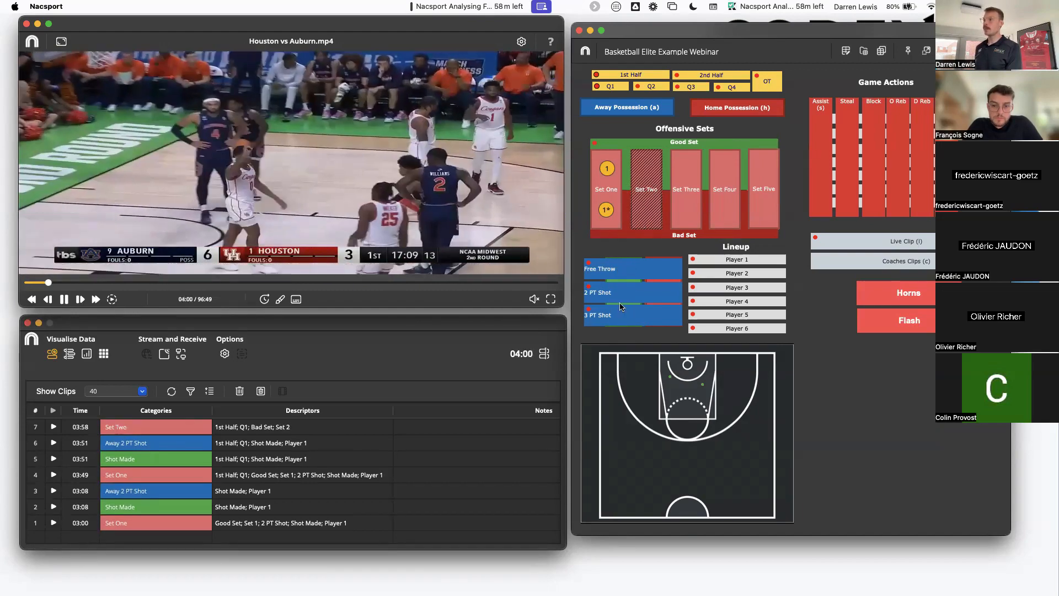
pyautogui.click(620, 305)
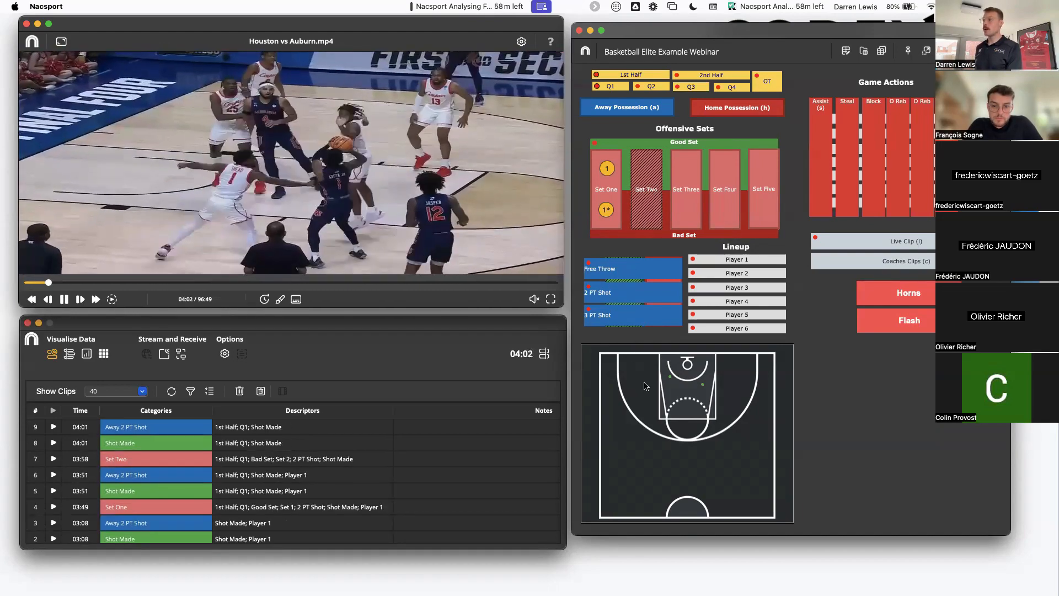
pyautogui.click(644, 384)
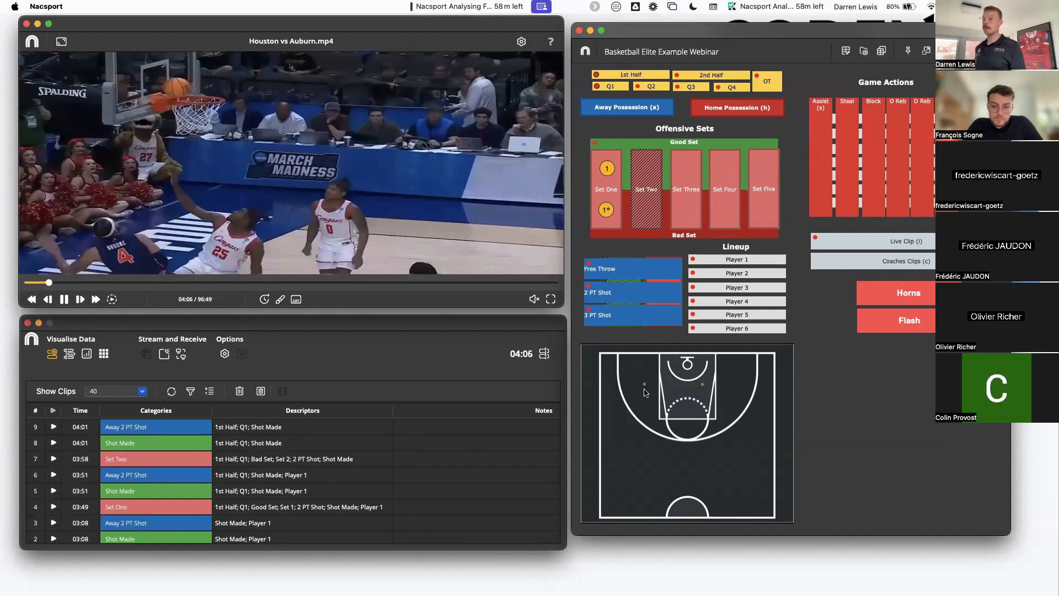
# Step: Tag Set Three as a Bad Set at 04:09 with a missed 3 PT Shot marked outside the arc, and pause the match at 04:24
pyautogui.click(685, 217)
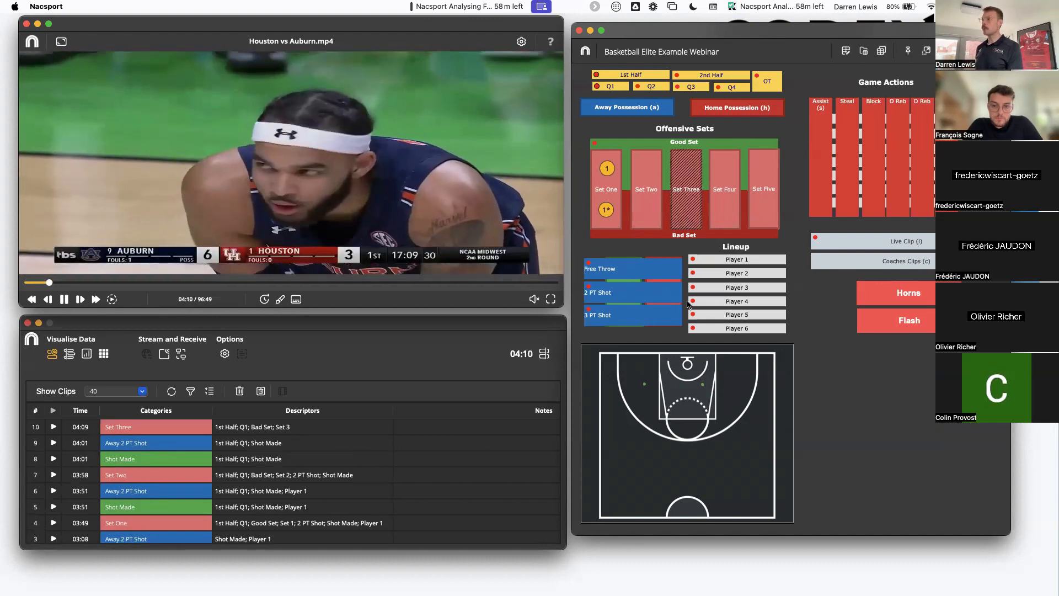
pyautogui.click(665, 320)
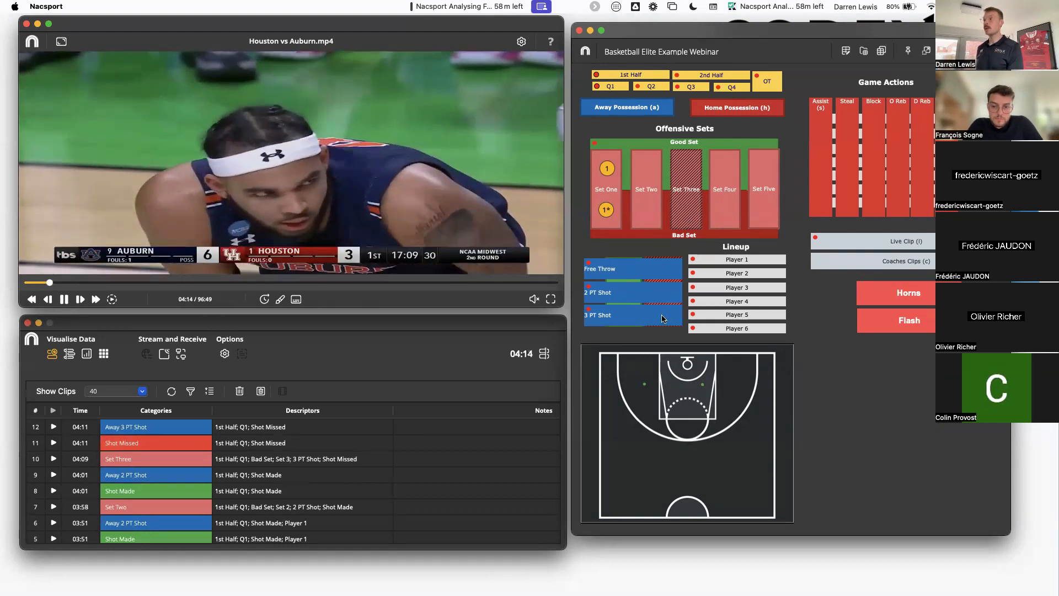
pyautogui.click(745, 420)
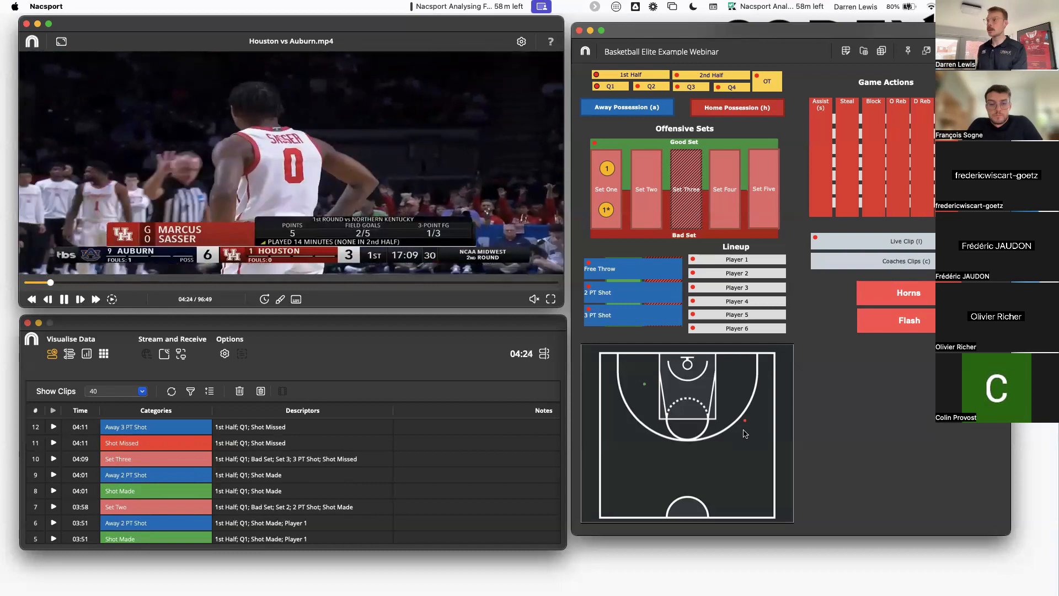
pyautogui.press('space')
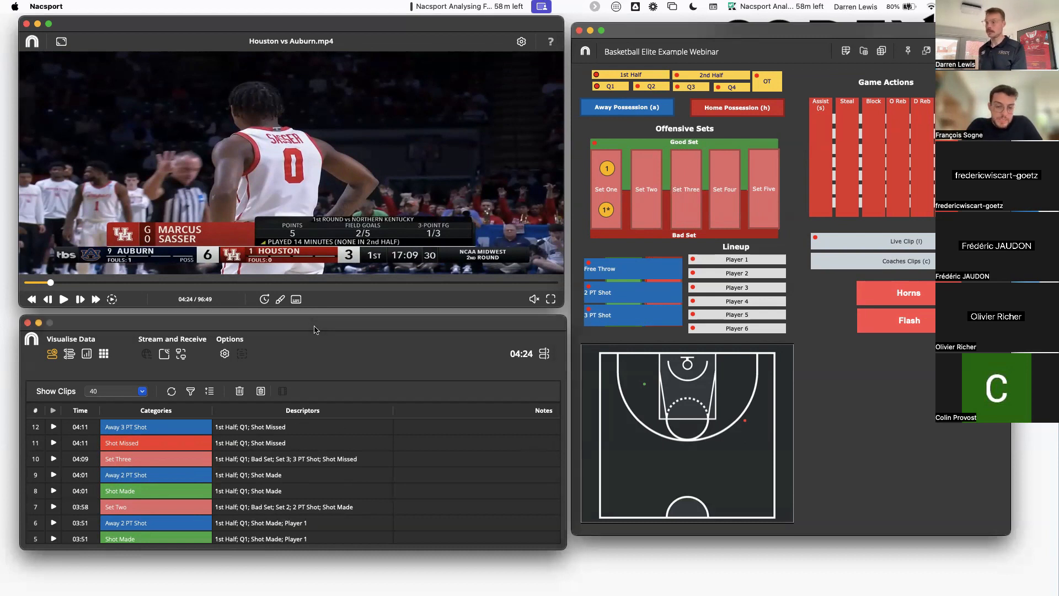
# Step: Review the tagged clips and their descriptors in the clip list, and look at the same categories in the timeline view
pyautogui.scroll(-1, 344, 474)
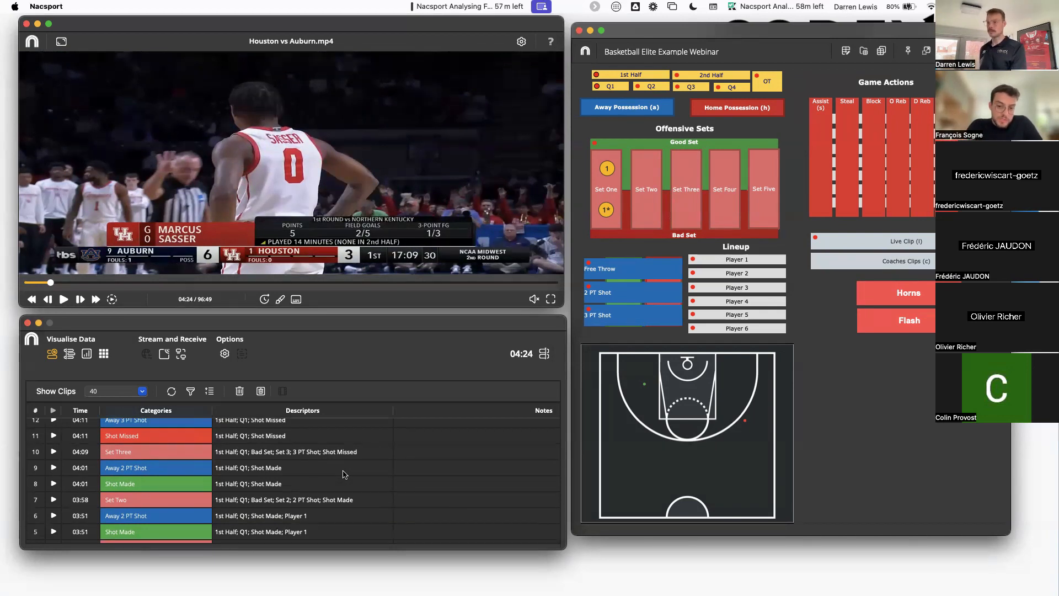
pyautogui.scroll(1, 344, 474)
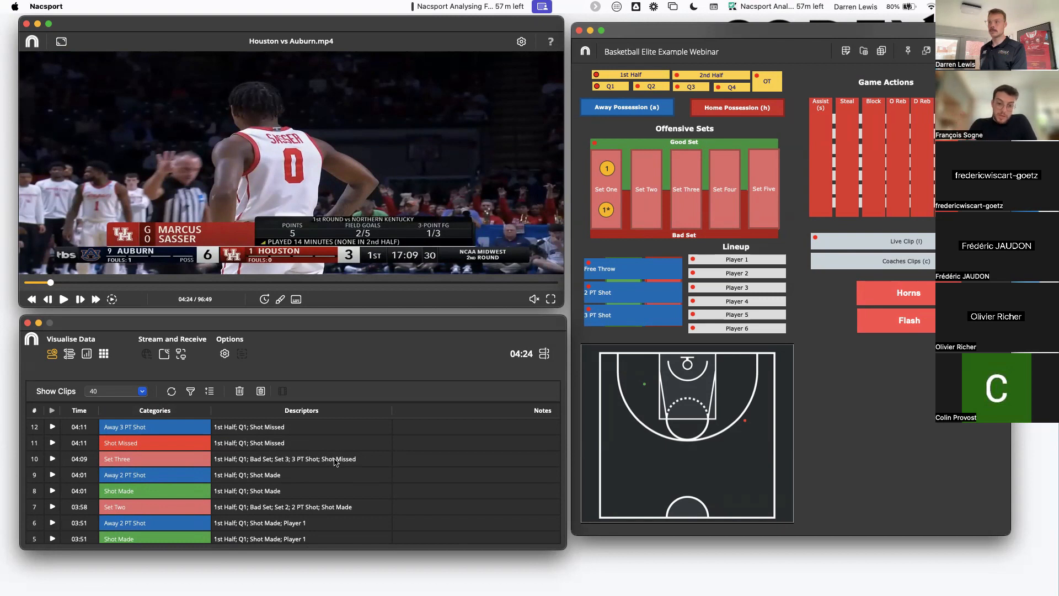
pyautogui.hscroll(2, 336, 462)
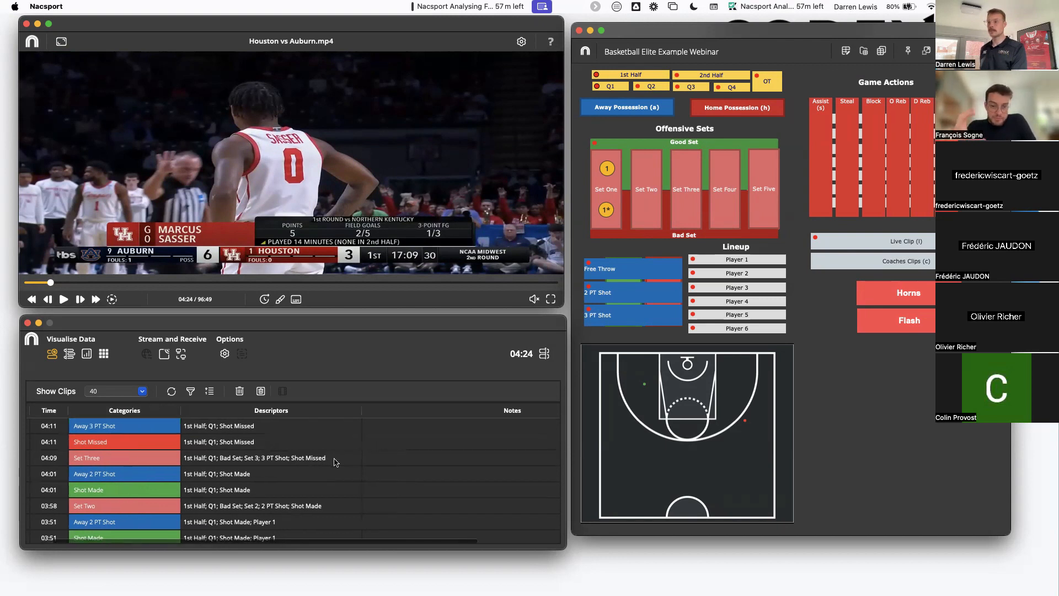
pyautogui.hscroll(-2, 336, 463)
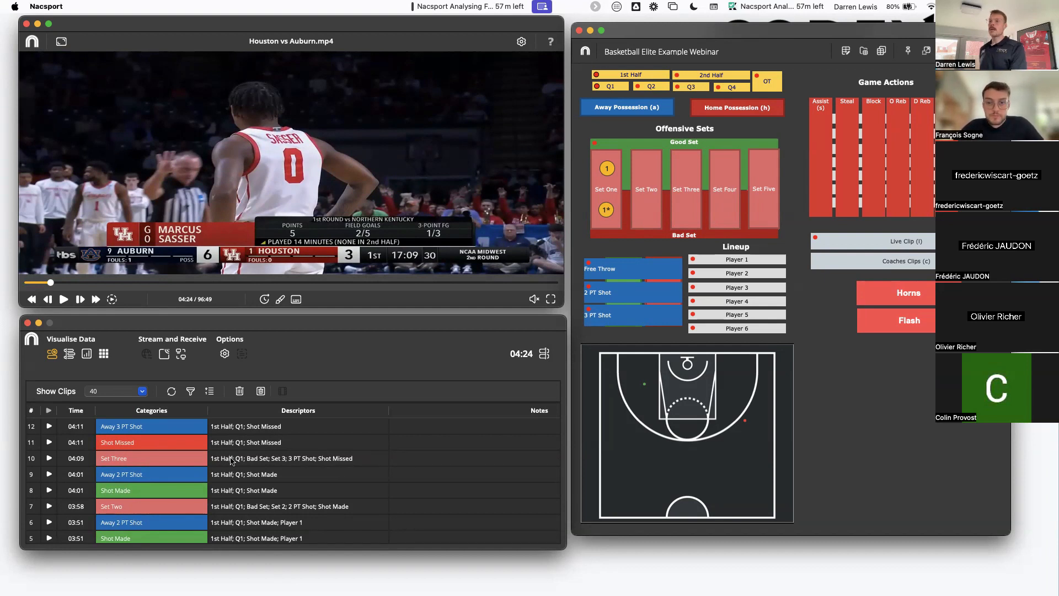
pyautogui.moveTo(306, 326); pyautogui.dragTo(303, 325)
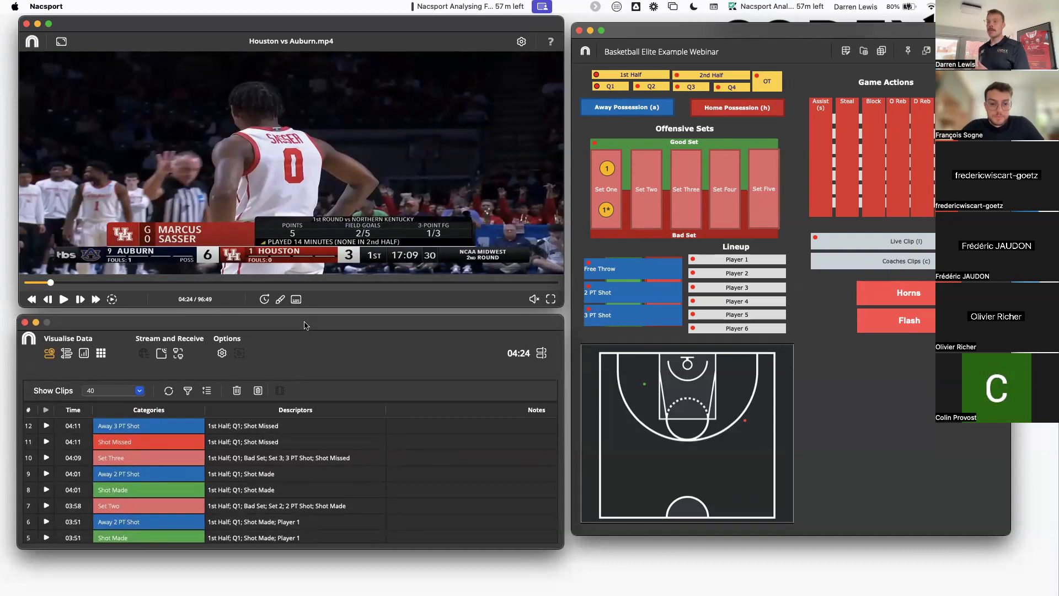
pyautogui.click(66, 353)
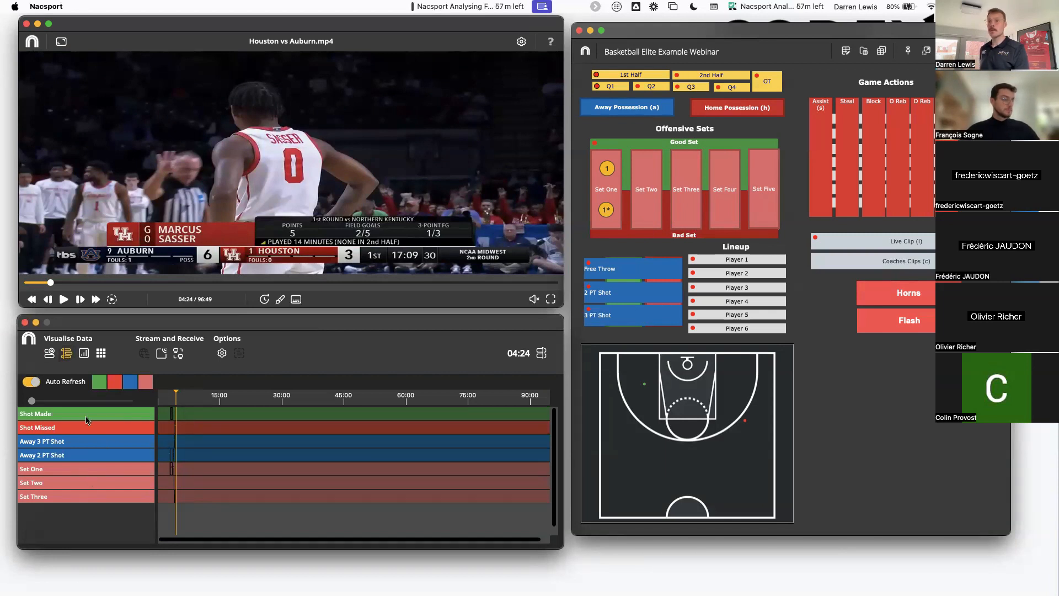
pyautogui.click(49, 354)
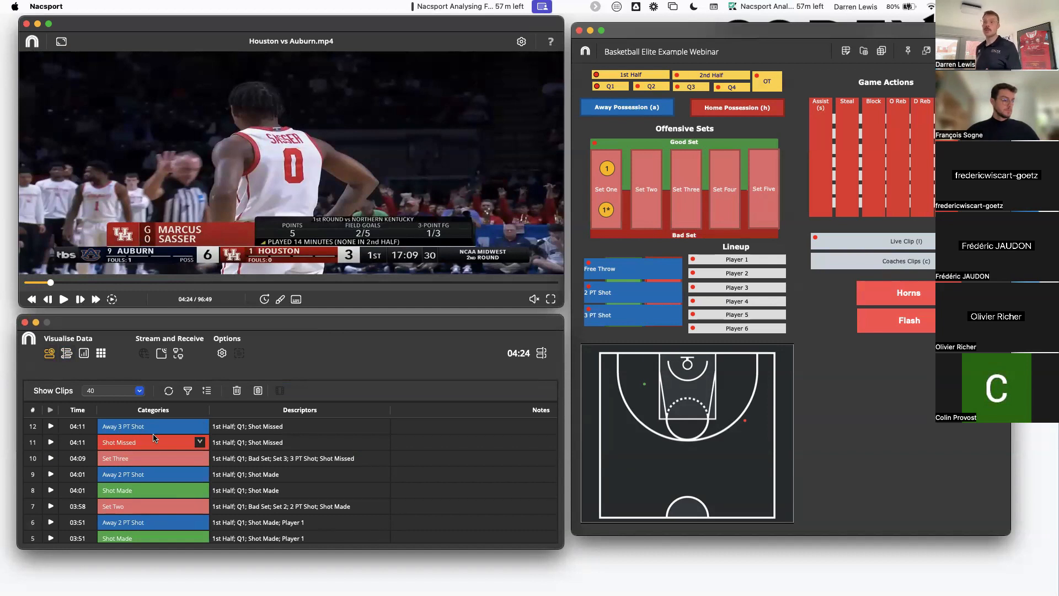
# Step: Add the note "add my notes" to the Away 3 PT Shot clip at 04:11
pyautogui.doubleClick(460, 428)
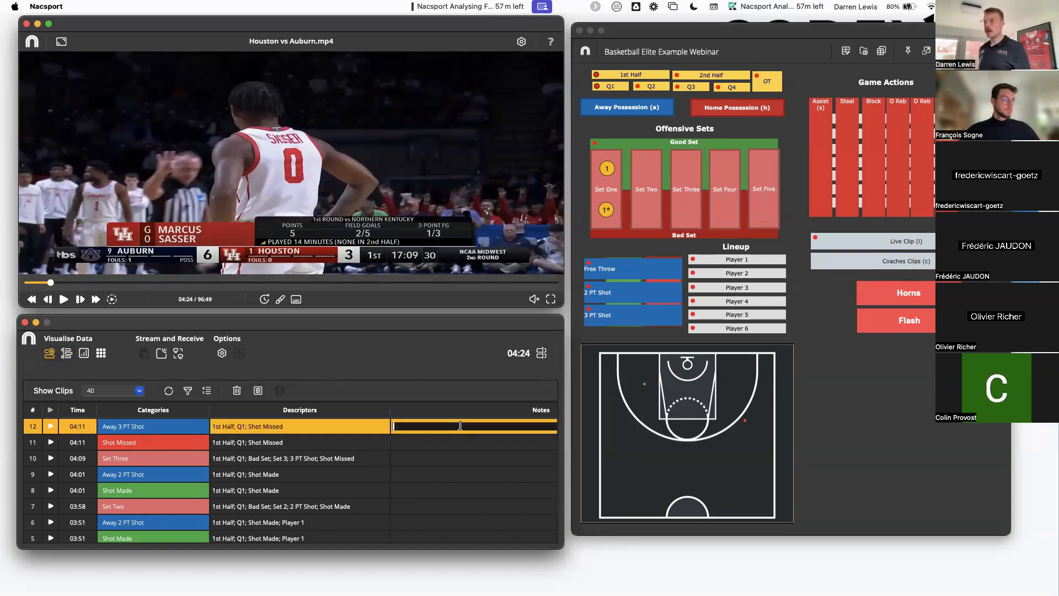
pyautogui.write('add my notes')
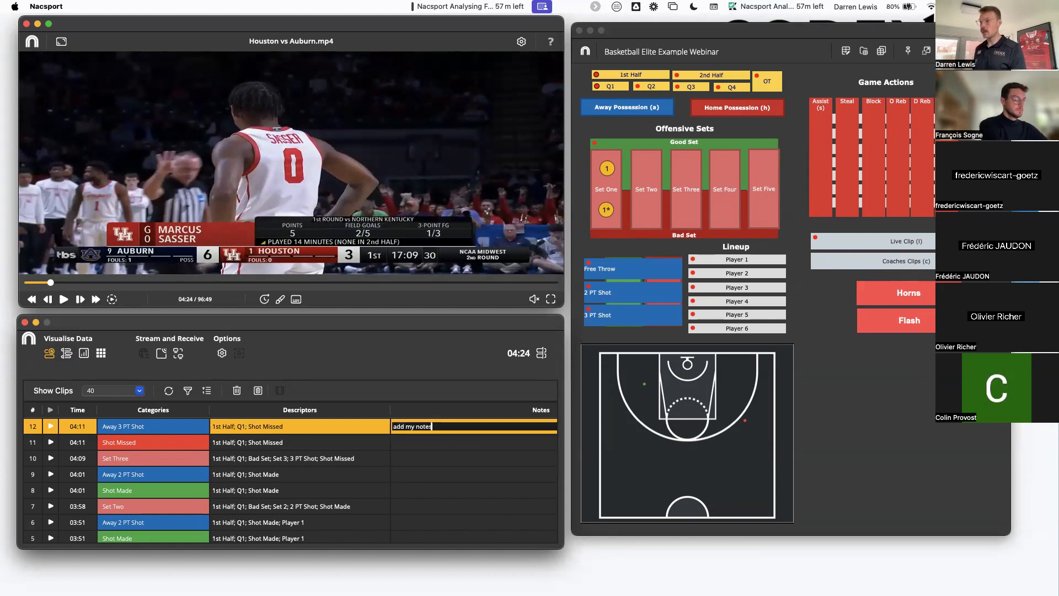
pyautogui.press('Return')
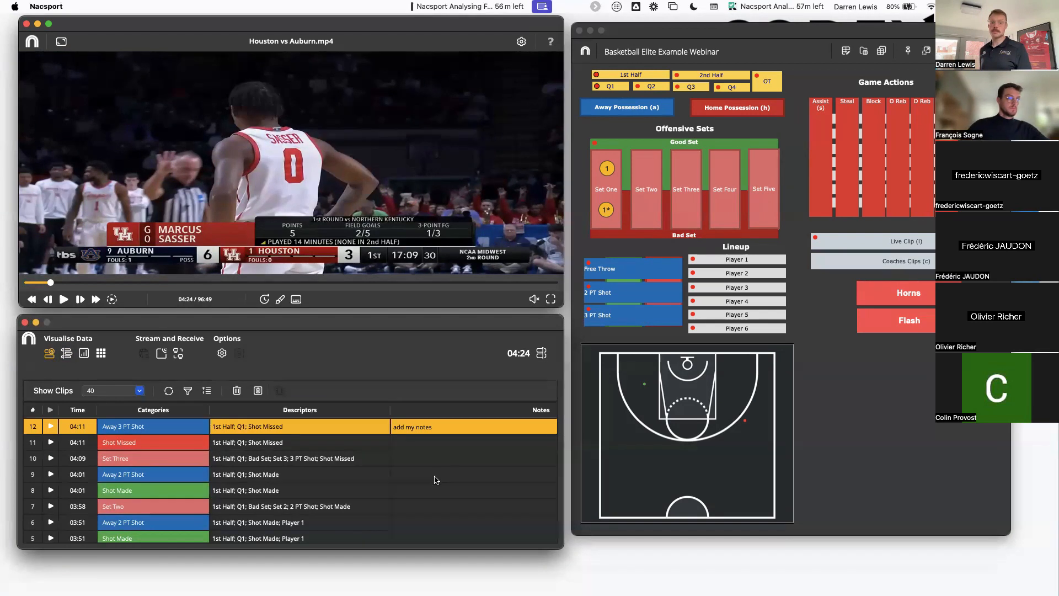
# Step: Filter the clip list by category to show only Set One and Set Three, enlarging the window to fit the category choices
pyautogui.click(187, 391)
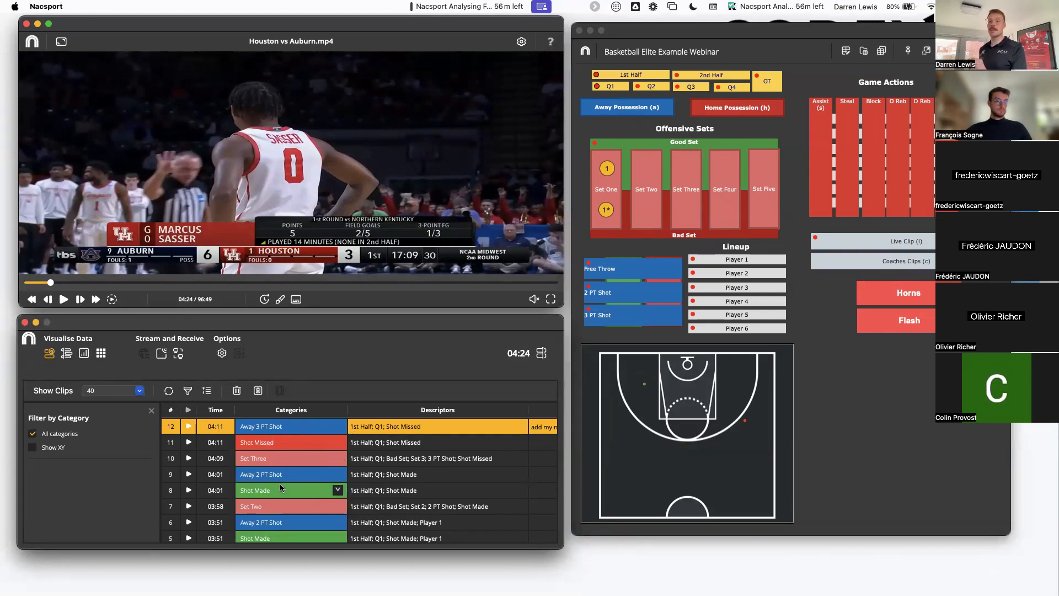
pyautogui.click(32, 434)
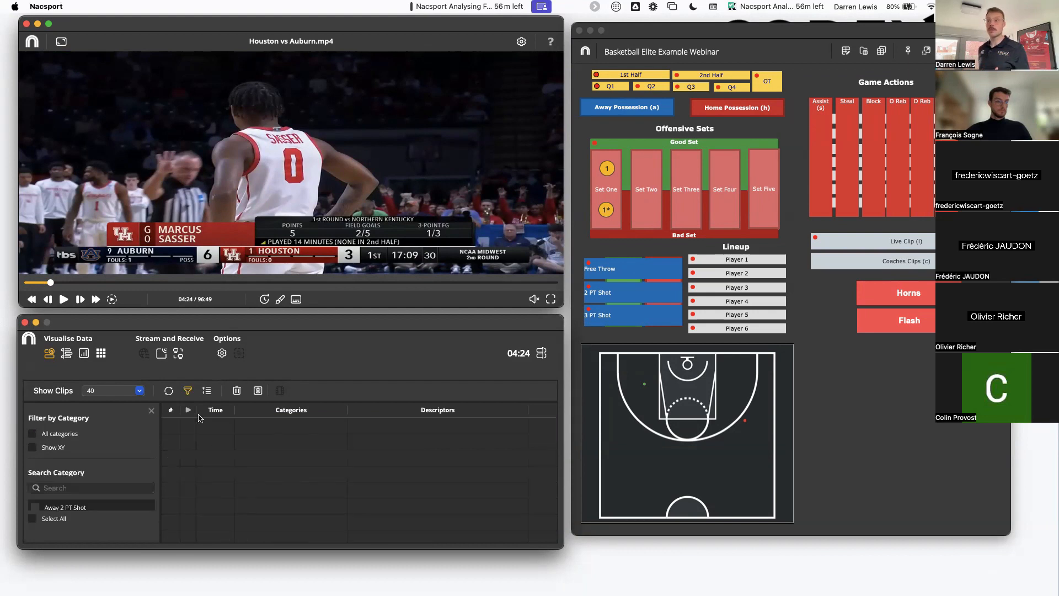
pyautogui.moveTo(280, 323); pyautogui.dragTo(280, 291)
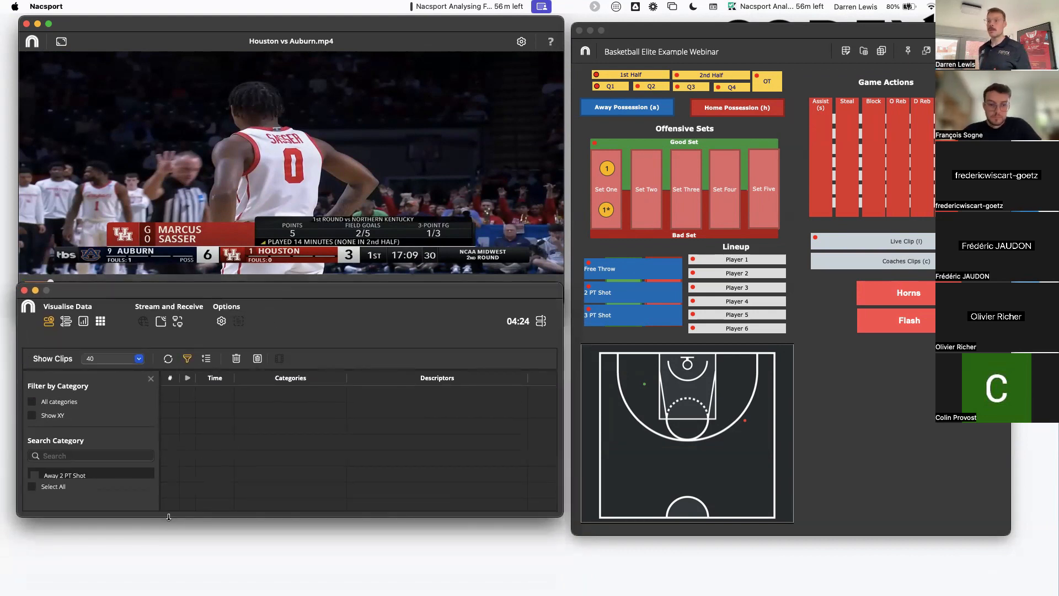
pyautogui.moveTo(169, 526); pyautogui.dragTo(168, 562)
pyautogui.scroll(-2, 43, 501)
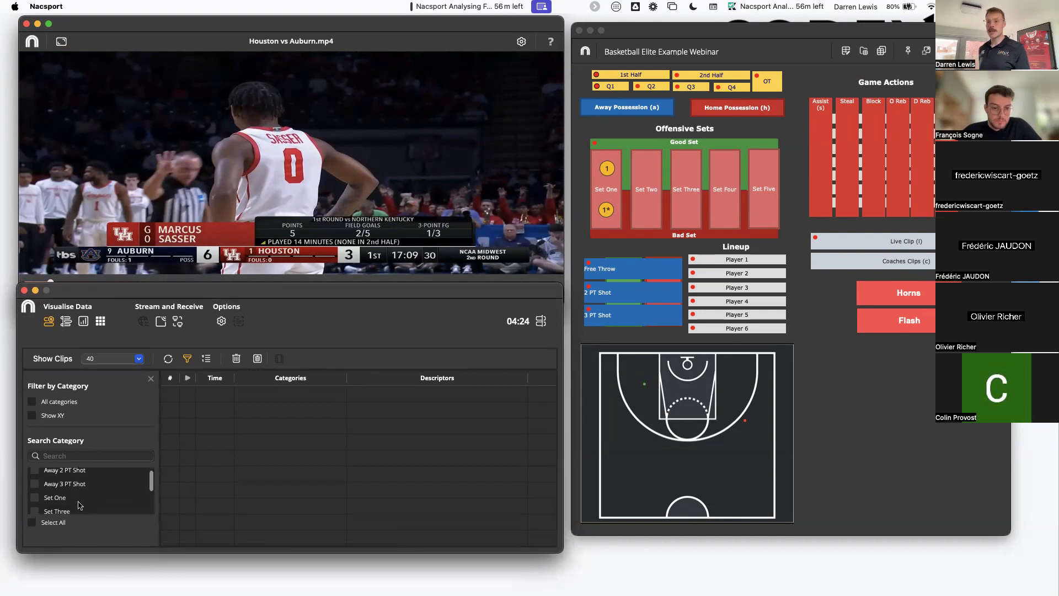
pyautogui.click(34, 491)
pyautogui.click(35, 505)
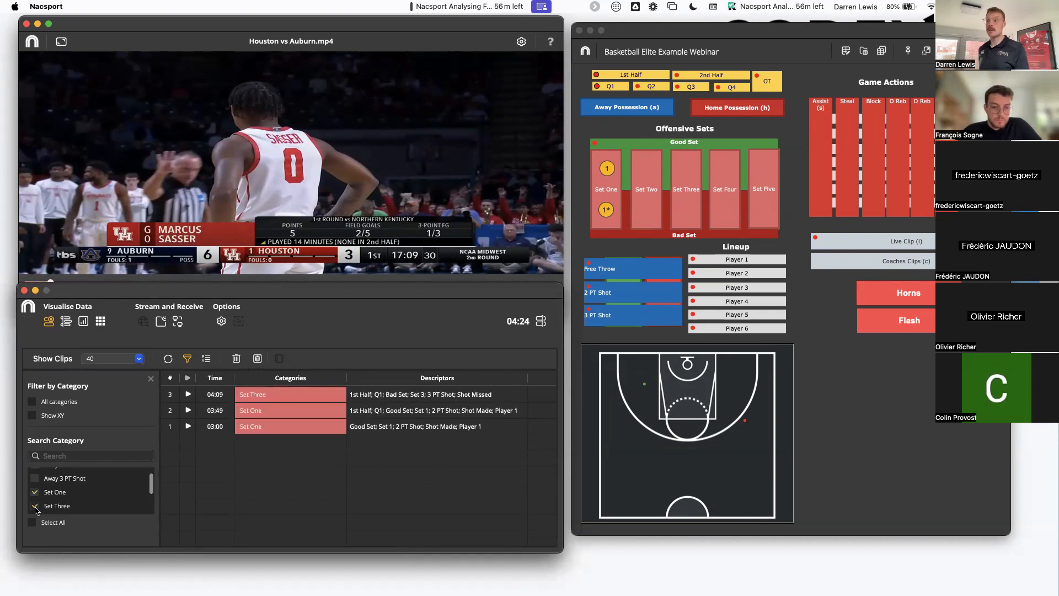
# Step: Close the category filter options and move the clip list below the video controls to resume the match
pyautogui.click(150, 378)
pyautogui.moveTo(308, 293); pyautogui.dragTo(307, 323)
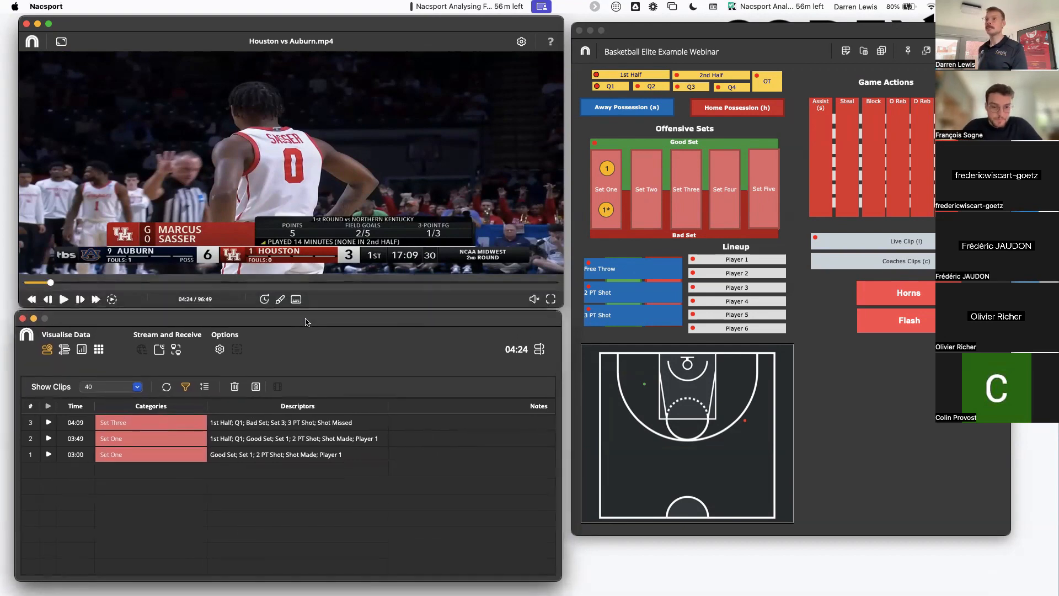
pyautogui.press('space')
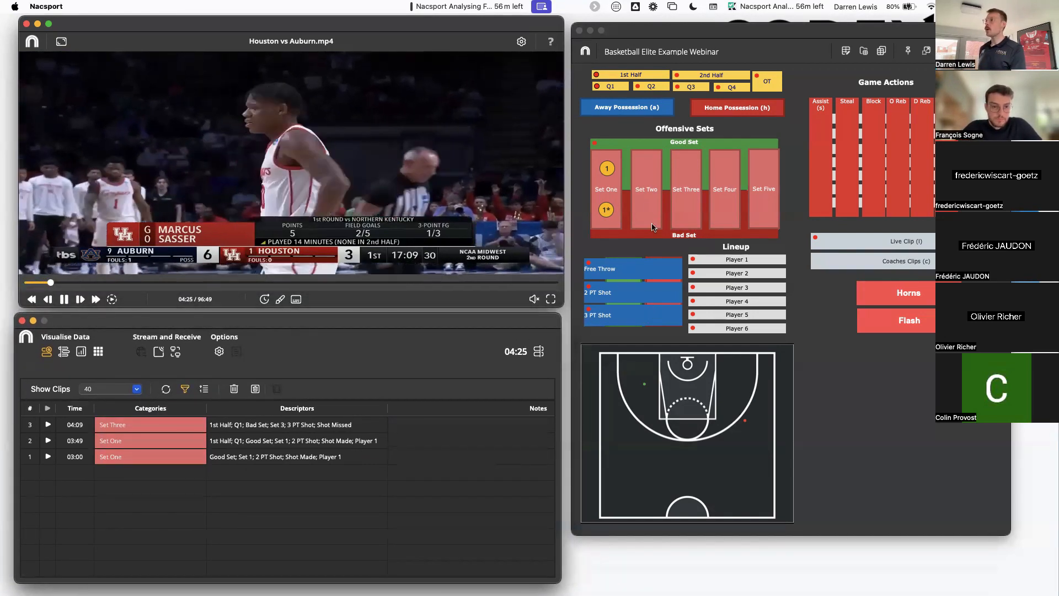
# Step: Tag a Home Possession and Set One as a Good Set at 04:31, with a made 2 PT Shot by Player 1 marked inside the arc
pyautogui.click(736, 108)
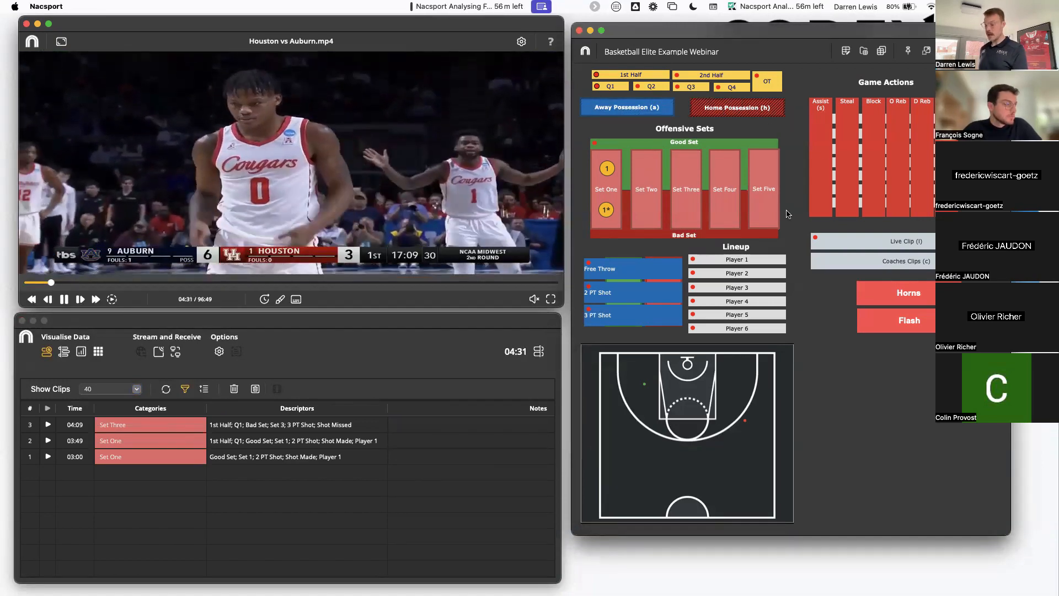
pyautogui.click(606, 189)
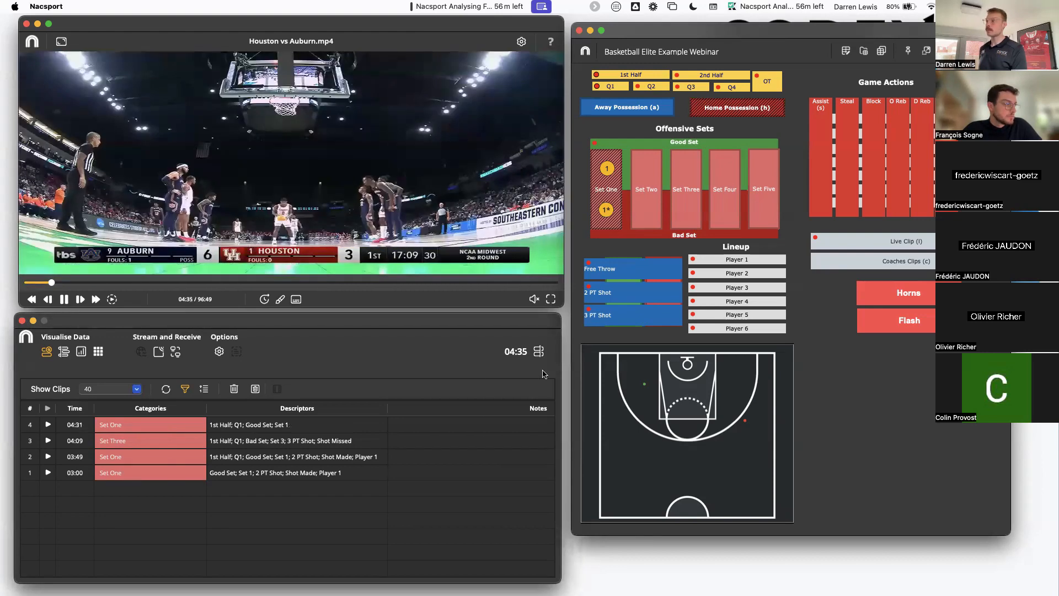
pyautogui.click(630, 296)
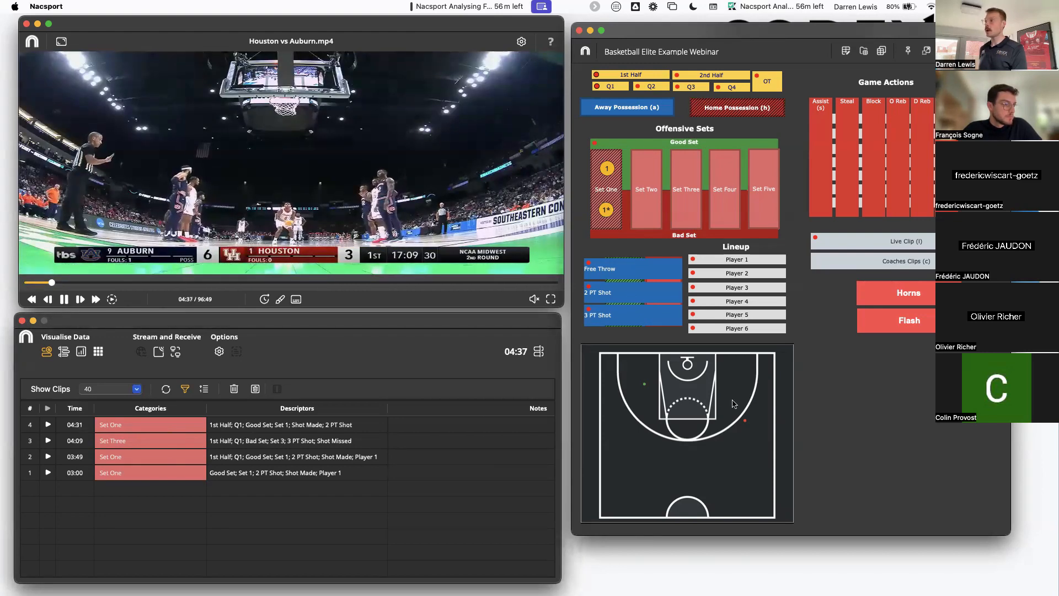
pyautogui.click(728, 260)
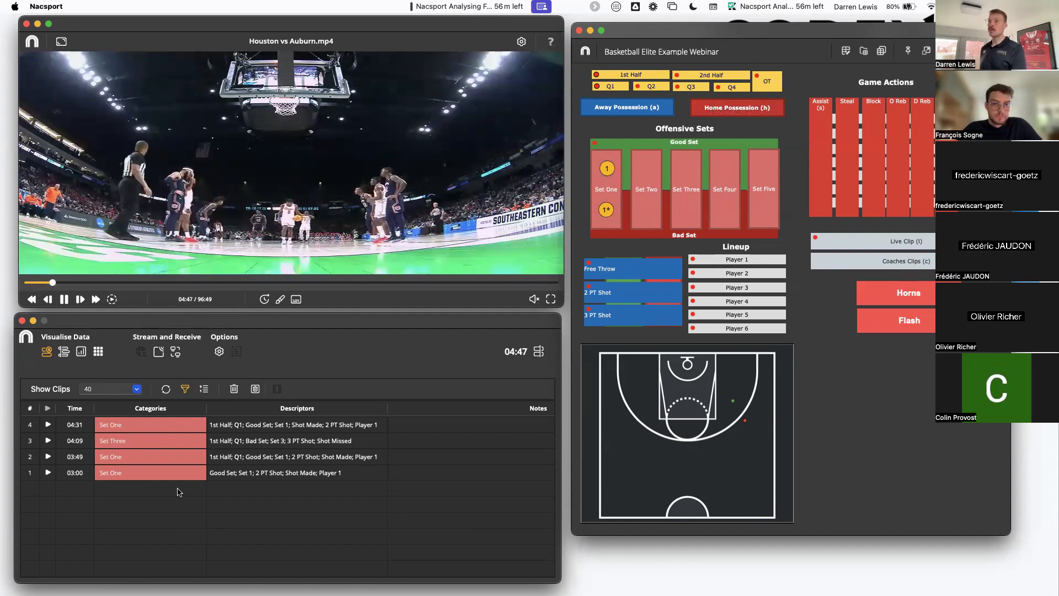
# Step: Reset the clip list filter to show all categories, and align the list window under the video
pyautogui.click(185, 389)
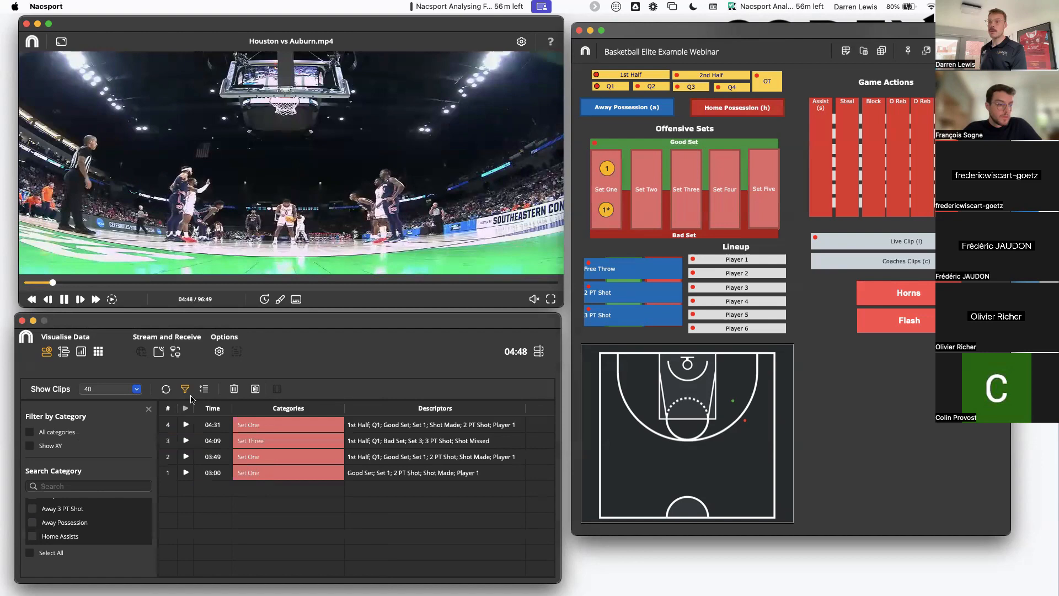
pyautogui.click(30, 431)
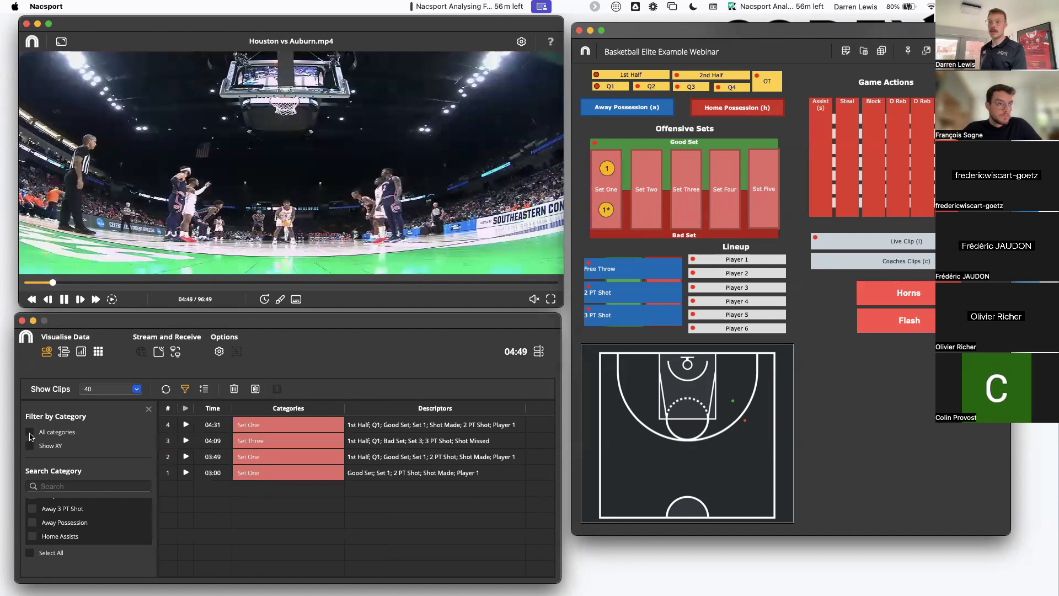
pyautogui.click(148, 409)
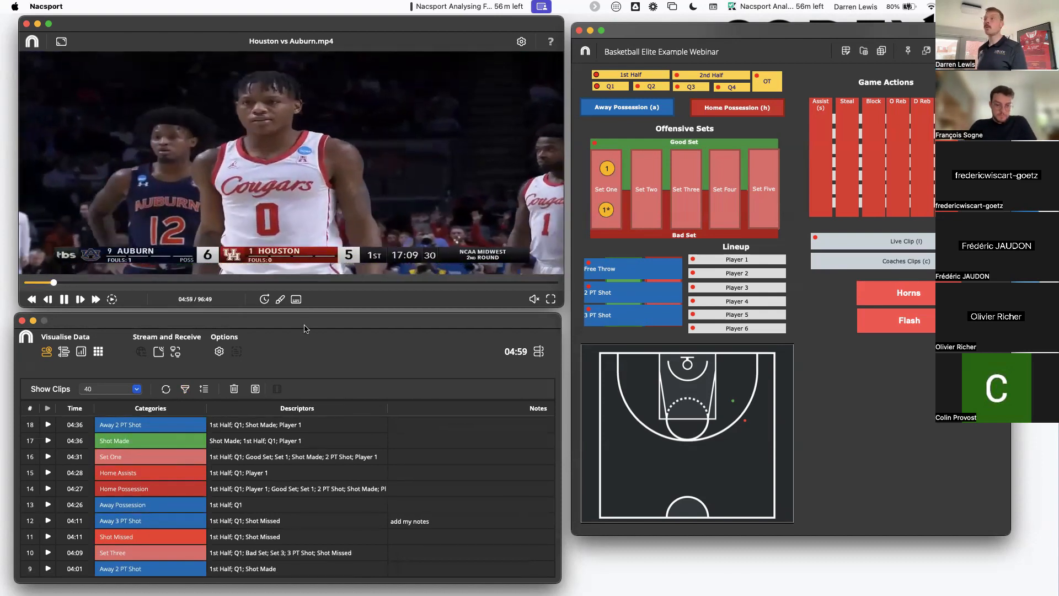
pyautogui.moveTo(306, 328); pyautogui.dragTo(311, 327)
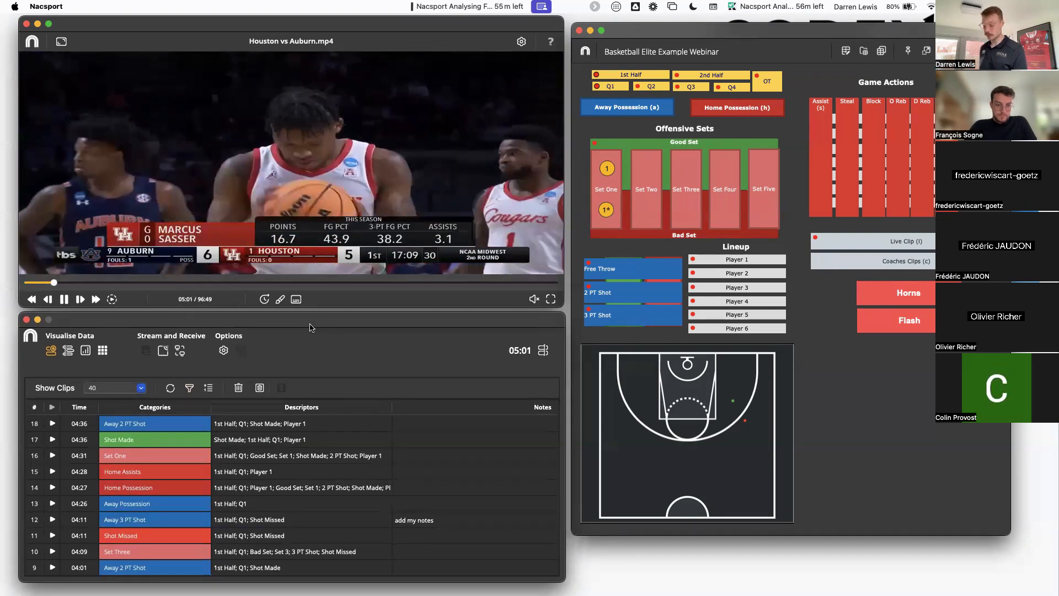
# Step: Play the match forward with short pauses and stop it at 05:14
pyautogui.click(379, 216)
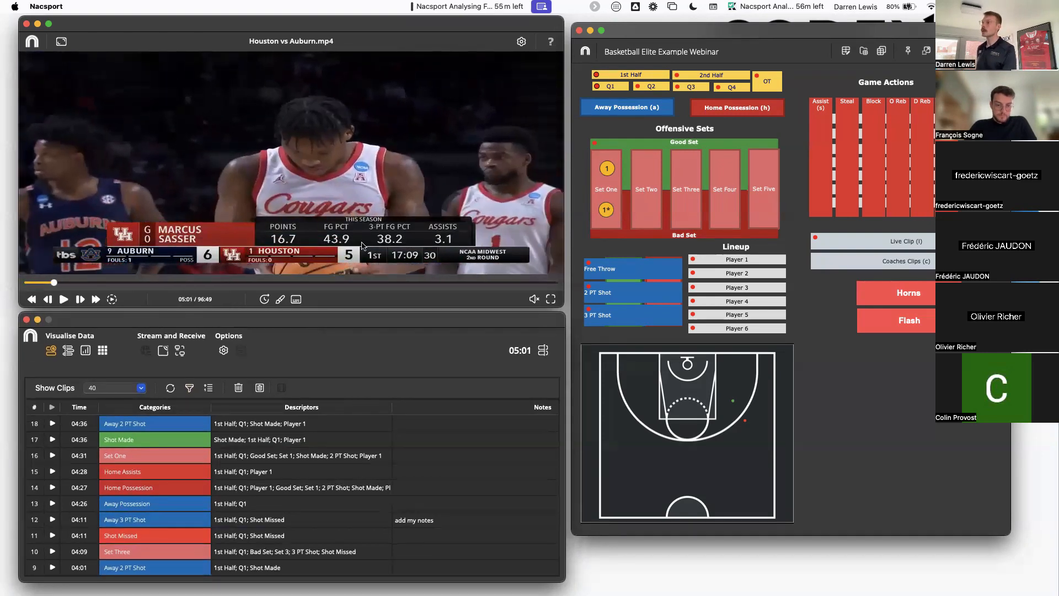
pyautogui.click(379, 216)
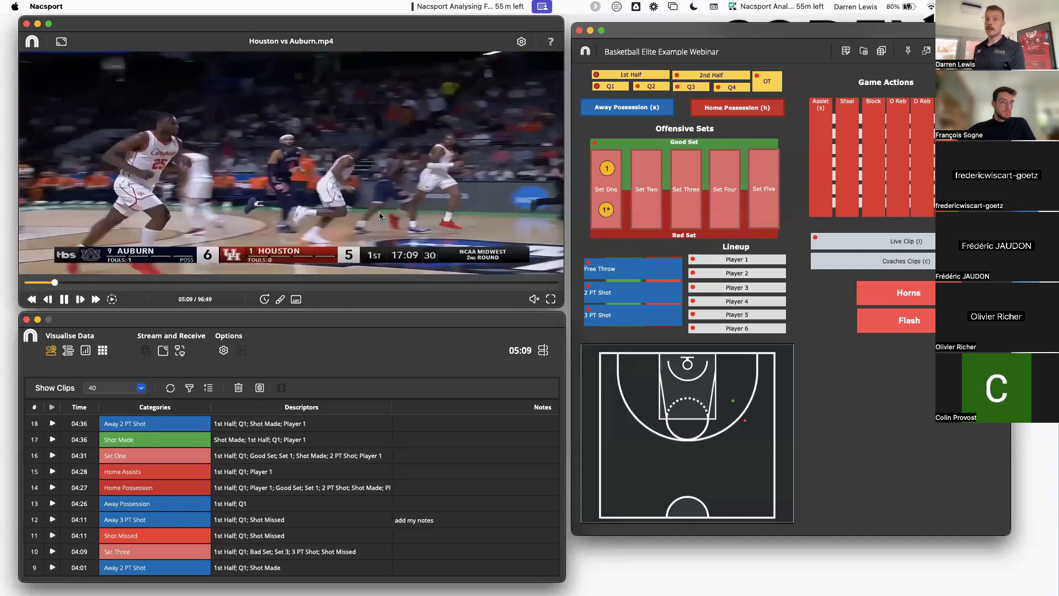
pyautogui.press('space')
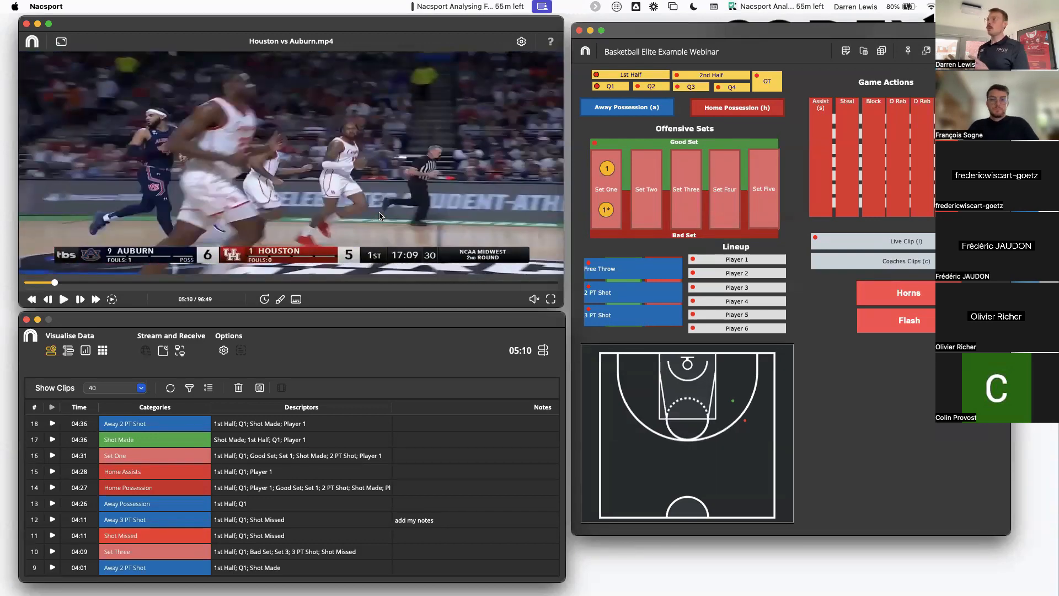
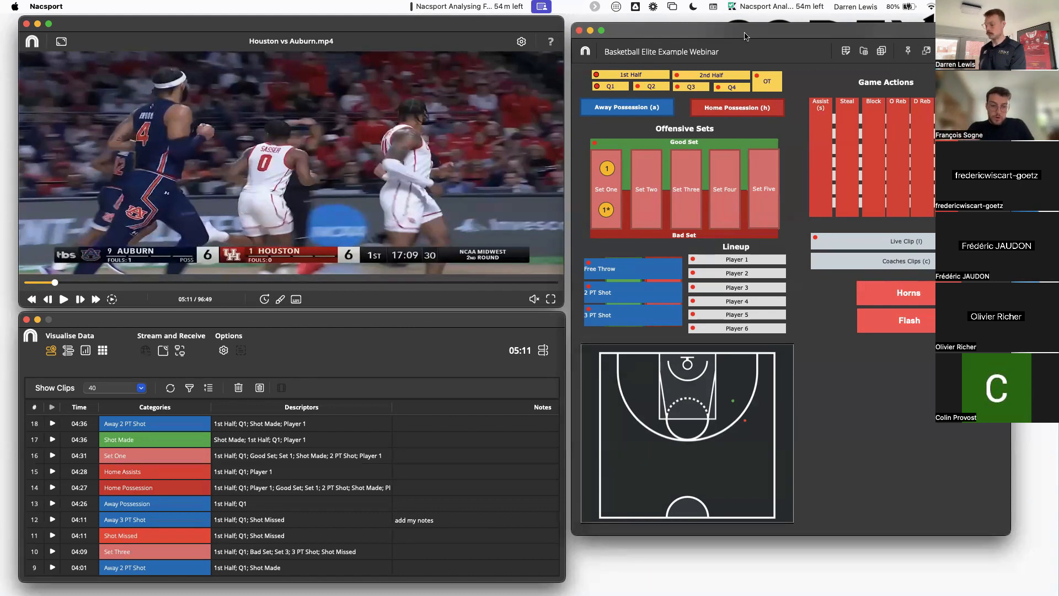
pyautogui.press('space')
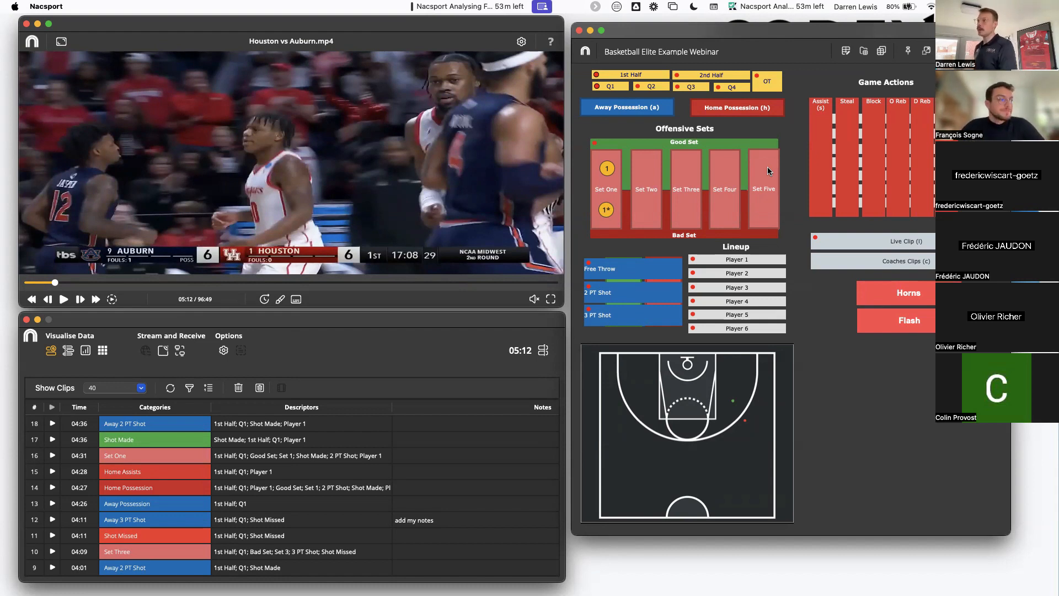
pyautogui.press('space')
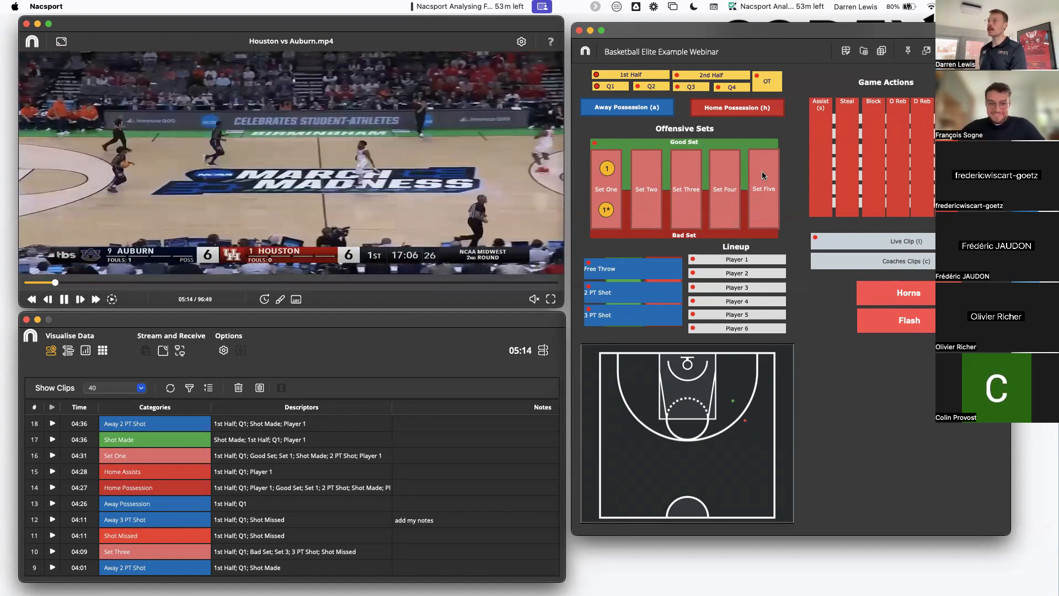
pyautogui.press('space')
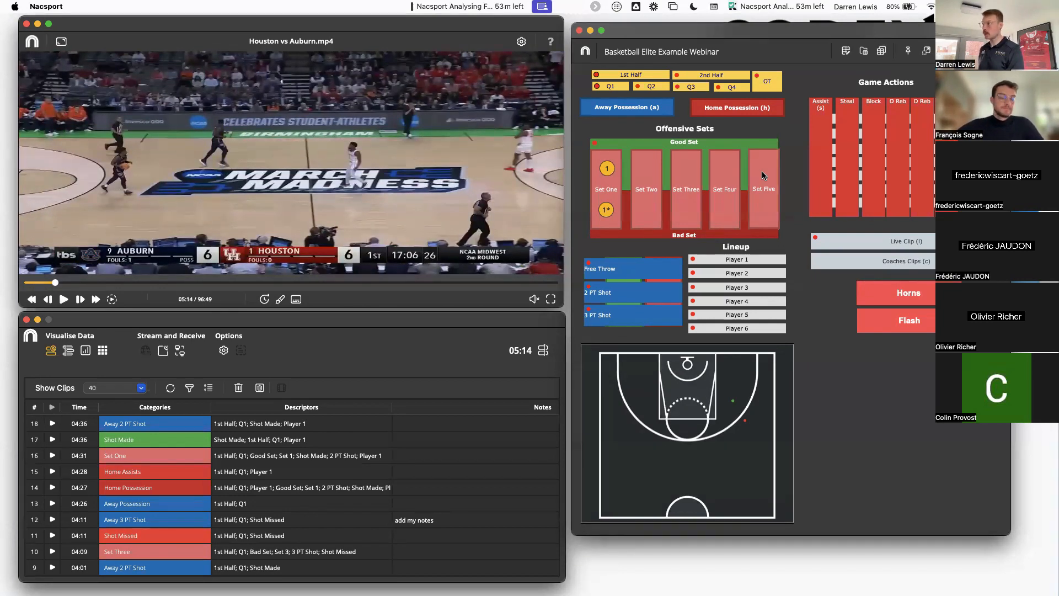
# Step: Tag Set Five as a Good Set at 05:14, recategorise that clip as Horns, and pause the match
pyautogui.click(762, 175)
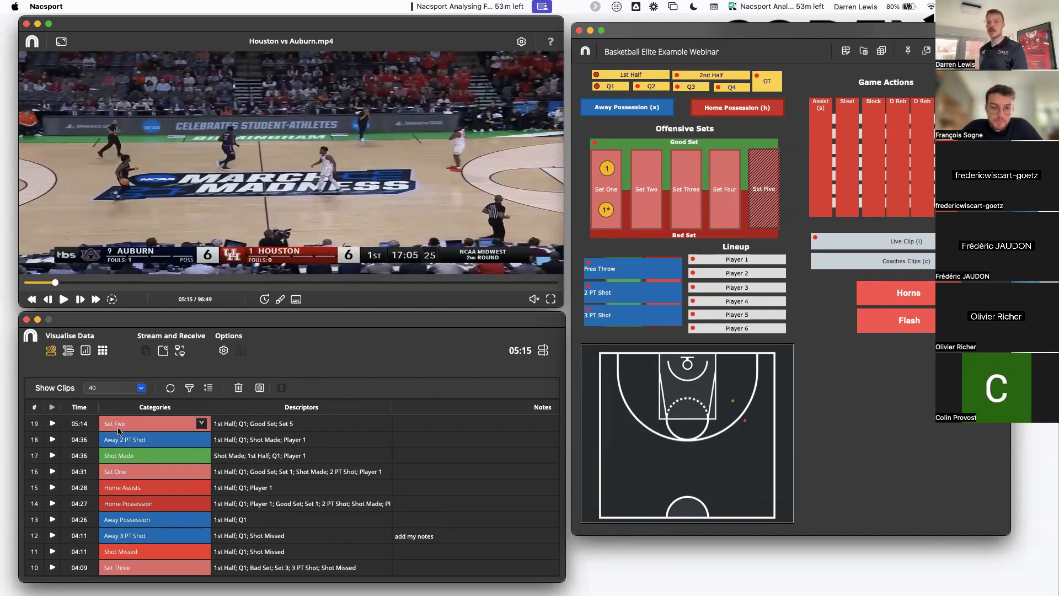
pyautogui.press('space')
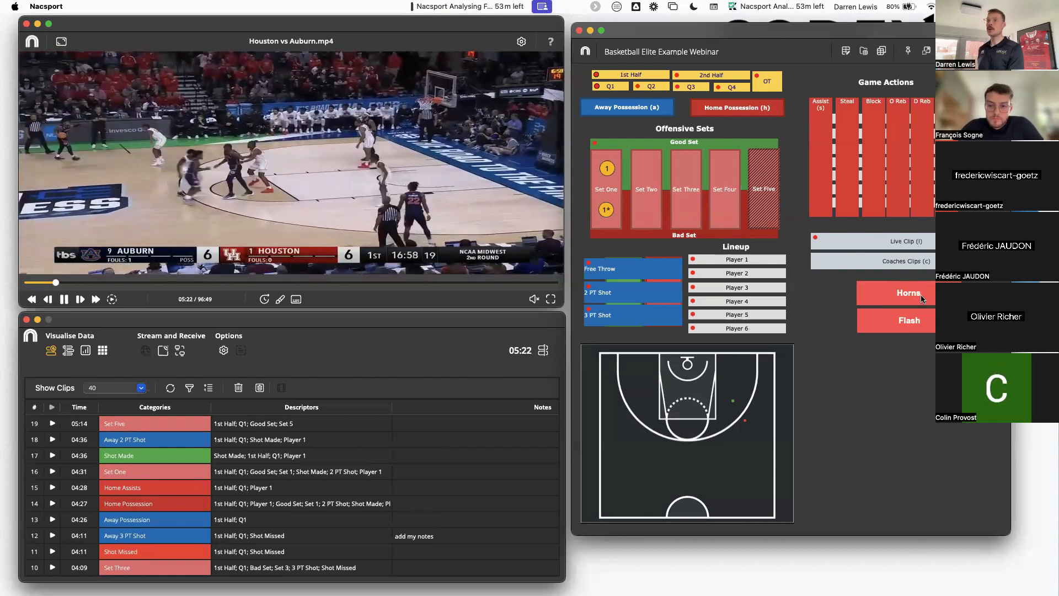
pyautogui.click(918, 298)
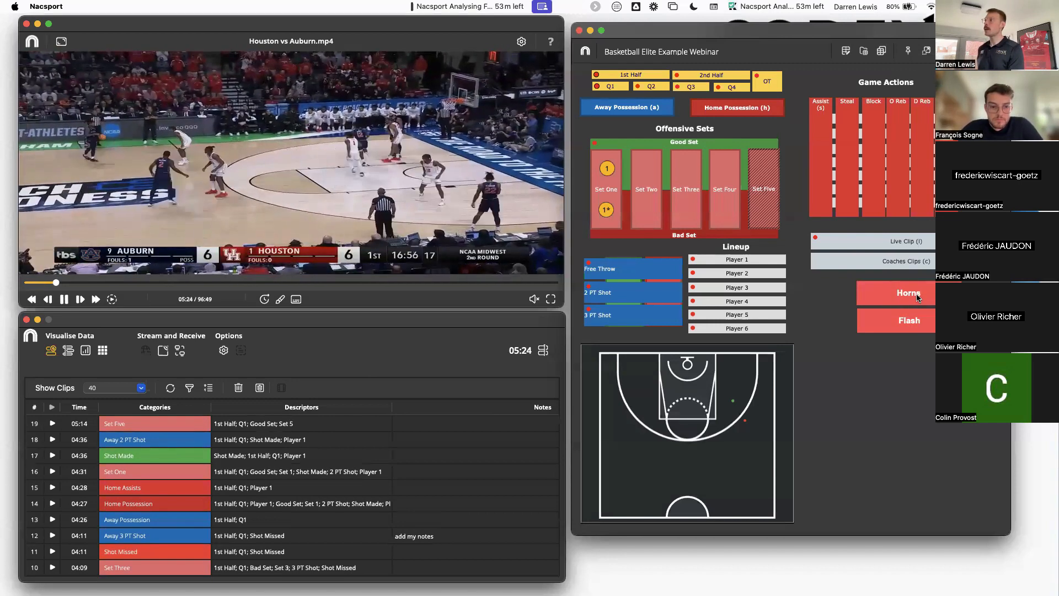
pyautogui.press('space')
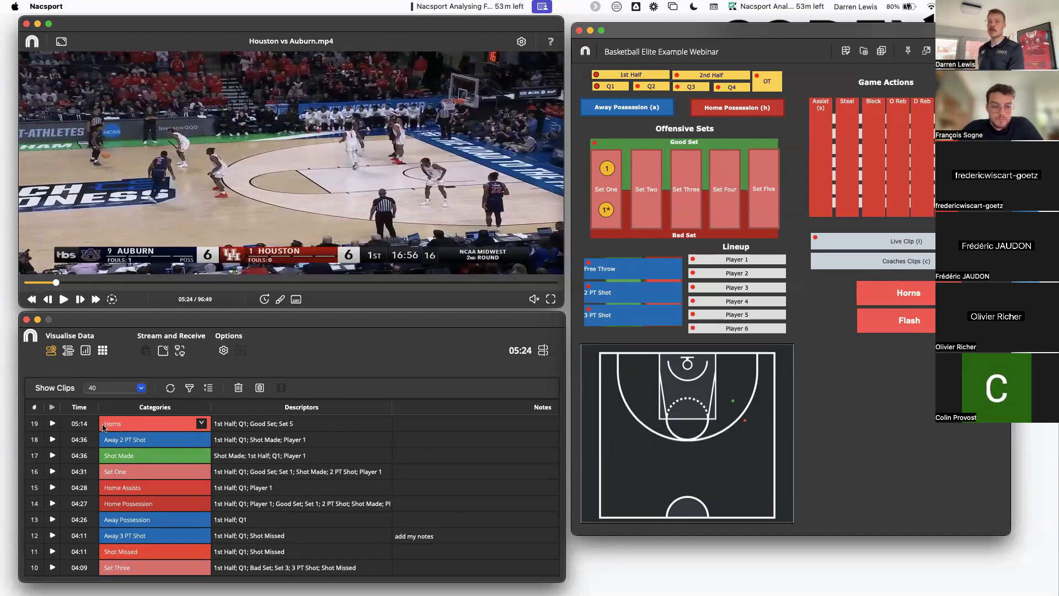
# Step: Tag Set Five as a Bad Set at 05:26, recategorise that clip as Flash, and pause the match at 05:37
pyautogui.press('space')
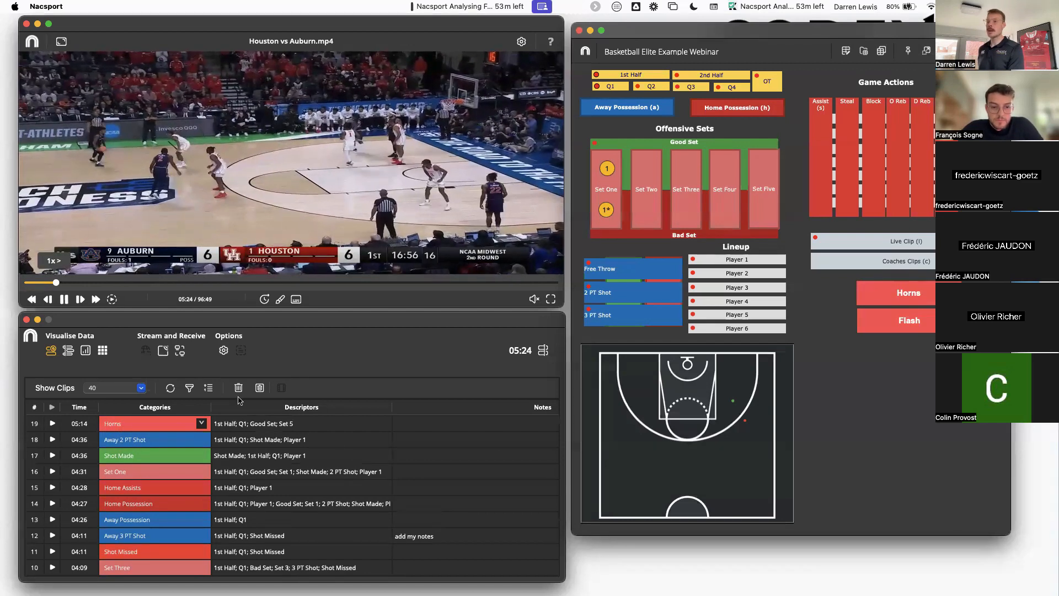
pyautogui.click(763, 213)
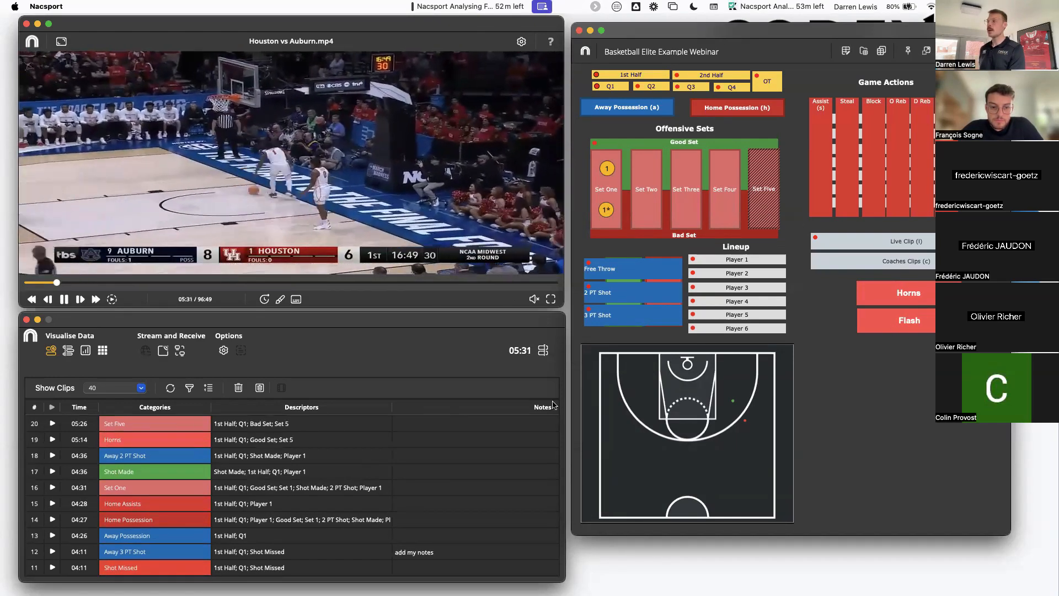
pyautogui.click(893, 323)
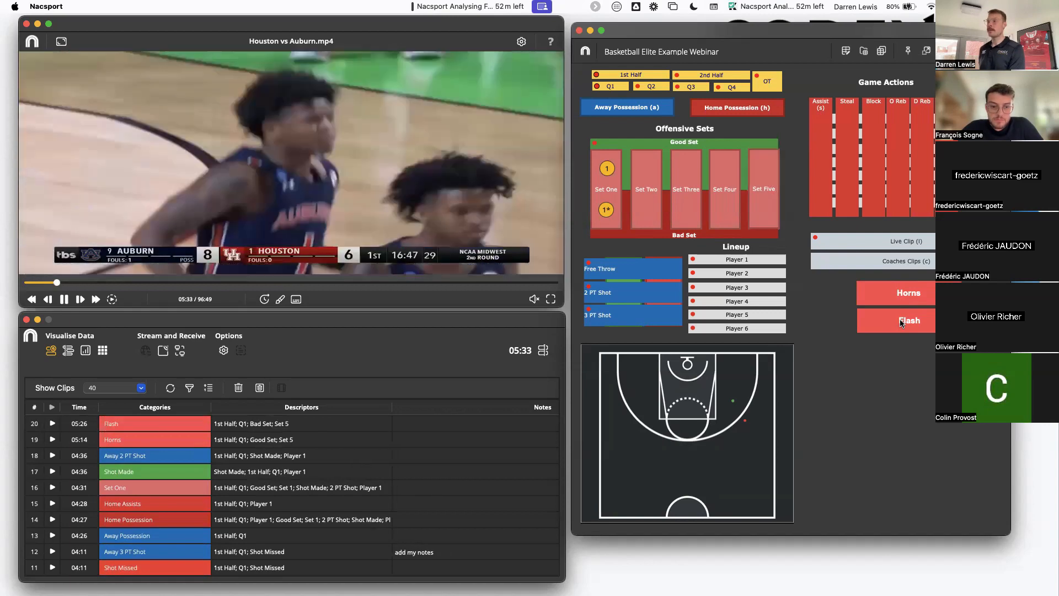
pyautogui.press('space')
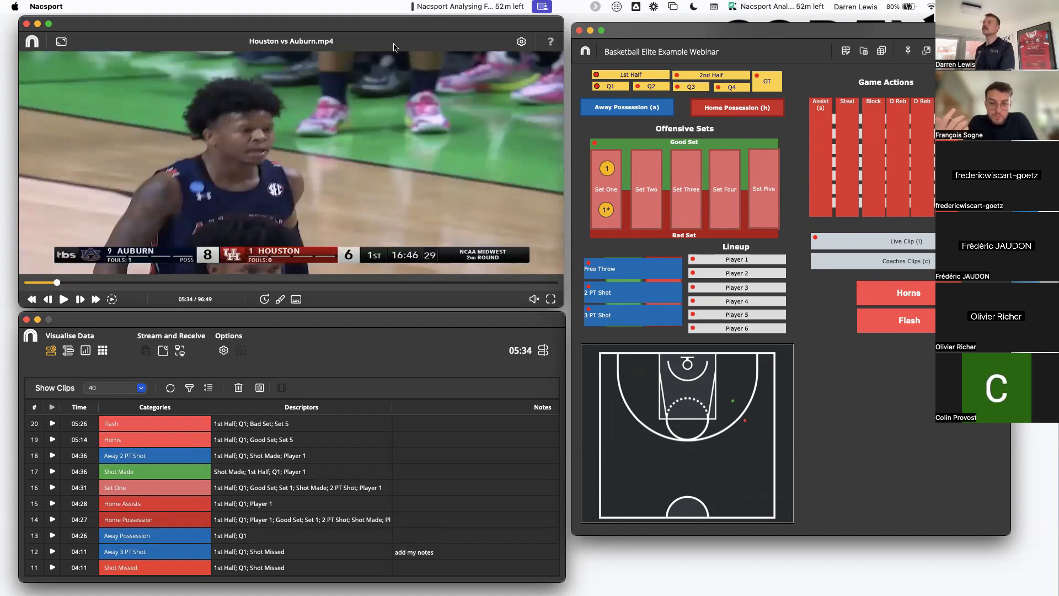
pyautogui.click(400, 36)
pyautogui.press('space')
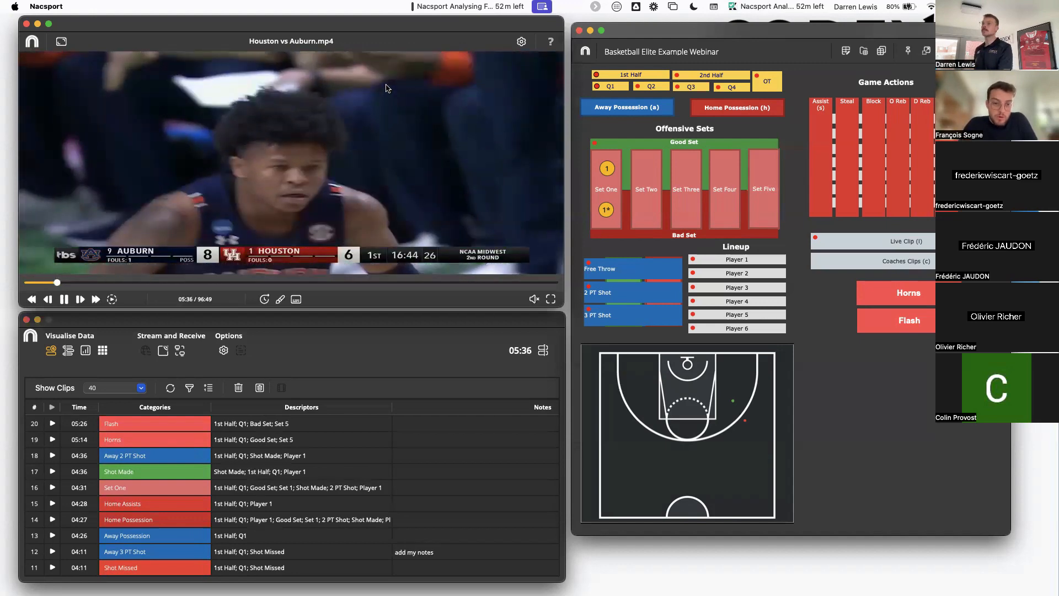
pyautogui.press('space')
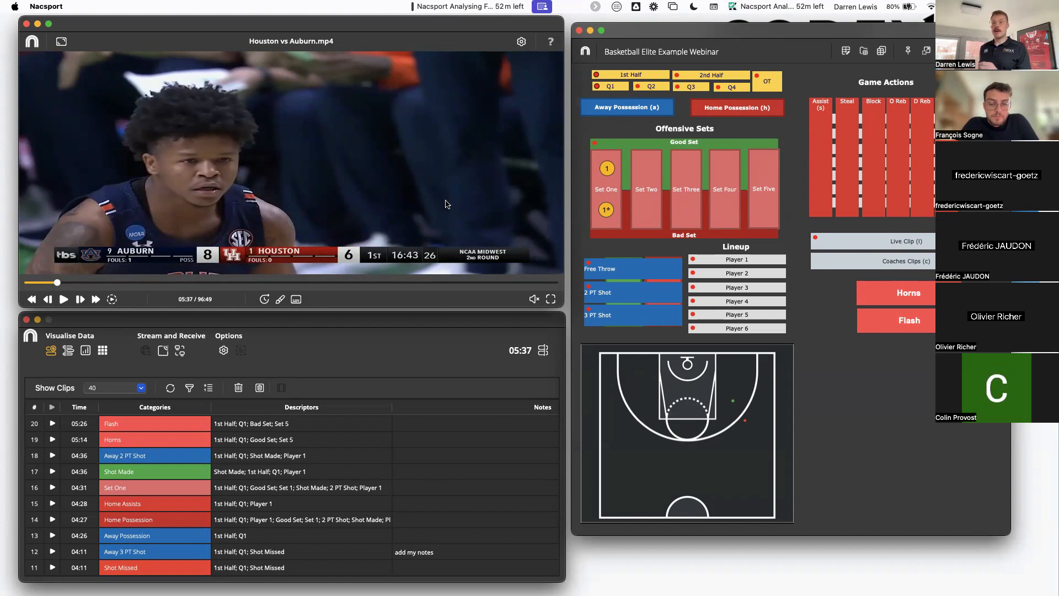
# Step: Delete all tagged clips from the clip list
pyautogui.moveTo(742, 39); pyautogui.dragTo(742, 39)
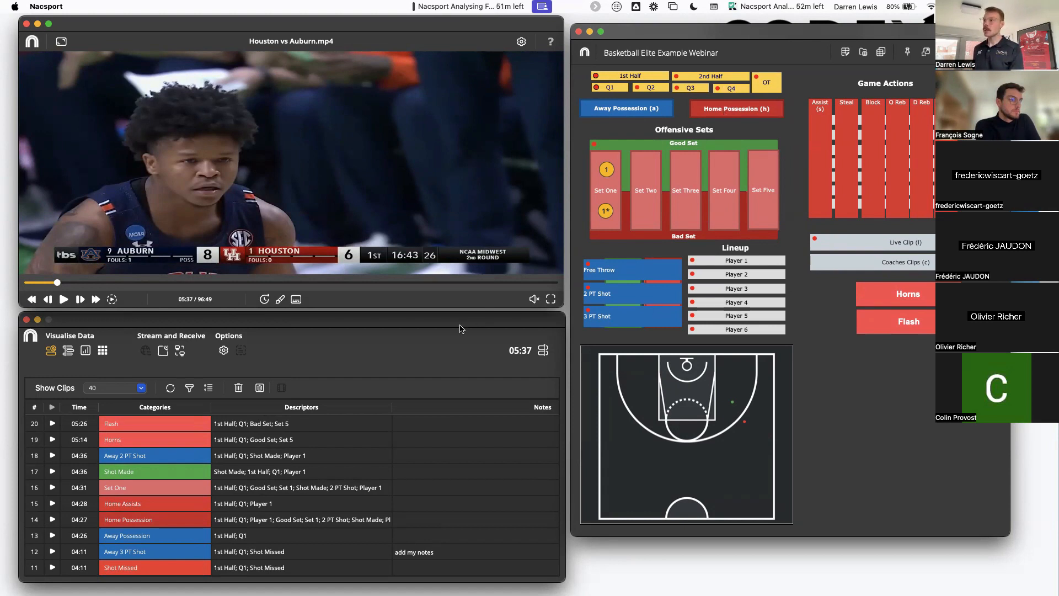
pyautogui.click(460, 329)
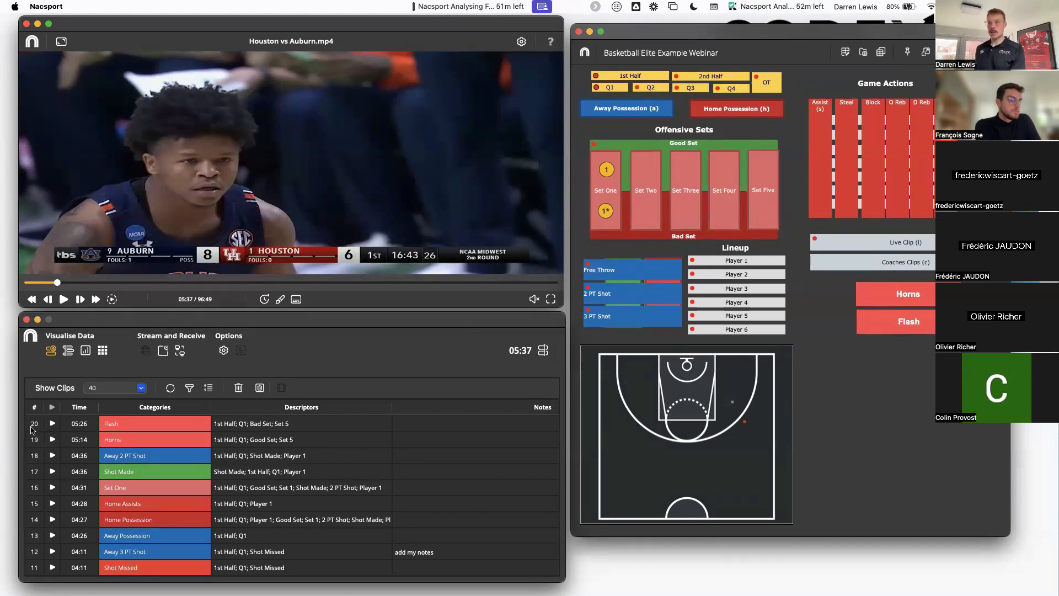
pyautogui.scroll(-10, 33, 496)
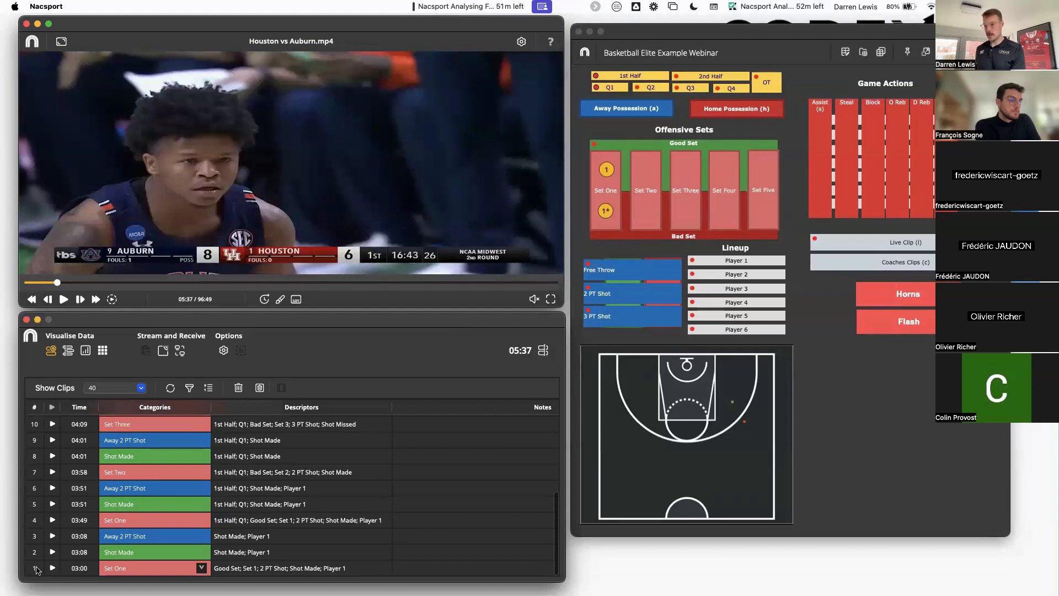
pyautogui.press('super+a')
pyautogui.press('BackSpace')
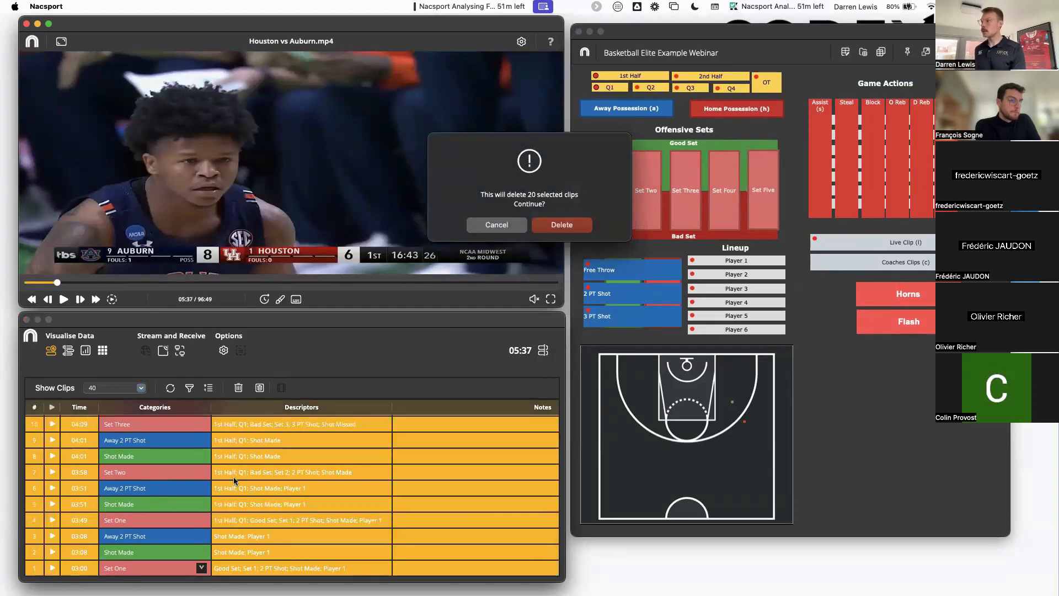
pyautogui.click(558, 228)
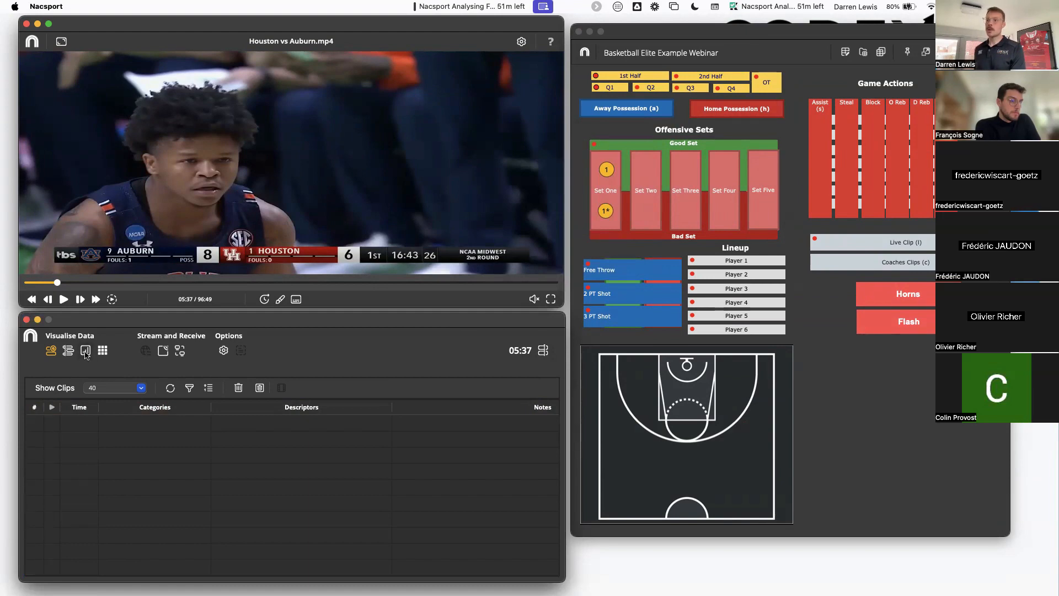
# Step: Open the Basketball Webinar dashboard and move its window toward the centre of the workspace
pyautogui.click(85, 352)
pyautogui.click(324, 193)
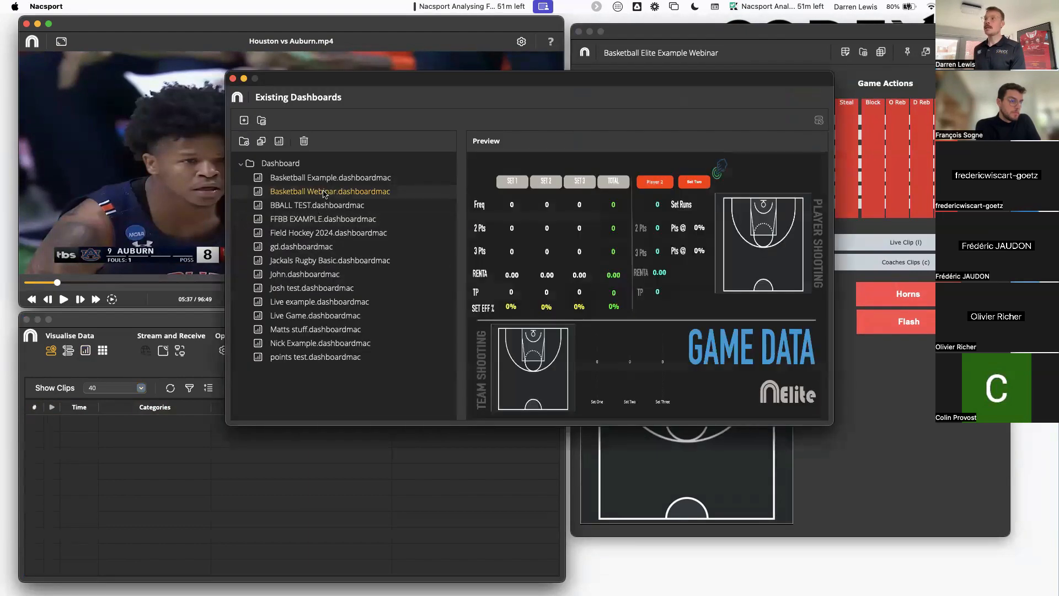
pyautogui.click(279, 142)
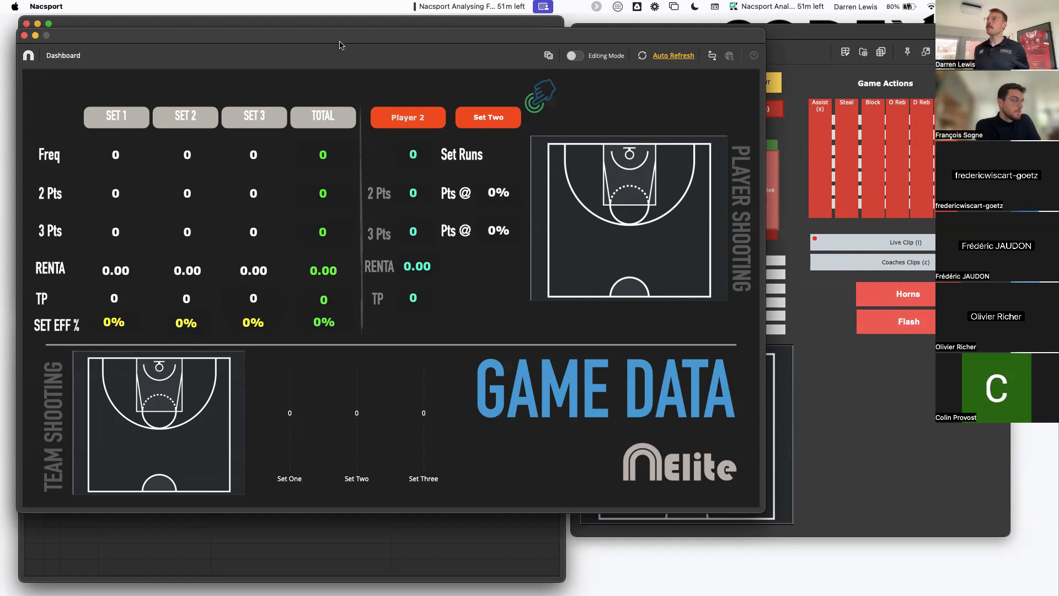
pyautogui.moveTo(343, 42); pyautogui.dragTo(404, 59)
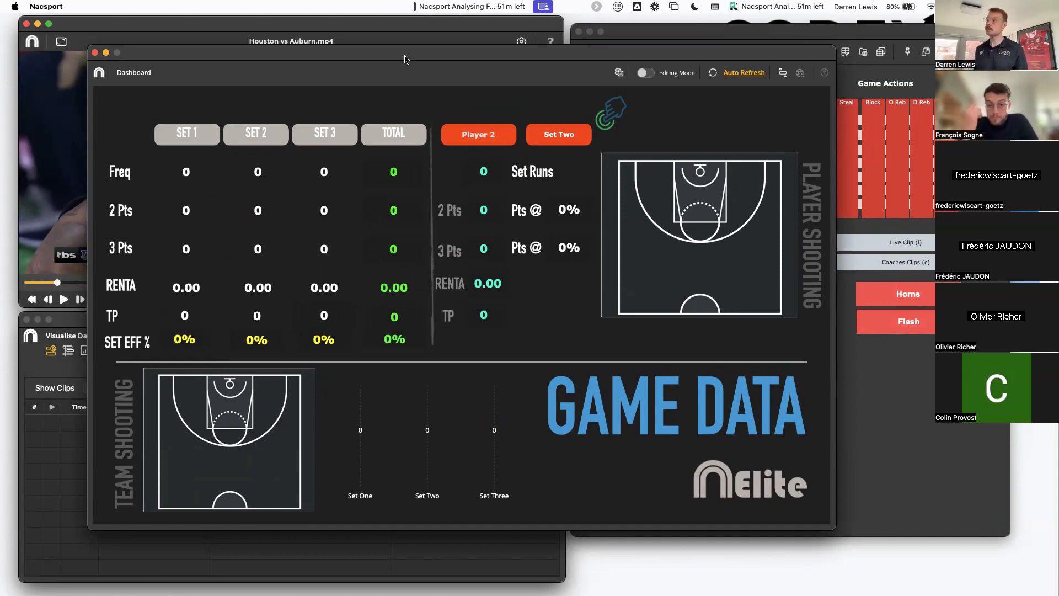
# Step: Arrange the dashboard and the Basketball Elite Example Webinar tagging template side by side, leaving the top of the match video visible
pyautogui.moveTo(405, 56); pyautogui.dragTo(432, 58)
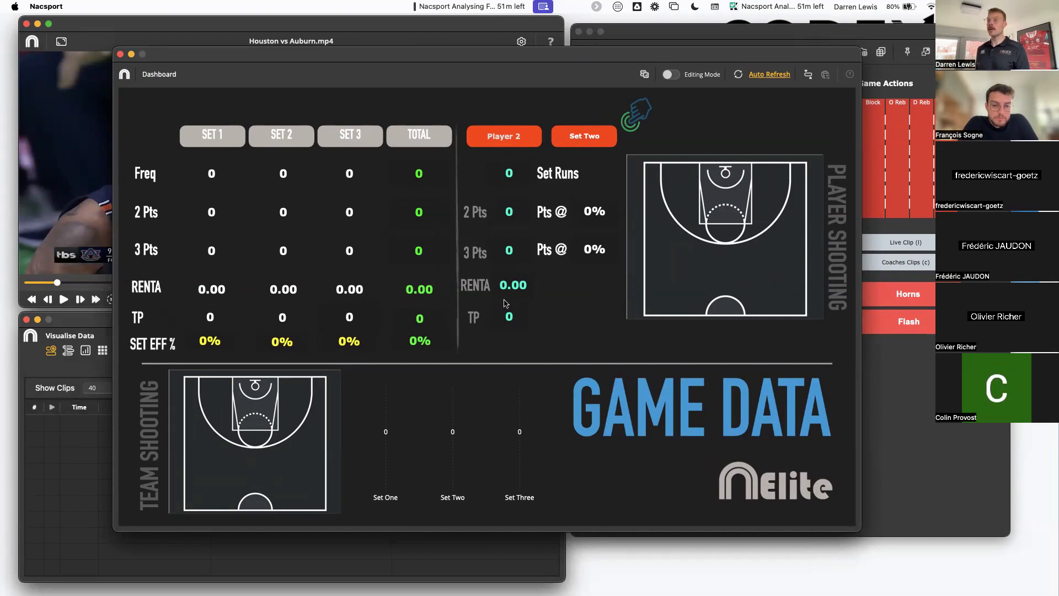
pyautogui.moveTo(569, 57); pyautogui.dragTo(468, 52)
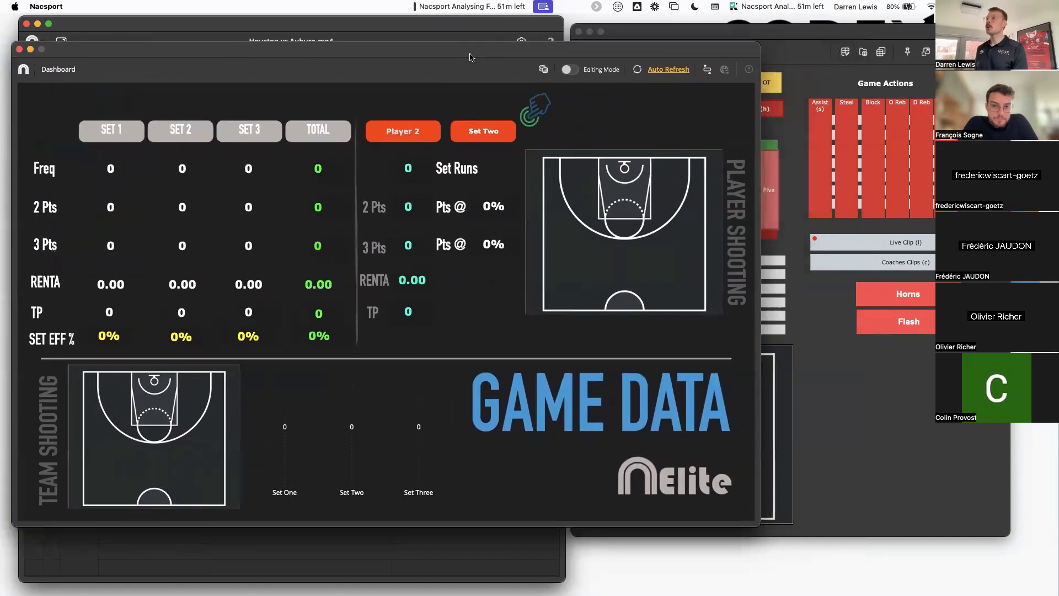
pyautogui.moveTo(695, 38); pyautogui.dragTo(909, 44)
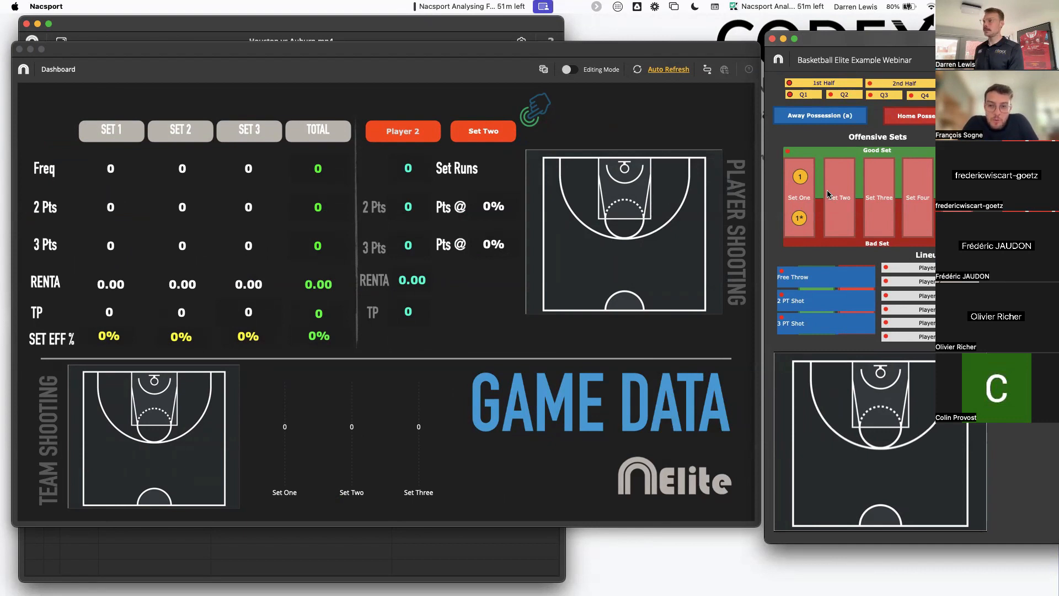
pyautogui.moveTo(676, 55); pyautogui.dragTo(679, 105)
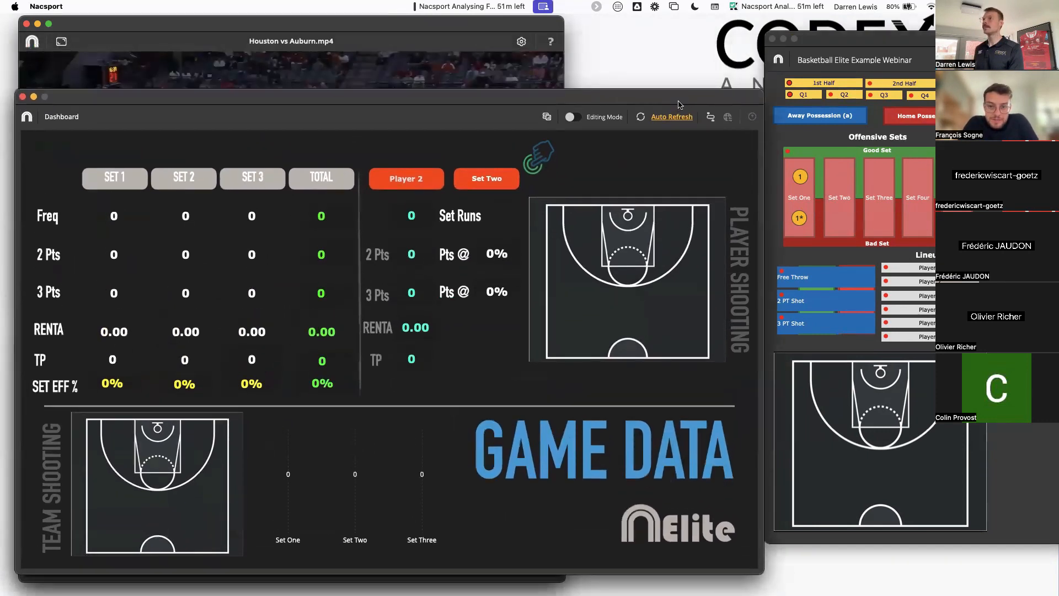
# Step: Play the match and tag Set One as a Good Set with a made 2 PT shot from the left side of the court
pyautogui.click(863, 39)
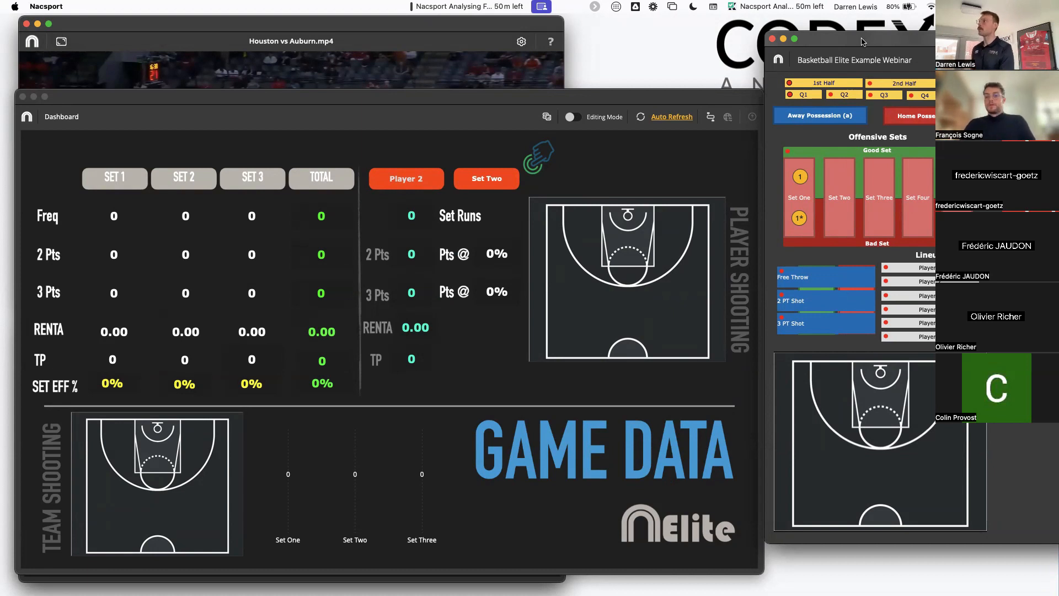
pyautogui.press('space')
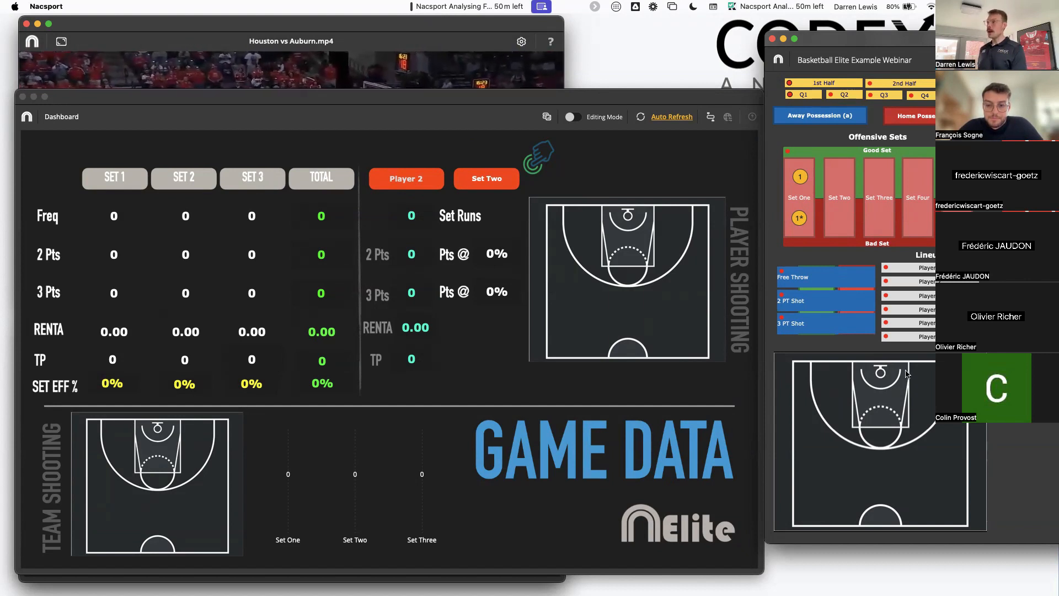
pyautogui.click(611, 182)
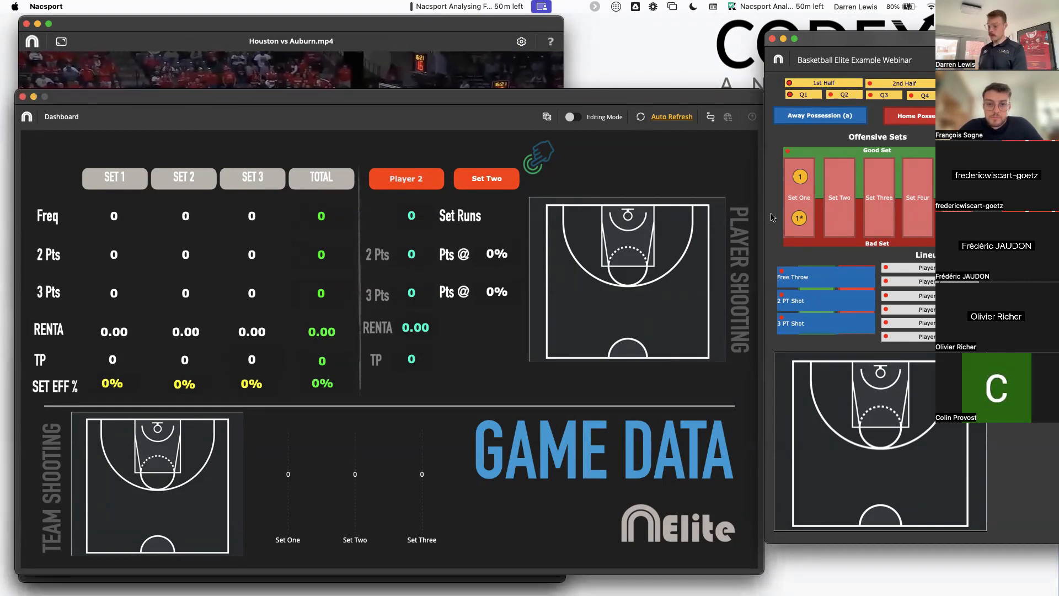
pyautogui.click(800, 194)
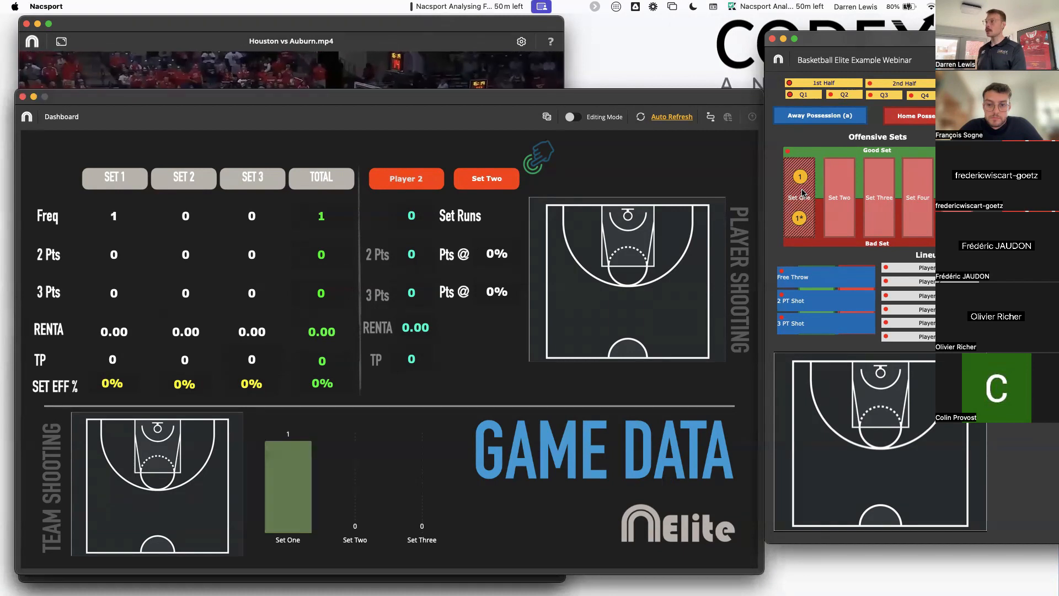
pyautogui.click(819, 305)
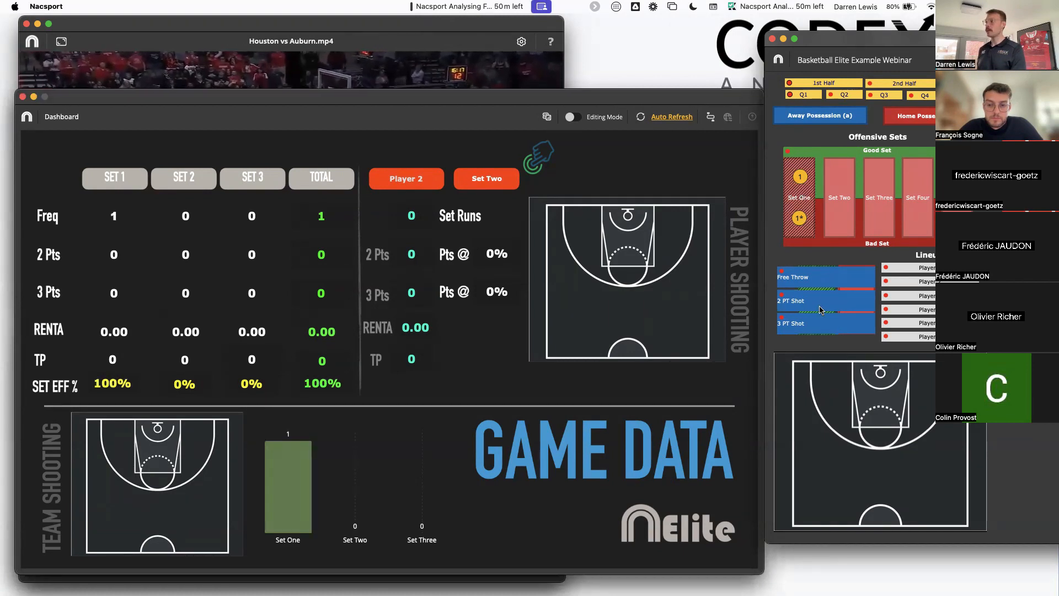
pyautogui.click(830, 390)
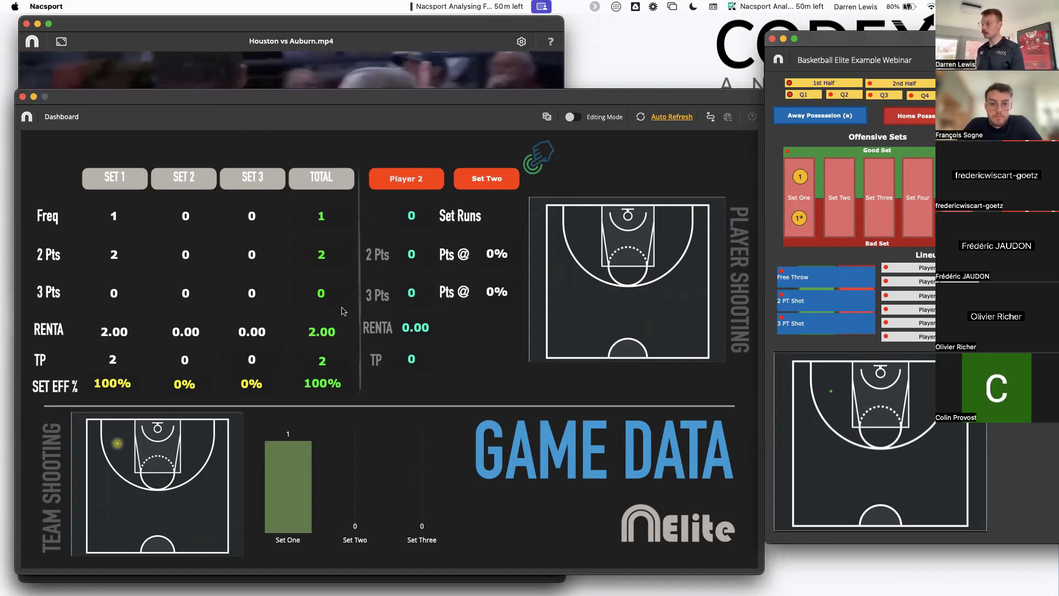
# Step: Tag Set Two twice with 2 PT shots, one made inside the key and one missed from the left wing
pyautogui.click(838, 178)
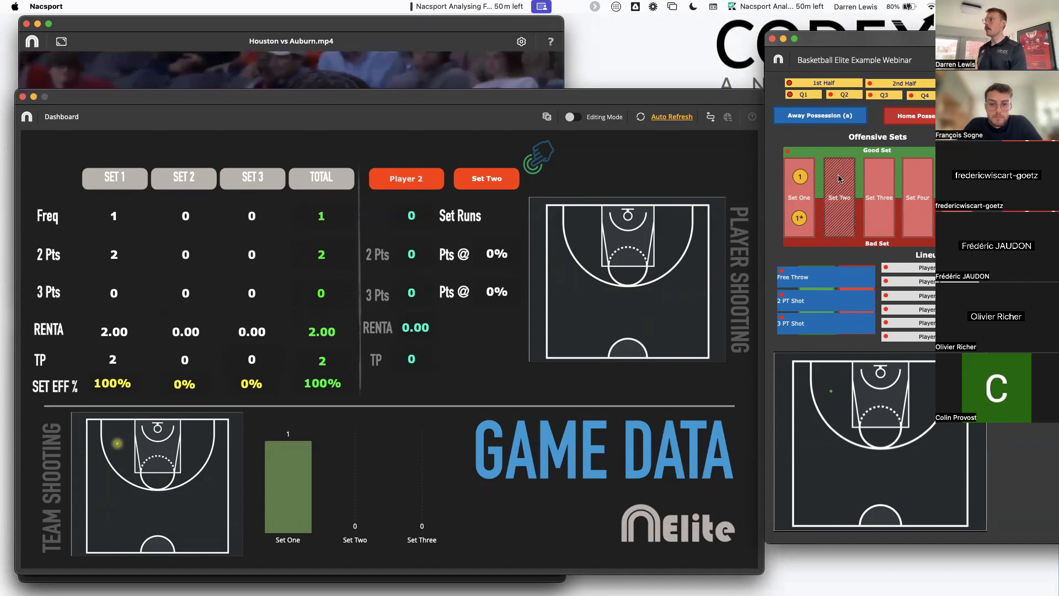
pyautogui.click(818, 306)
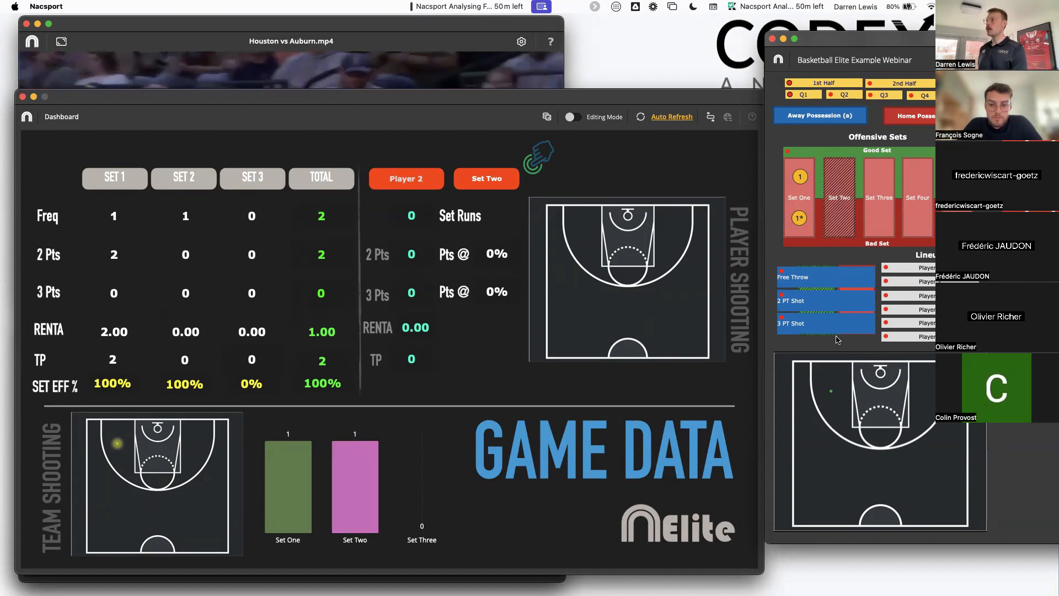
pyautogui.click(861, 391)
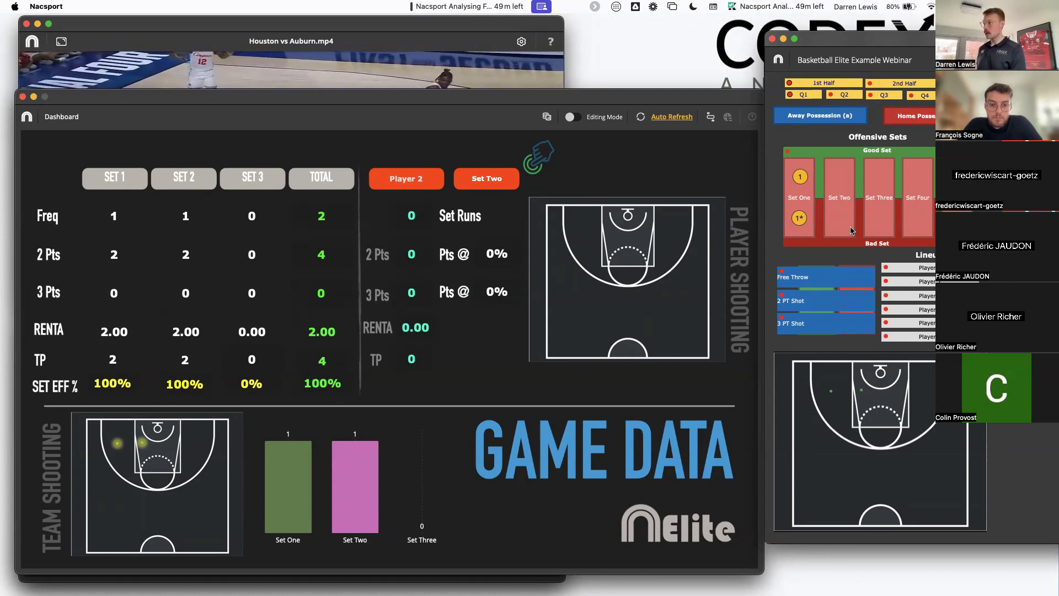
pyautogui.click(845, 179)
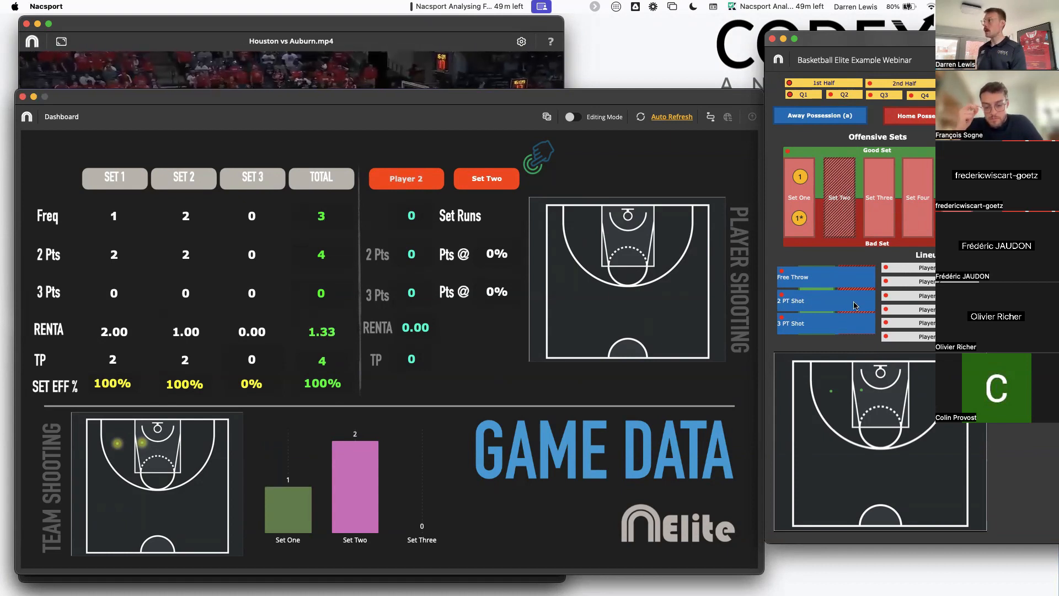
pyautogui.click(820, 413)
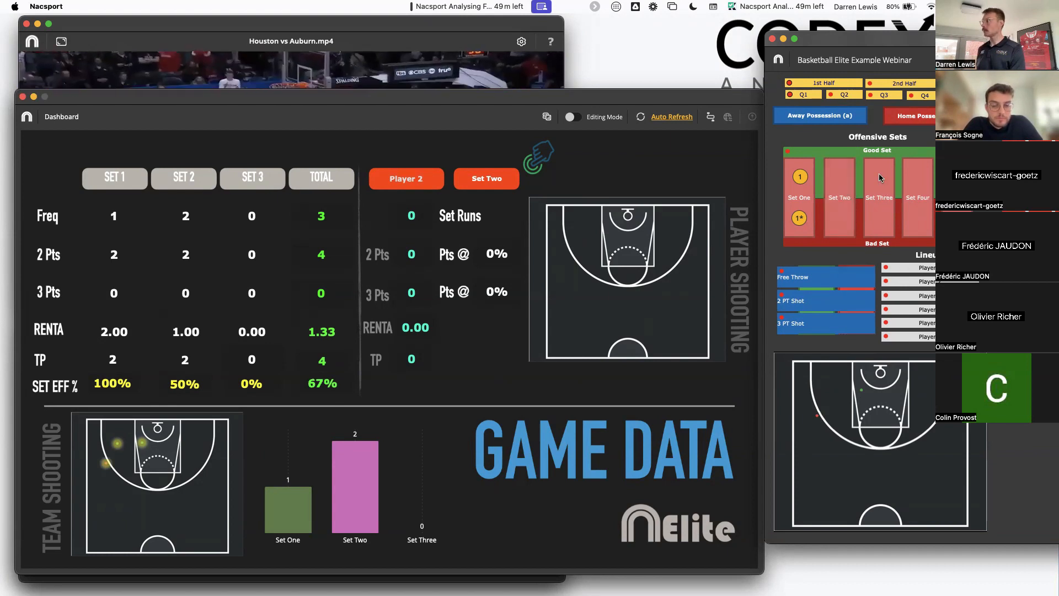
# Step: Tag Set Three as a Good Set with a made 3 PT shot, and move the dashboard up to uncover the clip list
pyautogui.click(879, 199)
pyautogui.click(839, 323)
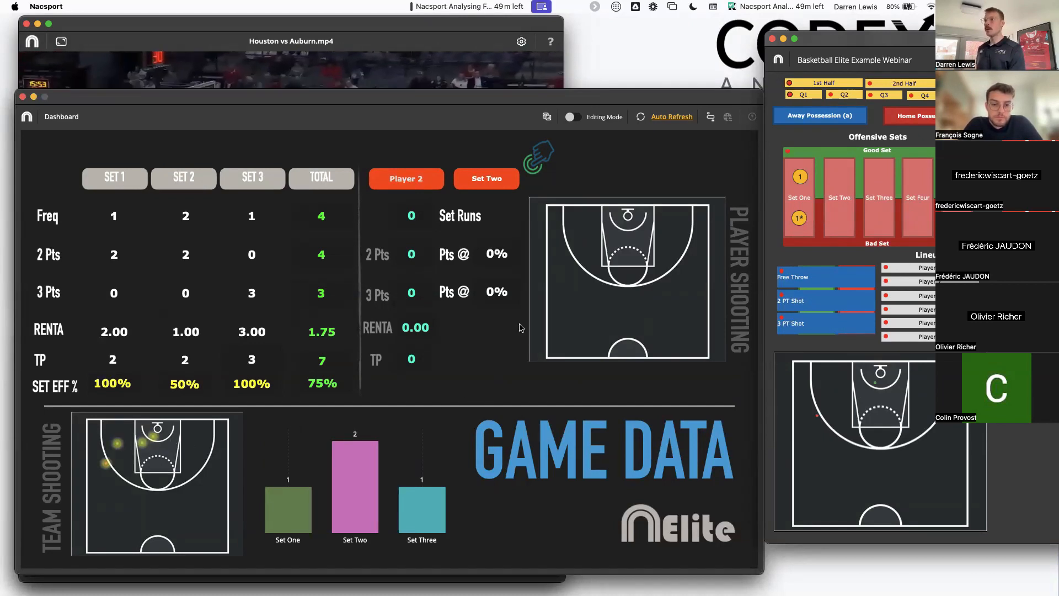
pyautogui.moveTo(501, 102); pyautogui.dragTo(502, 72)
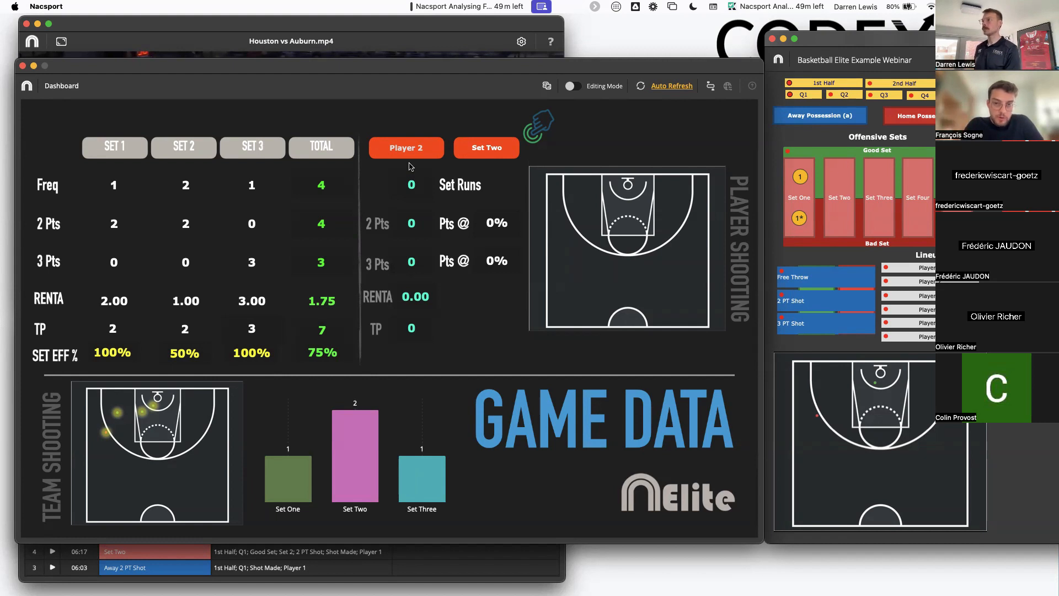
# Step: Tag Set Two twice for Player 2, a Good Set with a made 2 PT shot and a Bad Set with a missed 3 PT shot
pyautogui.click(839, 183)
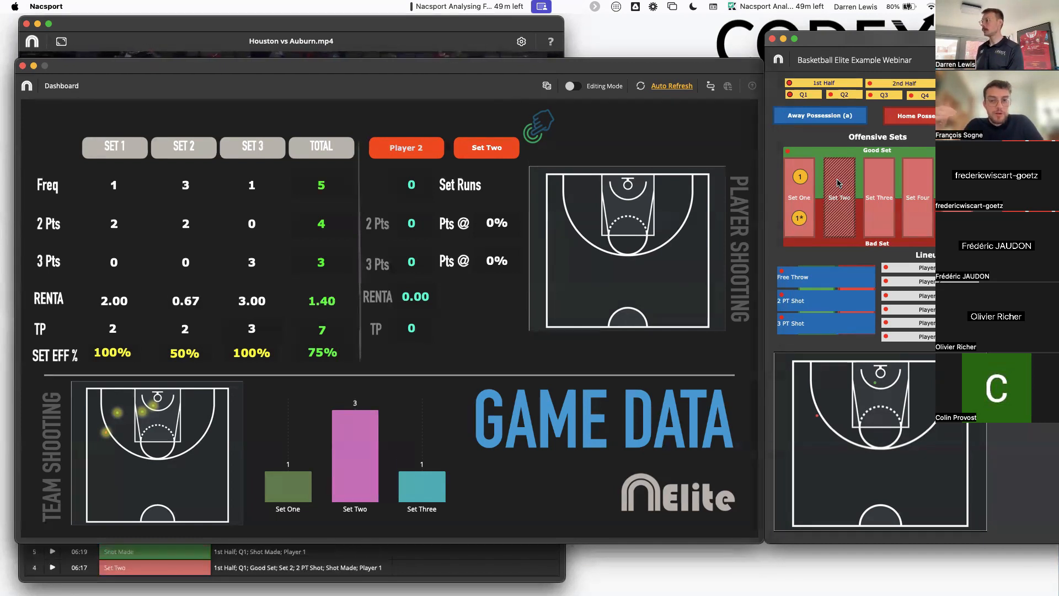
pyautogui.click(818, 301)
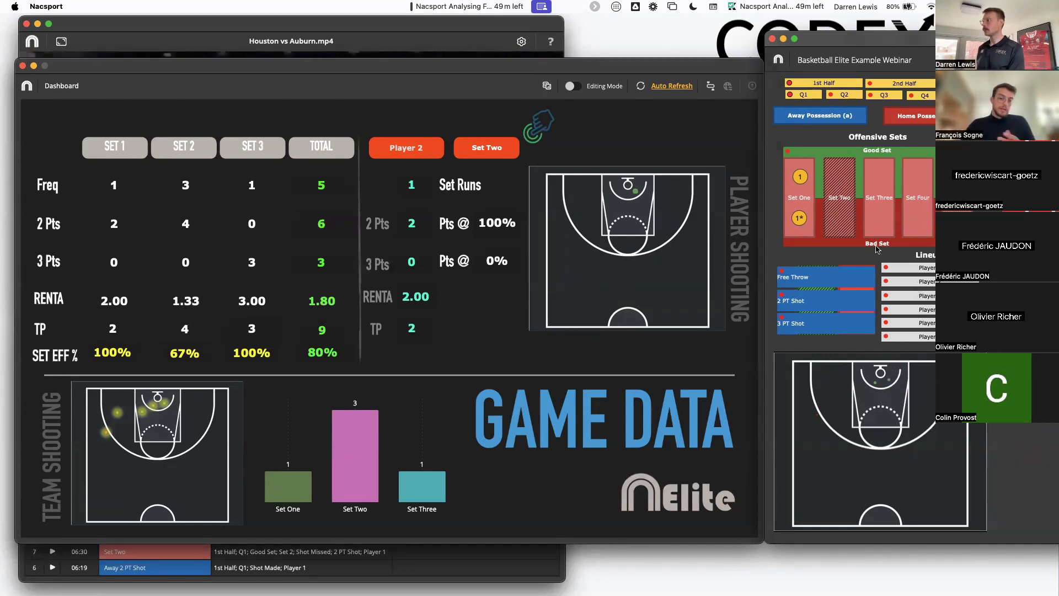
pyautogui.click(836, 220)
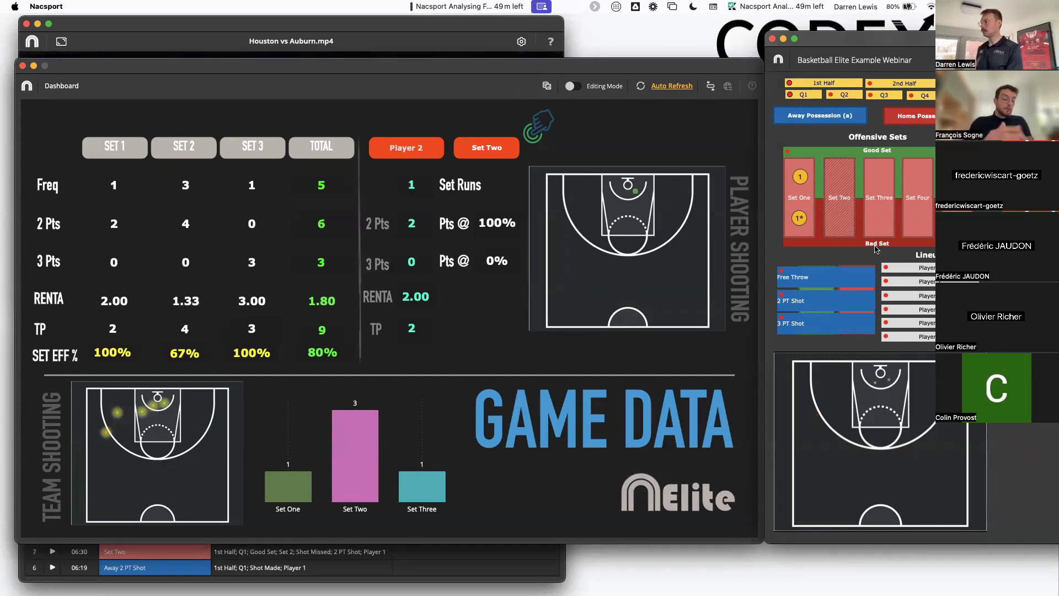
pyautogui.click(835, 221)
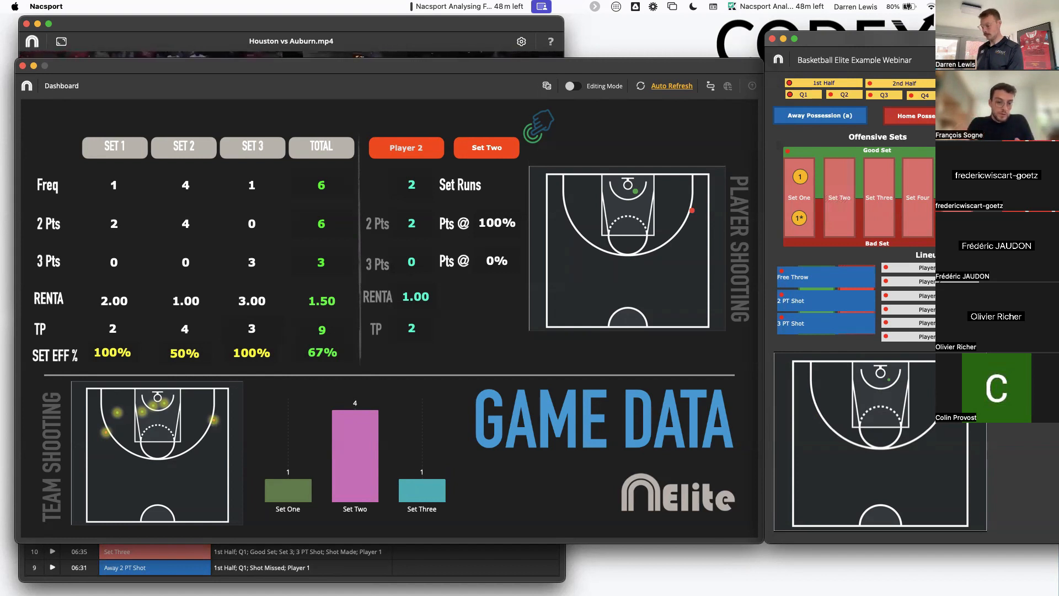
# Step: Tag Set One and Set Three as Good Sets, each with a made 2 PT shot placed on the court
pyautogui.press('1')
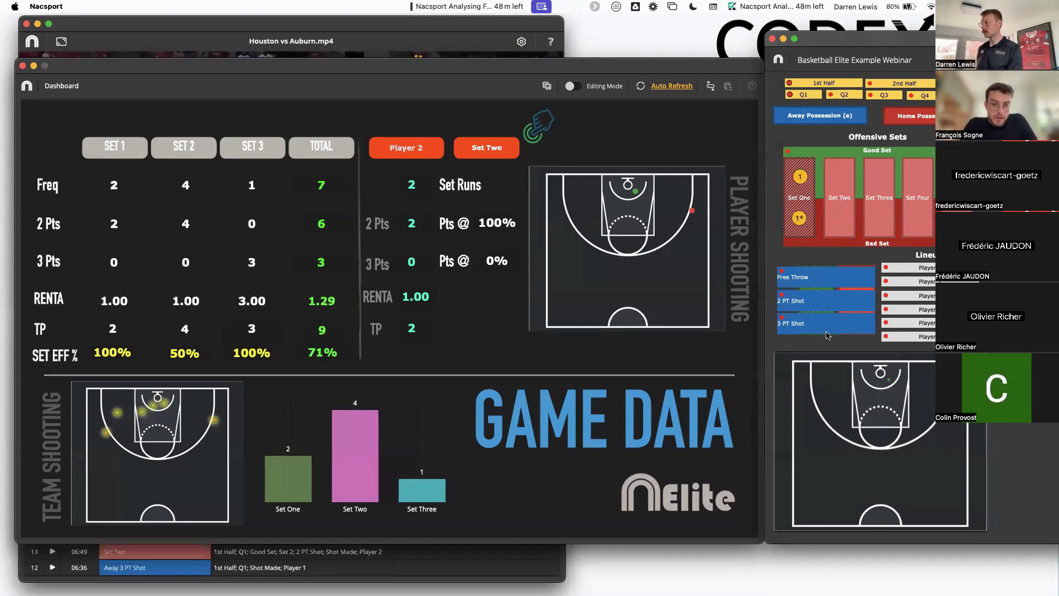
pyautogui.click(840, 380)
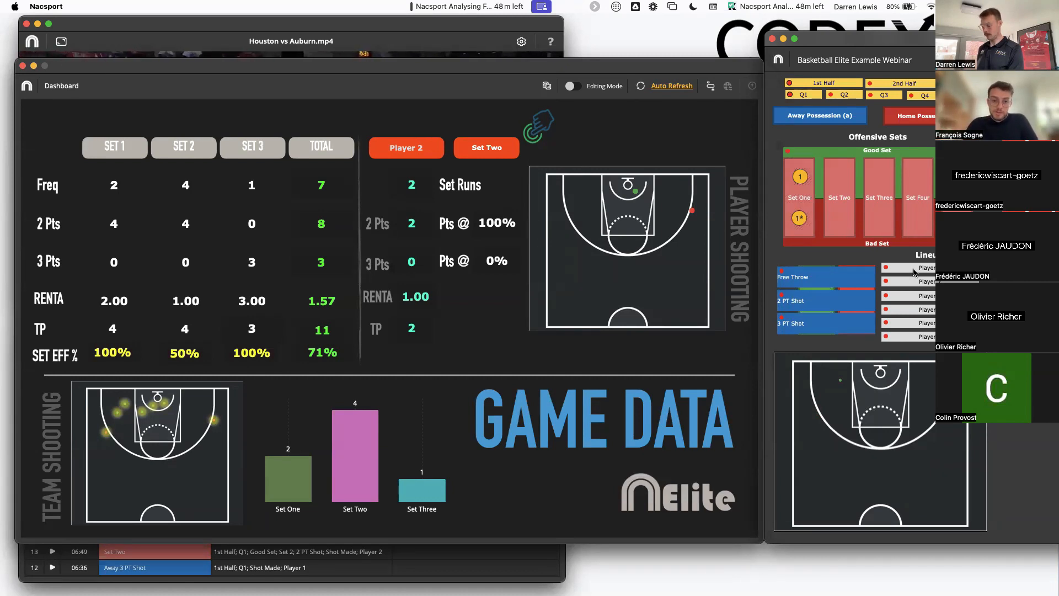
pyautogui.press('3')
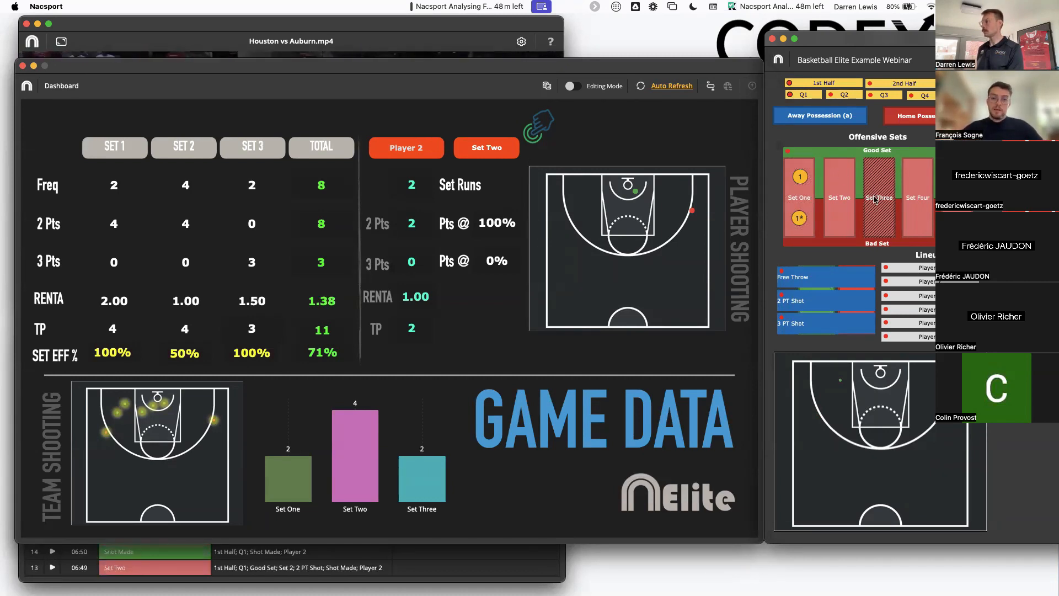
pyautogui.click(828, 299)
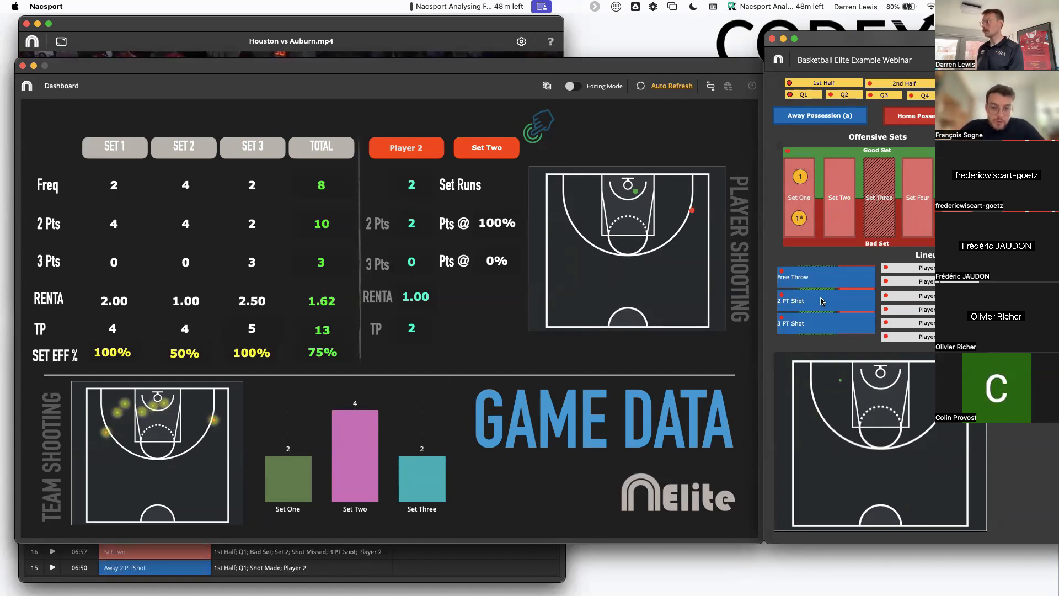
pyautogui.click(888, 381)
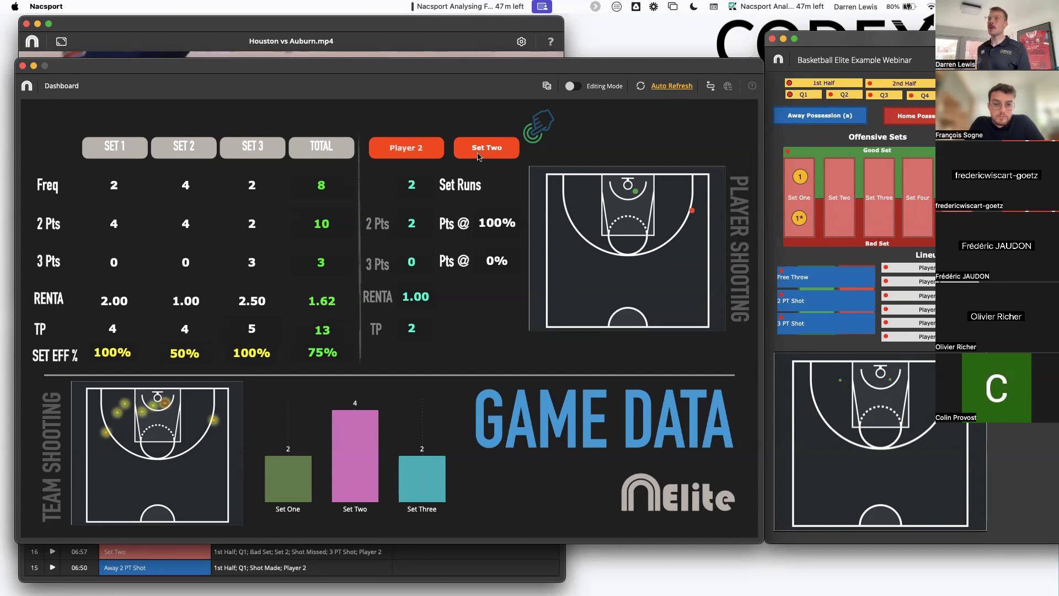
# Step: Filter the dashboard's player shooting section to Player 1 and Set One
pyautogui.click(410, 151)
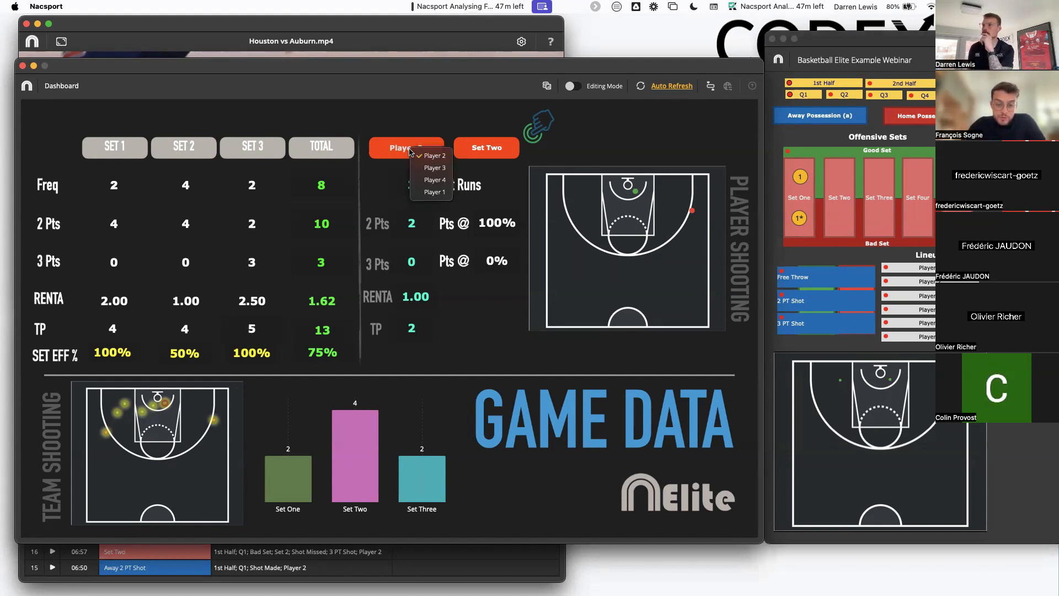
pyautogui.click(431, 193)
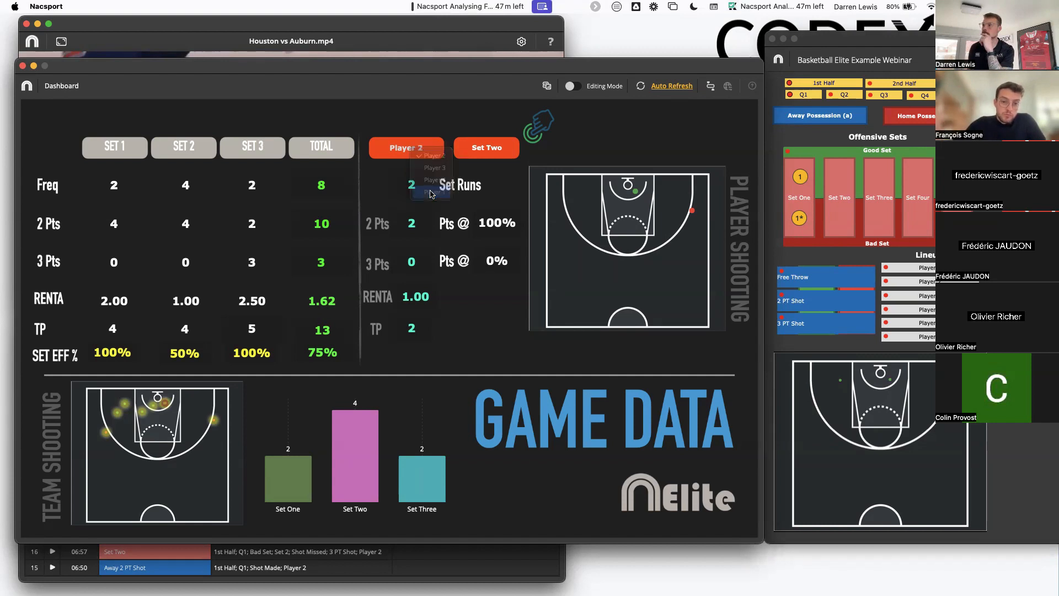
pyautogui.click(486, 152)
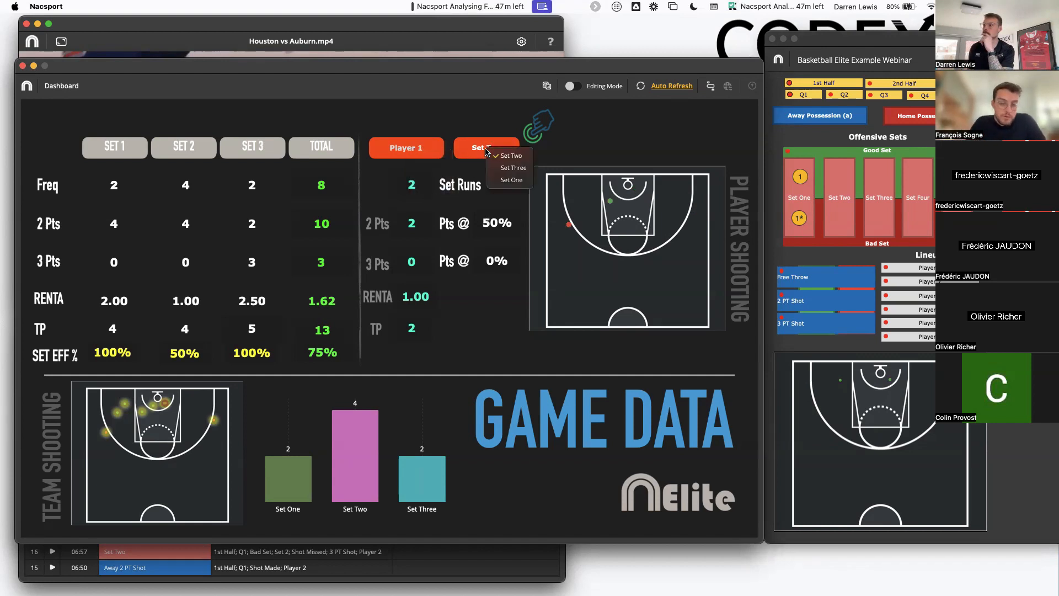
pyautogui.click(504, 182)
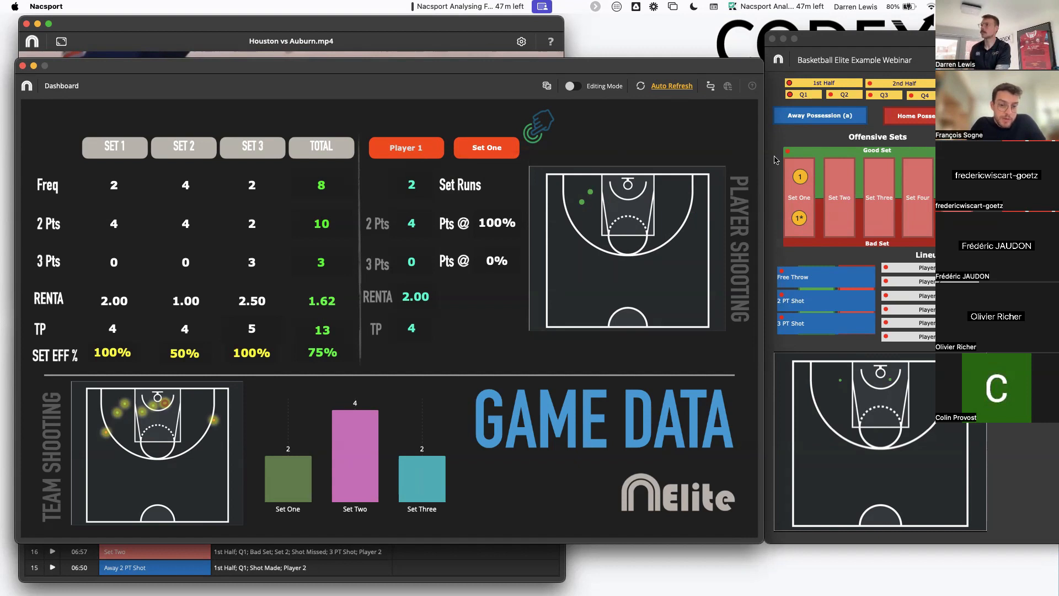
# Step: Tag Set Two as a Good Set with a made 2 PT shot close to the basket
pyautogui.click(930, 58)
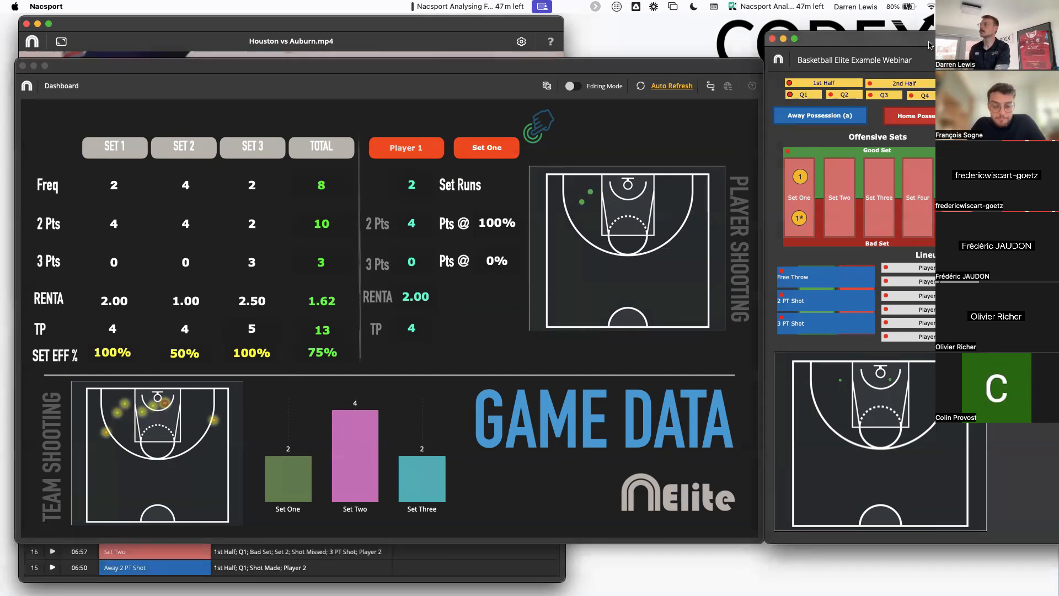
pyautogui.click(842, 177)
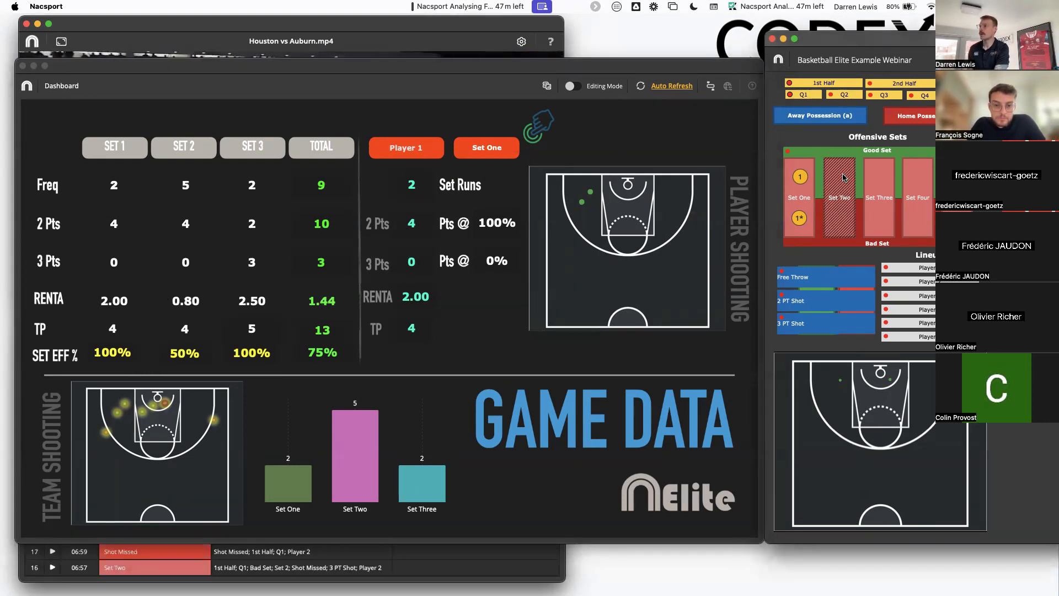
pyautogui.click(873, 389)
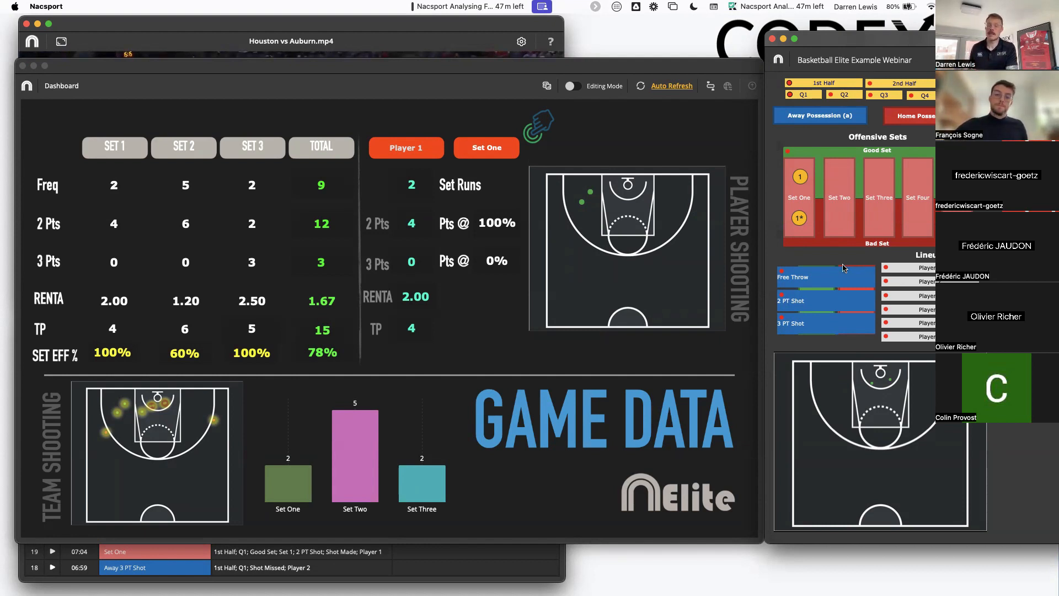
# Step: Switch the dashboard's player shooting filter to Set Two
pyautogui.click(483, 153)
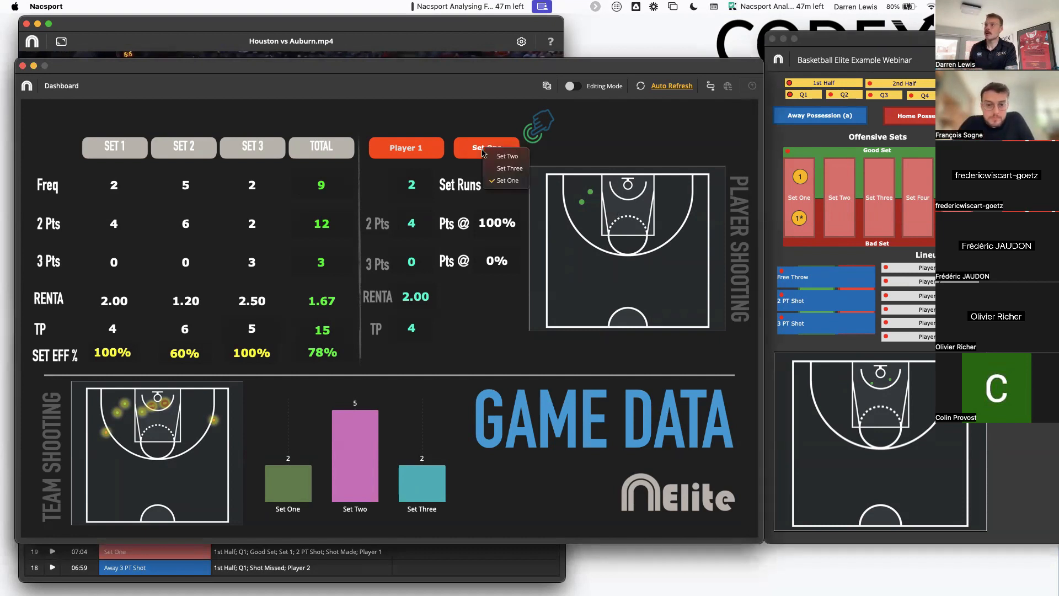
pyautogui.click(508, 158)
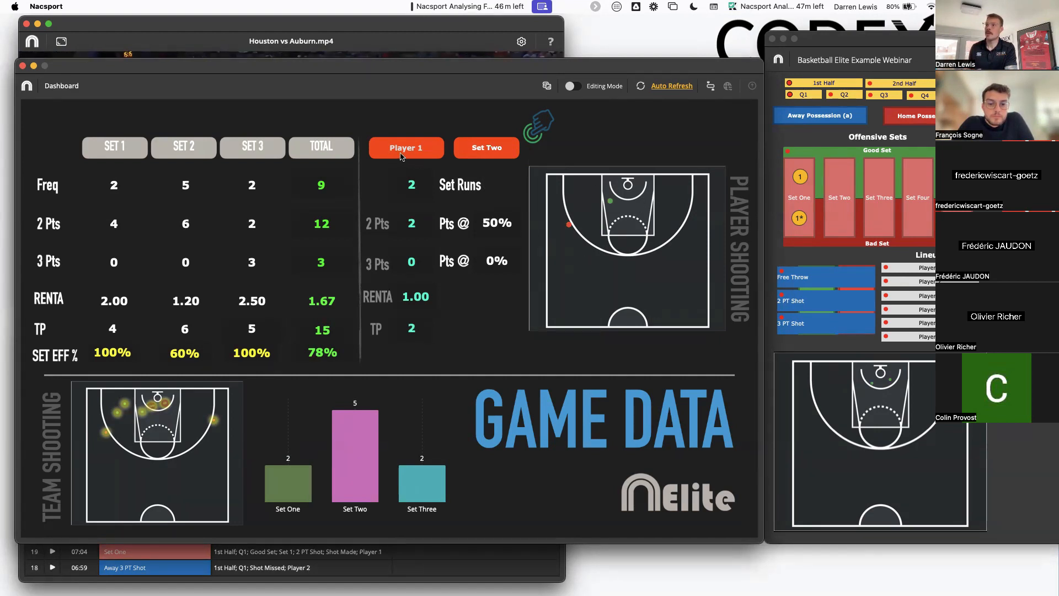
# Step: Switch the dashboard's player shooting filter to Set Three
pyautogui.click(475, 150)
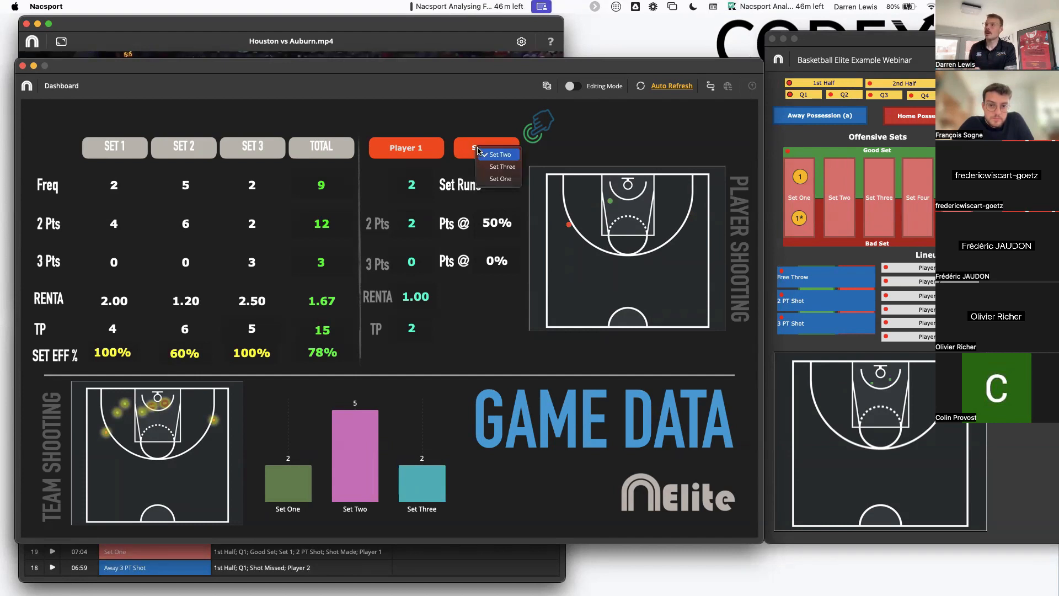
pyautogui.click(501, 167)
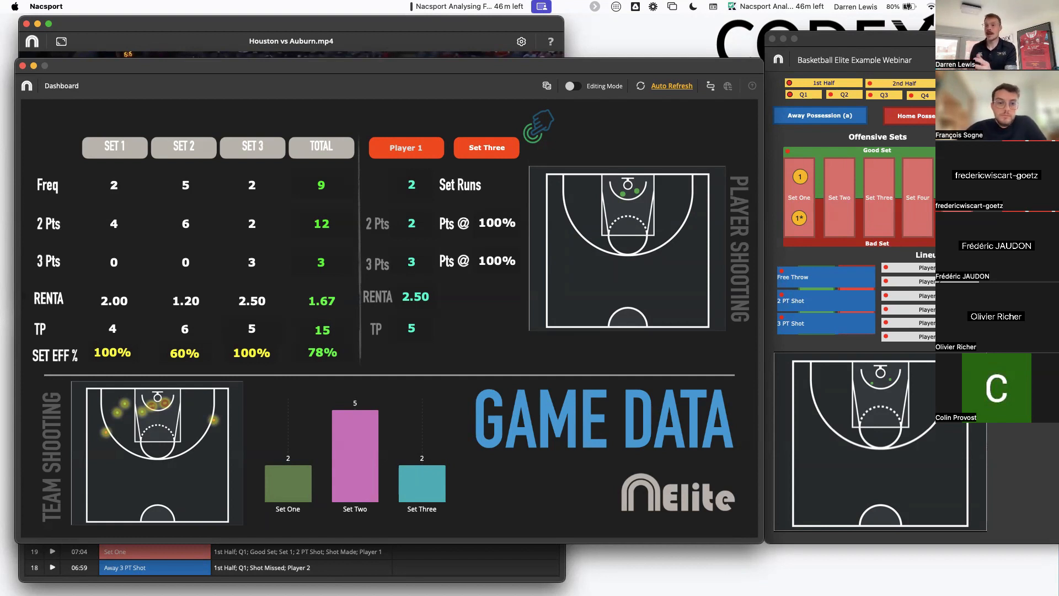
pyautogui.moveTo(693, 69); pyautogui.dragTo(688, 58)
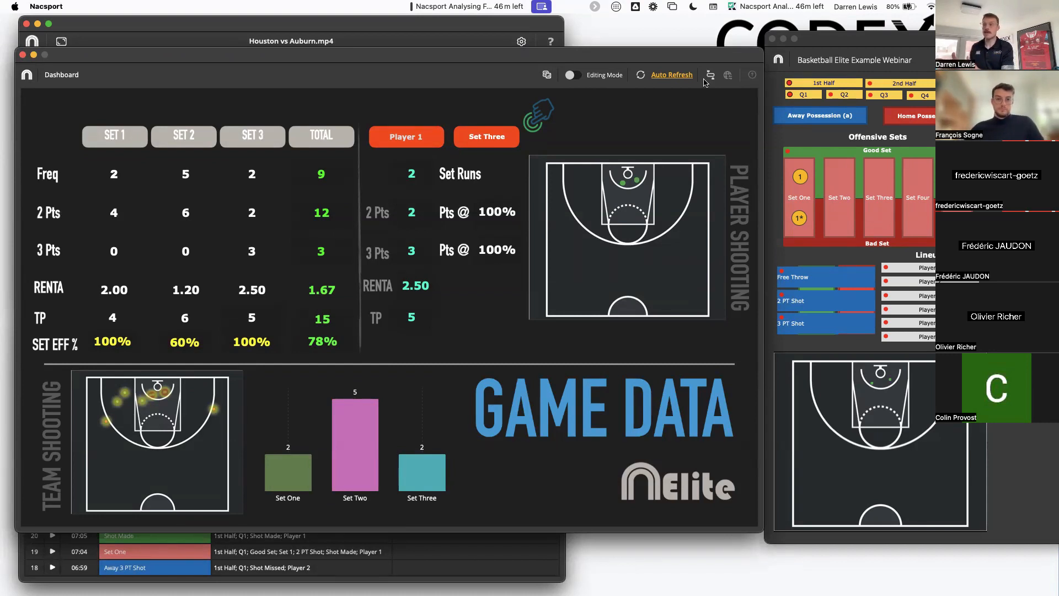
pyautogui.moveTo(682, 59); pyautogui.dragTo(680, 55)
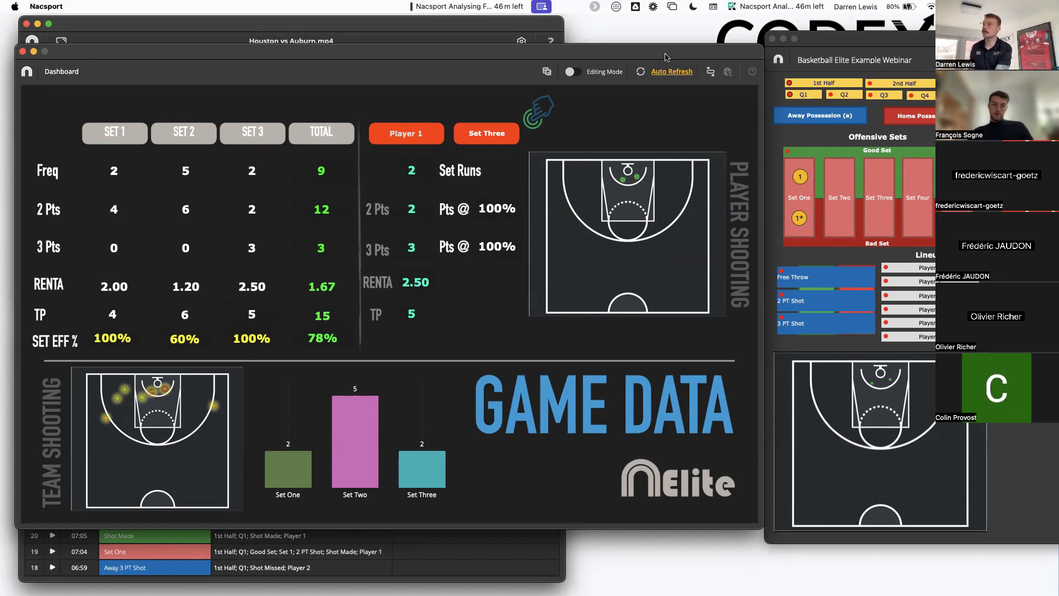
pyautogui.moveTo(667, 58); pyautogui.dragTo(667, 54)
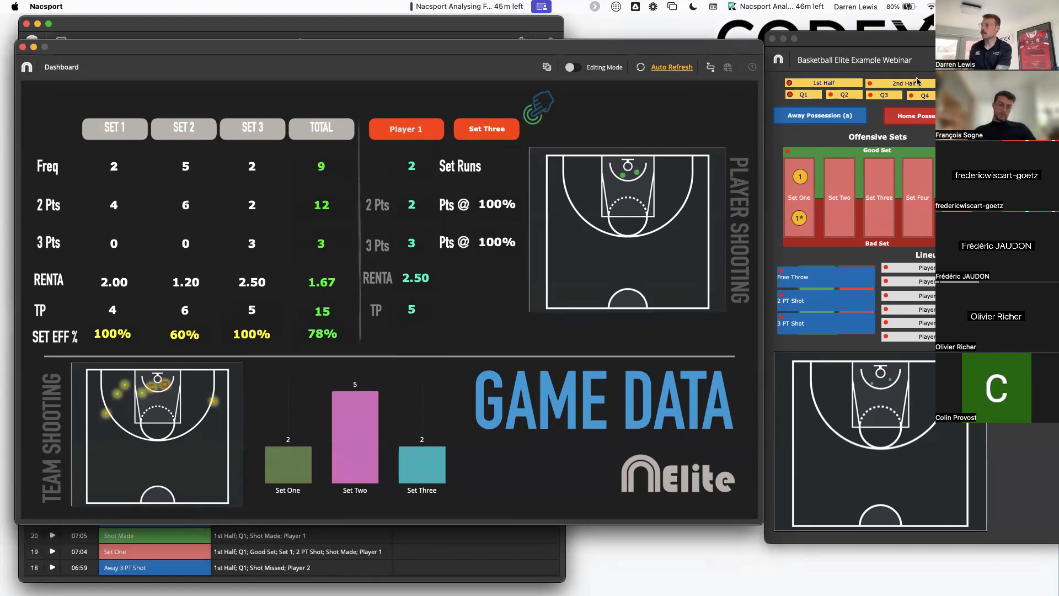
# Step: Tag Set One as a Good Set for Player 1 with a made 2 PT shot close to the basket
pyautogui.click(919, 50)
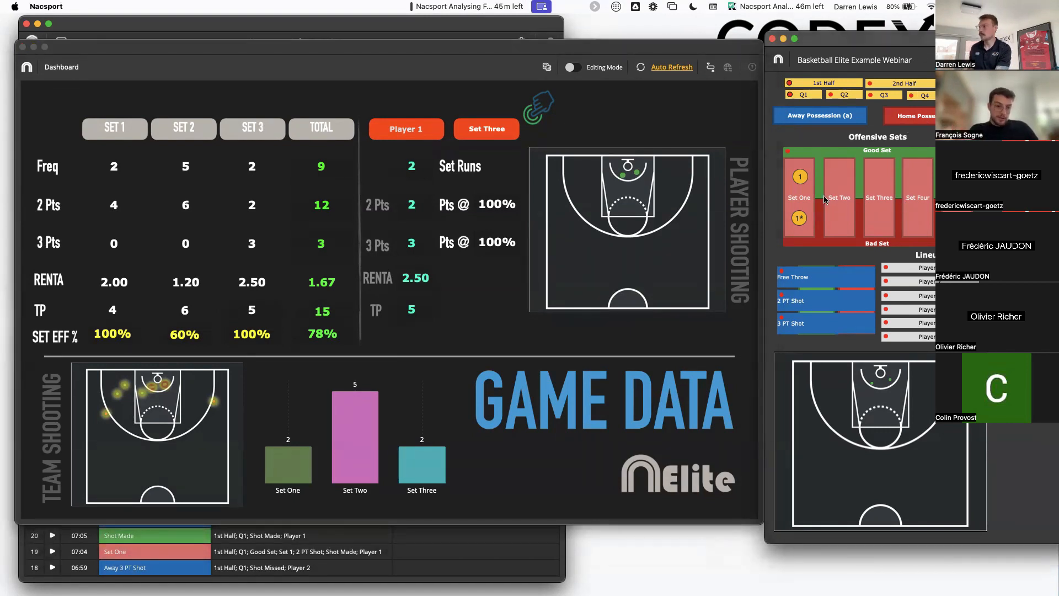
pyautogui.click(799, 199)
pyautogui.click(826, 309)
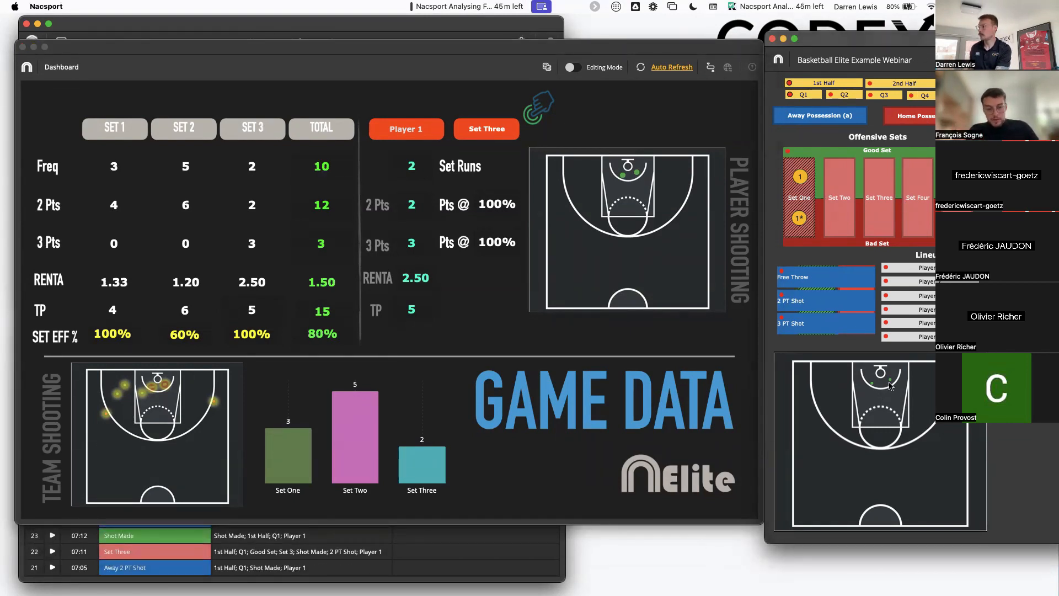
pyautogui.click(890, 386)
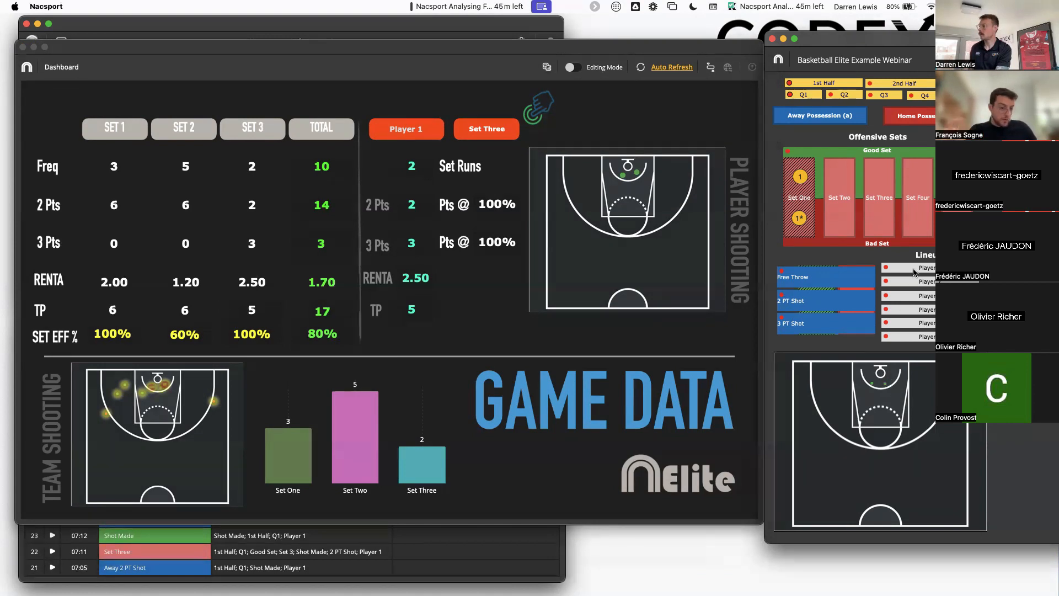
# Step: Tag Bad Sets for Player 2: Set Two with a made 3 PT shot and Set Three with a missed 3 PT shot
pyautogui.click(851, 234)
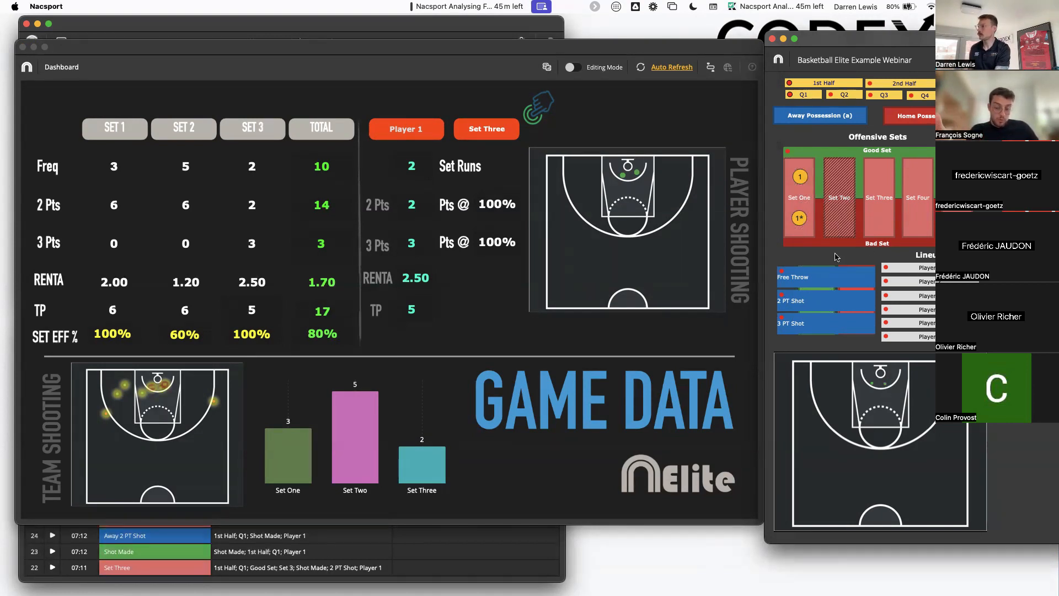
pyautogui.click(823, 427)
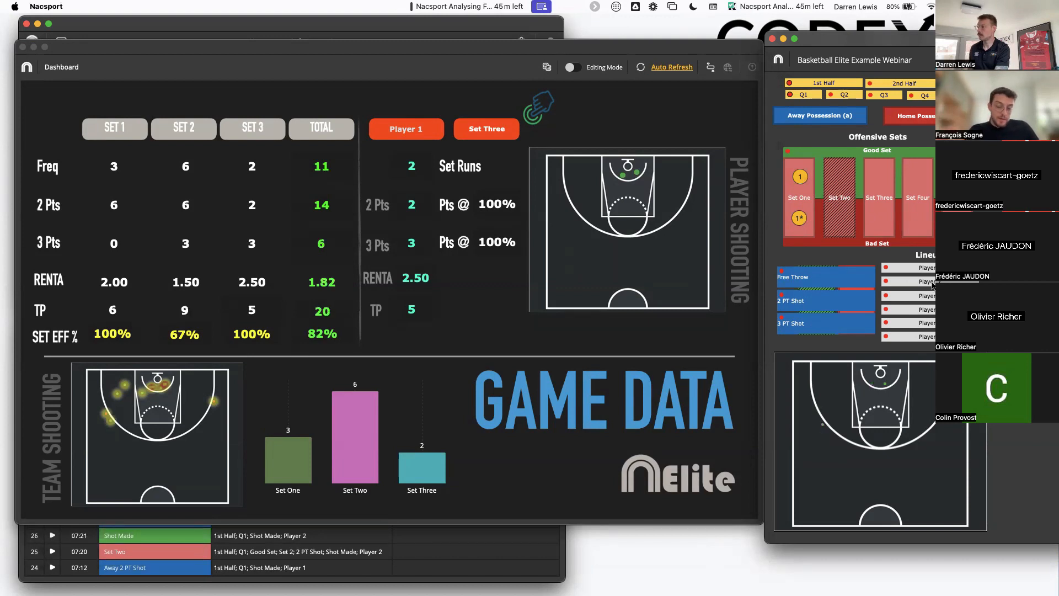
pyautogui.click(882, 212)
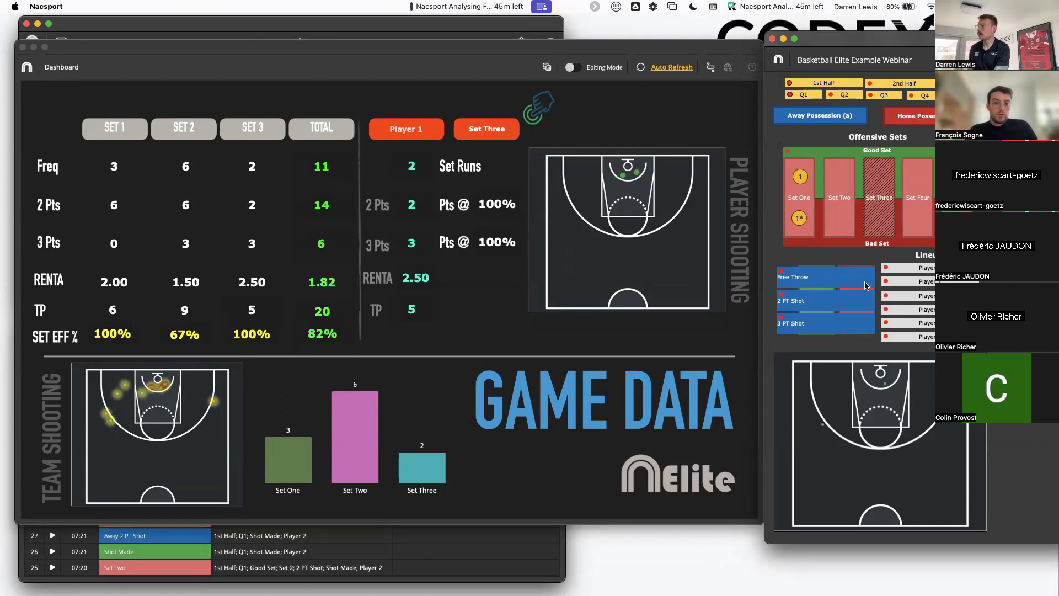
pyautogui.click(931, 431)
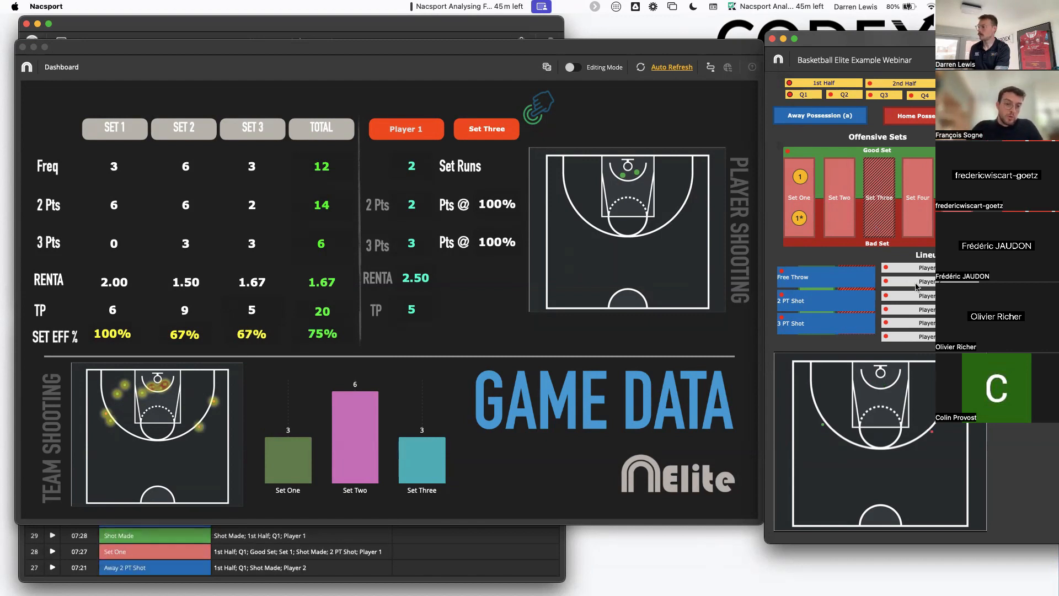
# Step: Tag Set One and Set Two, each with a made 2 PT shot placed beside the key
pyautogui.click(811, 221)
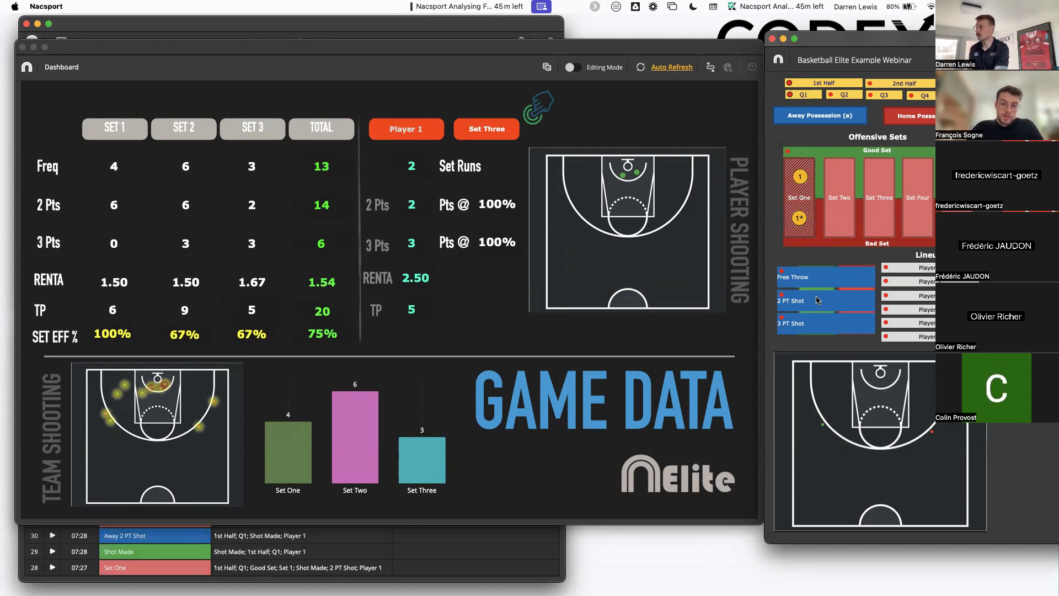
pyautogui.click(899, 399)
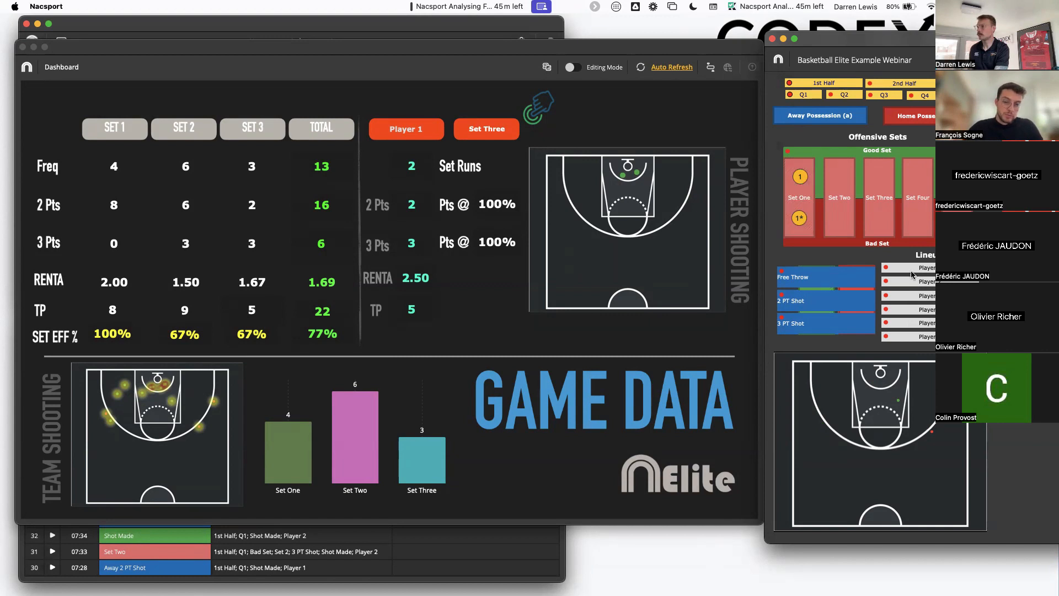
pyautogui.click(838, 221)
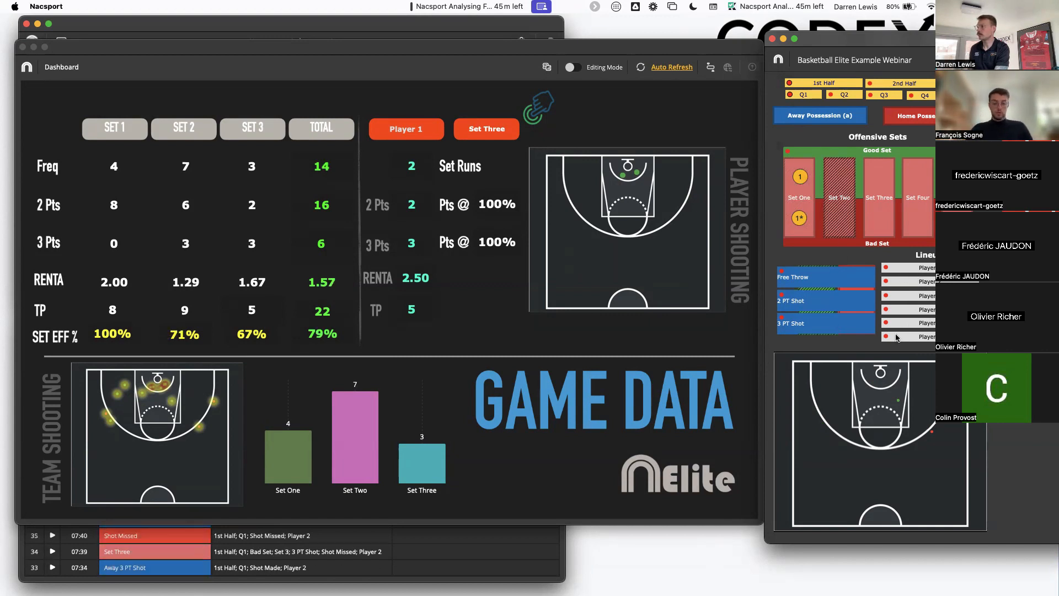
pyautogui.click(864, 399)
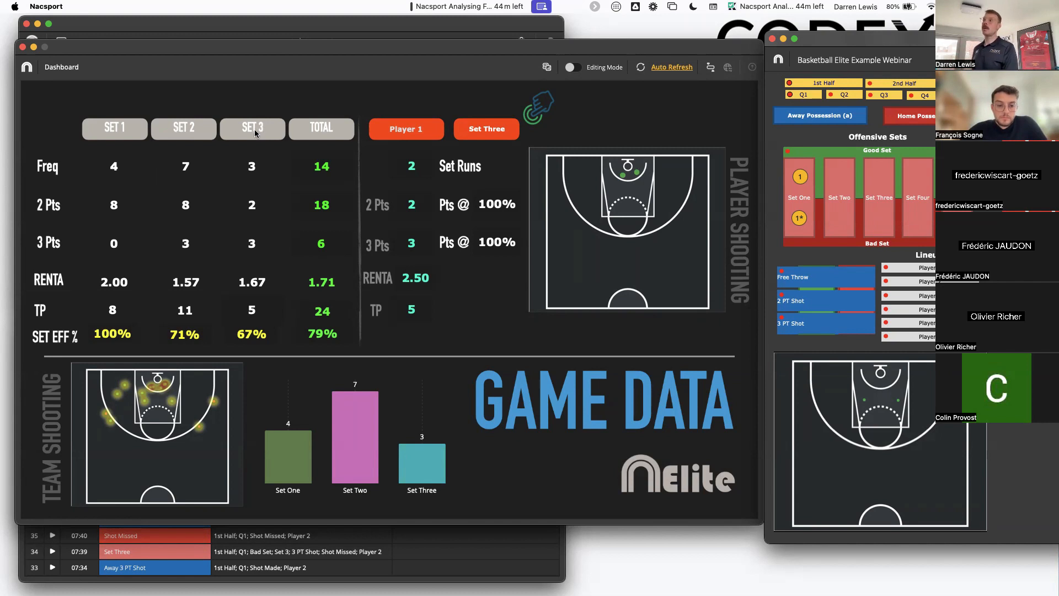
# Step: Tag home game actions, including assists, a steal, blocks, rebounds and a foul, for several players
pyautogui.moveTo(832, 38); pyautogui.dragTo(750, 50)
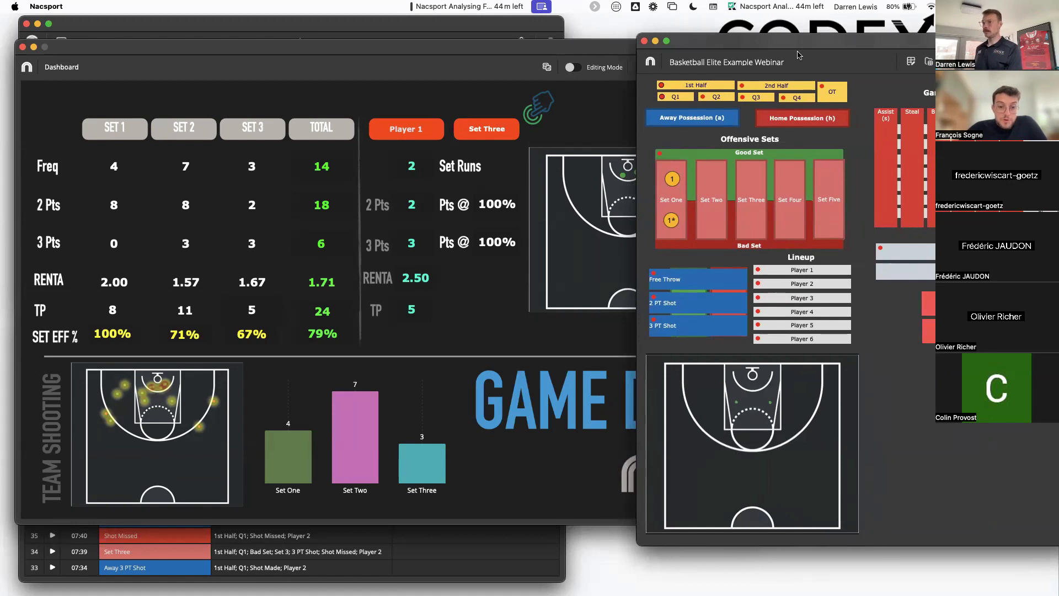
pyautogui.click(912, 148)
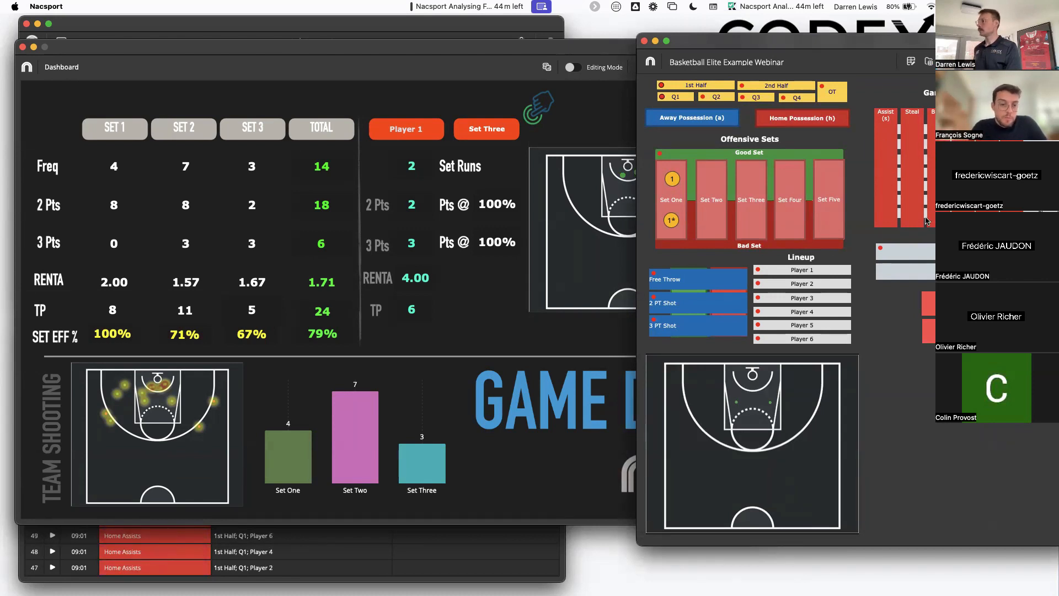
# Step: Tag Set Three as a Bad Set for Player 1 with a made 3 PT shot on the wing
pyautogui.click(744, 227)
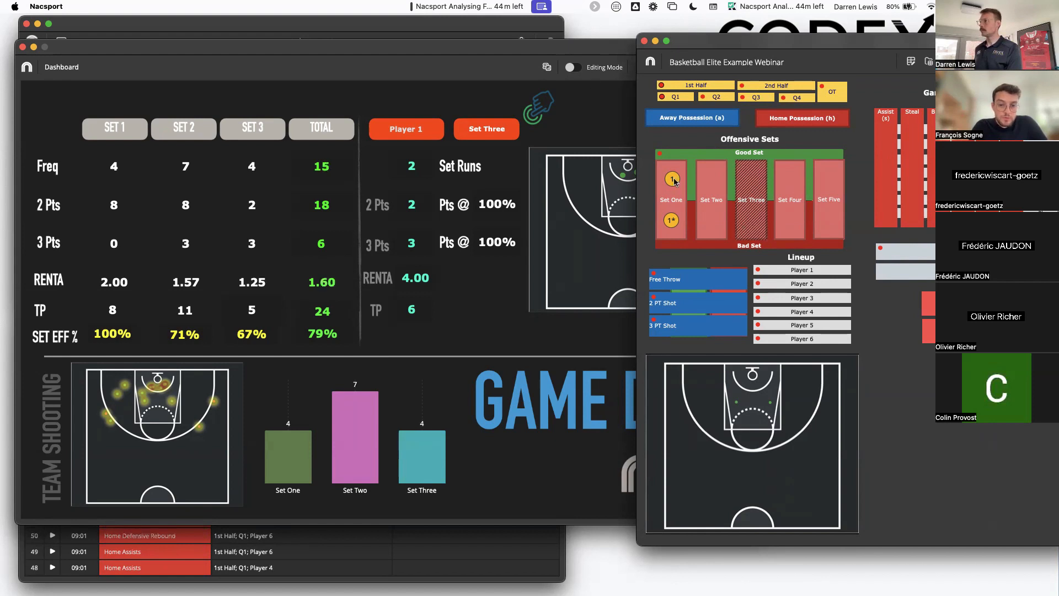
pyautogui.moveTo(704, 48); pyautogui.dragTo(822, 46)
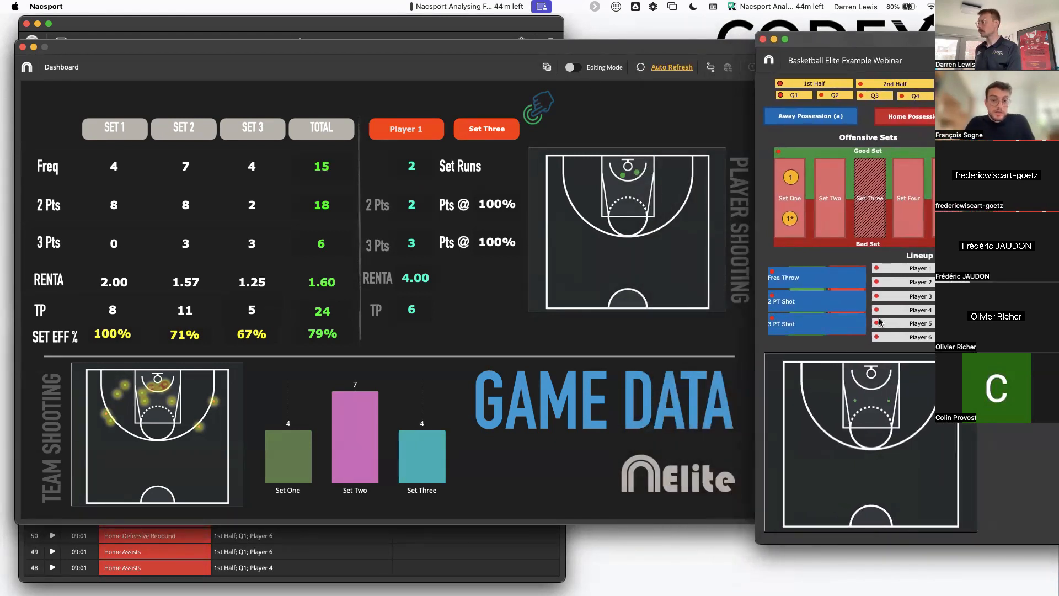
pyautogui.click(811, 325)
pyautogui.click(804, 414)
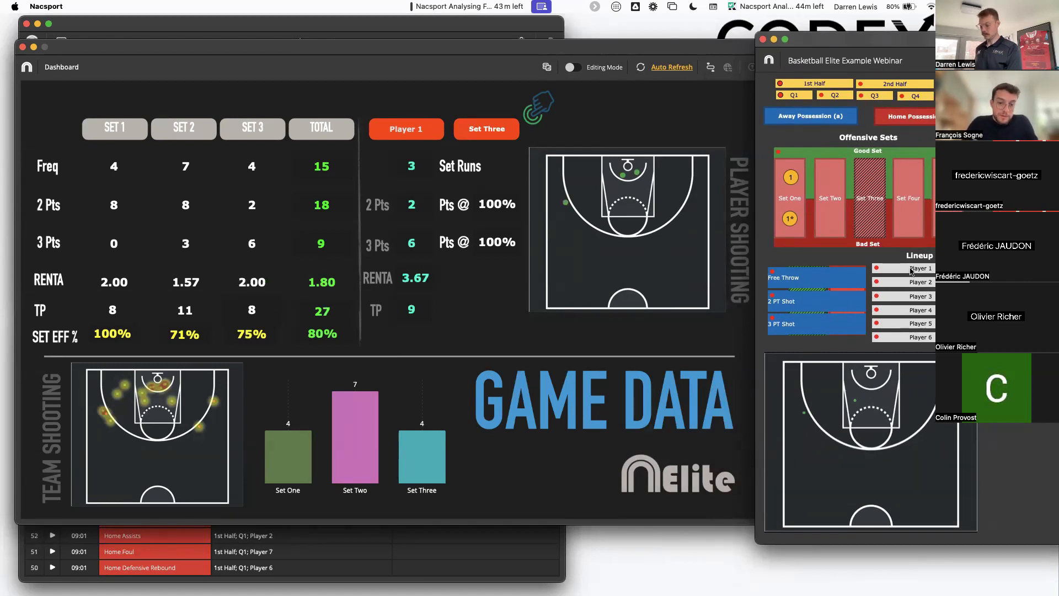
# Step: Tag Set Three twice for Player 1: a Good Set with a made 3 PT shot and a Bad Set with a made 2 PT shot
pyautogui.click(868, 183)
pyautogui.click(803, 324)
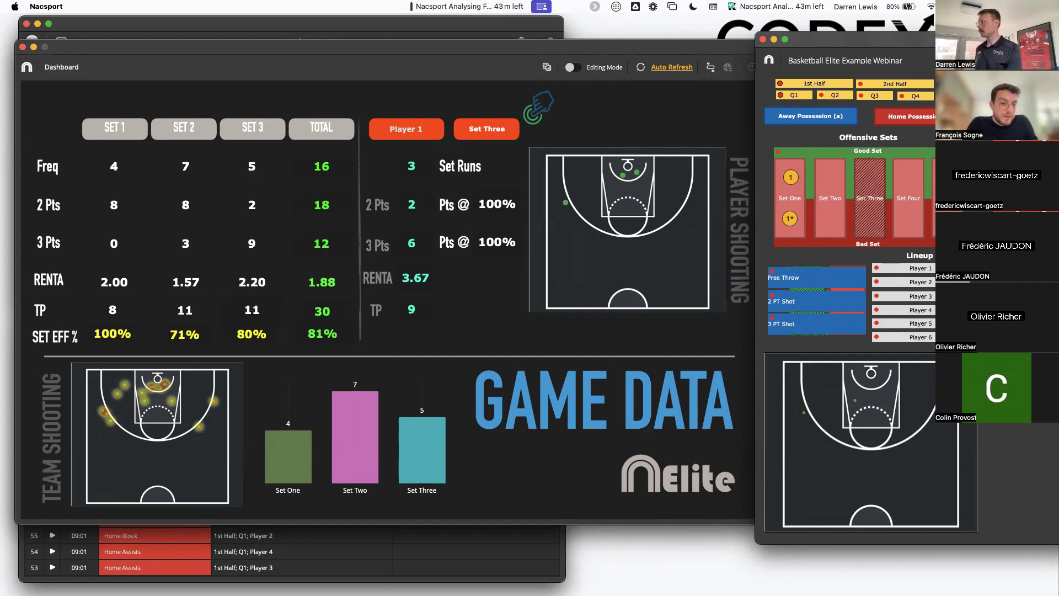
pyautogui.click(920, 267)
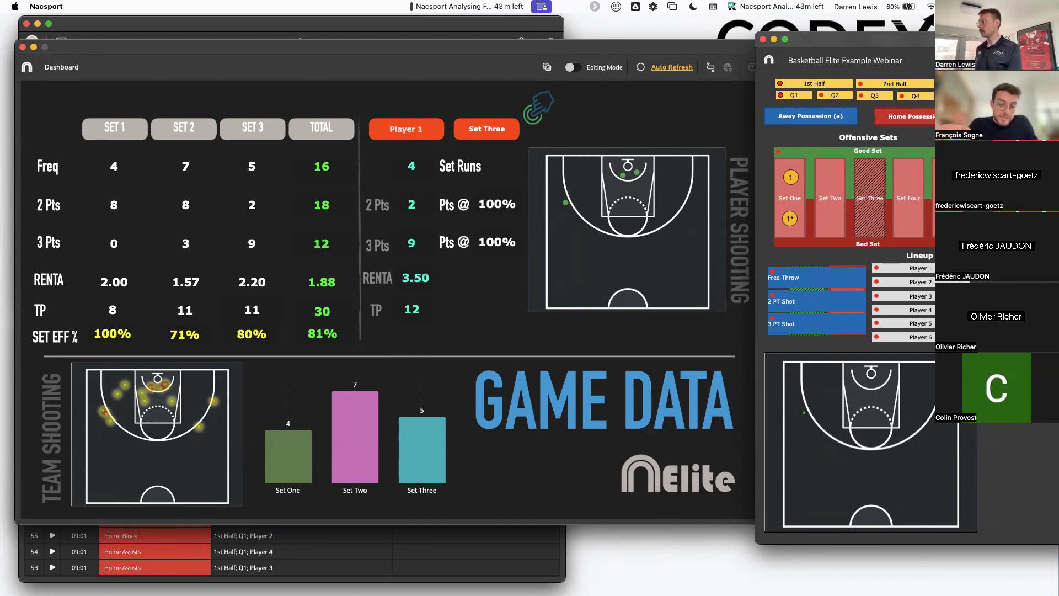
pyautogui.click(869, 226)
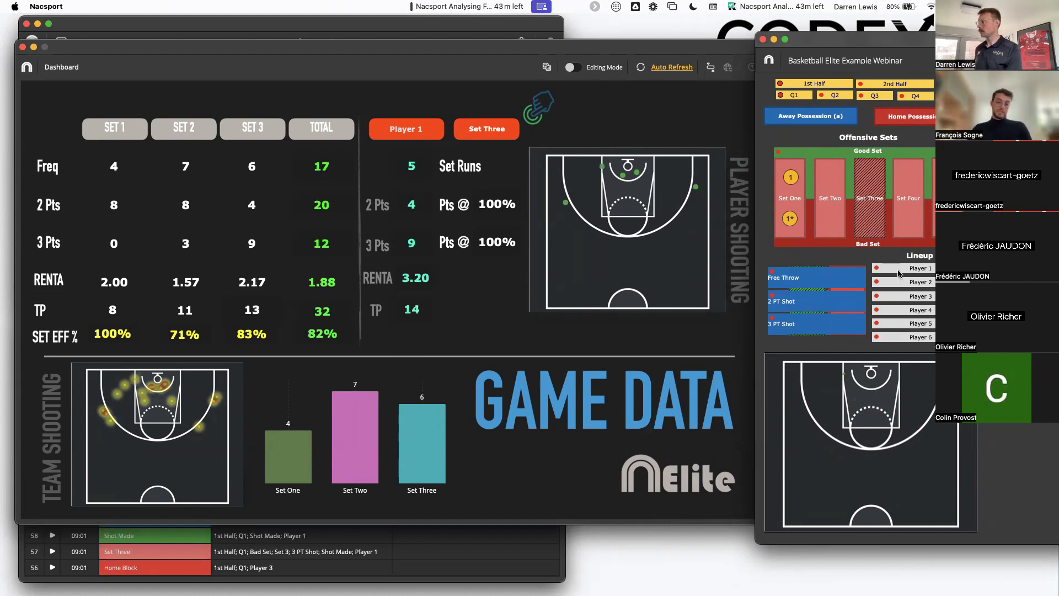
# Step: Tag Set Two twice for Player 2, once as a Bad Set and once as a Good Set, each with a made 3 PT shot
pyautogui.click(832, 234)
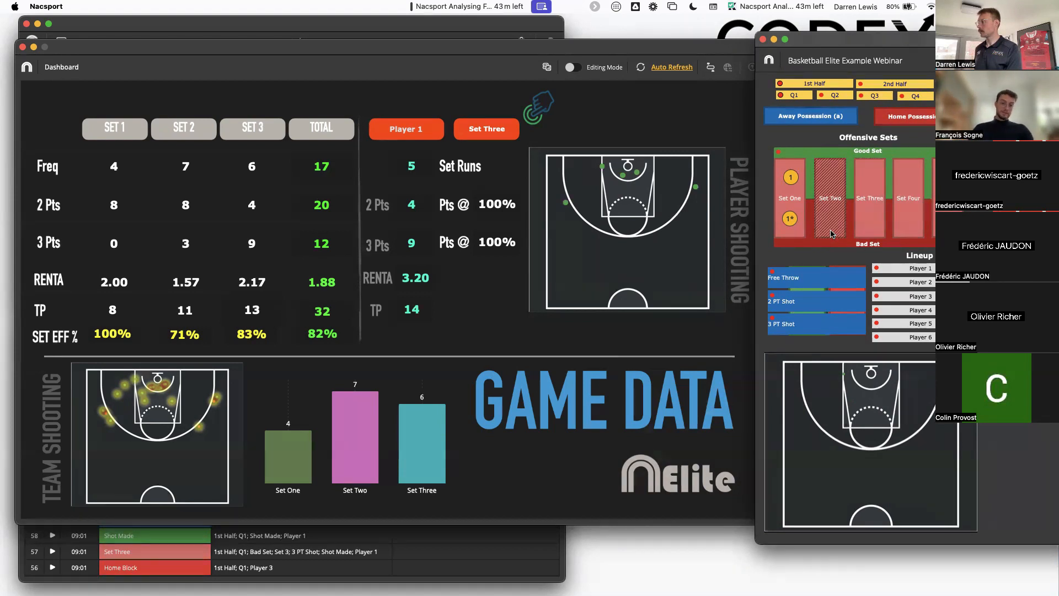
pyautogui.click(808, 328)
pyautogui.click(908, 444)
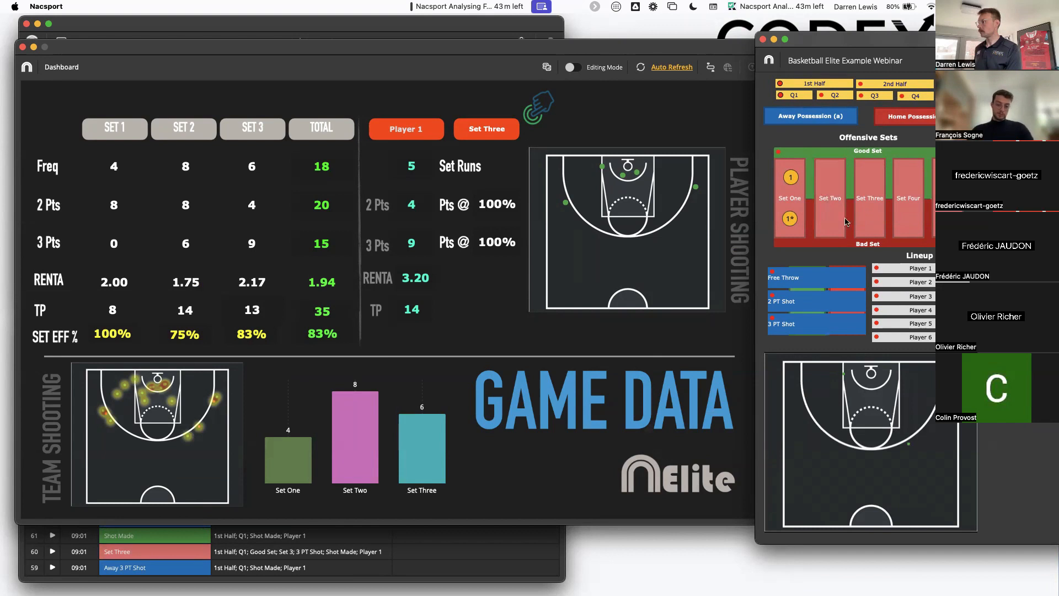
pyautogui.click(808, 289)
pyautogui.click(802, 322)
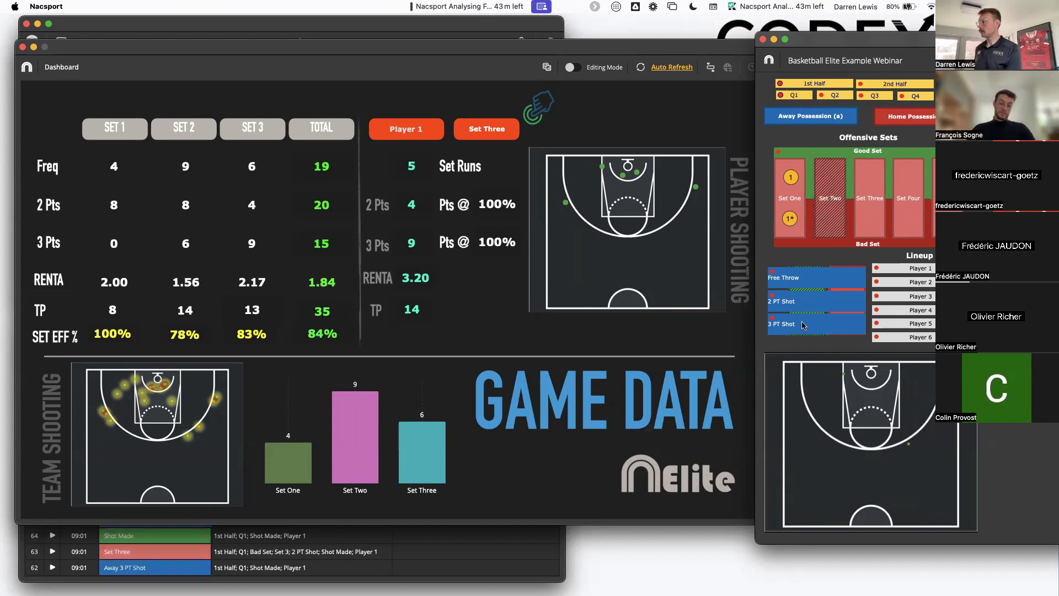
pyautogui.click(898, 286)
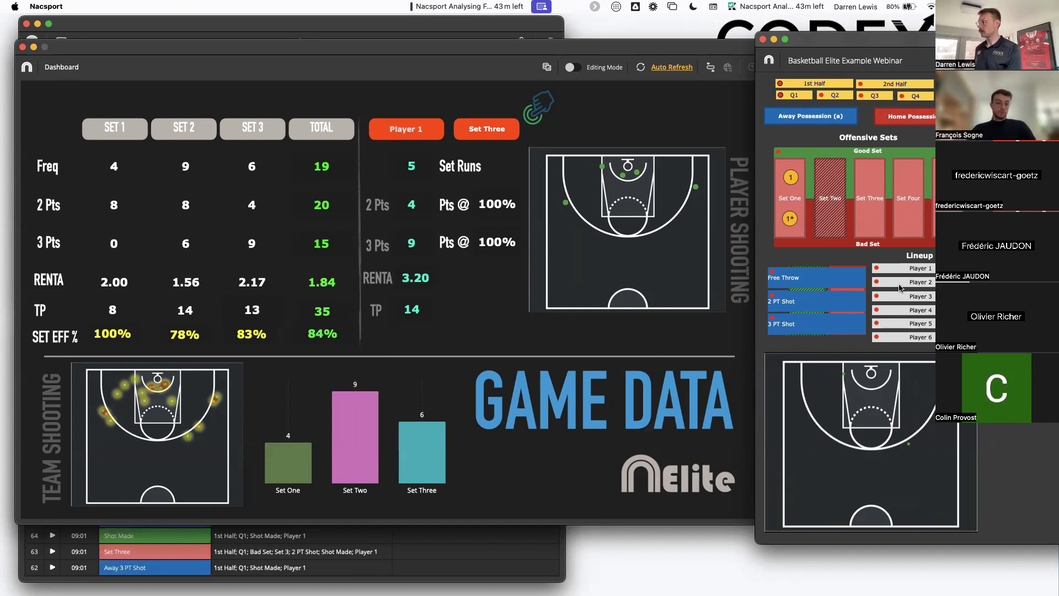
pyautogui.click(810, 422)
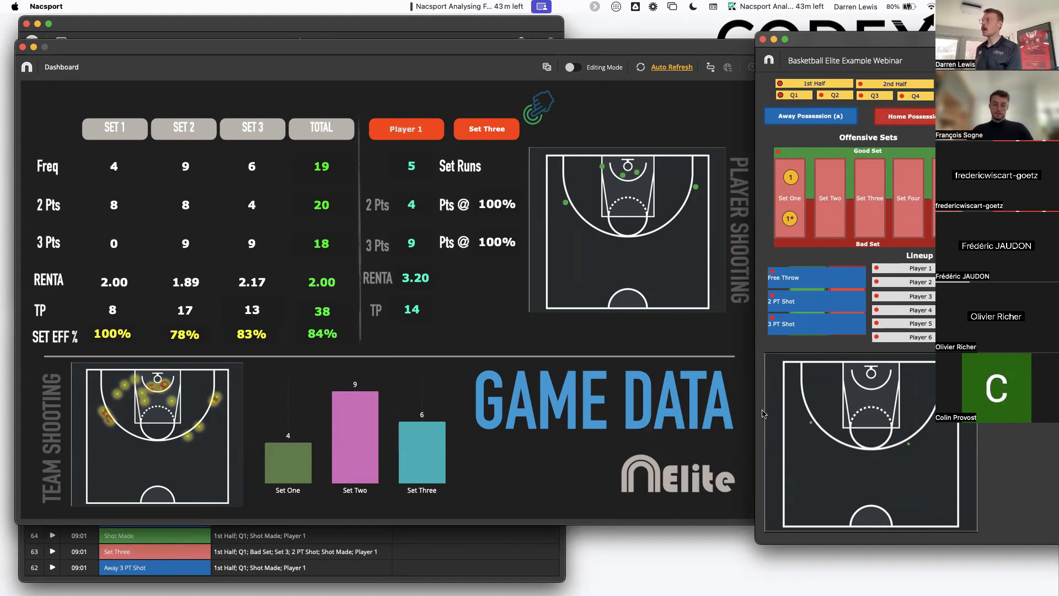
# Step: Close the dashboard and open the tagged clips of the Houston vs Auburn match in the timeline
pyautogui.click(605, 51)
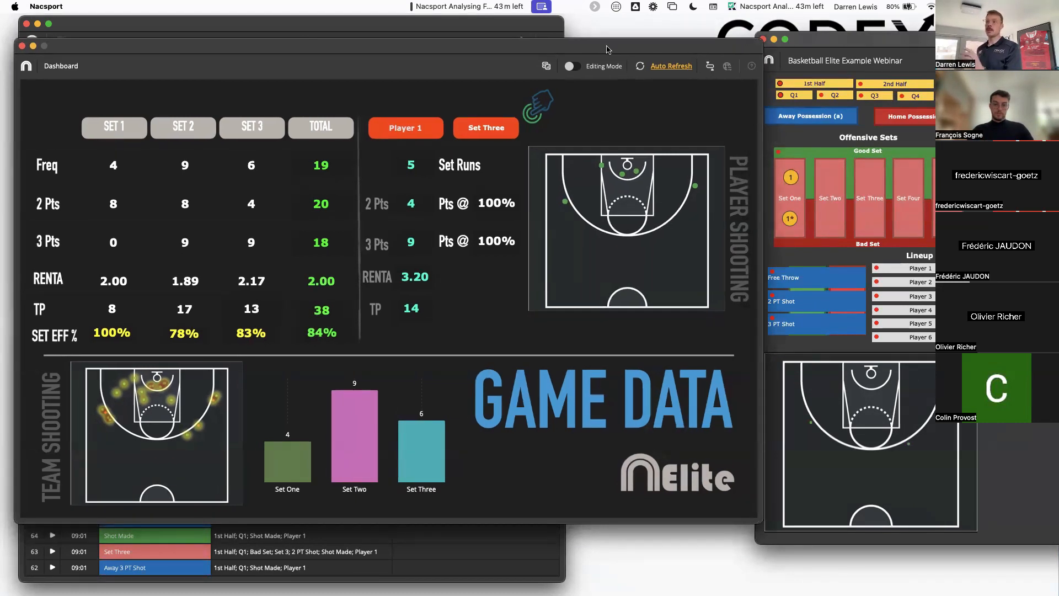
pyautogui.click(22, 45)
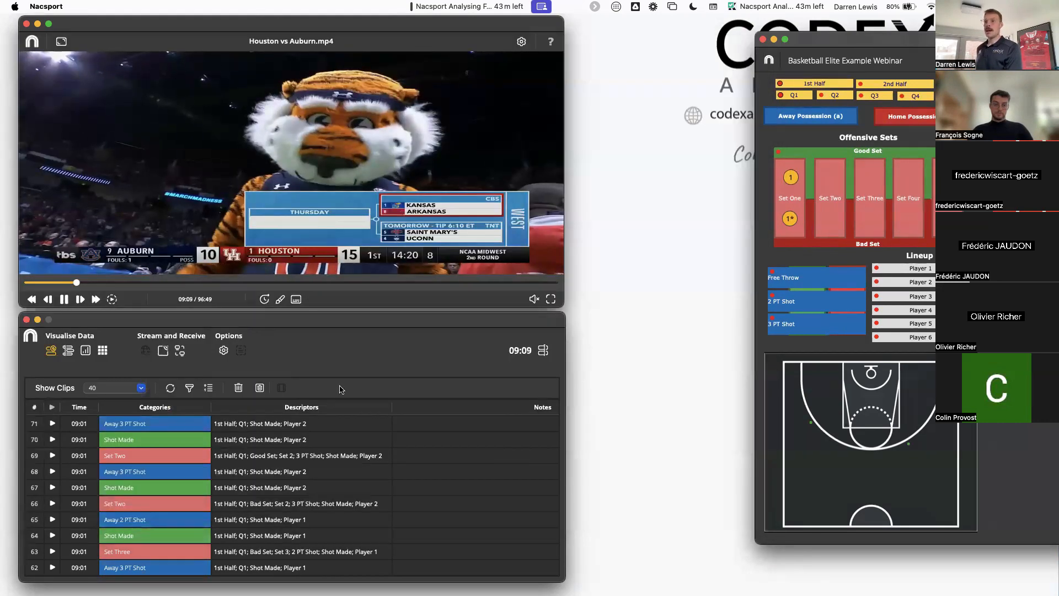
pyautogui.moveTo(342, 321); pyautogui.dragTo(344, 319)
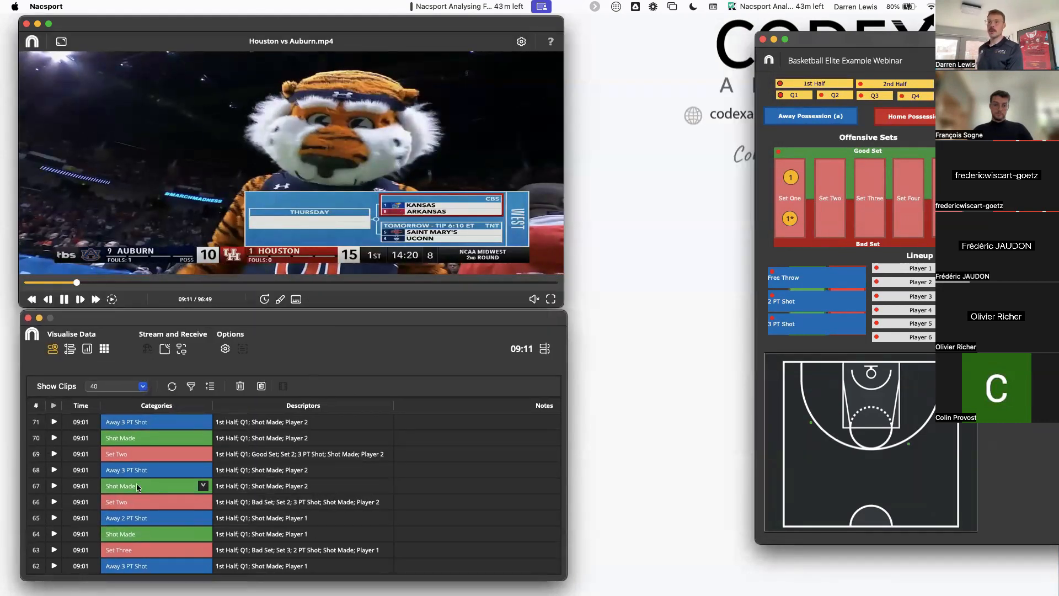
pyautogui.hscroll(1, 138, 487)
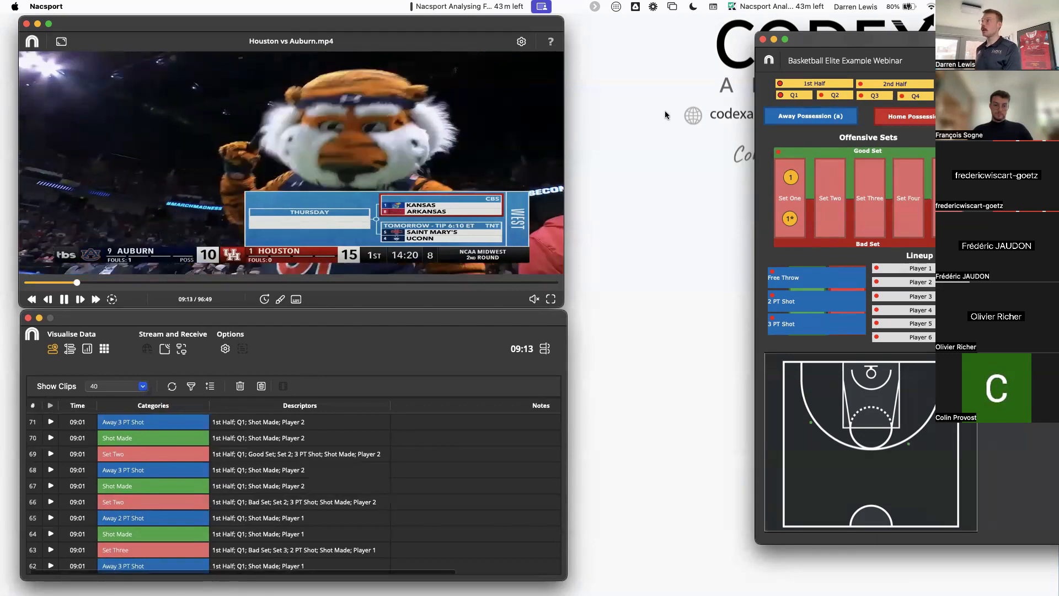
pyautogui.moveTo(876, 41); pyautogui.dragTo(695, 26)
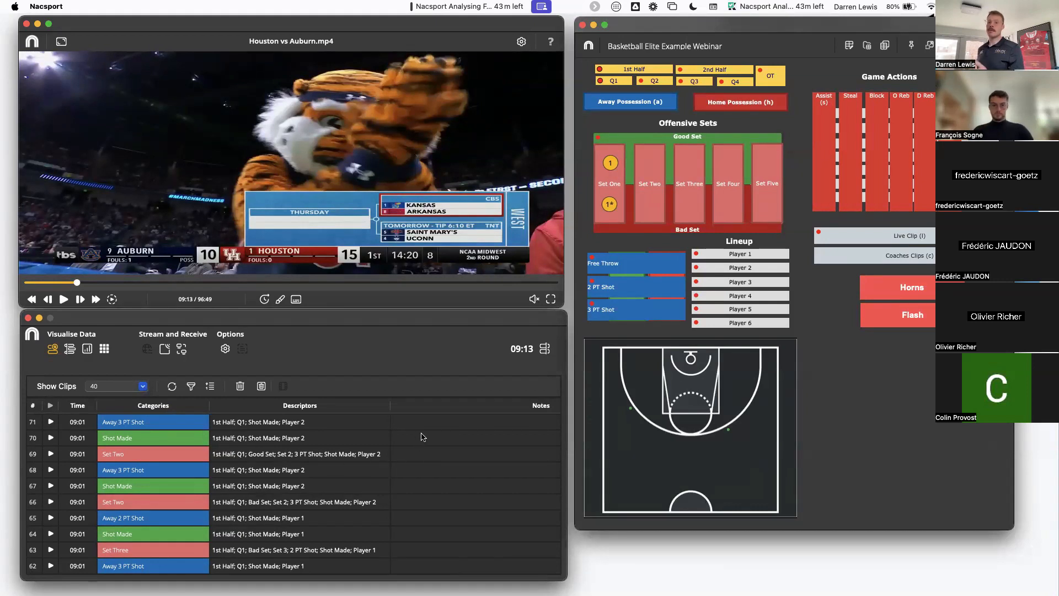
pyautogui.click(545, 350)
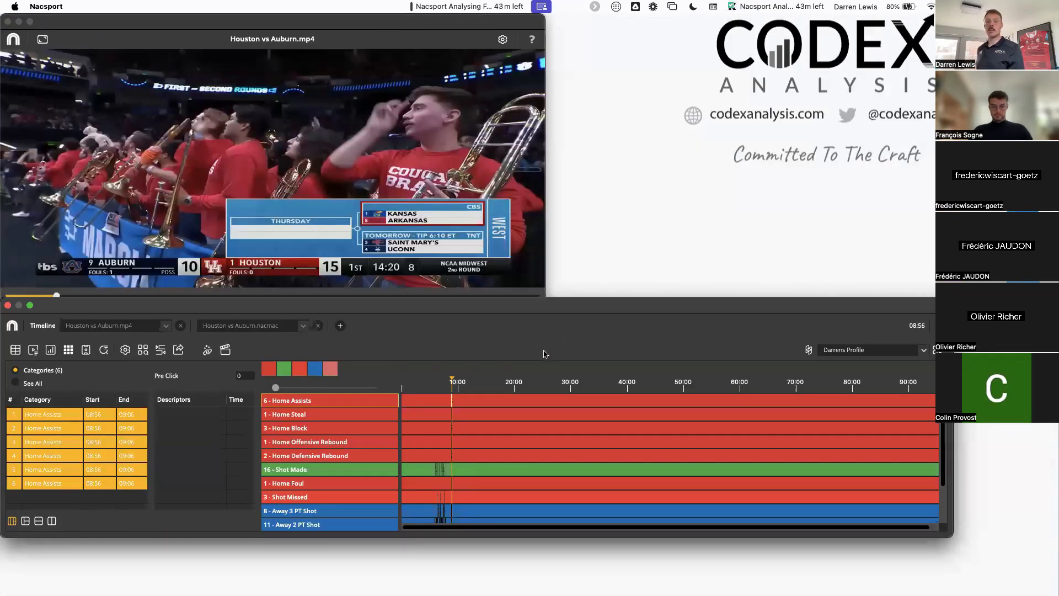
# Step: Load the Shot Made clips from the timeline, play the first one, and move the timeline window clear of the video's playback controls
pyautogui.scroll(-3, 499, 441)
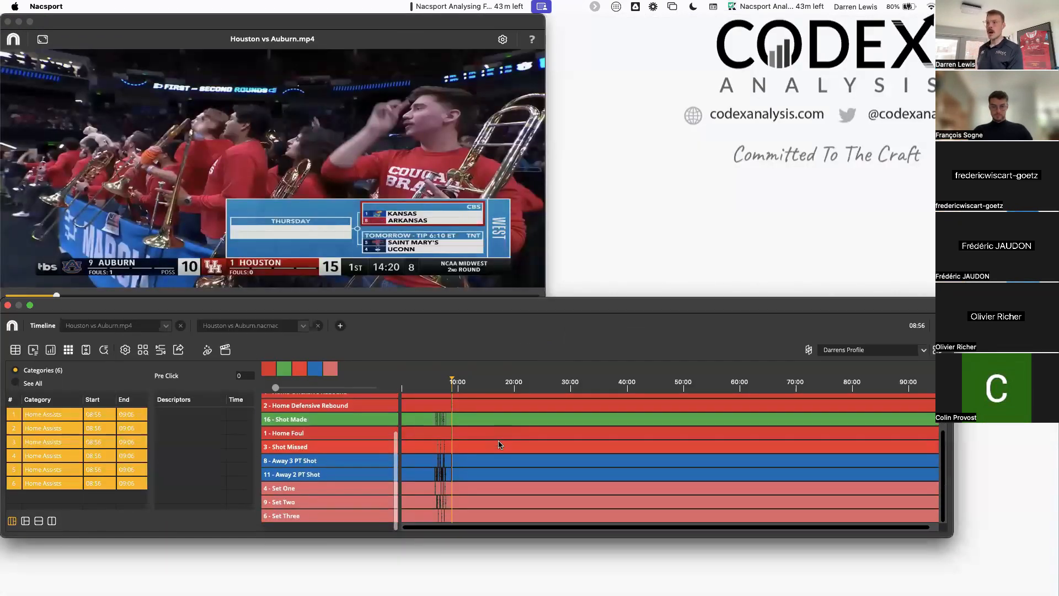
pyautogui.click(292, 423)
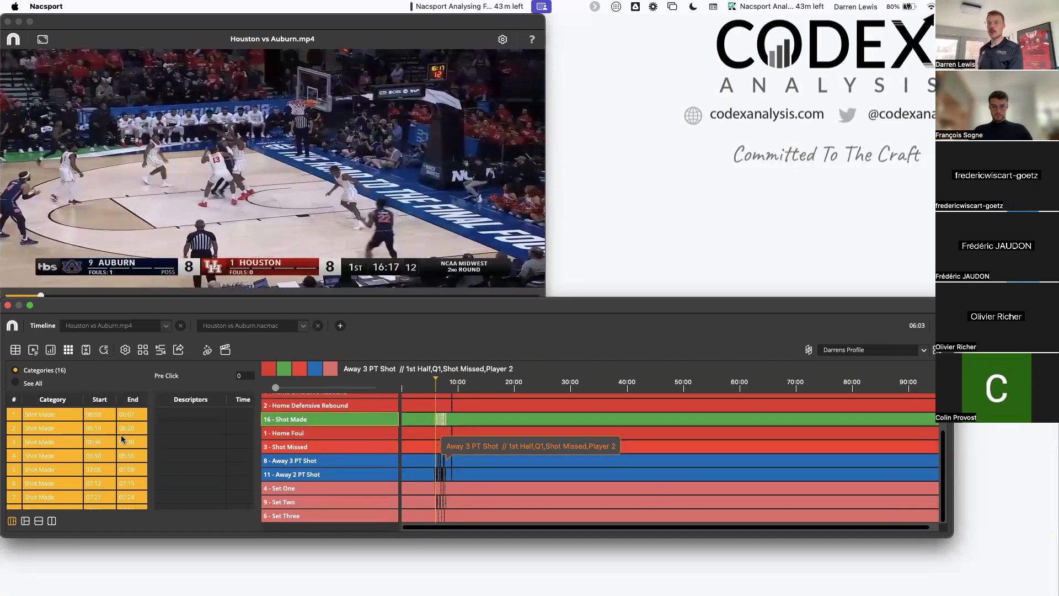
pyautogui.click(49, 417)
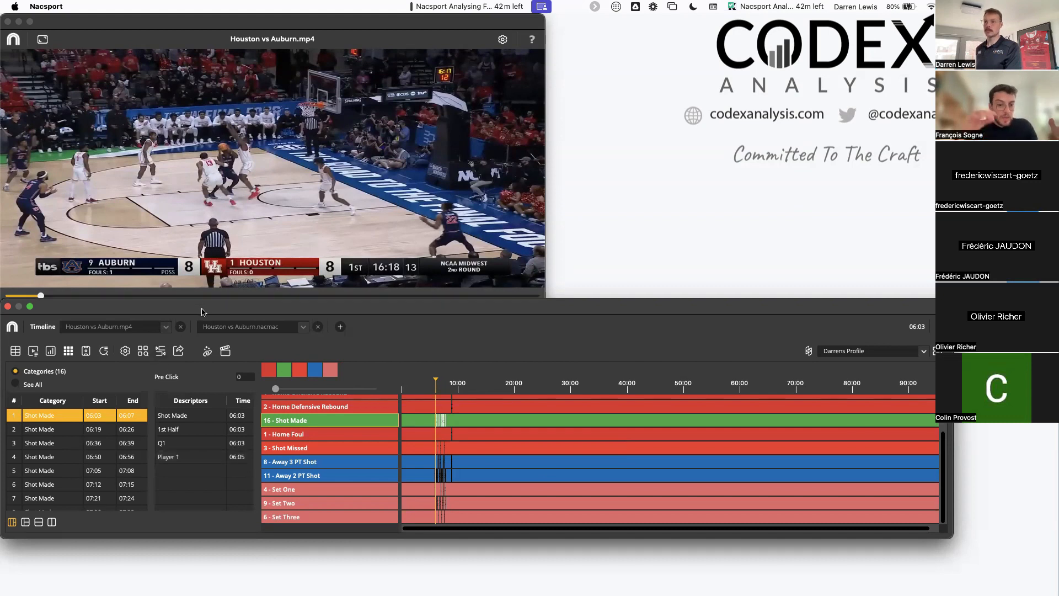
pyautogui.moveTo(204, 307); pyautogui.dragTo(201, 321)
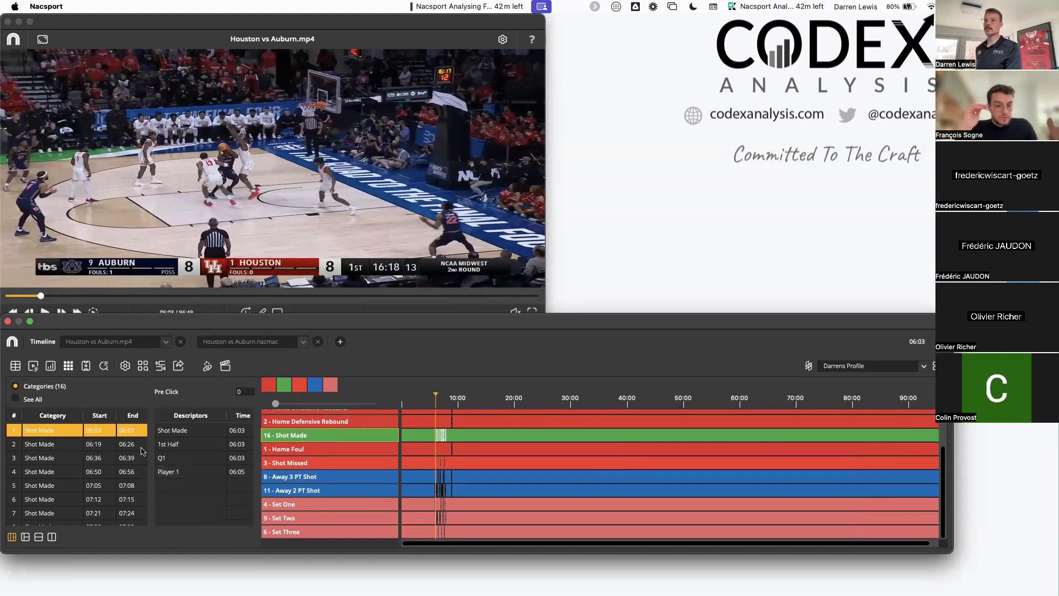
# Step: Return to the tagging template and start an Away Possession at 19:24 in the match video
pyautogui.click(16, 366)
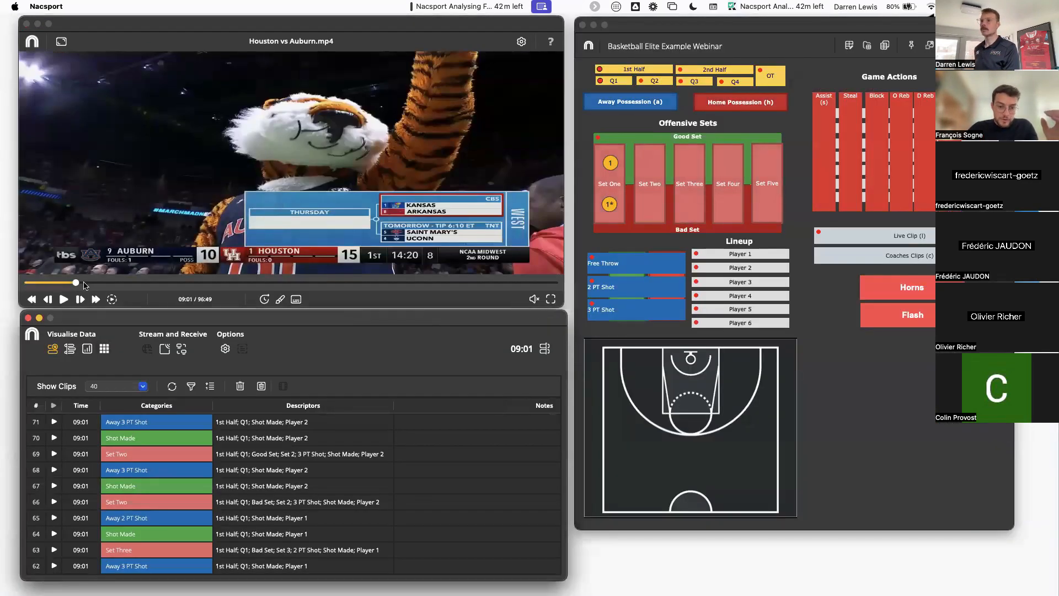
pyautogui.moveTo(78, 282); pyautogui.dragTo(133, 283)
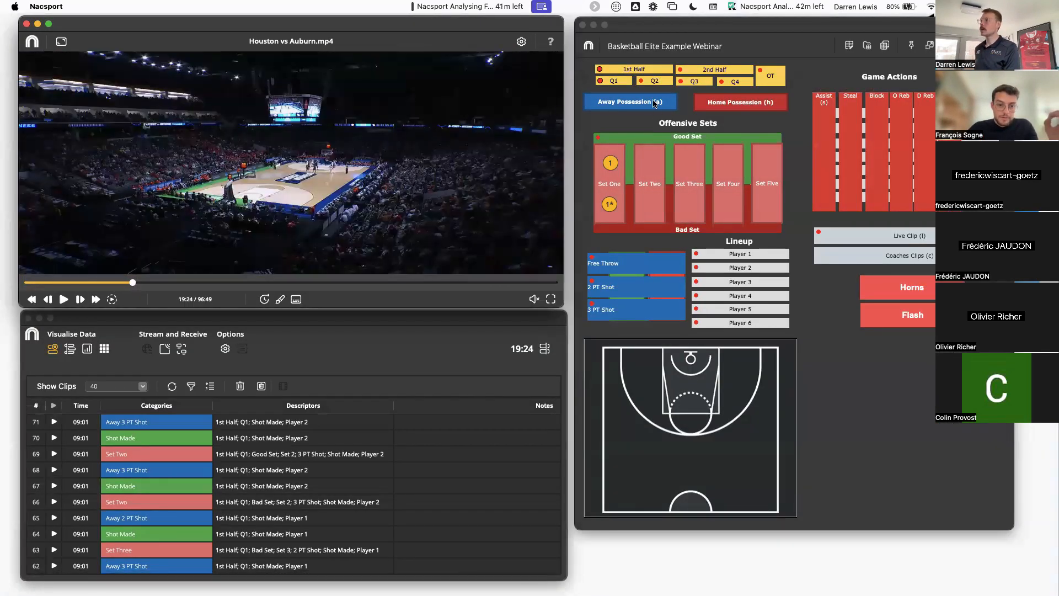
pyautogui.click(656, 104)
# Step: Add Player 1 to the running Away Possession at 26:27, and end the possession further on in the video
pyautogui.click(142, 283)
pyautogui.moveTo(143, 284); pyautogui.dragTo(171, 283)
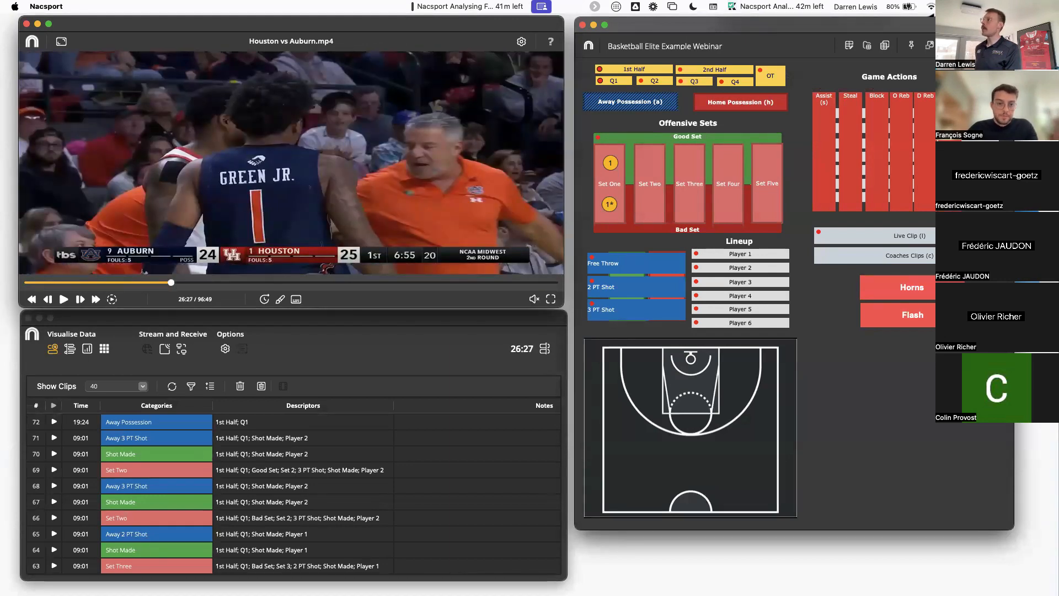
pyautogui.click(740, 253)
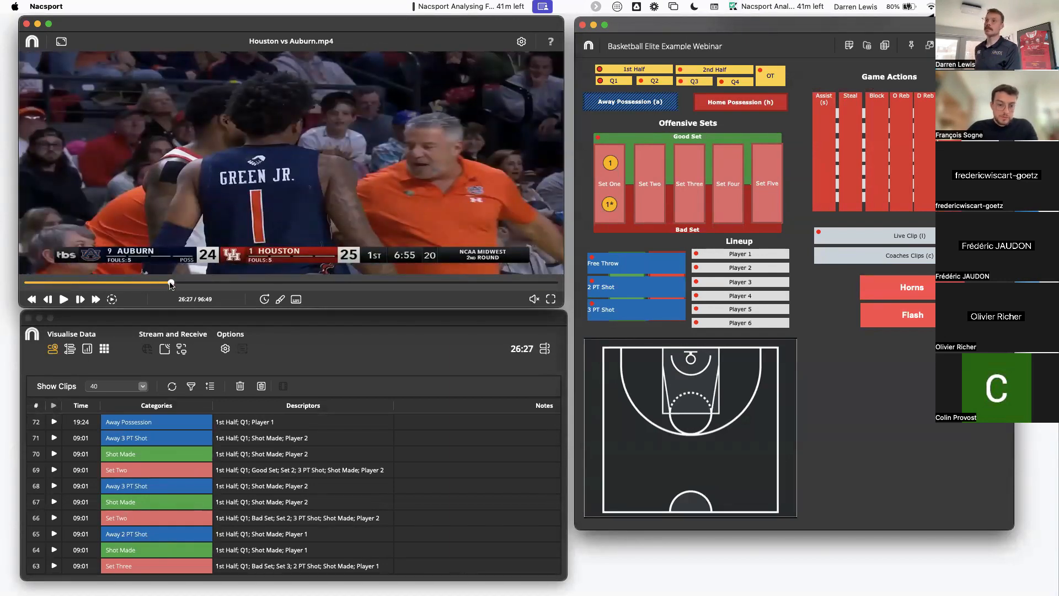
pyautogui.moveTo(171, 283); pyautogui.dragTo(185, 283)
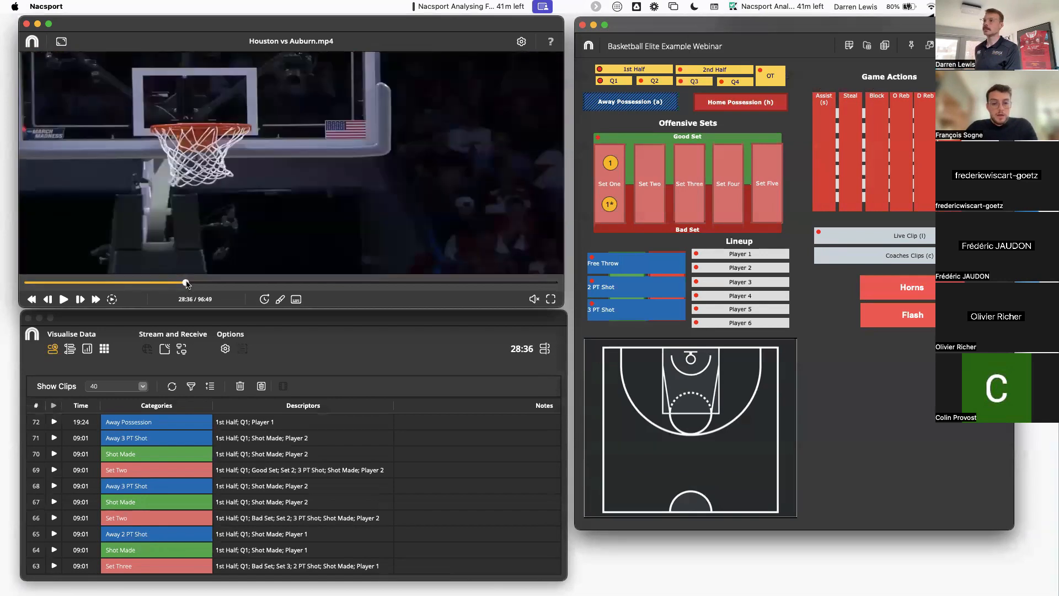
pyautogui.click(618, 104)
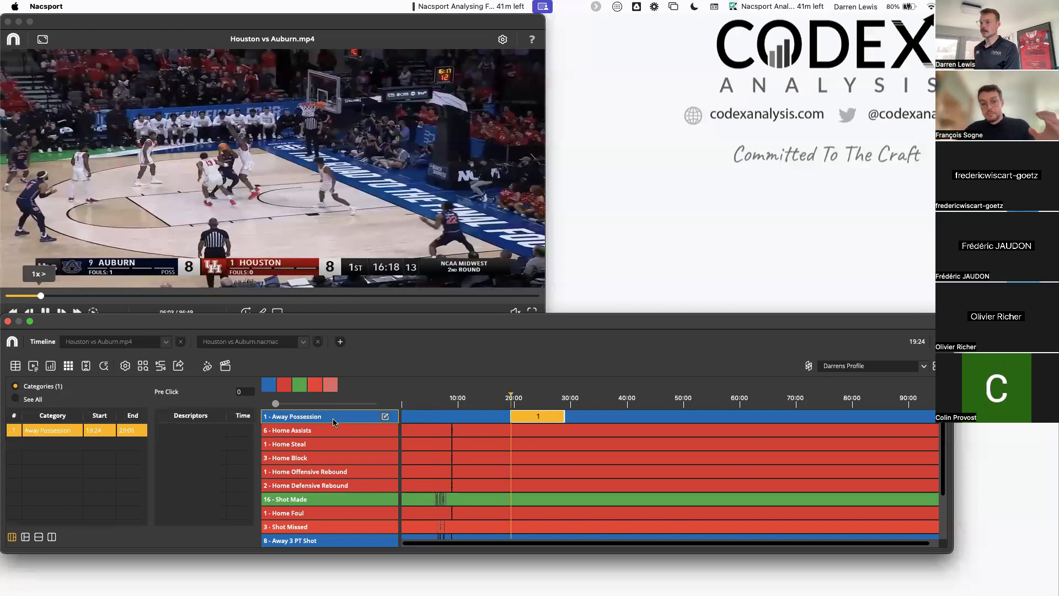
# Step: Play the Away Possession clip from its start and jump to the moment of its Player 1 descriptor, twice
pyautogui.click(37, 434)
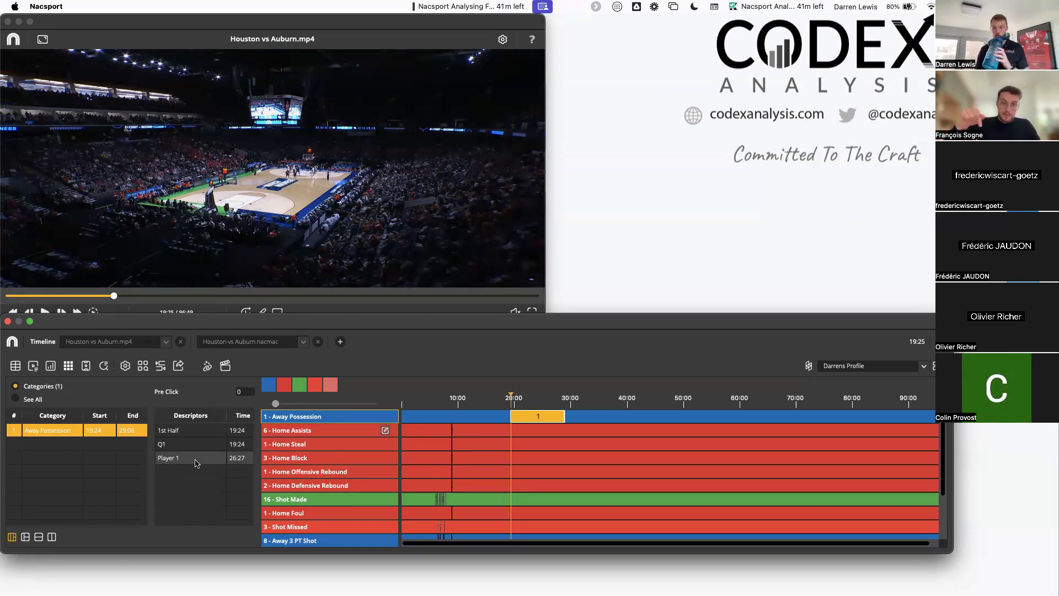
pyautogui.click(196, 462)
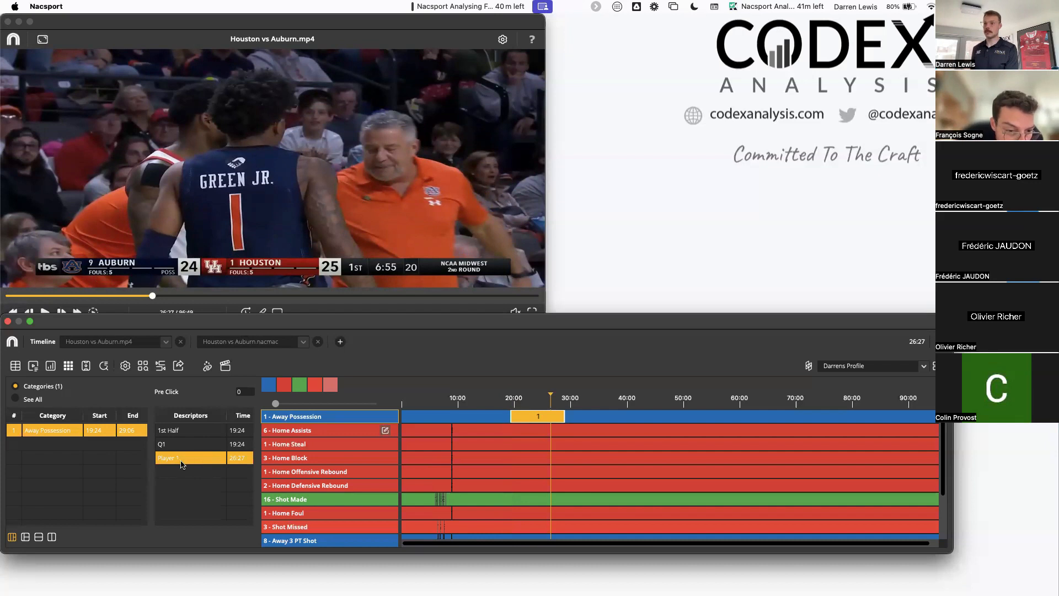
pyautogui.click(66, 434)
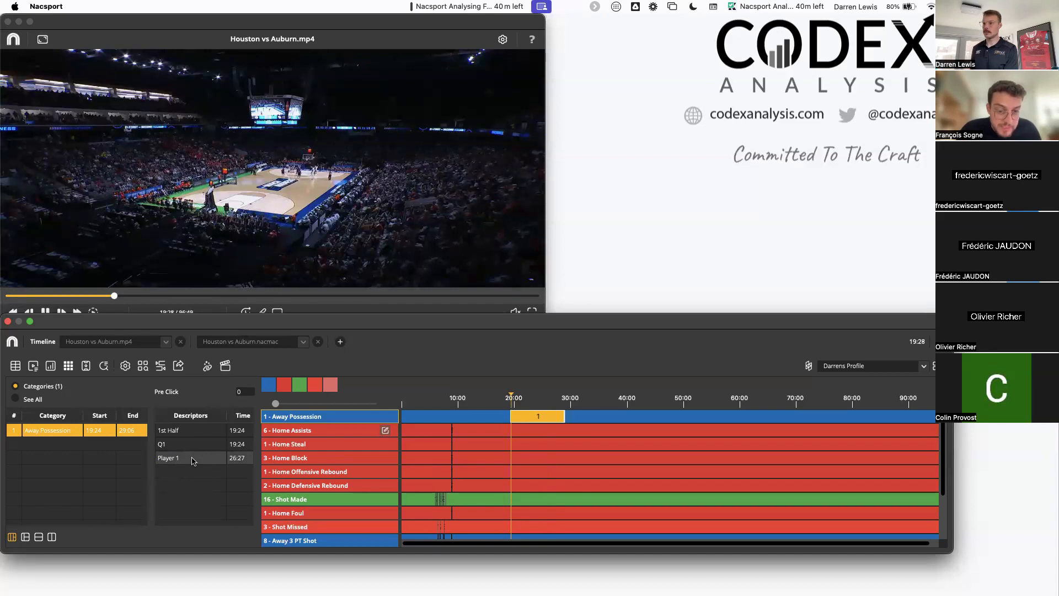
pyautogui.click(193, 461)
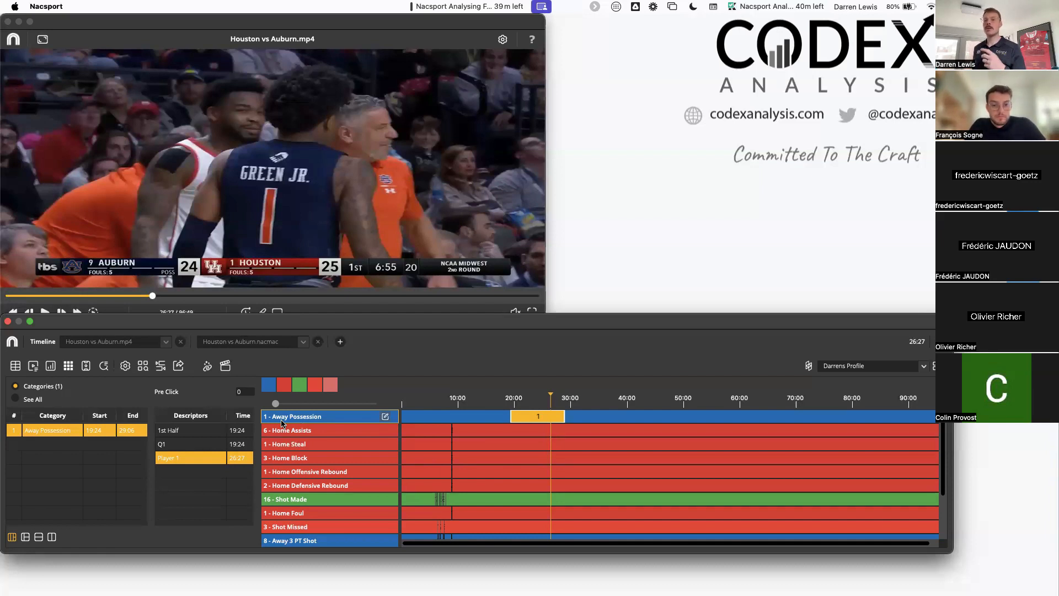
# Step: Open the court graph, place it beside the video, and plot the Set One shots on it
pyautogui.click(86, 369)
pyautogui.moveTo(540, 94); pyautogui.dragTo(708, 36)
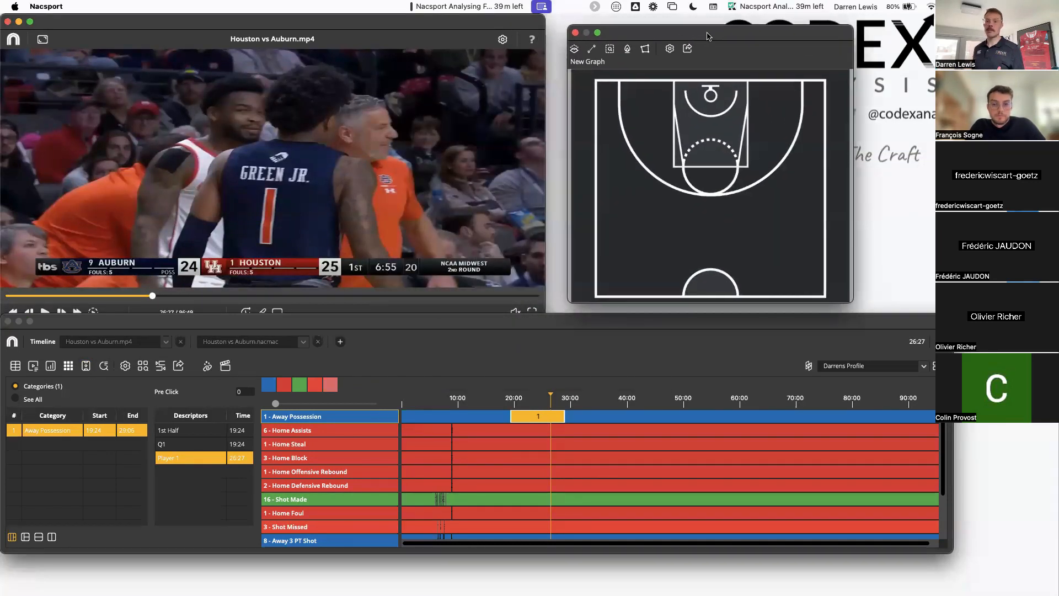
pyautogui.scroll(-5, 442, 435)
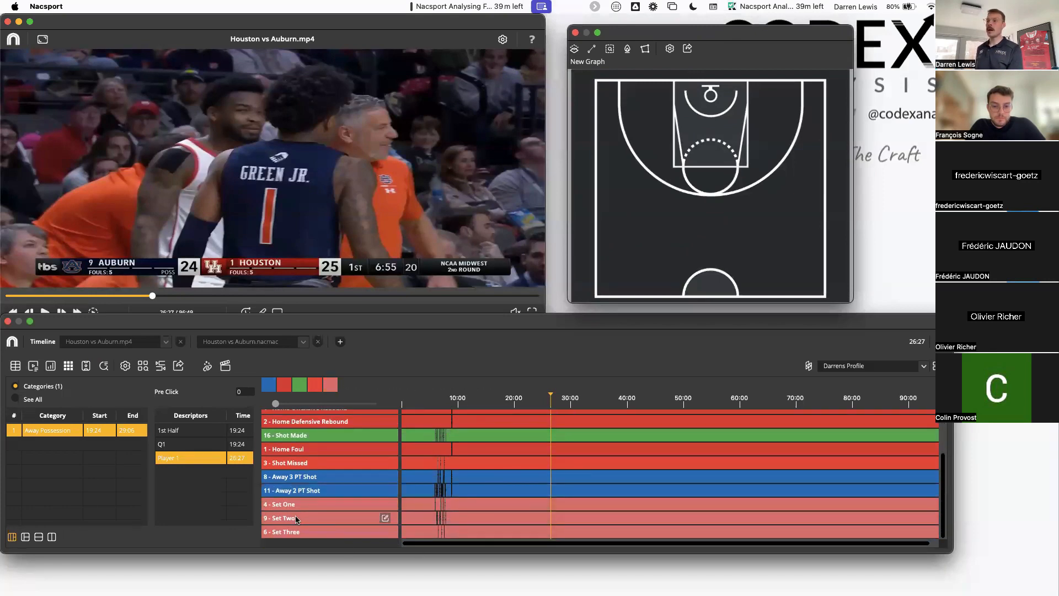
pyautogui.click(280, 505)
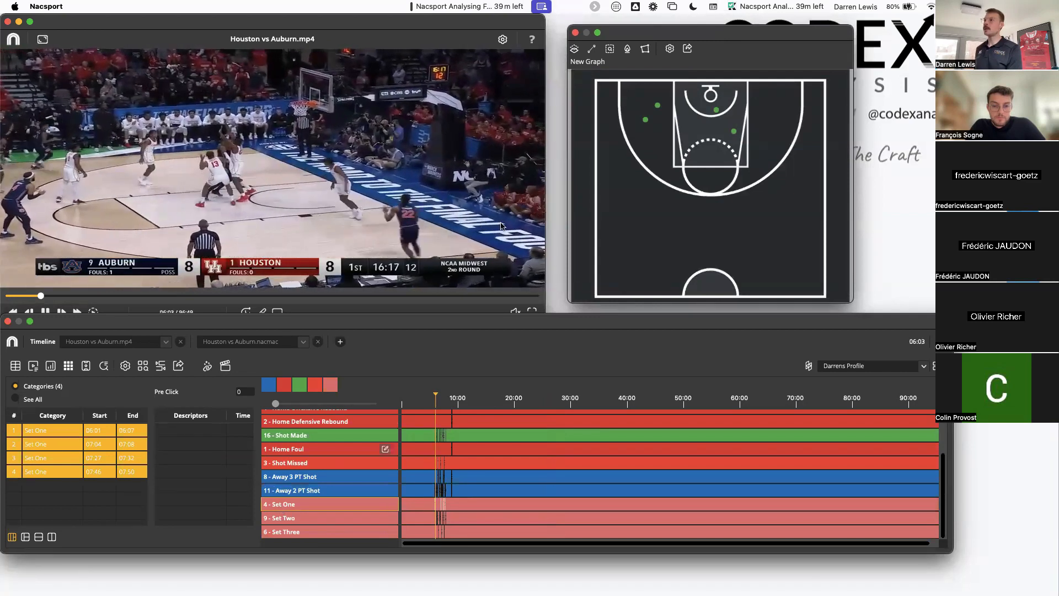
pyautogui.click(469, 216)
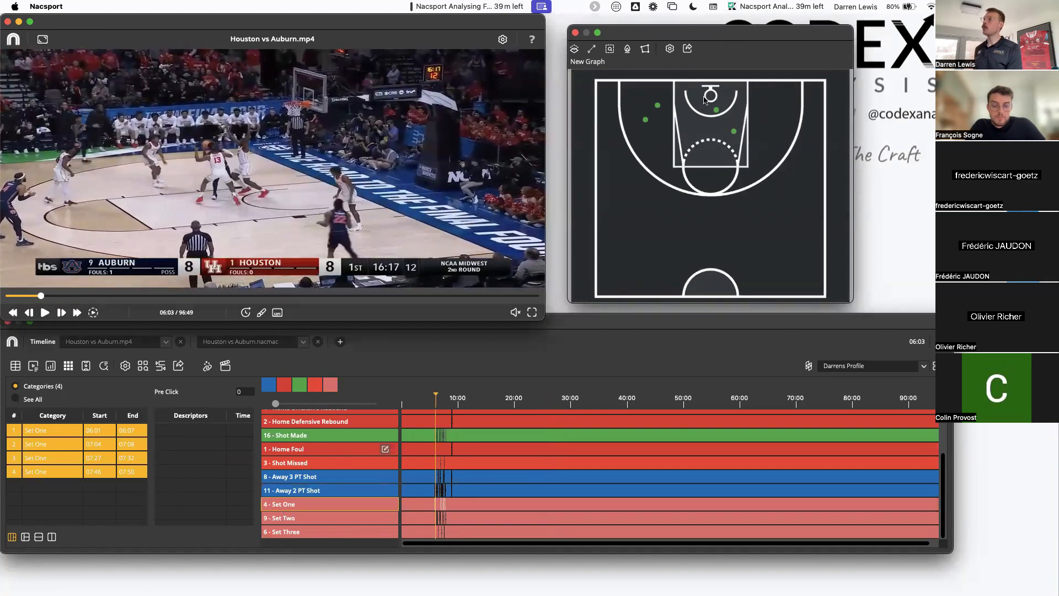
# Step: Plot all Set Two shots on the court graph and pause the video with its playback controls uncovered
pyautogui.click(306, 520)
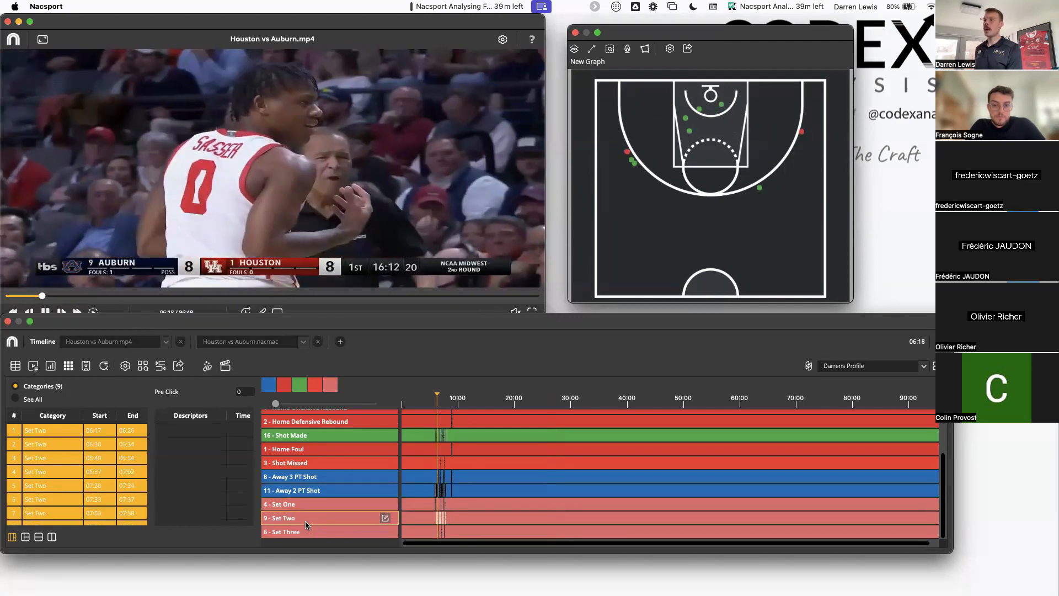
pyautogui.moveTo(374, 325); pyautogui.dragTo(373, 345)
pyautogui.press('space')
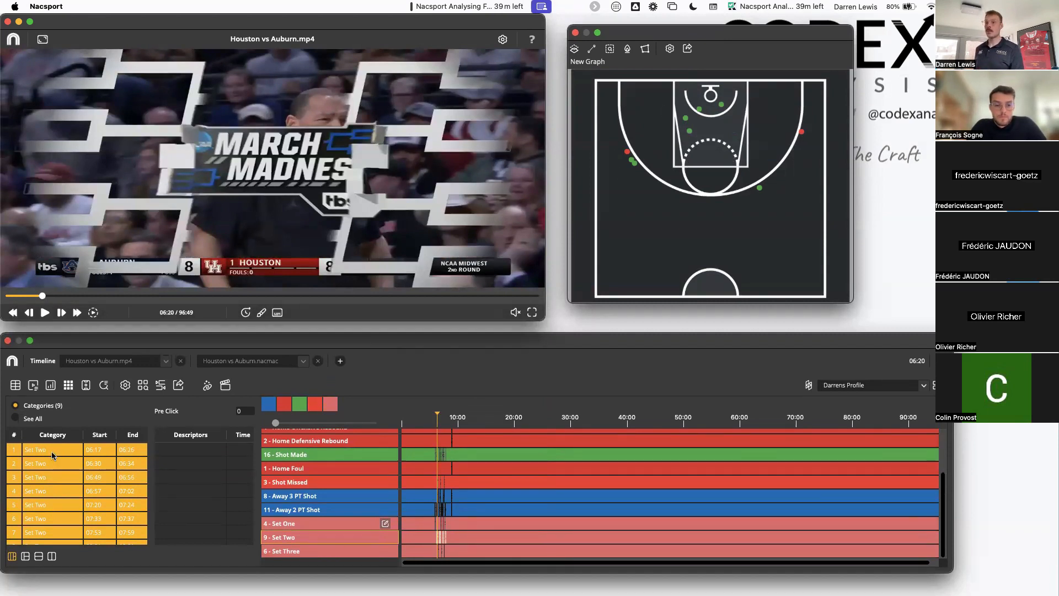
# Step: Review Set Two clips 1 to 7 one at a time, checking each clip's video, descriptors and shot location
pyautogui.click(52, 453)
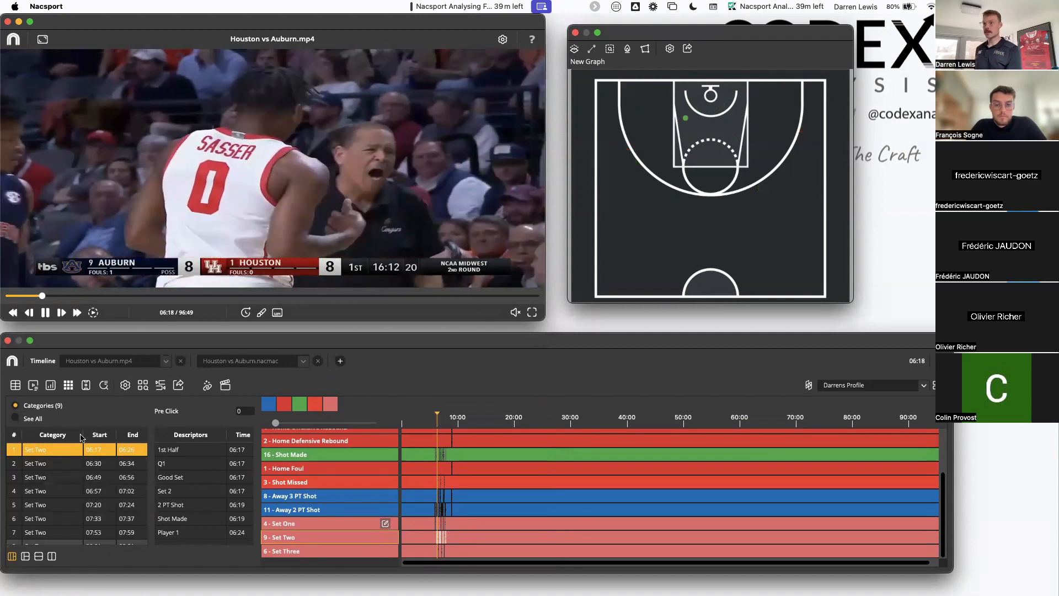
pyautogui.click(55, 463)
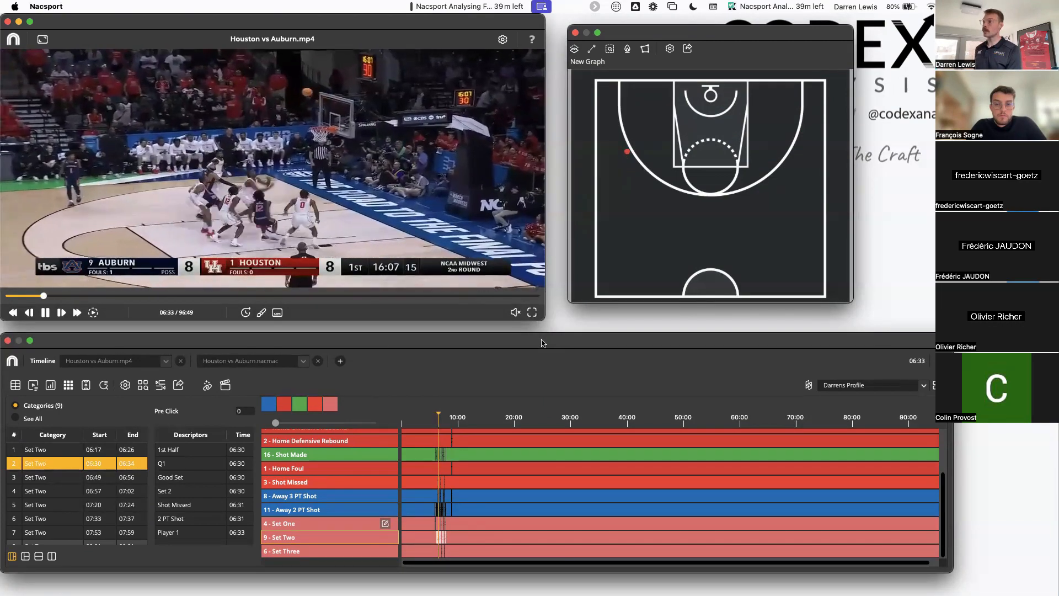
pyautogui.click(61, 476)
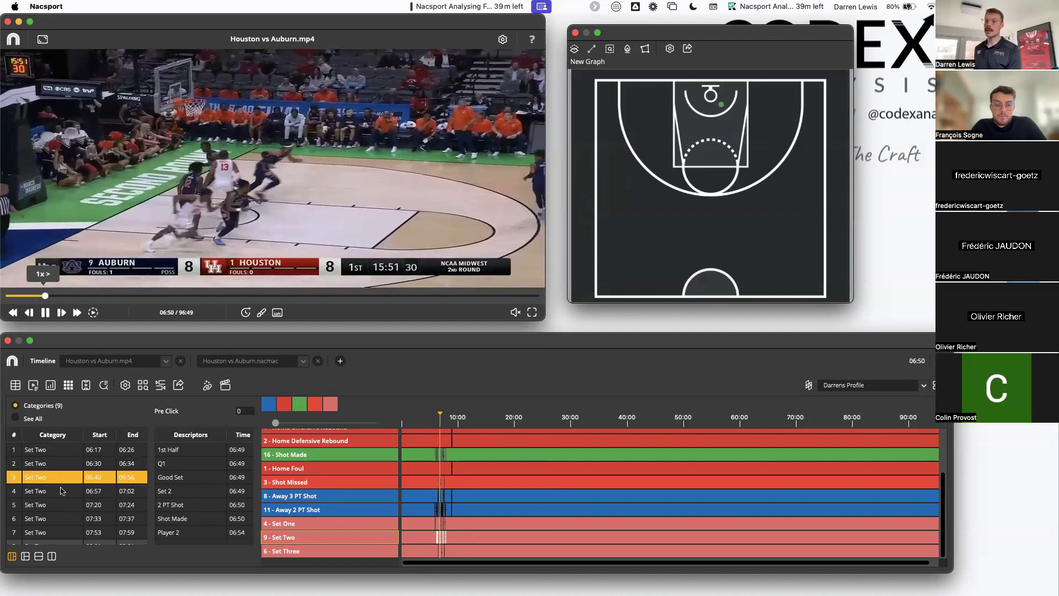
pyautogui.click(62, 490)
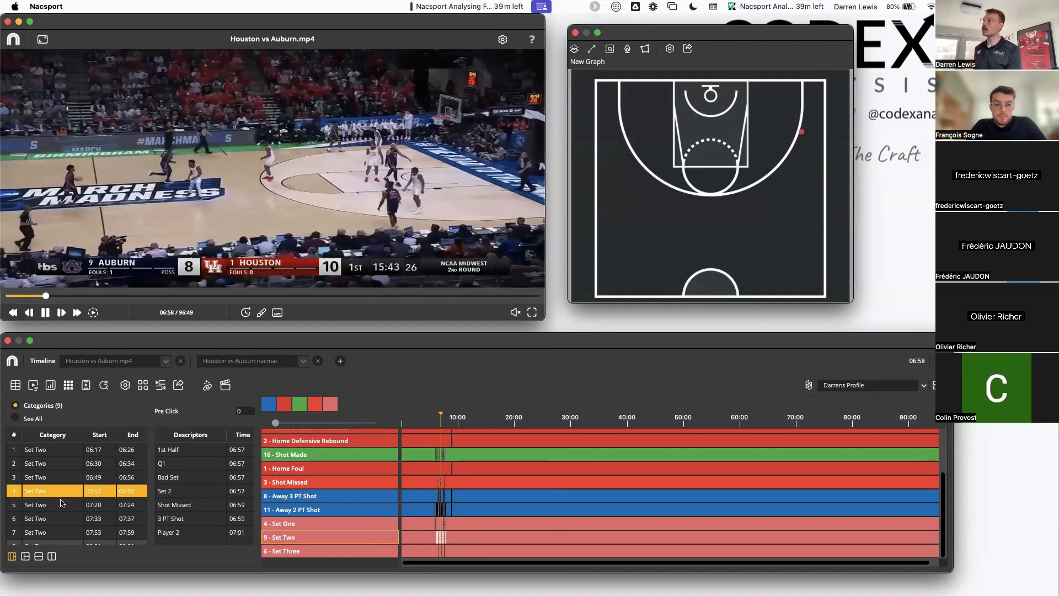
pyautogui.click(62, 506)
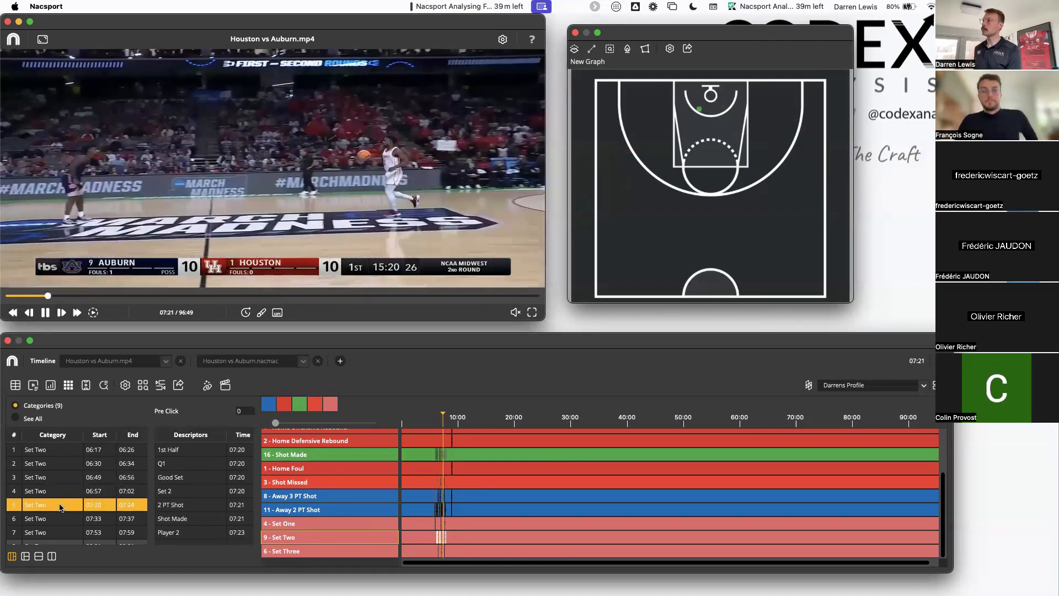
pyautogui.click(61, 518)
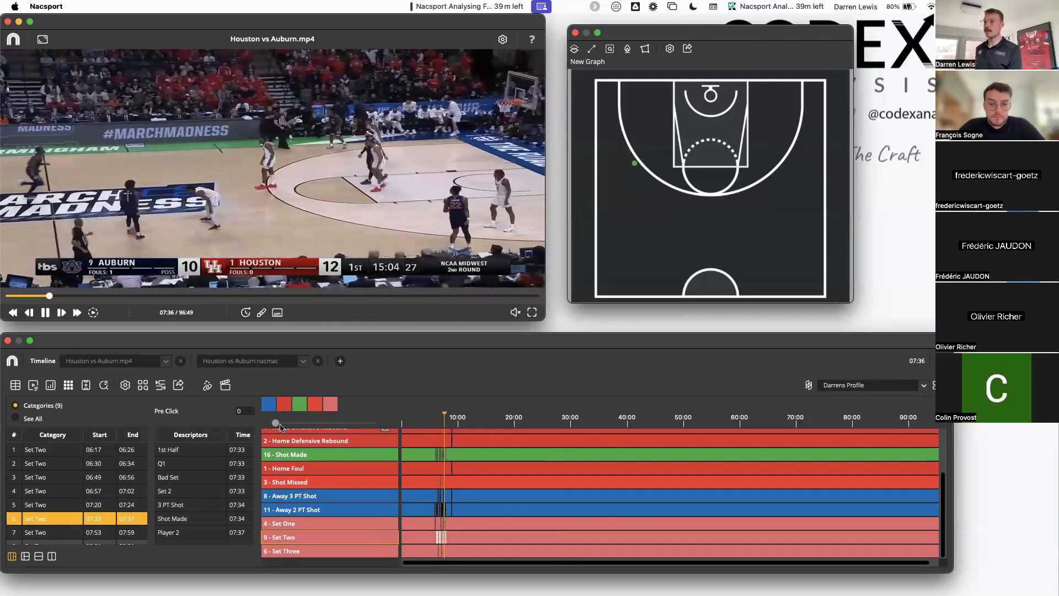
pyautogui.moveTo(276, 423); pyautogui.dragTo(367, 426)
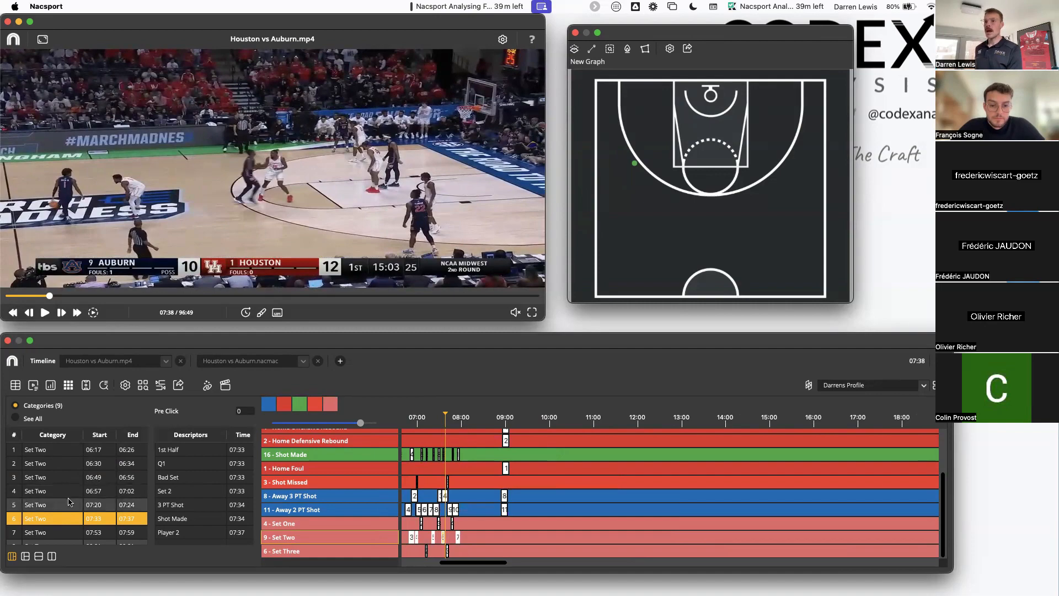
pyautogui.scroll(-1, 49, 513)
pyautogui.click(49, 514)
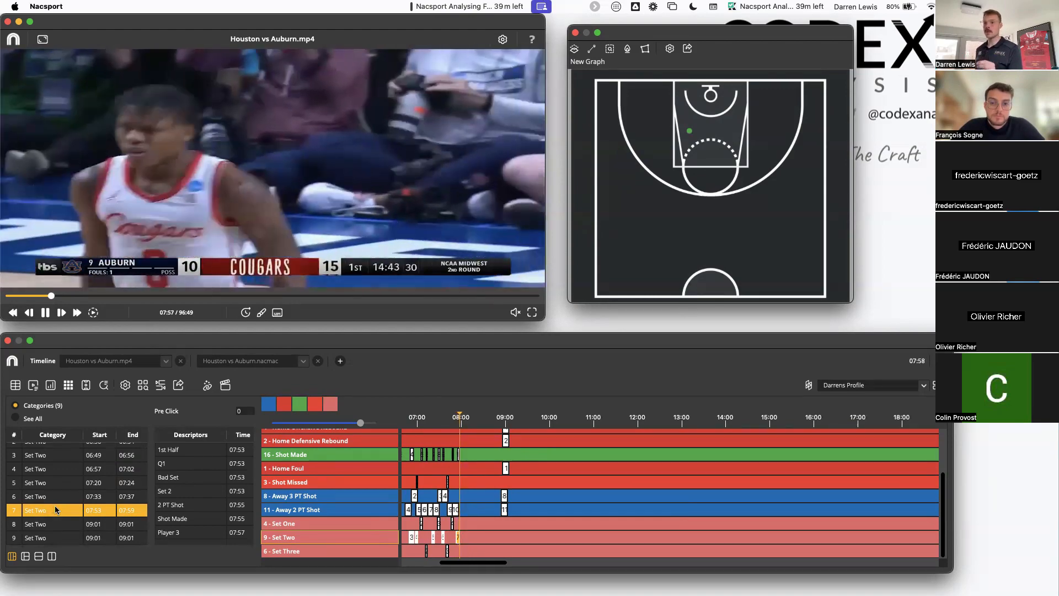
# Step: Select all Set Two clips again, restore the full-match timeline scale, and pause the playback
pyautogui.click(309, 539)
pyautogui.doubleClick(309, 538)
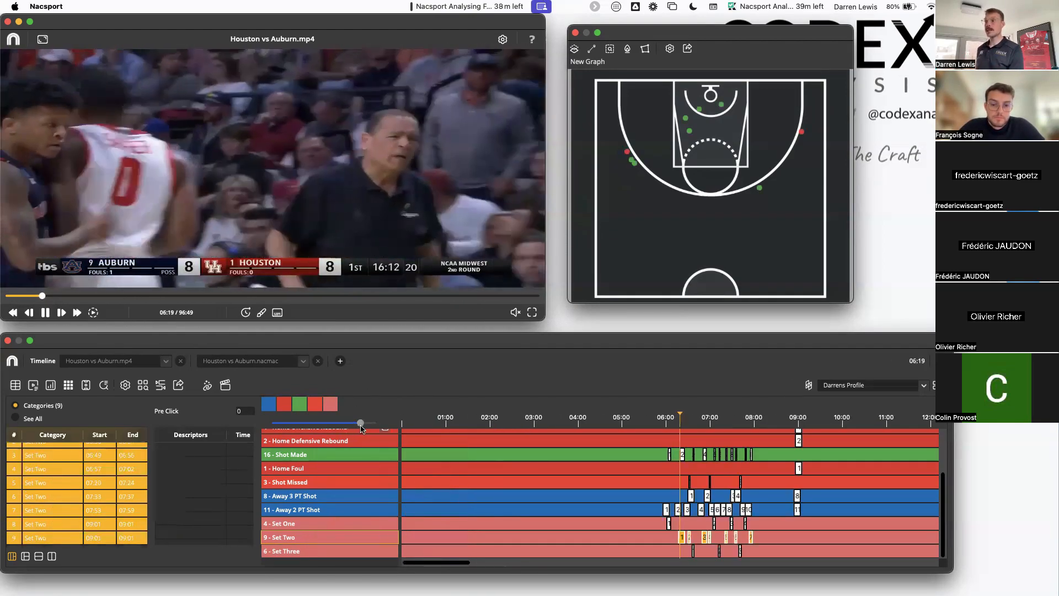
pyautogui.moveTo(361, 429); pyautogui.dragTo(275, 424)
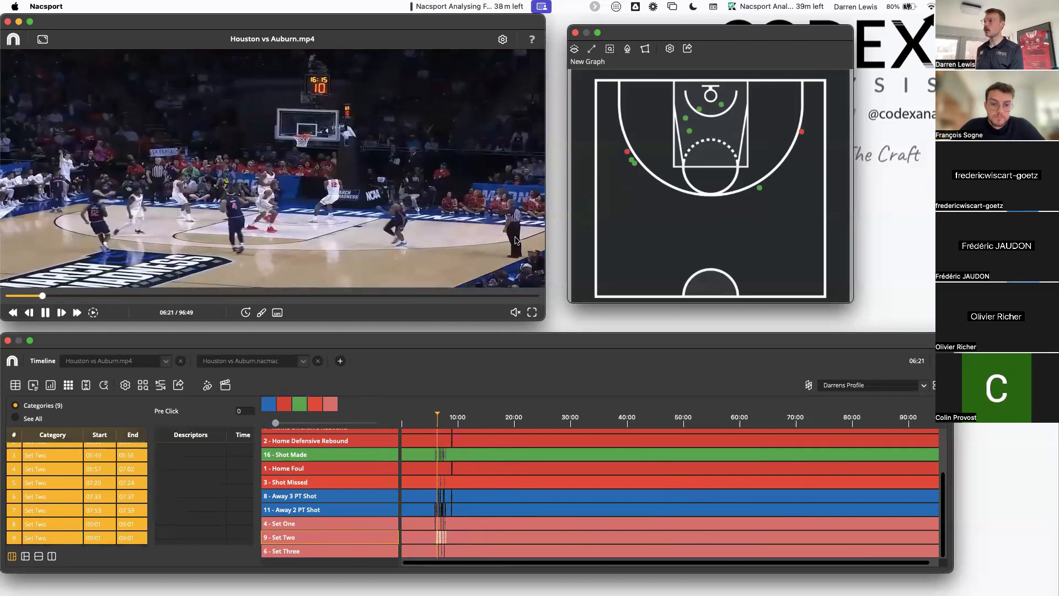
pyautogui.click(45, 312)
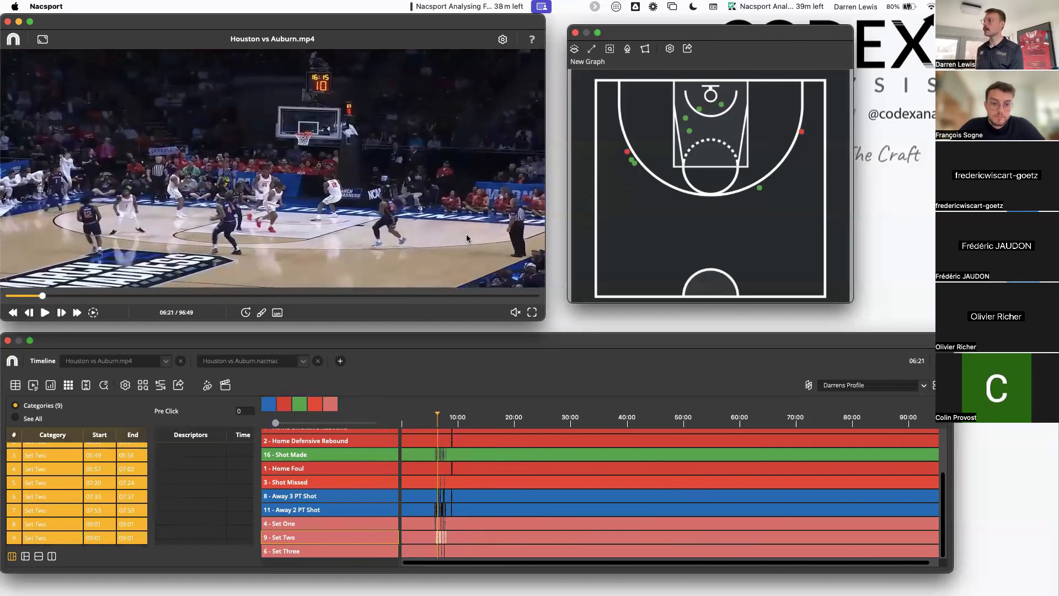
# Step: Create a heat map of the Set Two shots on the court graph and delete it again
pyautogui.click(627, 48)
pyautogui.click(647, 57)
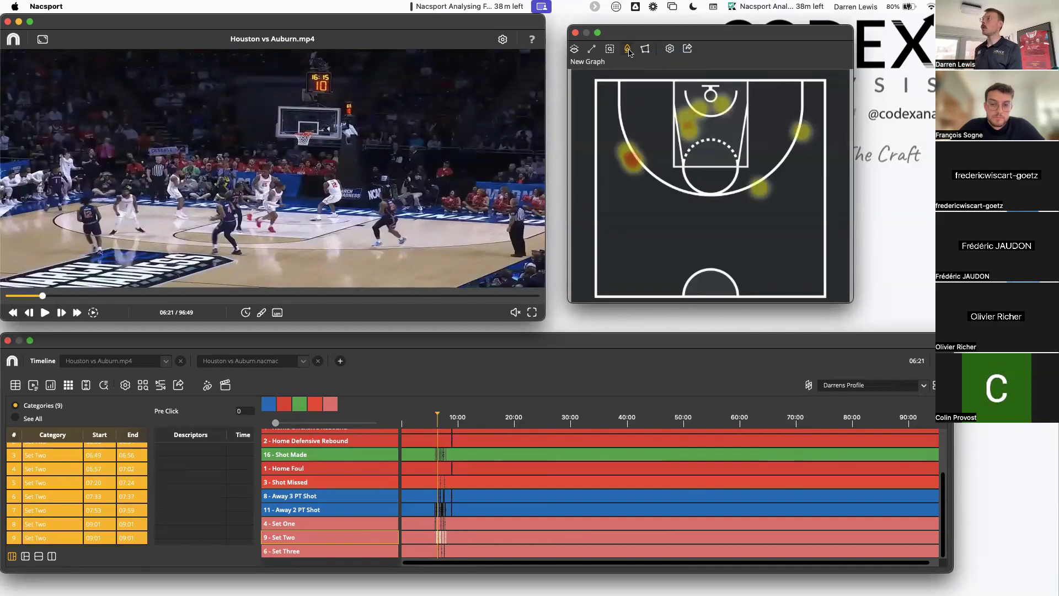
pyautogui.click(628, 50)
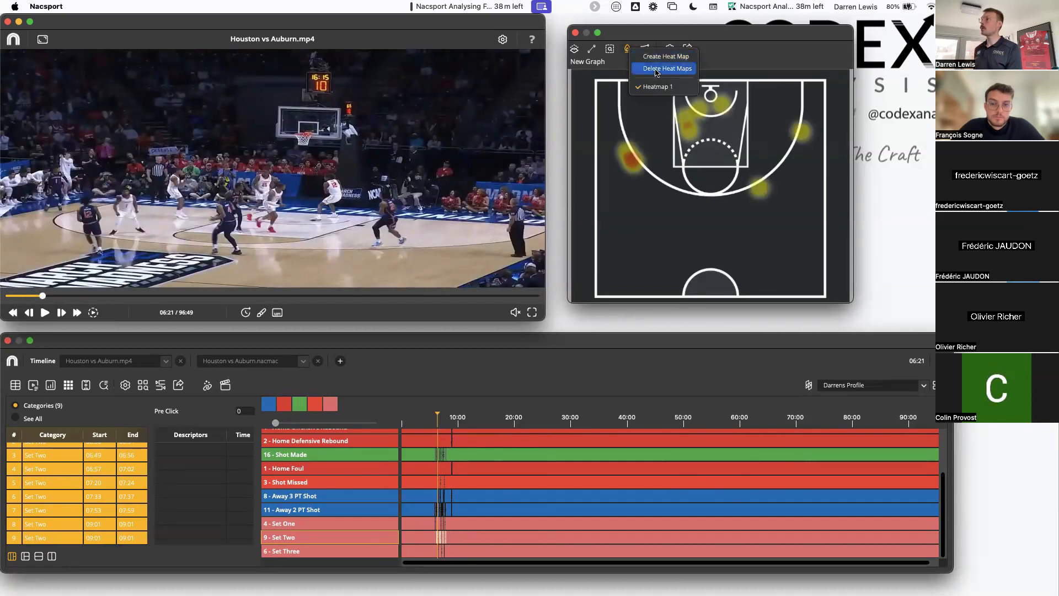
pyautogui.click(657, 70)
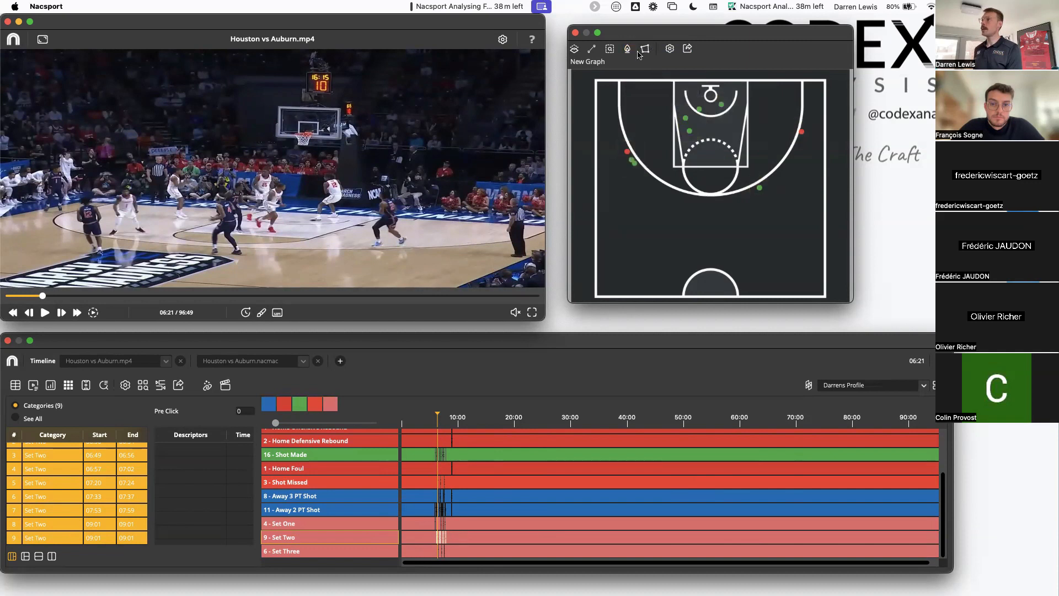
# Step: Outline the area covered by the Set Two shots as a polygon on the court graph
pyautogui.click(645, 50)
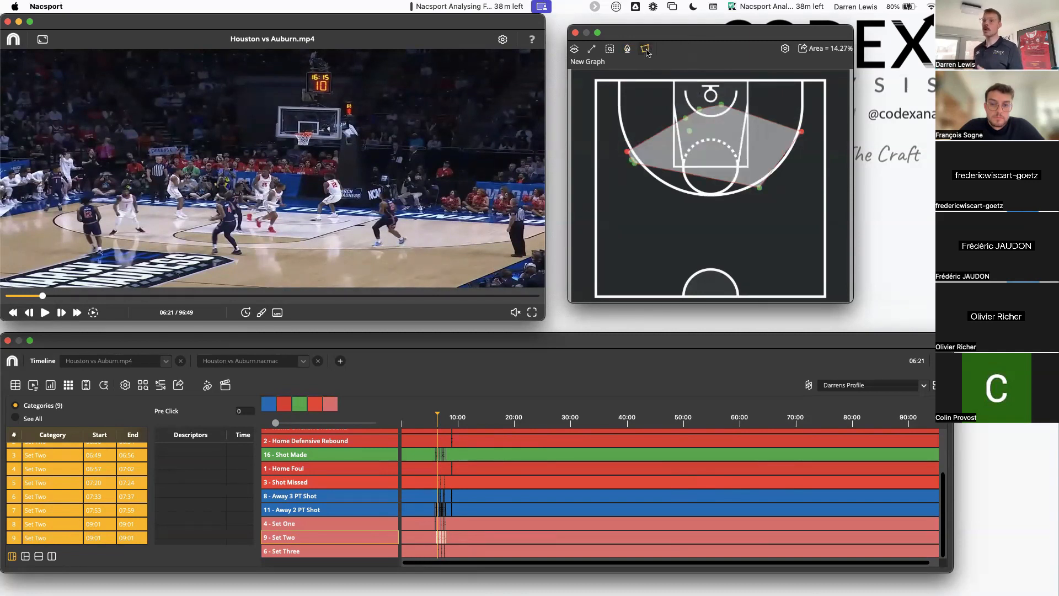
# Step: Remove the area polygon from the court graph and shift the graph window slightly away from the video
pyautogui.click(645, 50)
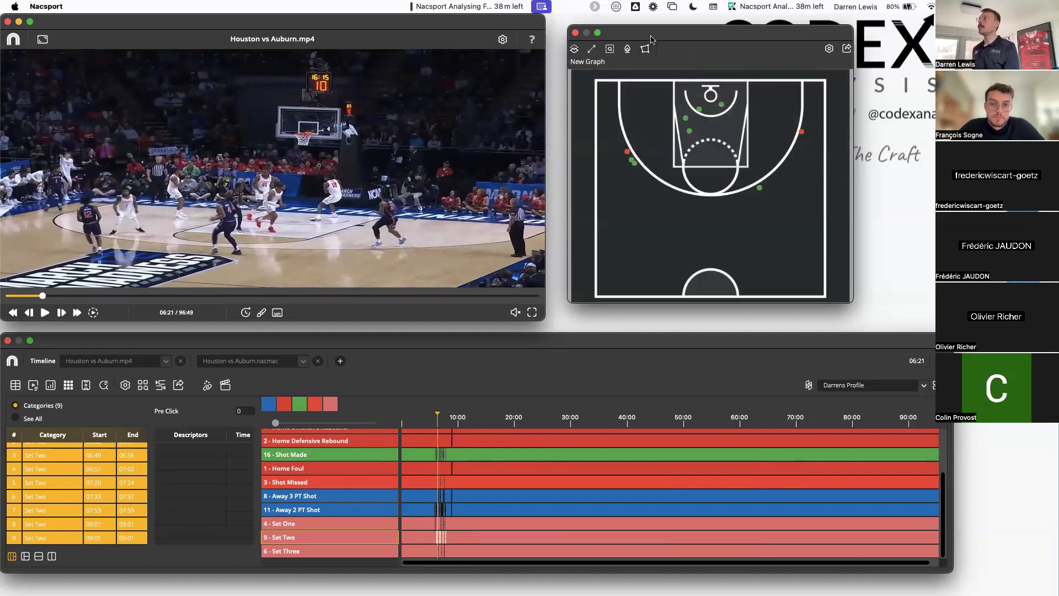
pyautogui.moveTo(664, 42); pyautogui.dragTo(686, 42)
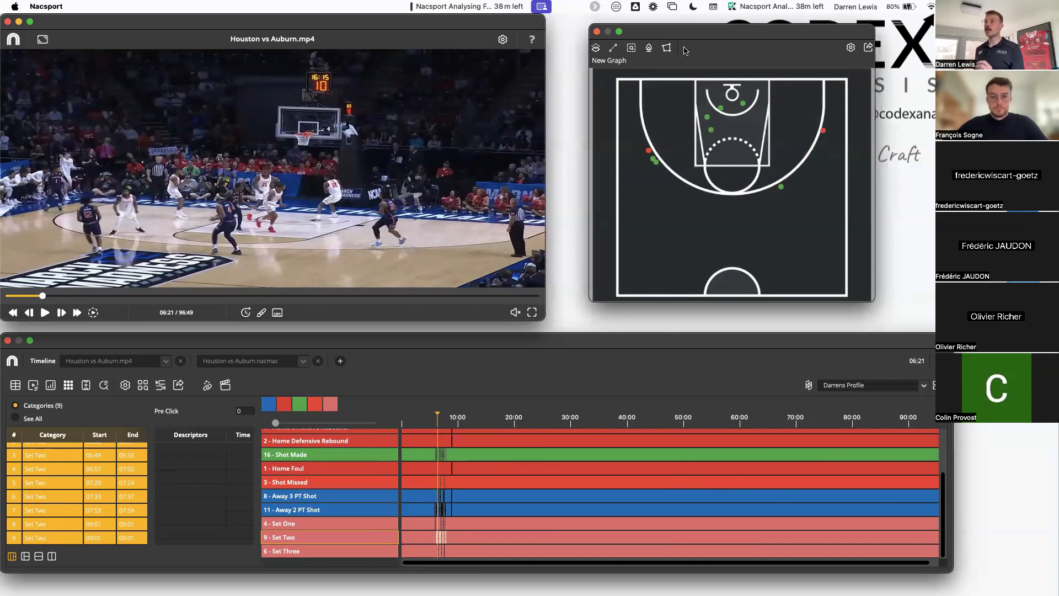
# Step: Enlarge the court graph, run an area search over the key, look through the matching clips, and pause the playback
pyautogui.click(632, 49)
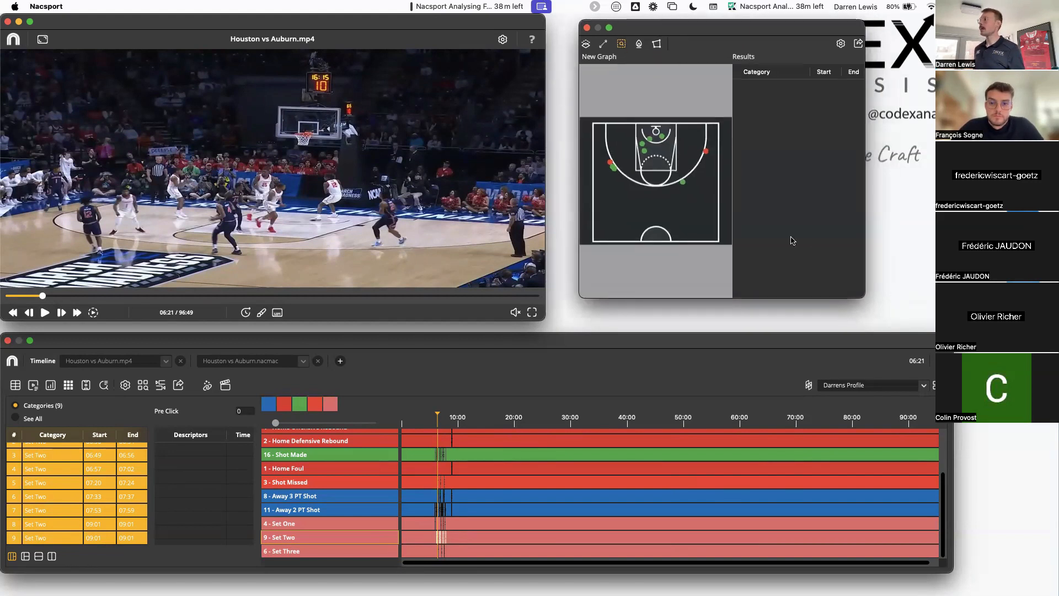
pyautogui.moveTo(863, 297); pyautogui.dragTo(958, 360)
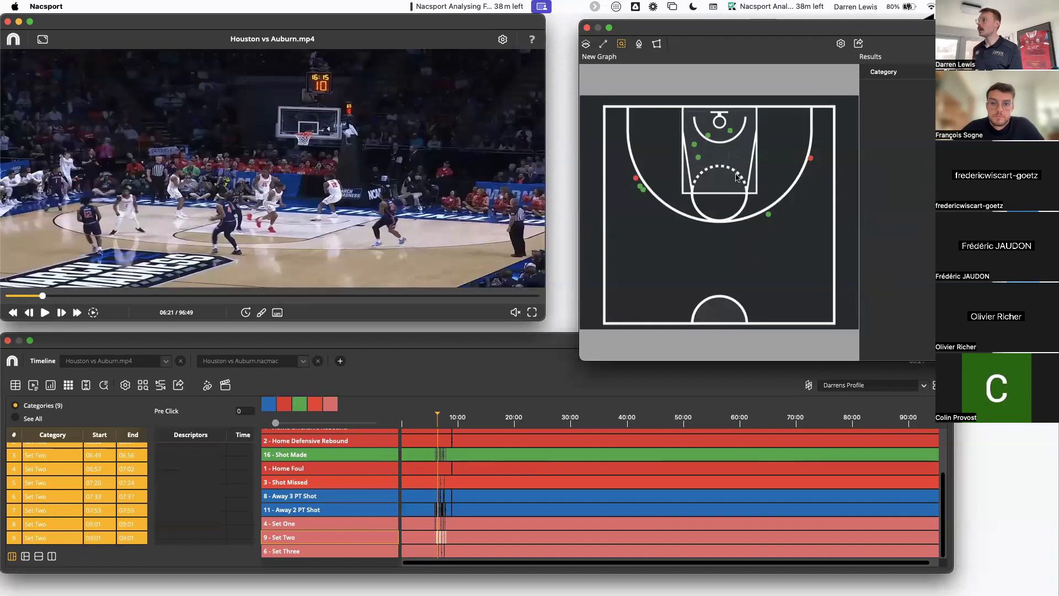
pyautogui.click(756, 193)
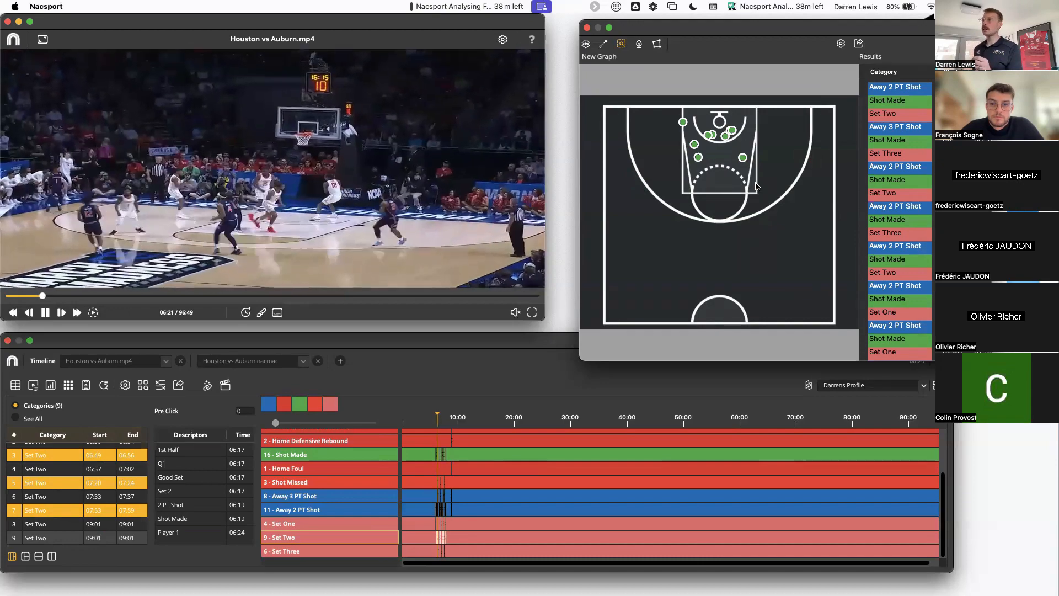
pyautogui.scroll(-3, 887, 330)
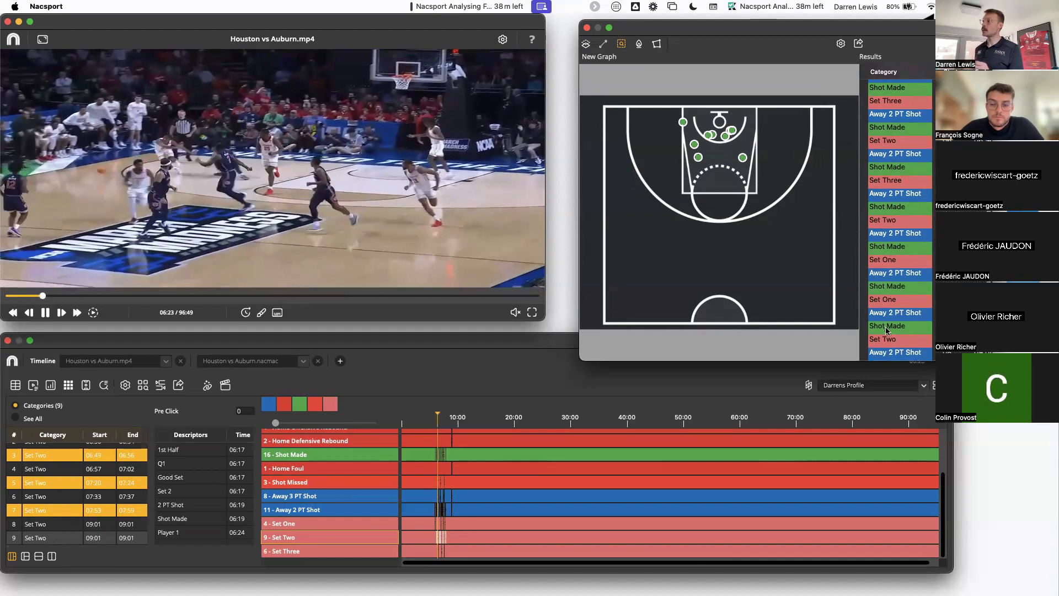
pyautogui.scroll(-2, 887, 330)
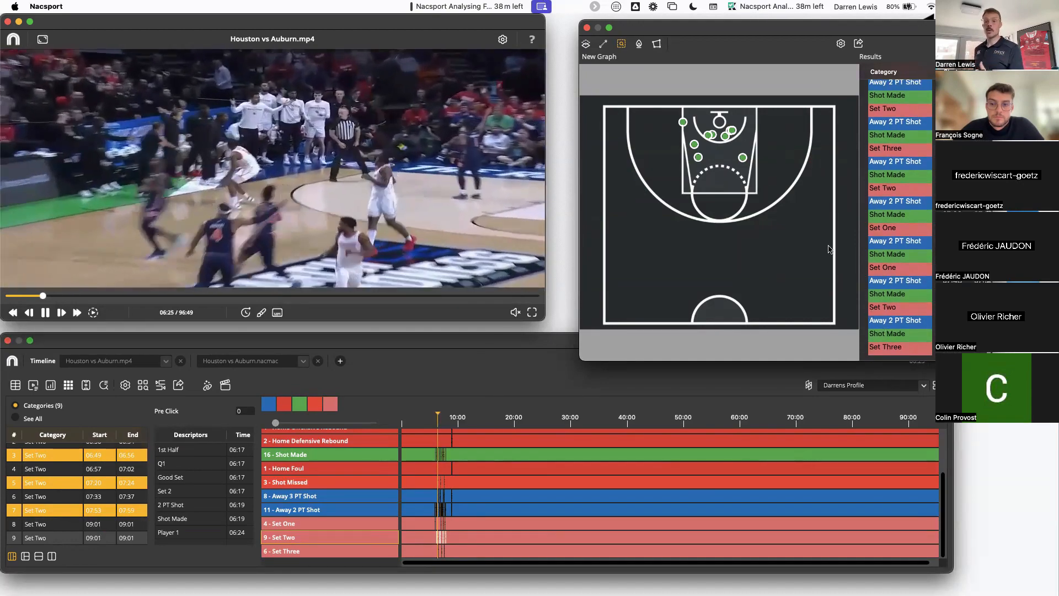
pyautogui.press('space')
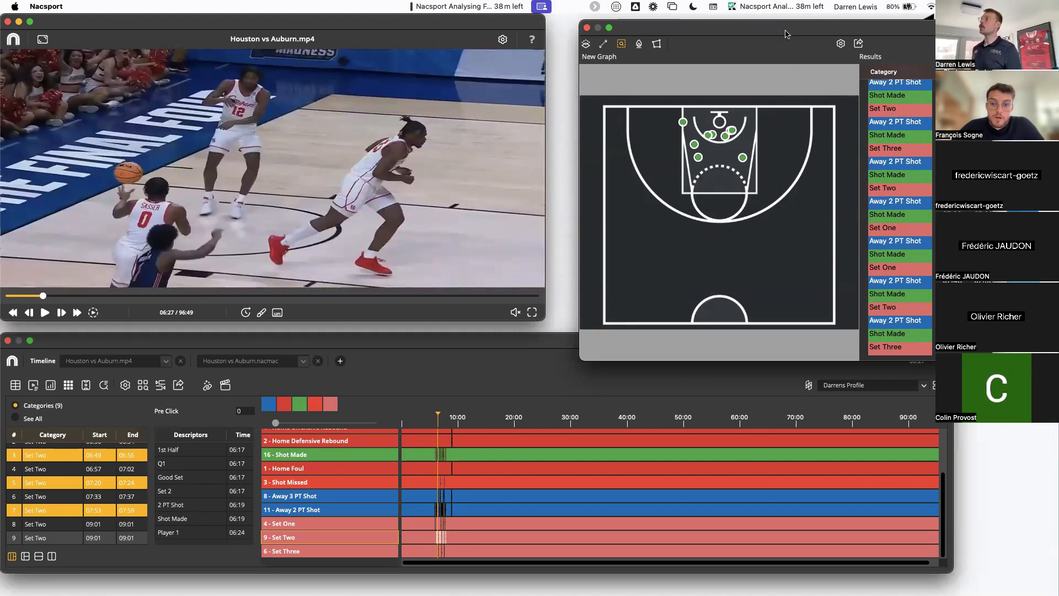
pyautogui.moveTo(787, 33); pyautogui.dragTo(777, 32)
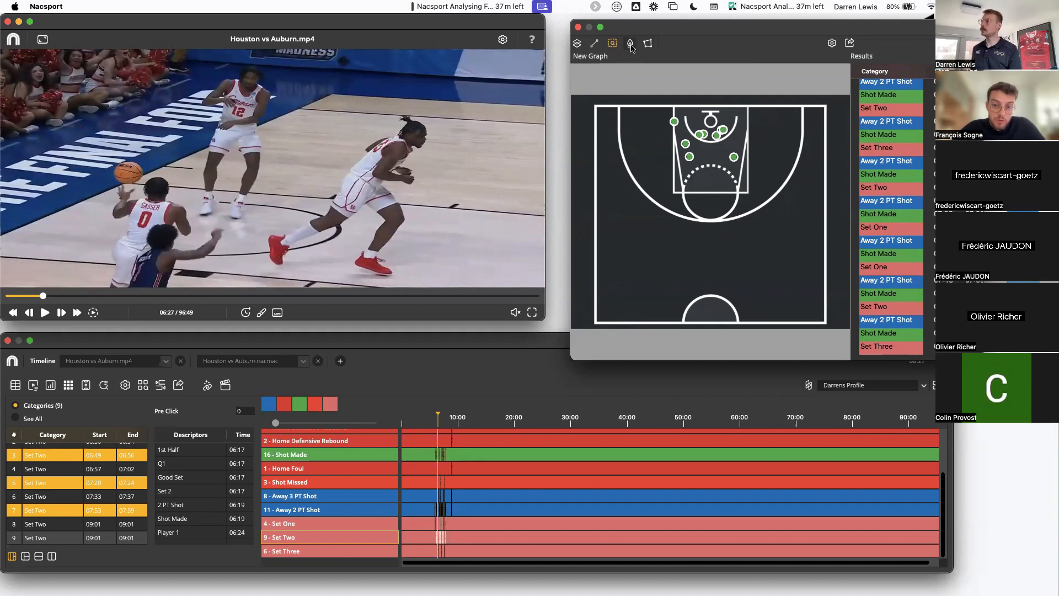
# Step: Close the area search on the court graph and select all Set Two clips again
pyautogui.click(612, 44)
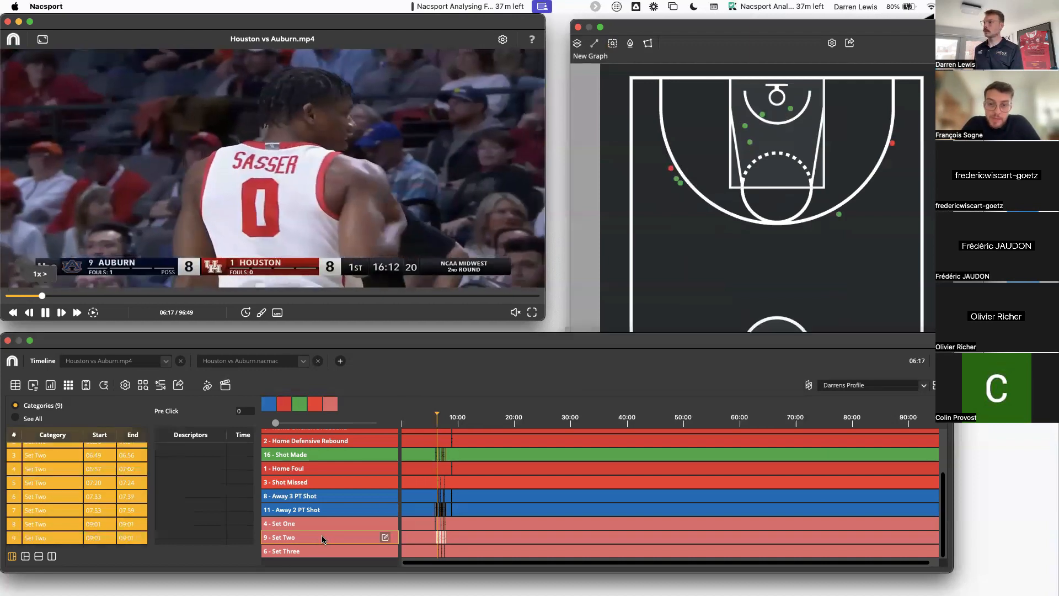
pyautogui.click(320, 537)
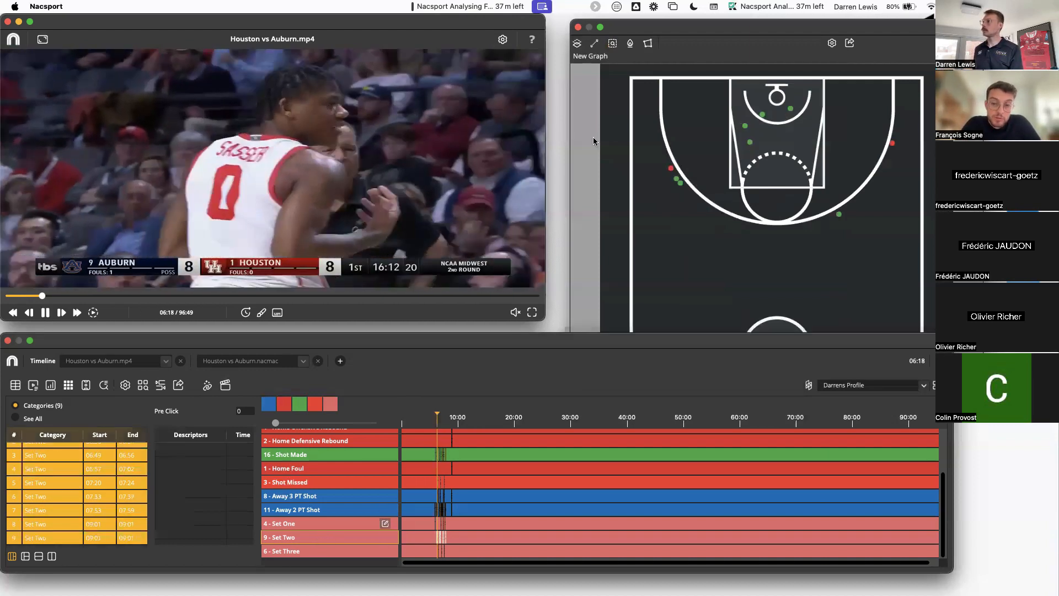
# Step: Create a heat map of the Set Two shots on the enlarged graph, pause the video, and delete the heat map
pyautogui.click(629, 43)
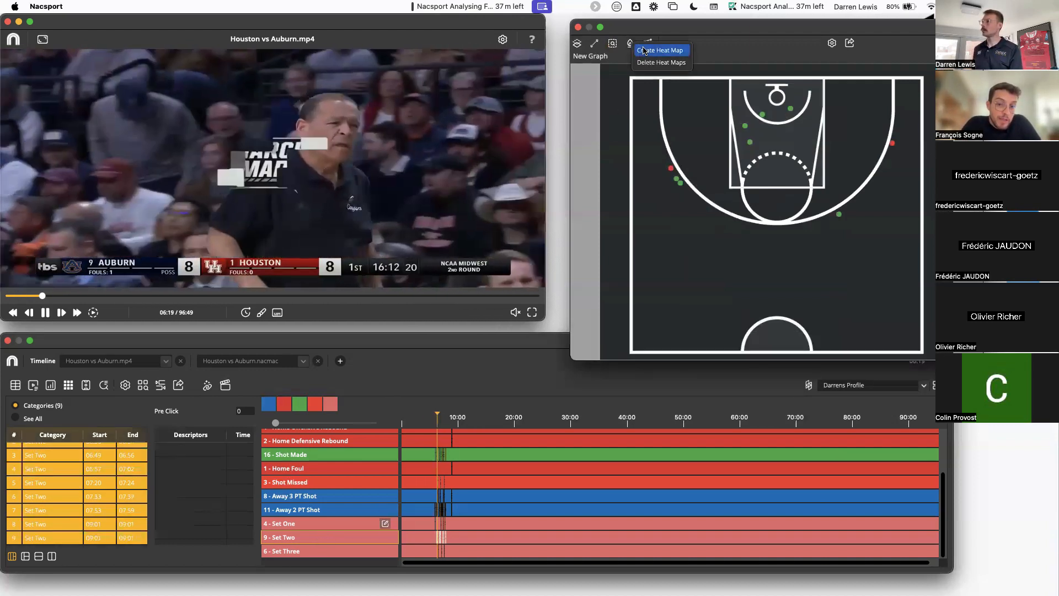
pyautogui.click(644, 50)
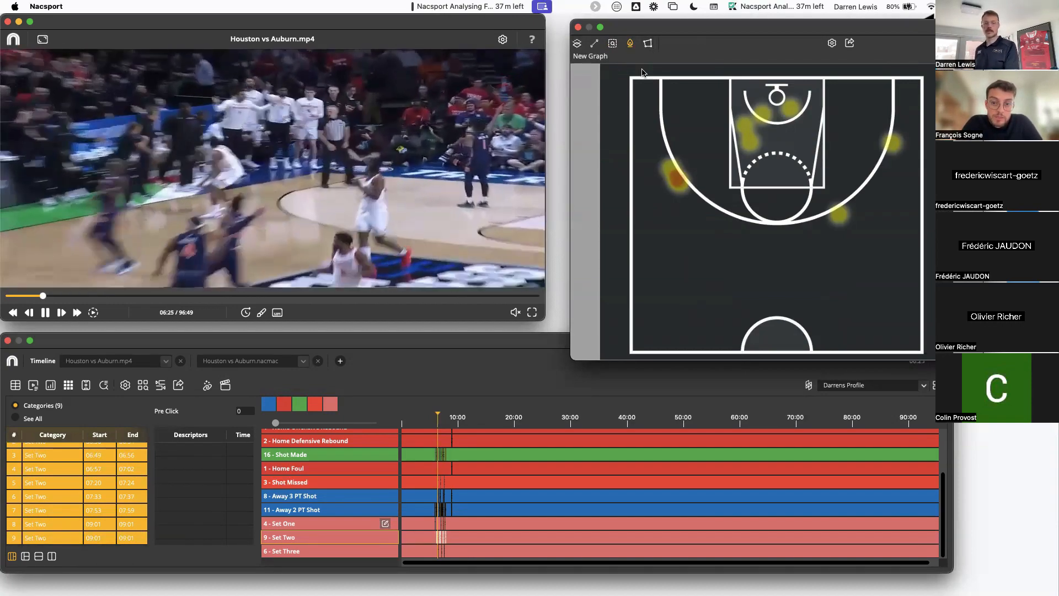
pyautogui.press('space')
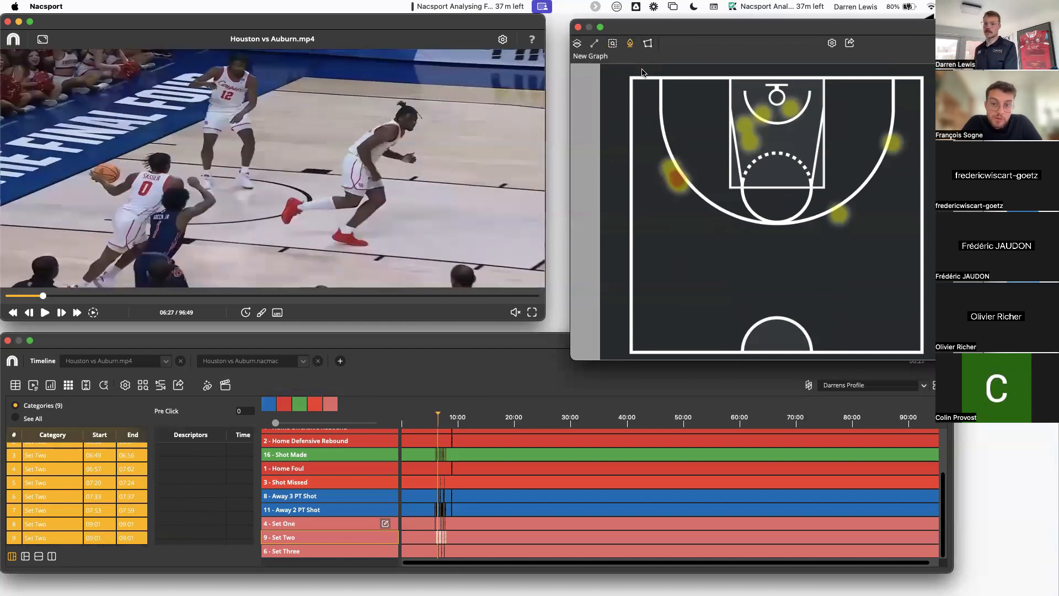
pyautogui.click(630, 43)
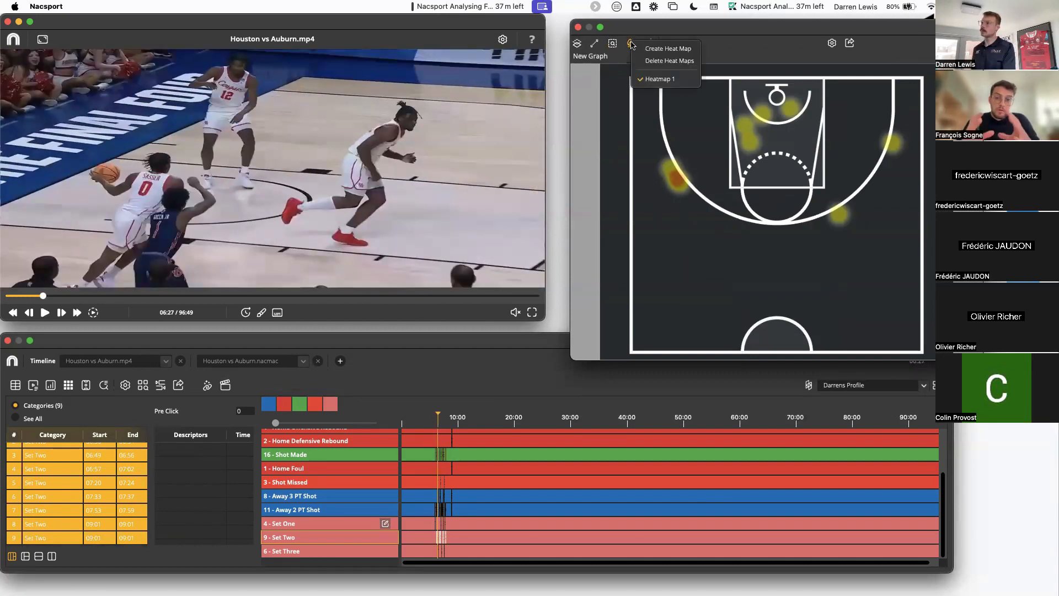
pyautogui.click(667, 64)
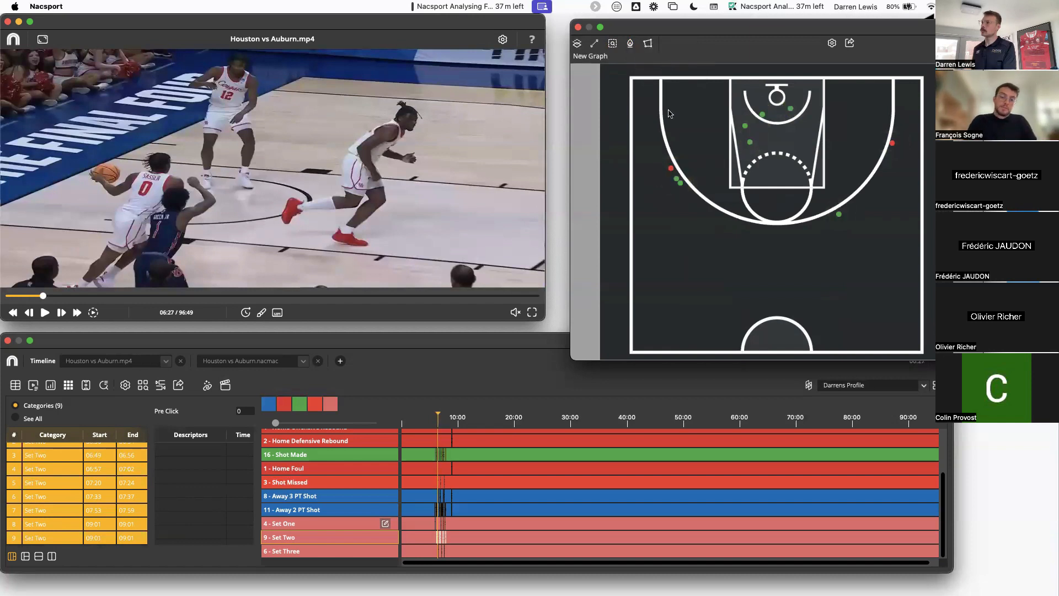
# Step: Open the Data Matrix for the match, enlarge it to show all categories and descriptors, and arrange it beside the court graph
pyautogui.moveTo(690, 28); pyautogui.dragTo(691, 28)
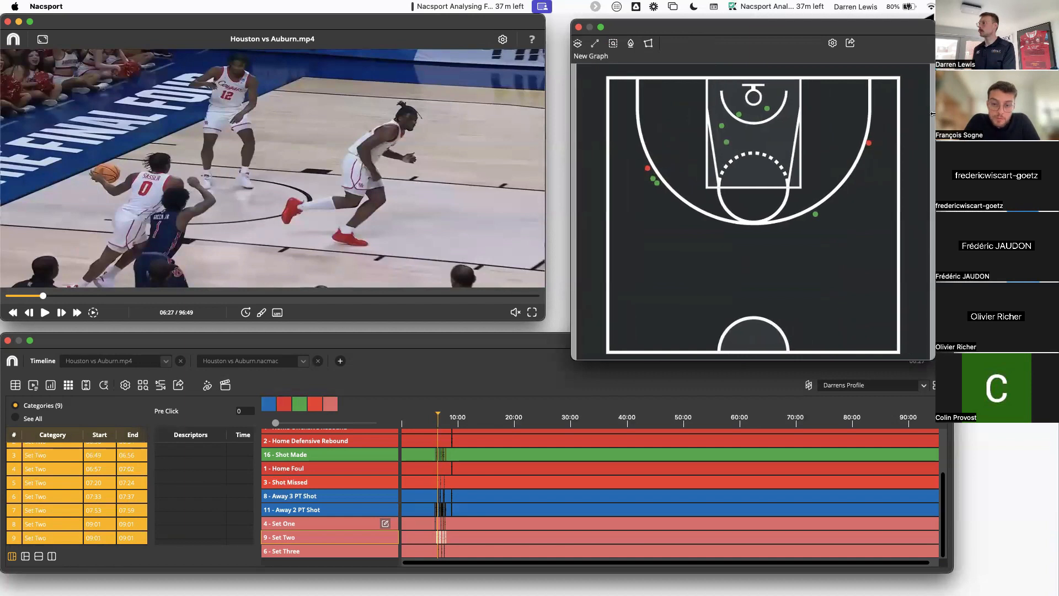
pyautogui.moveTo(839, 32); pyautogui.dragTo(857, 31)
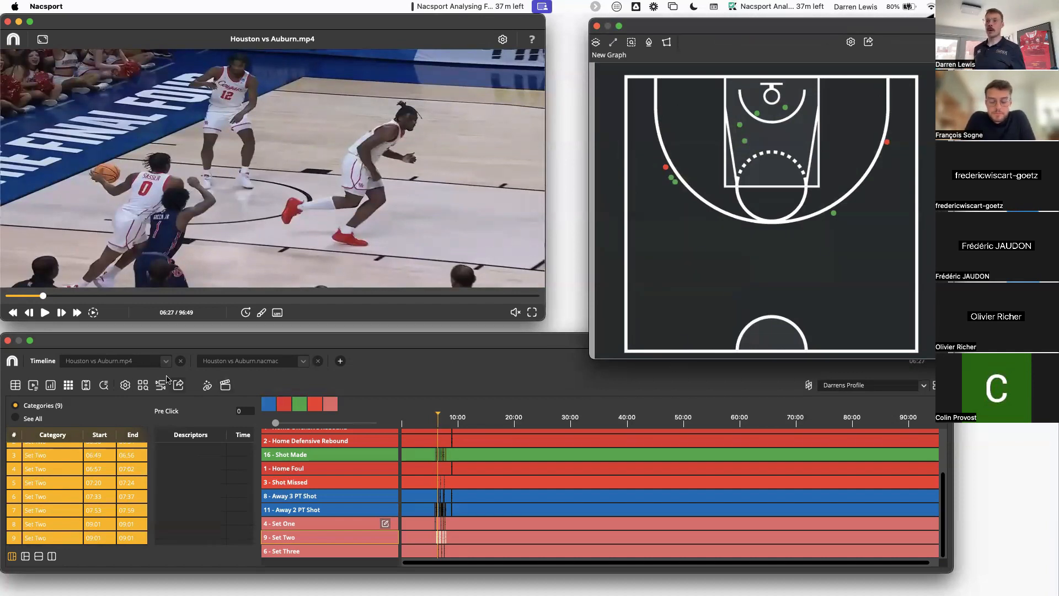
pyautogui.click(69, 385)
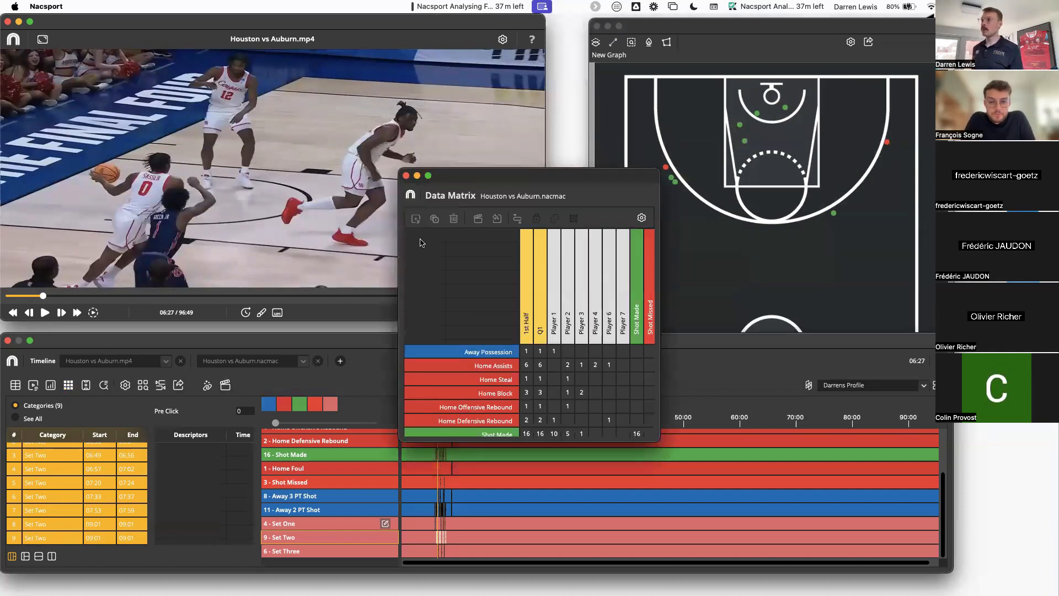
pyautogui.moveTo(528, 174); pyautogui.dragTo(418, 62)
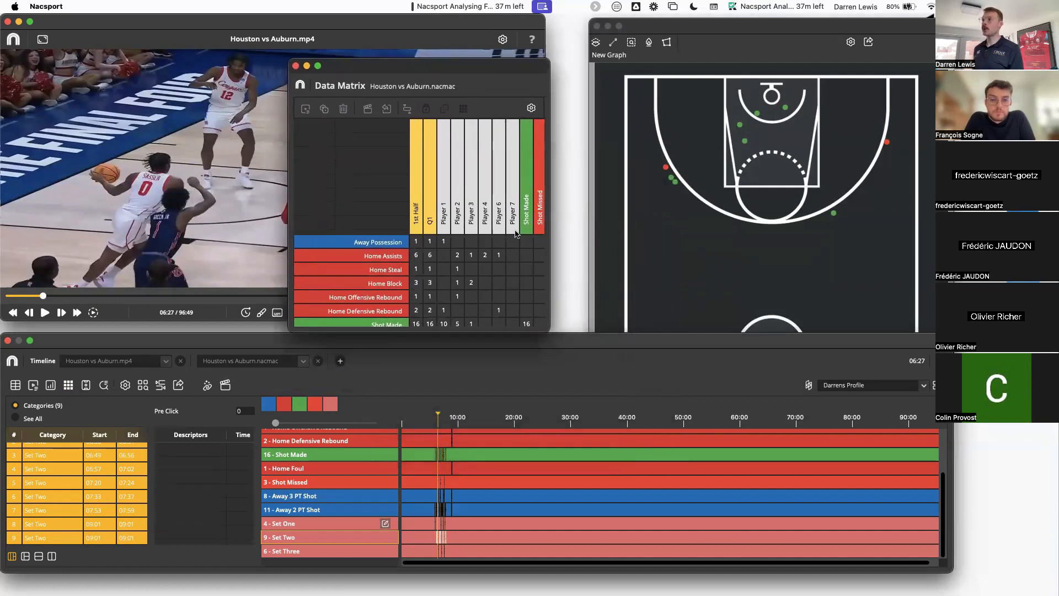
pyautogui.moveTo(549, 332); pyautogui.dragTo(622, 463)
pyautogui.moveTo(514, 70); pyautogui.dragTo(460, 72)
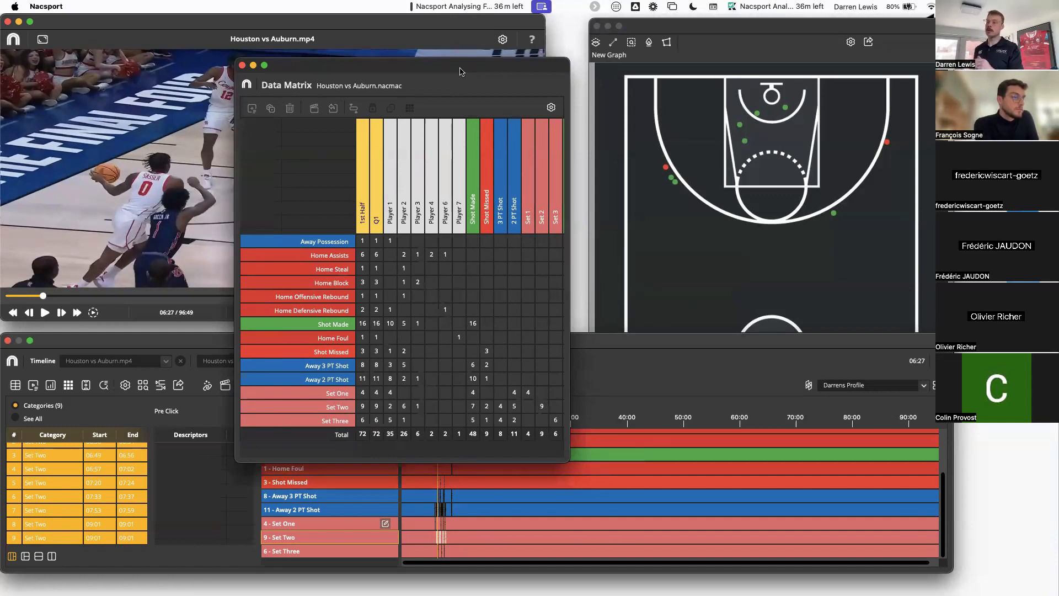
pyautogui.moveTo(670, 31); pyautogui.dragTo(679, 39)
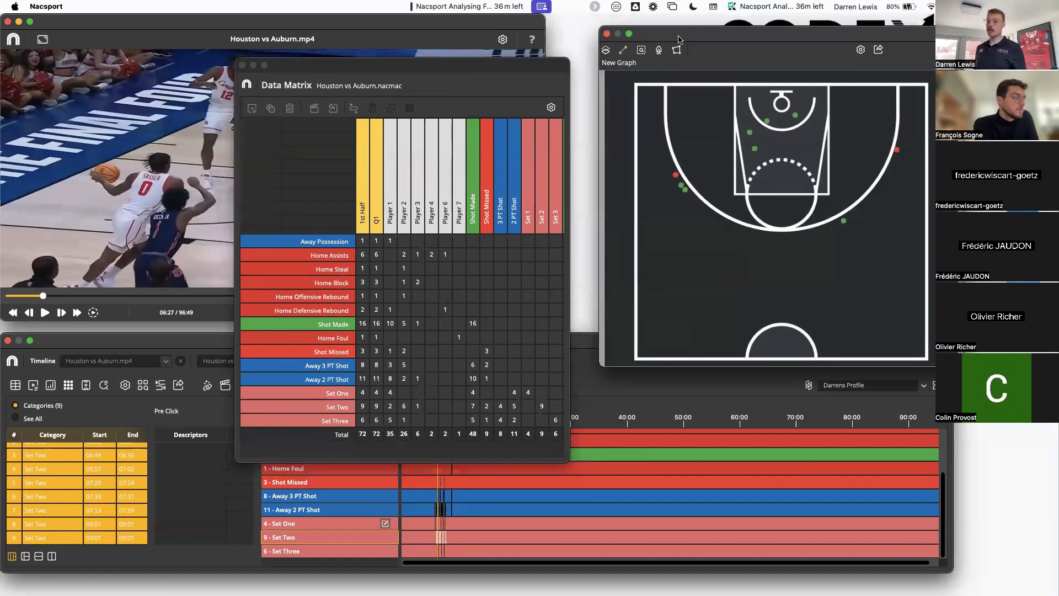
# Step: Review the Set Two clips and shot locations for Player 1, Player 2 and Q1 through the Data Matrix
pyautogui.moveTo(691, 37); pyautogui.dragTo(693, 50)
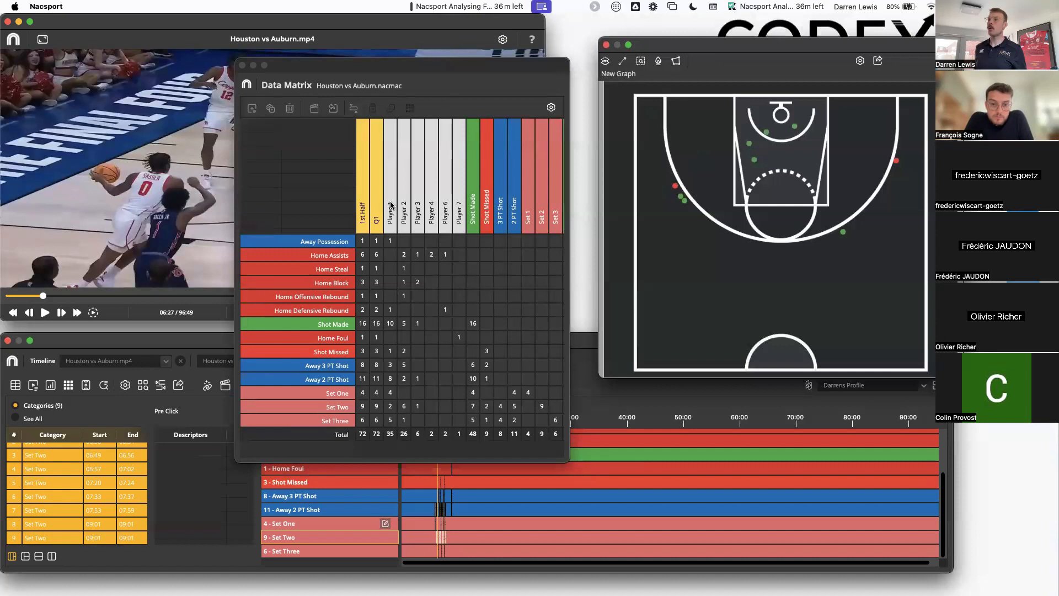
pyautogui.click(391, 407)
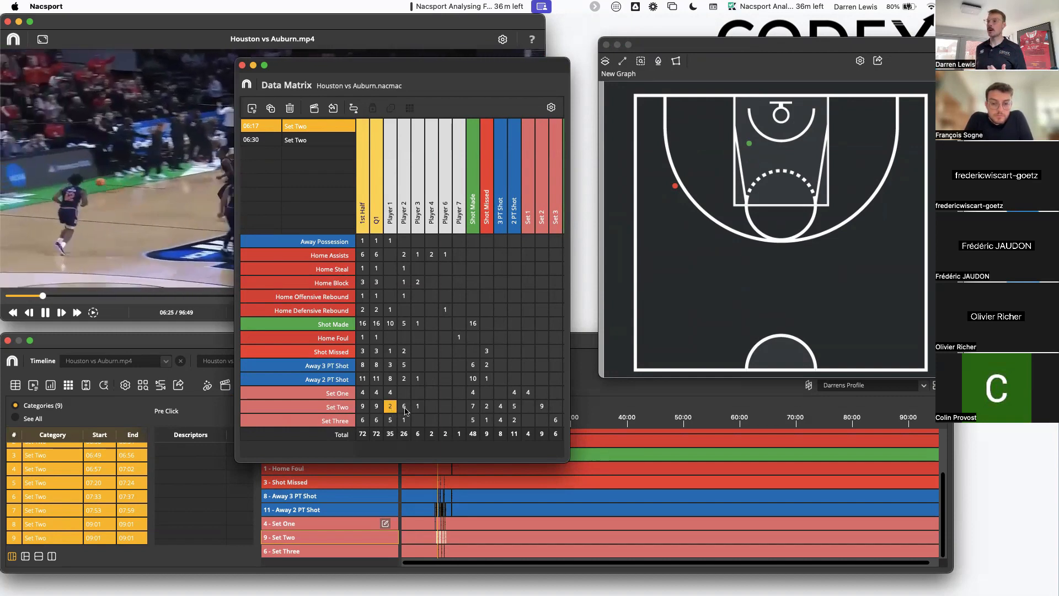
pyautogui.click(404, 406)
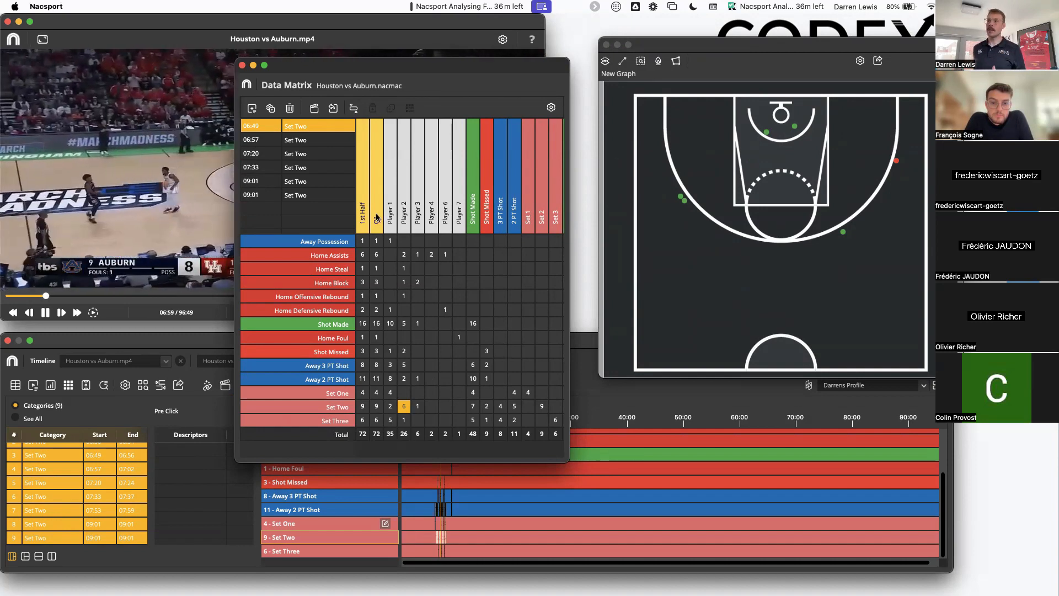
pyautogui.click(377, 411)
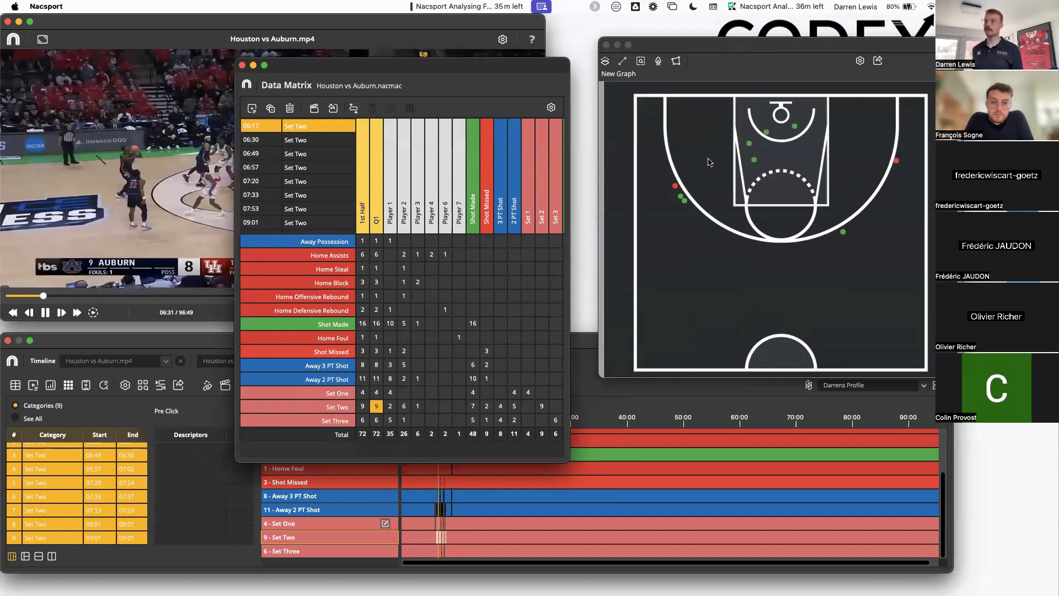
# Step: Close the Data Matrix and the shot location graph, and pause the game video
pyautogui.click(242, 66)
pyautogui.moveTo(640, 48); pyautogui.dragTo(630, 42)
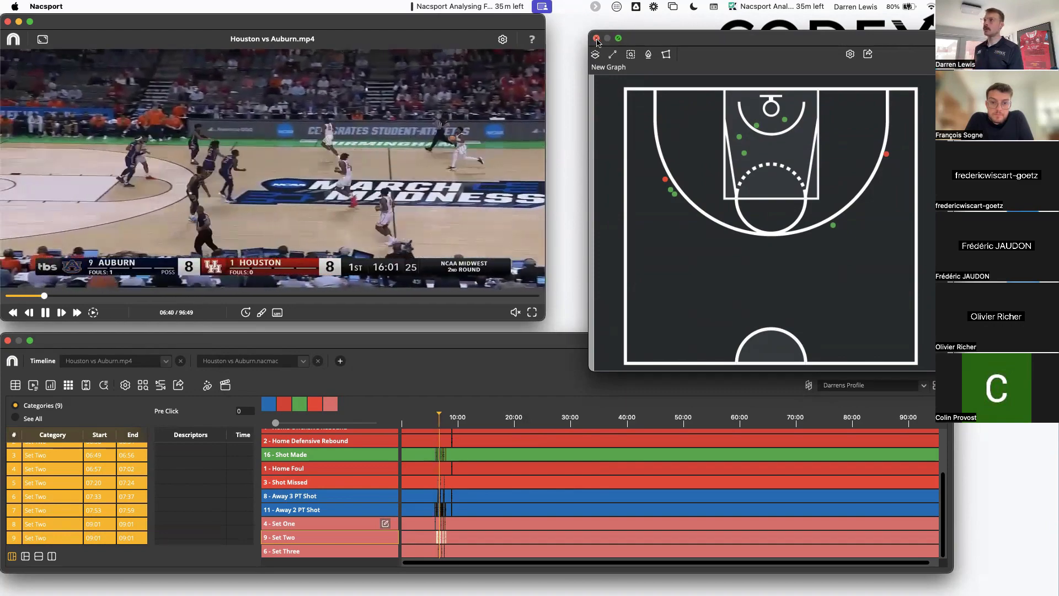
pyautogui.click(595, 39)
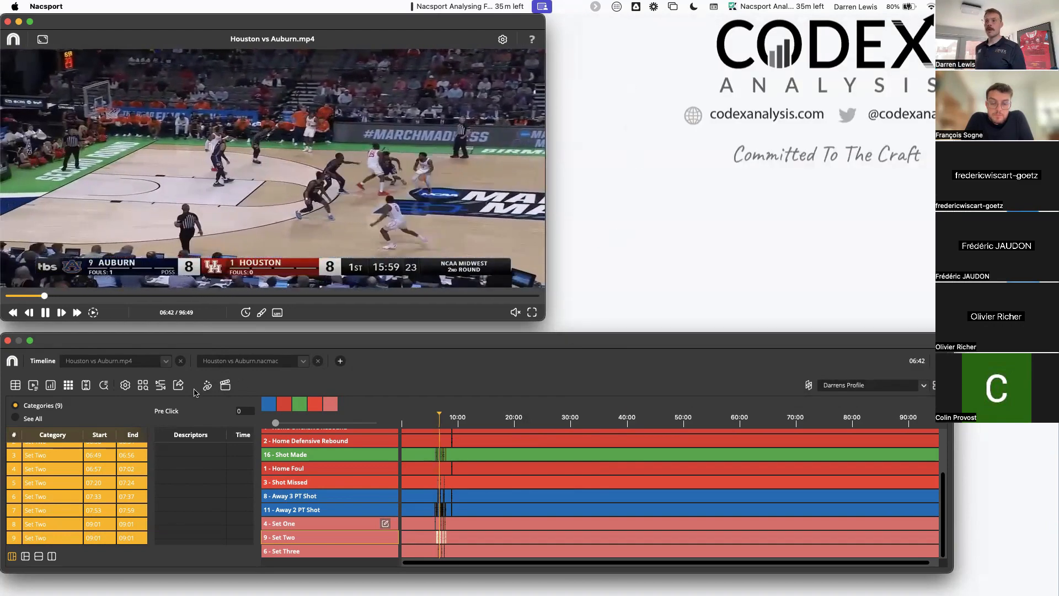
pyautogui.click(176, 206)
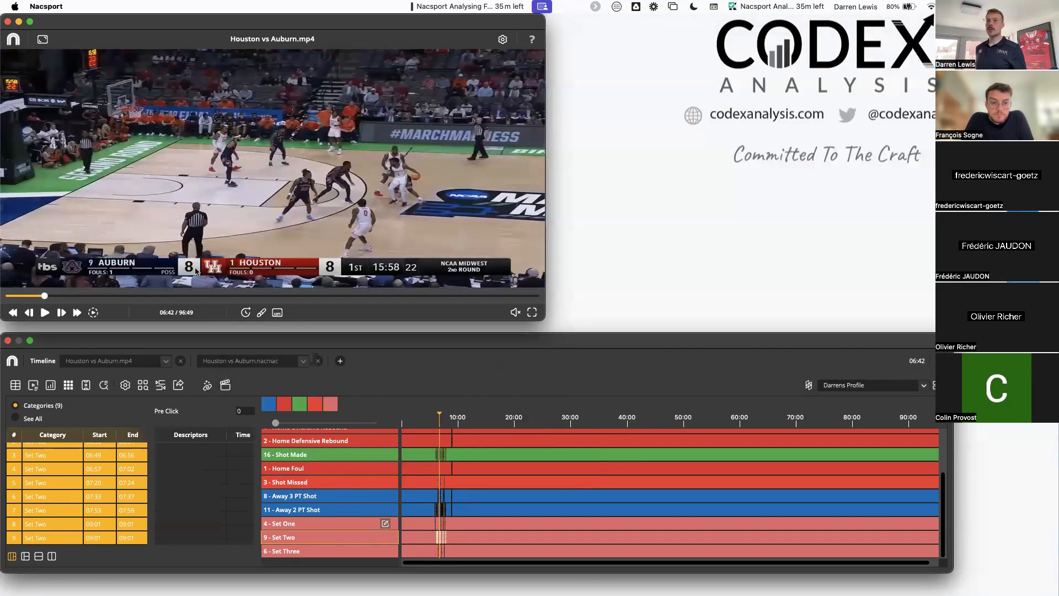
# Step: Open the existing Basketball Webinar dashboard and place its window clear of the video's edge
pyautogui.click(50, 385)
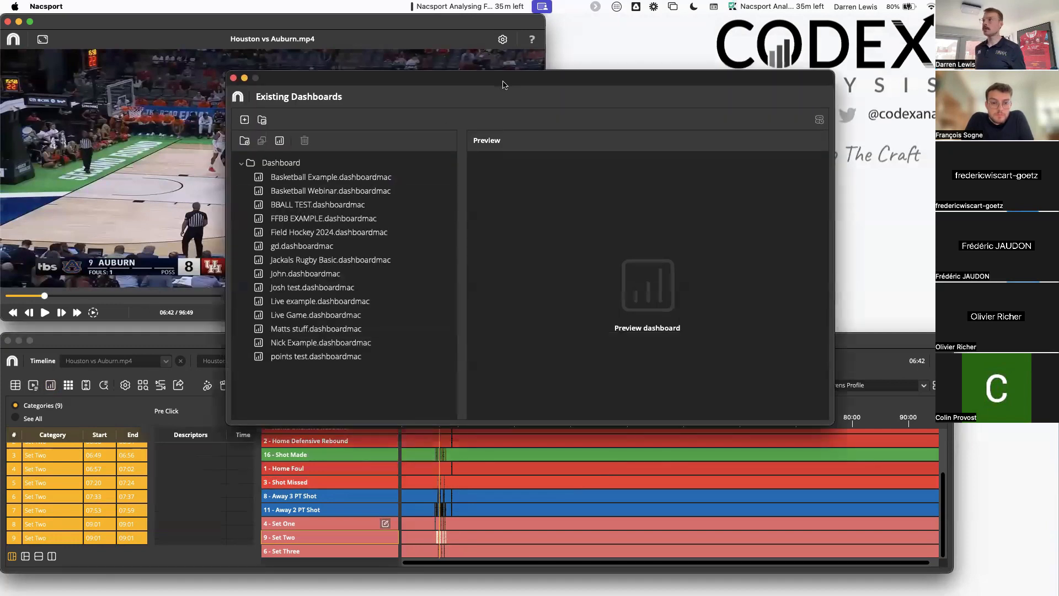
pyautogui.moveTo(498, 117); pyautogui.dragTo(539, 109)
pyautogui.click(386, 184)
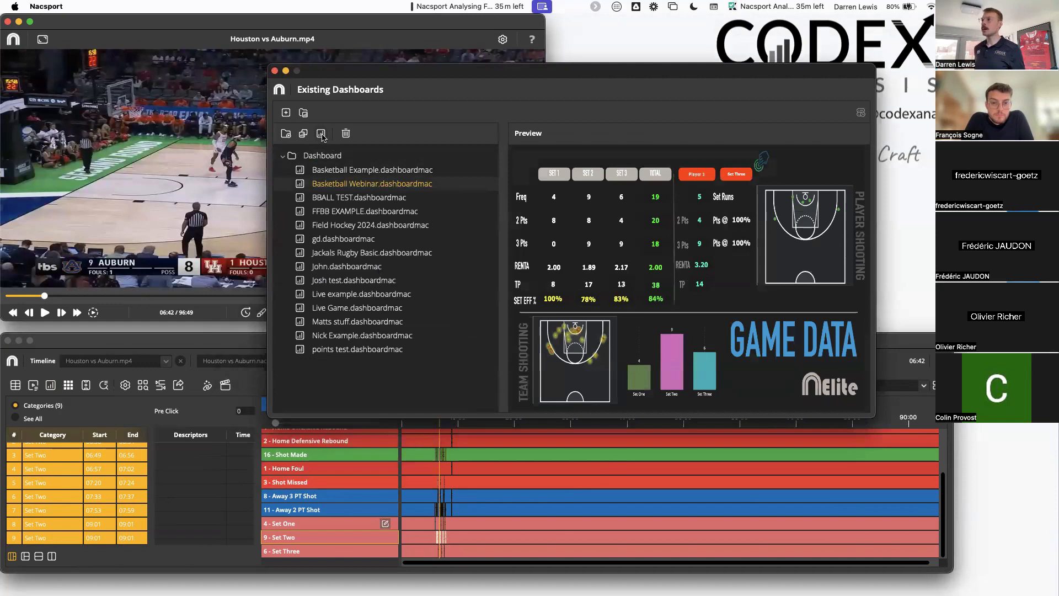
pyautogui.click(323, 136)
pyautogui.moveTo(392, 36); pyautogui.dragTo(572, 39)
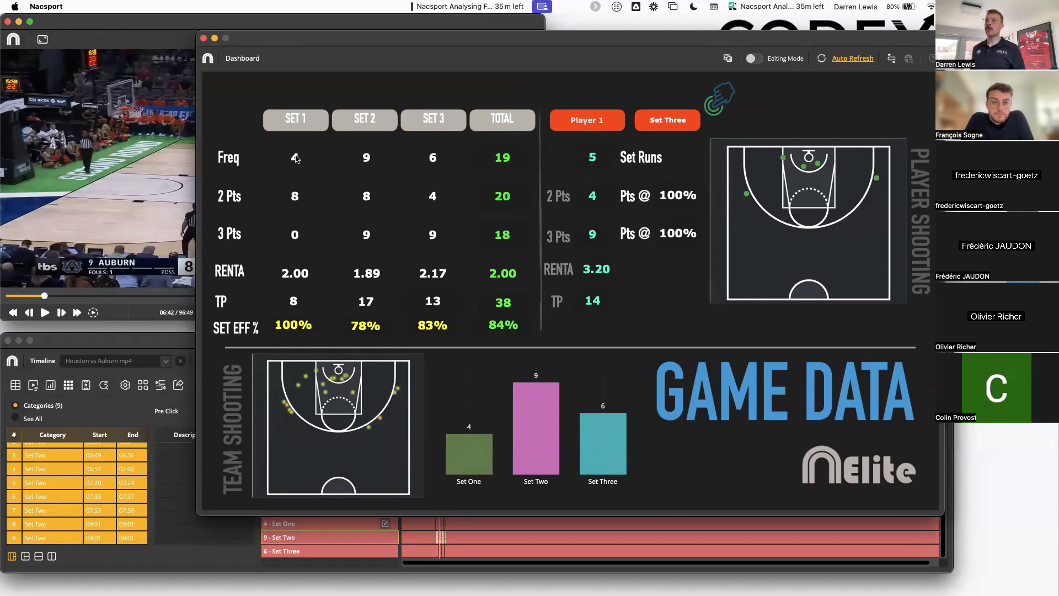
# Step: Review the clips behind the Set 1 frequency and Player 1's Set Three shooting chart, closing each clip player
pyautogui.click(318, 173)
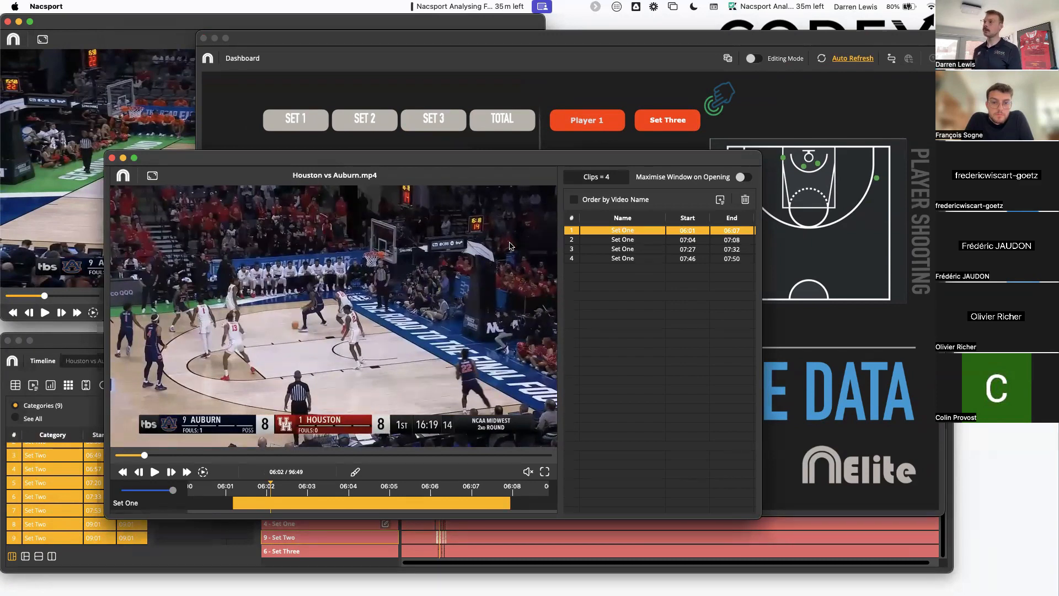
pyautogui.click(112, 157)
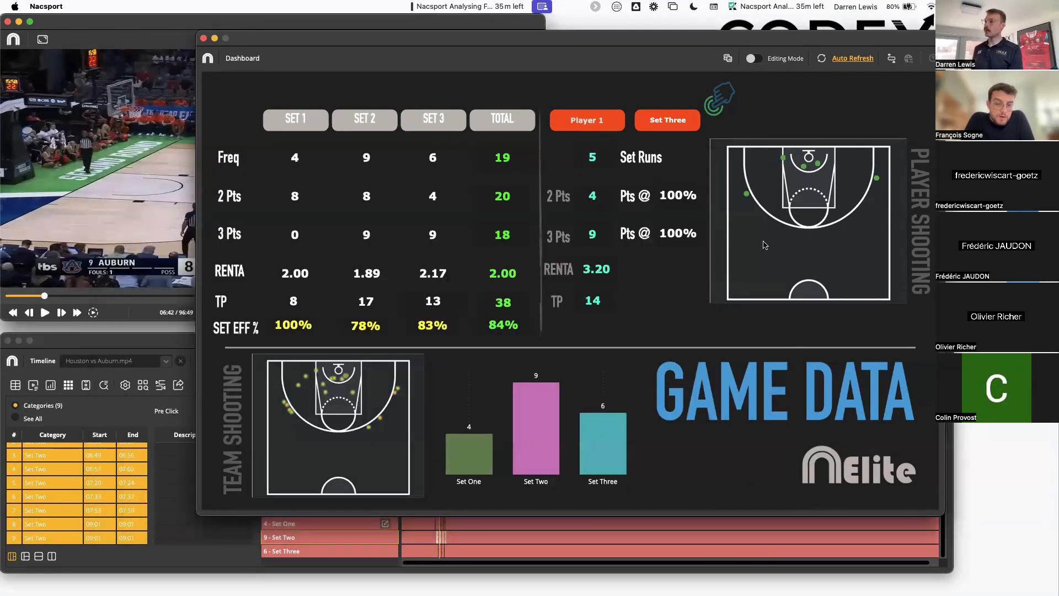
pyautogui.click(801, 231)
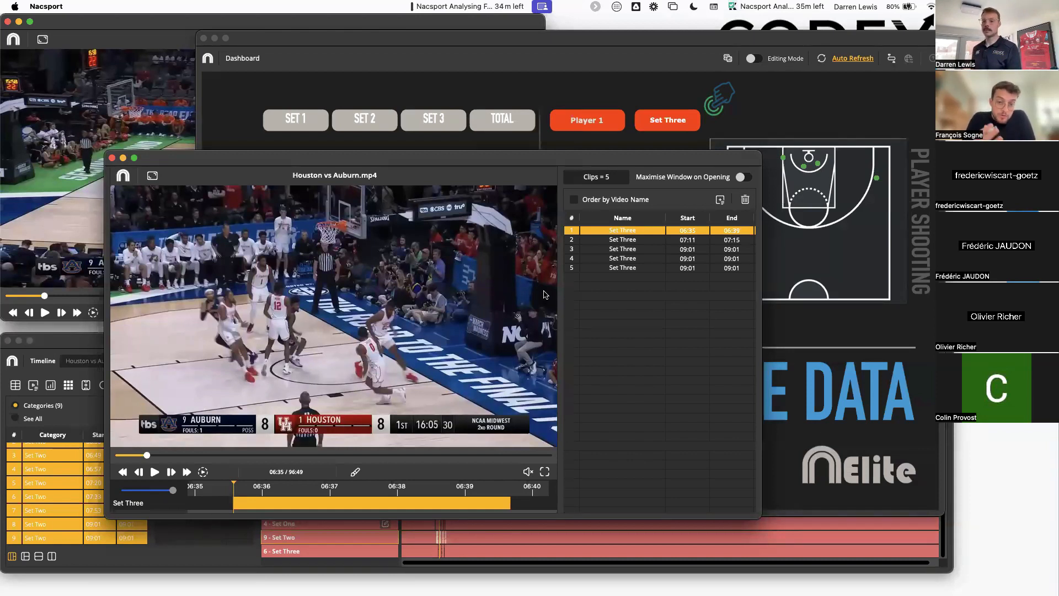
pyautogui.click(112, 159)
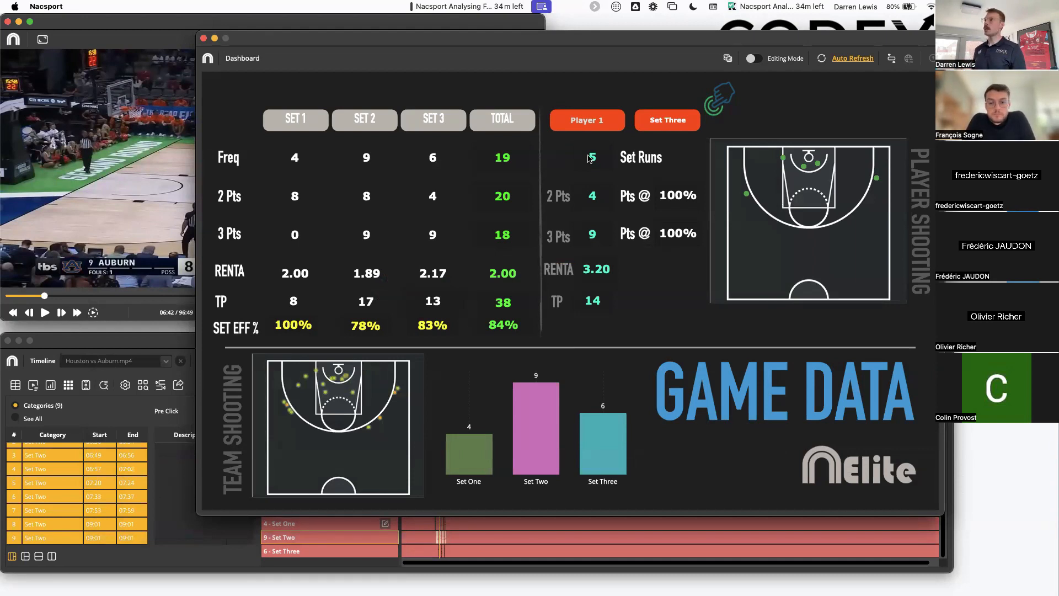
# Step: Filter the dashboard's player statistics and shooting chart to Player 3 and Set Two
pyautogui.click(582, 122)
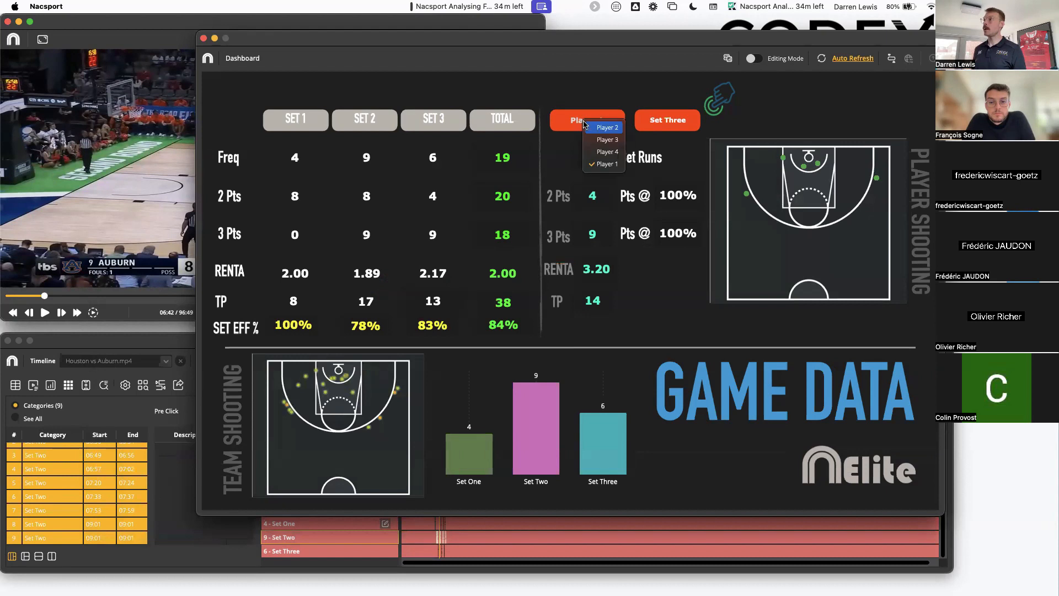
pyautogui.click(605, 140)
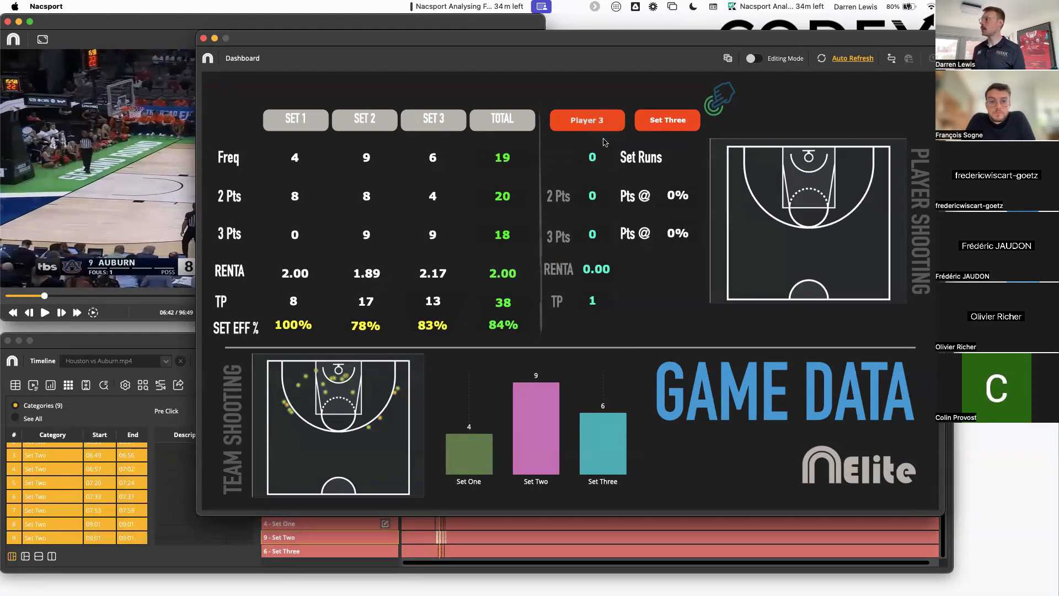
pyautogui.click(662, 124)
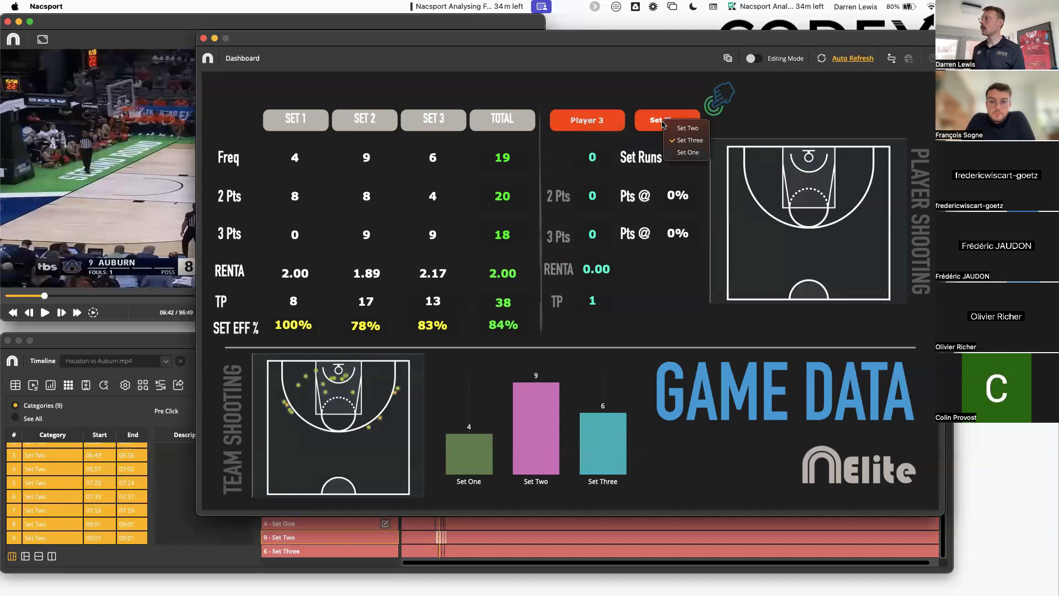
pyautogui.click(682, 153)
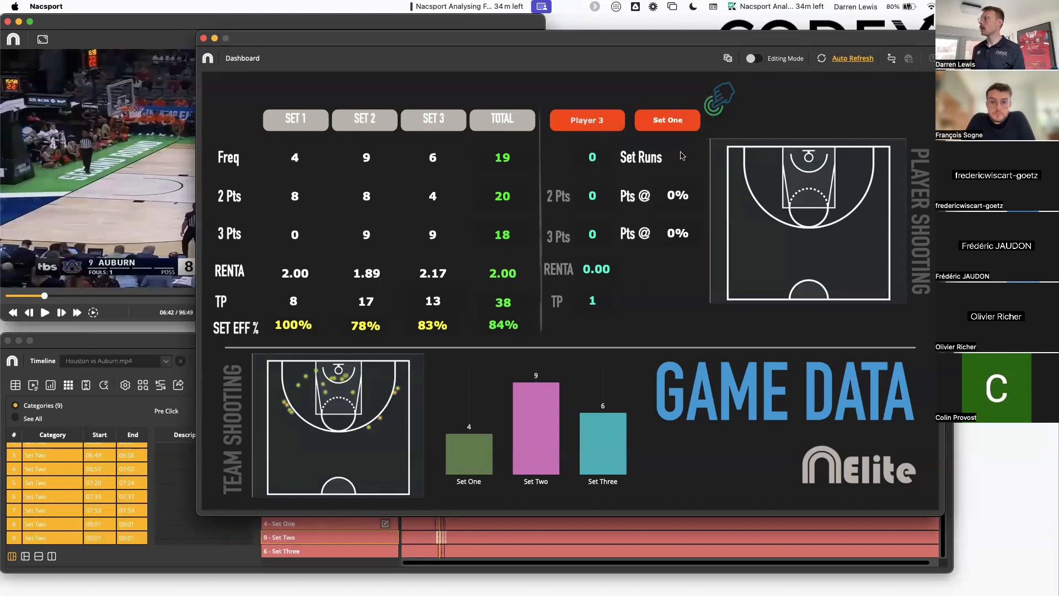
pyautogui.click(665, 121)
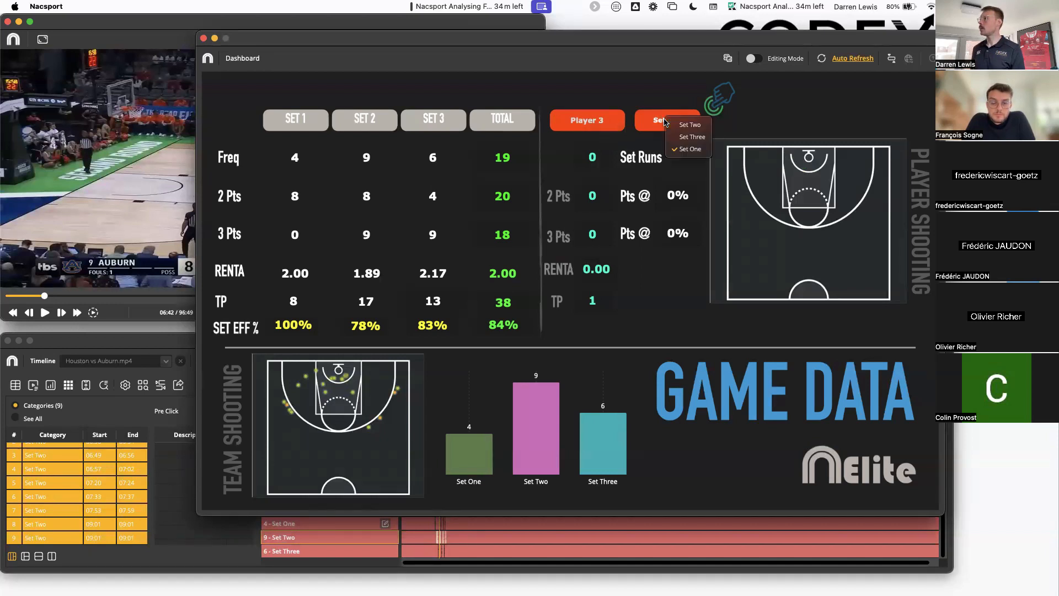
pyautogui.click(687, 125)
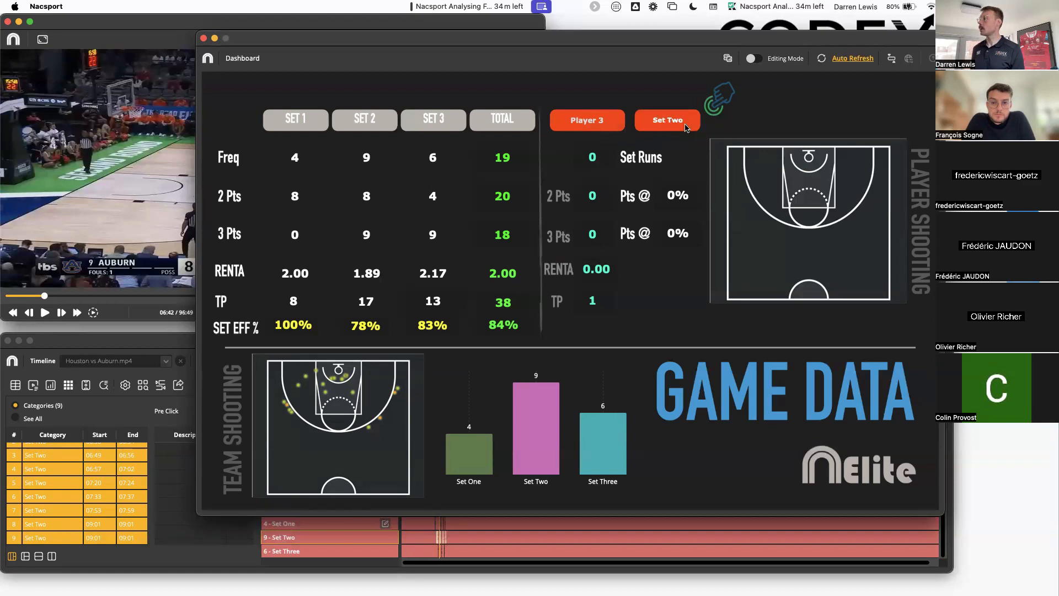
# Step: View the clip behind Player 3's Set Two shot on the player chart, and close the clip and the dashboard
pyautogui.click(793, 183)
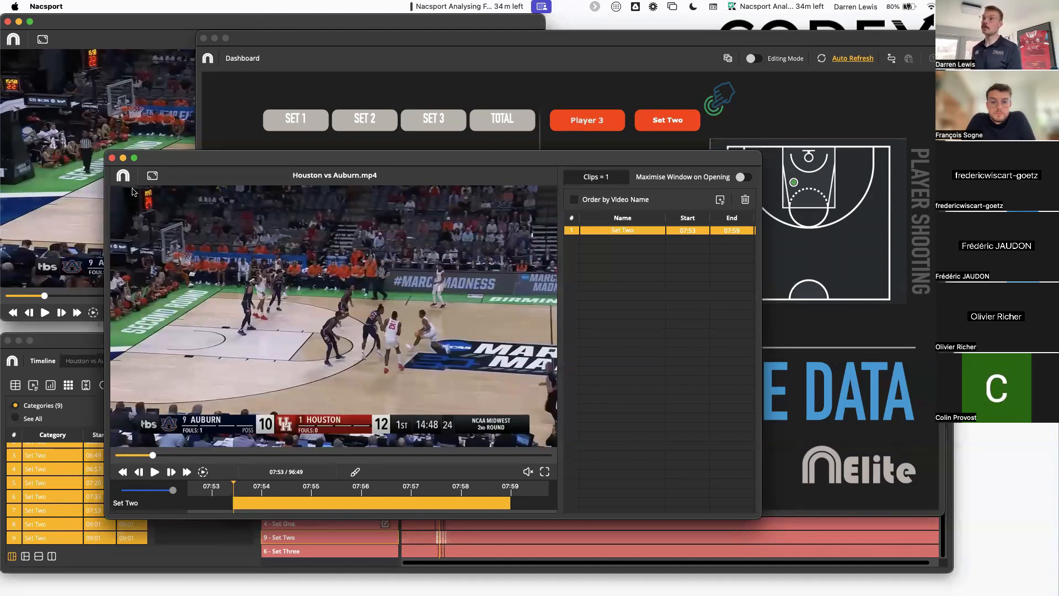
pyautogui.click(112, 158)
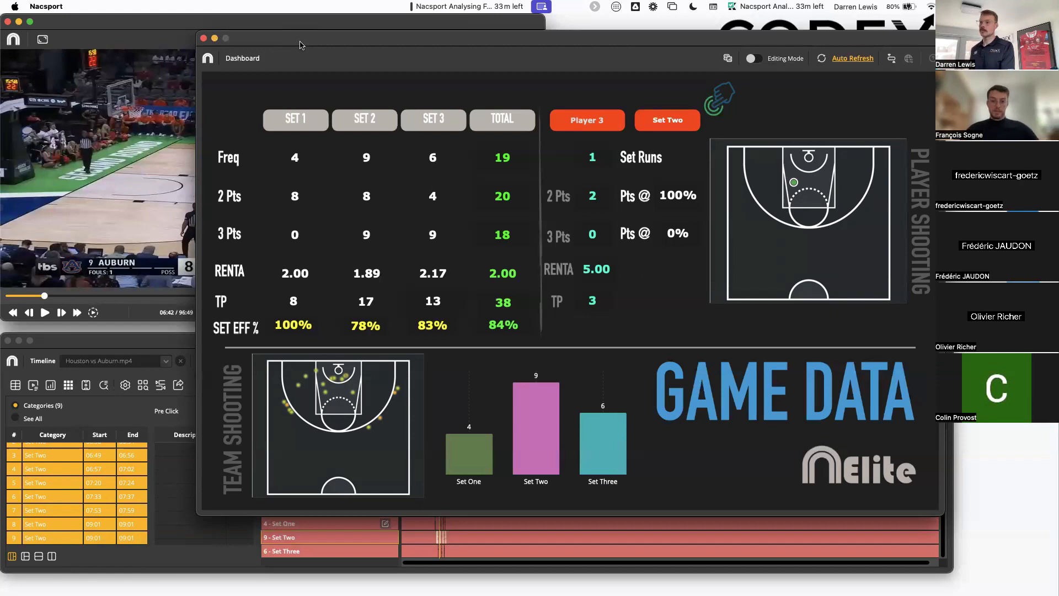
pyautogui.click(203, 39)
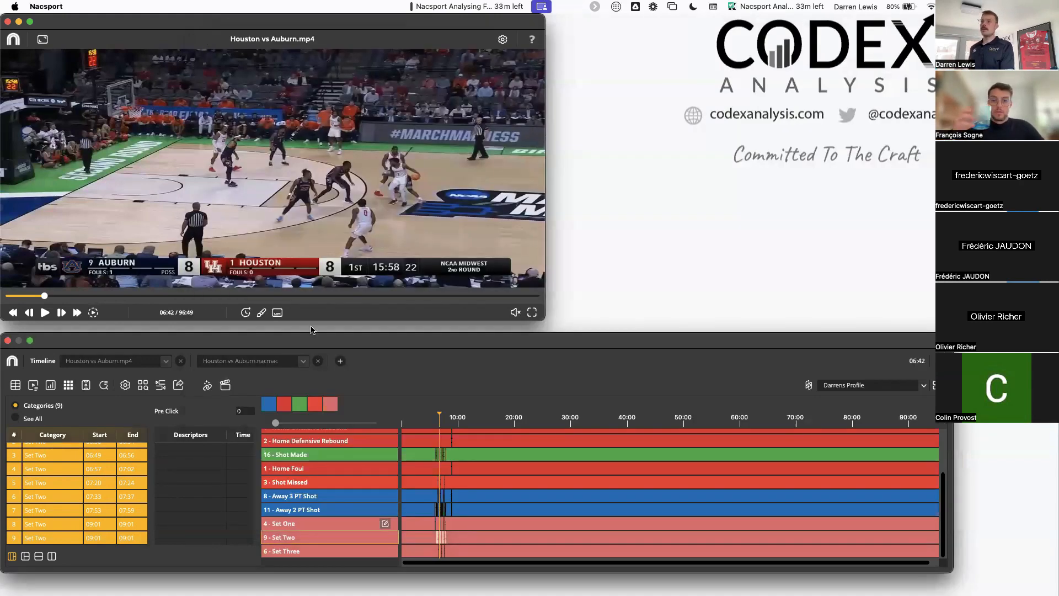
# Step: Preview the existing gd, Basketball Webinar, Basketball Example and Field Hockey 2024 dashboards
pyautogui.moveTo(308, 350); pyautogui.dragTo(308, 344)
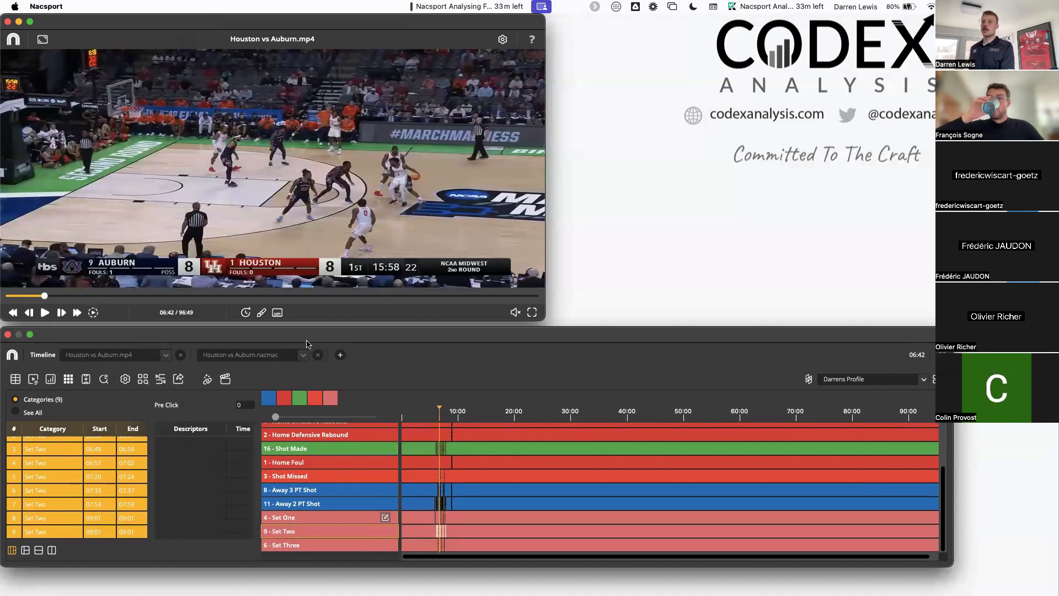
pyautogui.click(50, 378)
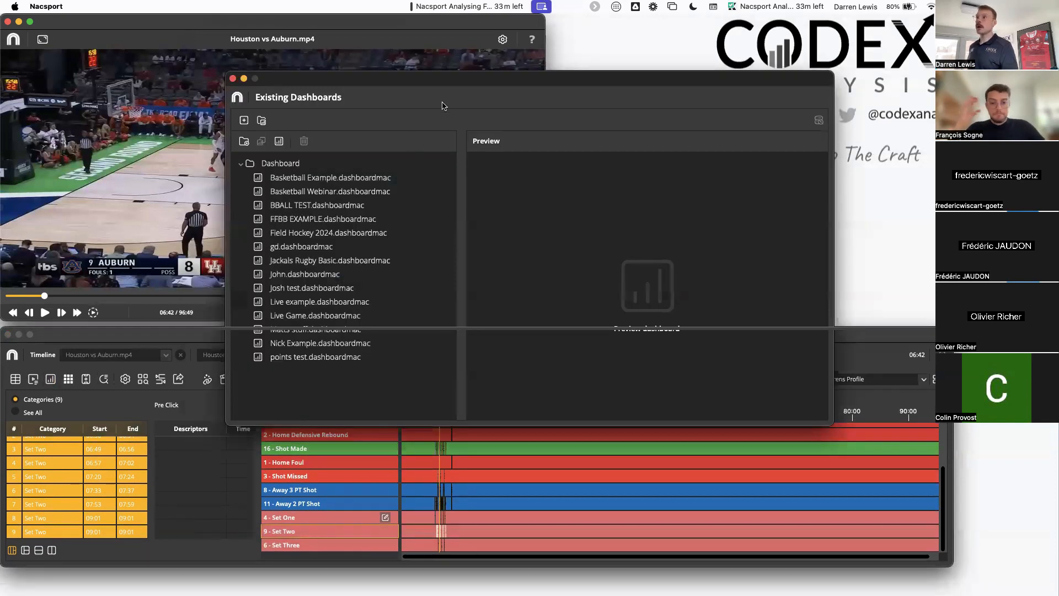
pyautogui.moveTo(458, 85); pyautogui.dragTo(495, 78)
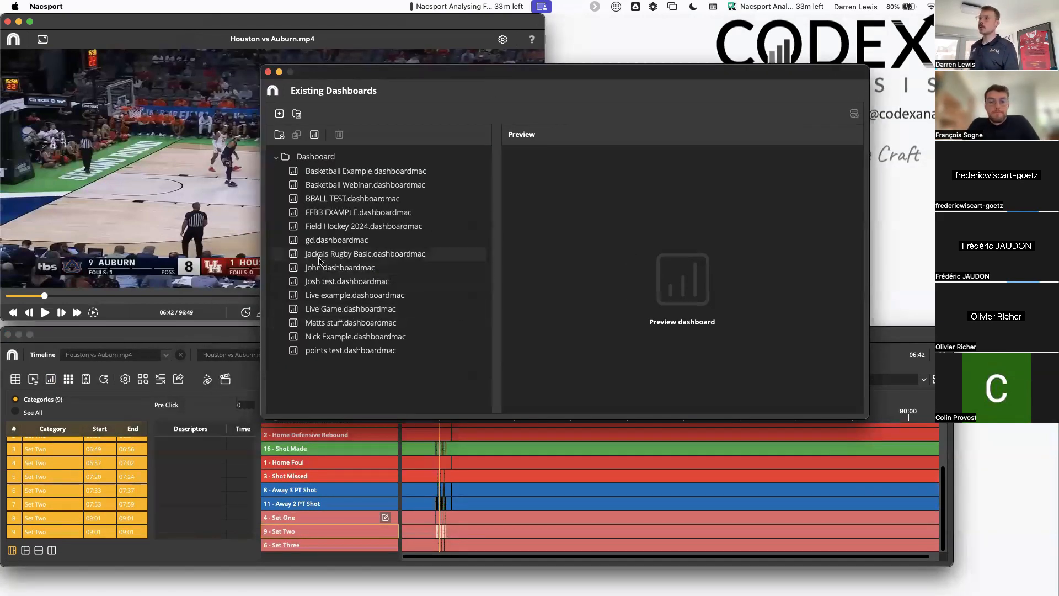
pyautogui.click(331, 241)
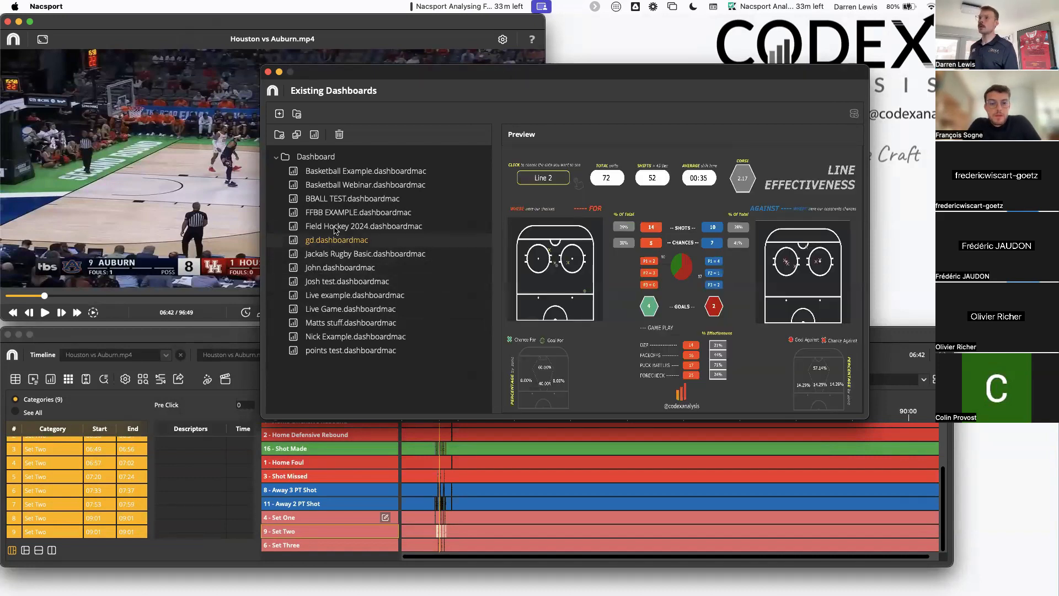
pyautogui.click(349, 187)
pyautogui.click(353, 173)
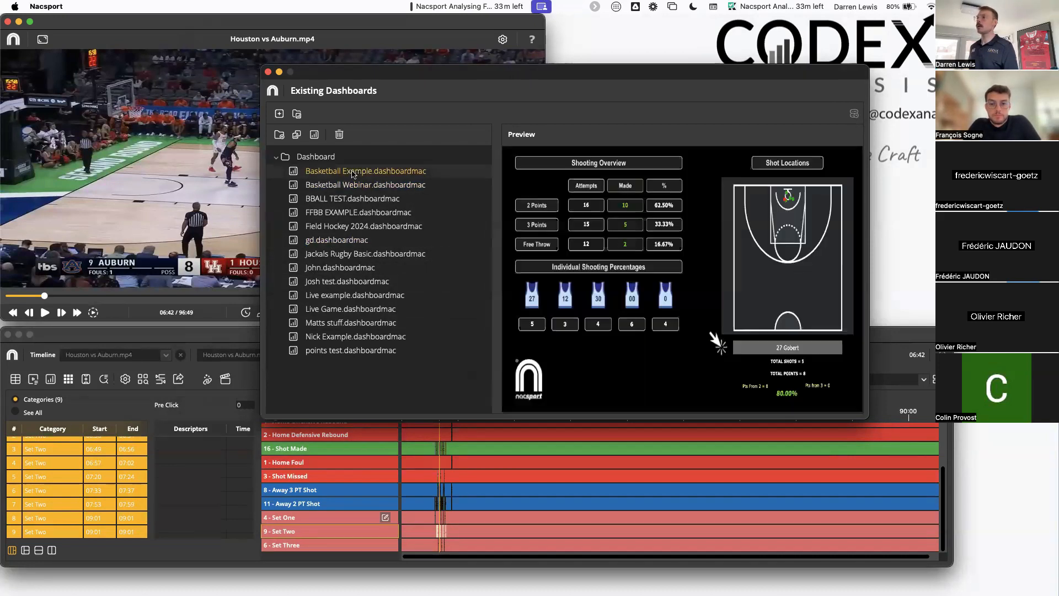
pyautogui.click(325, 230)
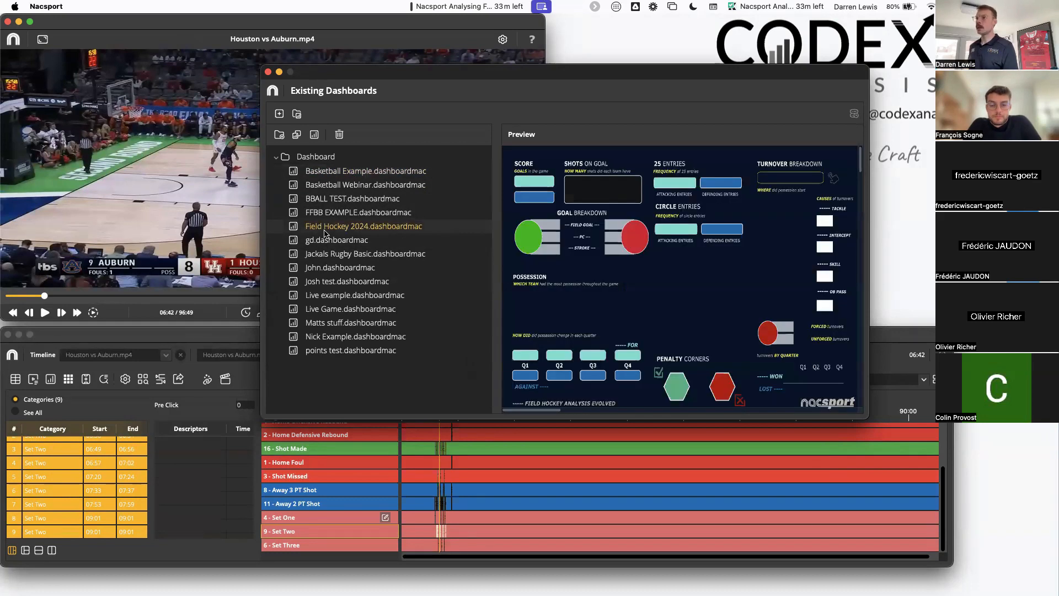
# Step: Create a new dashboard named WEBINAR LIIVE and save it in the Dashboard folder
pyautogui.click(280, 115)
pyautogui.write('WEBINAR LIIVE')
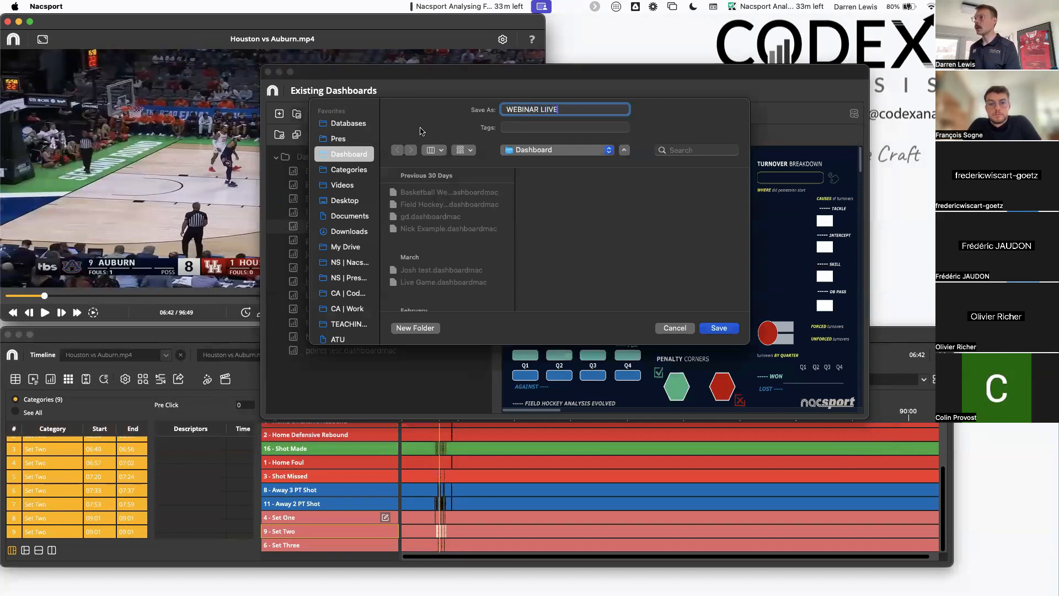
pyautogui.click(719, 328)
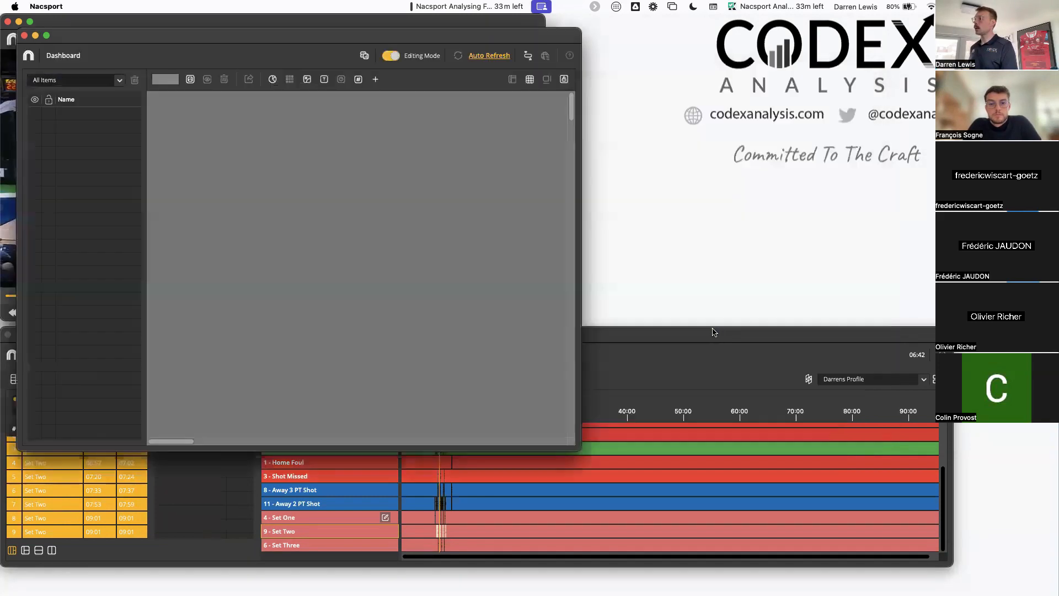
# Step: Widen the empty dashboard's window and reposition it over the video and timeline
pyautogui.moveTo(429, 45); pyautogui.dragTo(575, 75)
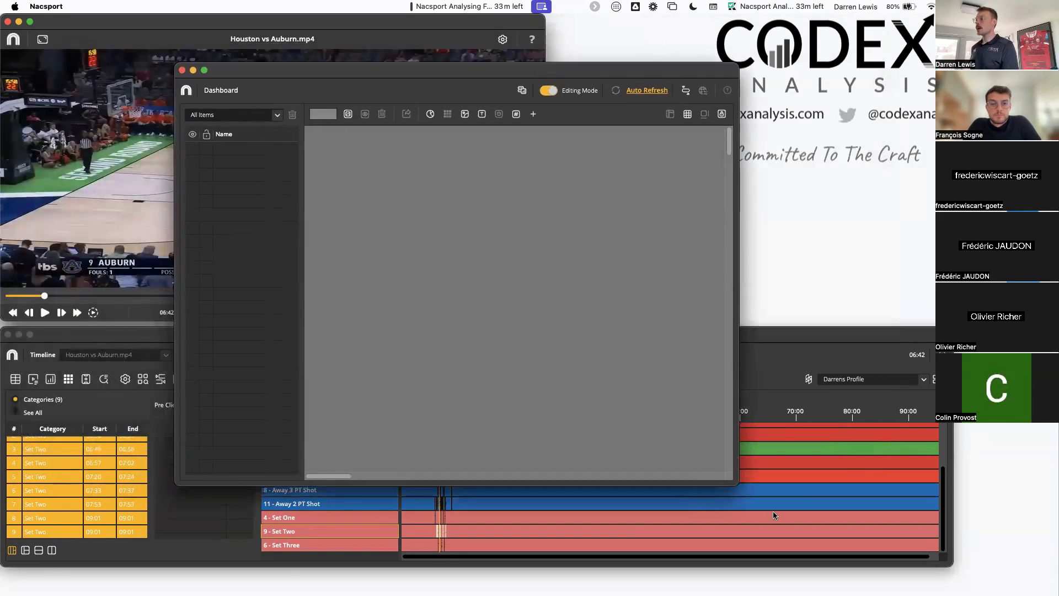
pyautogui.moveTo(733, 483); pyautogui.dragTo(839, 489)
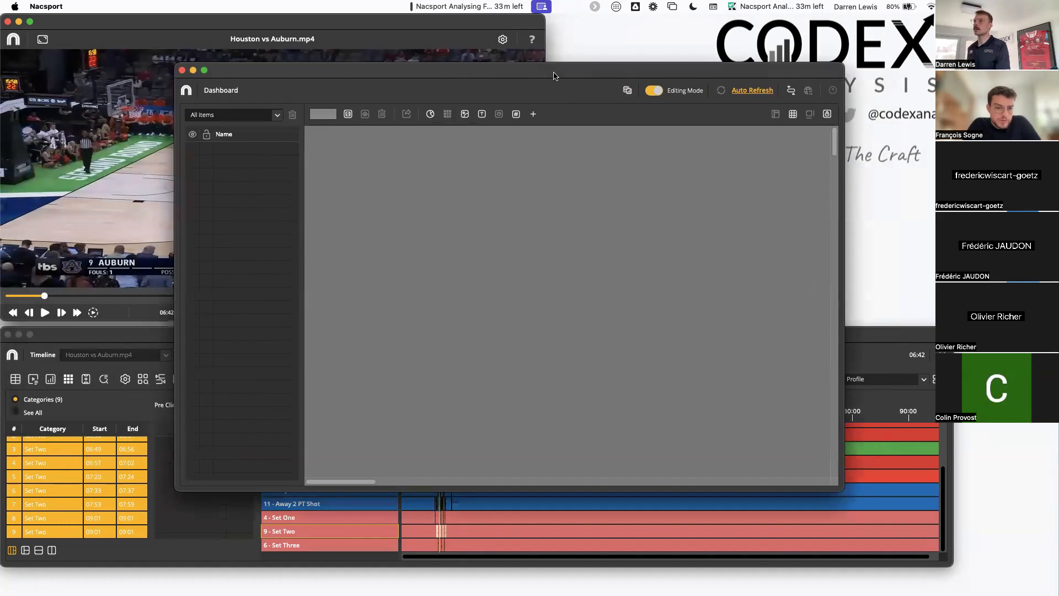
pyautogui.moveTo(555, 75); pyautogui.dragTo(560, 73)
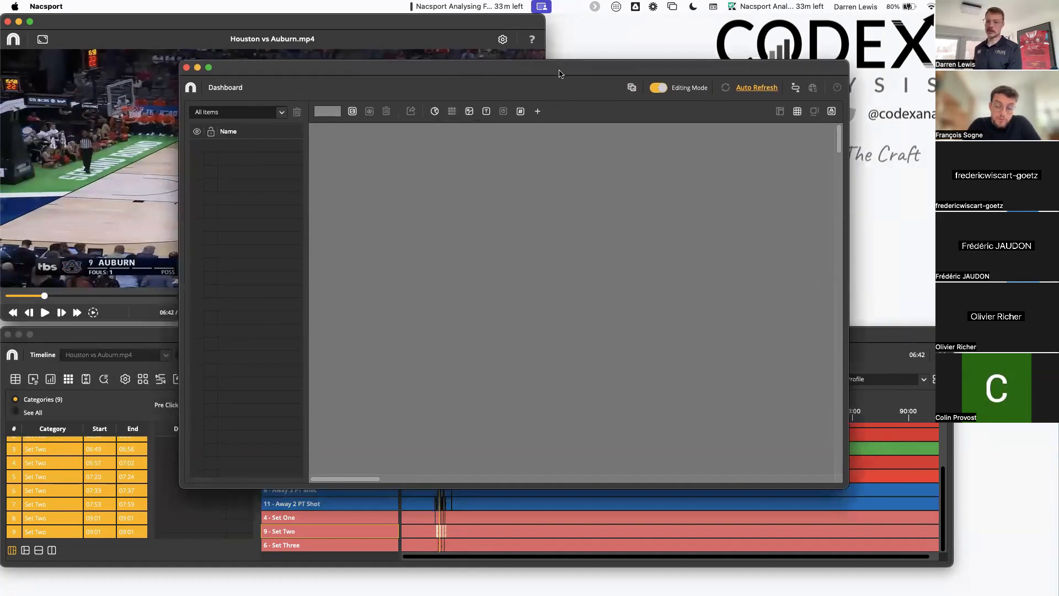
pyautogui.moveTo(559, 74); pyautogui.dragTo(502, 66)
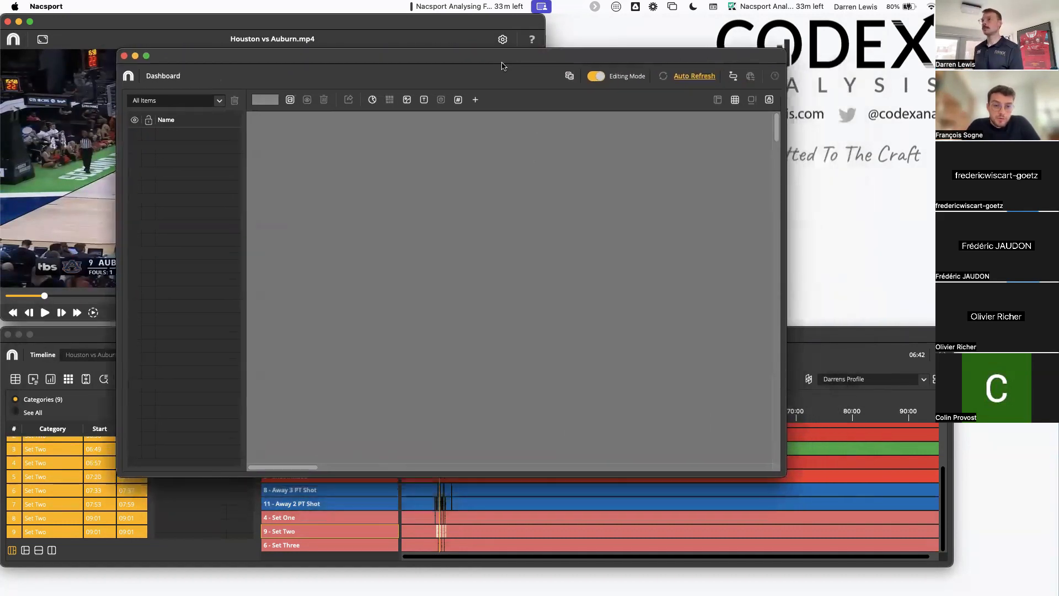
# Step: Add a bar graph of the Set One to Set Five categories with Apply Shades enabled, and save it to the dashboard
pyautogui.moveTo(783, 475); pyautogui.dragTo(891, 508)
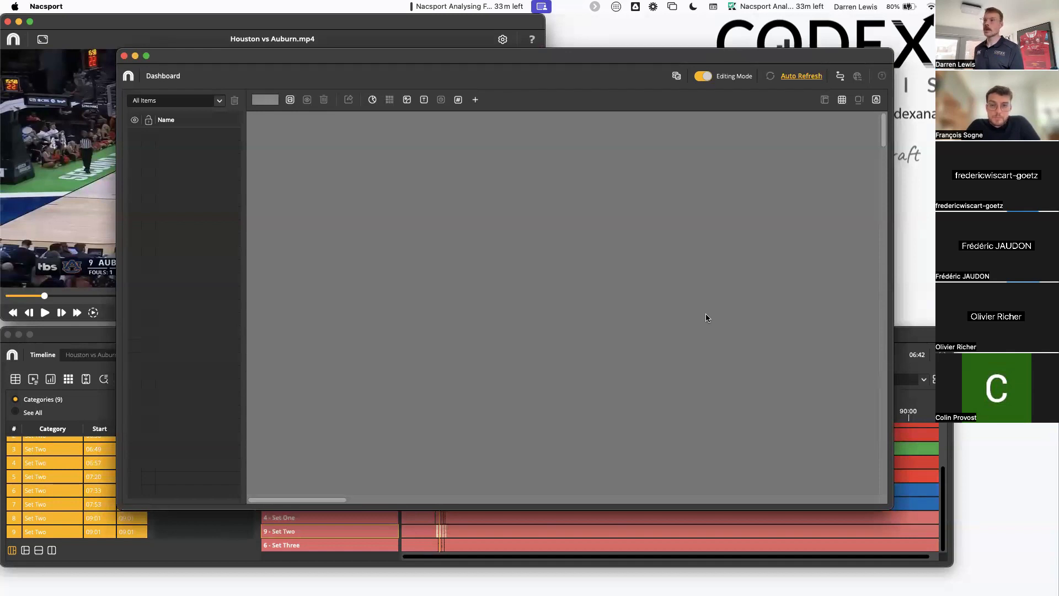
pyautogui.moveTo(489, 62); pyautogui.dragTo(509, 65)
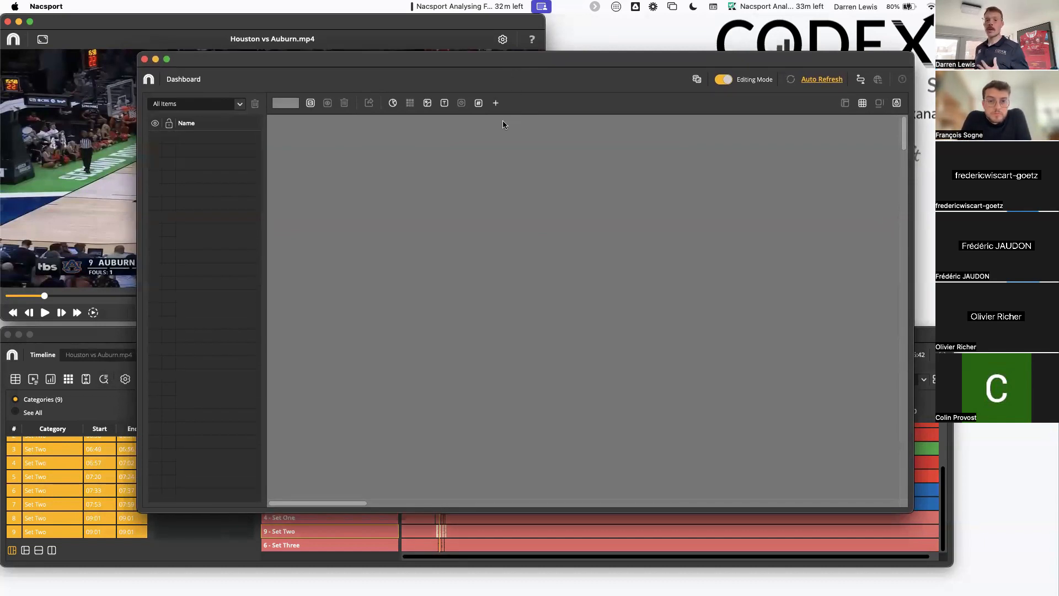
pyautogui.click(392, 104)
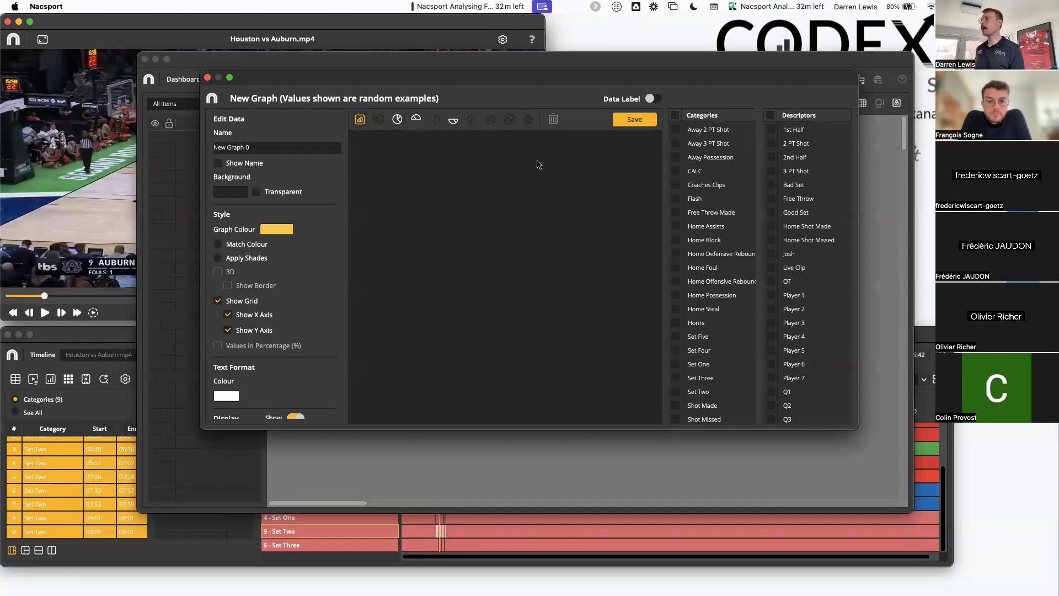
pyautogui.scroll(-1, 715, 259)
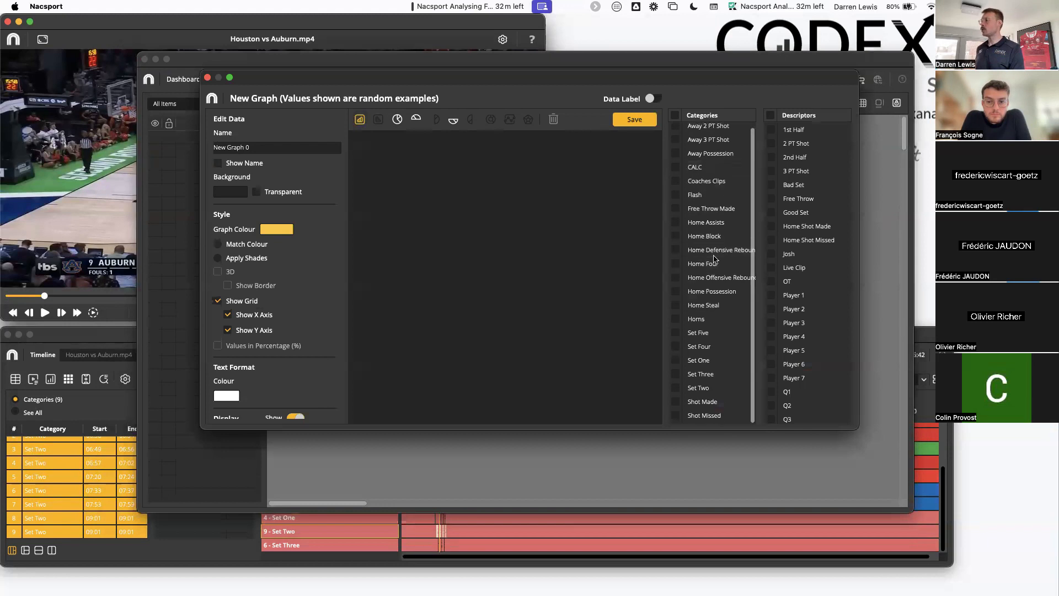
pyautogui.click(676, 363)
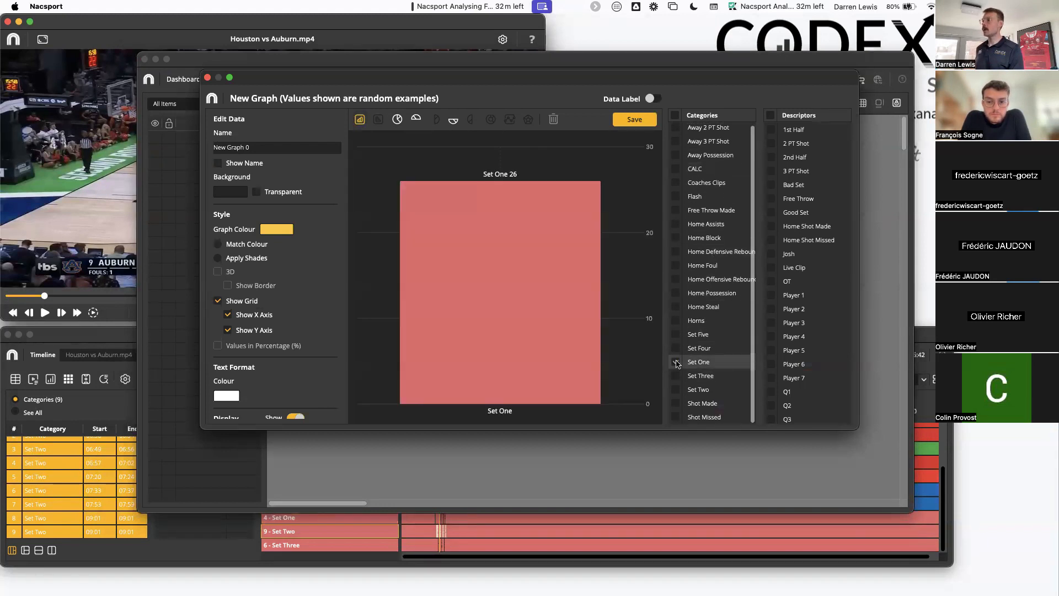
pyautogui.click(676, 391)
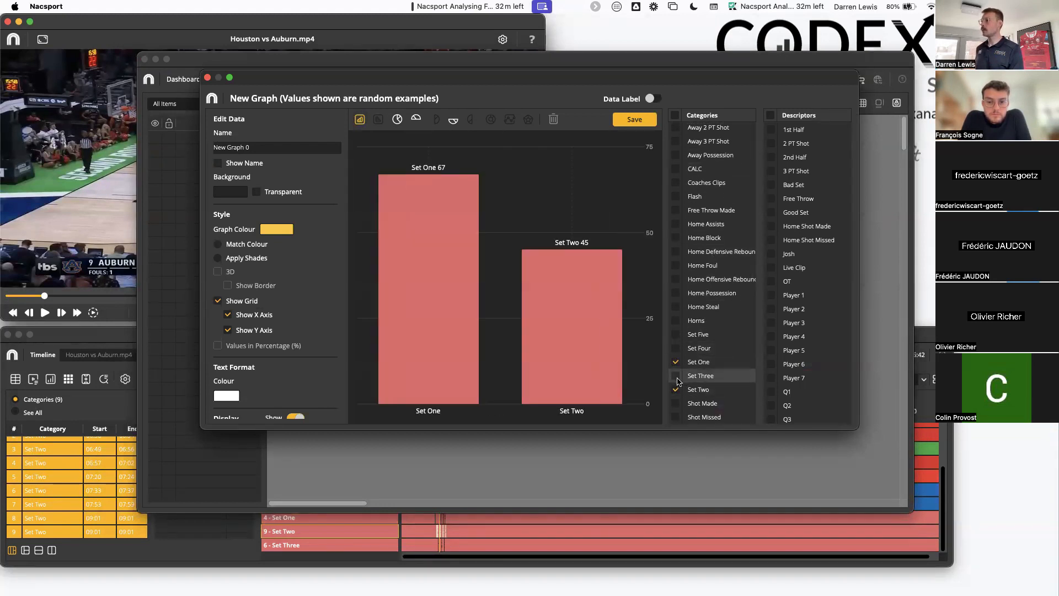
pyautogui.click(676, 377)
pyautogui.click(676, 349)
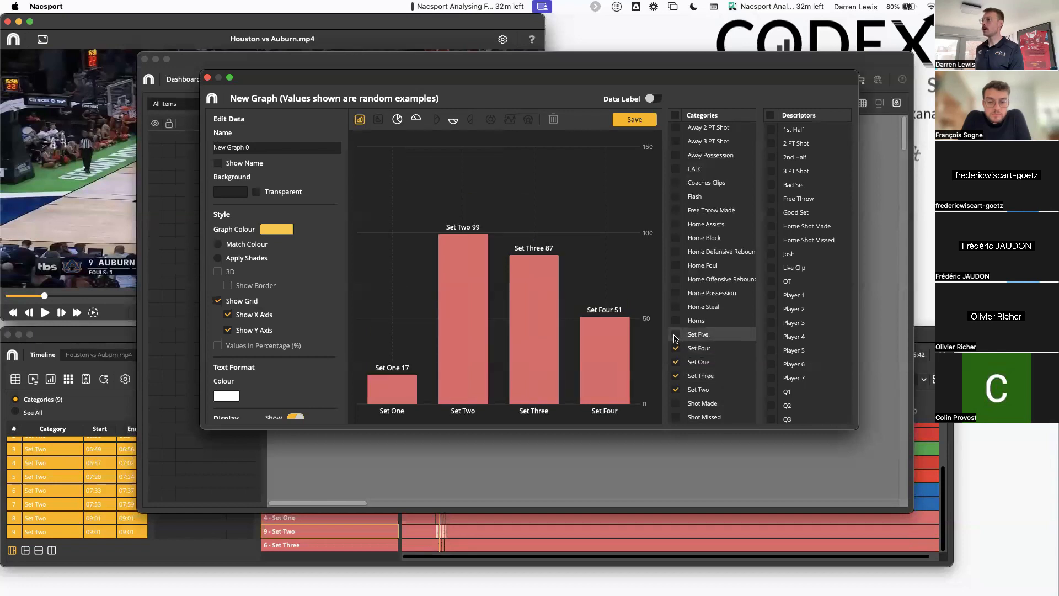
pyautogui.click(676, 335)
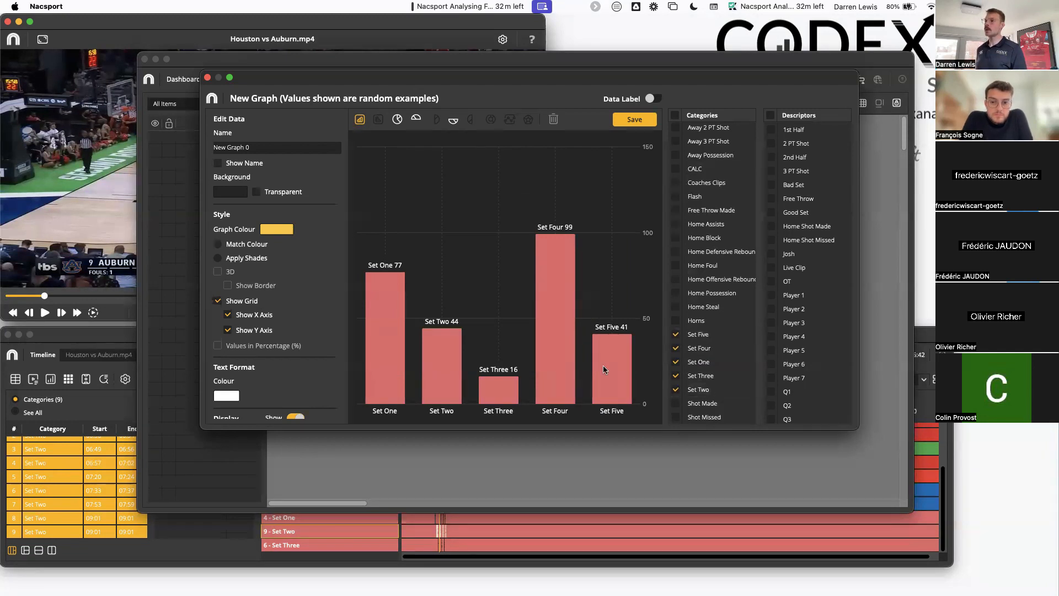
pyautogui.click(218, 259)
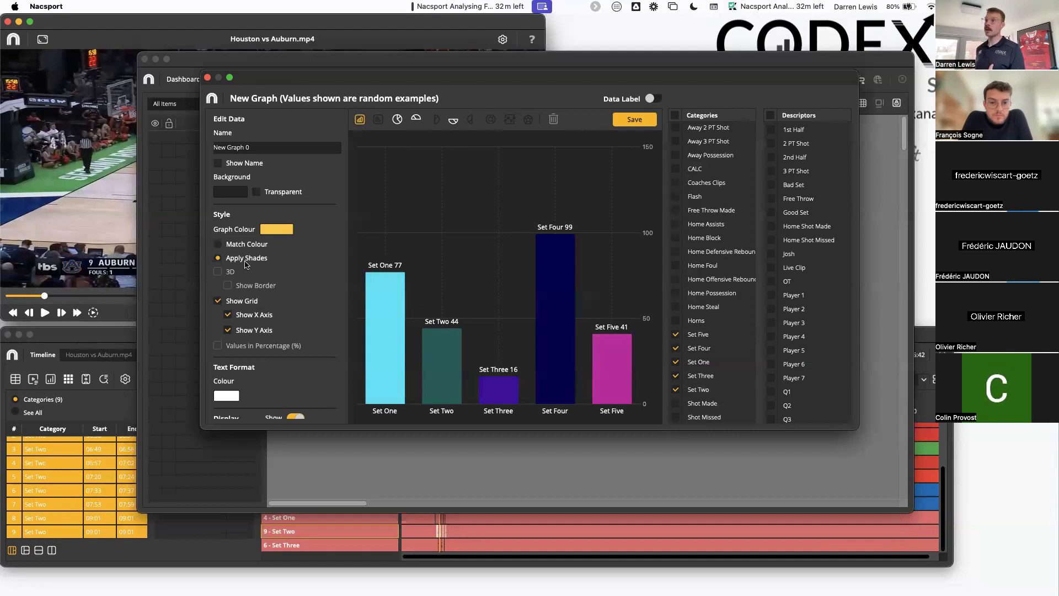
pyautogui.click(631, 120)
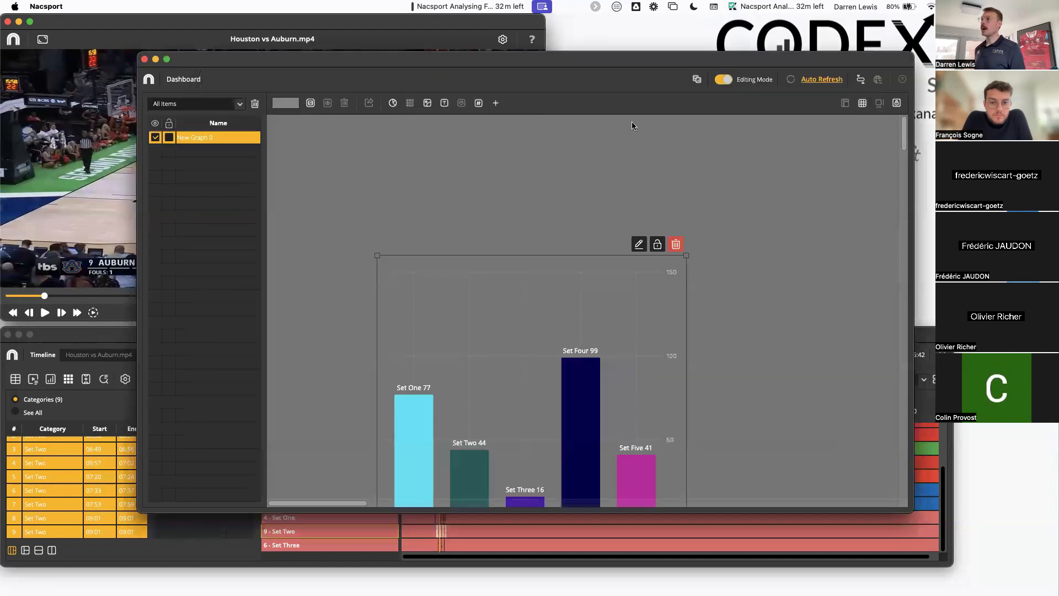
# Step: Reduce the height of the sets bar graph and place it near the upper edge of the dashboard canvas
pyautogui.moveTo(601, 302); pyautogui.dragTo(550, 213)
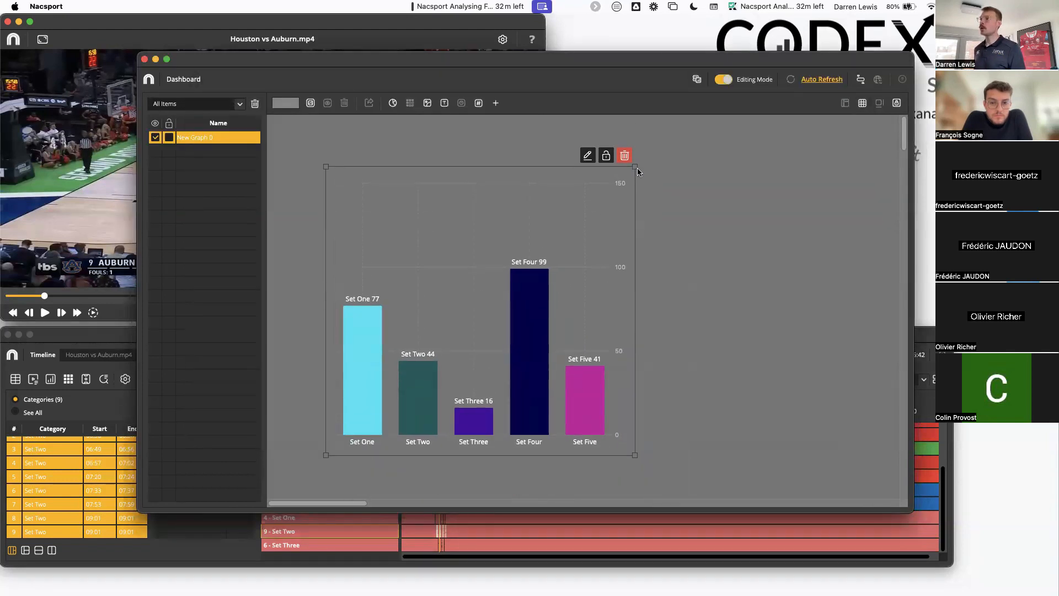
pyautogui.moveTo(635, 167); pyautogui.dragTo(632, 256)
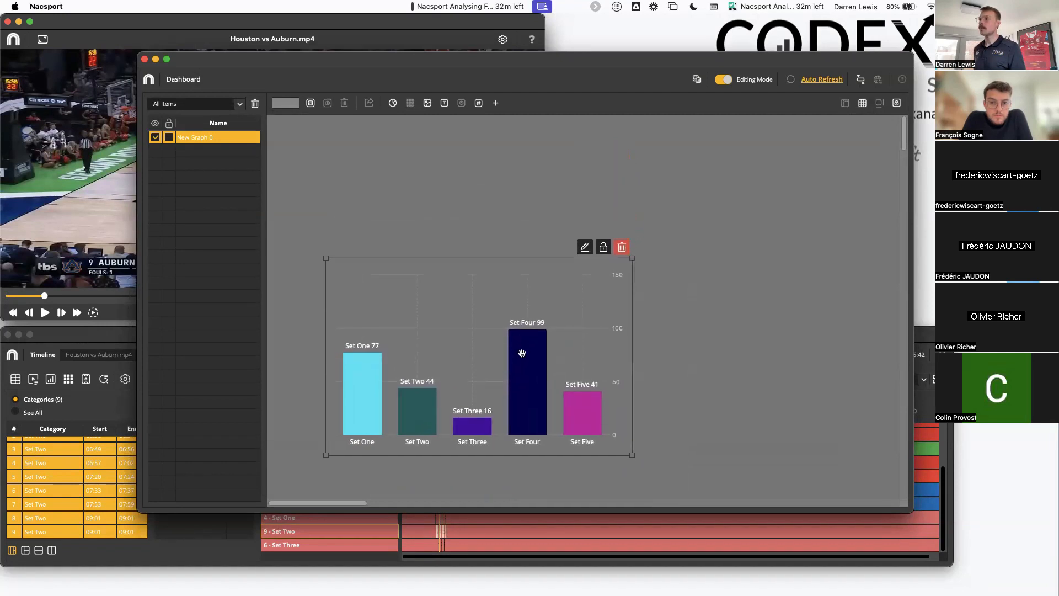
pyautogui.moveTo(521, 353); pyautogui.dragTo(507, 246)
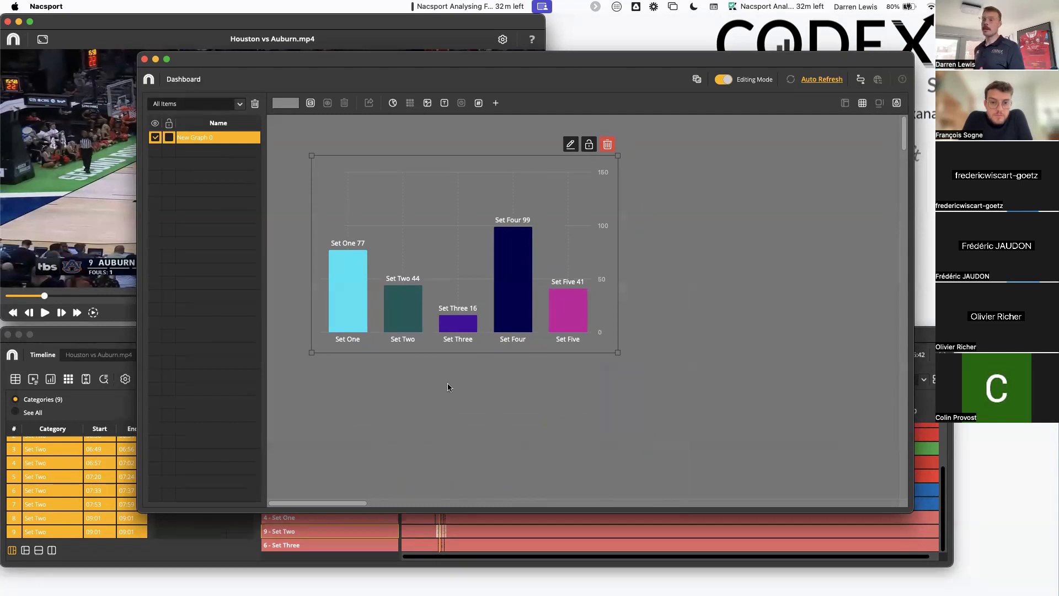
# Step: Leave editing mode, view the clips behind the Set Two bar, and close the clip player
pyautogui.click(723, 79)
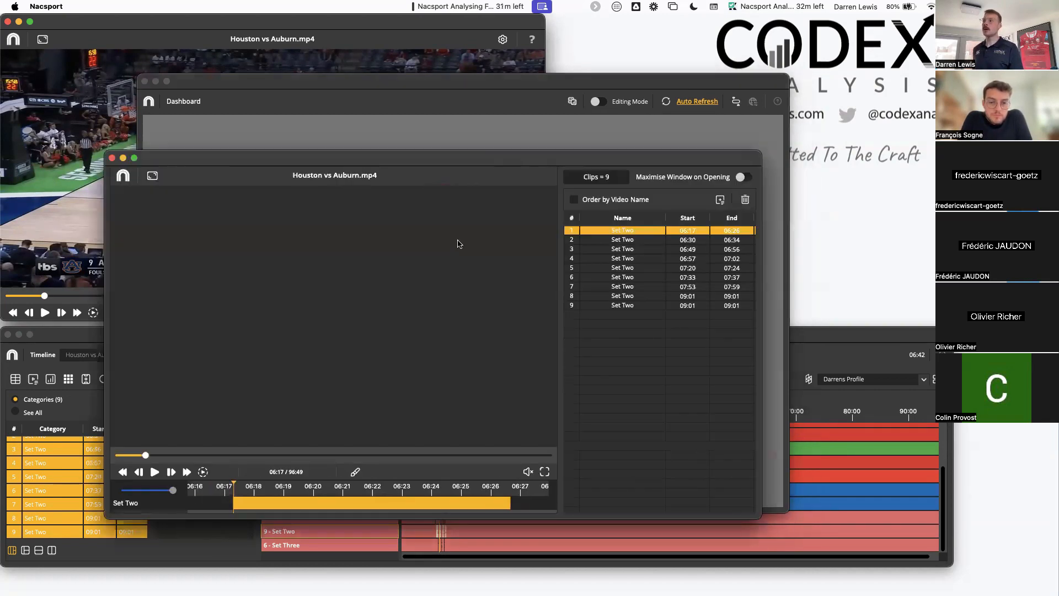
pyautogui.moveTo(472, 163); pyautogui.dragTo(523, 167)
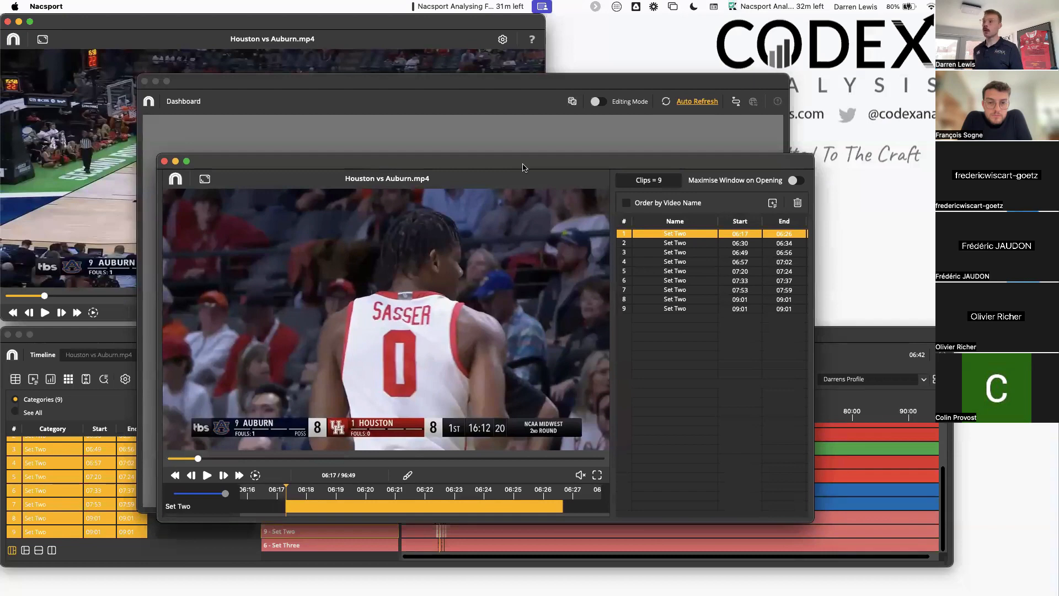
pyautogui.press('Down')
pyautogui.press('Down')
pyautogui.press('Down')
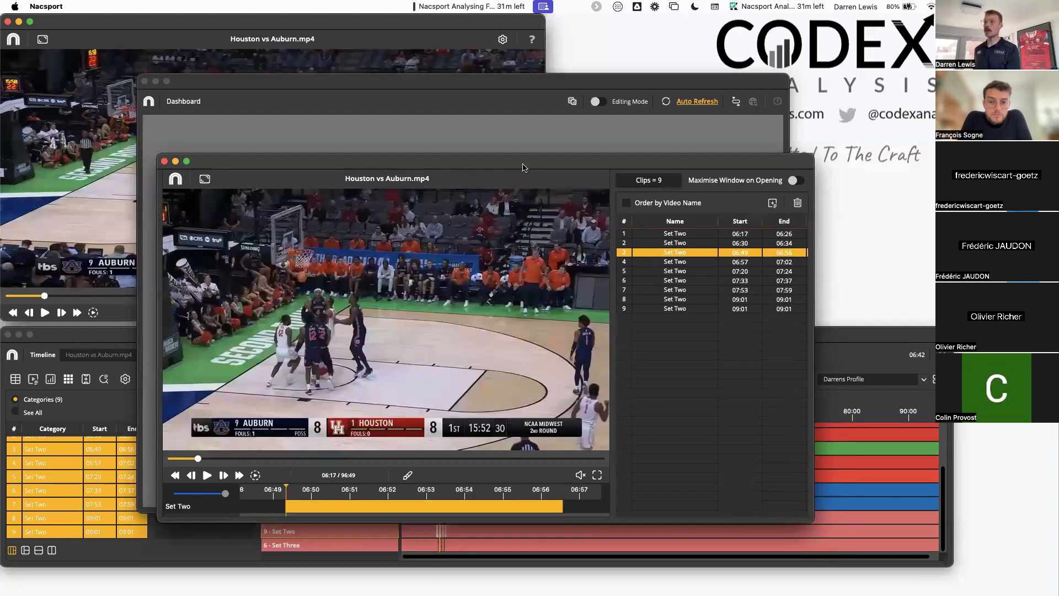
pyautogui.press('Down')
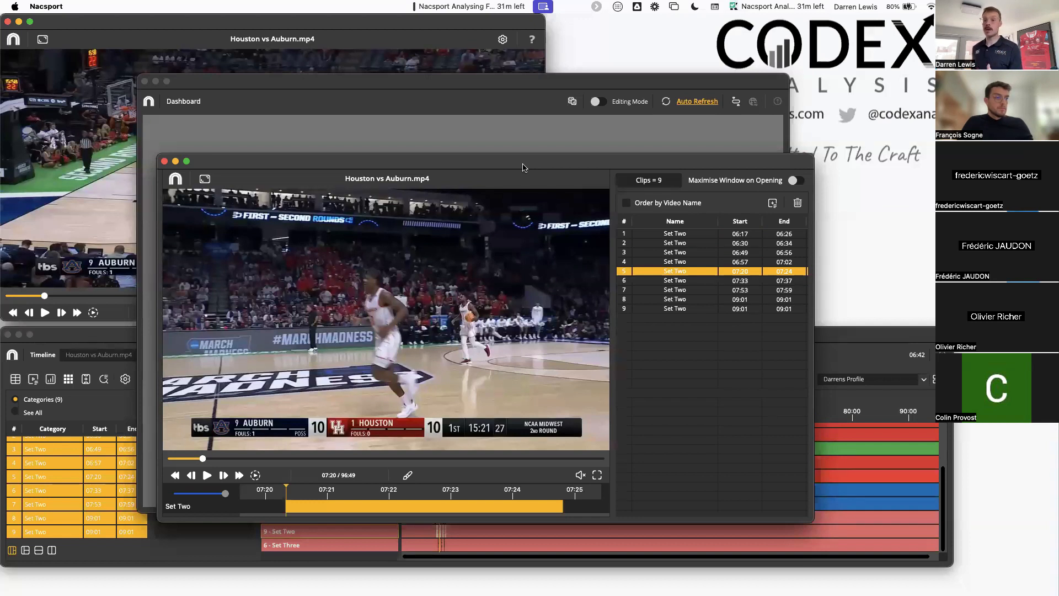
pyautogui.click(164, 161)
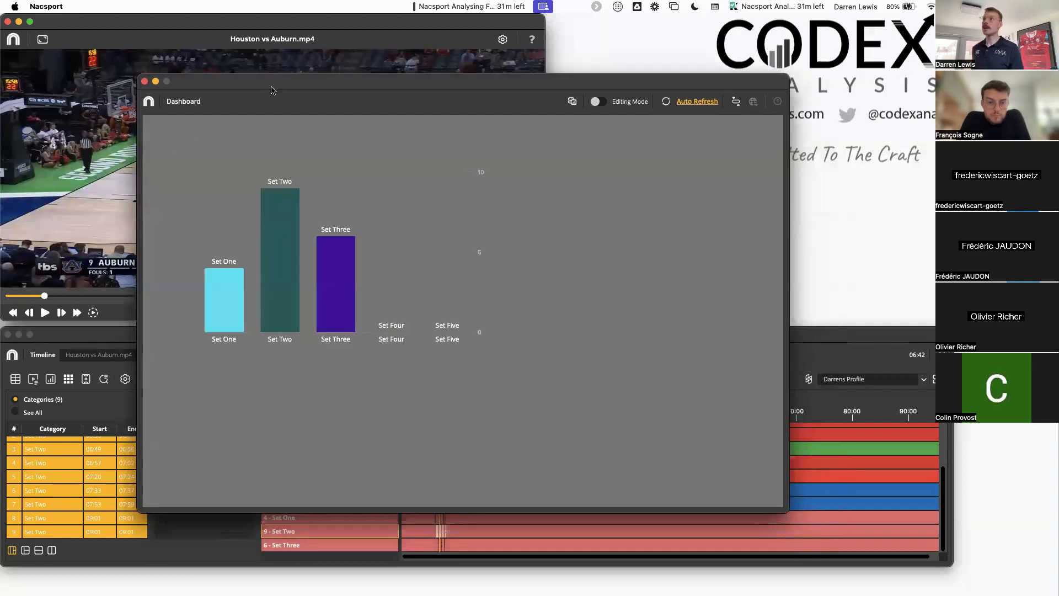
# Step: Return the dashboard to editing mode and shrink the sets bar graph in both directions
pyautogui.moveTo(273, 88); pyautogui.dragTo(291, 88)
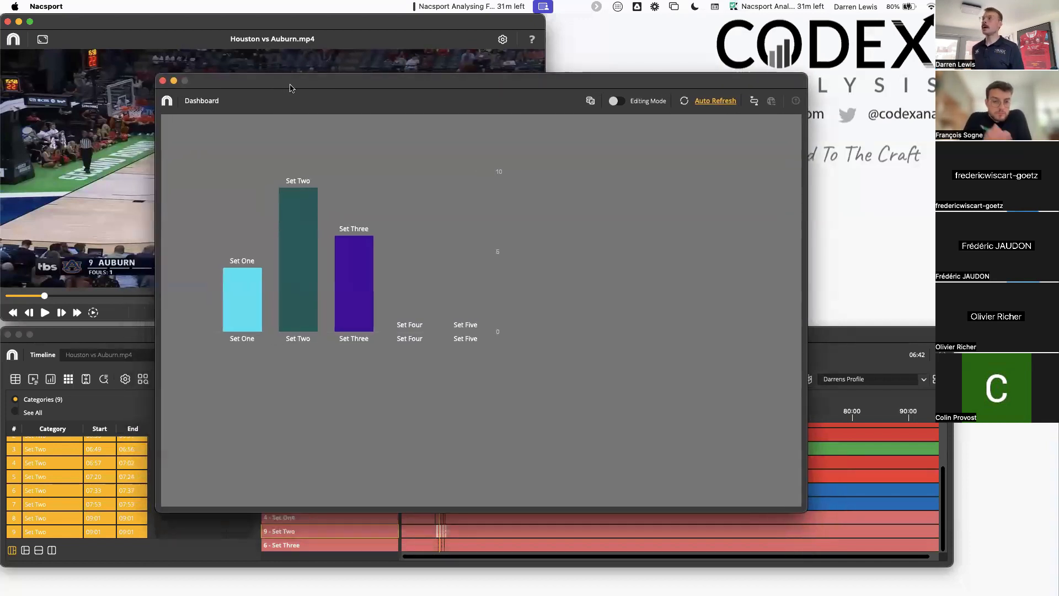
pyautogui.click(613, 101)
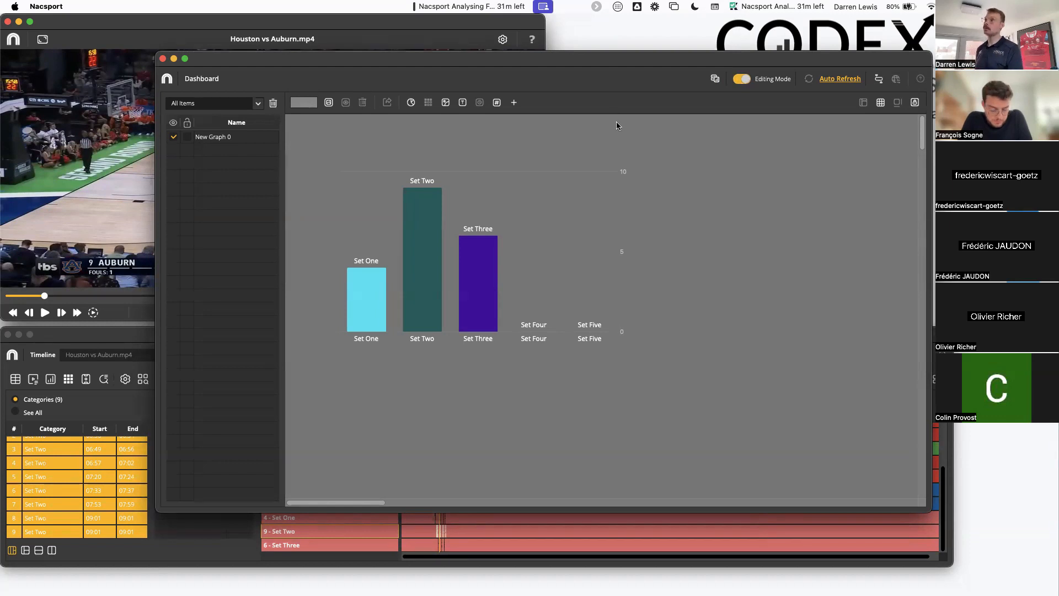
pyautogui.click(627, 337)
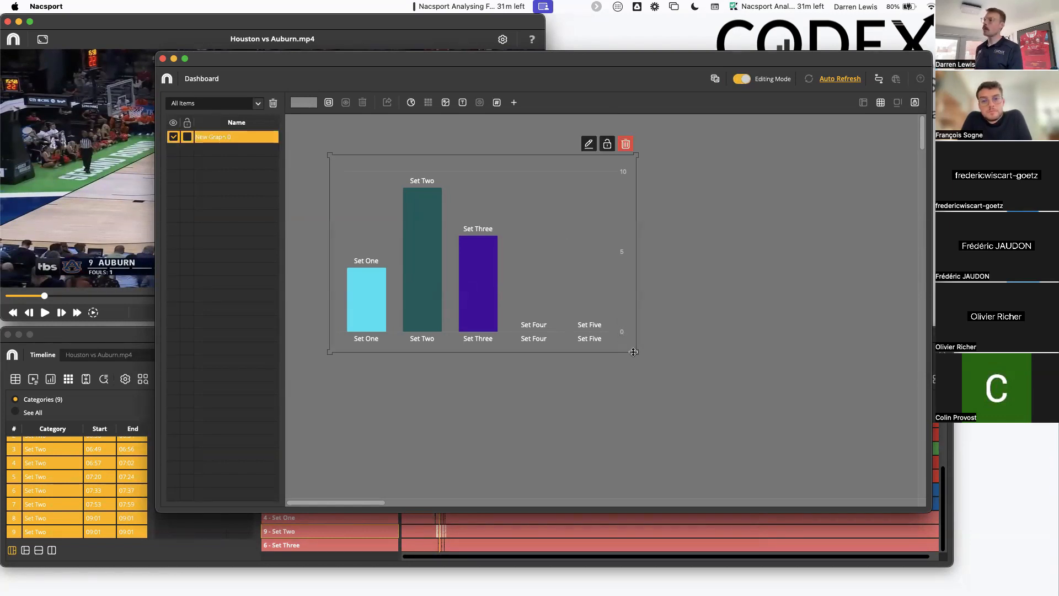
pyautogui.moveTo(635, 352); pyautogui.dragTo(604, 319)
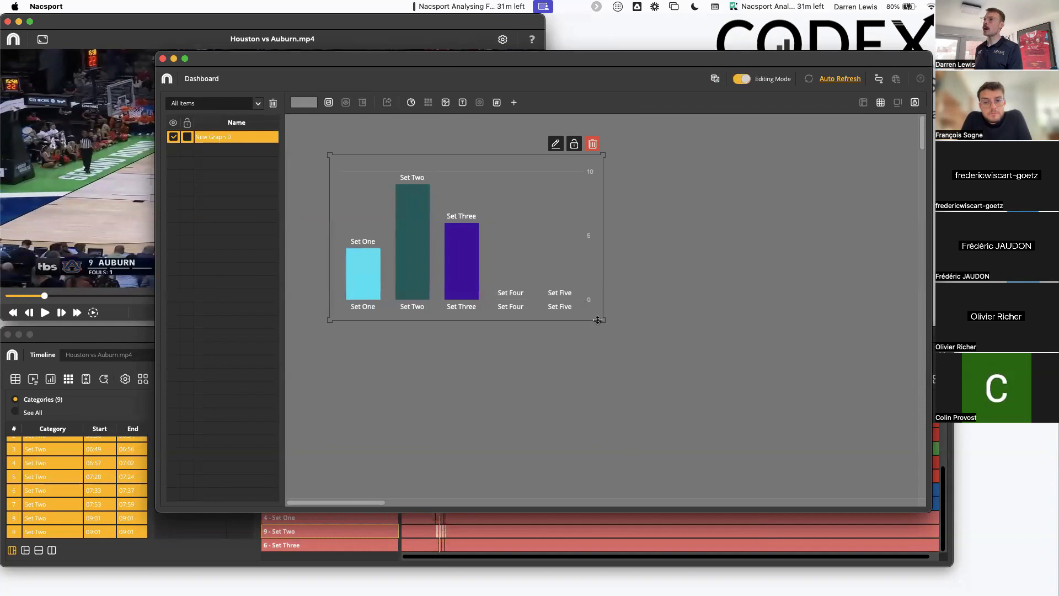
# Step: Add a pie graph comparing the Shot Made and Shot Missed categories, and save it to the dashboard
pyautogui.click(410, 103)
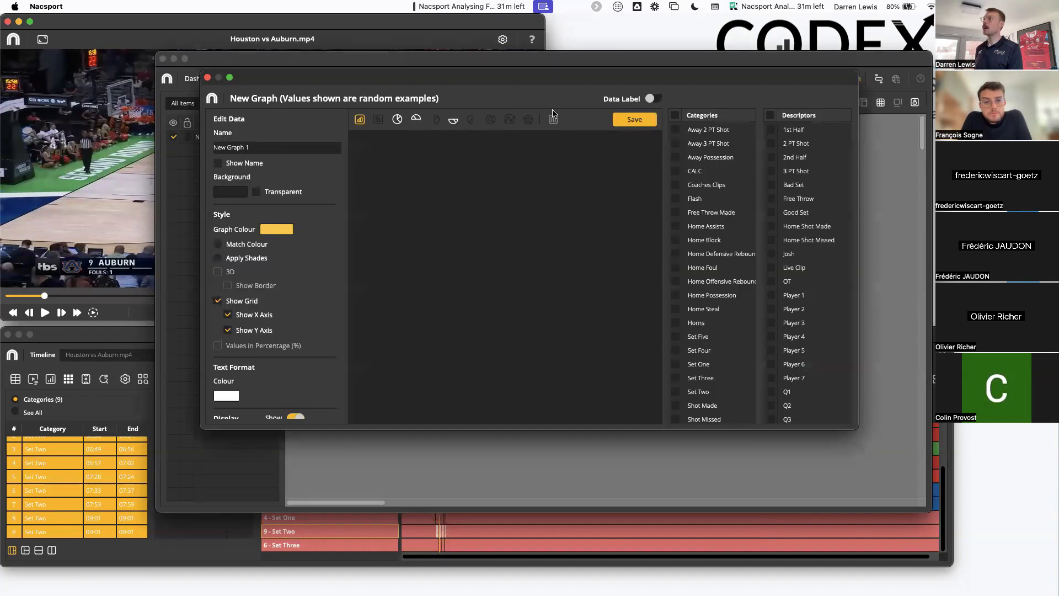
pyautogui.click(399, 121)
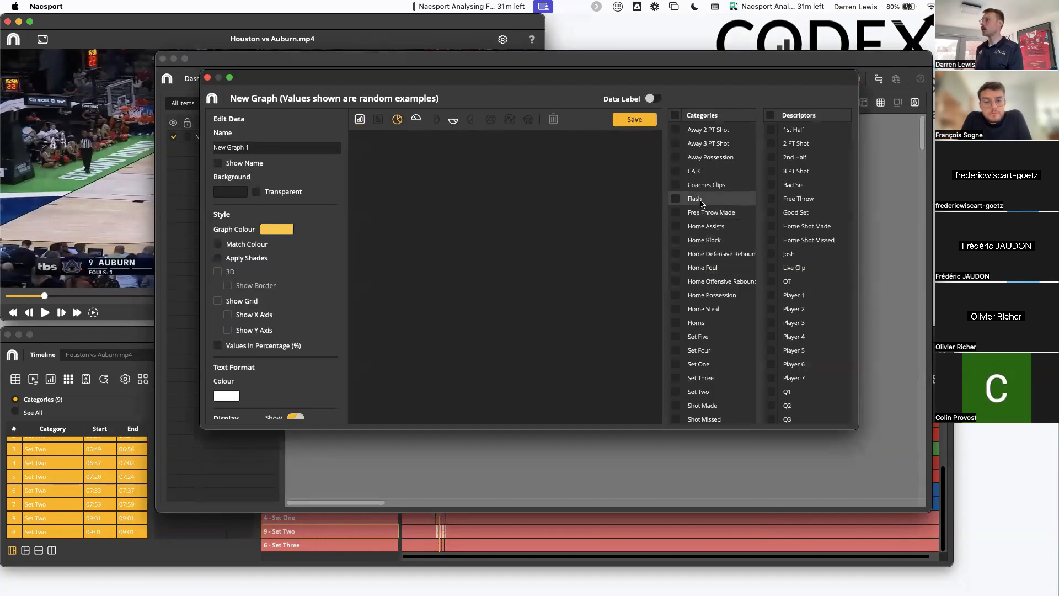
pyautogui.scroll(-1, 696, 282)
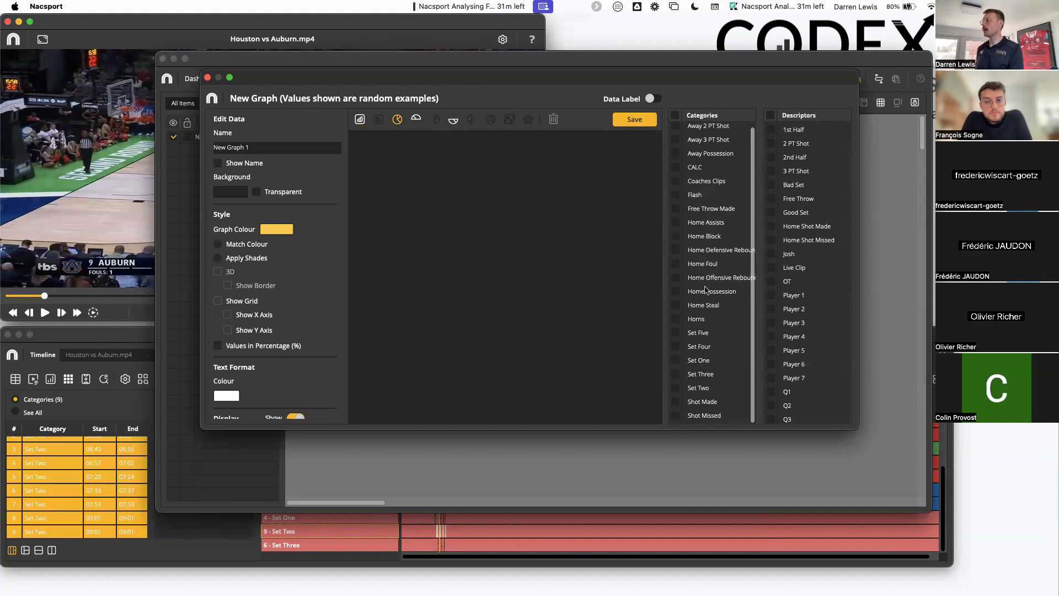
pyautogui.click(675, 403)
pyautogui.click(675, 417)
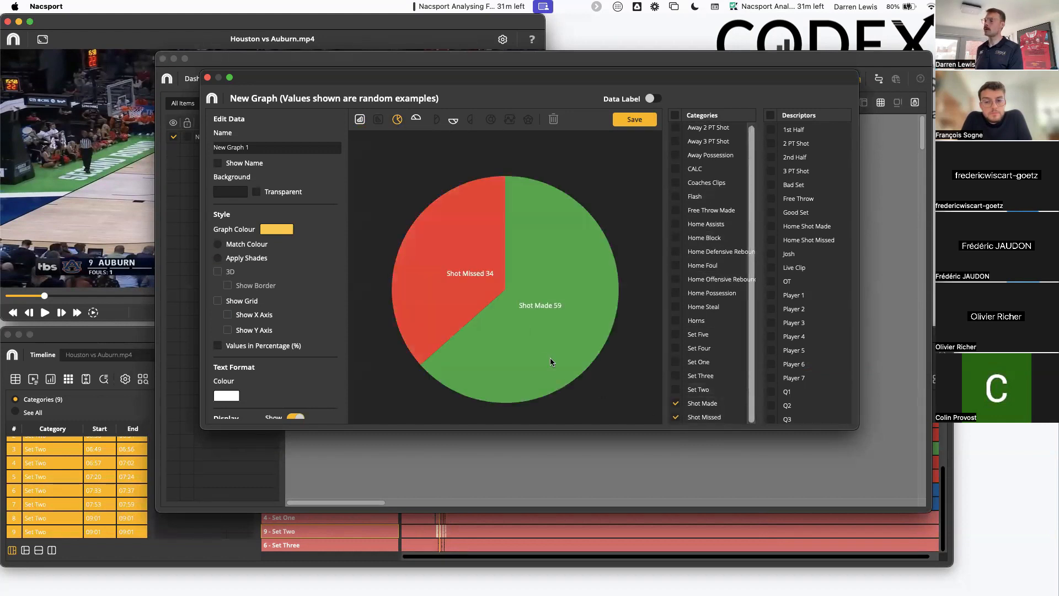
pyautogui.click(633, 120)
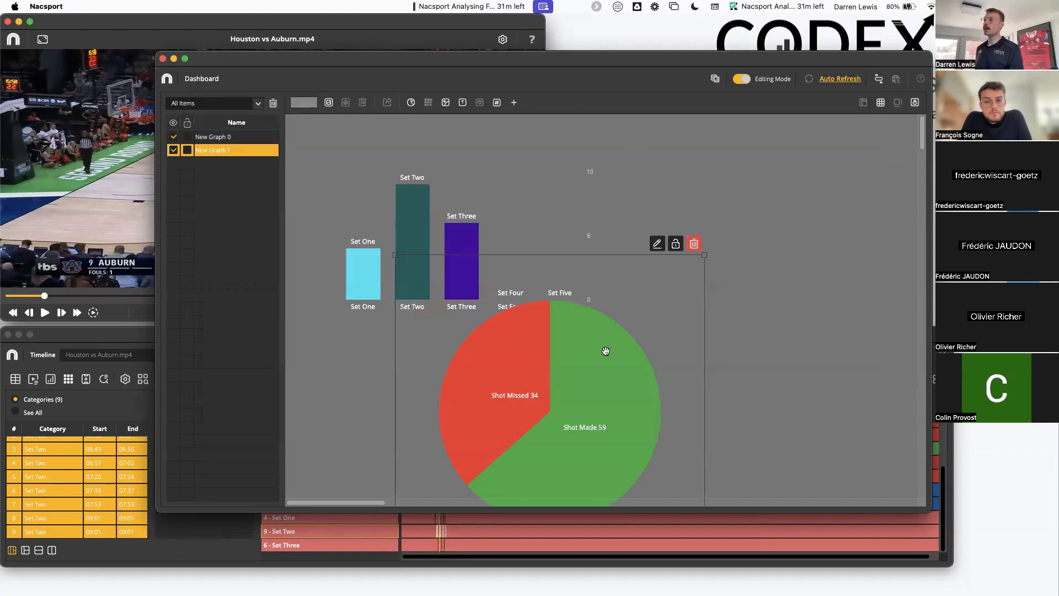
# Step: Move the shots pie graph beside the bar graph and shrink it so the two no longer overlap
pyautogui.moveTo(605, 351); pyautogui.dragTo(746, 261)
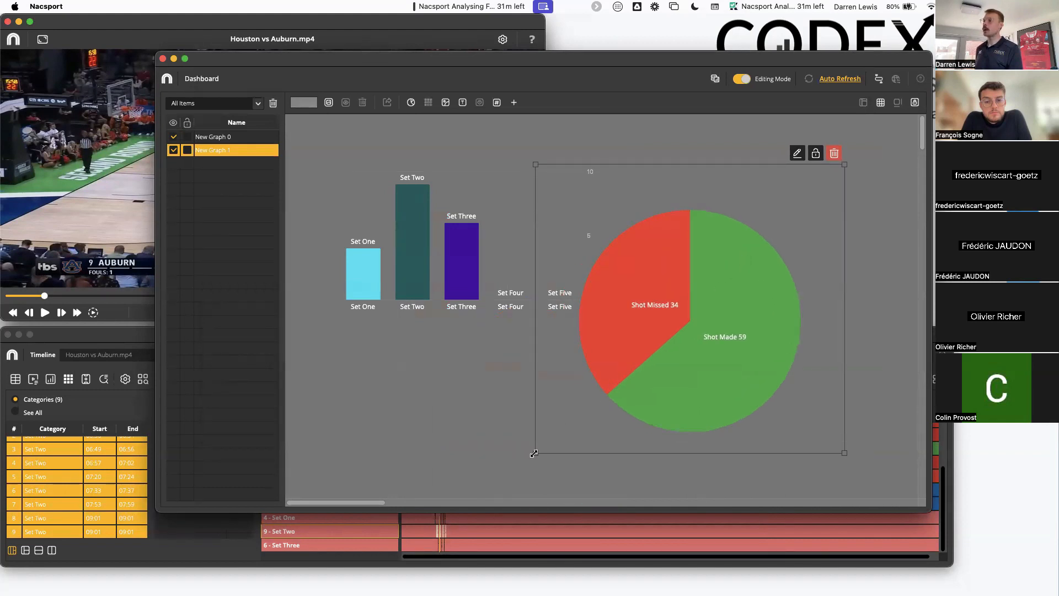
pyautogui.moveTo(534, 453); pyautogui.dragTo(678, 324)
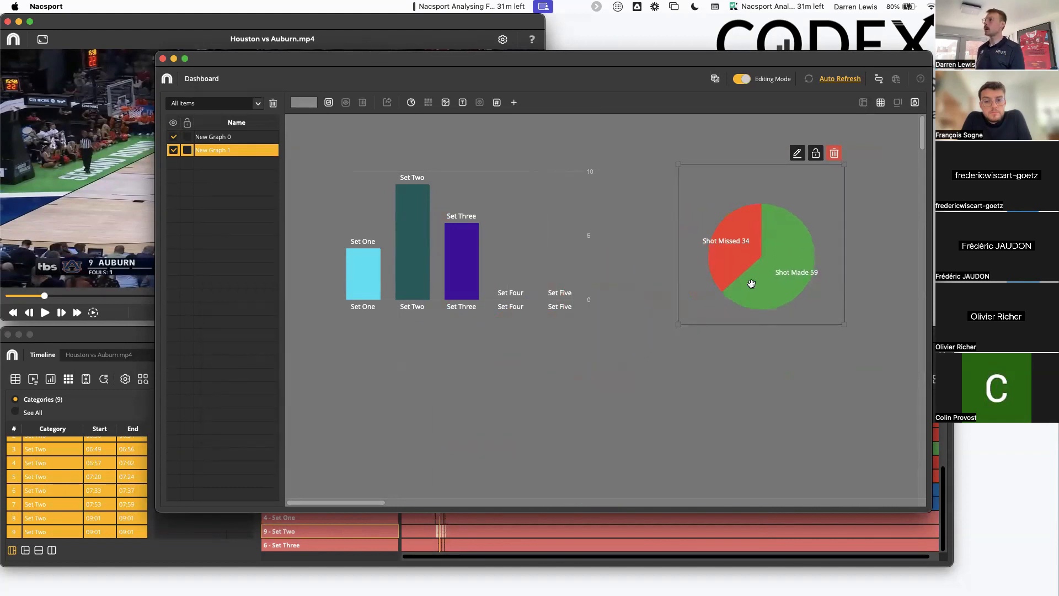
pyautogui.moveTo(751, 284); pyautogui.dragTo(783, 255)
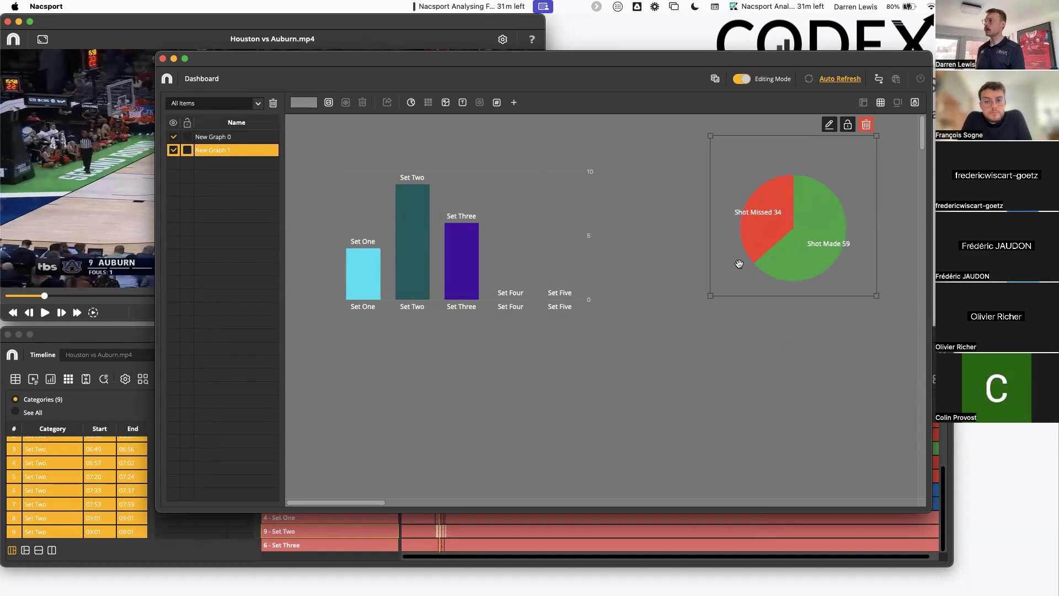
# Step: Add a data label for the Set Two category, save it, and place it below the sets bar graph
pyautogui.click(496, 103)
pyautogui.moveTo(504, 85); pyautogui.dragTo(545, 122)
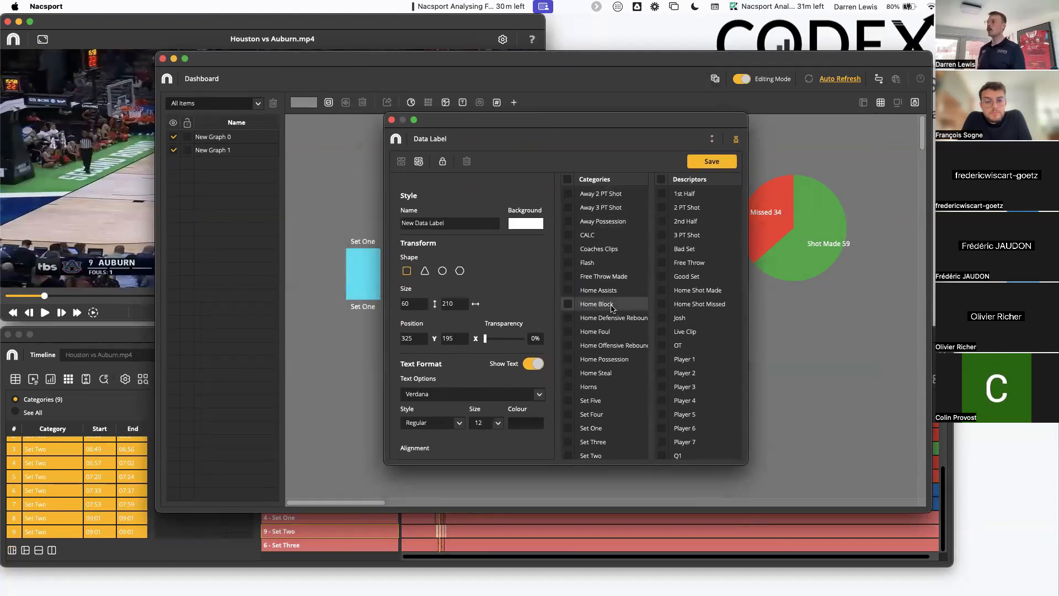
pyautogui.scroll(-1, 603, 346)
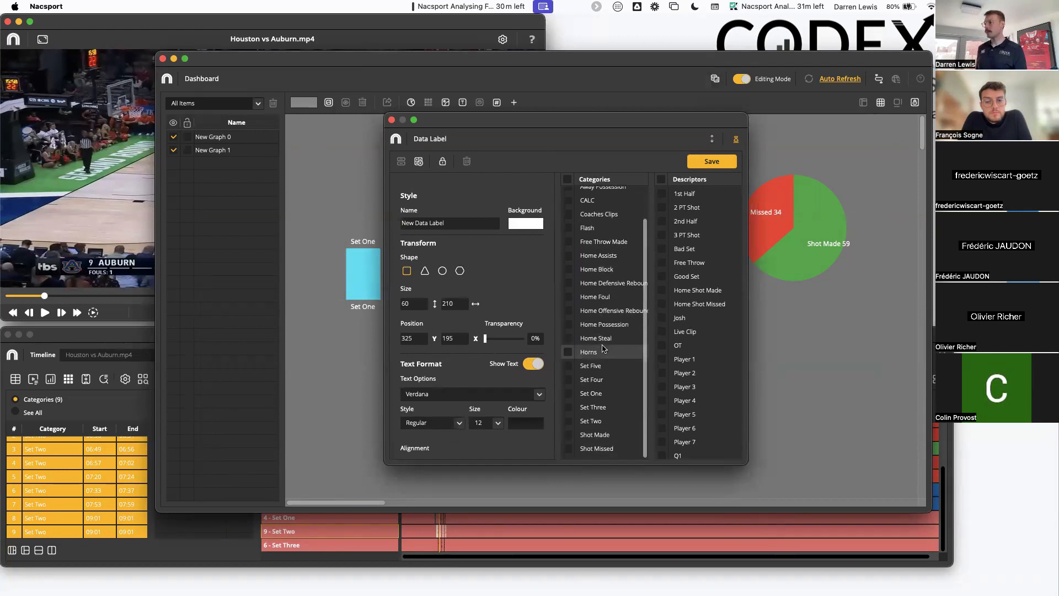
pyautogui.scroll(1, 604, 347)
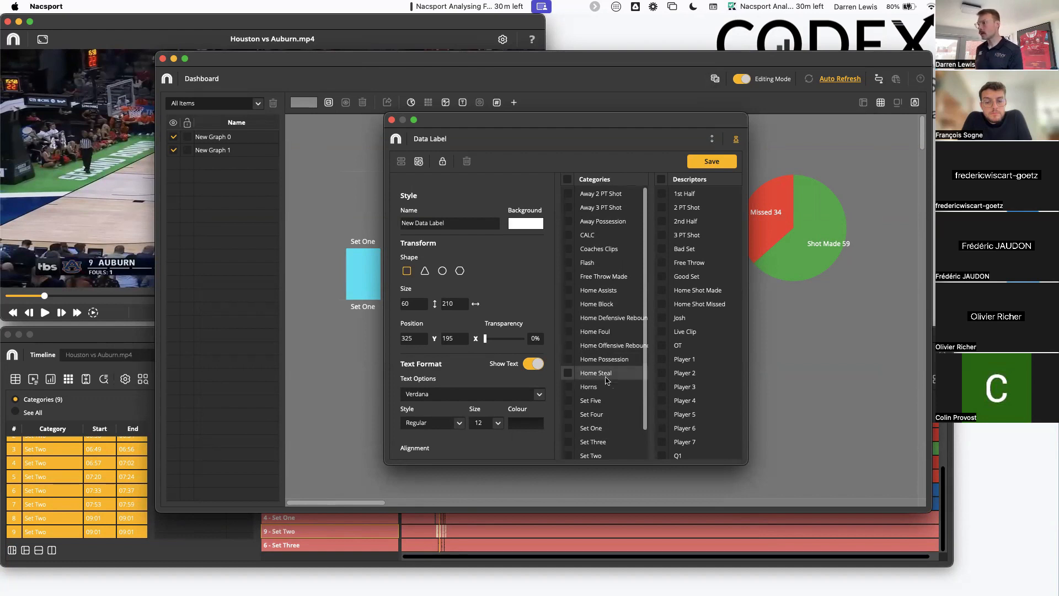
pyautogui.scroll(-1, 591, 418)
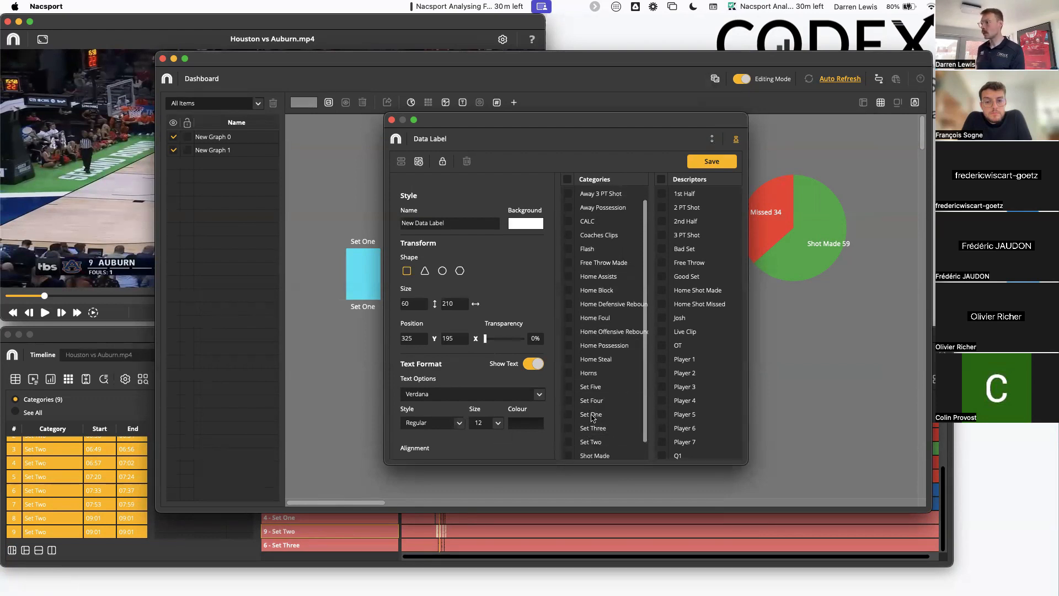
pyautogui.click(567, 441)
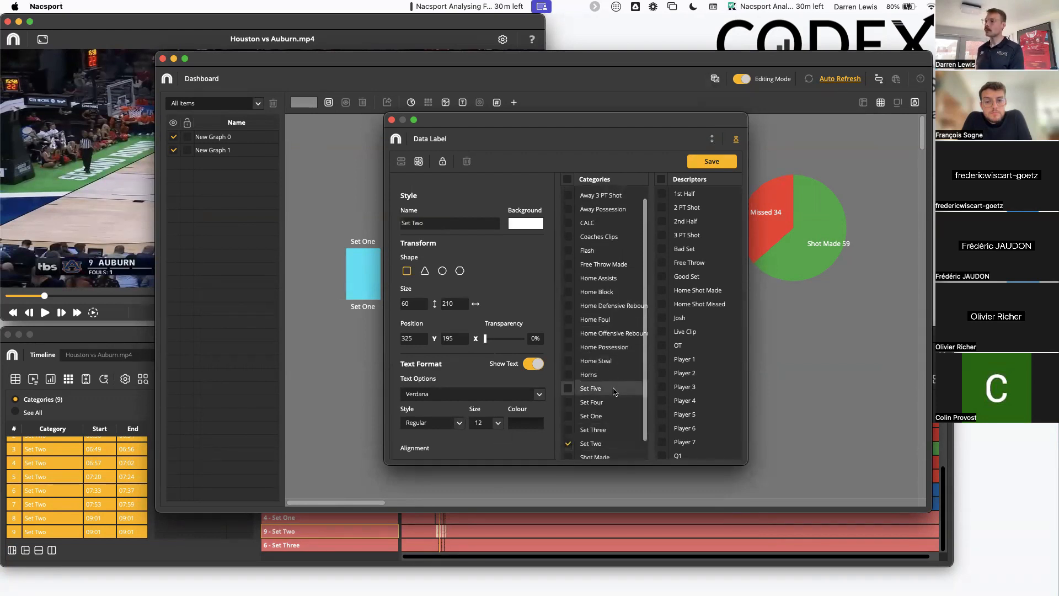
pyautogui.click(711, 161)
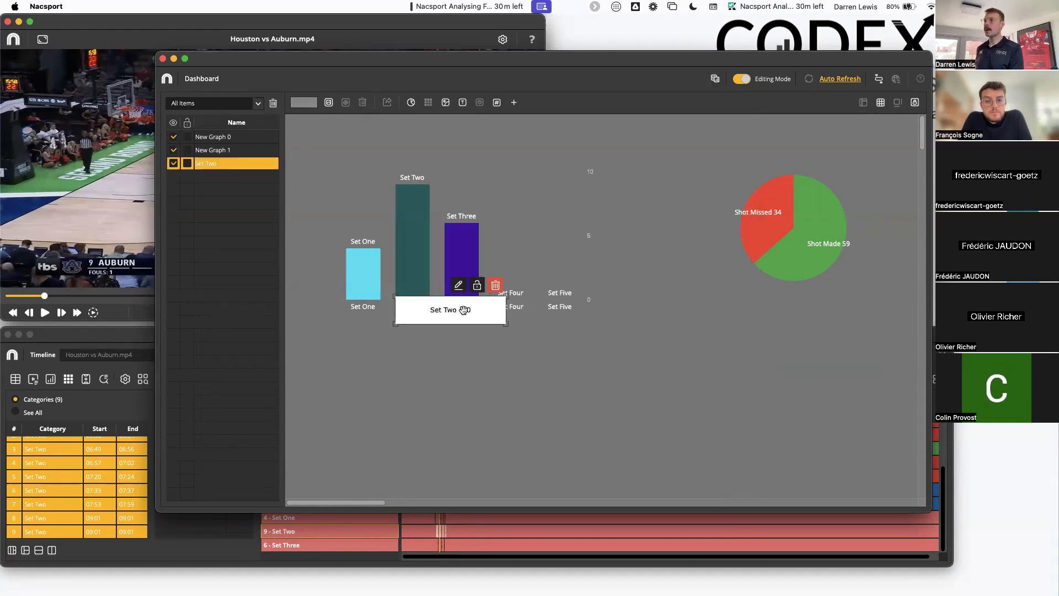
pyautogui.moveTo(463, 310); pyautogui.dragTo(466, 366)
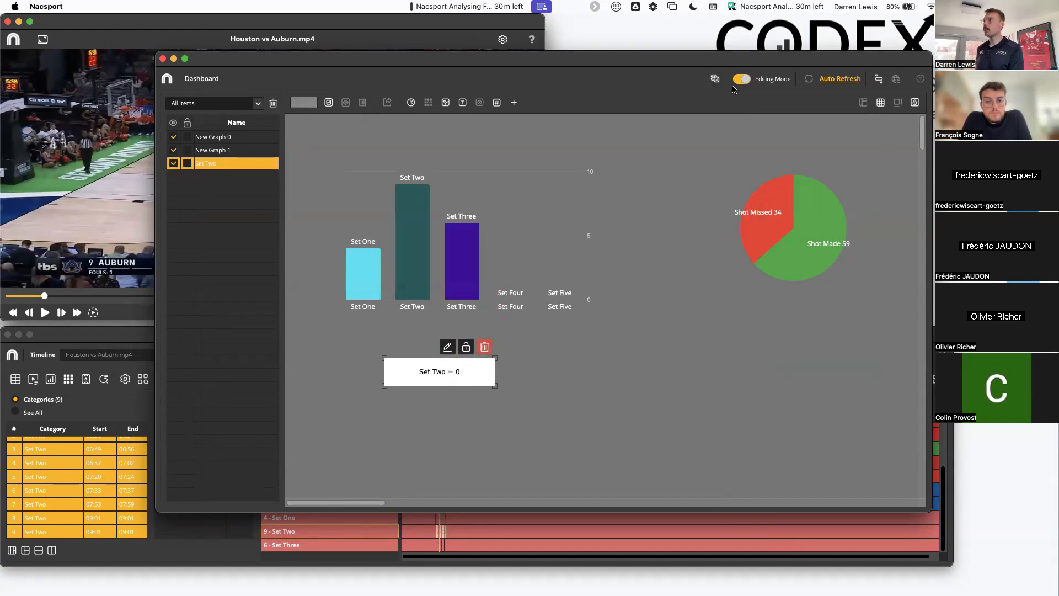
# Step: Leave editing mode, view the clips behind the Set Two data label, and close the clip player
pyautogui.click(739, 77)
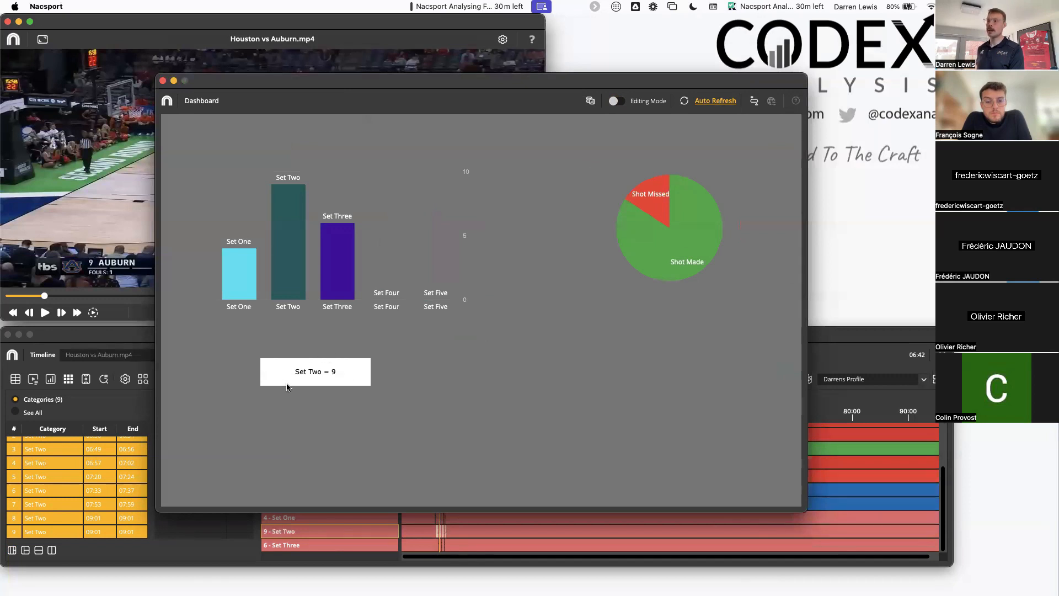
pyautogui.moveTo(433, 104); pyautogui.dragTo(592, 58)
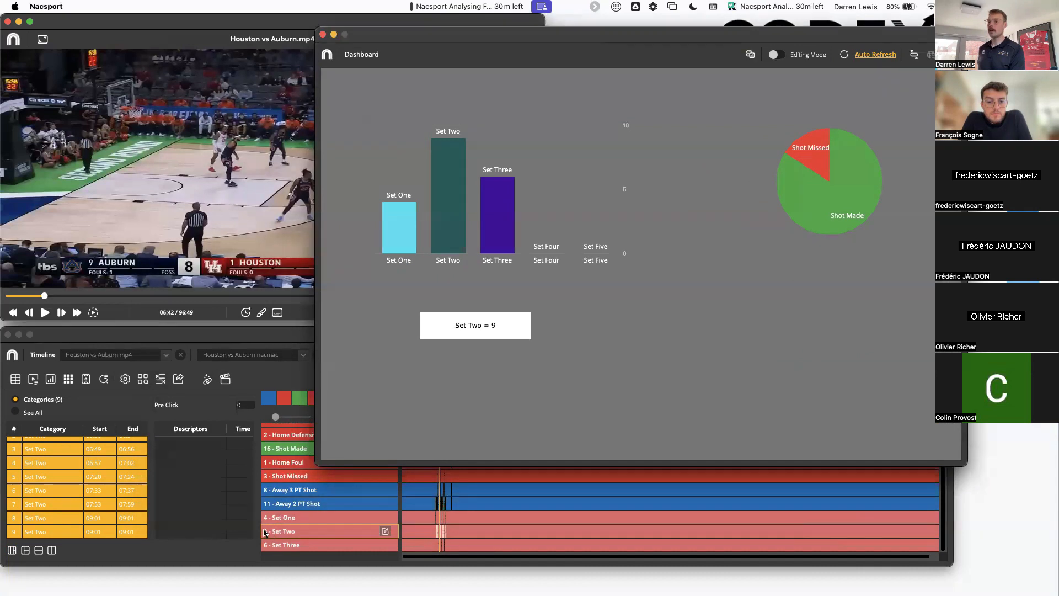
pyautogui.click(470, 329)
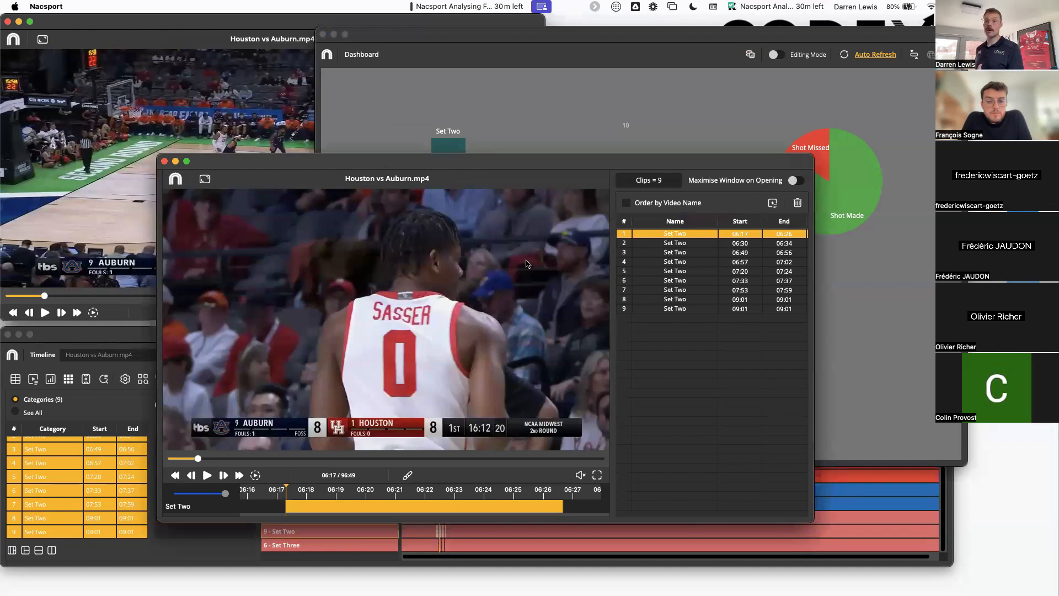
pyautogui.click(164, 161)
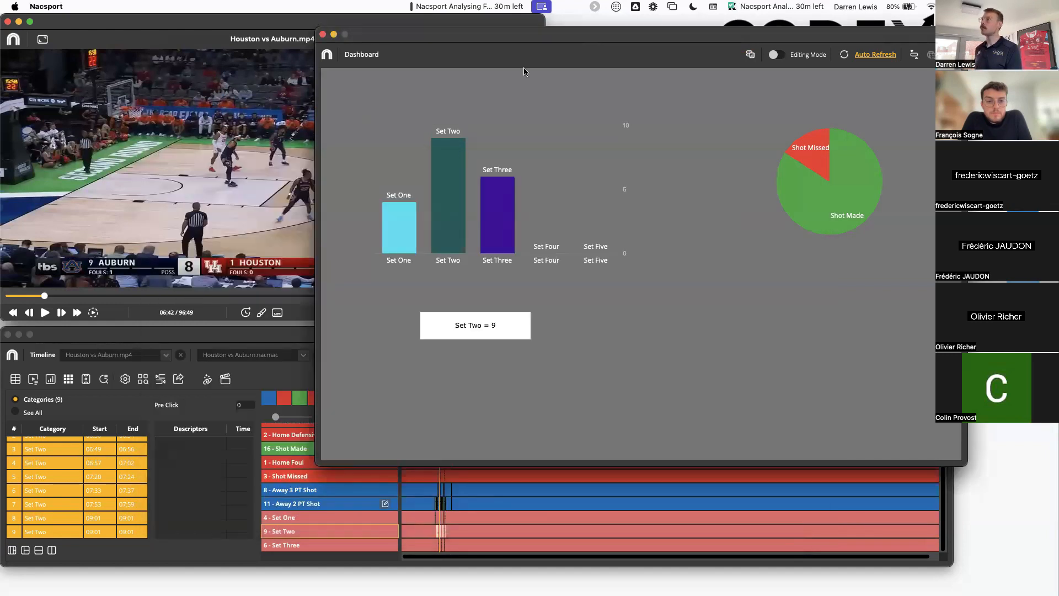
pyautogui.moveTo(610, 34); pyautogui.dragTo(505, 42)
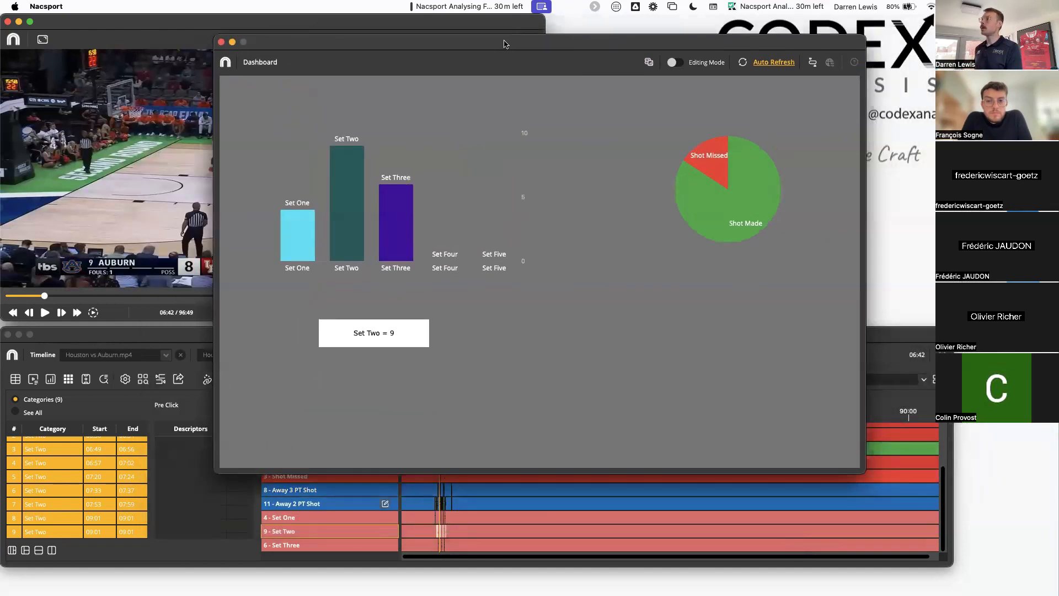
# Step: In editing mode, add a data label combining category Set Two with descriptor Shot Made, and place it beside the Set Two label
pyautogui.click(672, 62)
pyautogui.moveTo(682, 42); pyautogui.dragTo(637, 59)
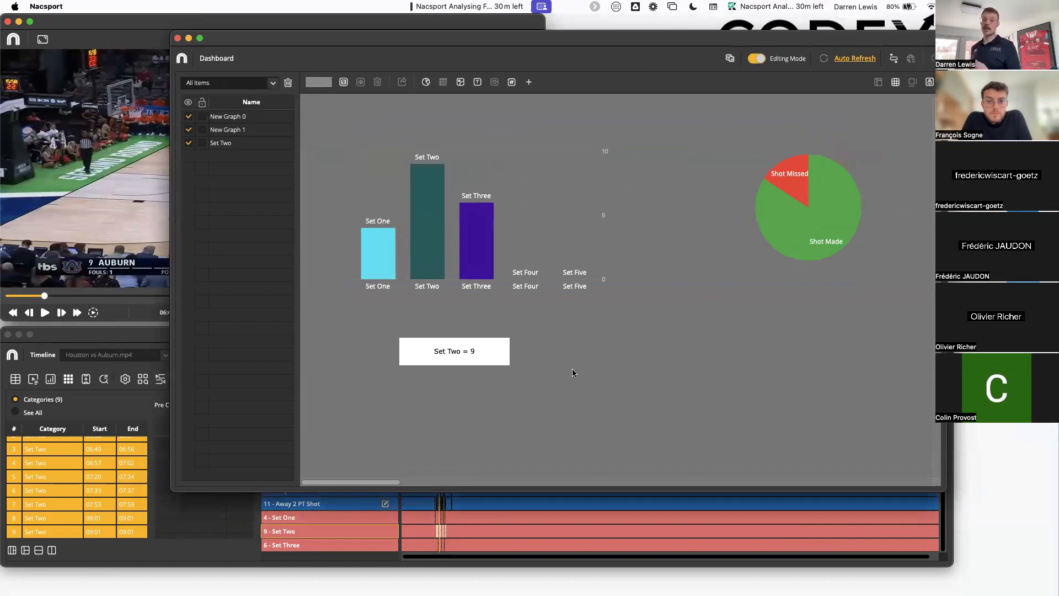
pyautogui.click(511, 84)
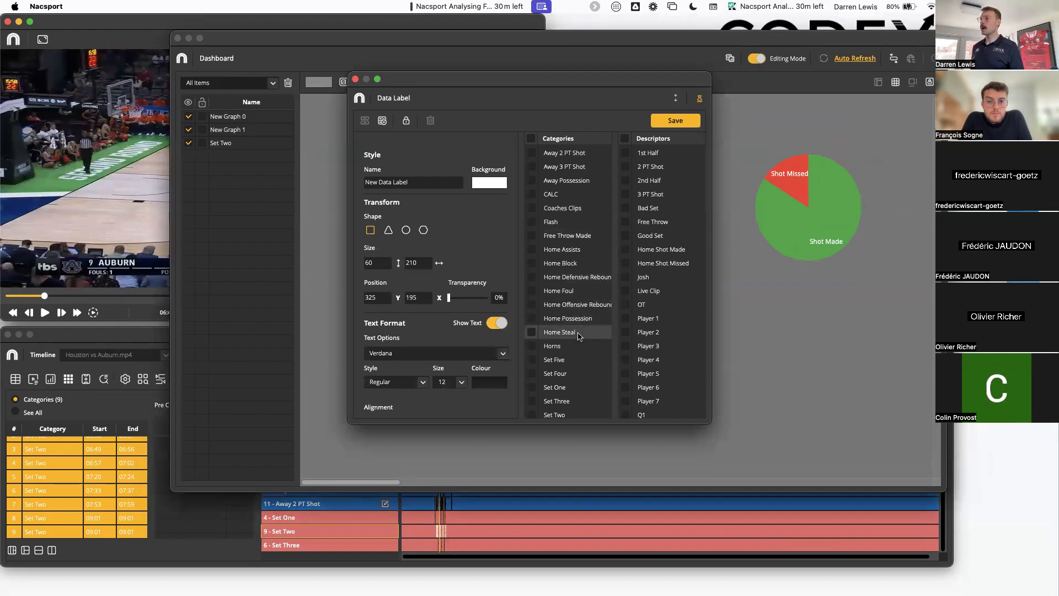
pyautogui.scroll(-1, 575, 334)
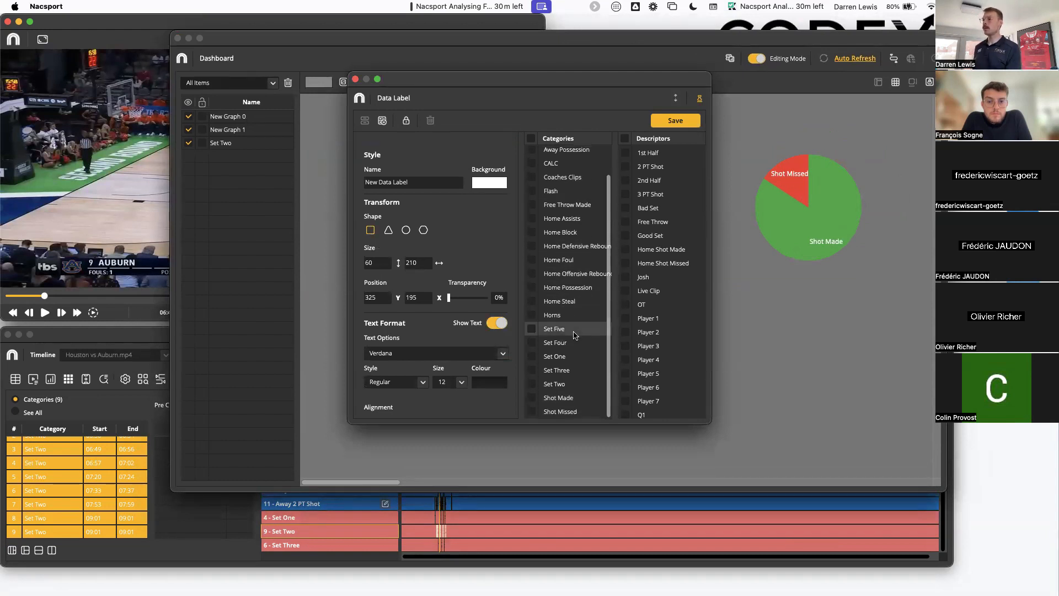
pyautogui.click(533, 385)
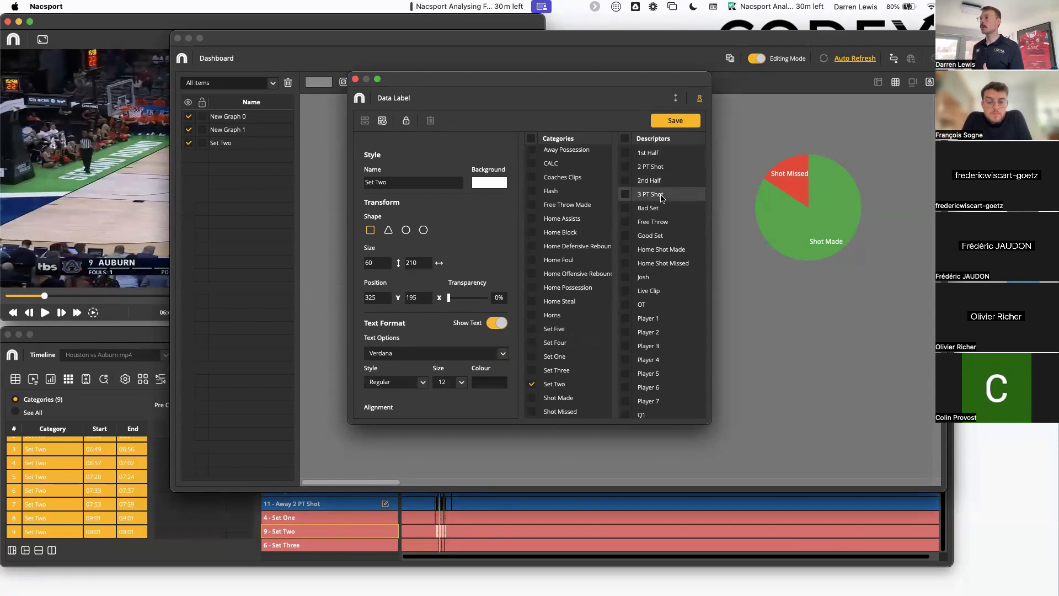
pyautogui.scroll(-2, 661, 199)
pyautogui.scroll(-2, 661, 198)
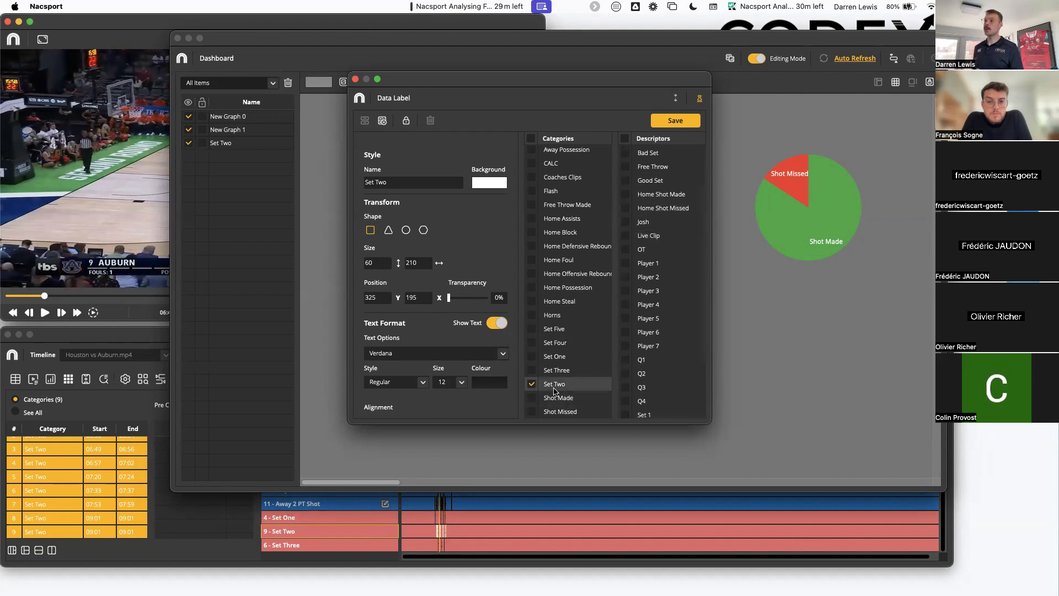
pyautogui.scroll(-7, 640, 375)
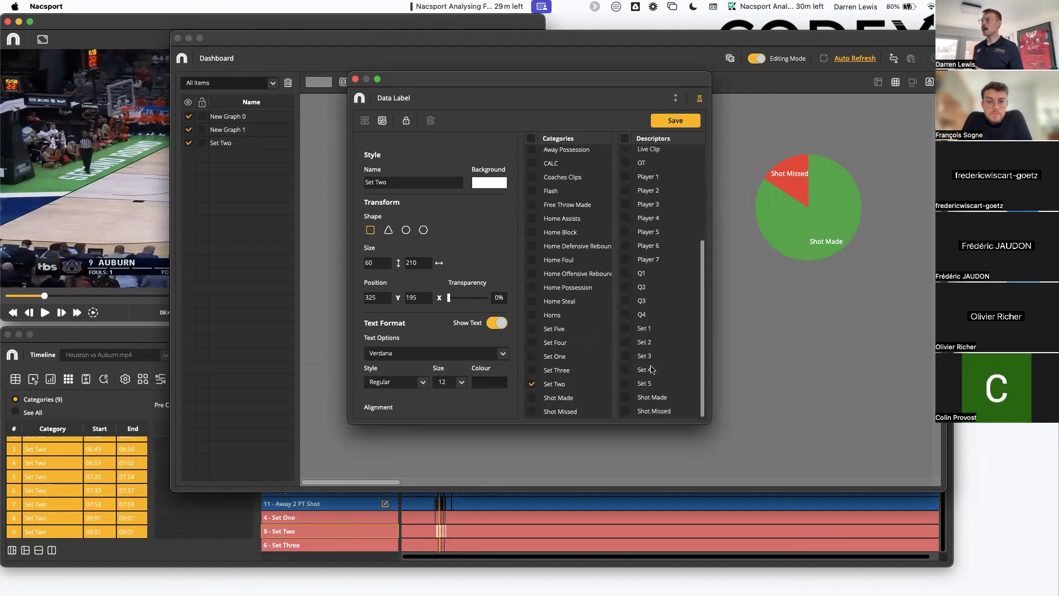
pyautogui.click(626, 401)
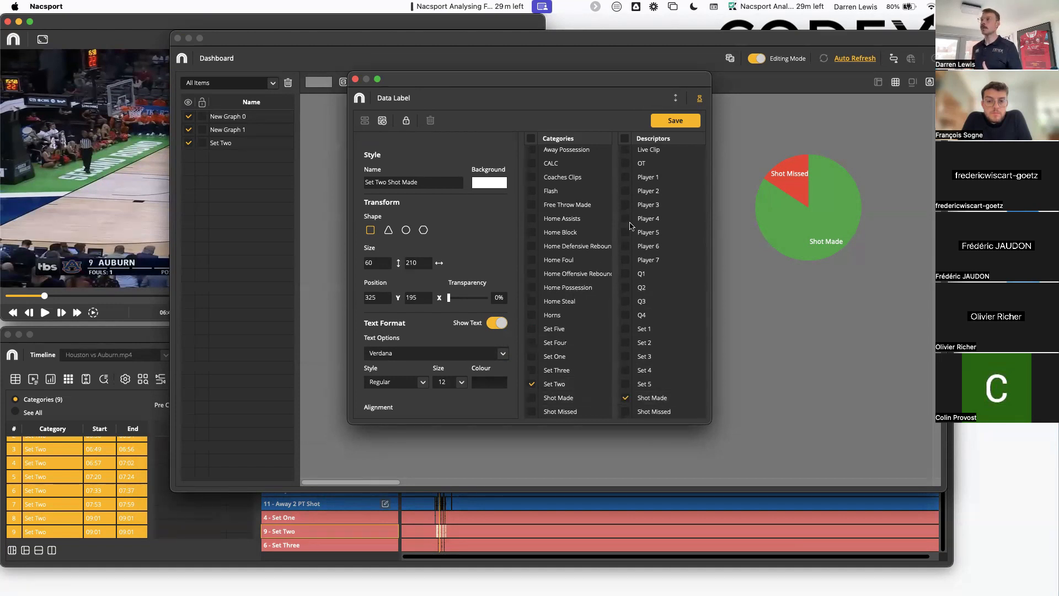
pyautogui.click(675, 120)
pyautogui.moveTo(485, 297); pyautogui.dragTo(595, 355)
# Step: Leave editing mode, view the clips behind the Set Two Shot Made label, and close the clip player
pyautogui.click(756, 59)
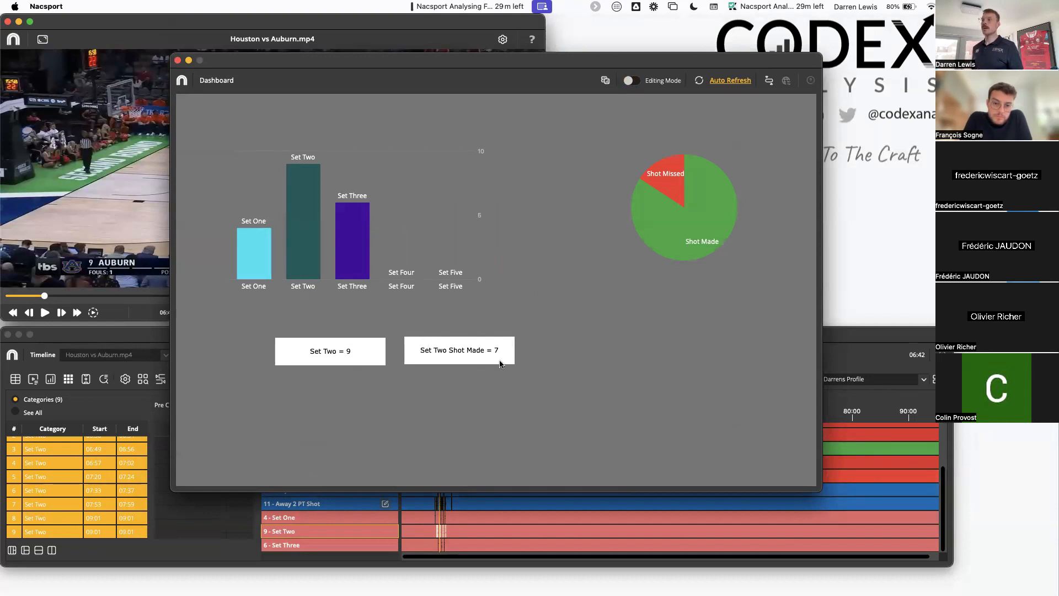
pyautogui.click(468, 351)
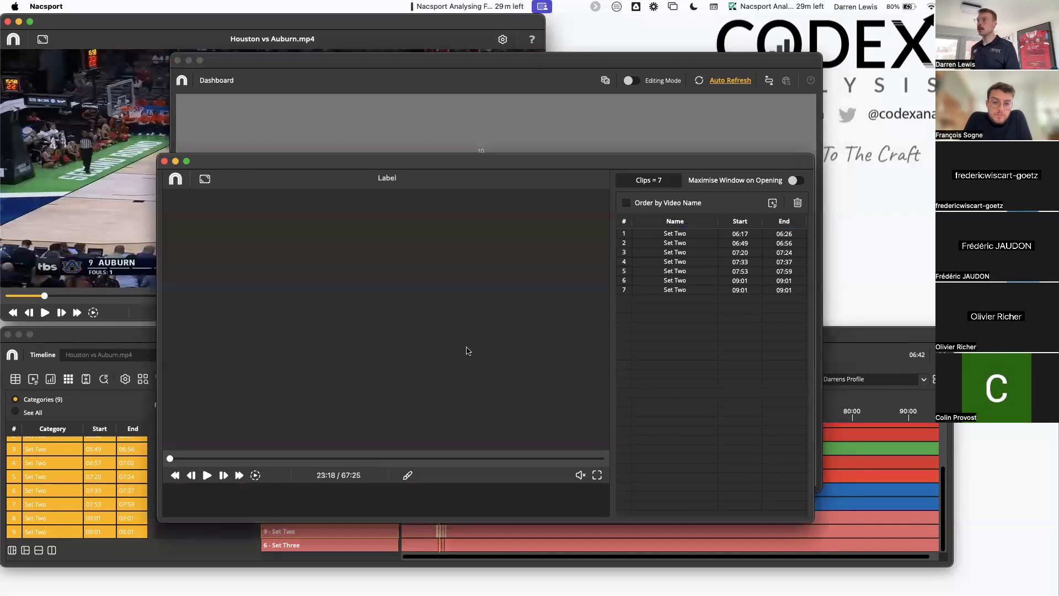
pyautogui.click(164, 161)
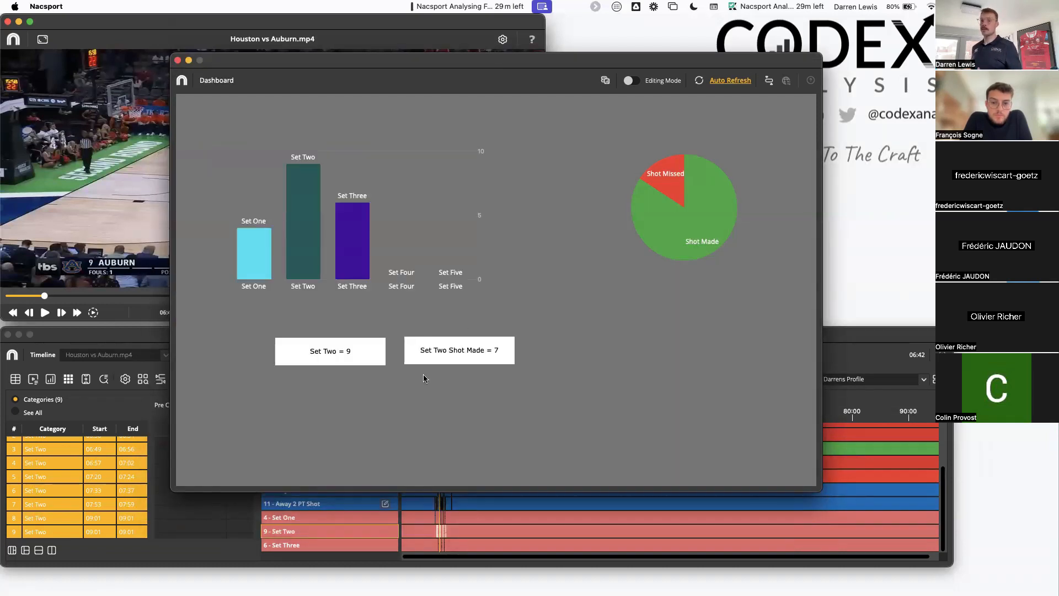
# Step: Return to editing mode and start another data label with the Set Two category and the Shot Made descriptor
pyautogui.click(629, 80)
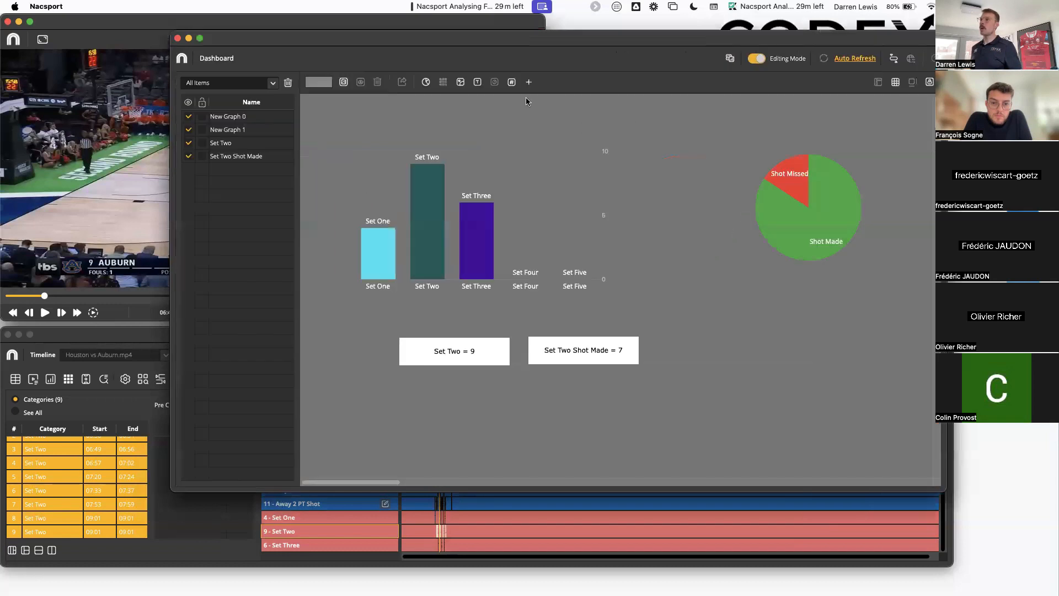
pyautogui.click(511, 82)
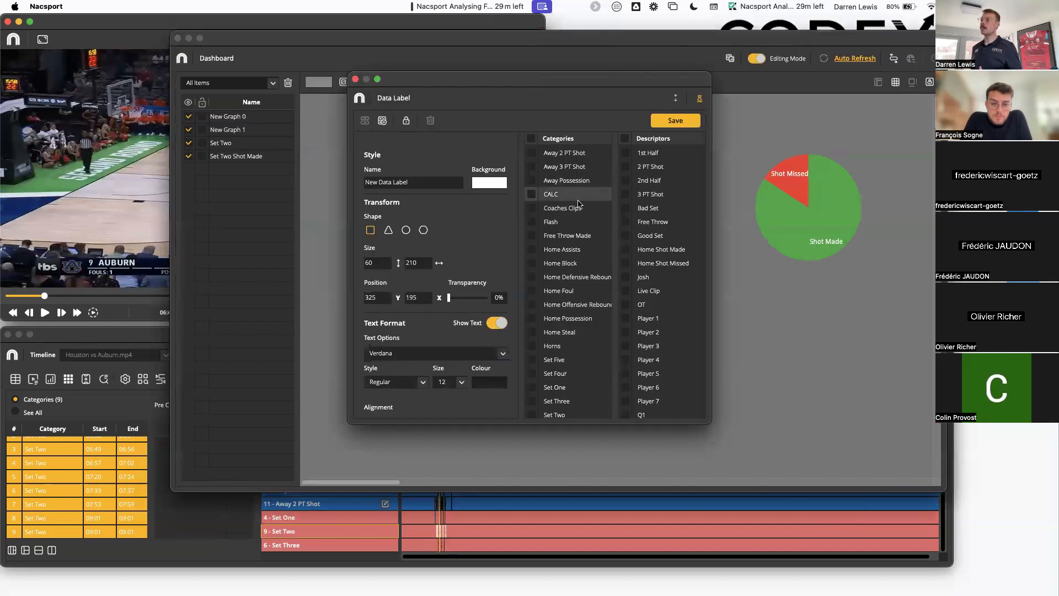
pyautogui.scroll(-3, 568, 331)
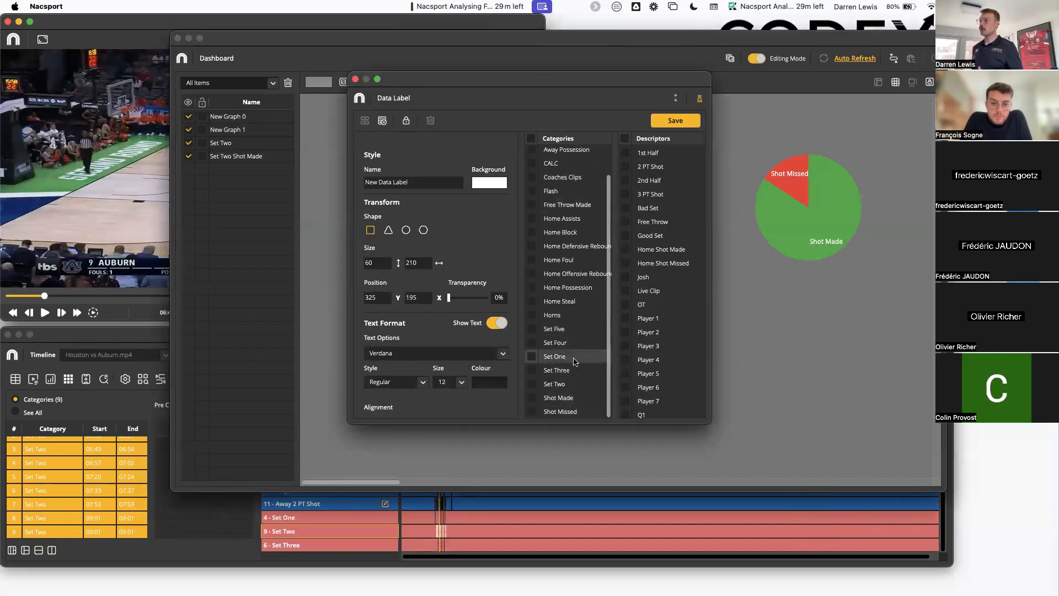
pyautogui.click(532, 384)
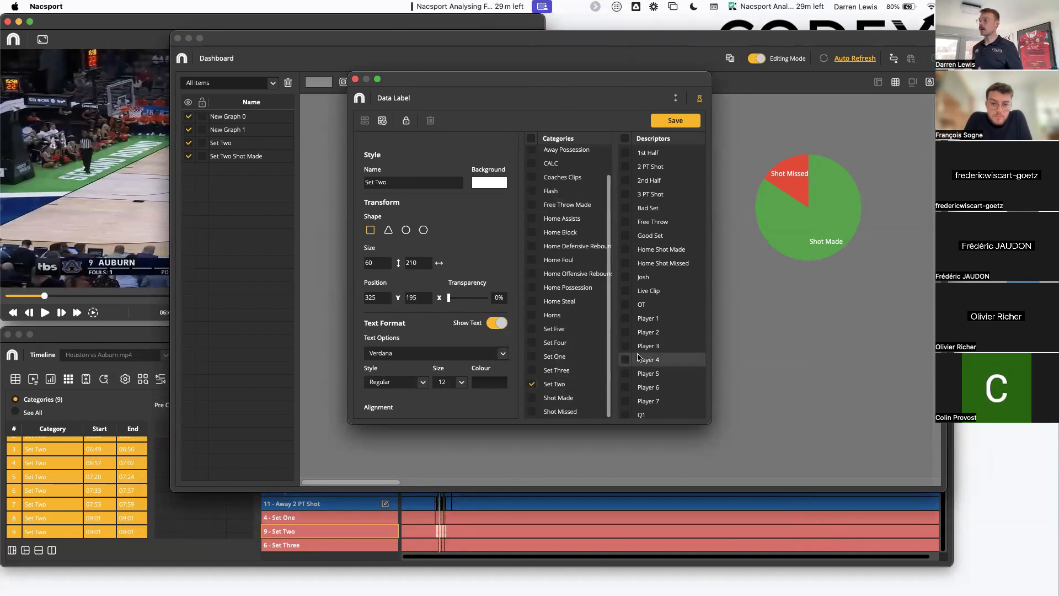
pyautogui.scroll(-5, 656, 355)
pyautogui.scroll(-2, 658, 355)
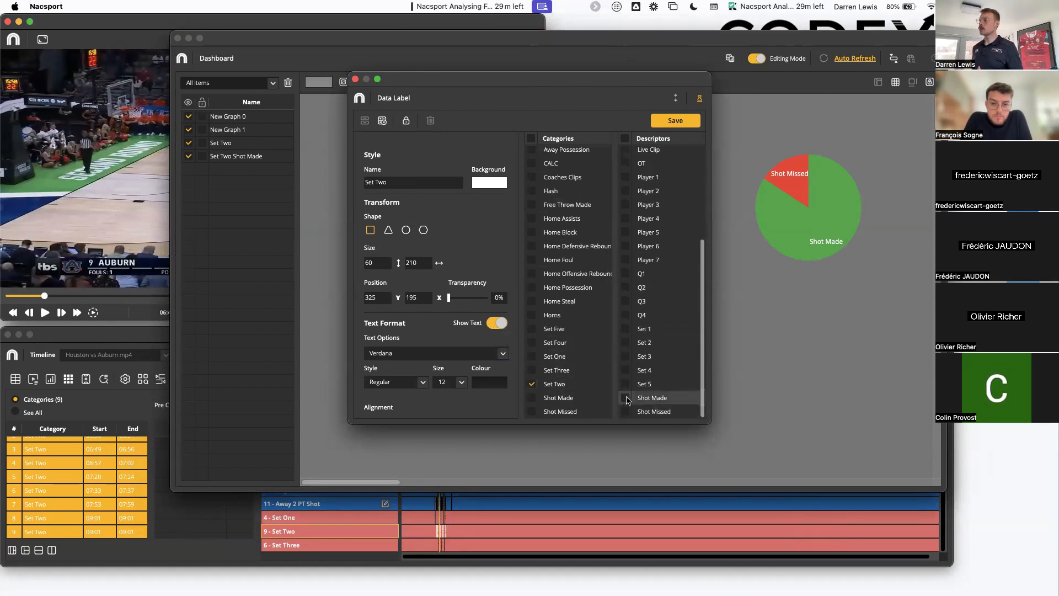
pyautogui.click(648, 398)
# Step: Make the new label's value relative to the ID1 Set Two label, save it, and place it at the end of the label row
pyautogui.scroll(-5, 456, 352)
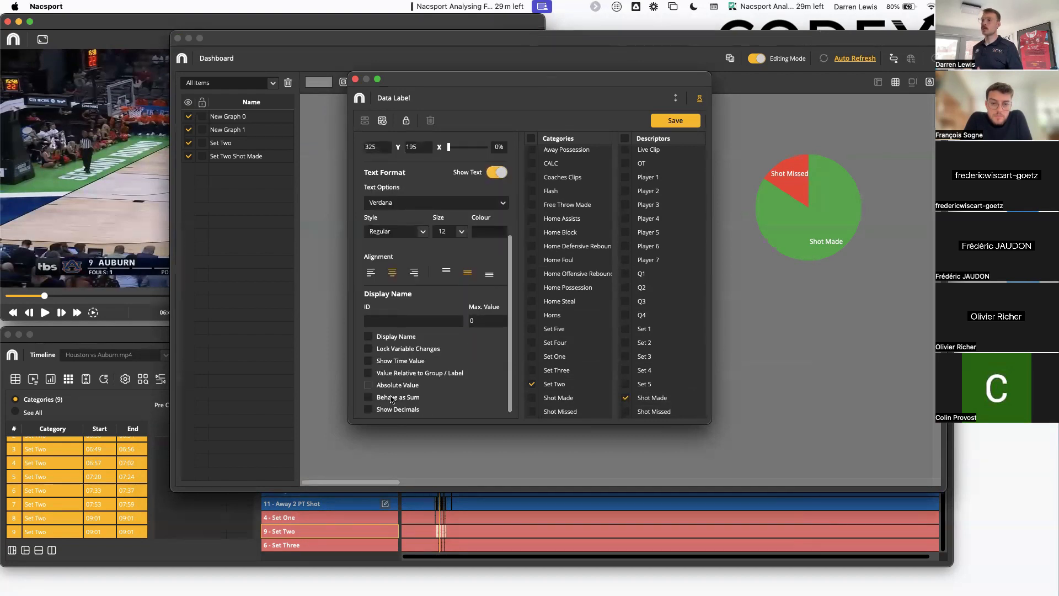
pyautogui.click(368, 373)
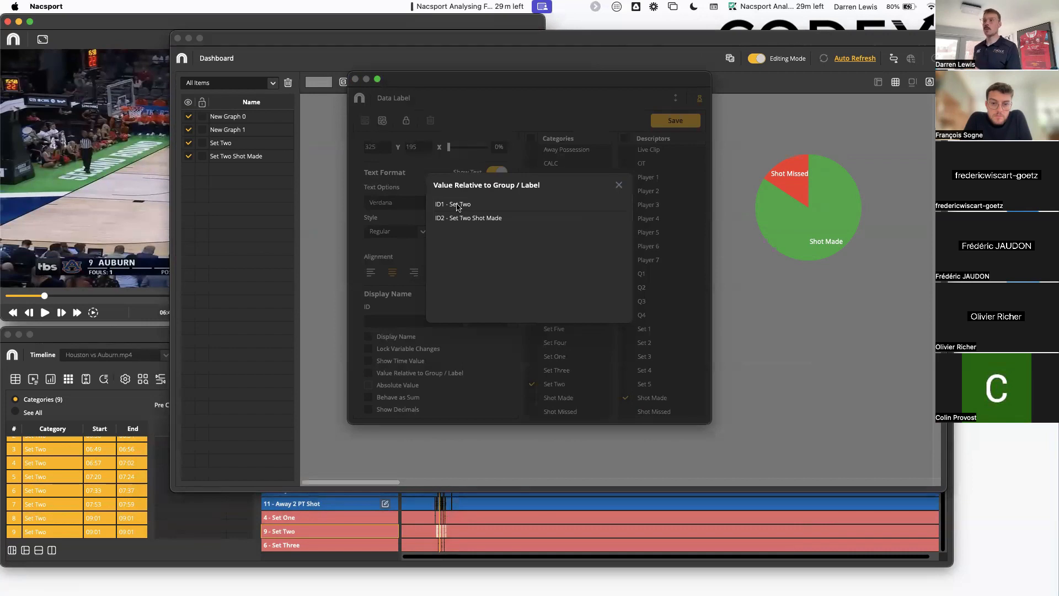
pyautogui.click(456, 205)
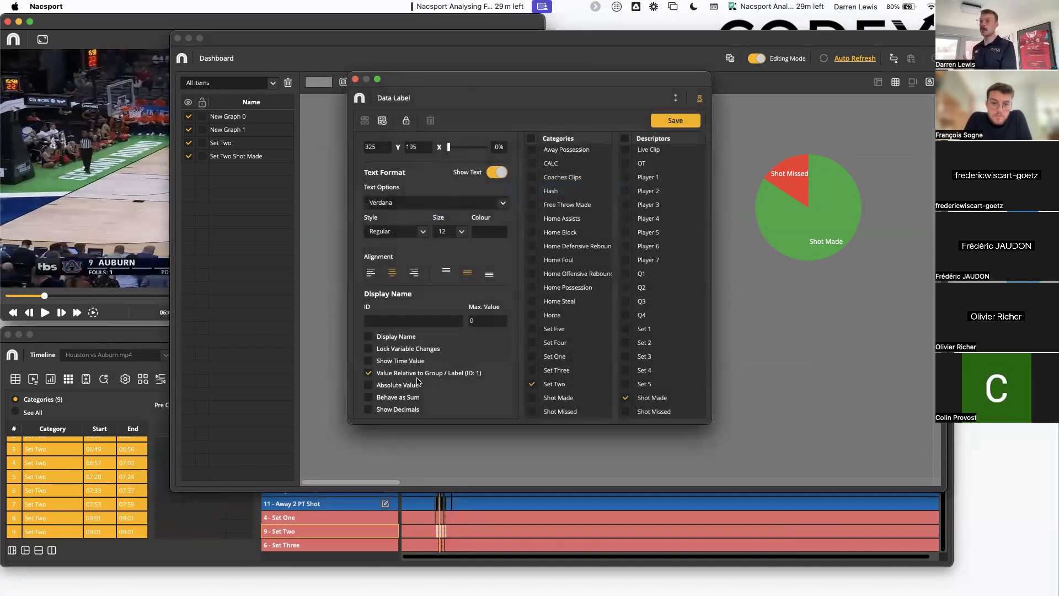
pyautogui.click(675, 120)
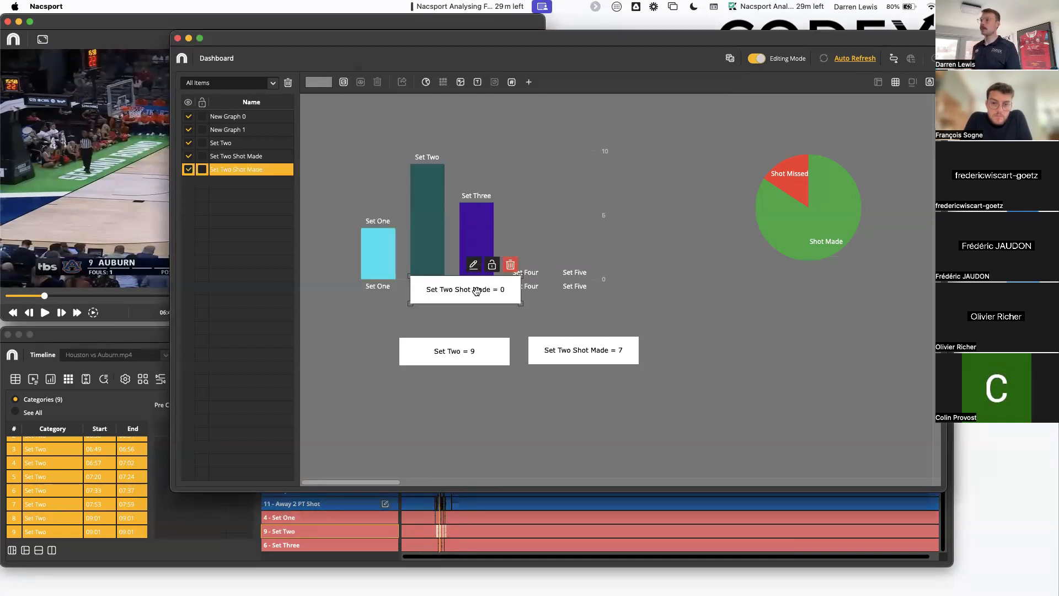
pyautogui.moveTo(476, 290); pyautogui.dragTo(719, 348)
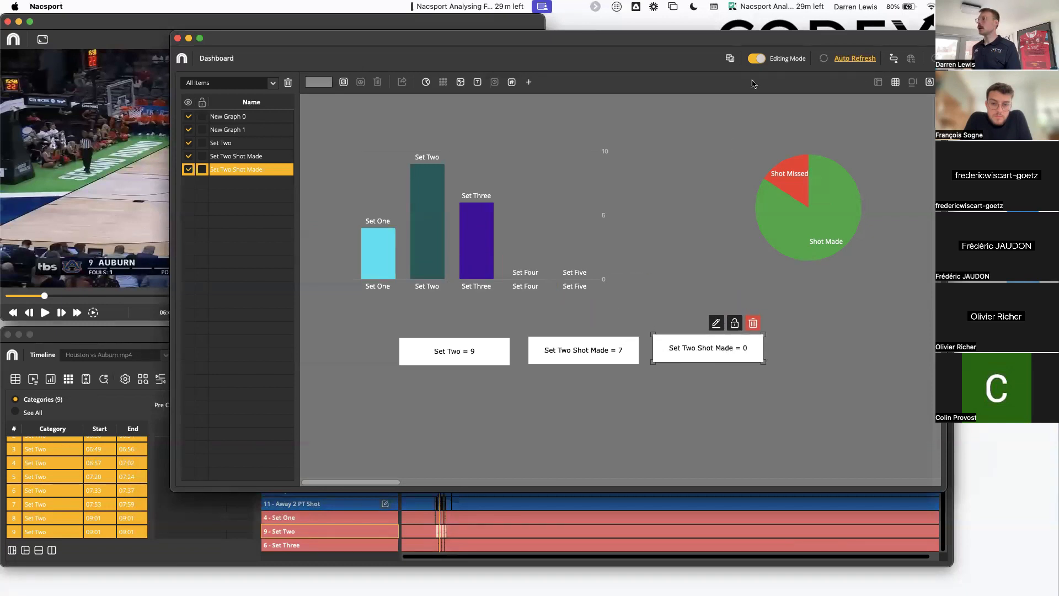
# Step: Leave editing mode to check the relative Set Two Shot Made label, and return to editing mode
pyautogui.click(756, 58)
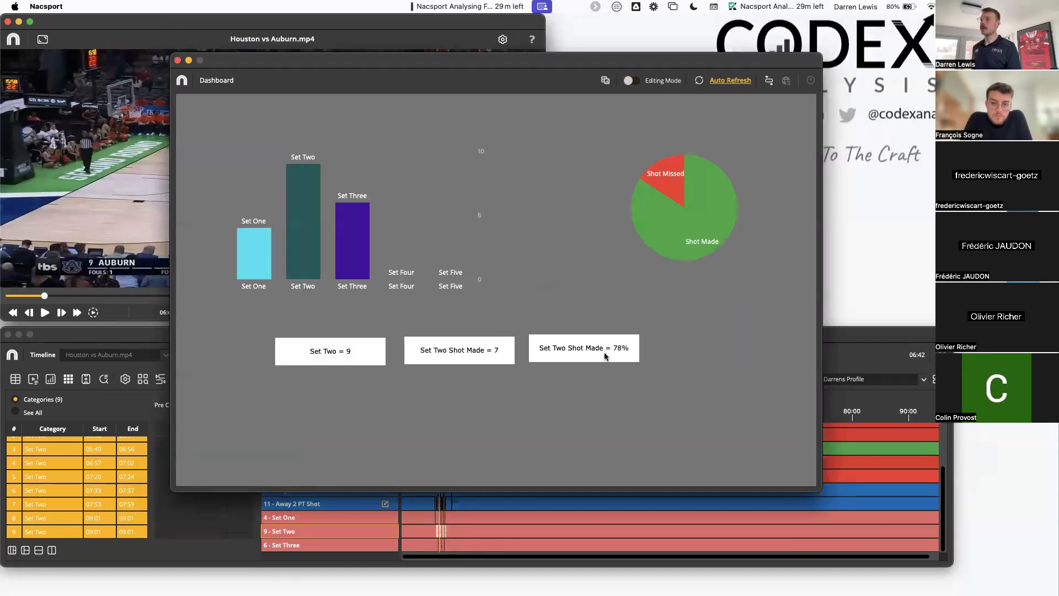
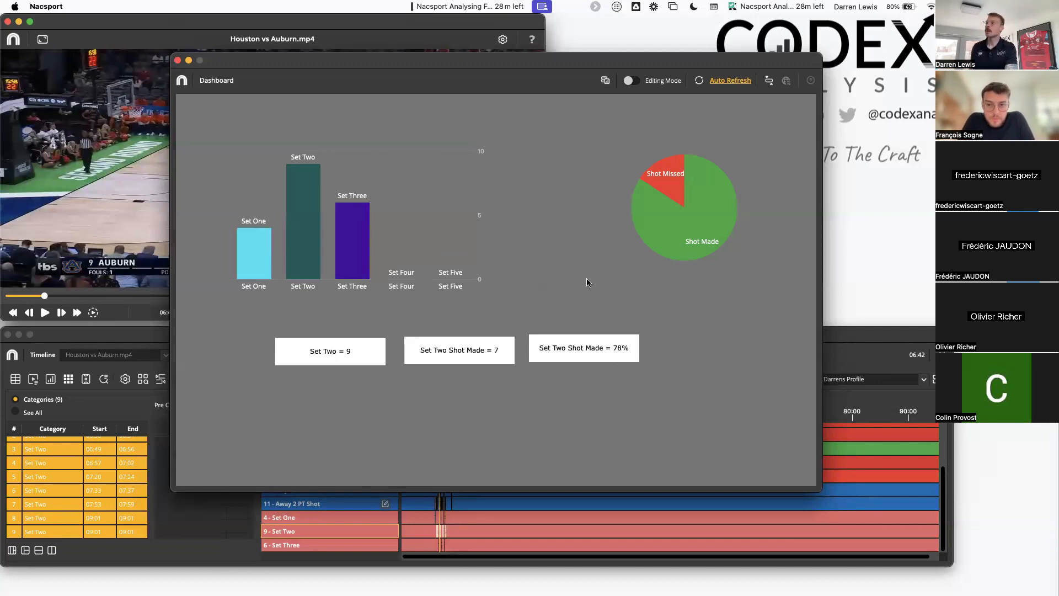
pyautogui.click(629, 81)
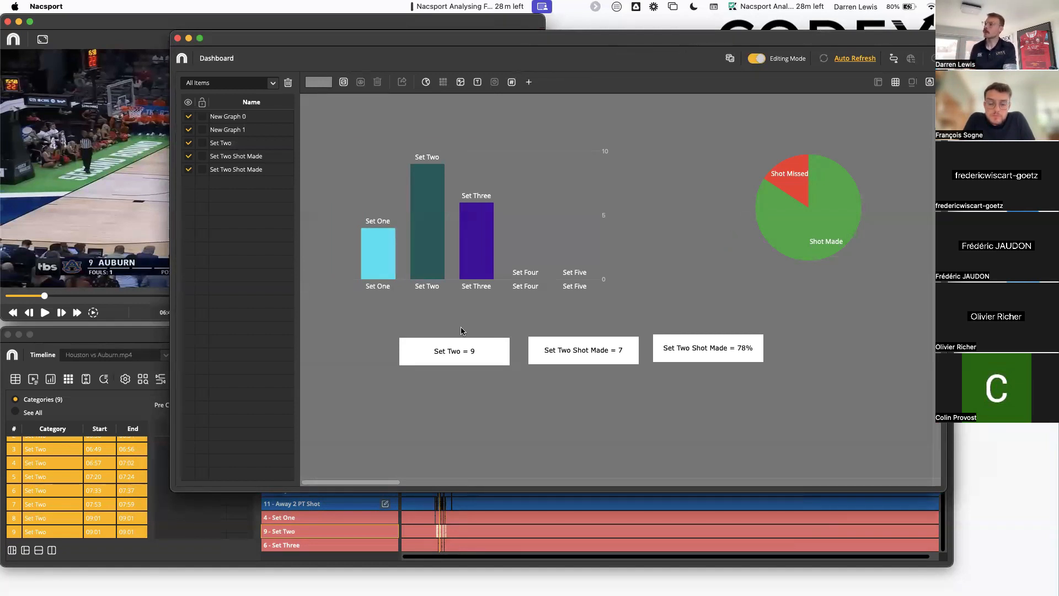
# Step: Turn on Lock Variable Changes for the bar graph of the five sets and save the graph
pyautogui.click(541, 163)
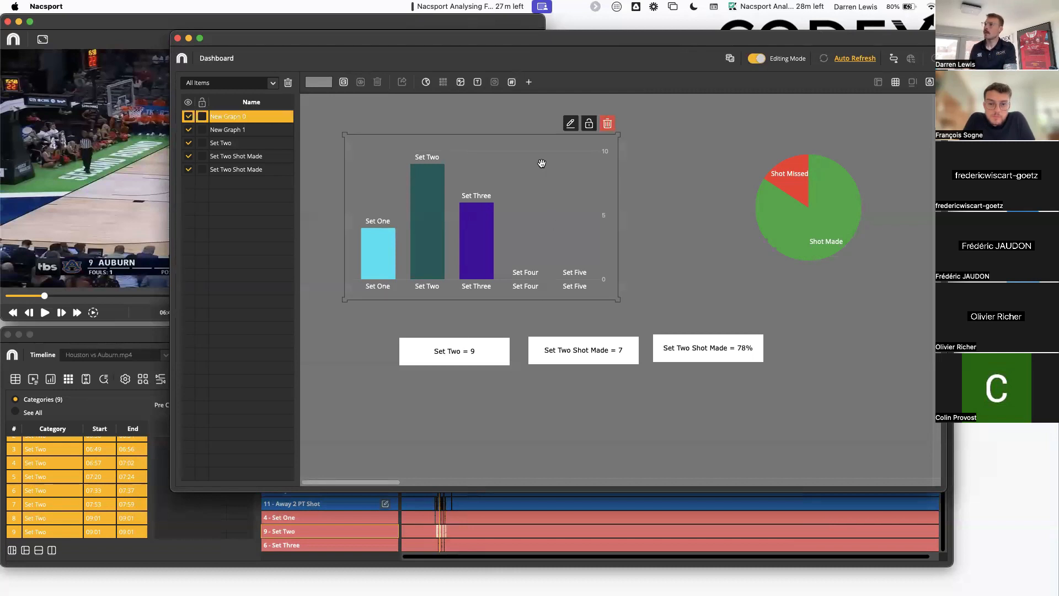
pyautogui.click(570, 123)
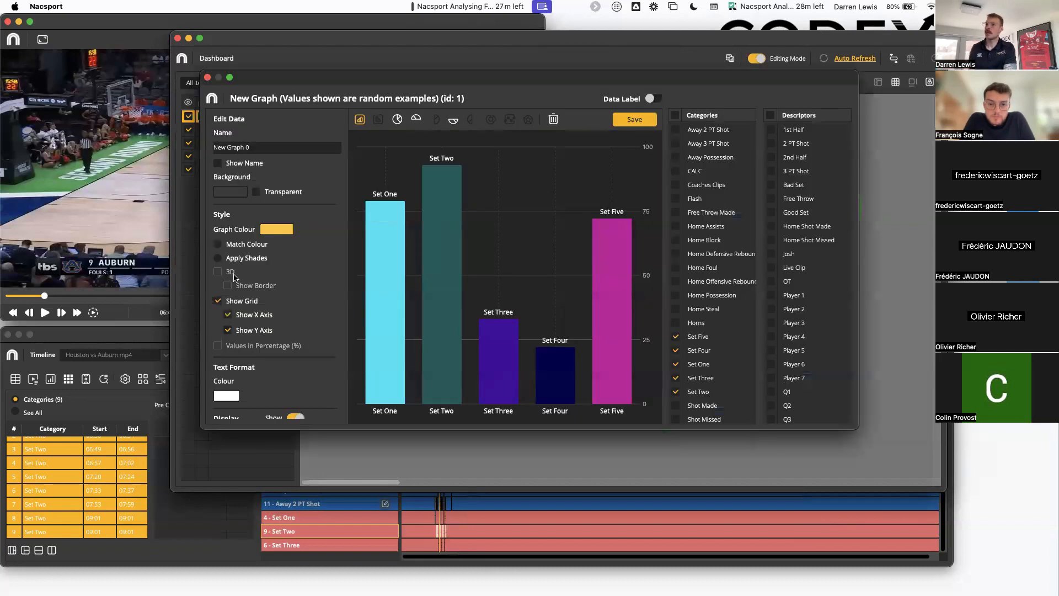
pyautogui.scroll(-5, 258, 320)
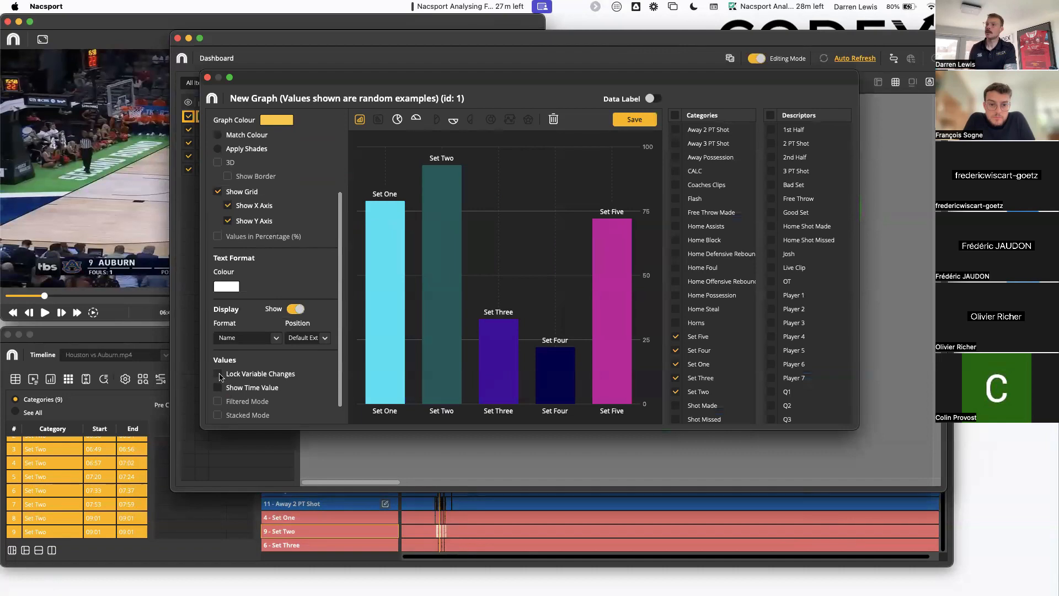
pyautogui.click(638, 120)
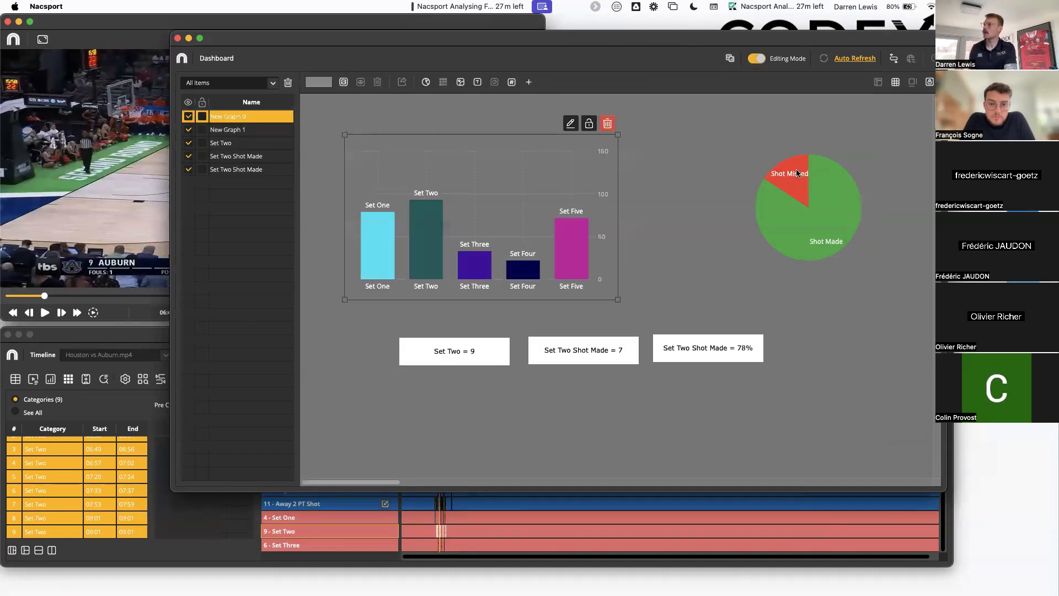
# Step: Turn on Lock Variable Changes for the Shot Made and Shot Missed pie chart, save it, and deselect it
pyautogui.doubleClick(823, 193)
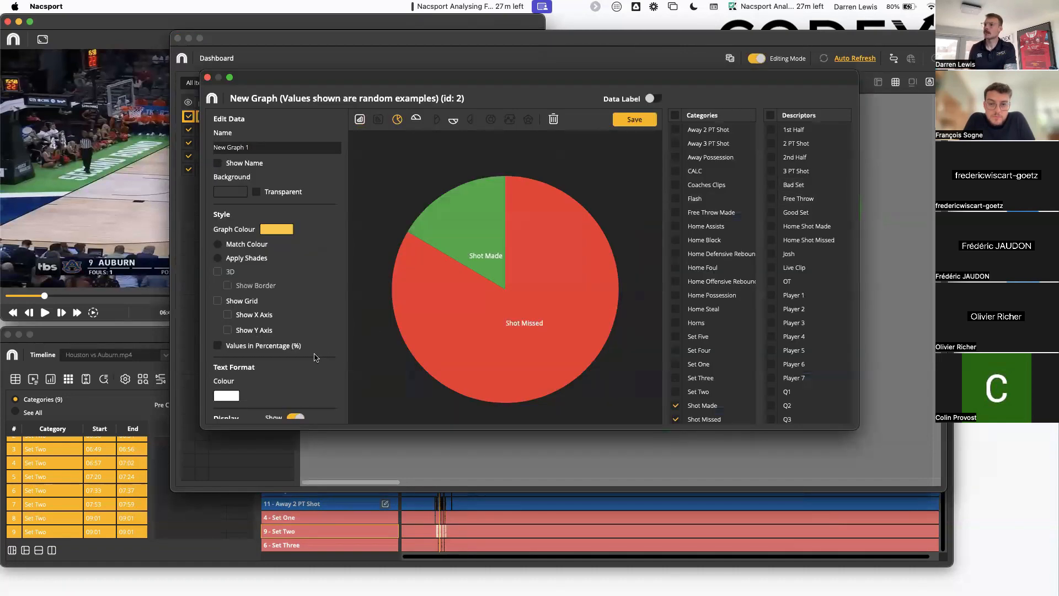
pyautogui.scroll(-5, 276, 356)
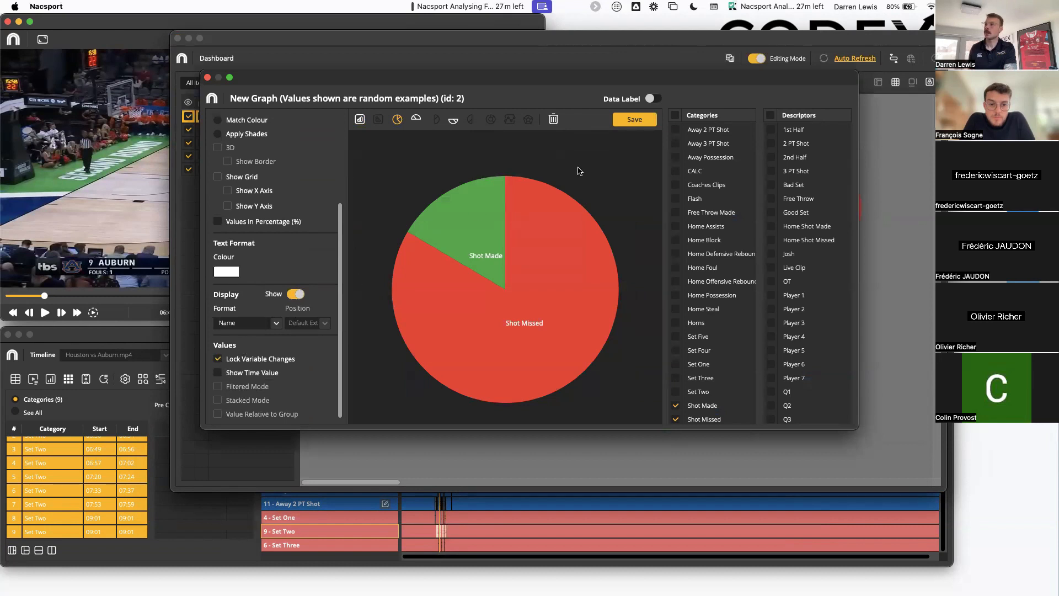
pyautogui.click(640, 121)
pyautogui.click(681, 184)
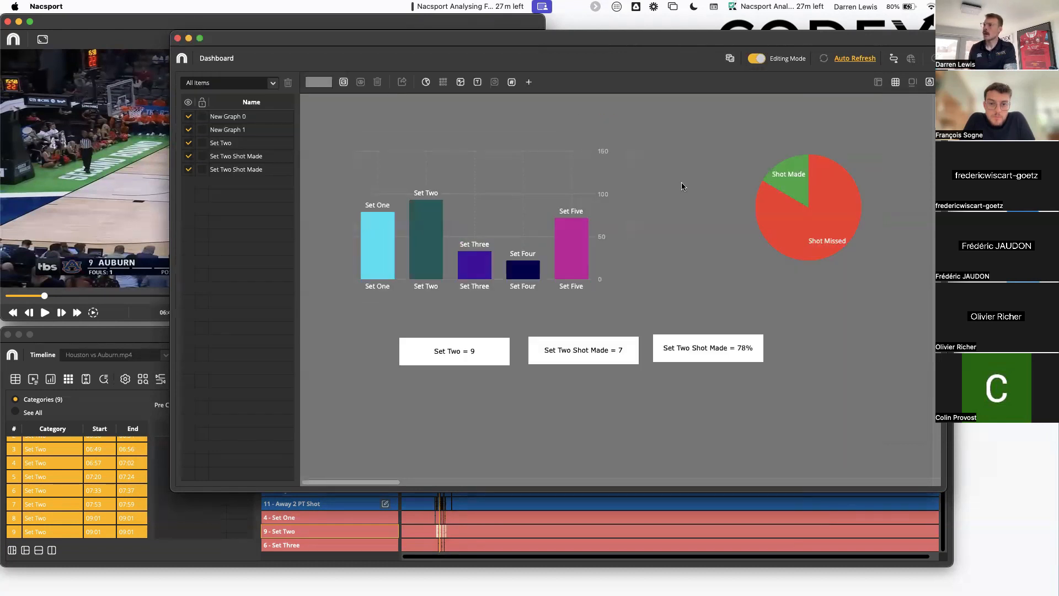
# Step: Add a variable label to the dashboard with the Set Two category as its parameter
pyautogui.click(528, 84)
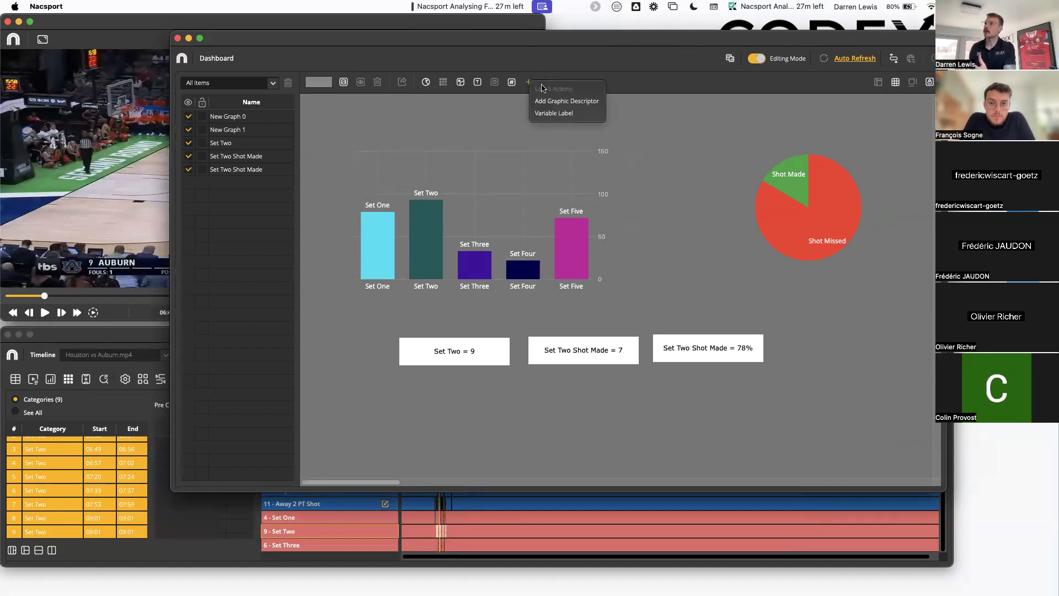
pyautogui.click(573, 114)
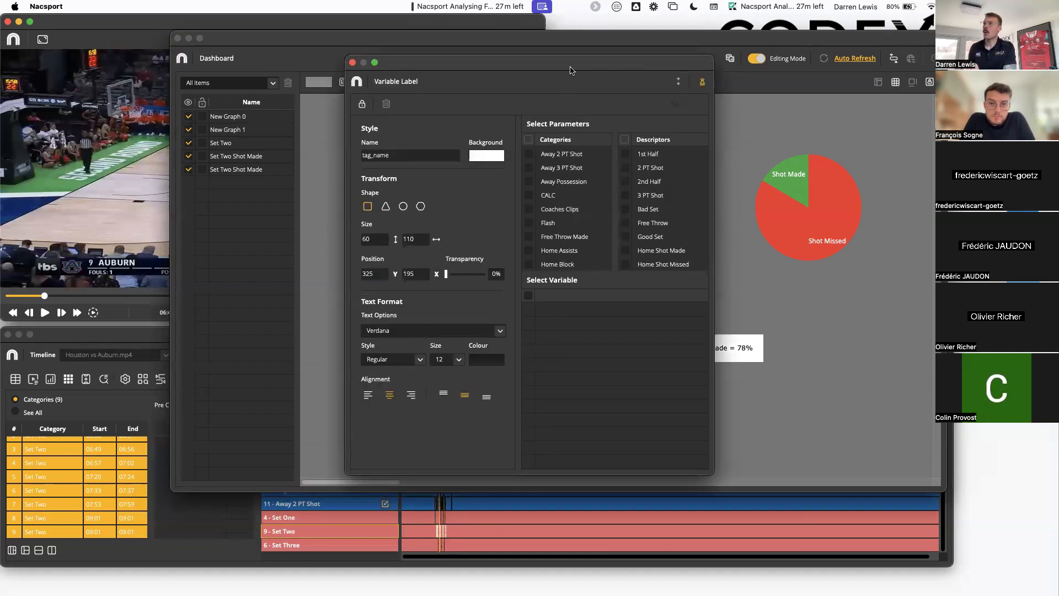
pyautogui.moveTo(570, 72); pyautogui.dragTo(604, 70)
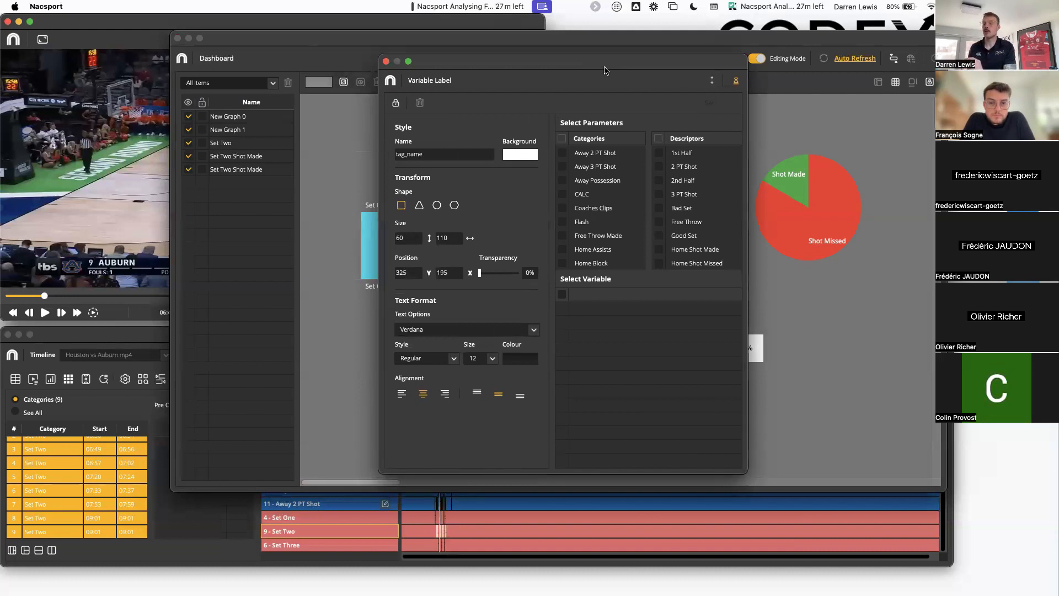
pyautogui.moveTo(604, 70); pyautogui.dragTo(753, 64)
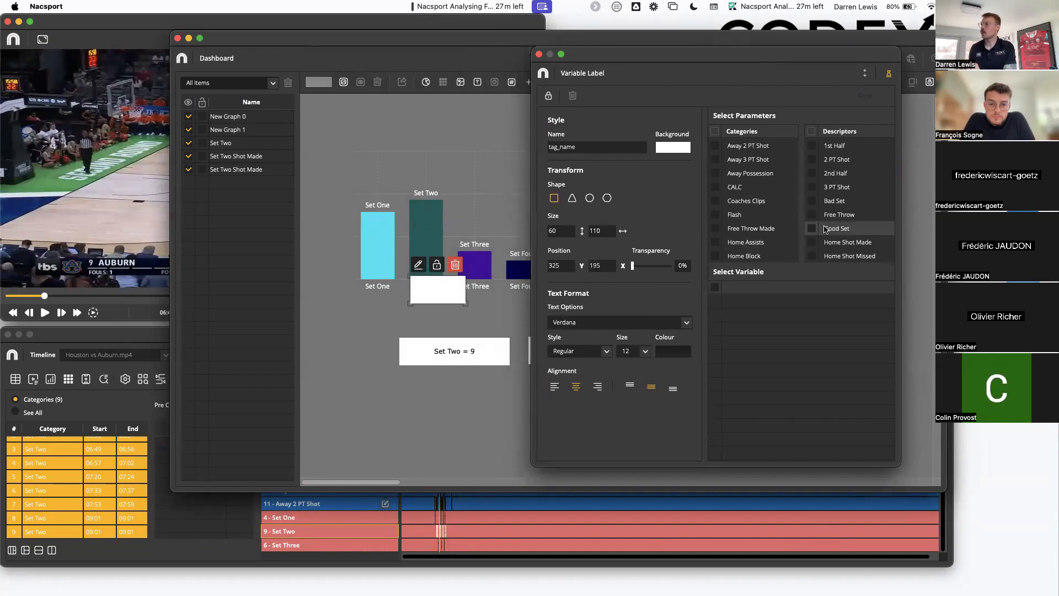
pyautogui.scroll(-10, 824, 232)
pyautogui.scroll(5, 825, 229)
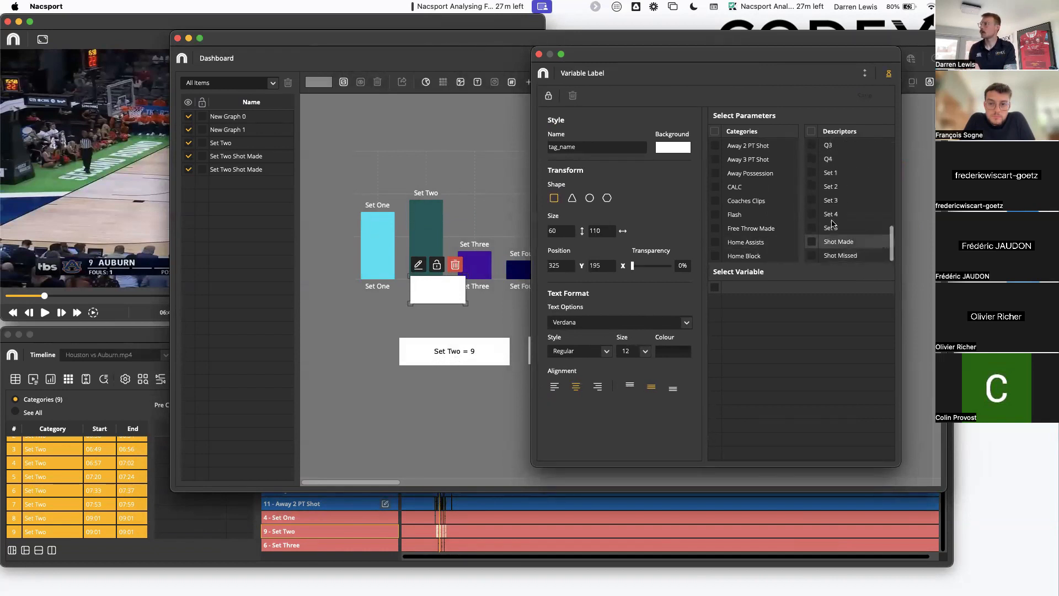
pyautogui.scroll(-5, 758, 222)
pyautogui.scroll(-6, 757, 223)
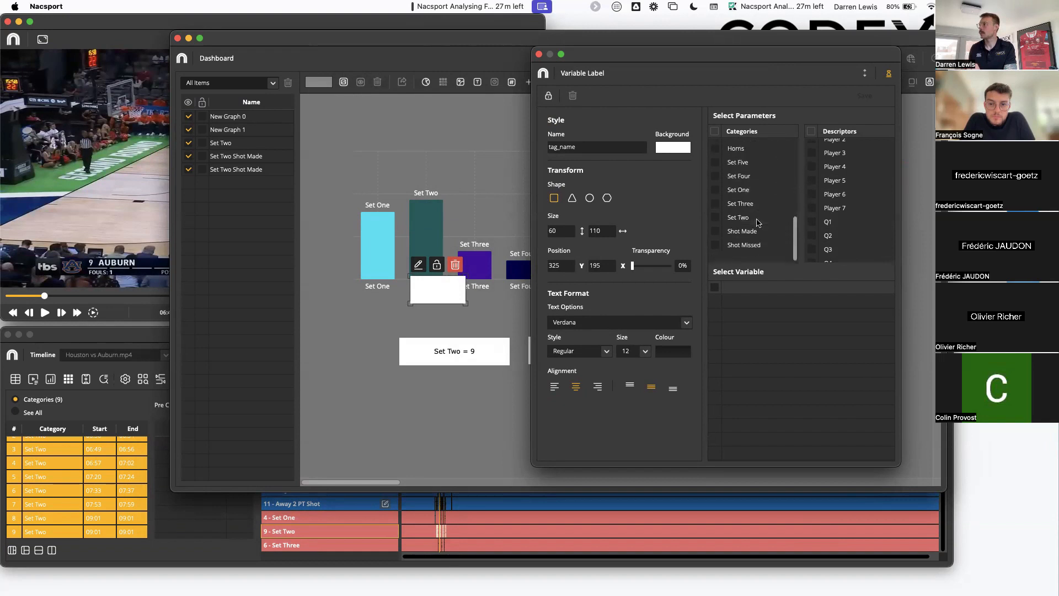
pyautogui.click(716, 230)
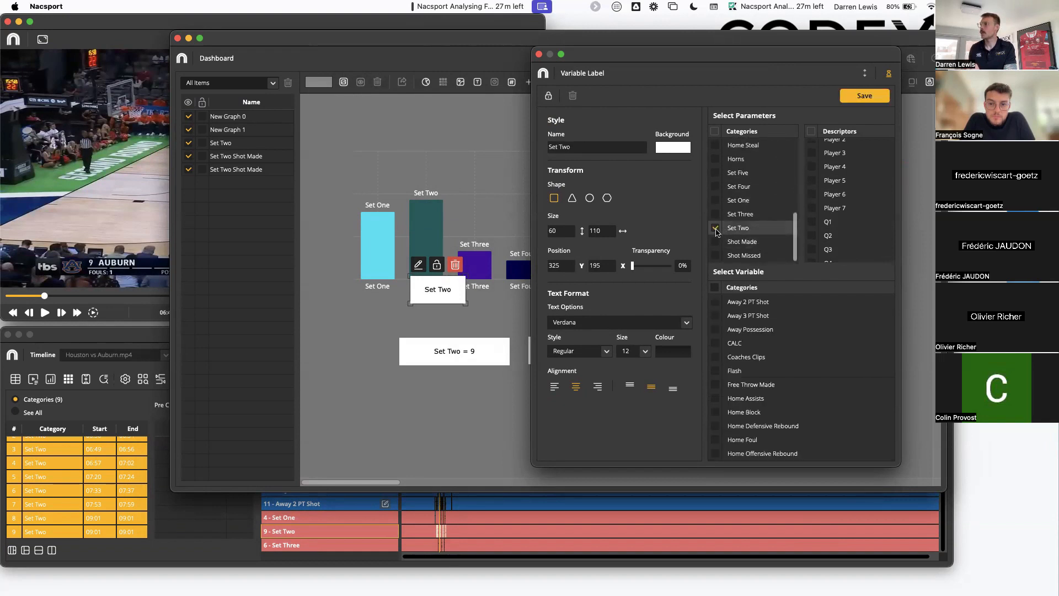
# Step: Add Set Three, Set Four and Set One as the label's variables, save it, and fit it beneath the Set Two label
pyautogui.scroll(-4, 772, 394)
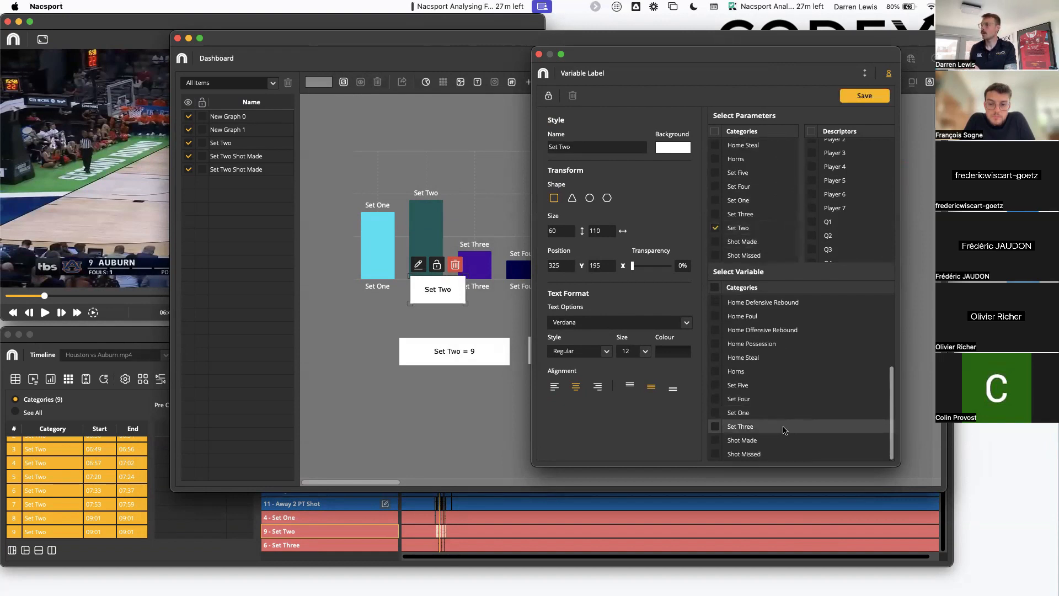
pyautogui.click(717, 426)
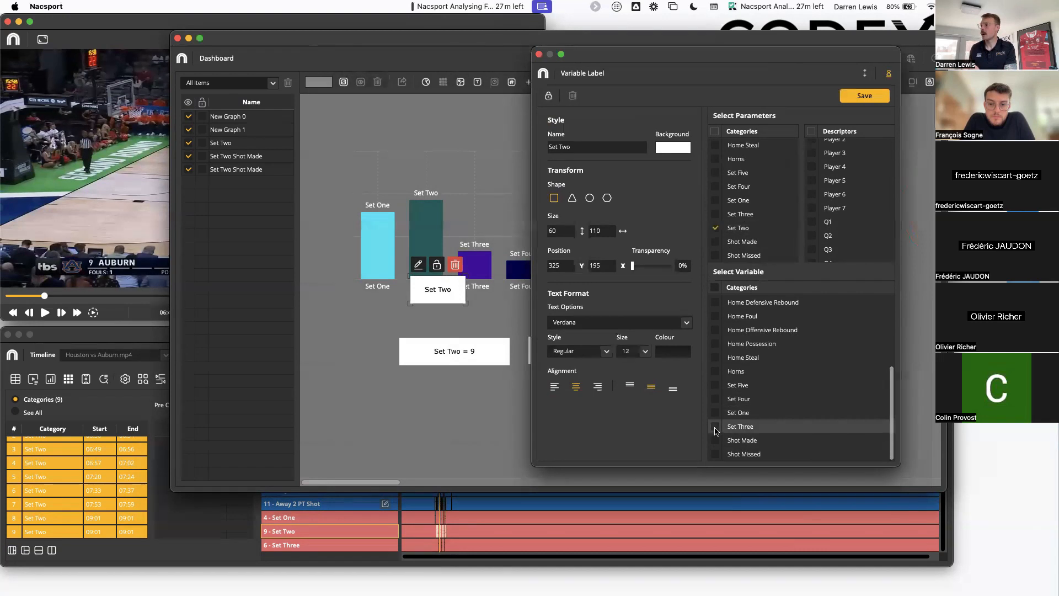
pyautogui.click(715, 399)
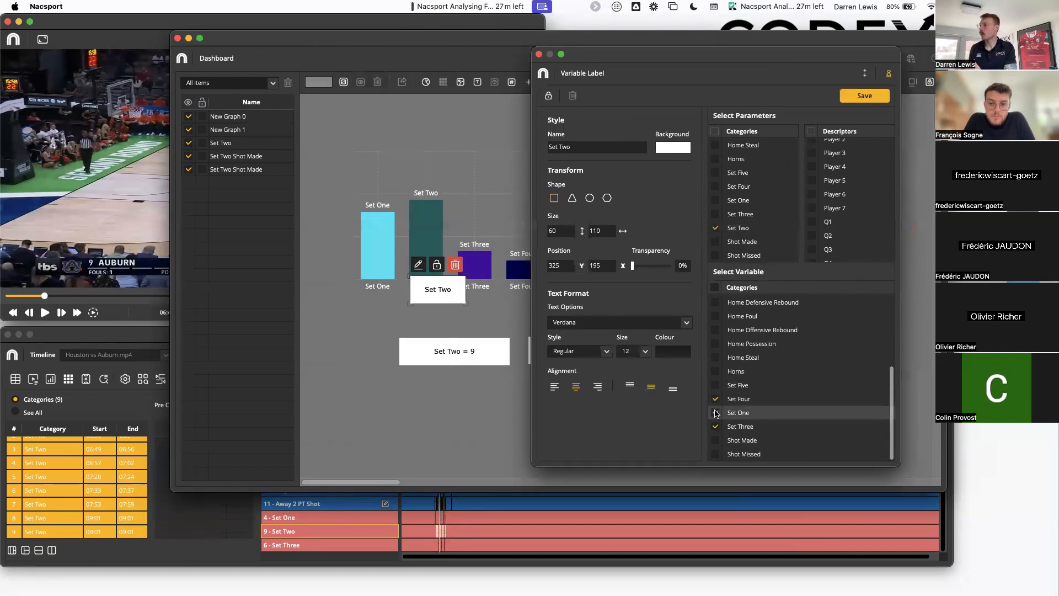
pyautogui.click(860, 98)
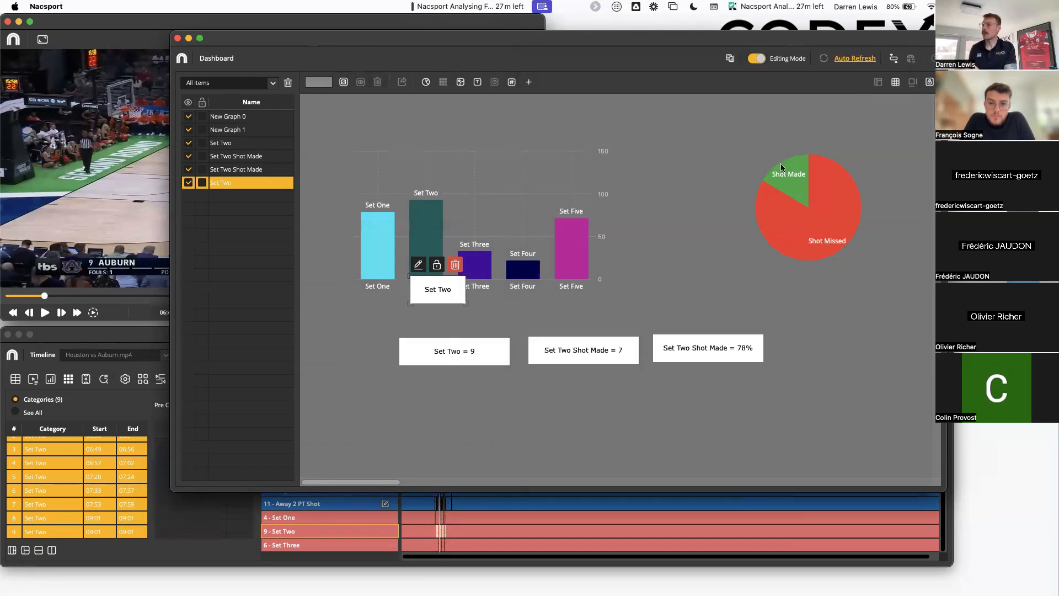
pyautogui.moveTo(452, 293); pyautogui.dragTo(508, 394)
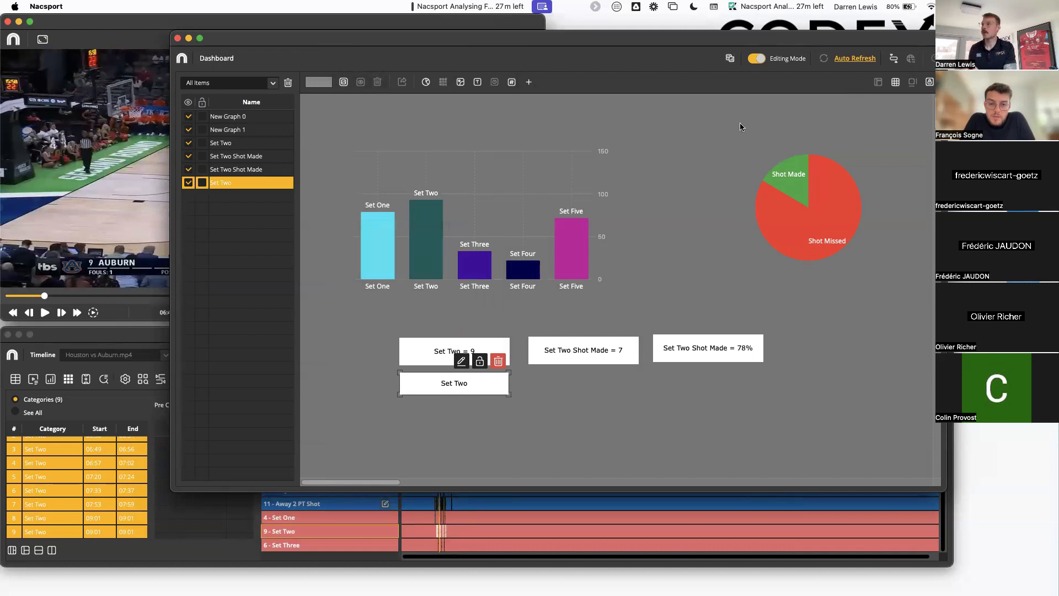
# Step: Leave editing mode and test the variable label by switching it to Set One and back to Set Two
pyautogui.click(756, 58)
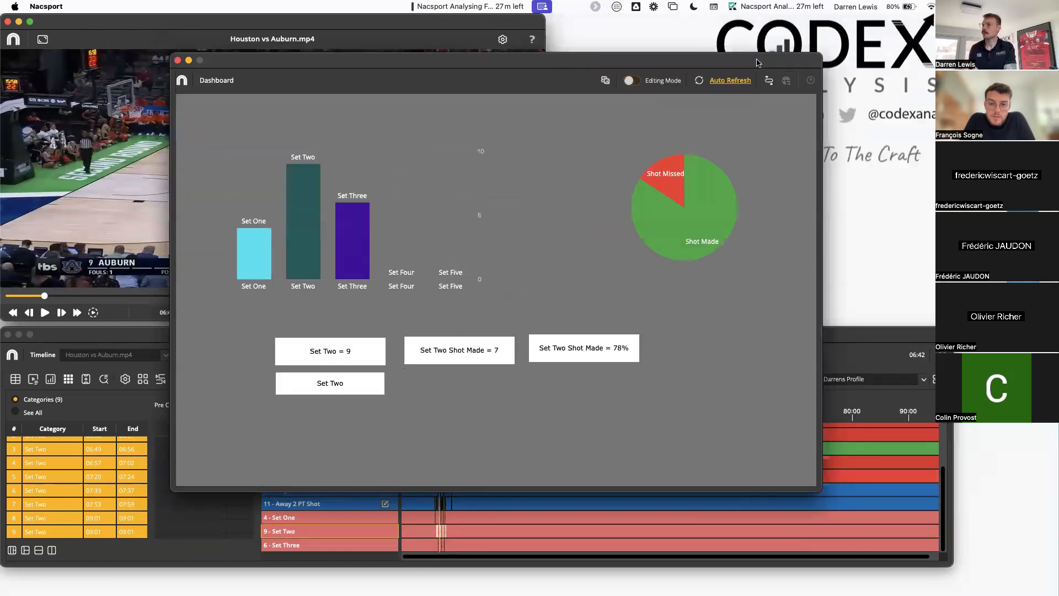
pyautogui.click(328, 384)
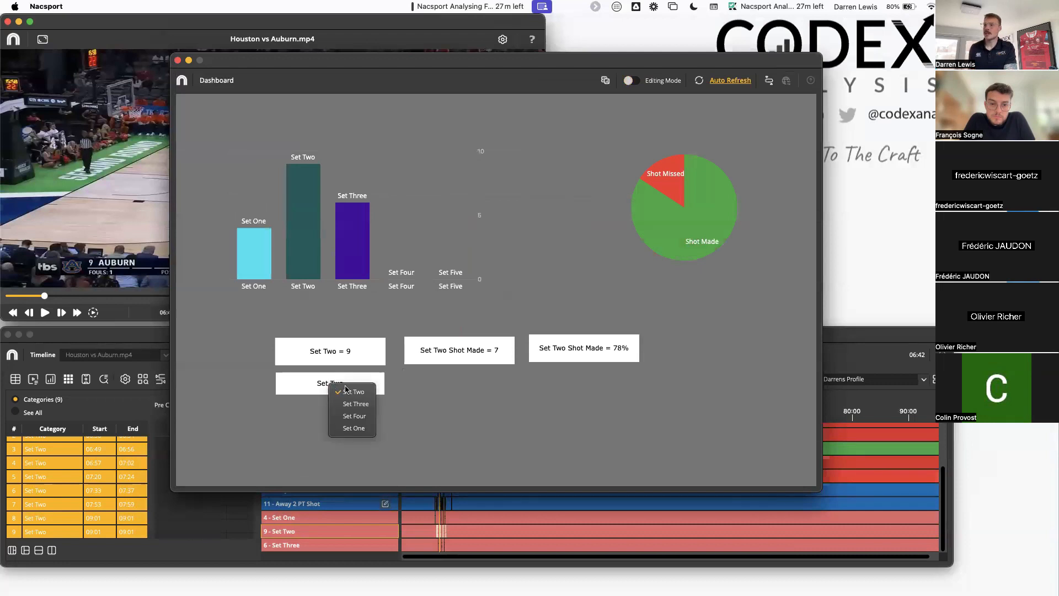
pyautogui.click(354, 428)
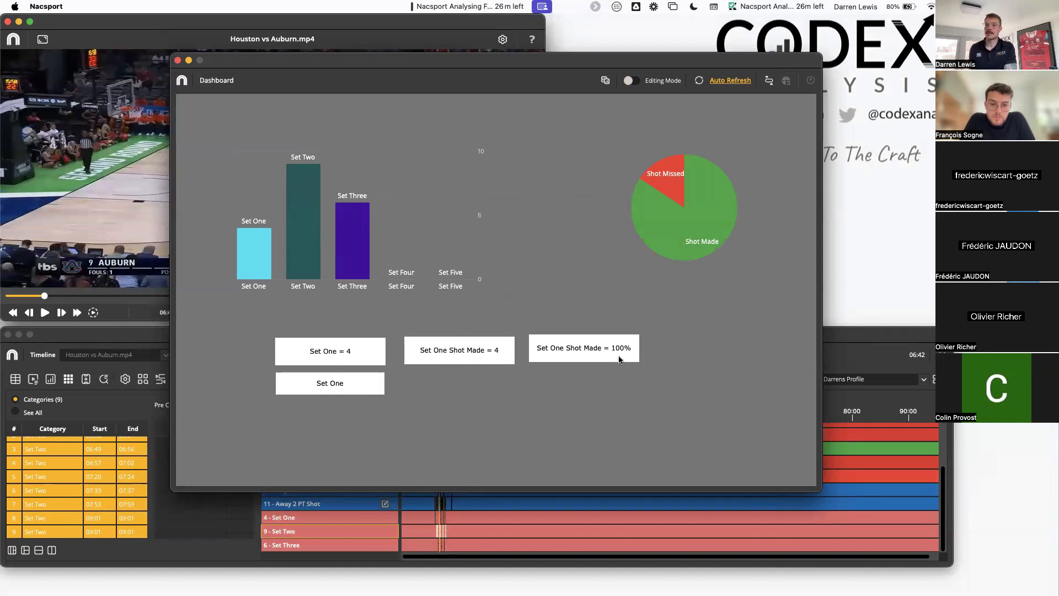
pyautogui.click(328, 384)
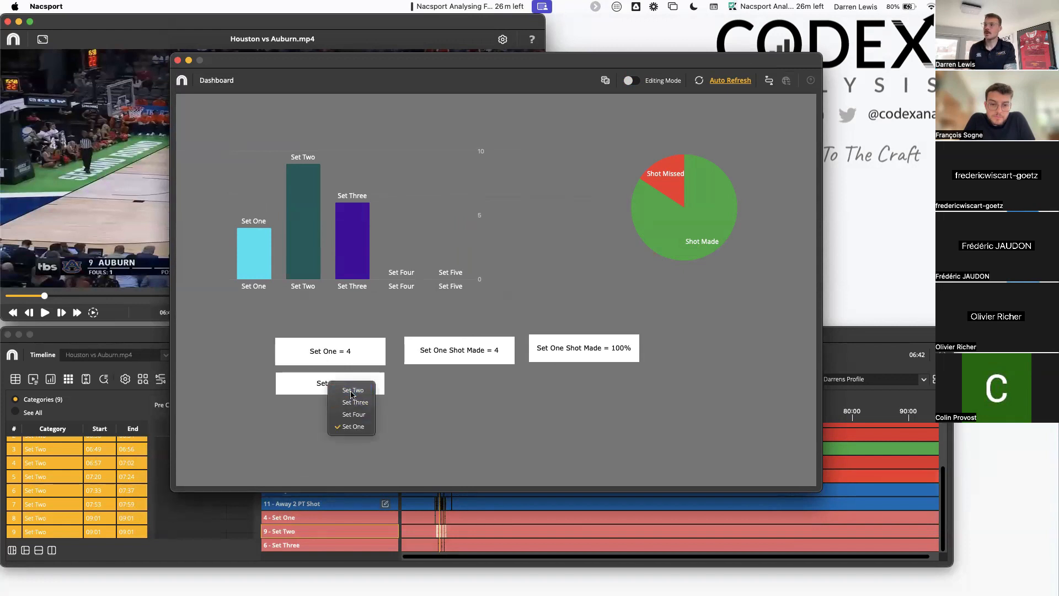
pyautogui.click(352, 390)
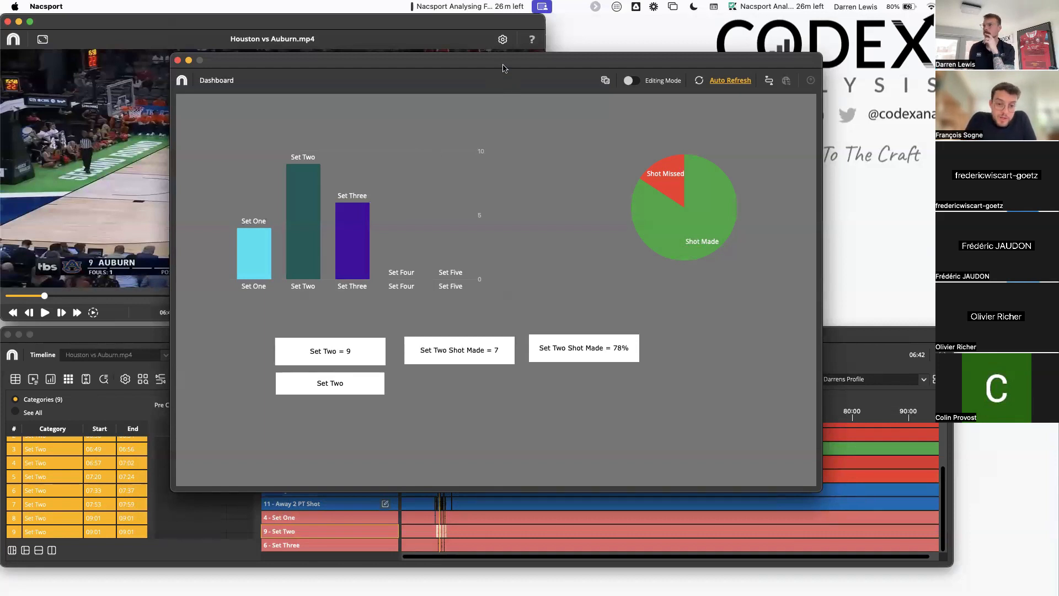
# Step: Return the dashboard to editing mode and reposition its window
pyautogui.moveTo(503, 64); pyautogui.dragTo(526, 67)
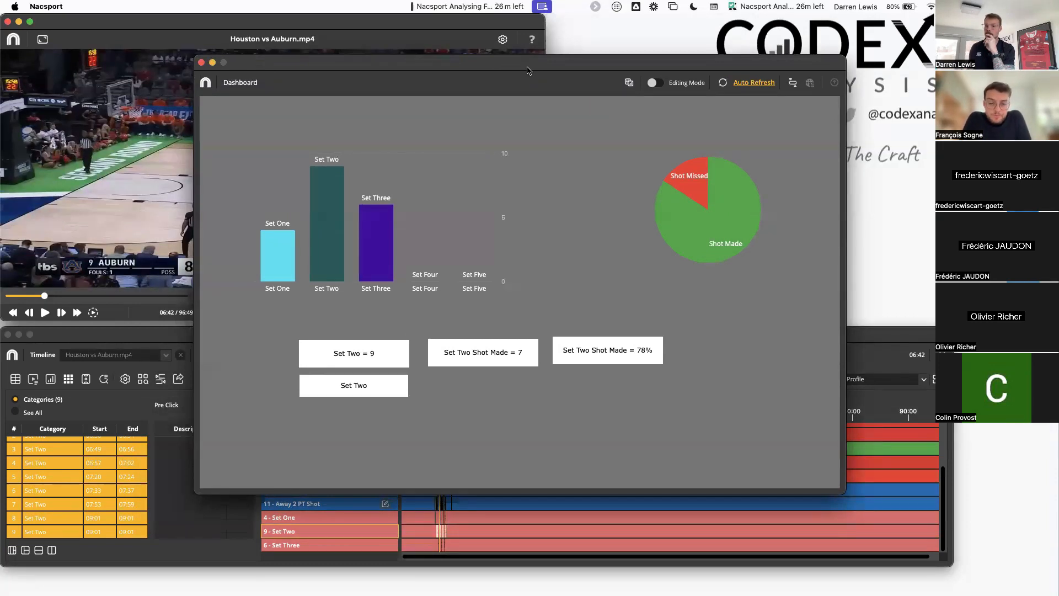
pyautogui.click(660, 84)
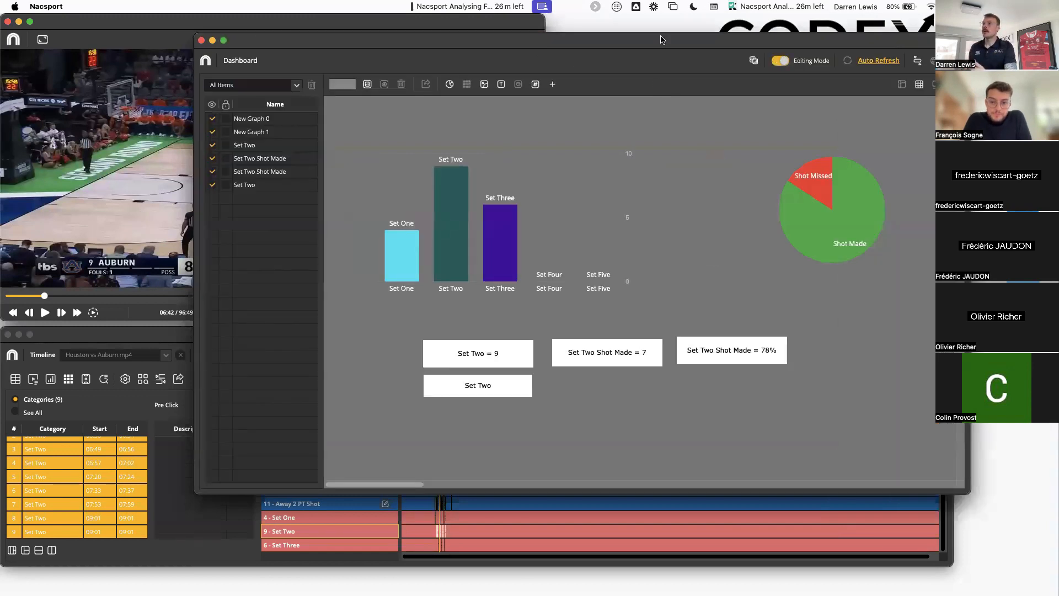
pyautogui.moveTo(662, 39); pyautogui.dragTo(644, 56)
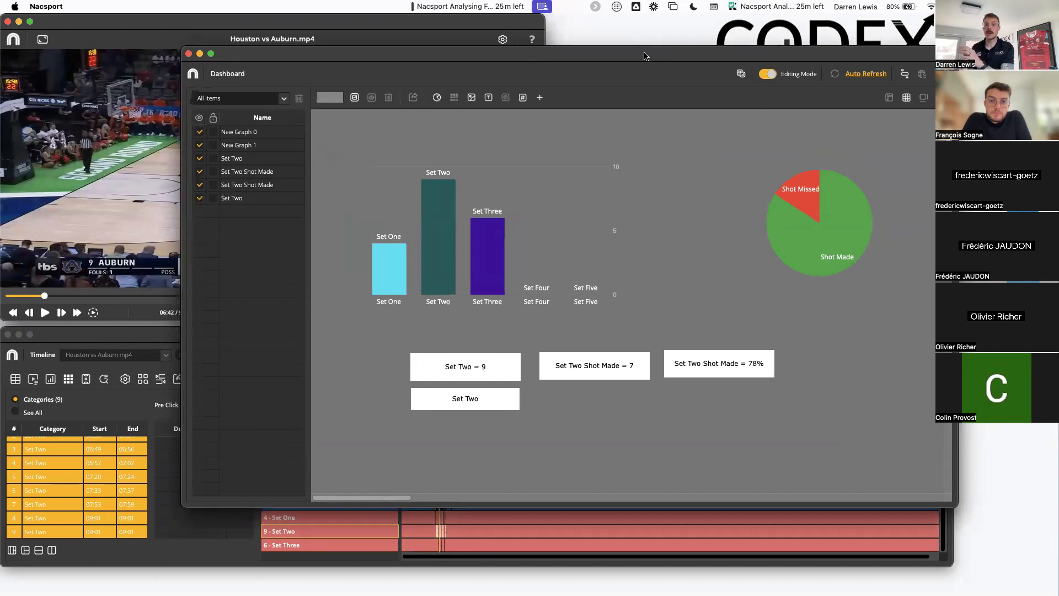
pyautogui.click(355, 97)
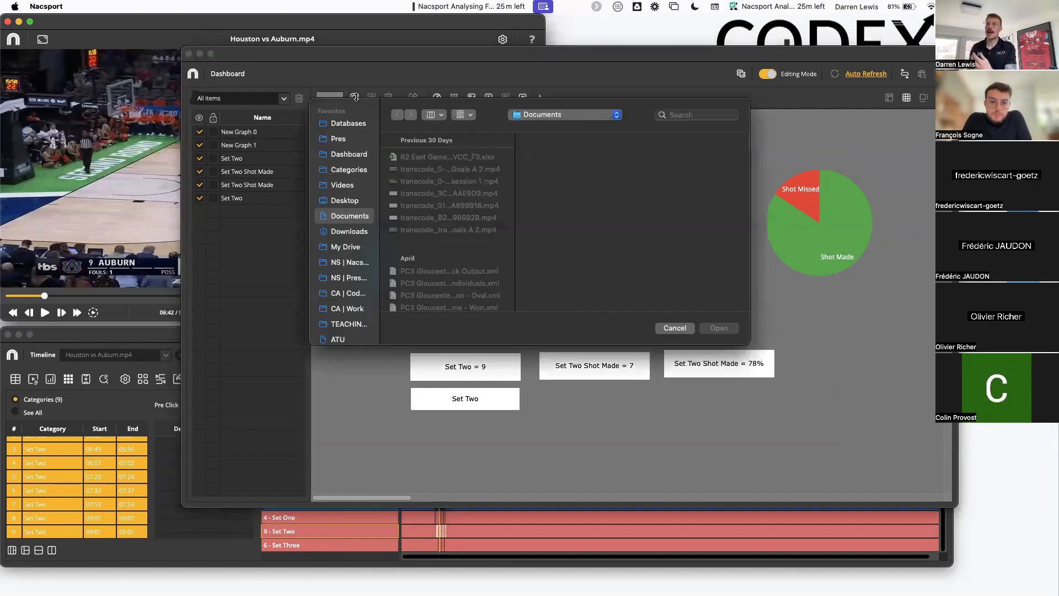
pyautogui.click(346, 204)
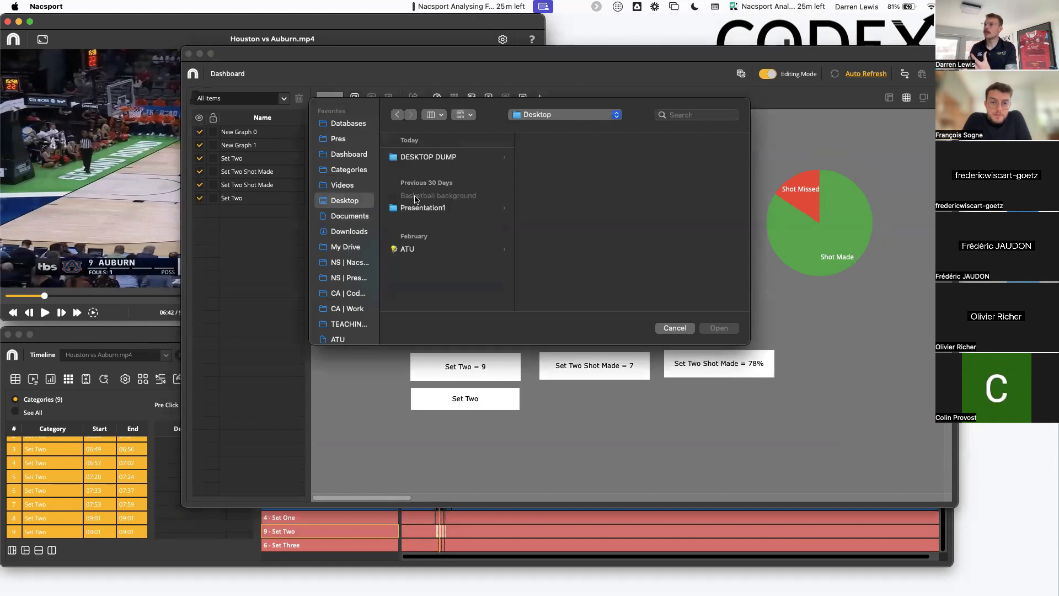
pyautogui.click(674, 328)
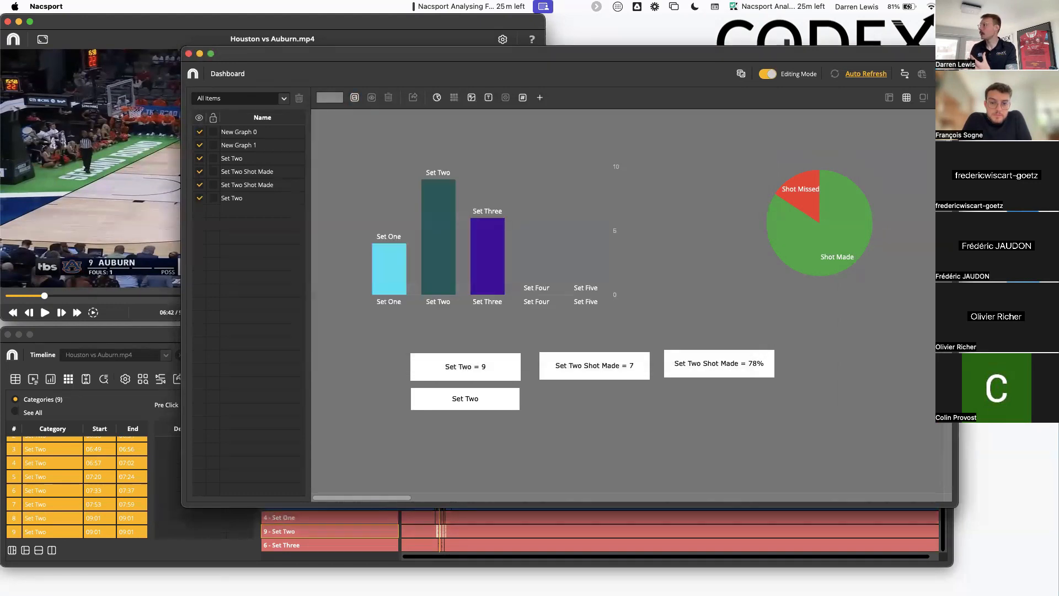
# Step: Switch to Keynote, export the slide as a PNG image to the Desktop as Basketball background, and put the Keynote window away
pyautogui.press('super+Tab')
pyautogui.press('super+Tab')
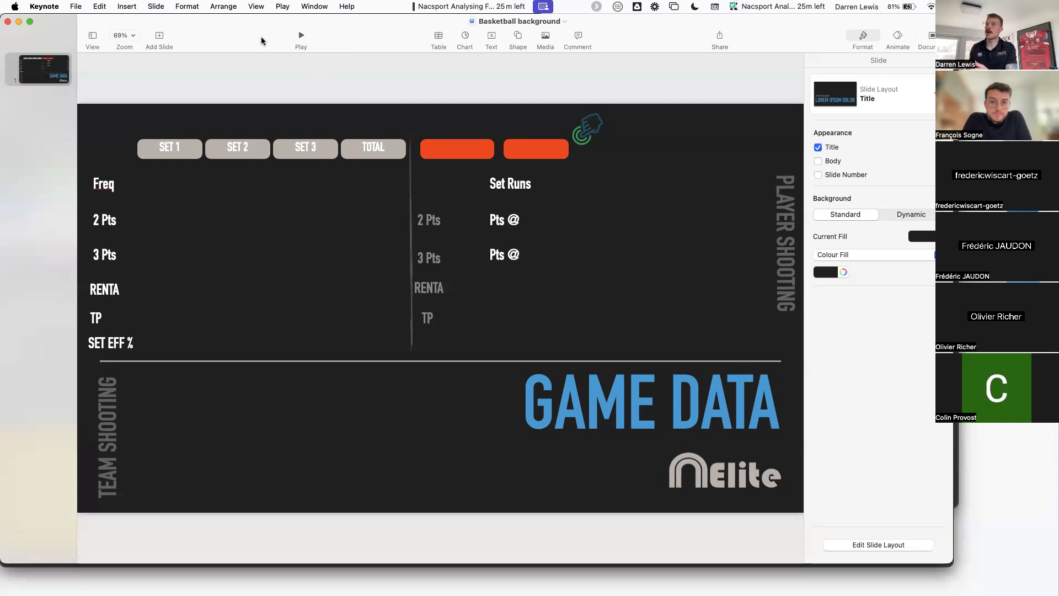
pyautogui.click(75, 7)
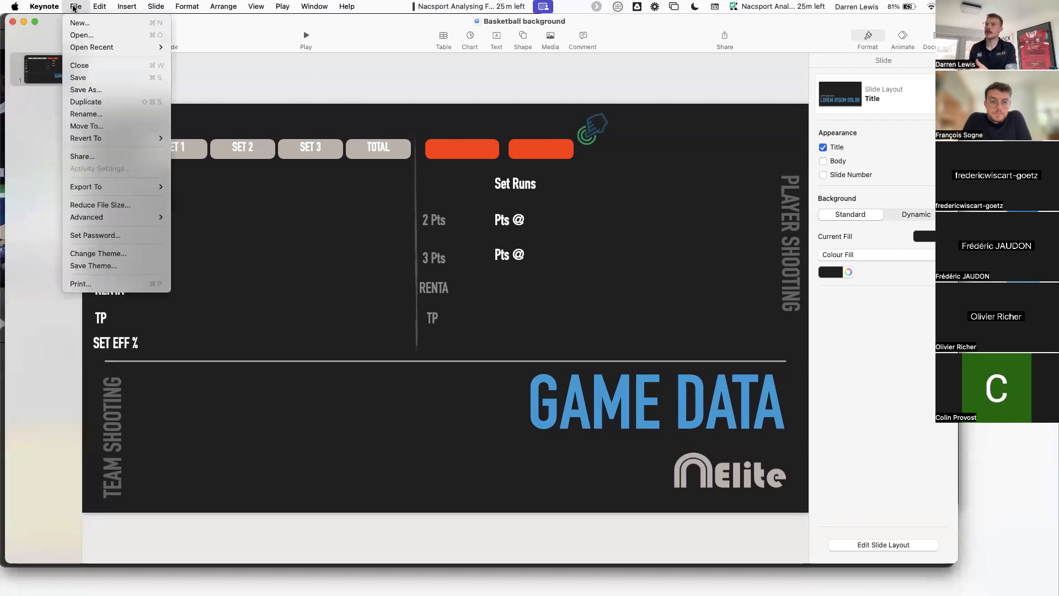
pyautogui.moveTo(127, 187)
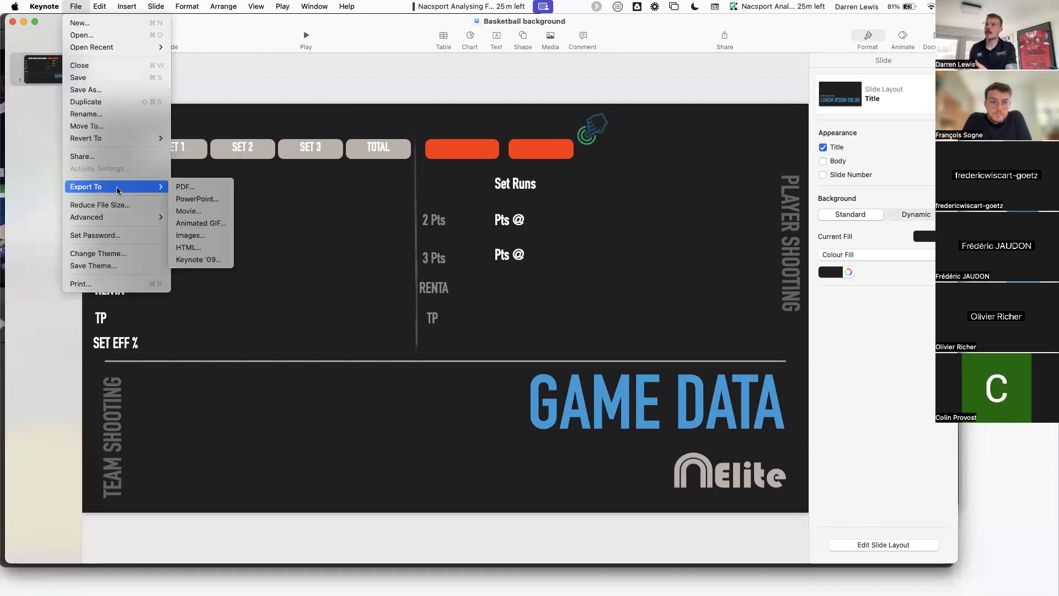
pyautogui.click(204, 238)
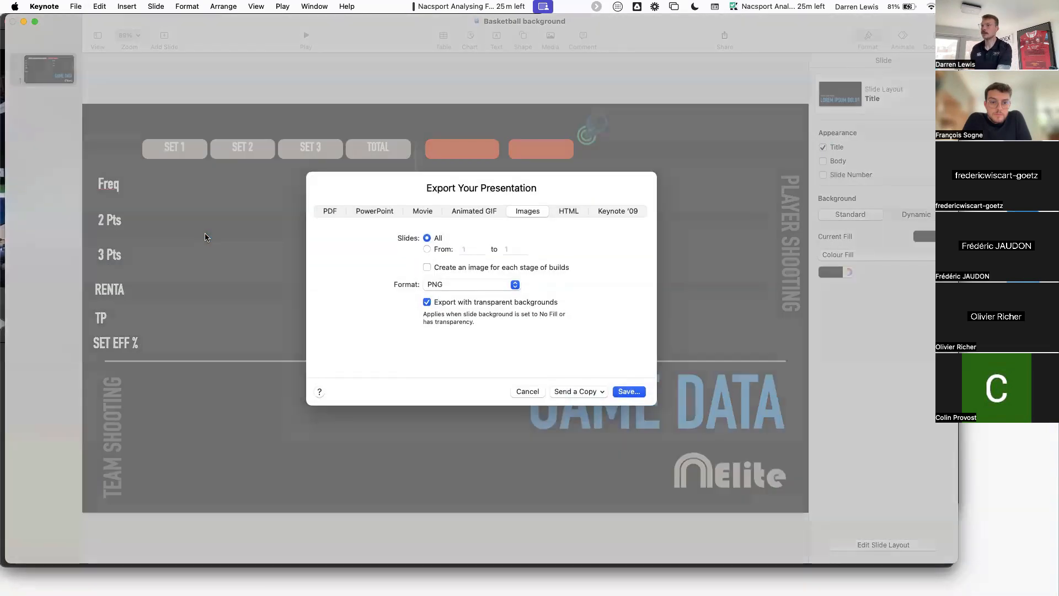
pyautogui.click(630, 392)
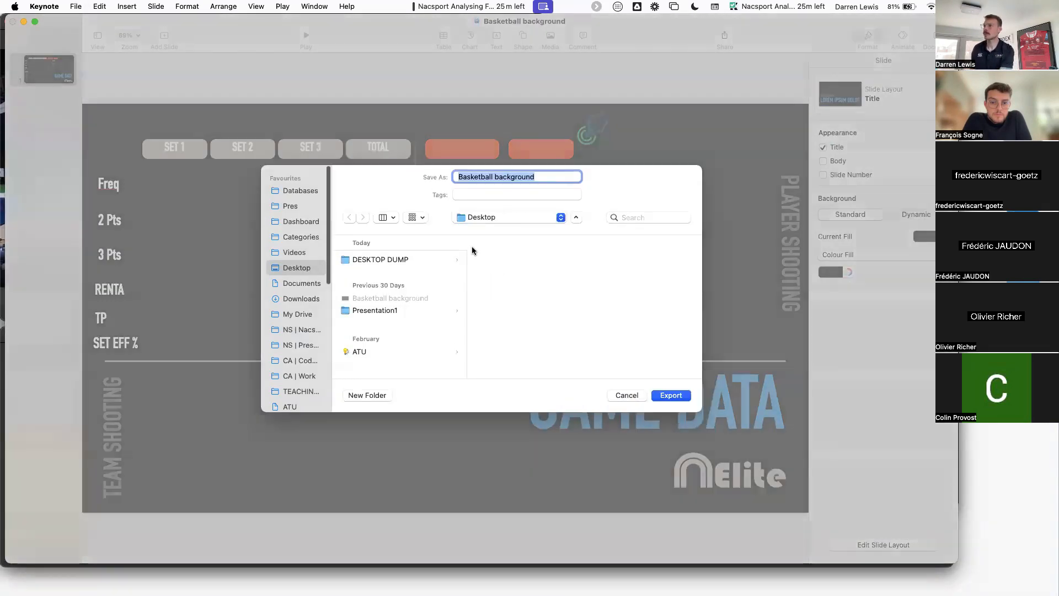
pyautogui.click(652, 396)
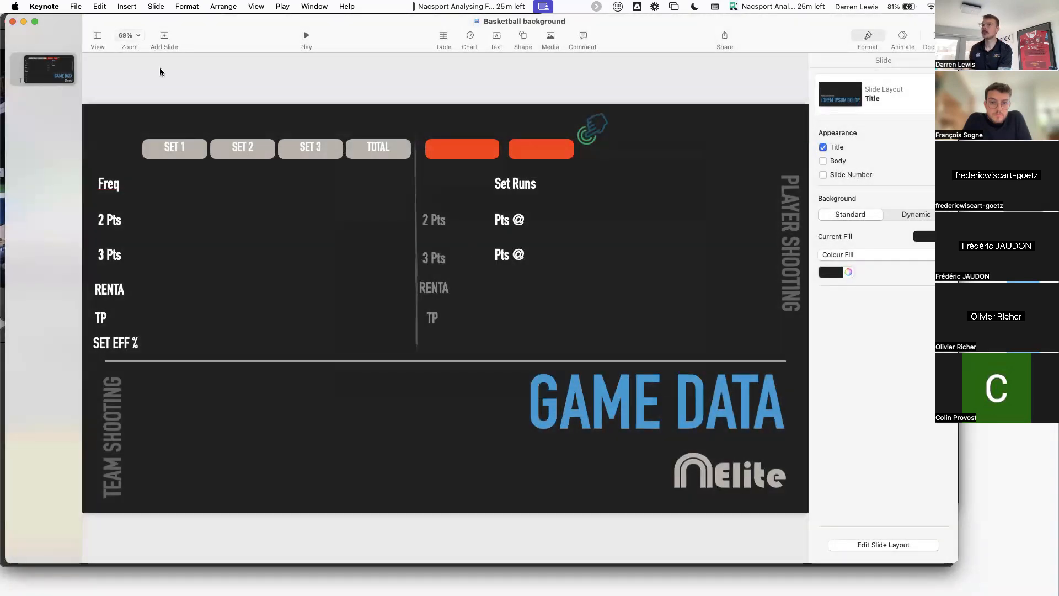
pyautogui.click(23, 21)
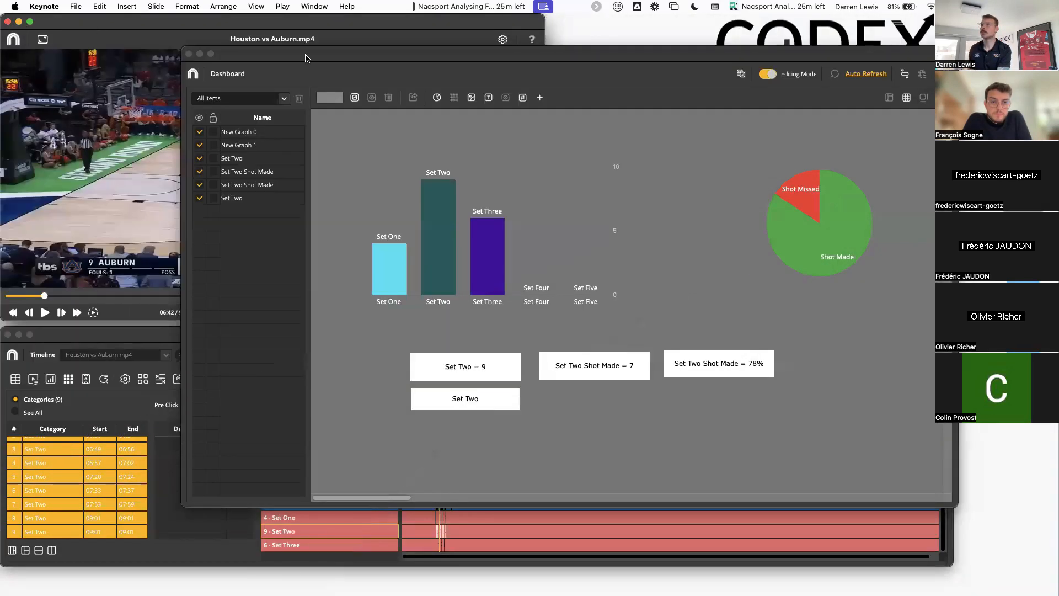
# Step: Set the dashboard's background image to Basketball background.001.png from the Basketball background folder on the Desktop
pyautogui.click(354, 97)
pyautogui.click(340, 202)
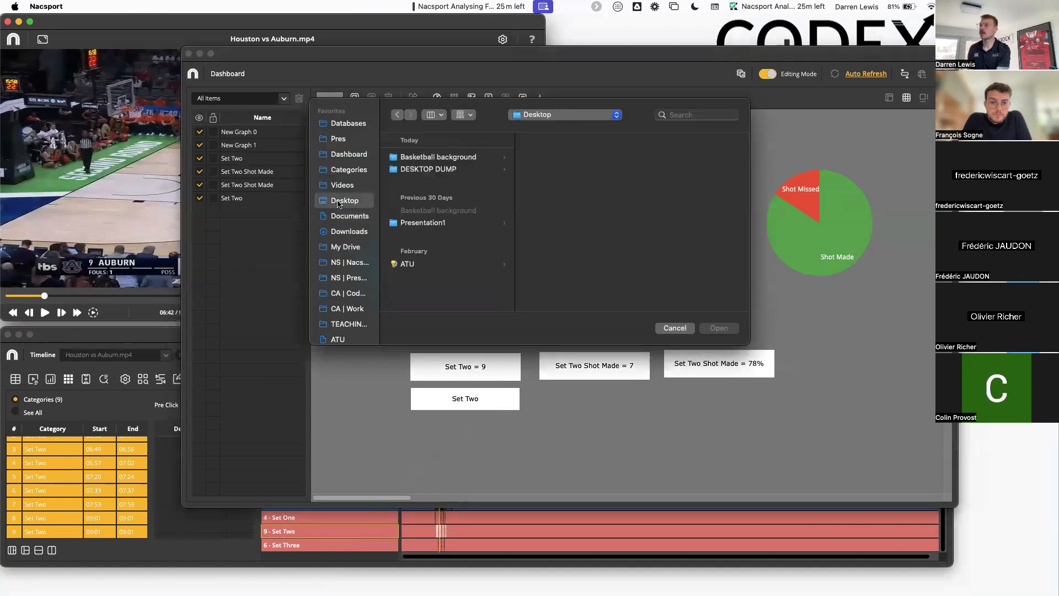
pyautogui.click(428, 158)
pyautogui.click(591, 159)
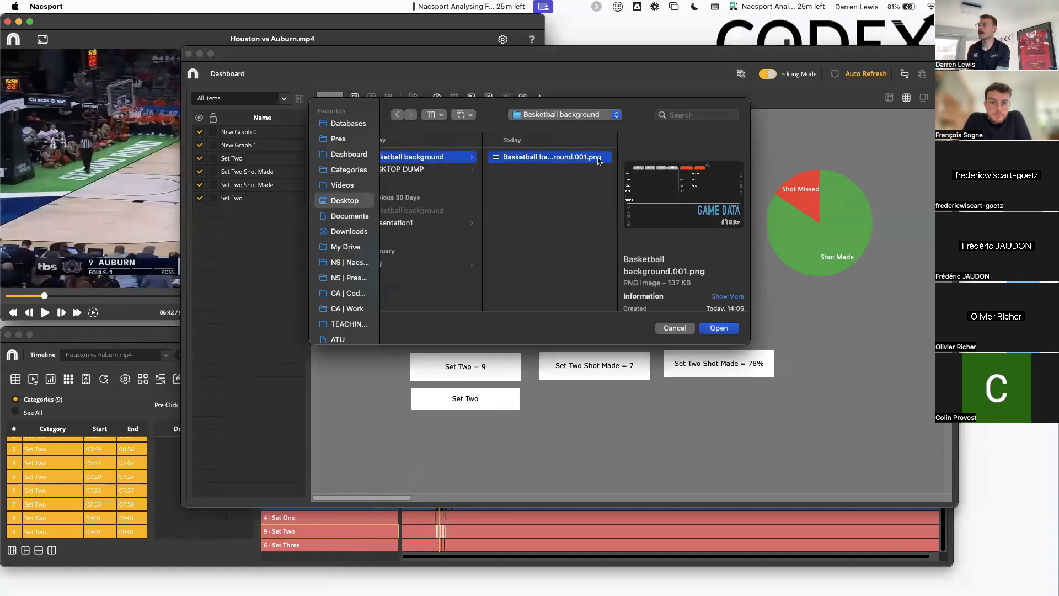
pyautogui.click(720, 327)
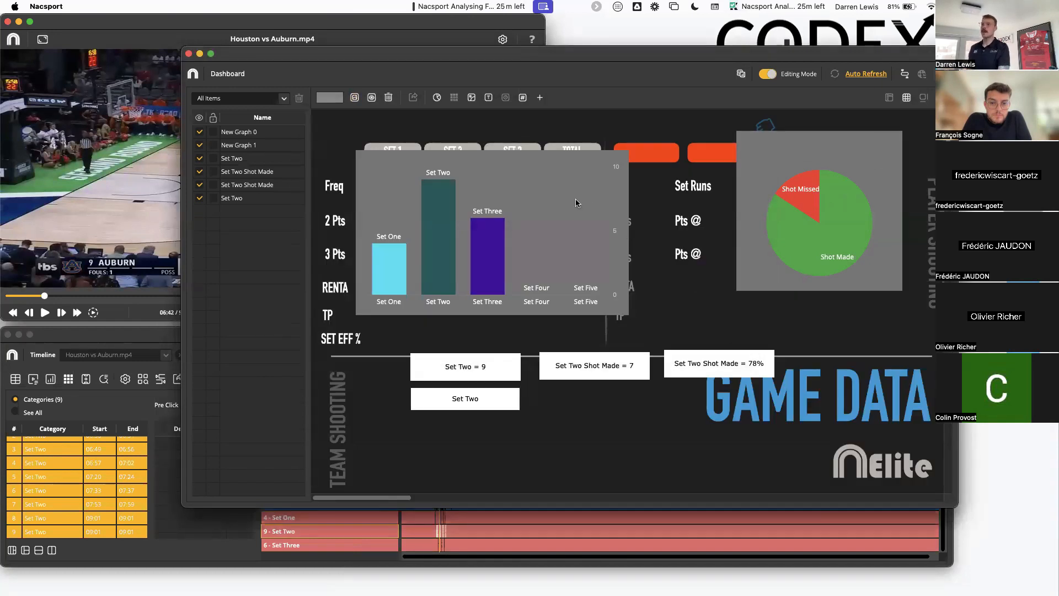
# Step: Shrink the sets bar graph and move it below the horizontal divider, beside the GAME DATA title
pyautogui.moveTo(575, 203); pyautogui.dragTo(634, 207)
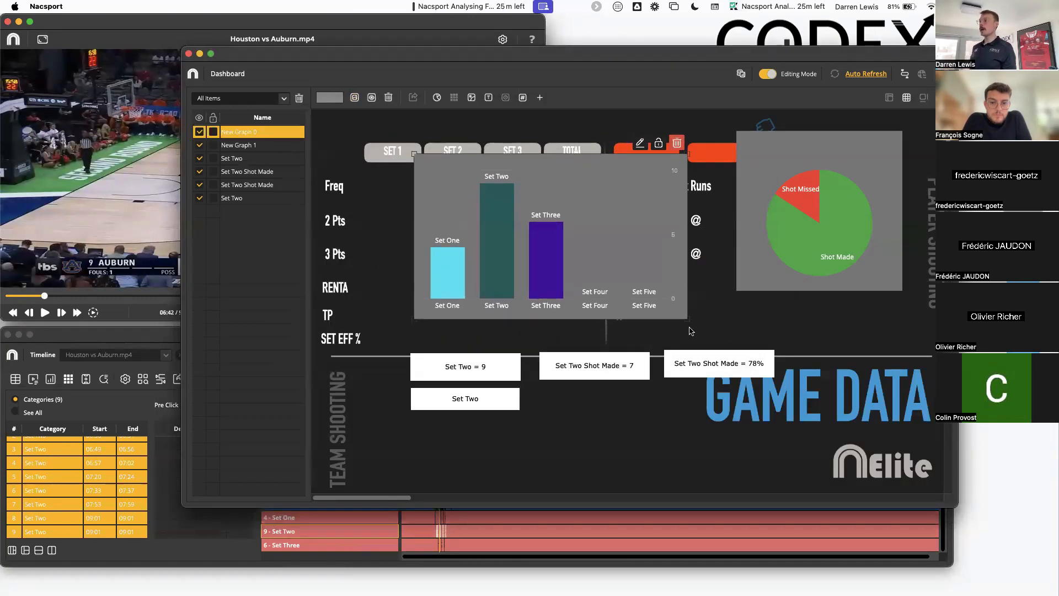
pyautogui.moveTo(688, 319); pyautogui.dragTo(590, 291)
pyautogui.moveTo(544, 203); pyautogui.dragTo(646, 401)
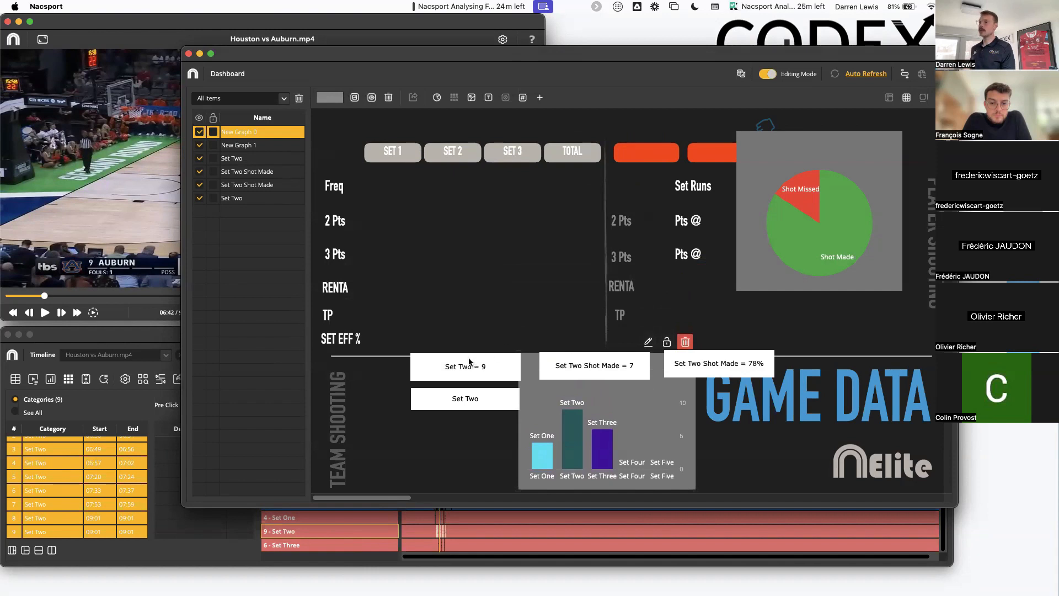
# Step: Spread the four white labels over the stat area, with the Set Two count beside Freq and the Set Two Shot Made count beside RENTA
pyautogui.moveTo(477, 365); pyautogui.dragTo(457, 184)
pyautogui.moveTo(461, 398); pyautogui.dragTo(499, 241)
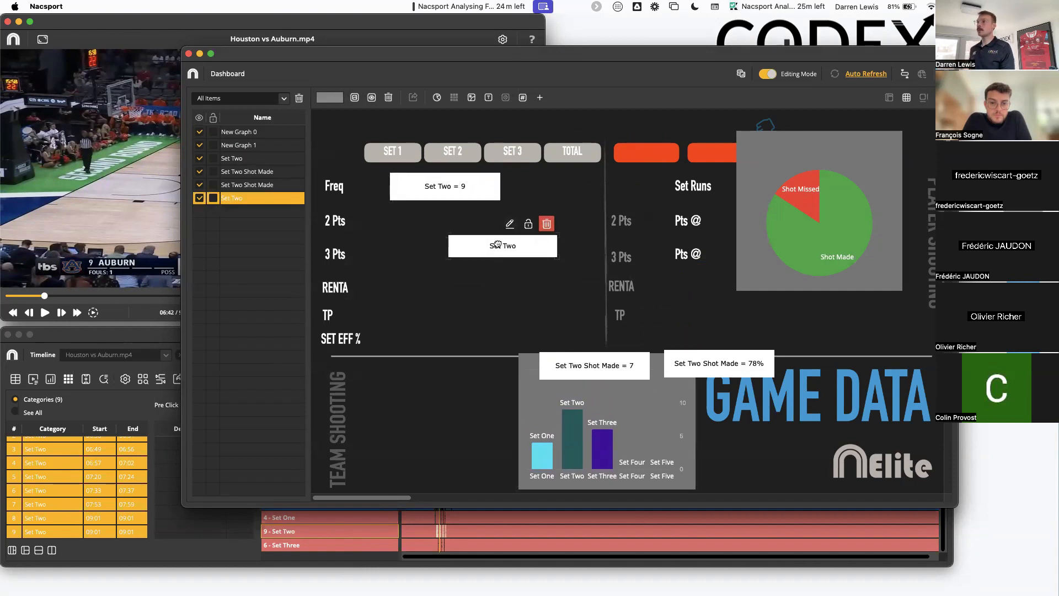
pyautogui.moveTo(593, 364); pyautogui.dragTo(501, 299)
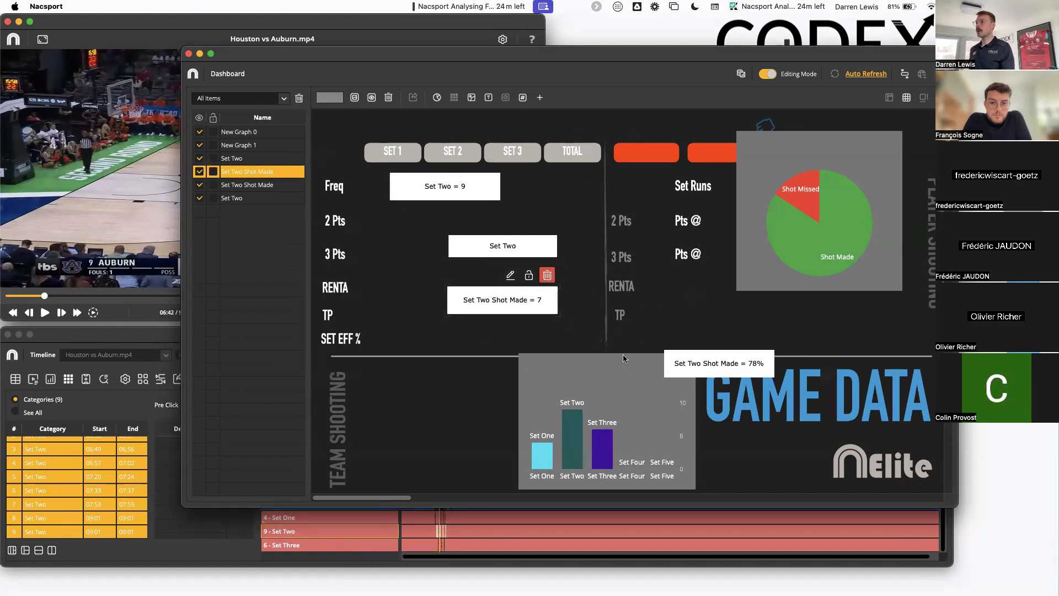
pyautogui.moveTo(698, 356); pyautogui.dragTo(654, 316)
# Step: Make the sets bar graph's background transparent and save the graph
pyautogui.click(695, 356)
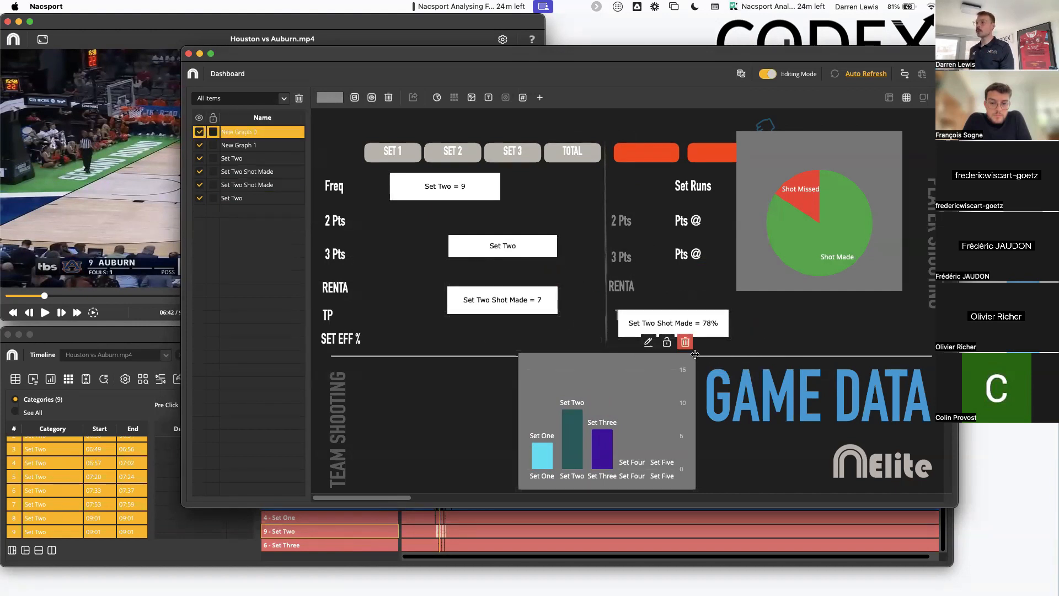
pyautogui.click(648, 342)
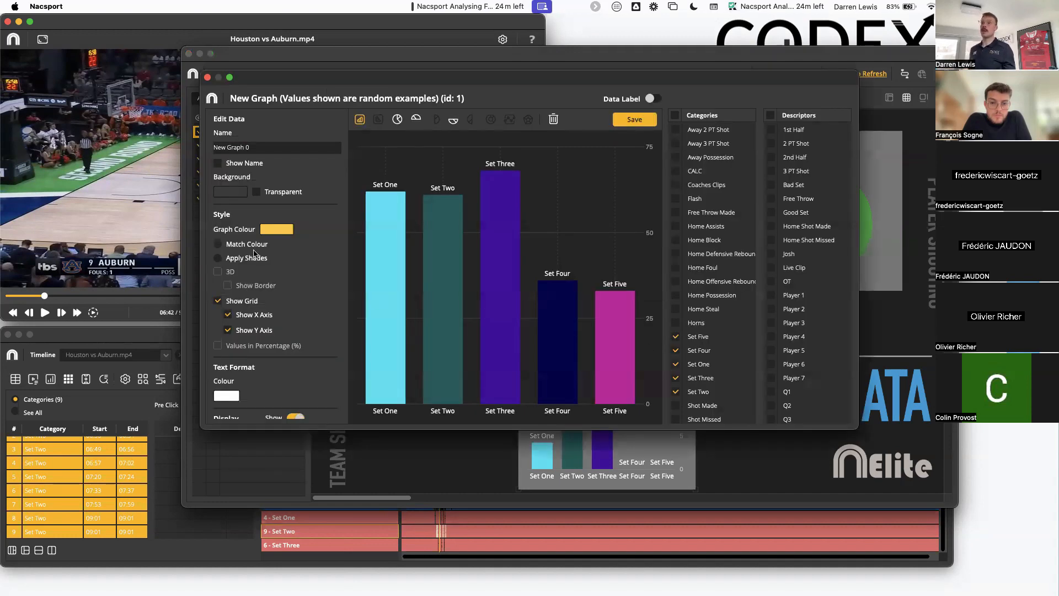
pyautogui.click(256, 192)
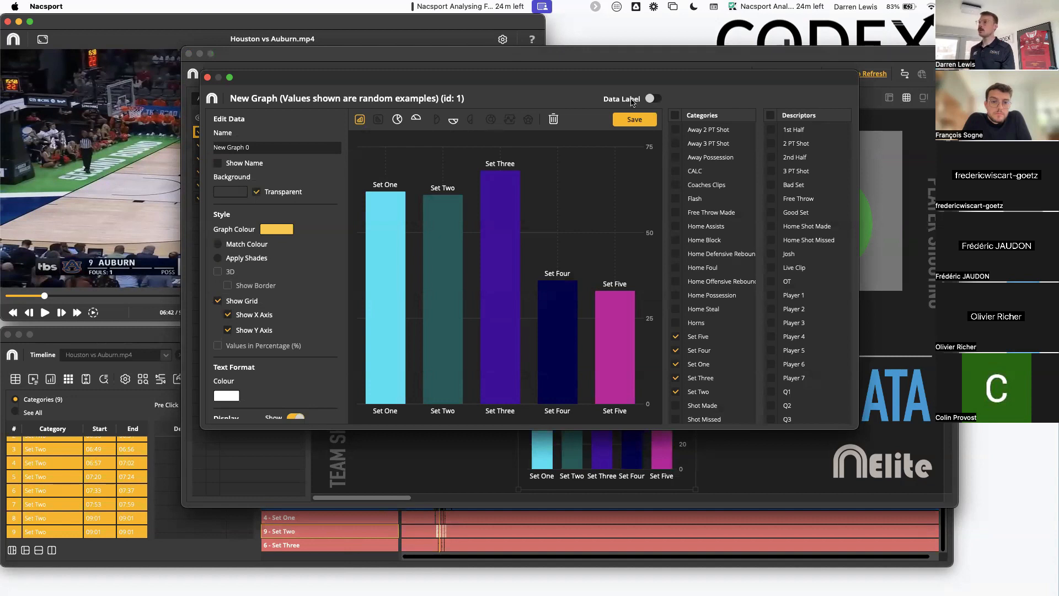
pyautogui.click(639, 122)
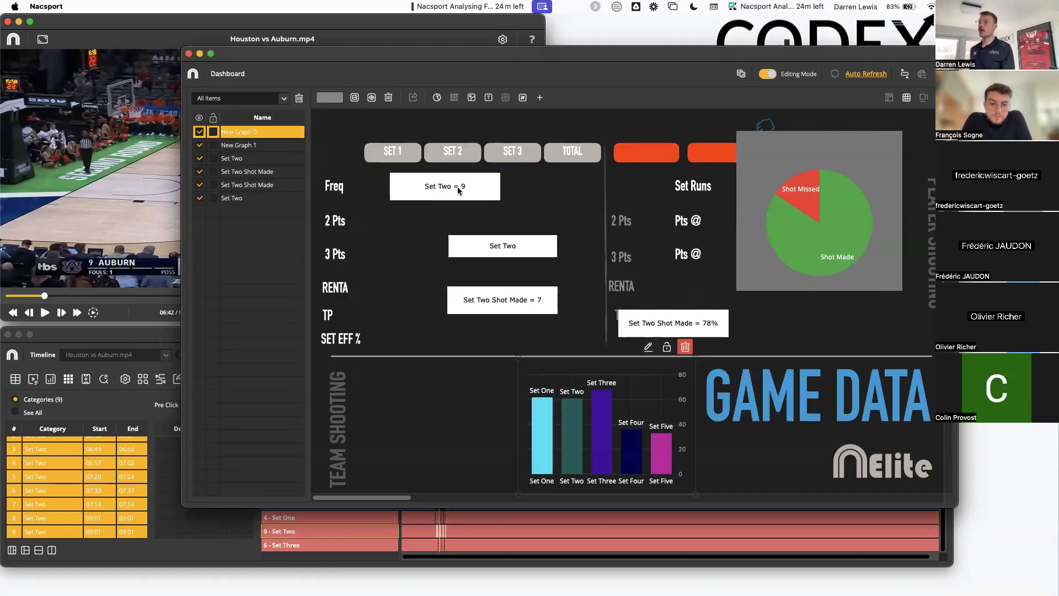
# Step: Open the Set Two count label for editing and give it a near-black background from the recently used colours
pyautogui.moveTo(461, 186); pyautogui.dragTo(451, 186)
pyautogui.click(442, 162)
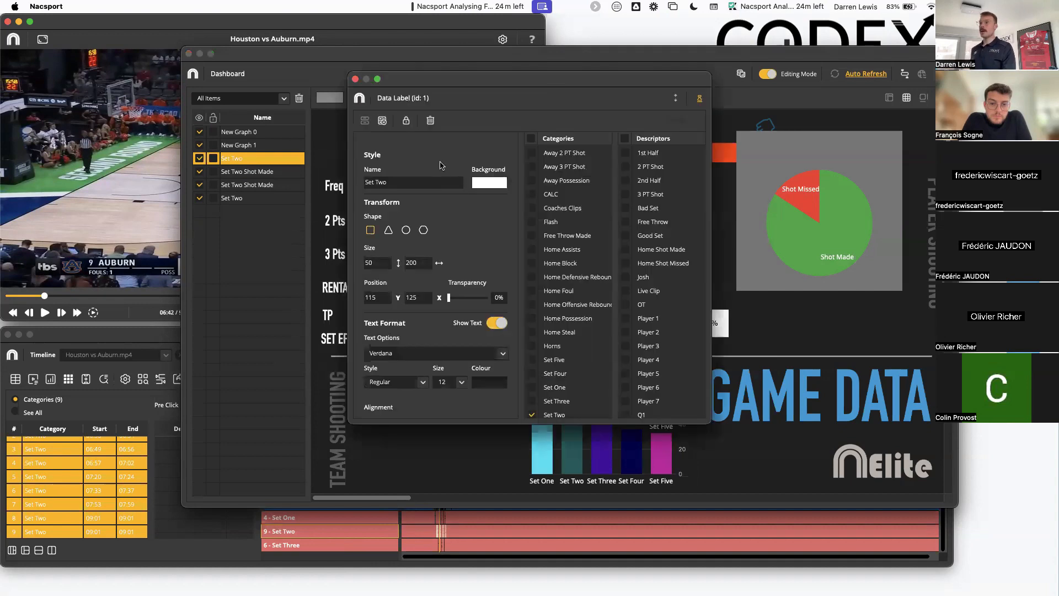
pyautogui.click(485, 183)
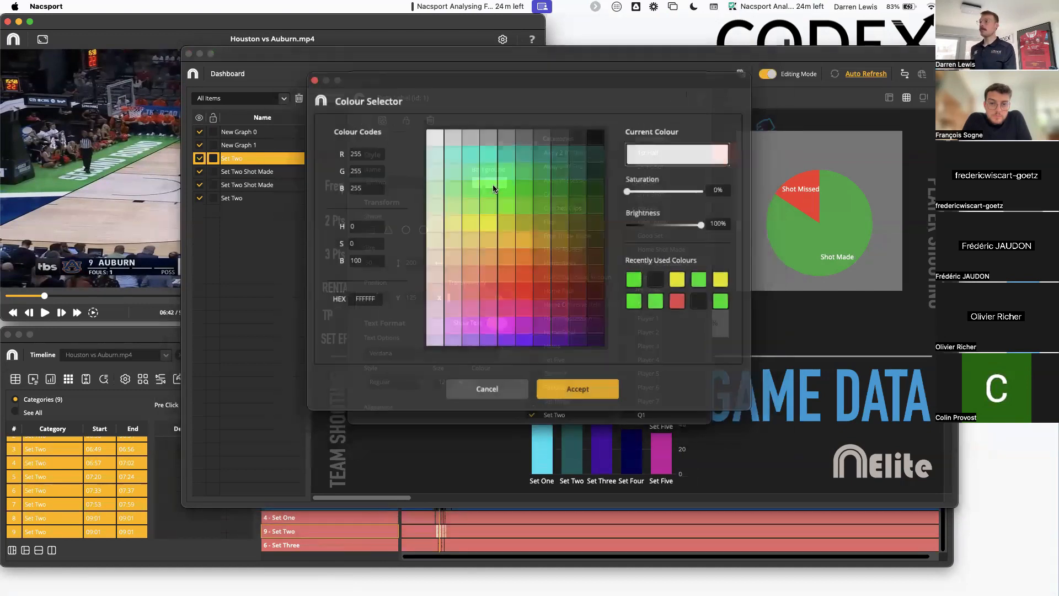
pyautogui.click(693, 298)
pyautogui.click(573, 385)
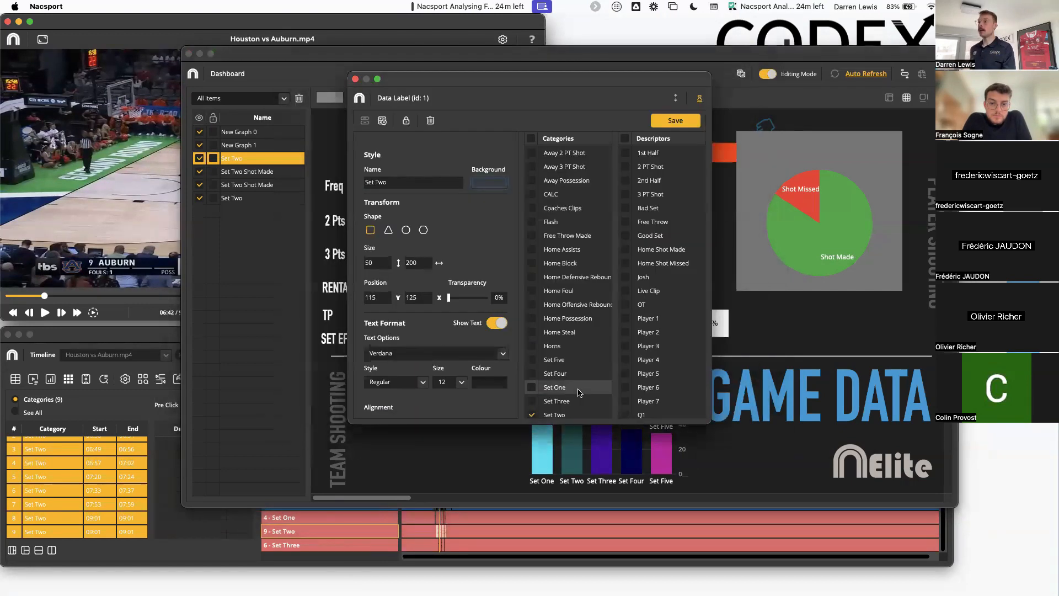
# Step: Set the Set Two count label's text to yellow at size 20
pyautogui.scroll(-1, 478, 271)
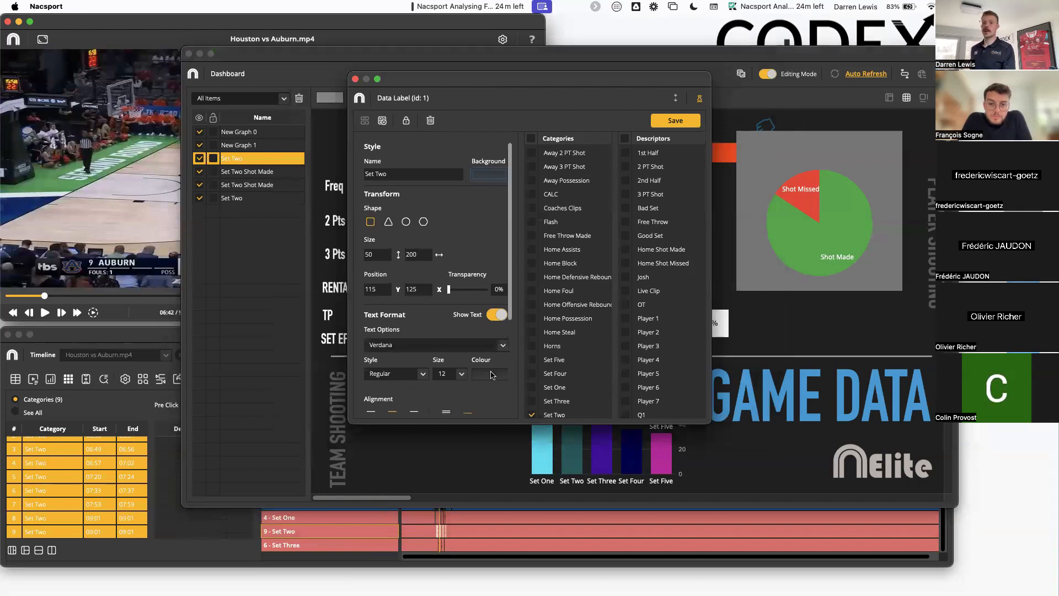
pyautogui.click(489, 375)
pyautogui.click(510, 240)
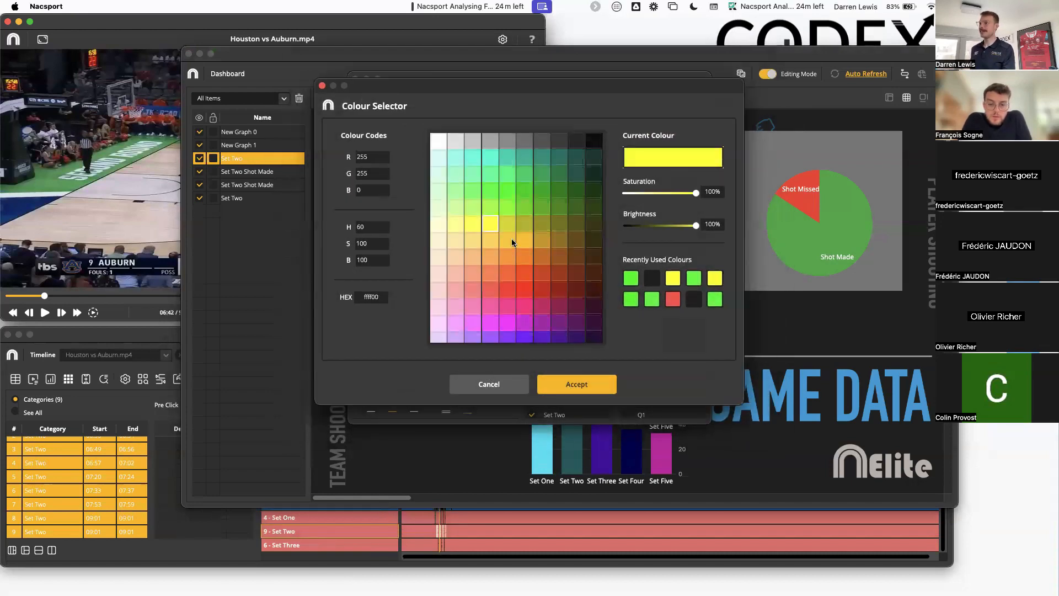
pyautogui.click(574, 384)
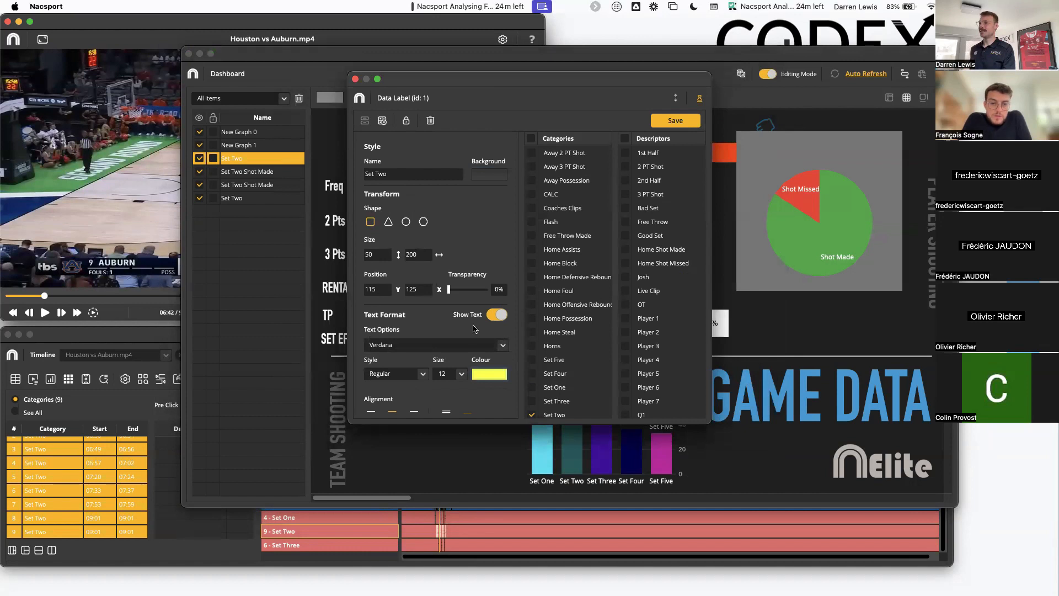
pyautogui.scroll(-1, 475, 331)
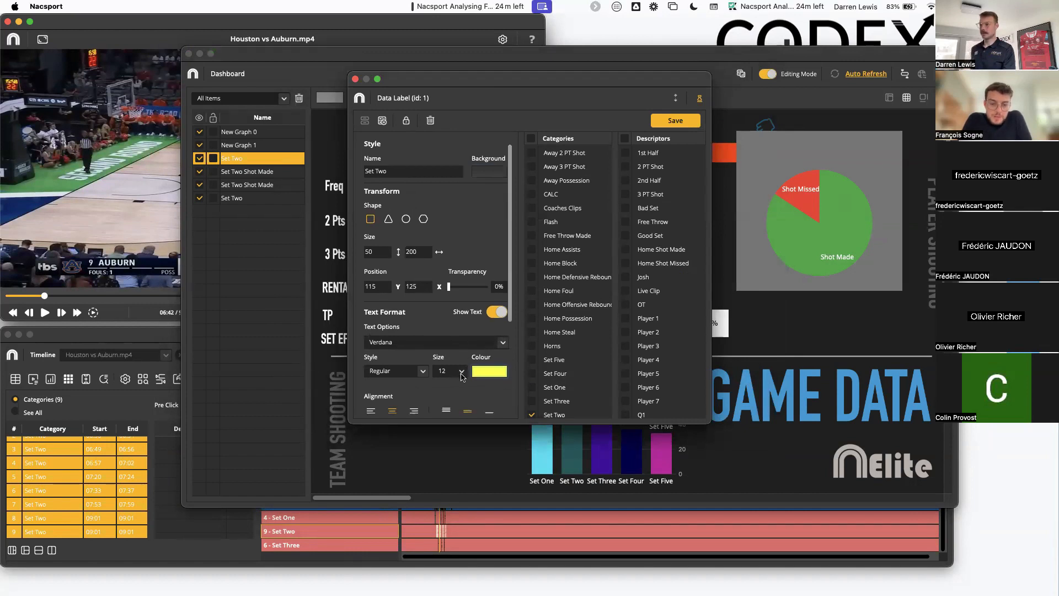
pyautogui.click(461, 371)
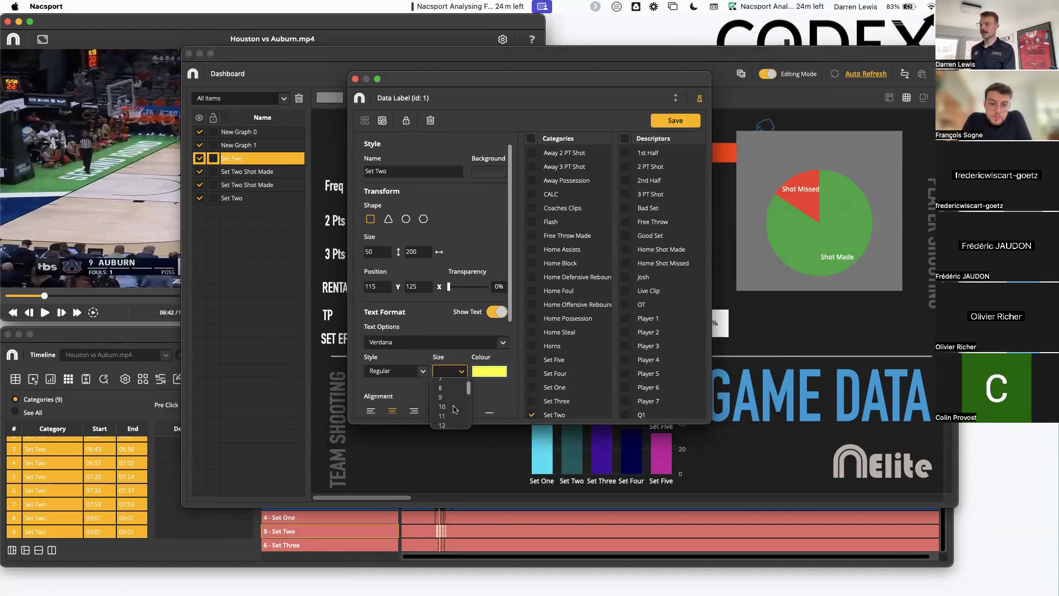
pyautogui.scroll(-5, 450, 410)
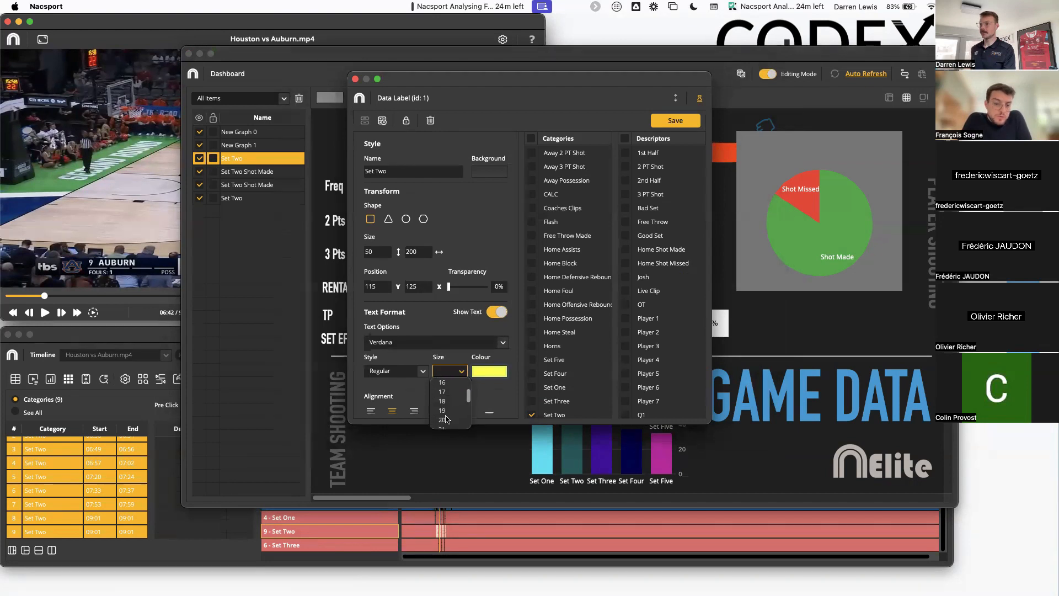
pyautogui.click(444, 419)
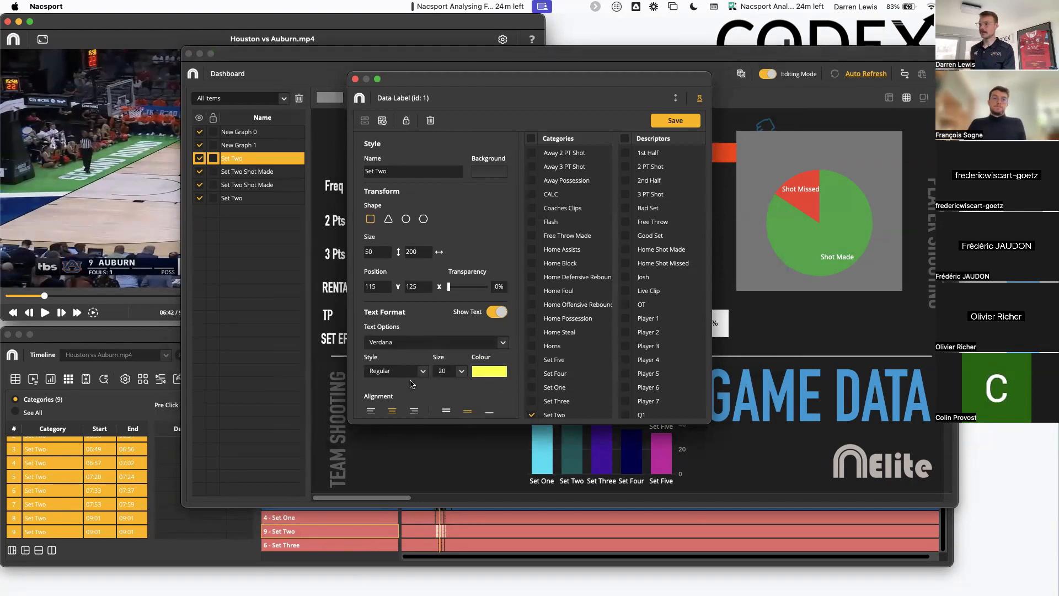
# Step: Make the Set Two count label bold, turn off its Show Text option, and save it
pyautogui.click(423, 371)
pyautogui.click(389, 404)
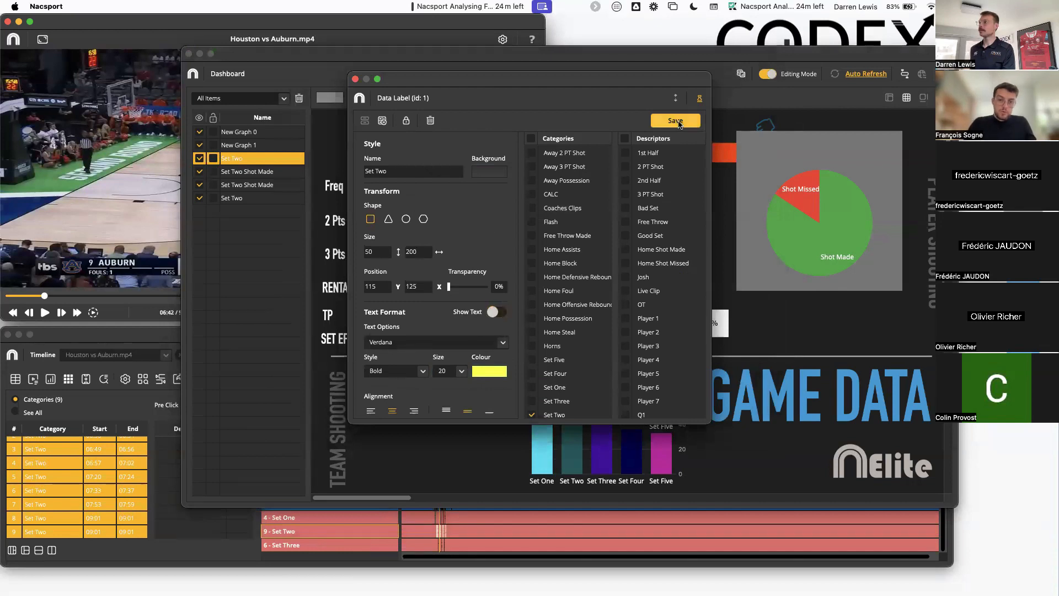
pyautogui.click(676, 121)
# Step: Fit the count label under SET 1 in the Freq row and move the variable label over the first orange box
pyautogui.moveTo(491, 200); pyautogui.dragTo(392, 186)
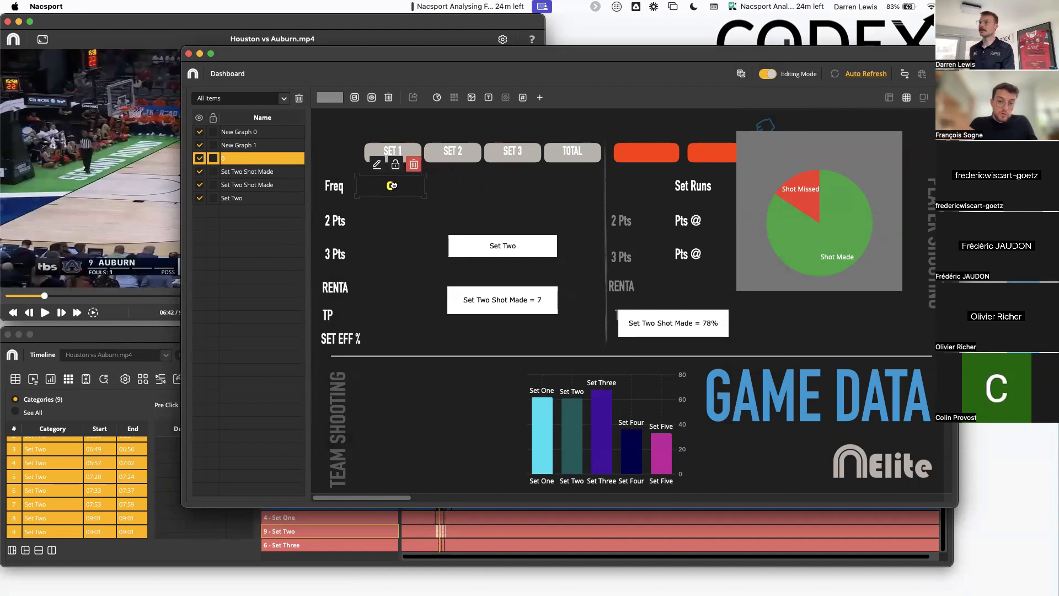
pyautogui.moveTo(503, 246); pyautogui.dragTo(634, 152)
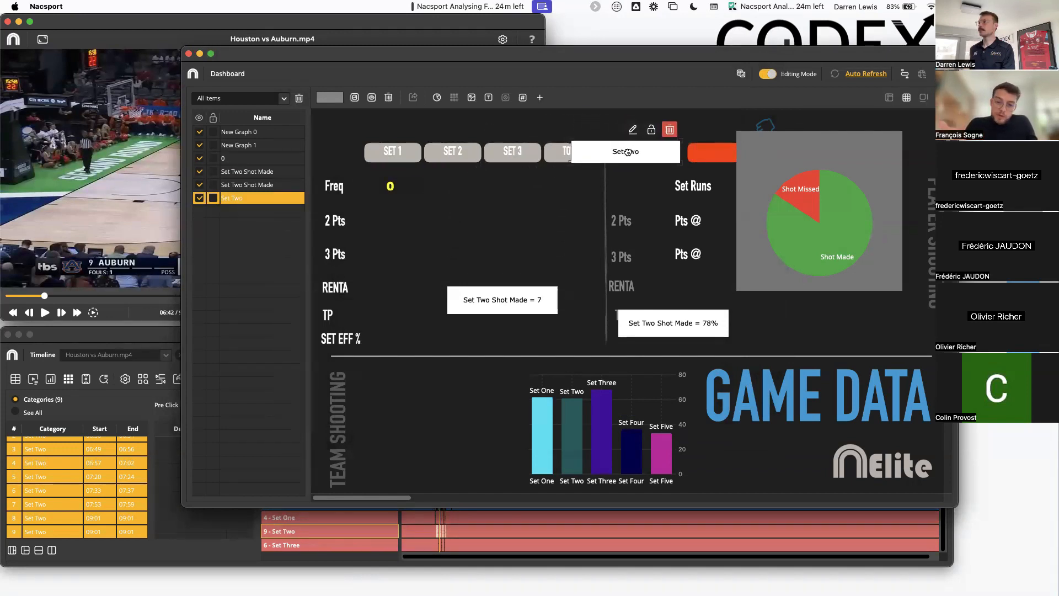
# Step: Give the shots pie chart a transparent background, save it, and position it to the right of the Set Runs column
pyautogui.moveTo(835, 160); pyautogui.dragTo(849, 184)
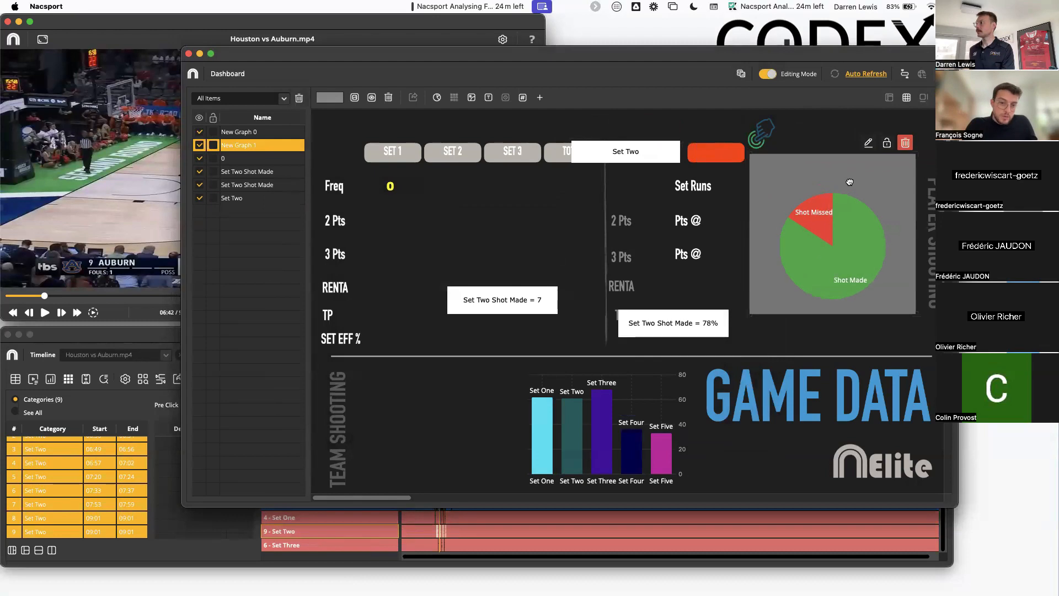
pyautogui.click(867, 145)
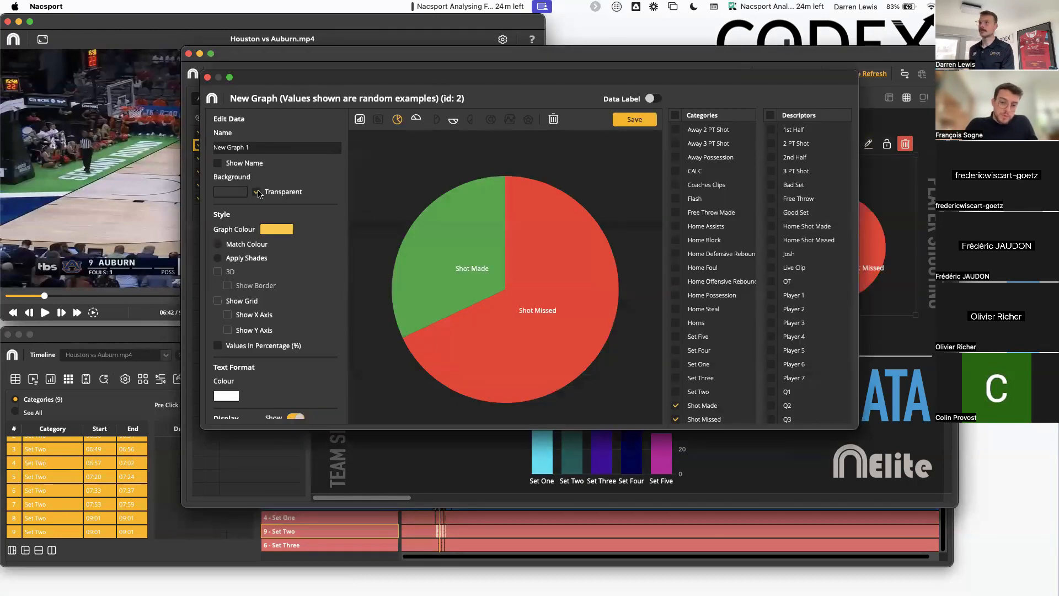
pyautogui.click(634, 120)
pyautogui.moveTo(826, 224); pyautogui.dragTo(838, 229)
# Step: Place the Set Two Shot Made count label in the 2 Pts row and the percentage label in the 3 Pts row
pyautogui.moveTo(513, 307); pyautogui.dragTo(429, 228)
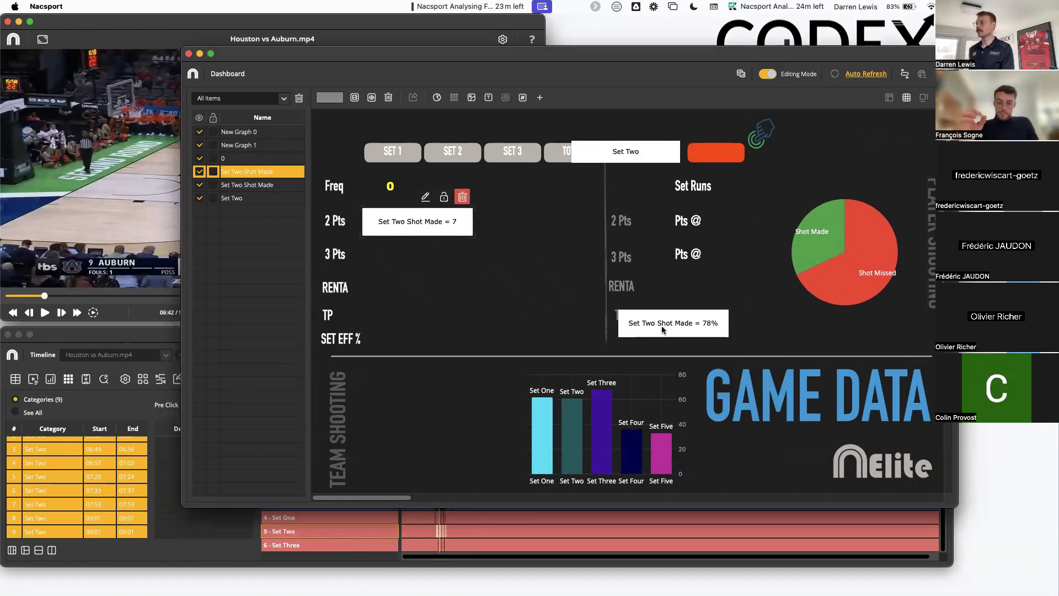
pyautogui.moveTo(662, 327); pyautogui.dragTo(404, 259)
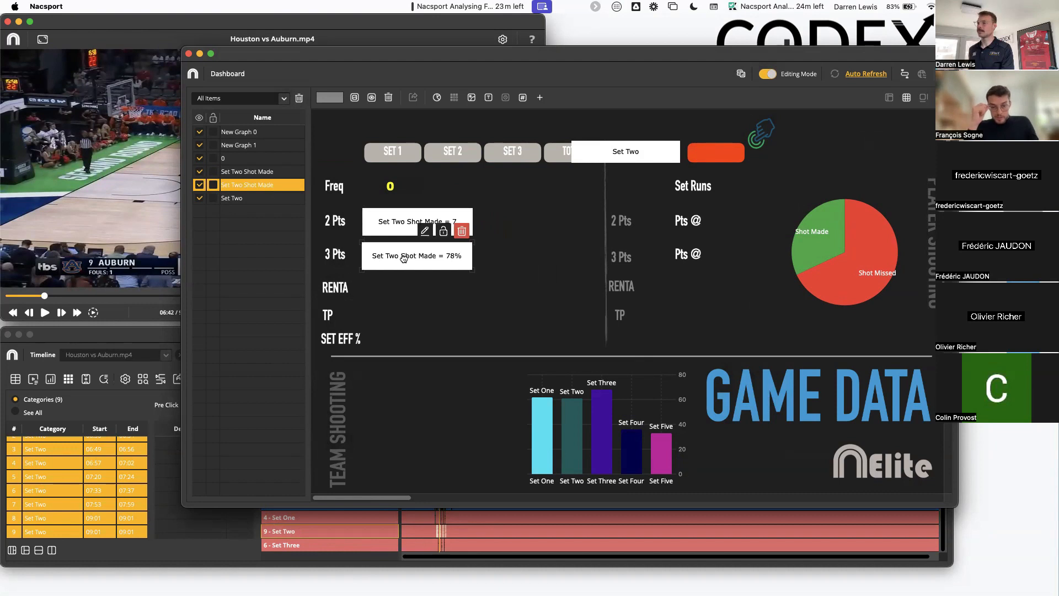
# Step: Turn off Show Text for the Set Two Shot Made count label and set its text to bold at size 20
pyautogui.doubleClick(387, 225)
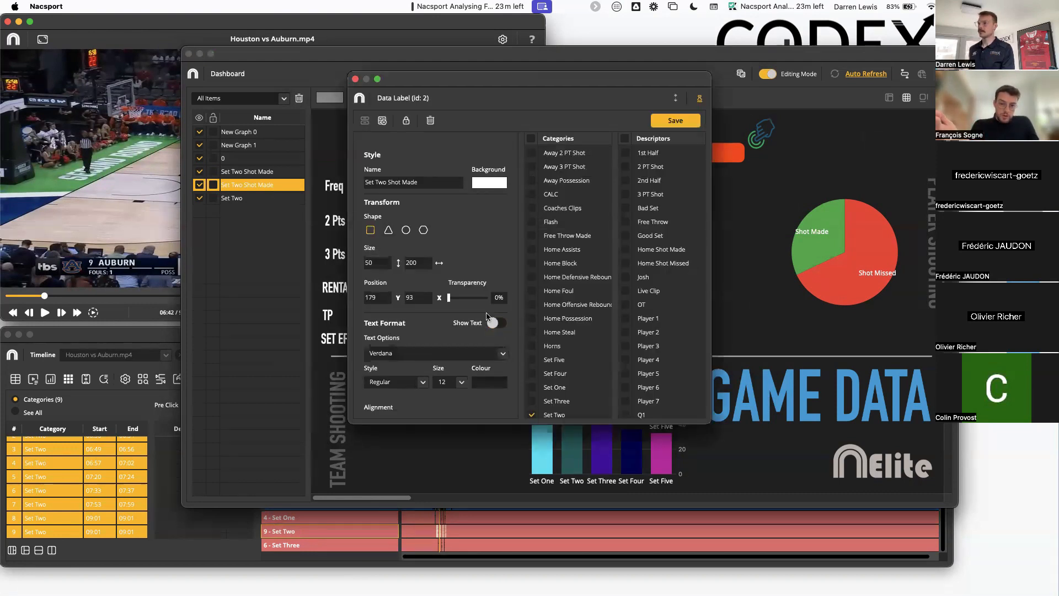
pyautogui.click(461, 381)
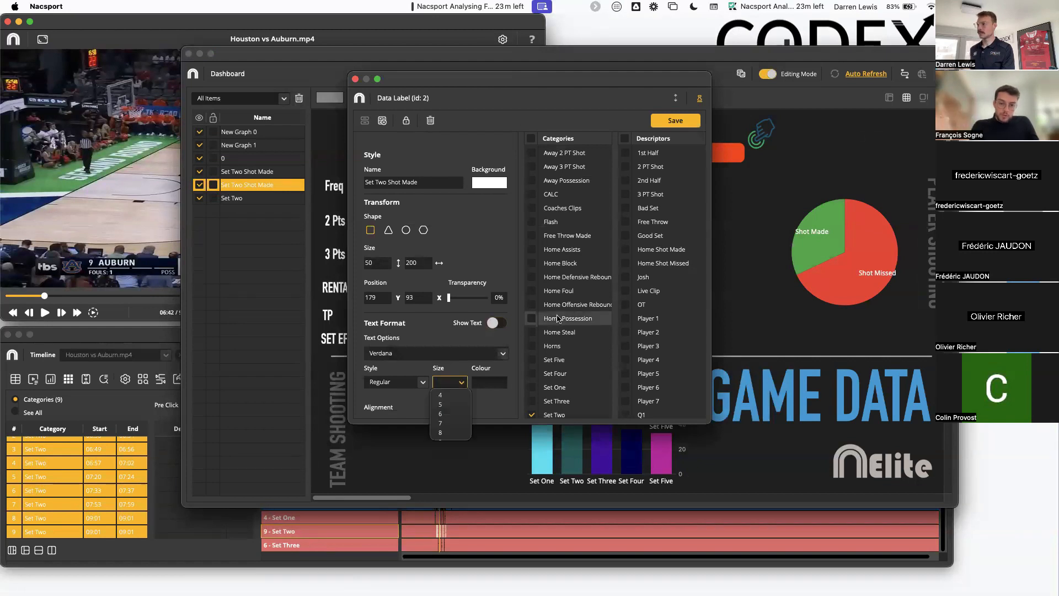
pyautogui.scroll(-1, 445, 425)
pyautogui.scroll(-3, 444, 424)
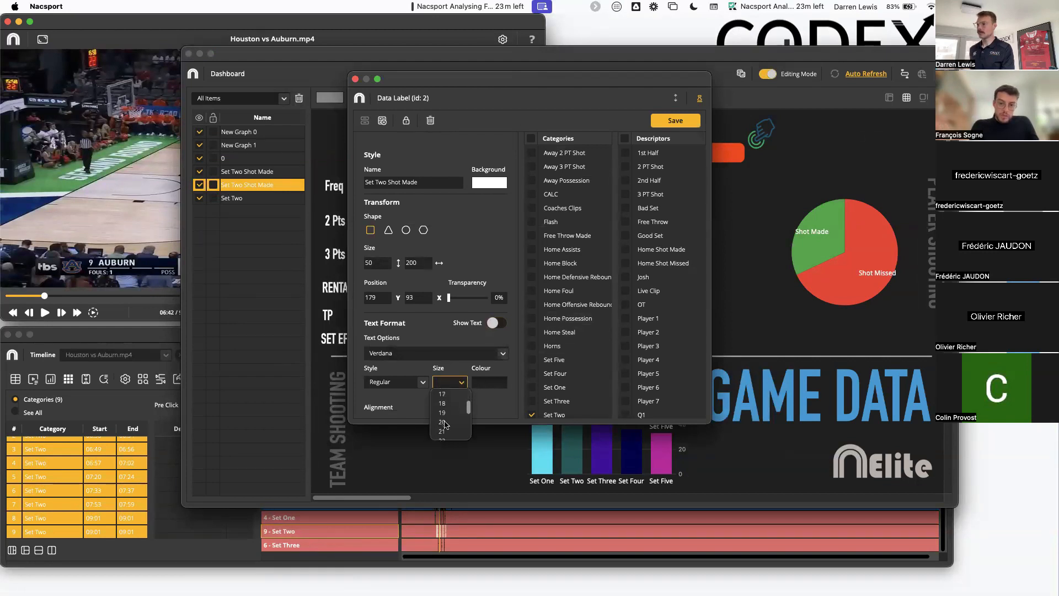
pyautogui.click(445, 419)
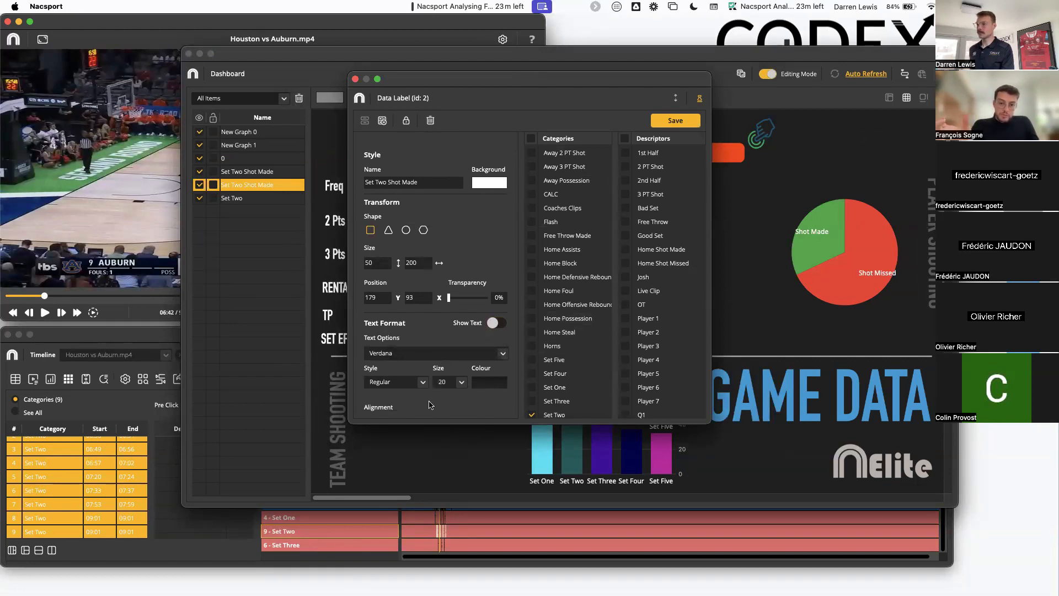
pyautogui.click(423, 382)
pyautogui.click(382, 413)
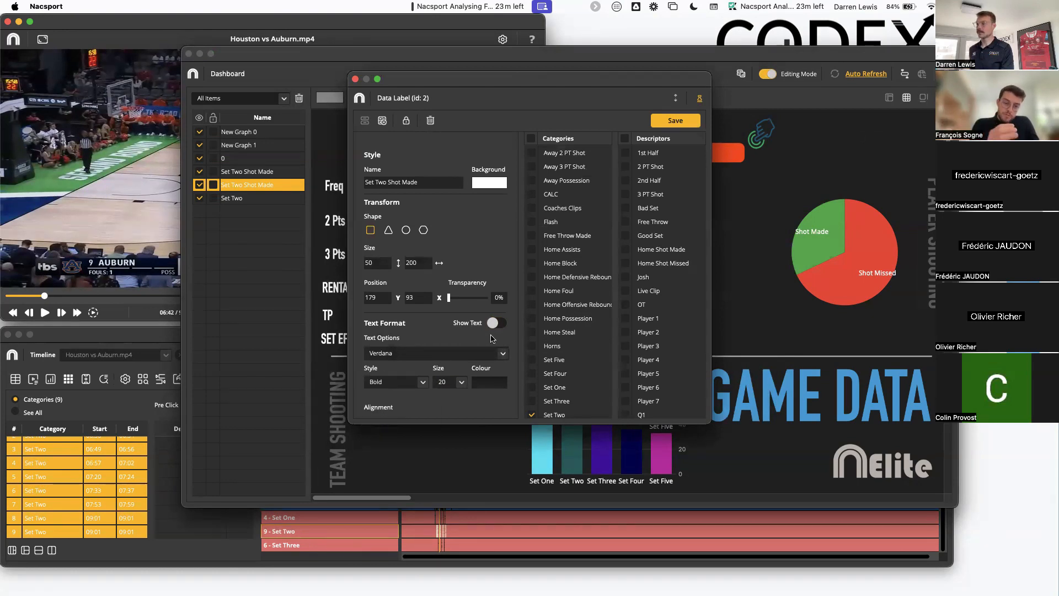
# Step: Set the Set Two Shot Made count label's text colour to the recently used yellow and save the label
pyautogui.click(489, 382)
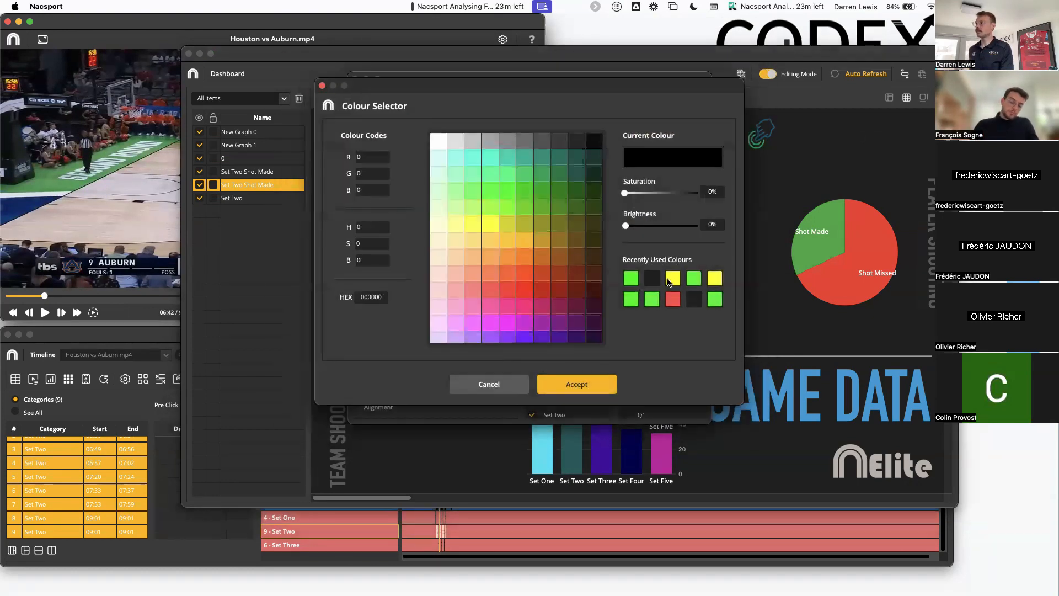
pyautogui.click(678, 279)
pyautogui.click(560, 389)
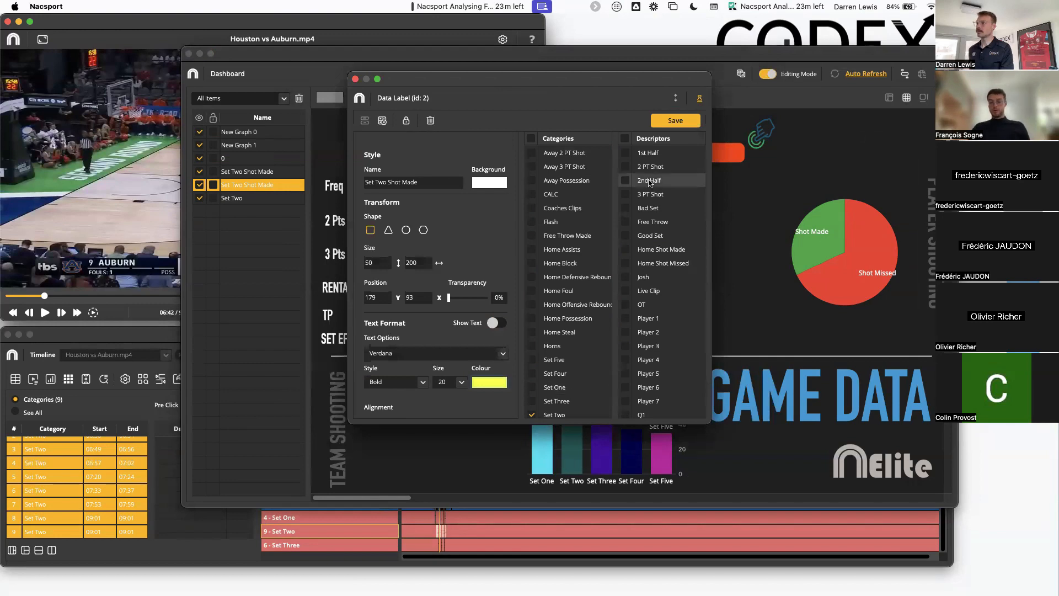
pyautogui.click(673, 123)
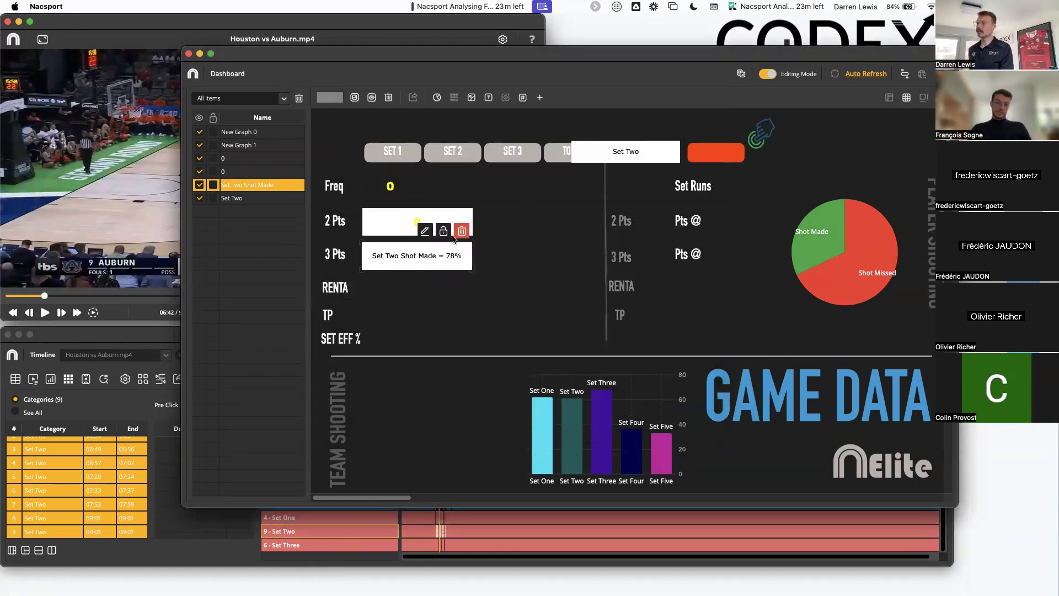
# Step: Give the Set Two Shot Made count label a recently used dark grey background, save it, and fit it under SET 1 in the 2 Pts row
pyautogui.doubleClick(409, 222)
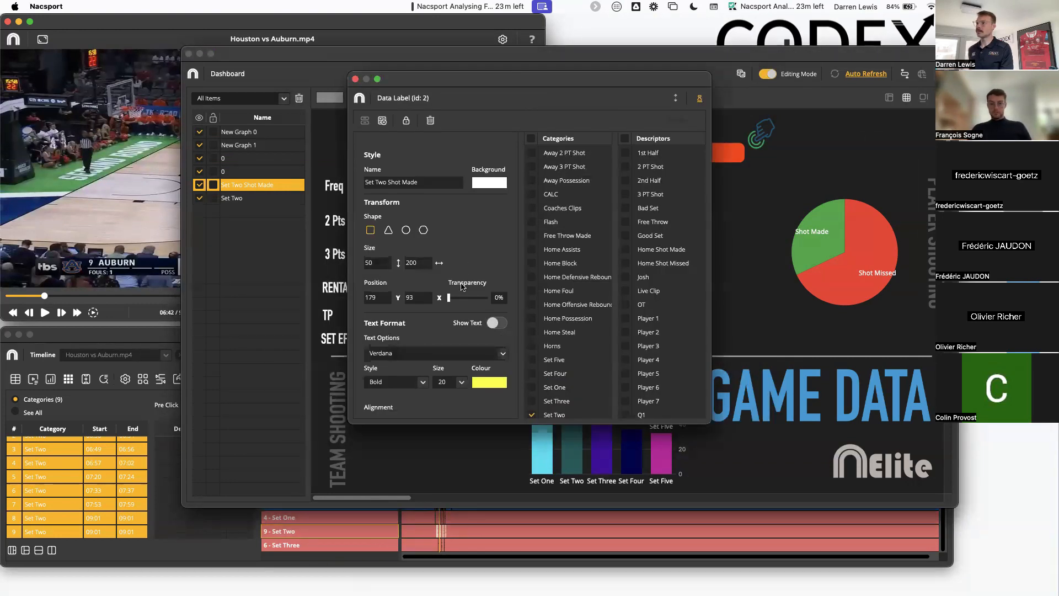
pyautogui.click(499, 185)
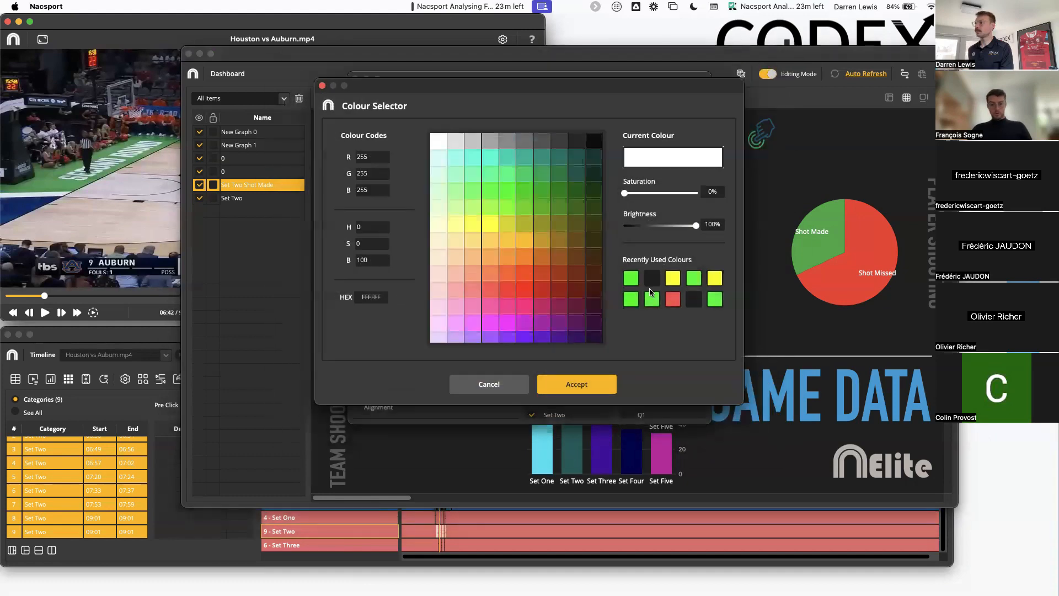
pyautogui.click(693, 300)
pyautogui.click(573, 383)
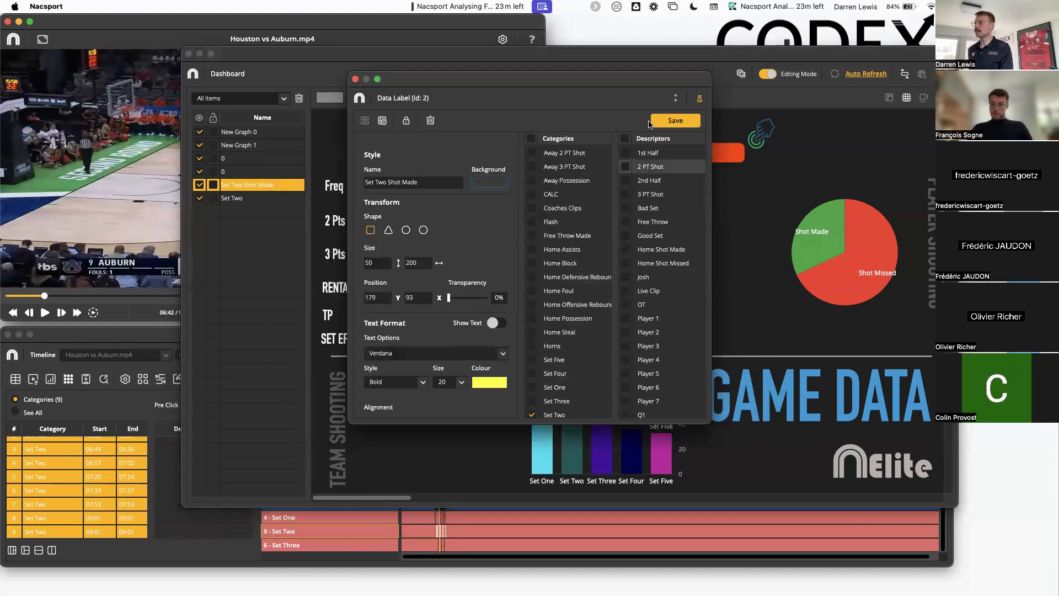
pyautogui.click(674, 120)
pyautogui.moveTo(392, 220)
pyautogui.mouseDown()
pyautogui.moveTo(355, 205)
pyautogui.moveTo(403, 224)
pyautogui.mouseUp()
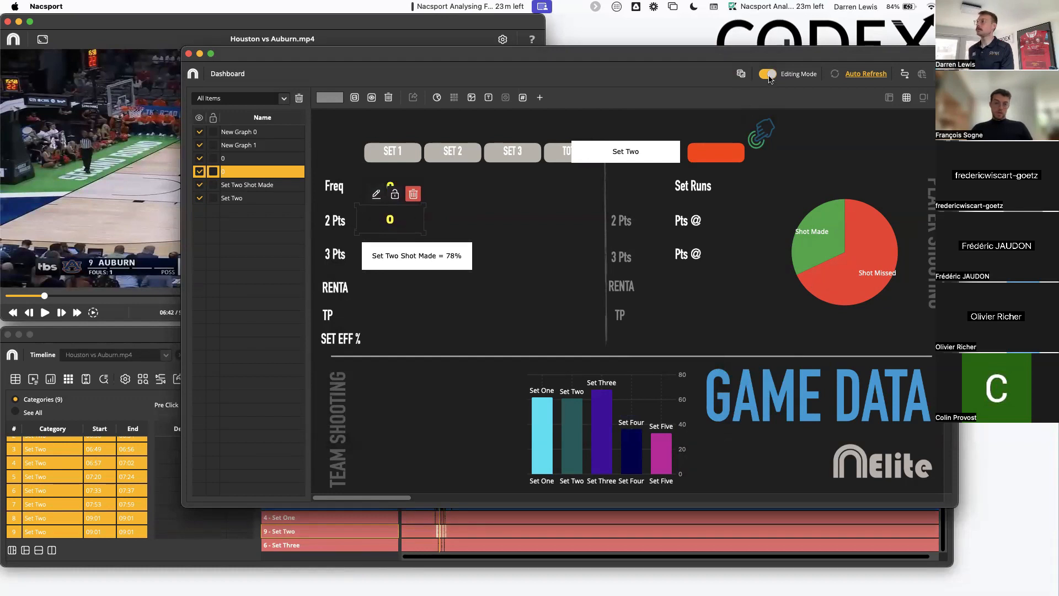
# Step: Shrink the Set Two variable label to fit the first orange box and set its background to red FF5656
pyautogui.click(571, 142)
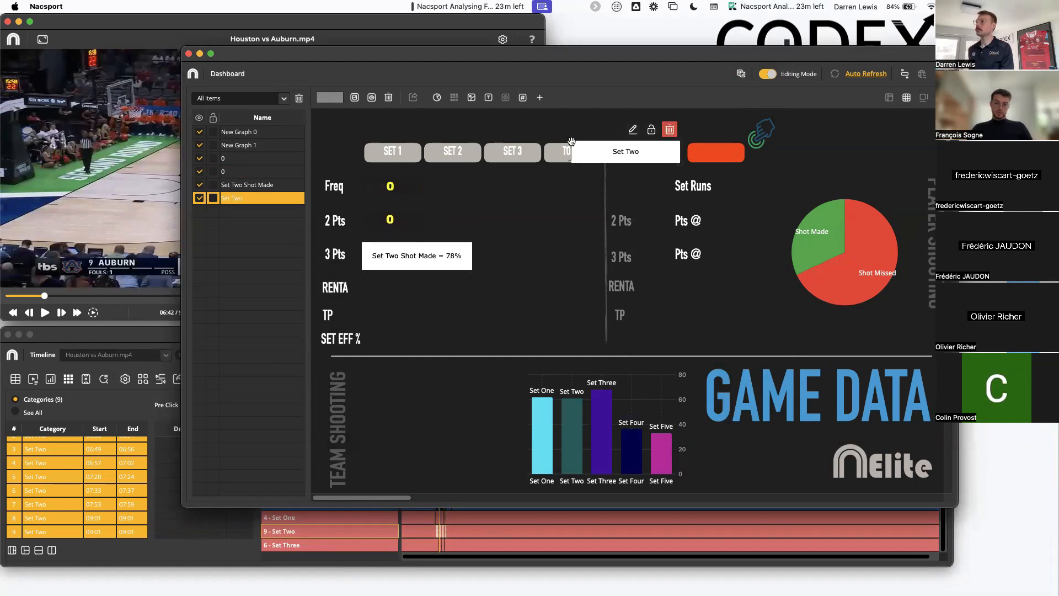
pyautogui.moveTo(569, 139); pyautogui.dragTo(614, 140)
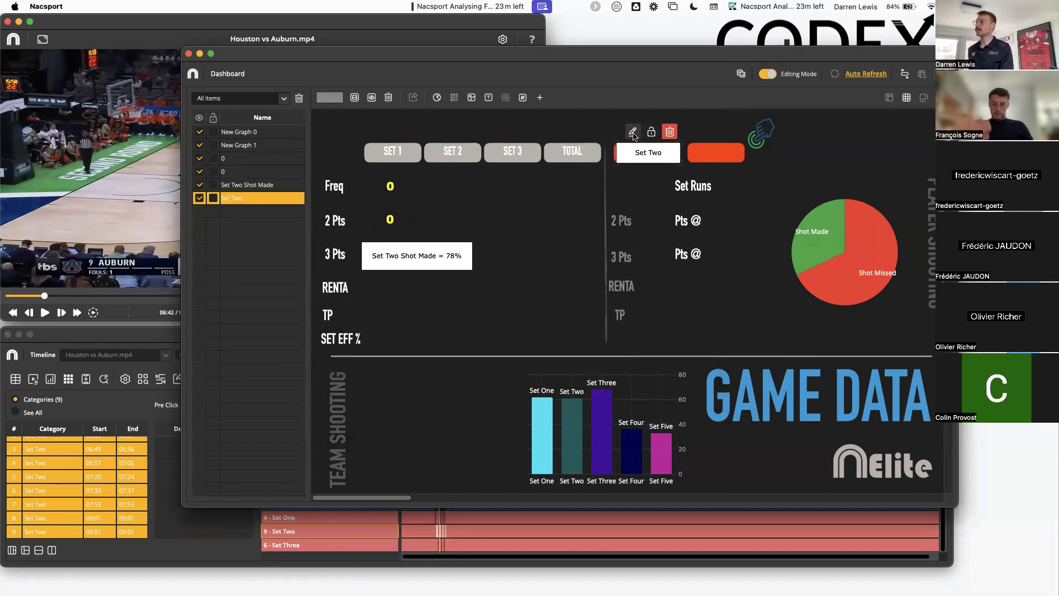
pyautogui.click(633, 132)
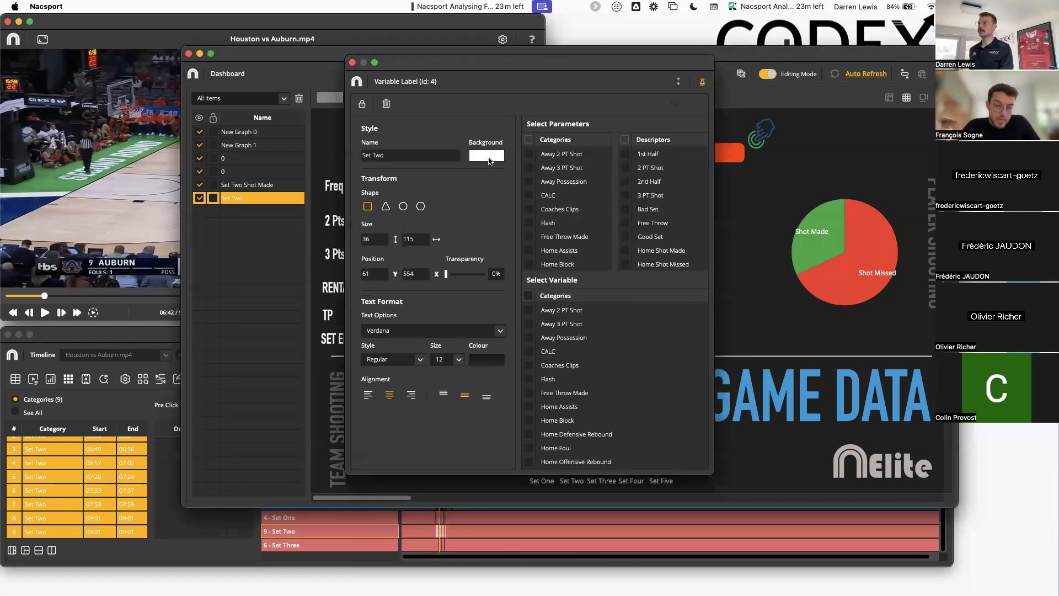
pyautogui.click(486, 156)
pyautogui.click(672, 299)
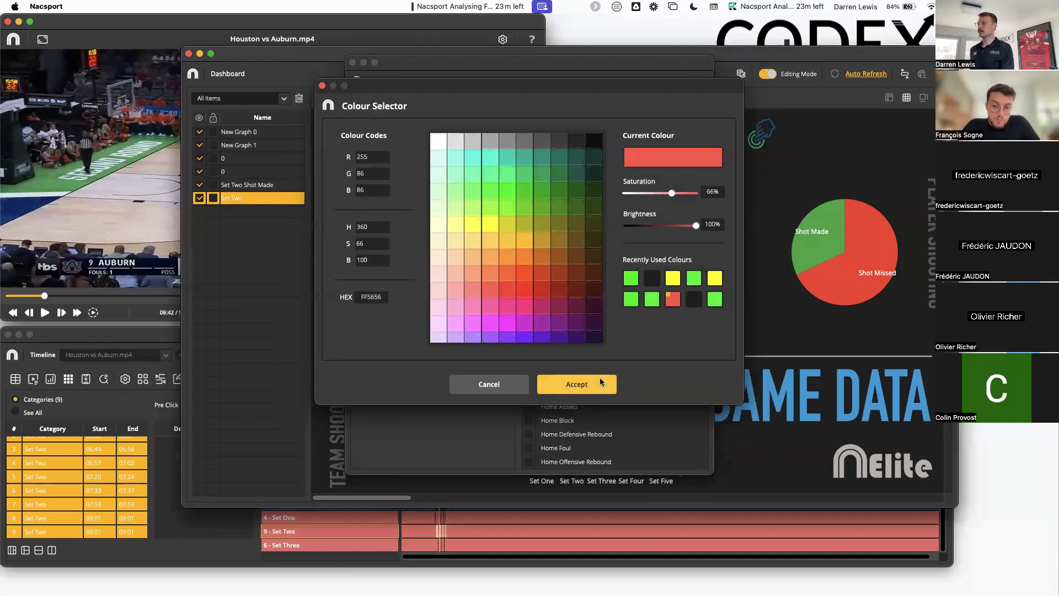
pyautogui.click(598, 383)
# Step: Set the Set Two variable label's text colour to white and save the label
pyautogui.click(485, 361)
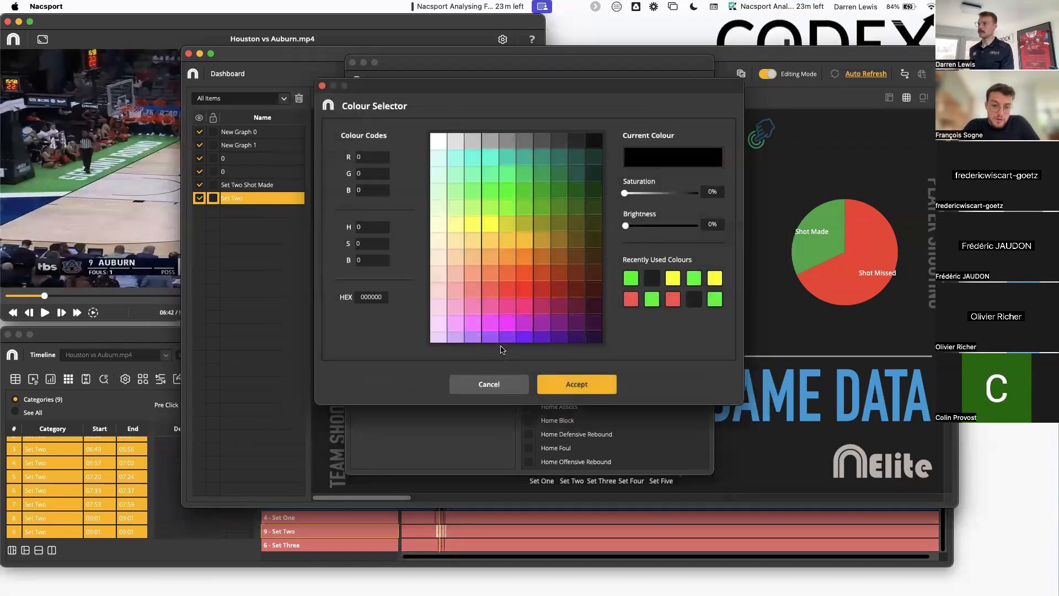
pyautogui.click(550, 377)
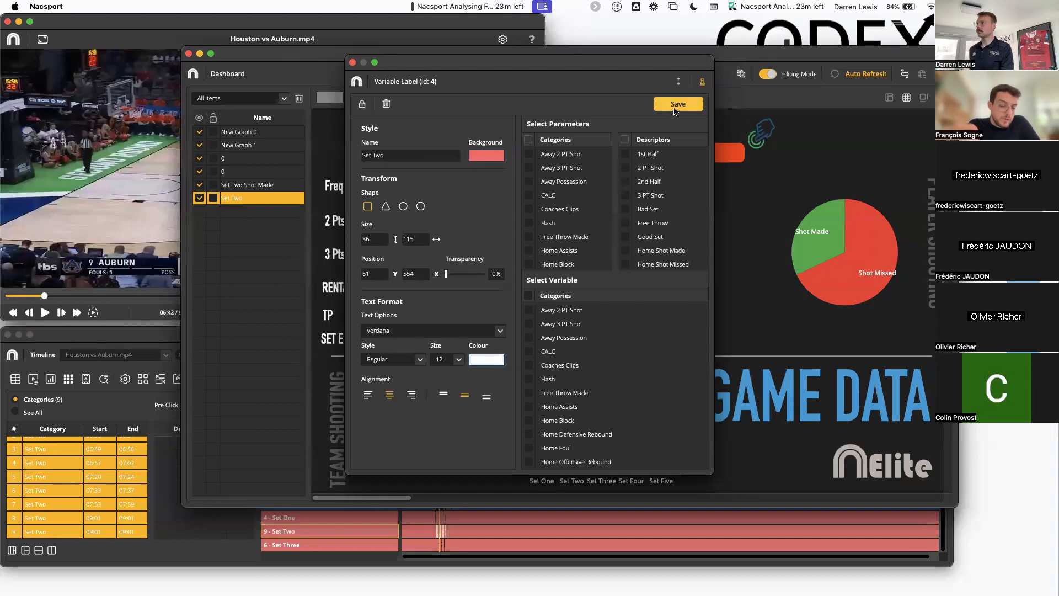
pyautogui.click(678, 105)
# Step: Preview the dashboard with Editing Mode off, reposition its window, and return to Editing Mode
pyautogui.click(767, 74)
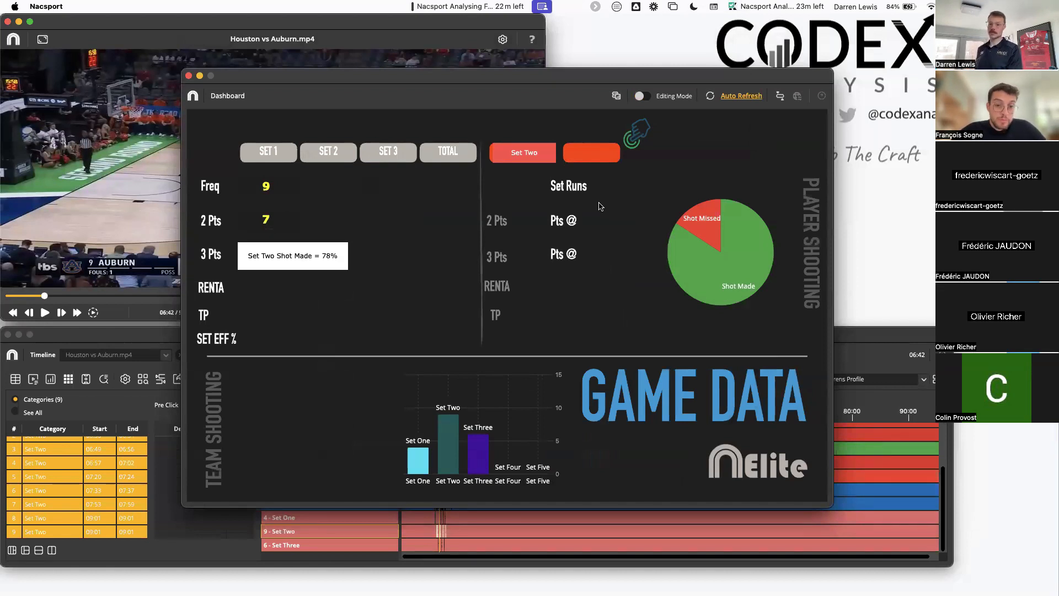
pyautogui.moveTo(623, 79); pyautogui.dragTo(665, 65)
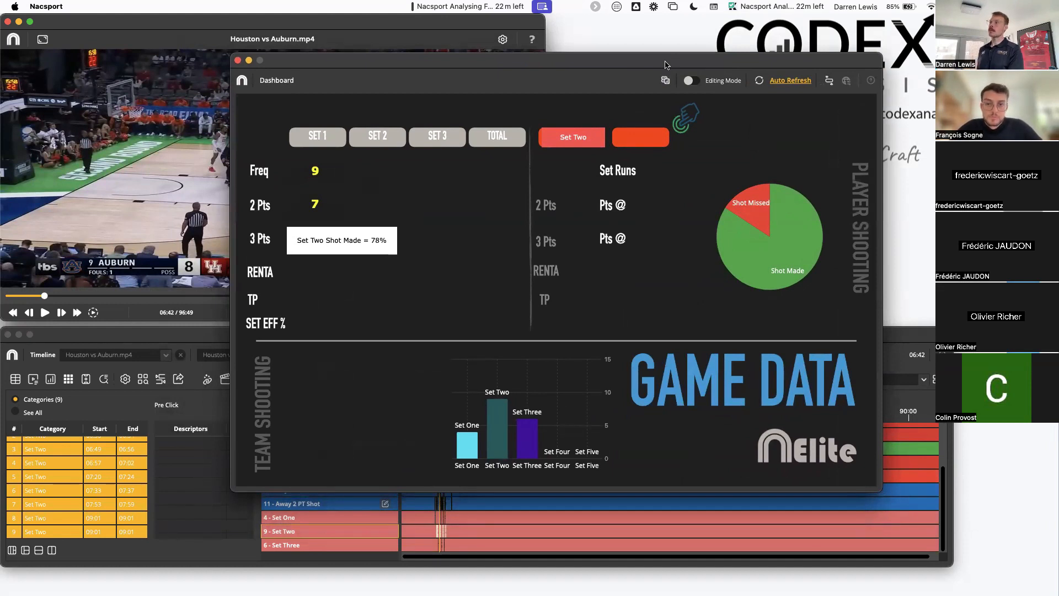
pyautogui.click(689, 81)
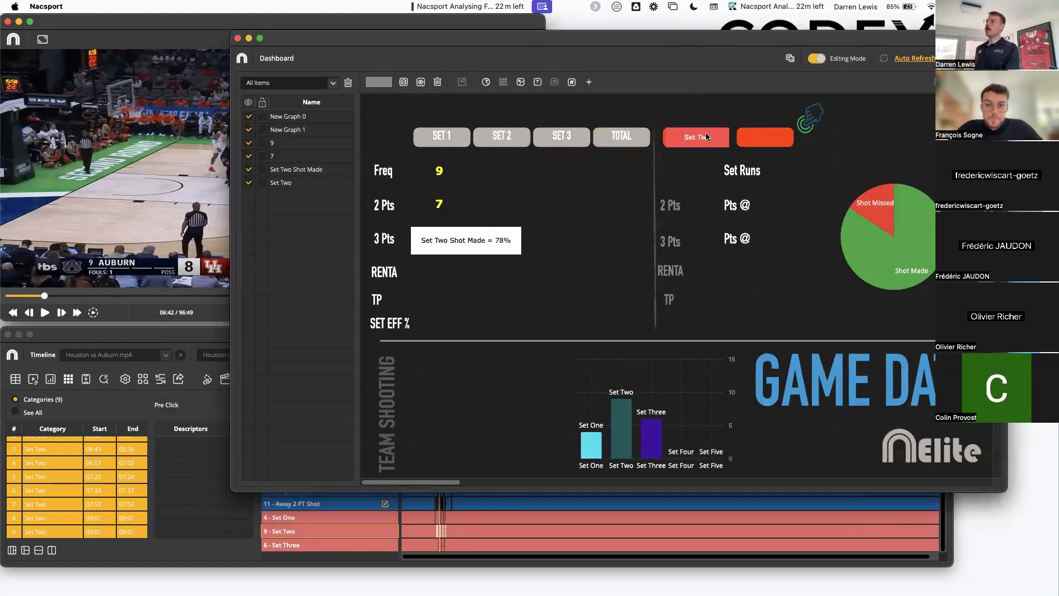
# Step: Move the Set Two Shot Made percentage label to the RENTA row and set up a new data label combining Set Two, Shot Made and 2 PT Shot
pyautogui.moveTo(492, 240); pyautogui.dragTo(493, 275)
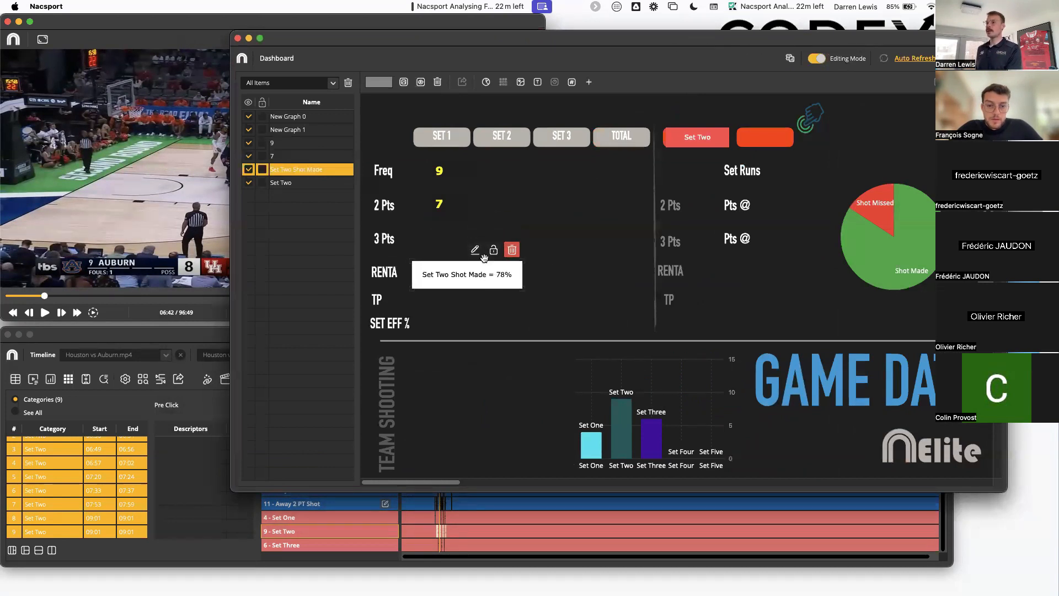
pyautogui.click(573, 82)
pyautogui.scroll(-2, 568, 264)
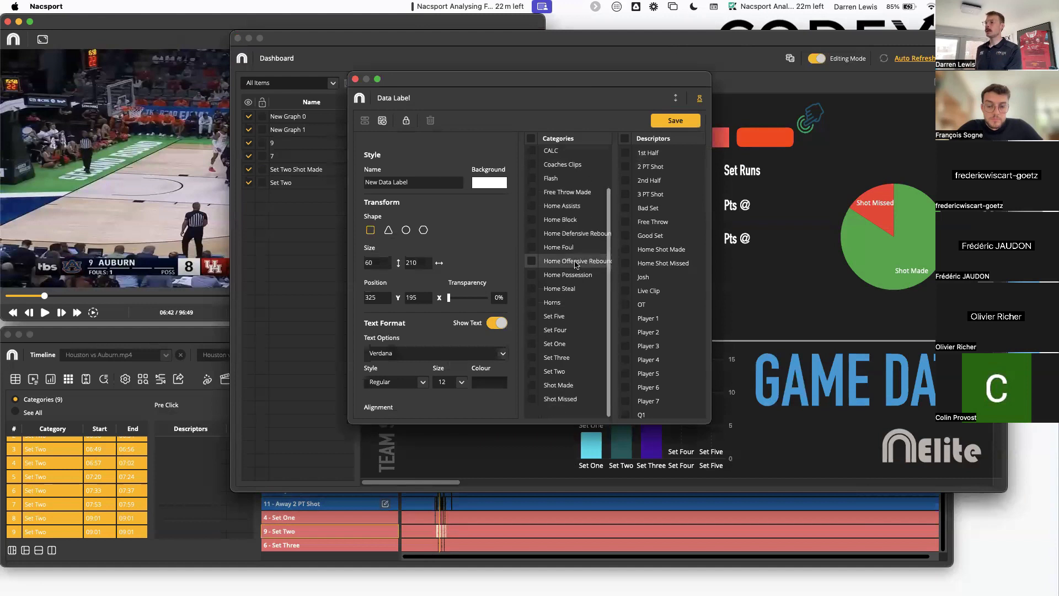
pyautogui.moveTo(538, 83); pyautogui.dragTo(646, 121)
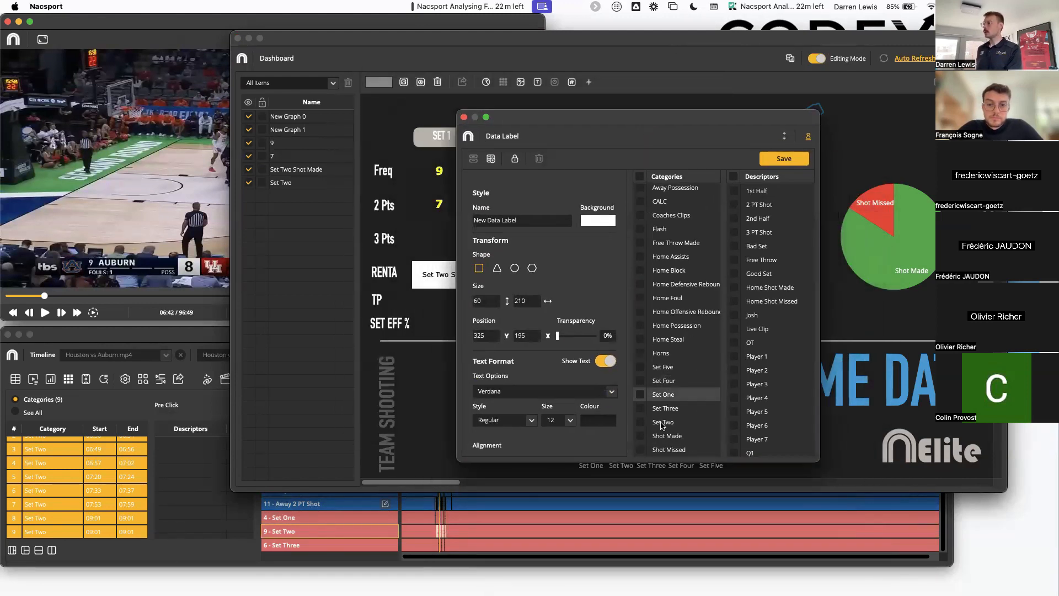
pyautogui.click(640, 421)
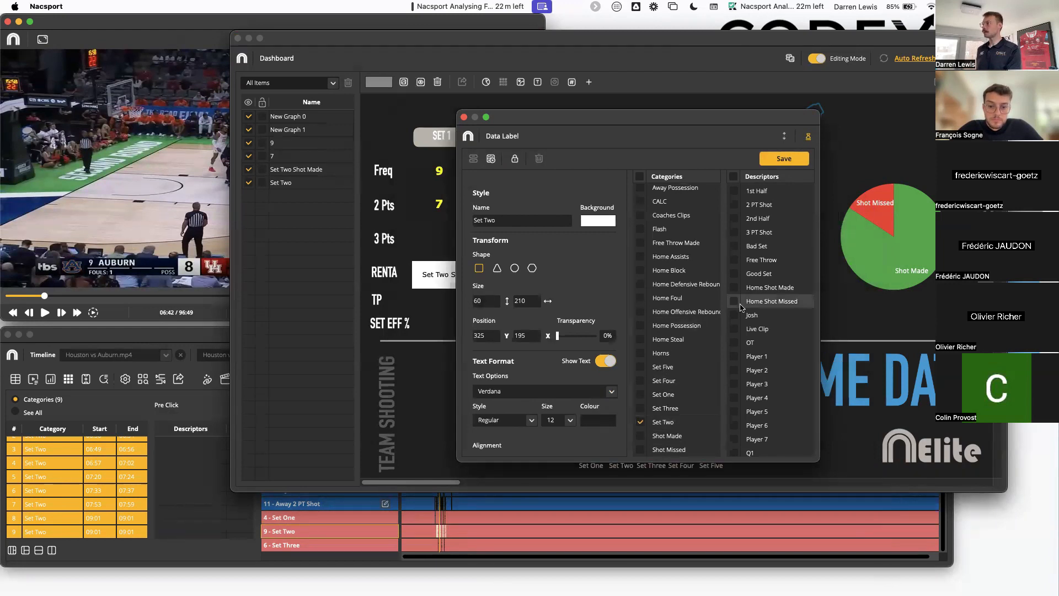
pyautogui.scroll(-5, 741, 309)
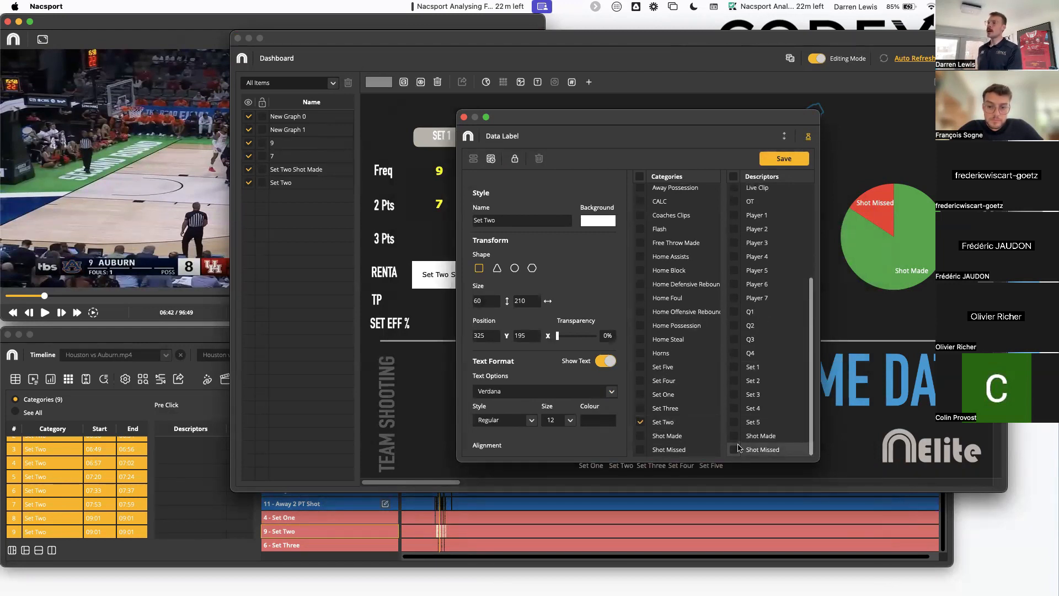
pyautogui.click(734, 436)
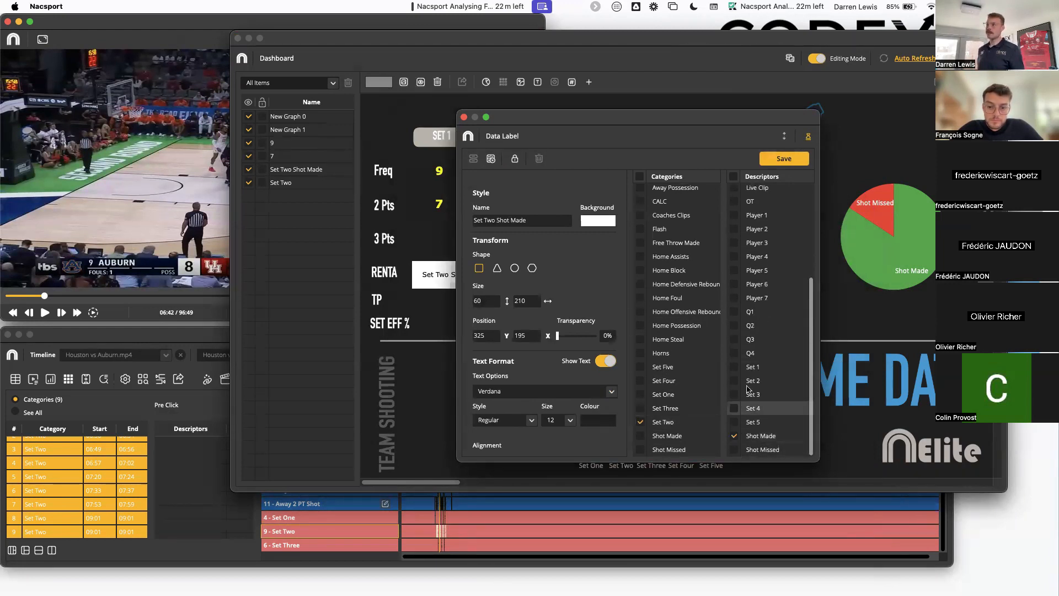
pyautogui.scroll(5, 752, 331)
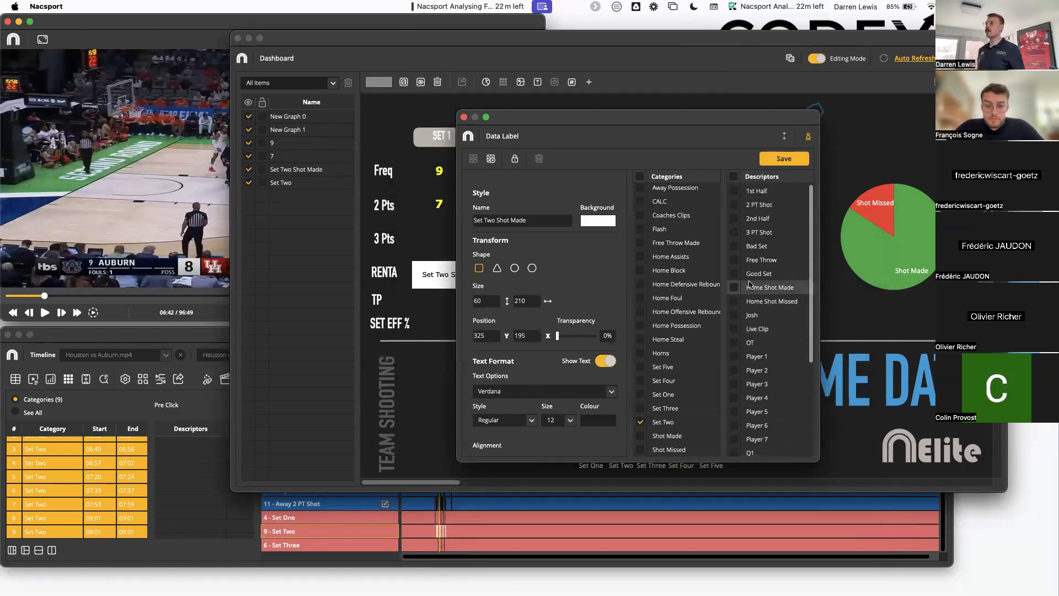
pyautogui.click(734, 205)
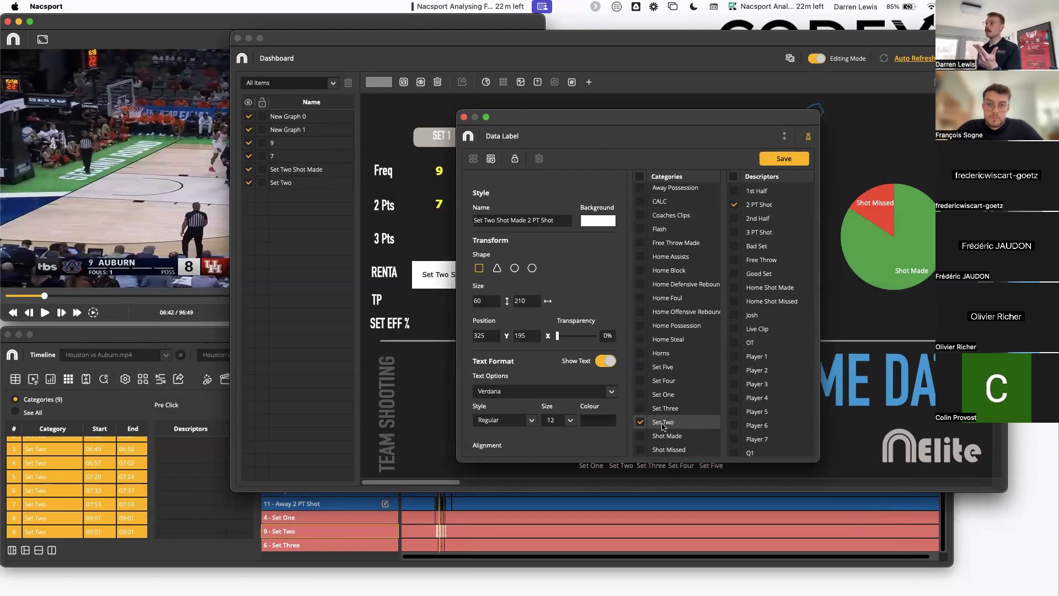
# Step: Save the Set Two Shot Made 2 PT Shot data label and fit it beside the TP and SET EFF % rows
pyautogui.scroll(-2, 759, 336)
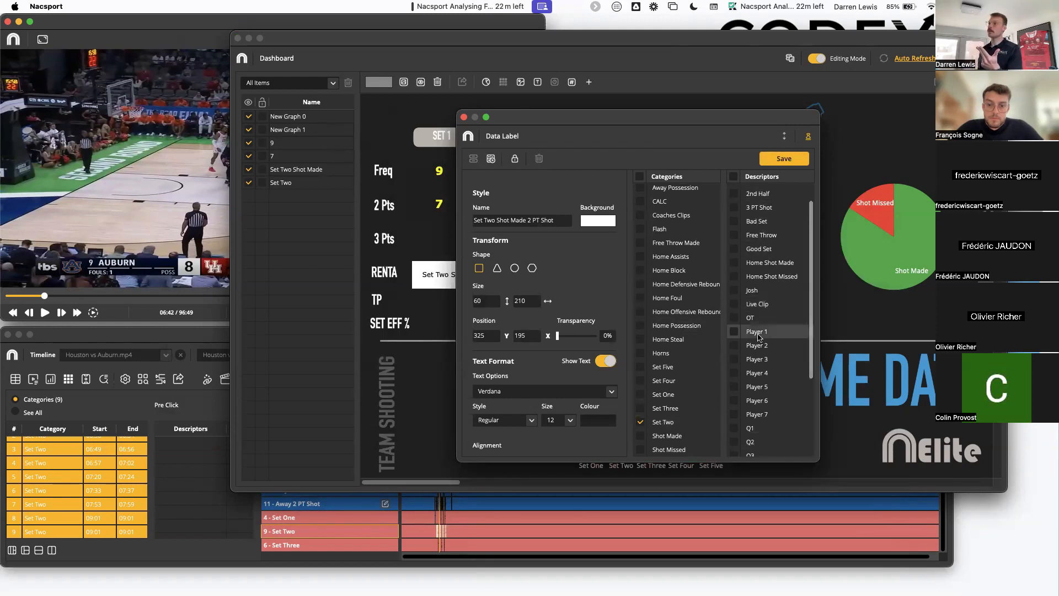
pyautogui.scroll(-5, 759, 359)
pyautogui.click(754, 437)
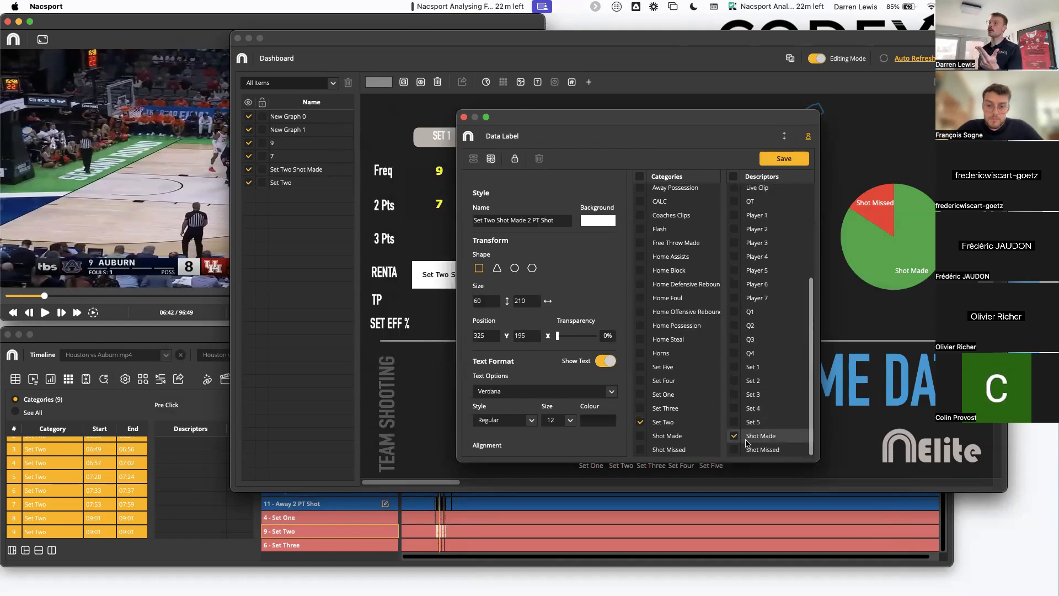
pyautogui.click(783, 159)
pyautogui.moveTo(545, 293); pyautogui.dragTo(556, 334)
# Step: Preview the dashboard without Editing Mode, return to editing, and add a multiply-by-2 calculation to the Set Two Shot Made 2 PT Shot label
pyautogui.click(817, 58)
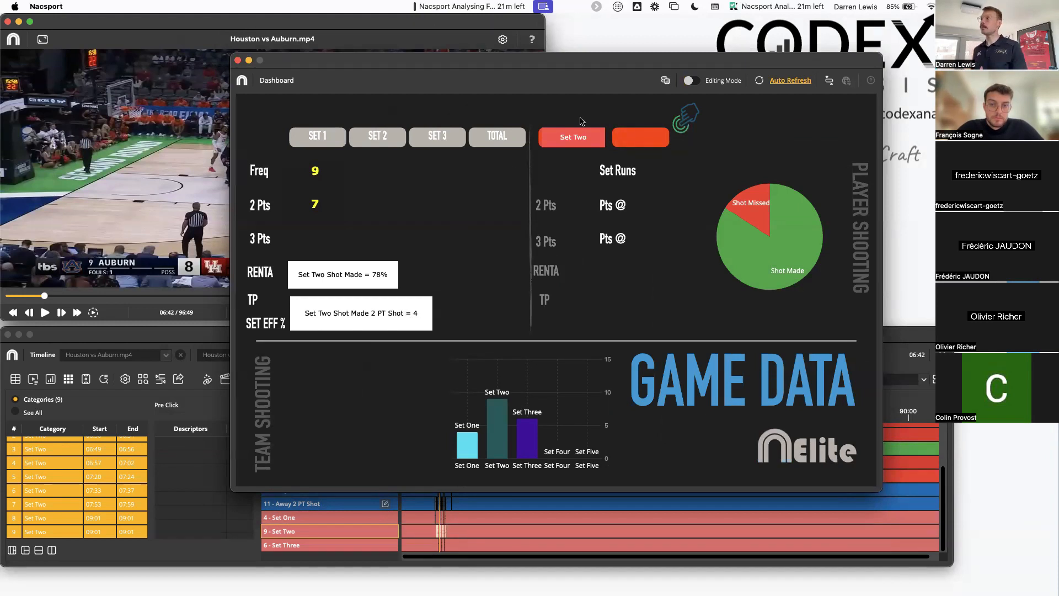
pyautogui.click(689, 81)
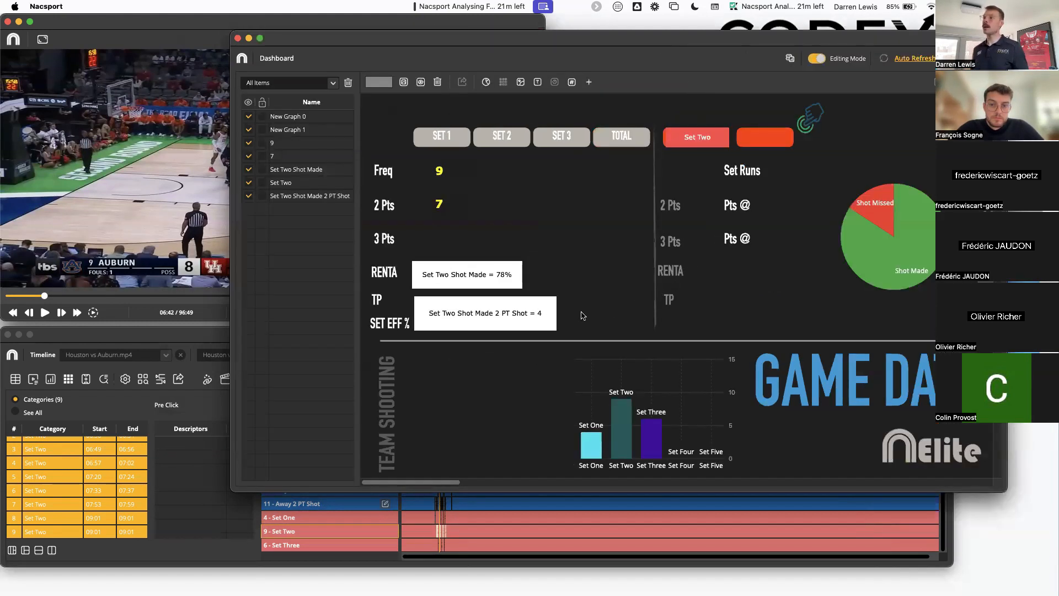
pyautogui.click(492, 312)
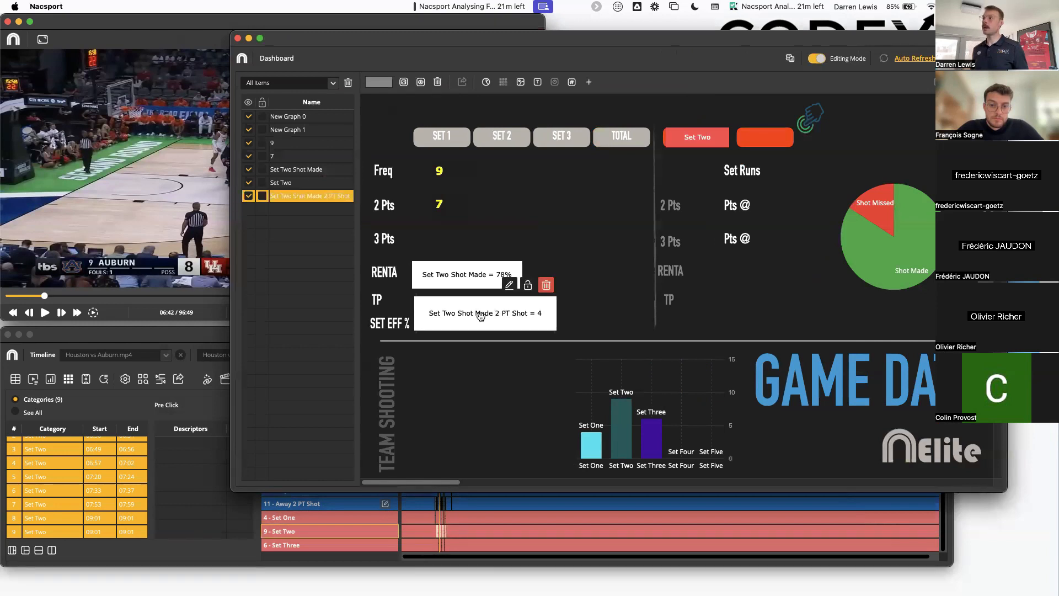
pyautogui.click(510, 289)
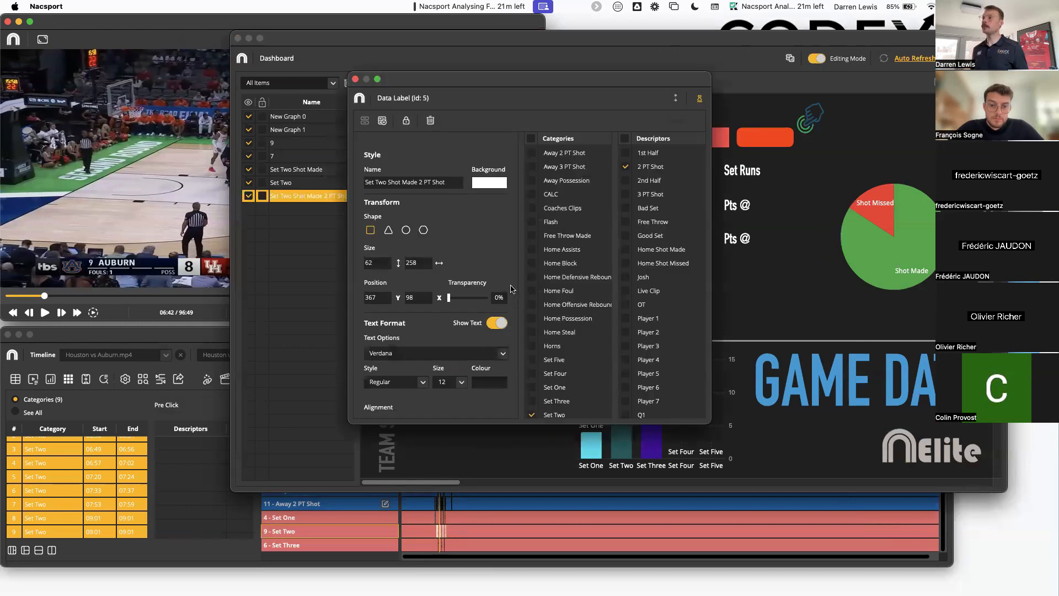
pyautogui.click(383, 122)
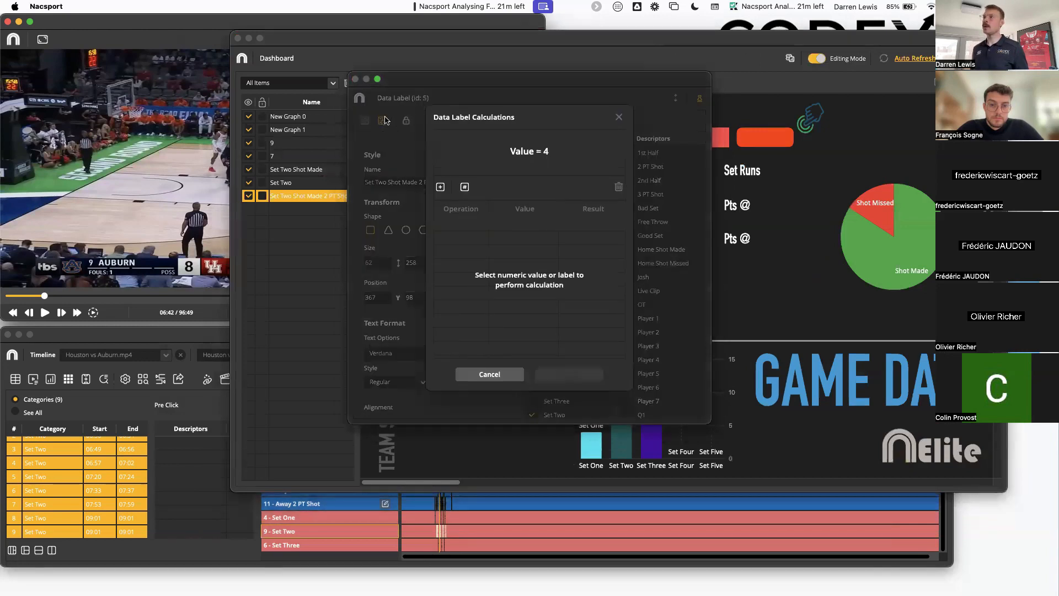
pyautogui.click(440, 188)
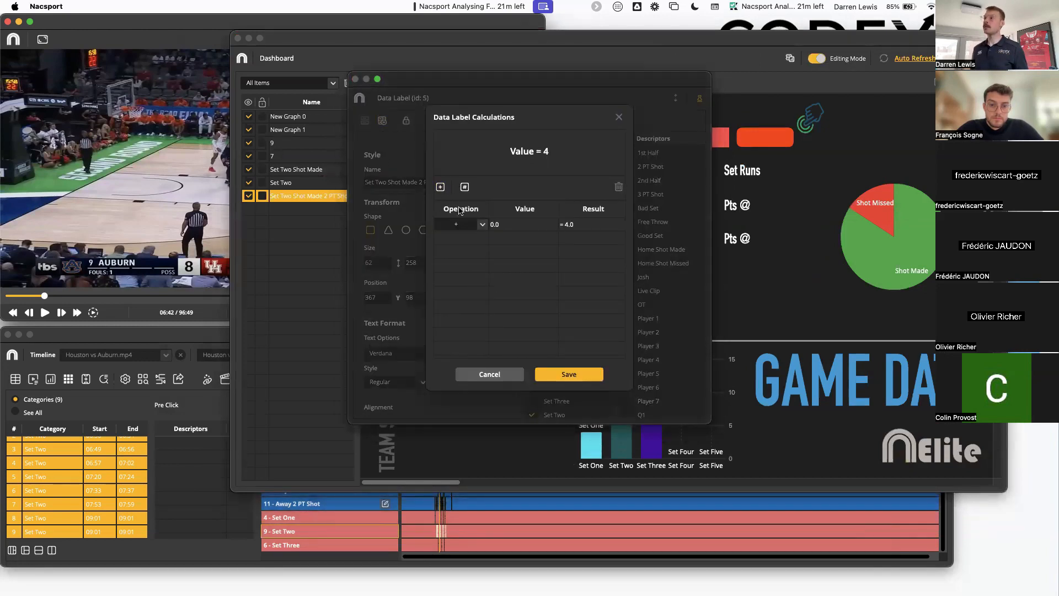
pyautogui.click(483, 225)
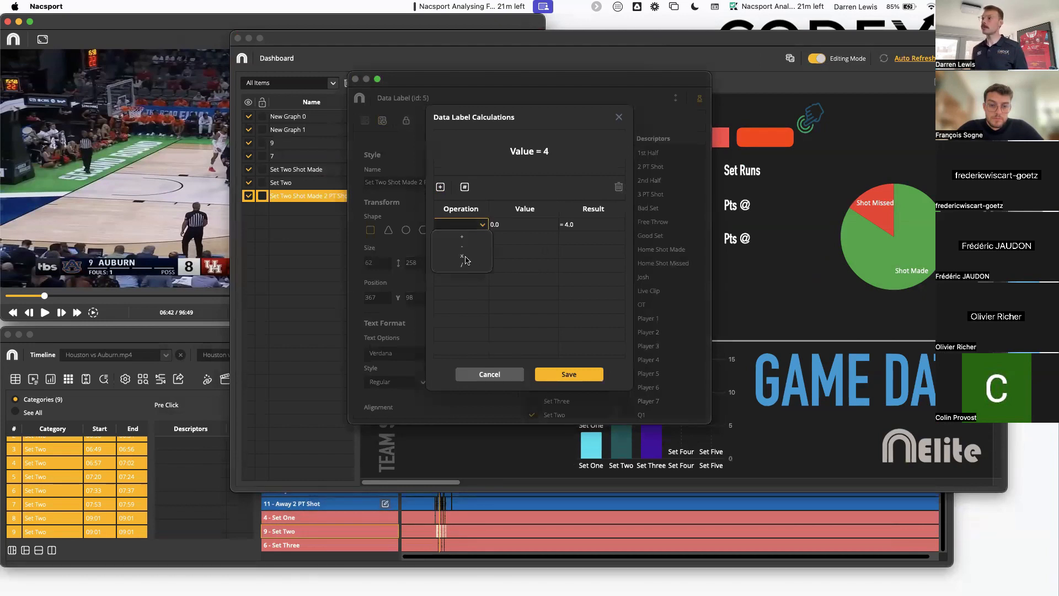
pyautogui.click(467, 258)
pyautogui.click(519, 225)
pyautogui.click(518, 224)
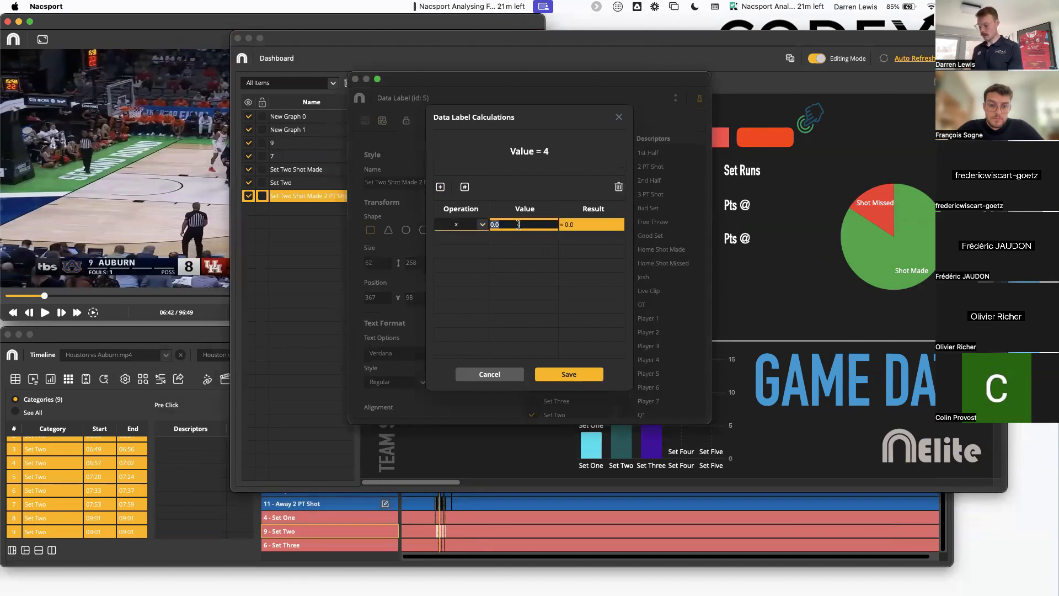
pyautogui.write('2')
pyautogui.click(522, 255)
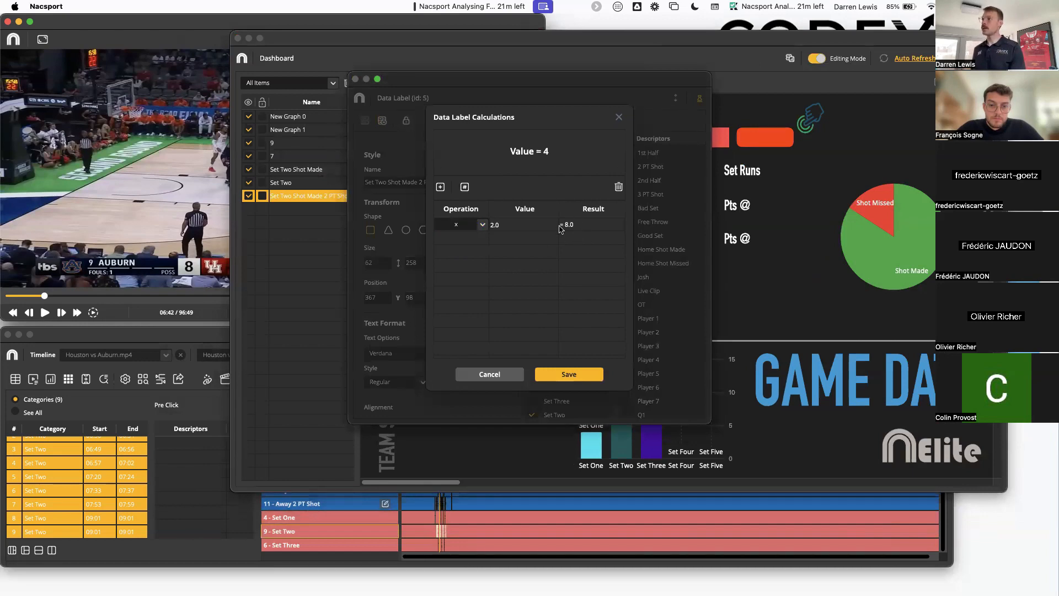
pyautogui.click(561, 375)
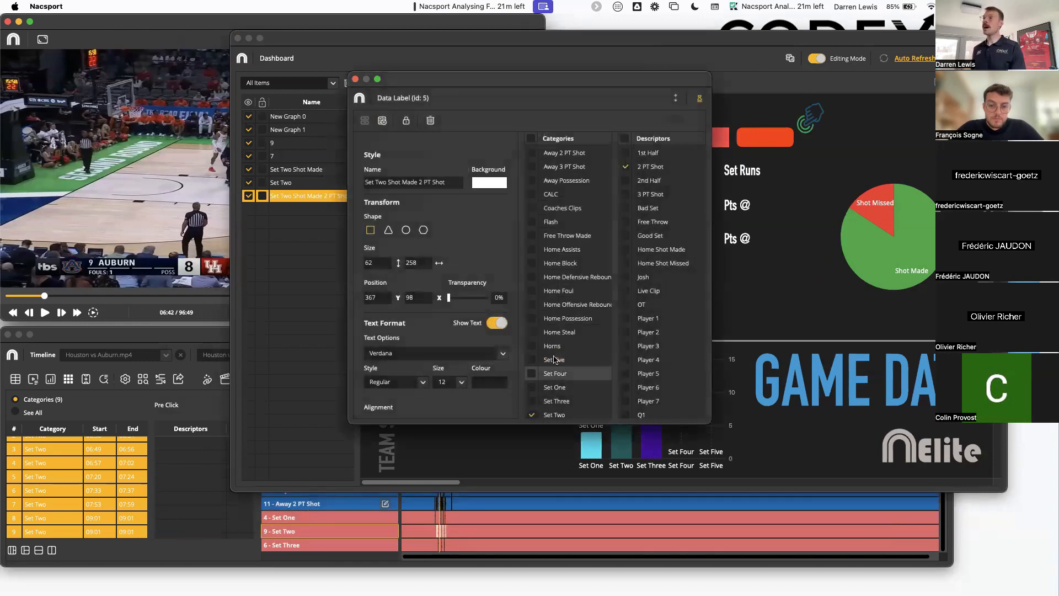
# Step: Hide the text on the Set Two Shot Made 2 PT Shot label, save it, and narrow it beside the TP and SET EFF % rows
pyautogui.click(496, 324)
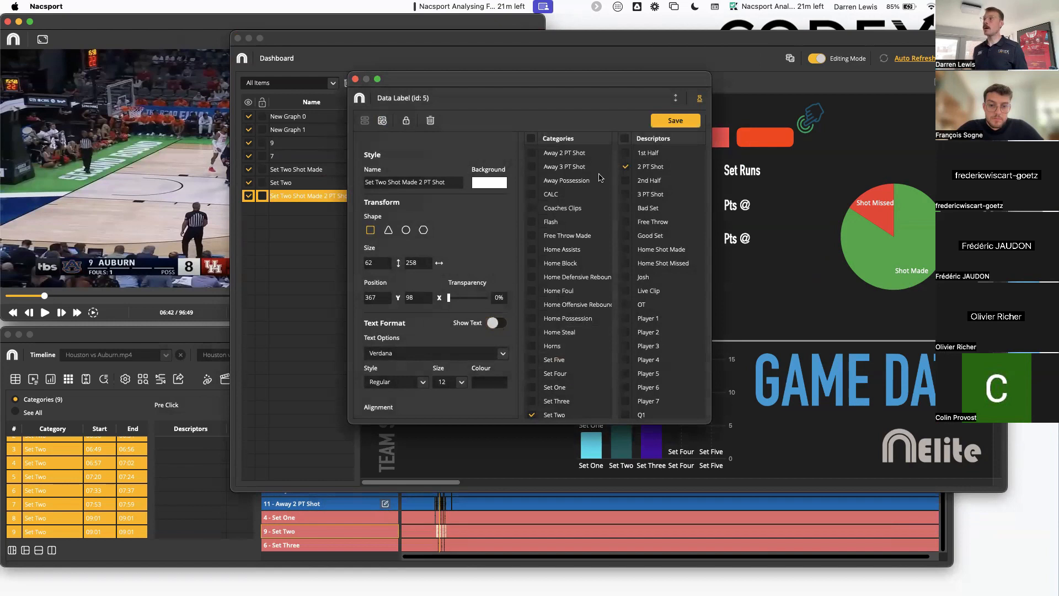
pyautogui.click(671, 122)
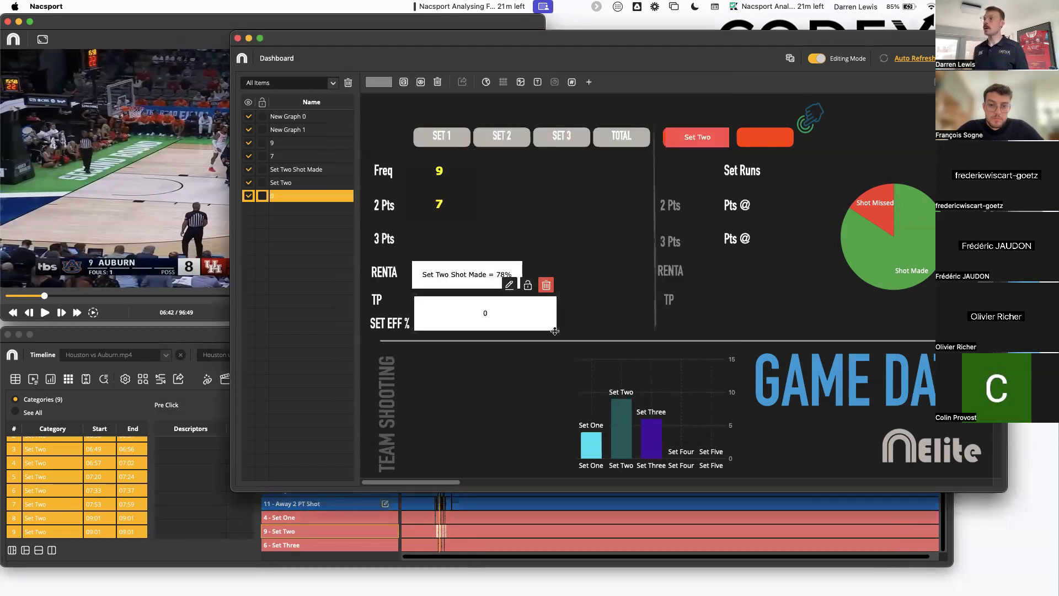
pyautogui.moveTo(557, 330); pyautogui.dragTo(519, 330)
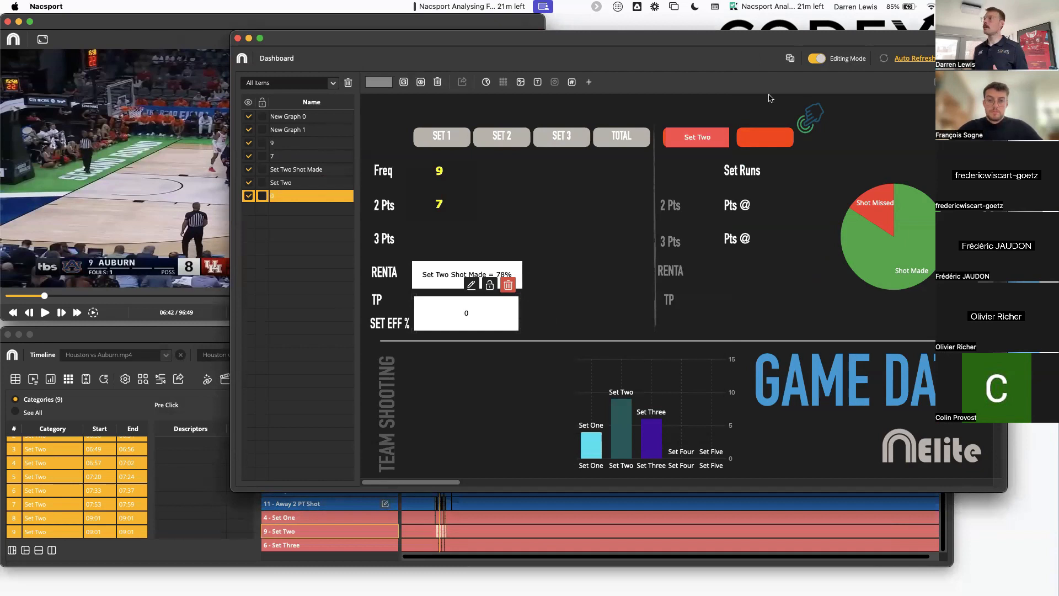
# Step: Preview the dashboard with Editing Mode off, adjust its window position, and close it to return to the timeline
pyautogui.click(816, 59)
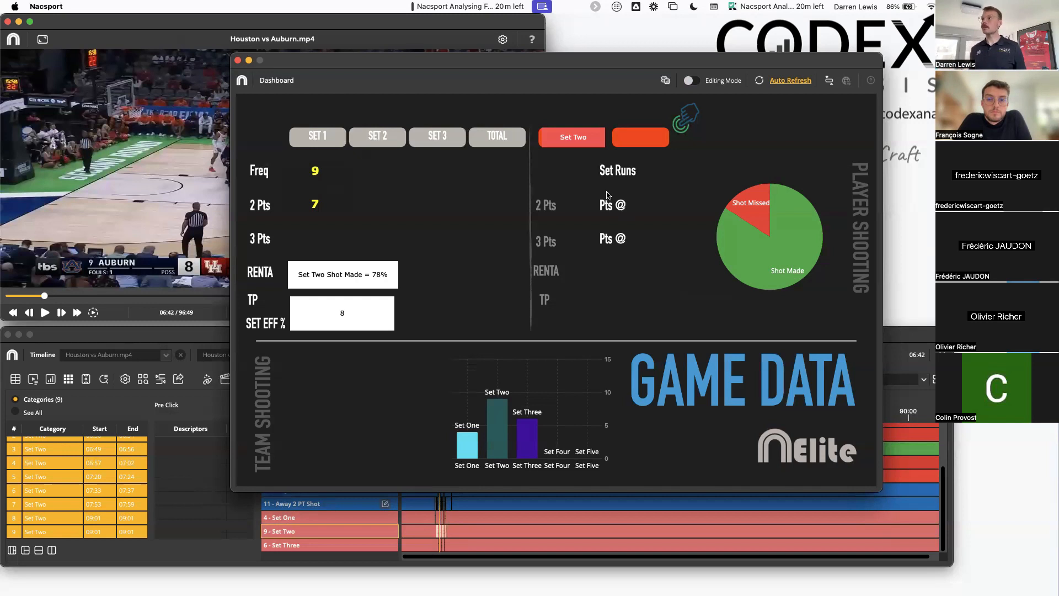
pyautogui.moveTo(537, 61); pyautogui.dragTo(577, 56)
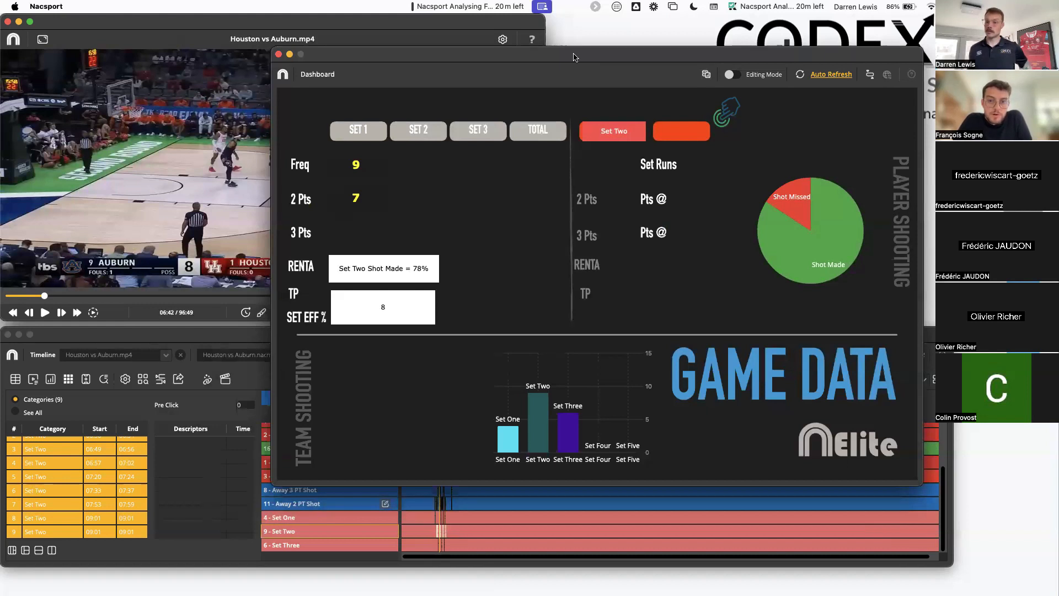
pyautogui.moveTo(573, 56); pyautogui.dragTo(571, 61)
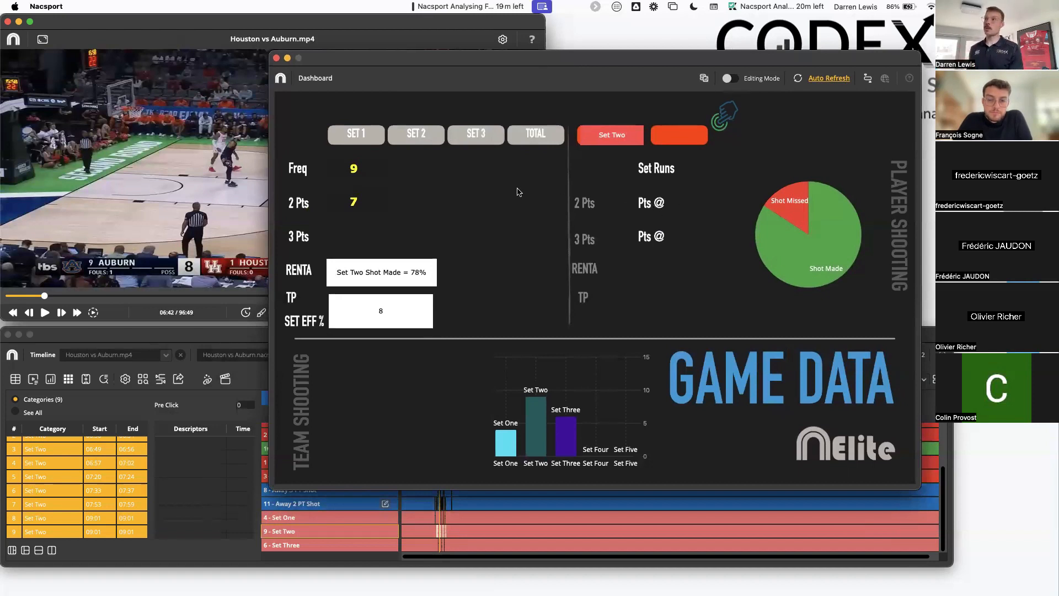
pyautogui.moveTo(340, 64); pyautogui.dragTo(341, 71)
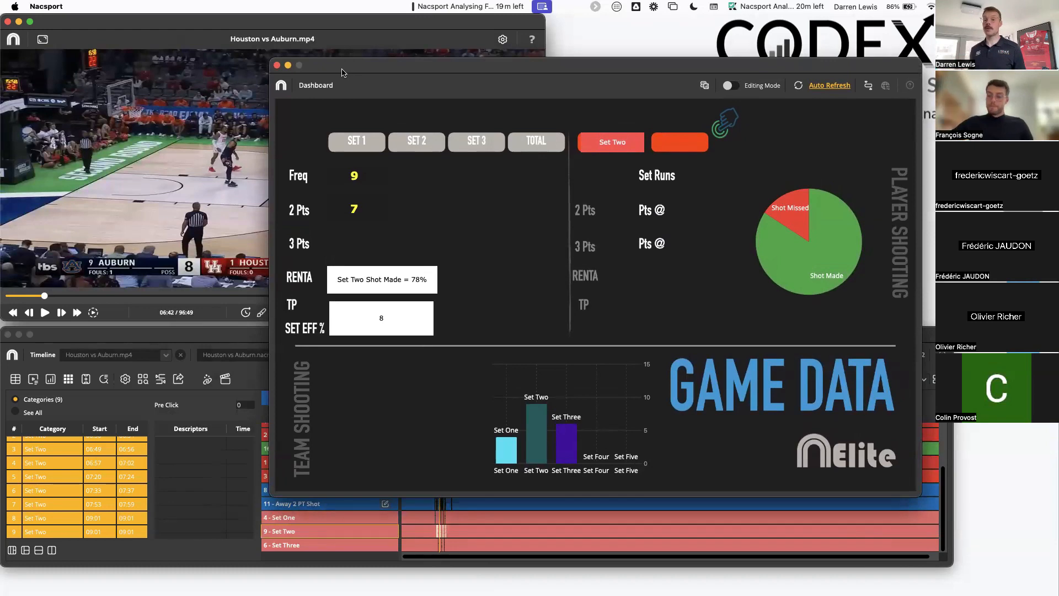
pyautogui.click(277, 65)
pyautogui.moveTo(377, 341); pyautogui.dragTo(377, 338)
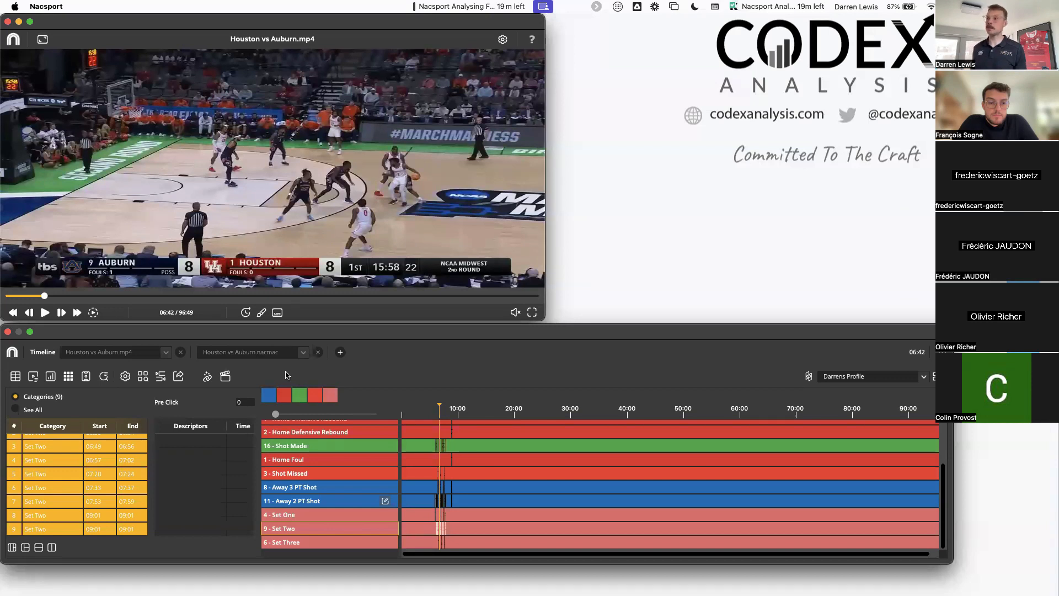
# Step: Create a new presentation from the timeline including the analysis auto-lists, and save it as LIVE WEBINAR in the Pres folder
pyautogui.click(34, 377)
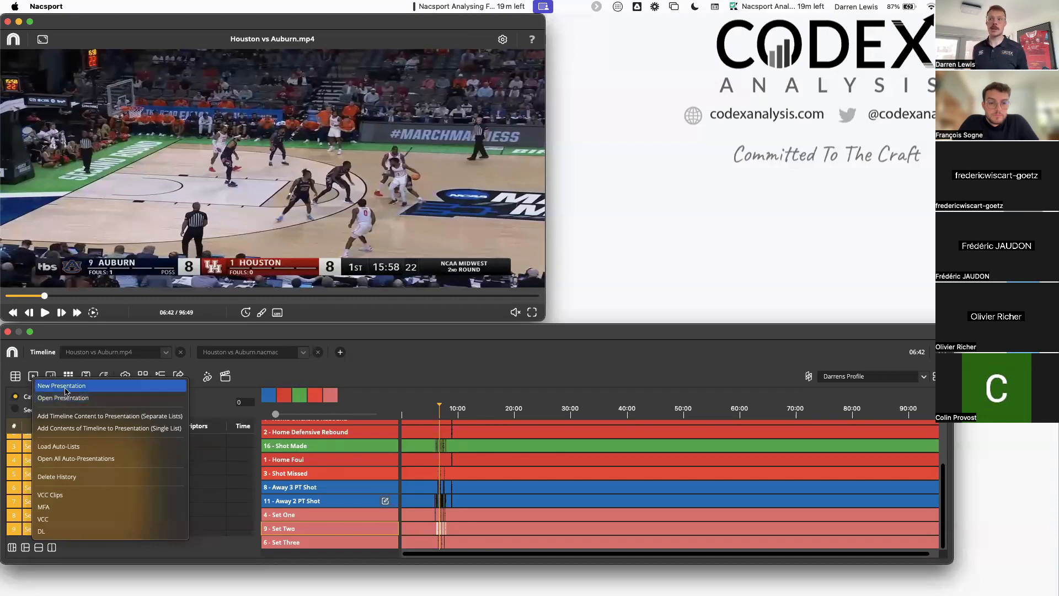
pyautogui.click(67, 390)
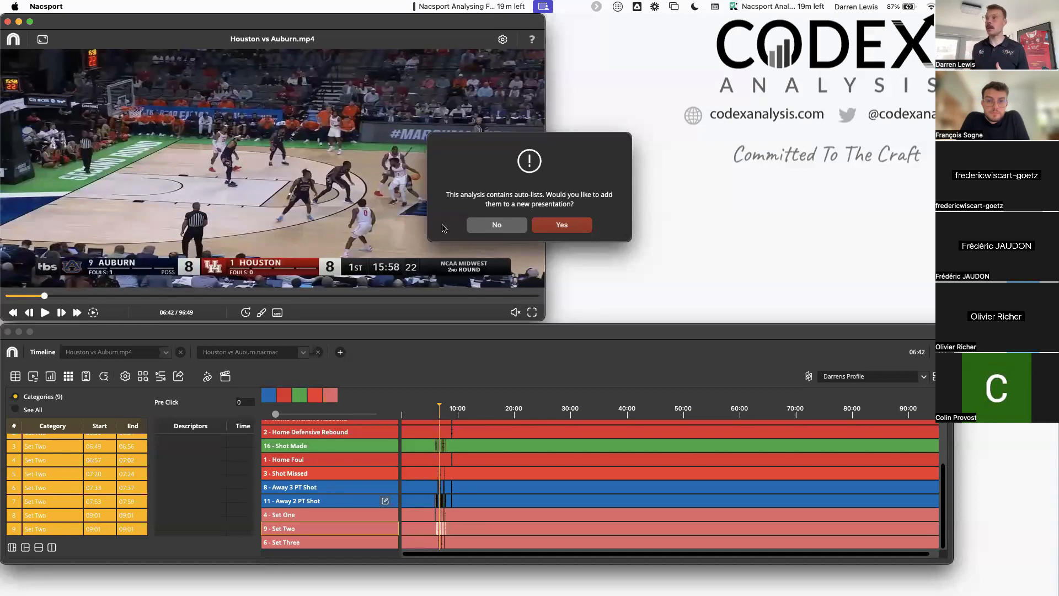
pyautogui.click(561, 227)
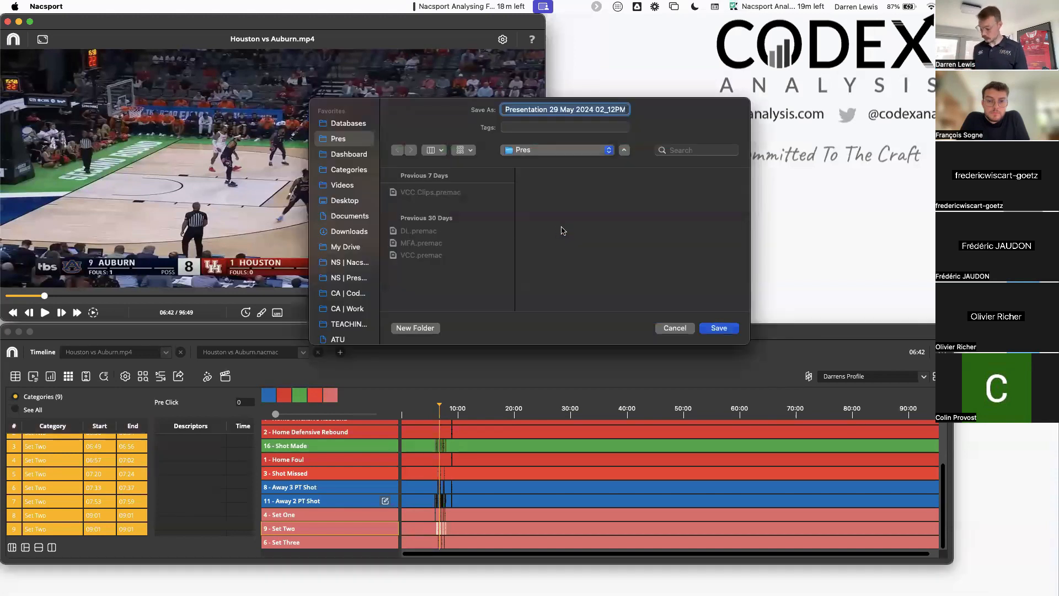
pyautogui.write('LIVE WEBIN')
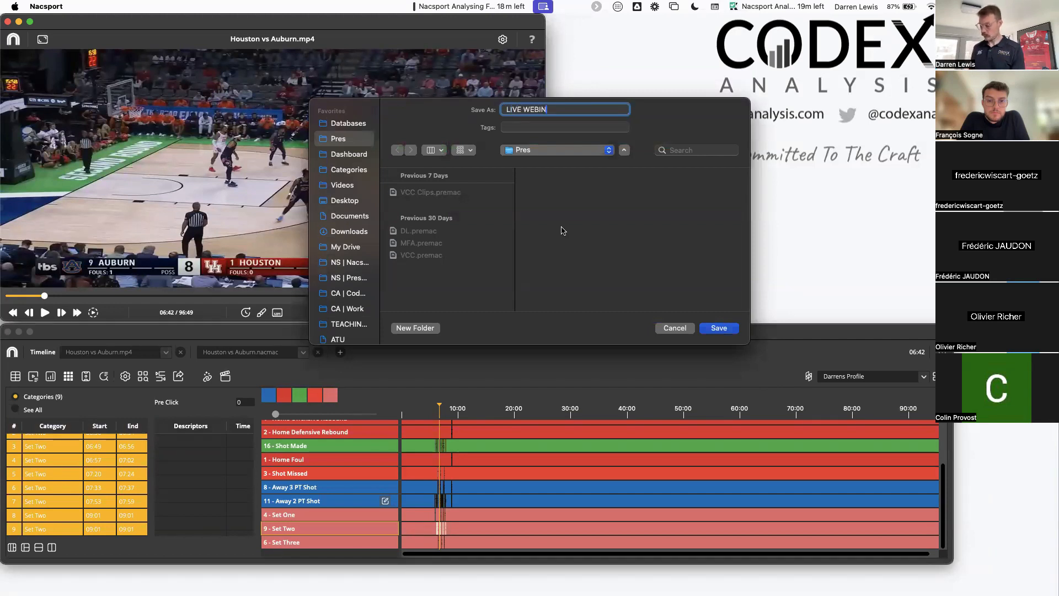
pyautogui.write('AR')
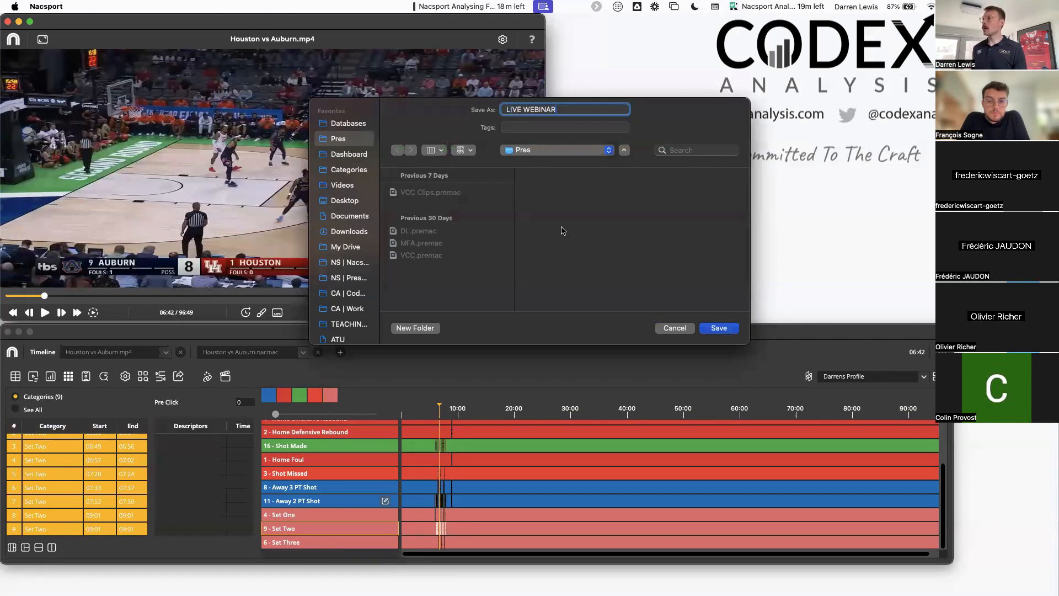
pyautogui.click(711, 329)
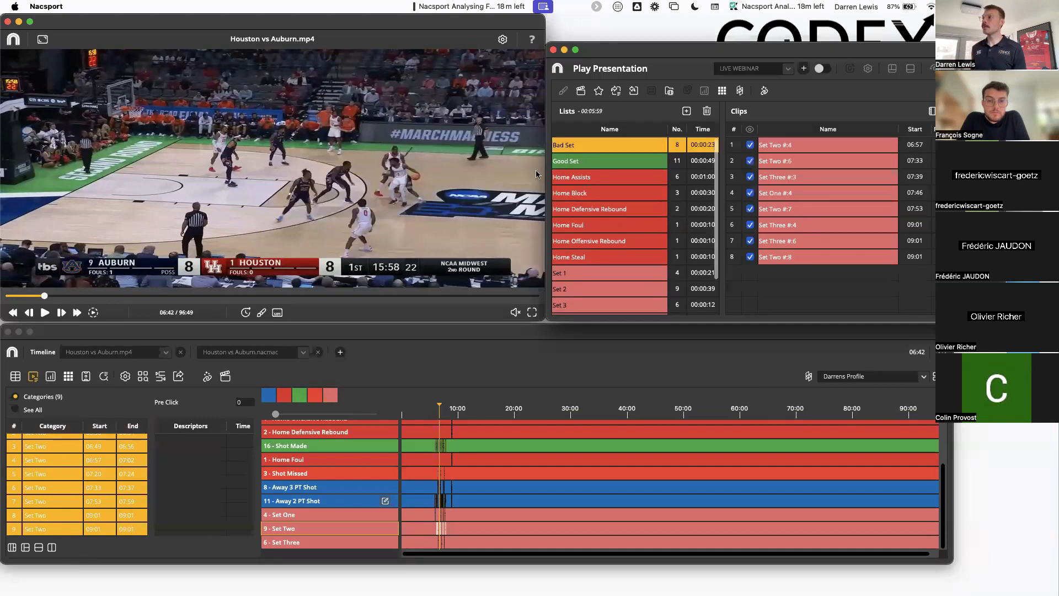
# Step: Move the Play Presentation window up, make it taller to fit all lists, and show the clips in the Set Three list
pyautogui.moveTo(684, 53); pyautogui.dragTo(693, 32)
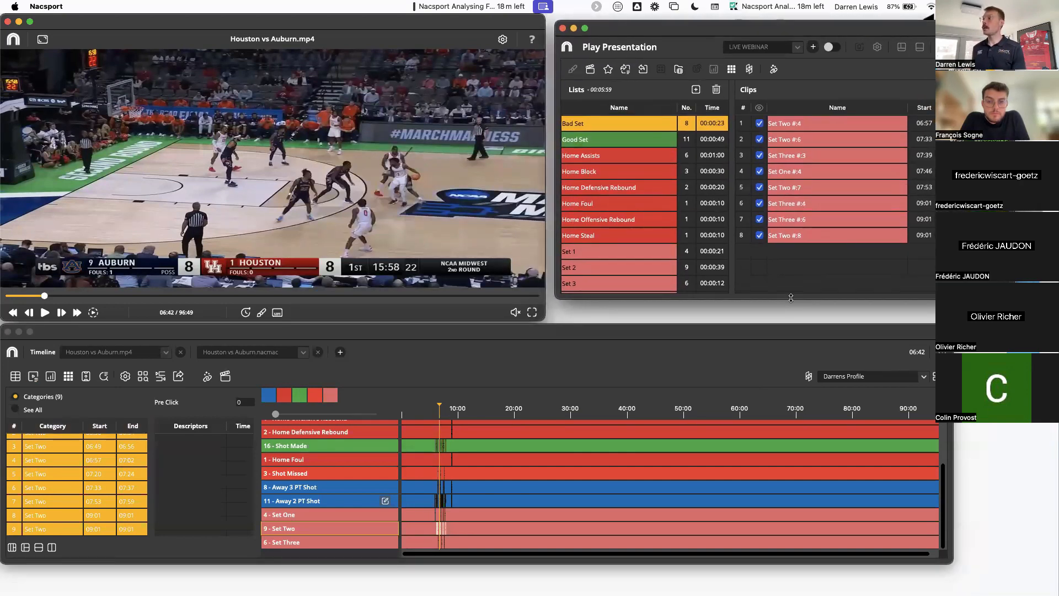
pyautogui.moveTo(791, 300); pyautogui.dragTo(778, 421)
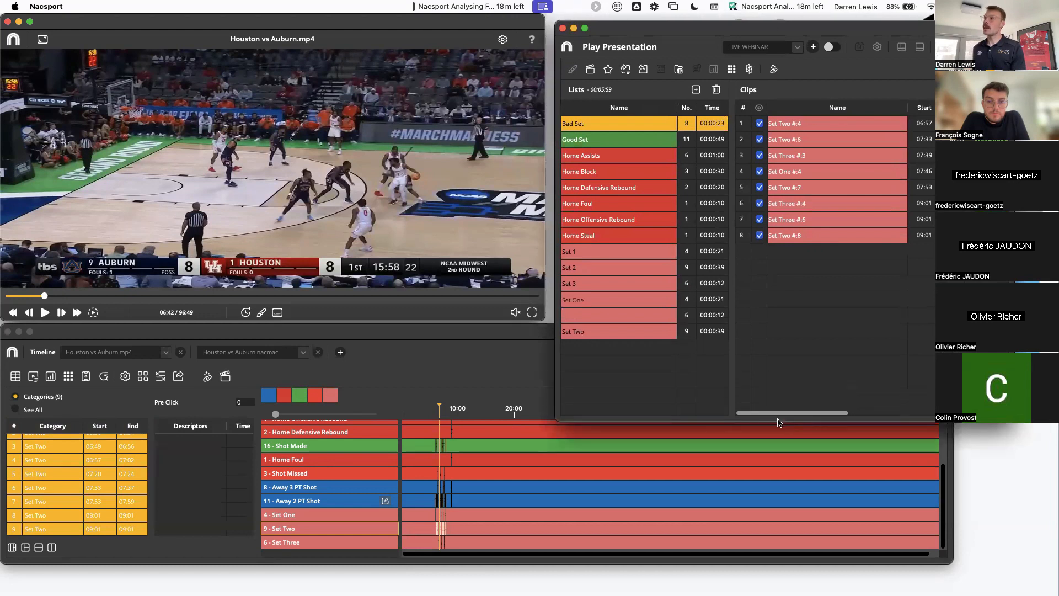
pyautogui.click(593, 318)
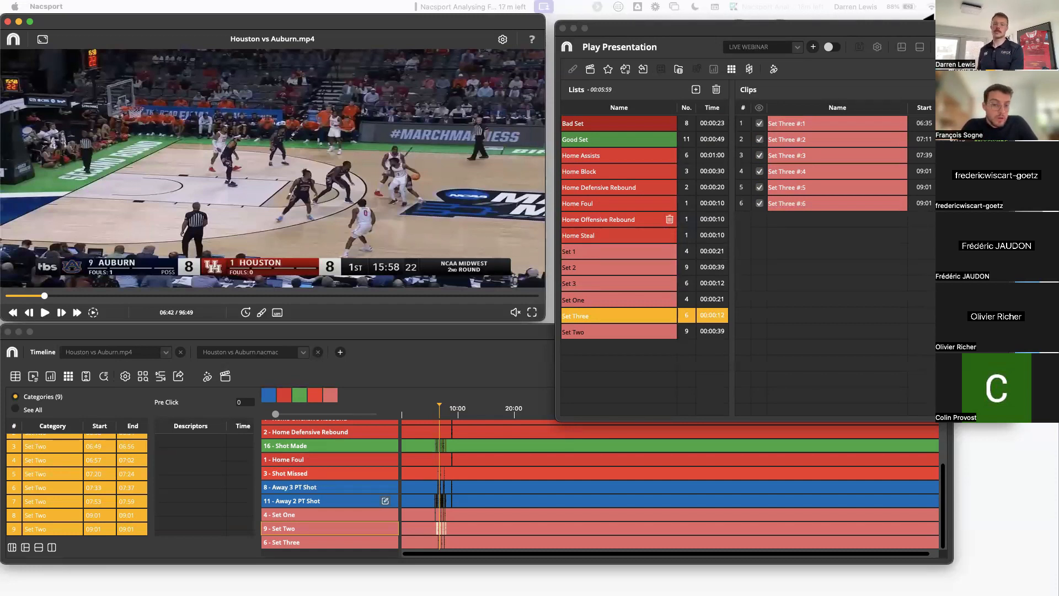
pyautogui.click(680, 33)
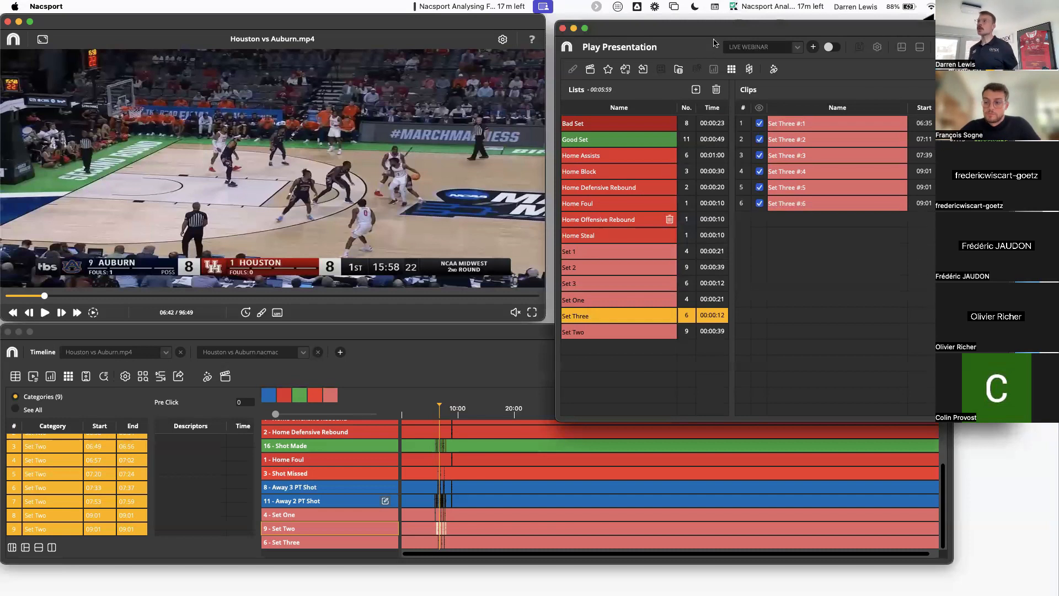
# Step: Reposition the Play Presentation window and view the clips in the Bad Set, Good Set and Home Assists lists
pyautogui.moveTo(719, 32); pyautogui.dragTo(712, 41)
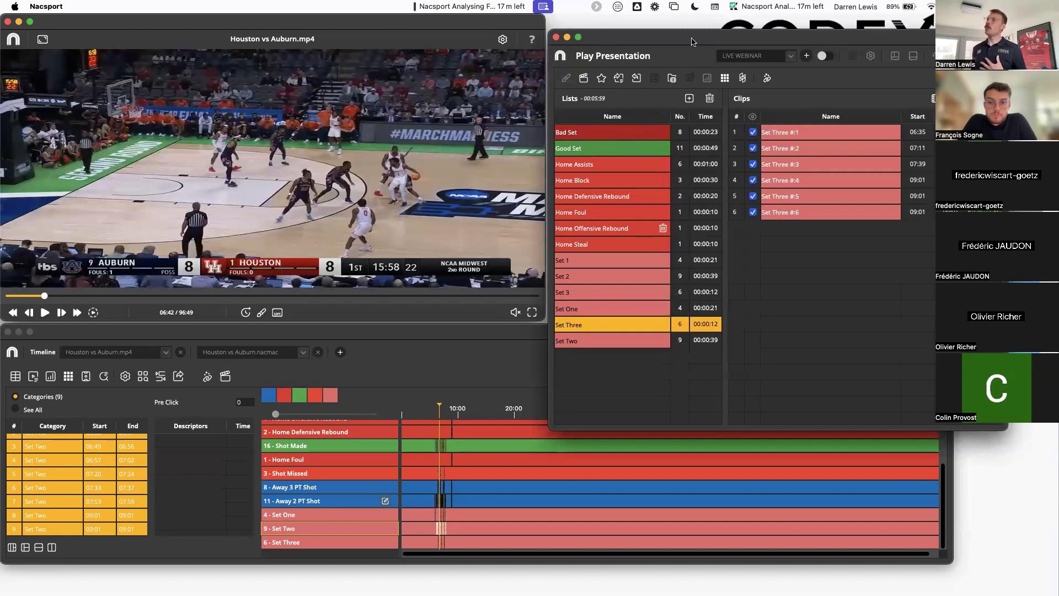
pyautogui.moveTo(711, 40); pyautogui.dragTo(661, 58)
pyautogui.click(587, 147)
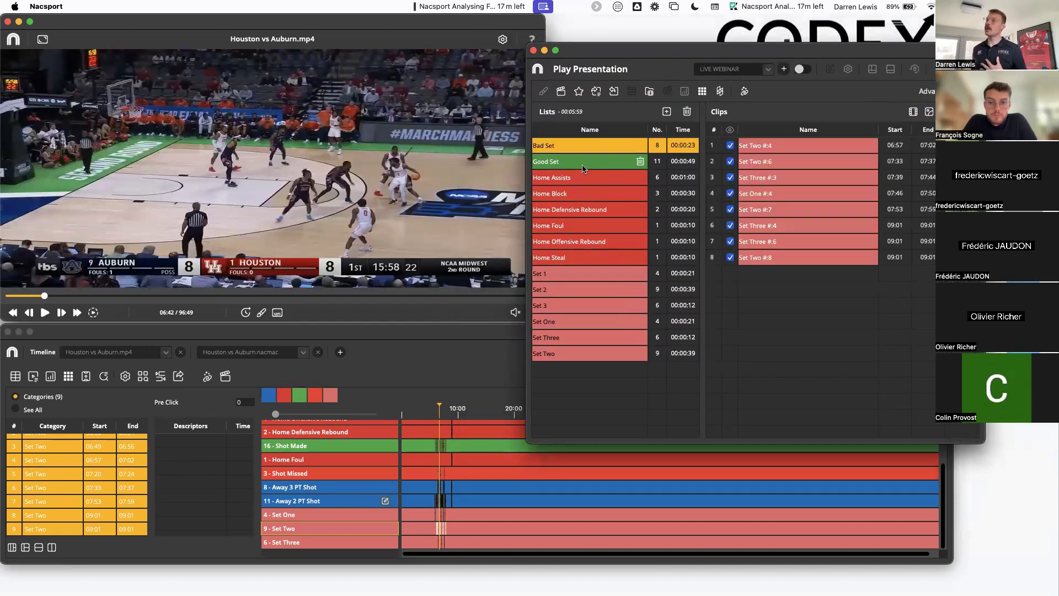
pyautogui.click(581, 164)
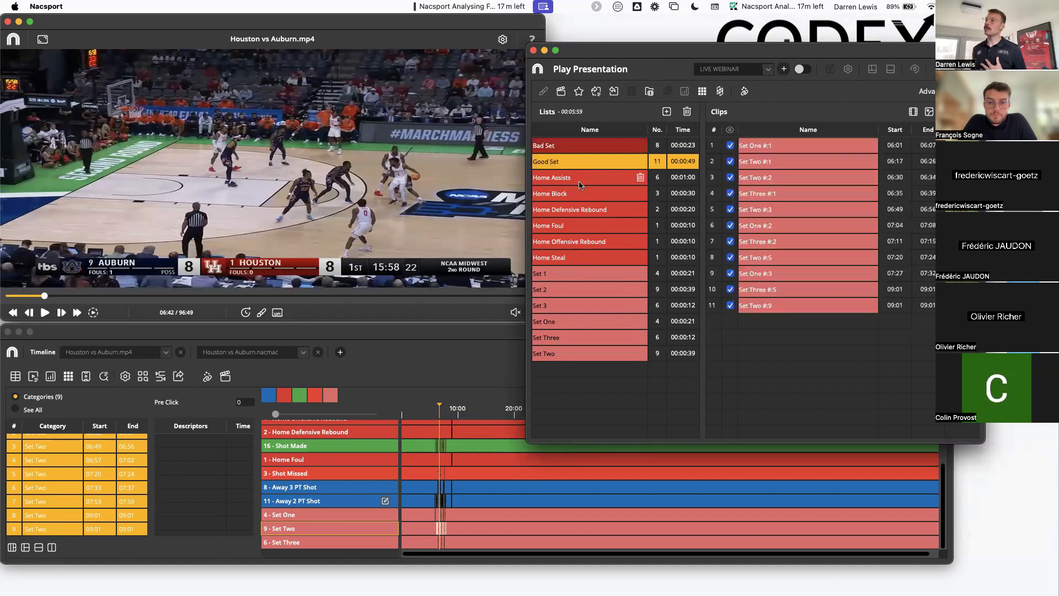
pyautogui.click(580, 184)
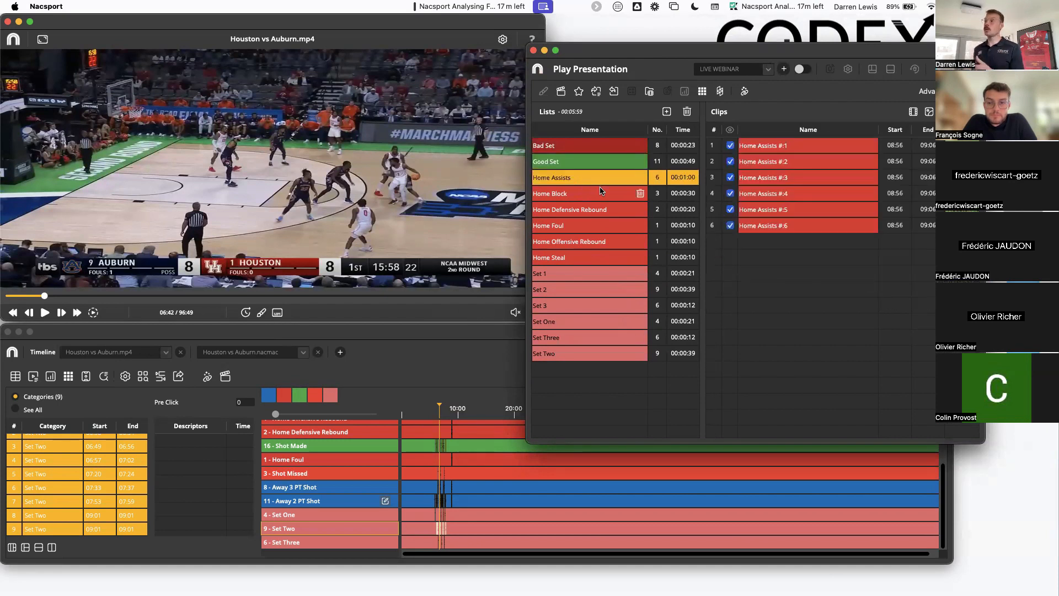
# Step: Add a new empty list to the presentation and name it with the presenter's first name followed by "Clips"
pyautogui.click(666, 111)
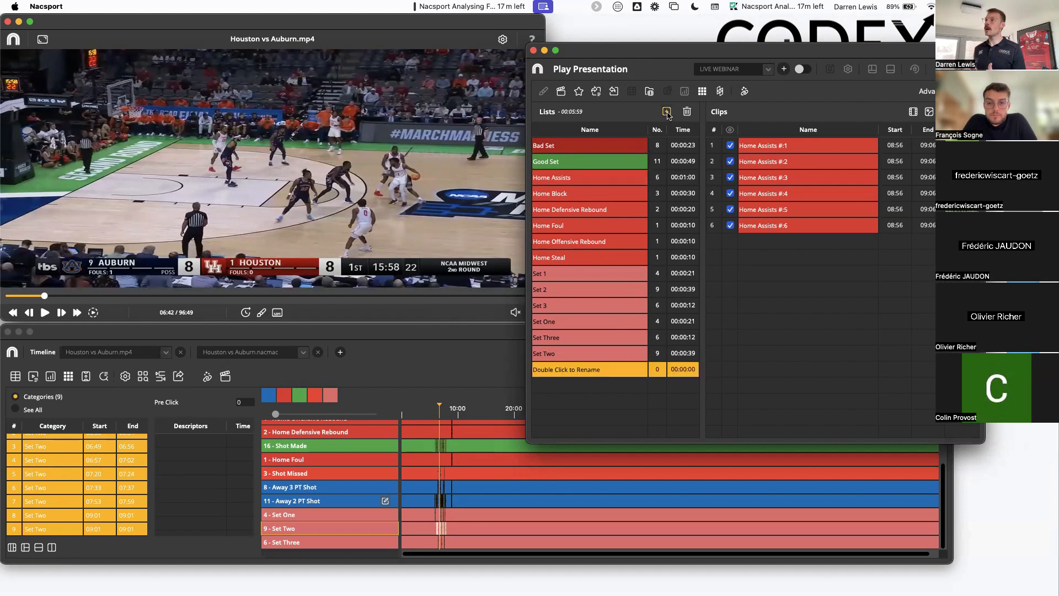
pyautogui.doubleClick(593, 370)
pyautogui.write('Darr')
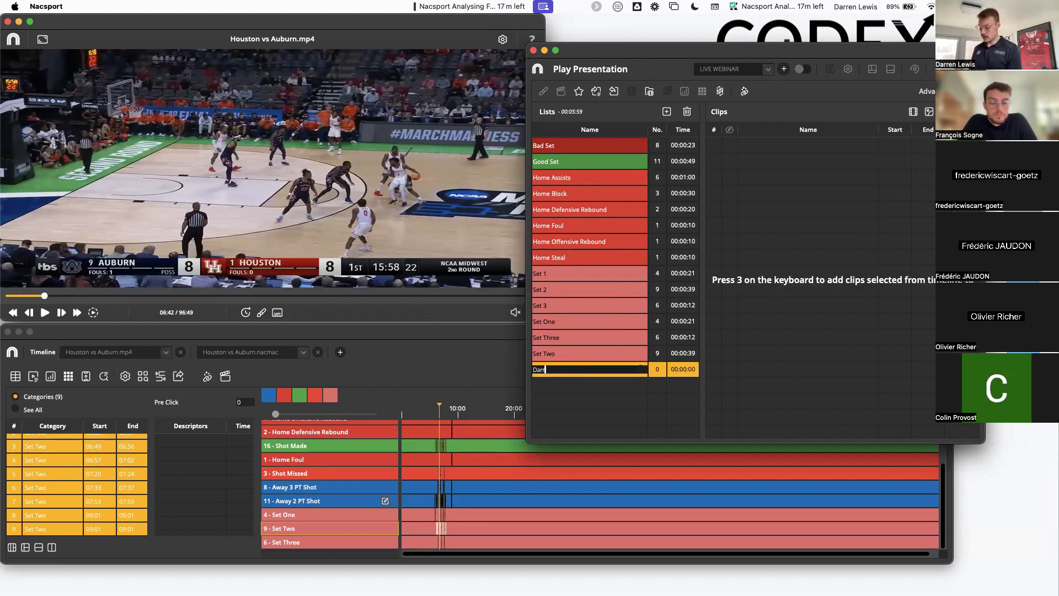
pyautogui.write('ens Clips')
pyautogui.press('Return')
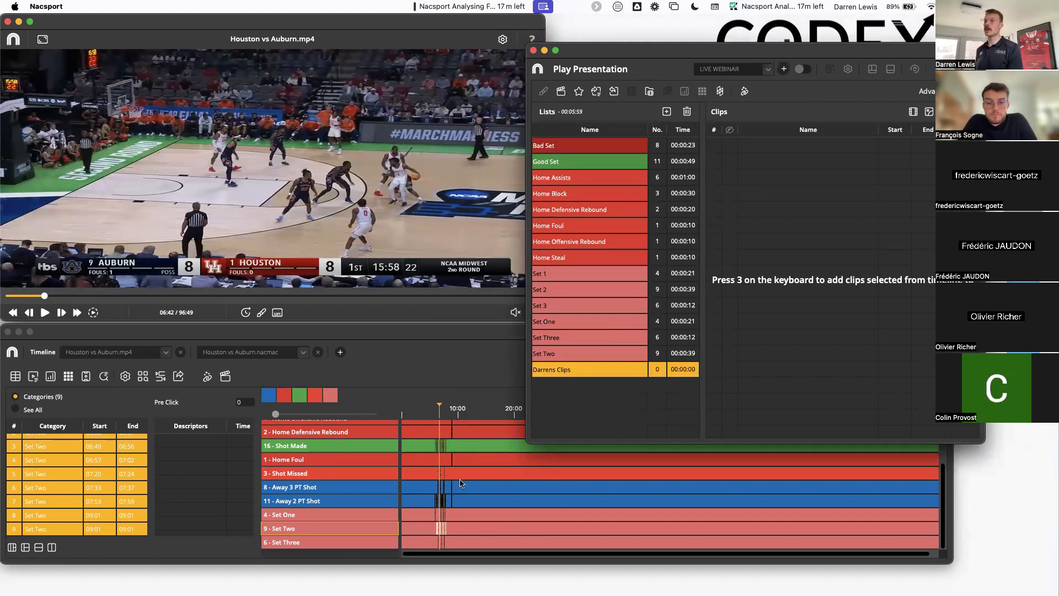
# Step: Move and shorten the Play Presentation window so it clears the timeline, and select the Set Two category row
pyautogui.moveTo(683, 52); pyautogui.dragTo(713, 27)
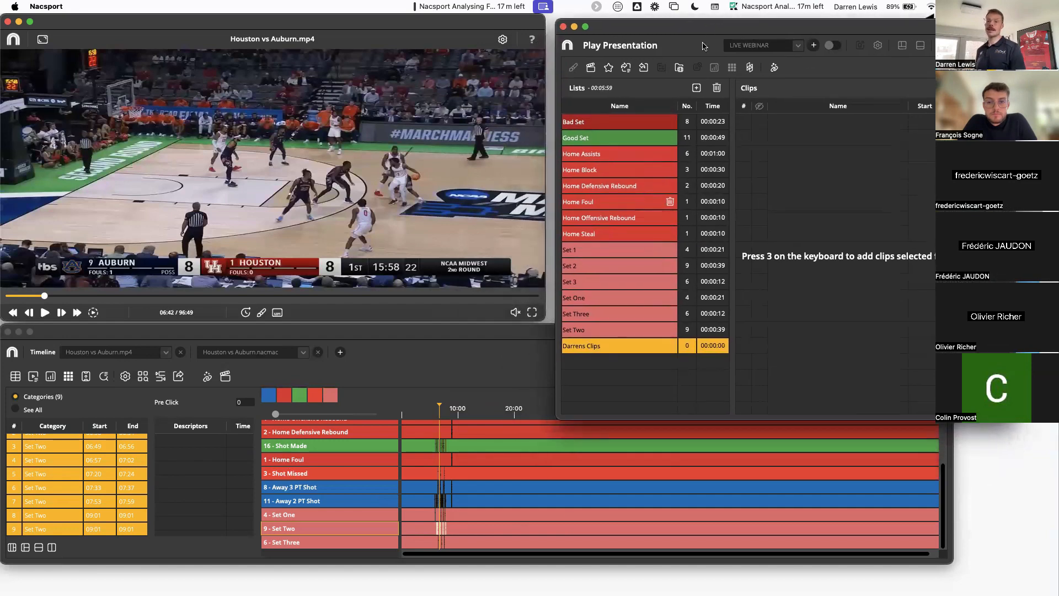
pyautogui.click(292, 533)
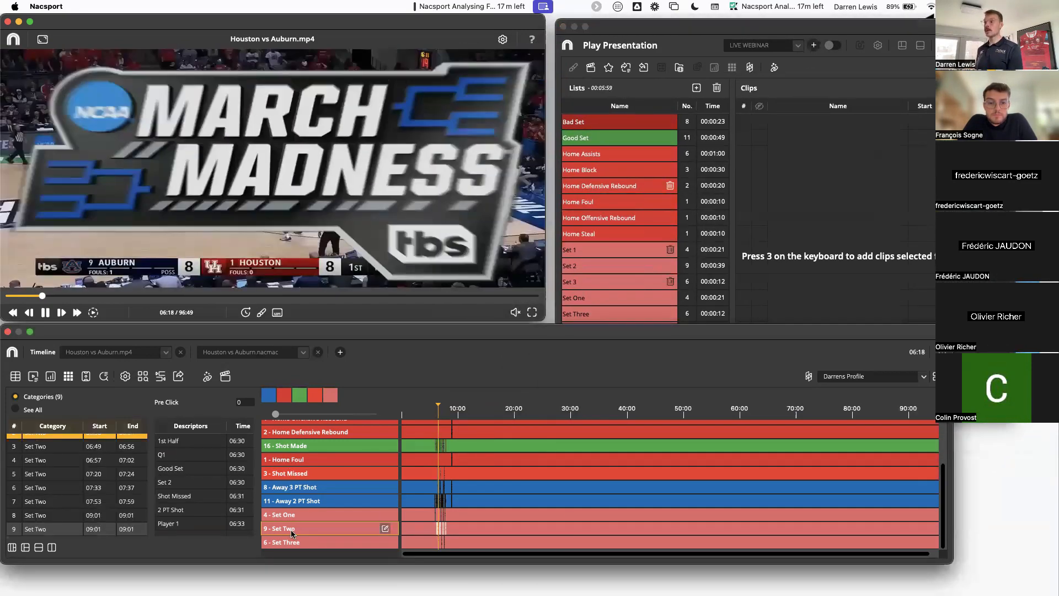
pyautogui.moveTo(1003, 424); pyautogui.dragTo(1003, 315)
pyautogui.scroll(-3, 708, 258)
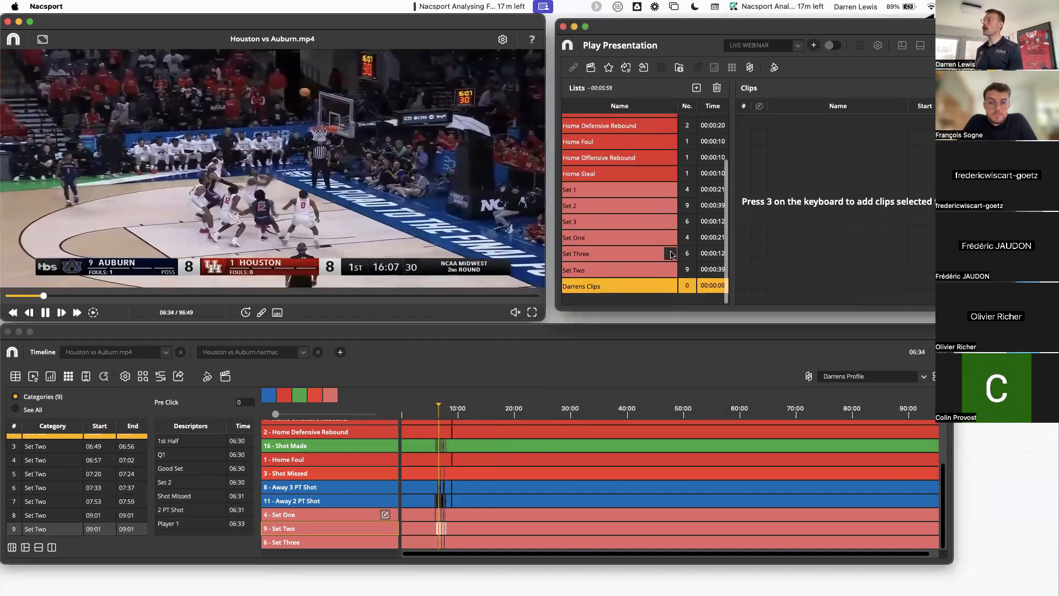
# Step: Add the Set Two clips 5 and 7 from the timeline register to the custom clips list
pyautogui.click(452, 342)
pyautogui.press('Down')
pyautogui.press('Down')
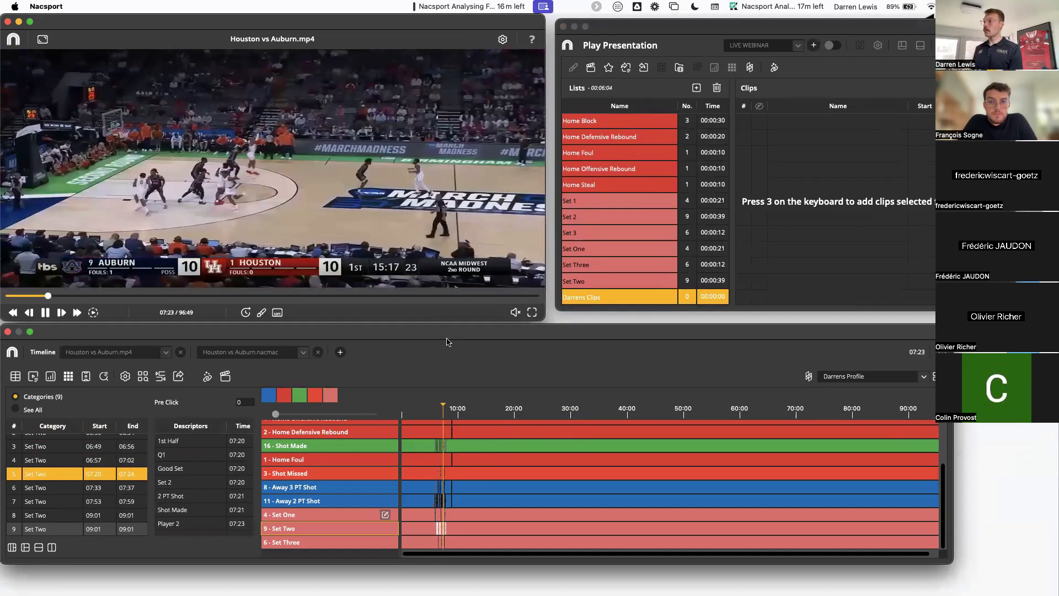
pyautogui.press('3')
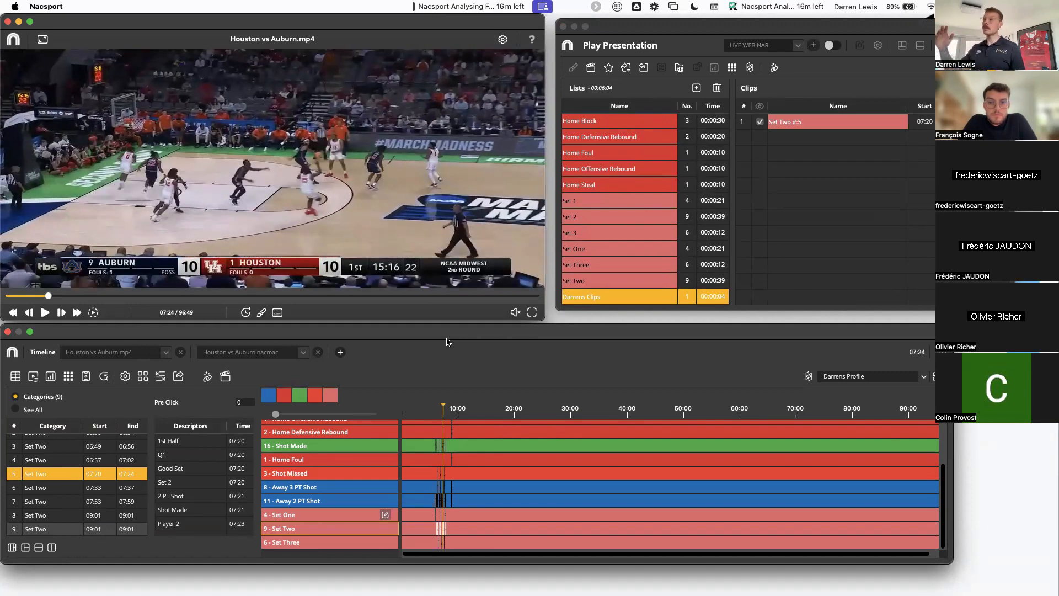
pyautogui.press('Down')
pyautogui.press('Down')
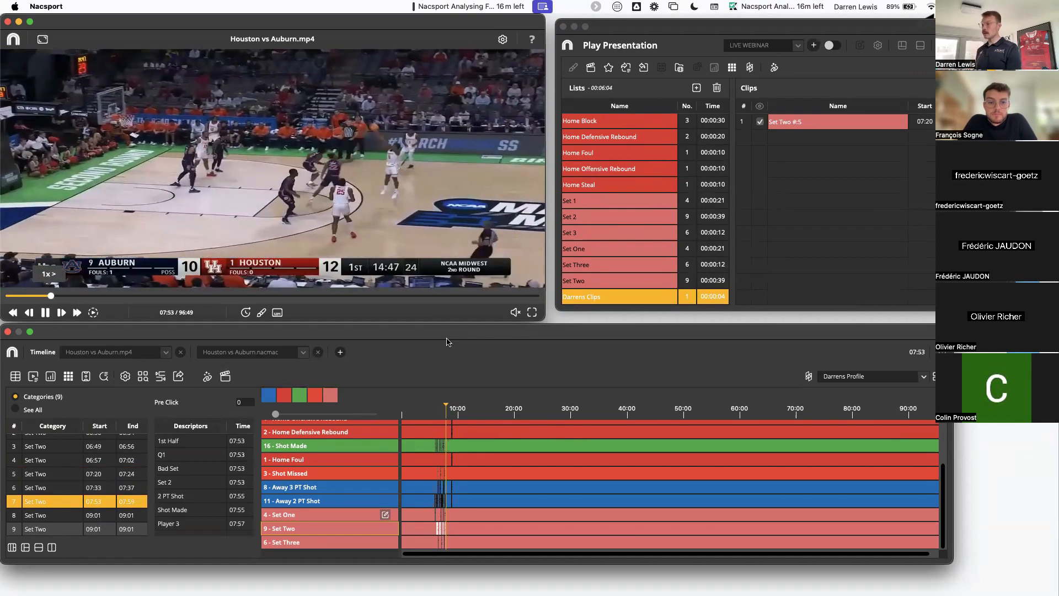
pyautogui.press('Return')
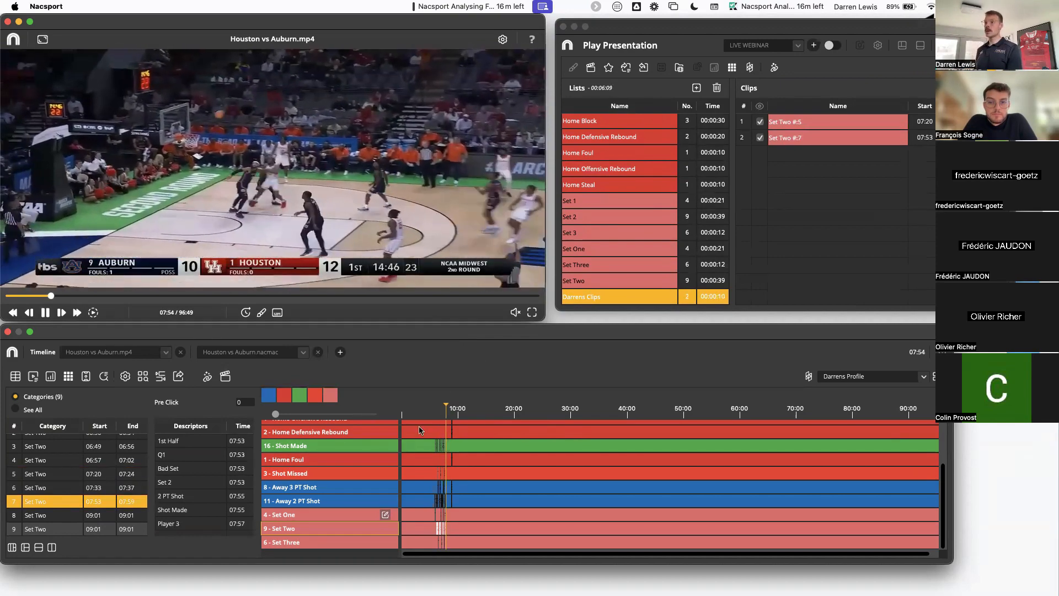
# Step: Add Shot Made clip 4 from the timeline to the custom clips list and pause the video
pyautogui.click(299, 452)
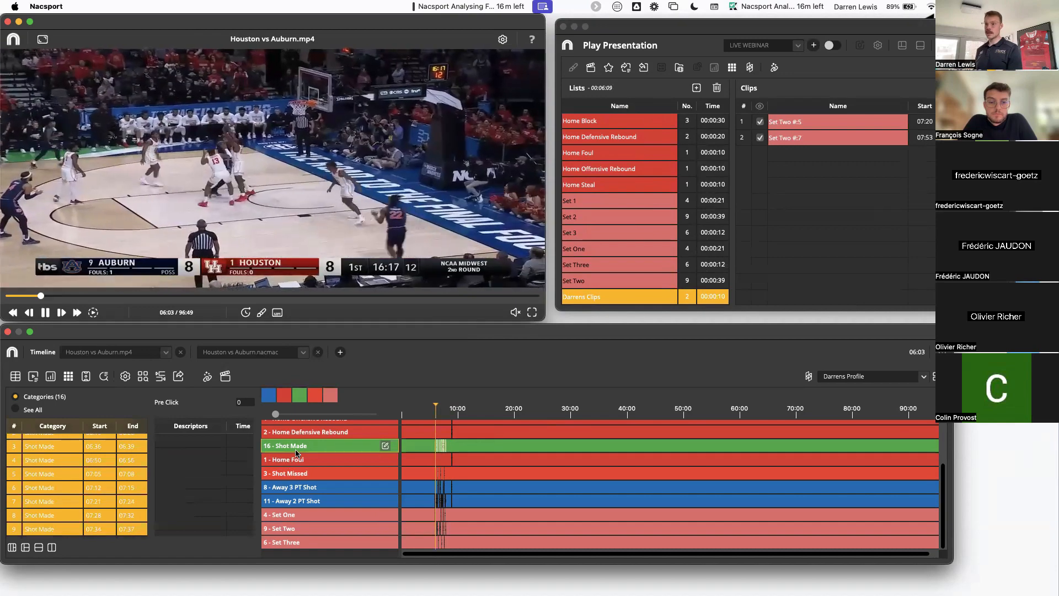
pyautogui.press('Down')
pyautogui.press('Down')
pyautogui.press('Down')
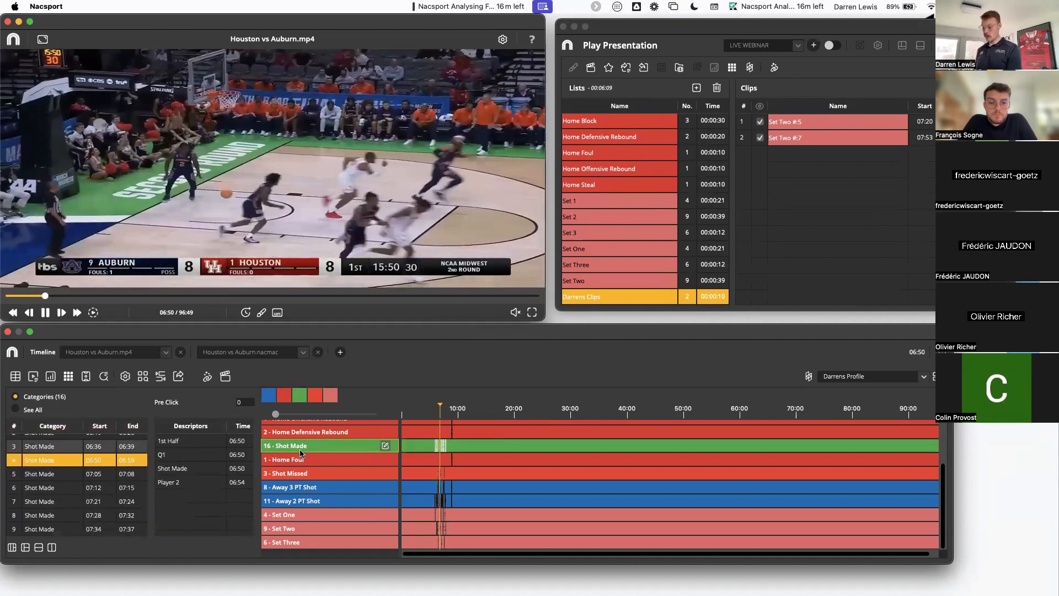
pyautogui.press('Return')
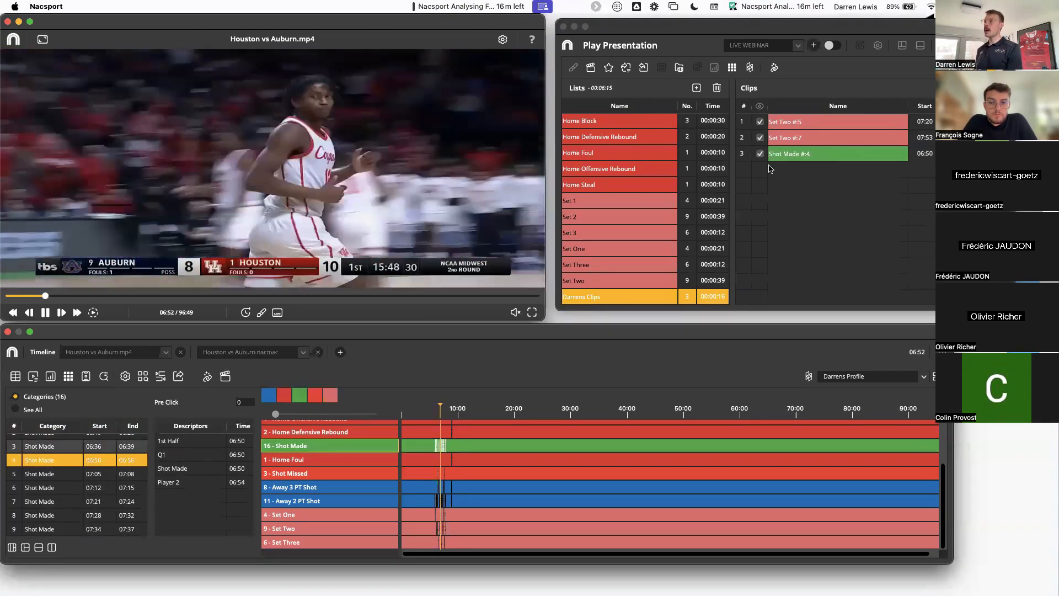
pyautogui.press('space')
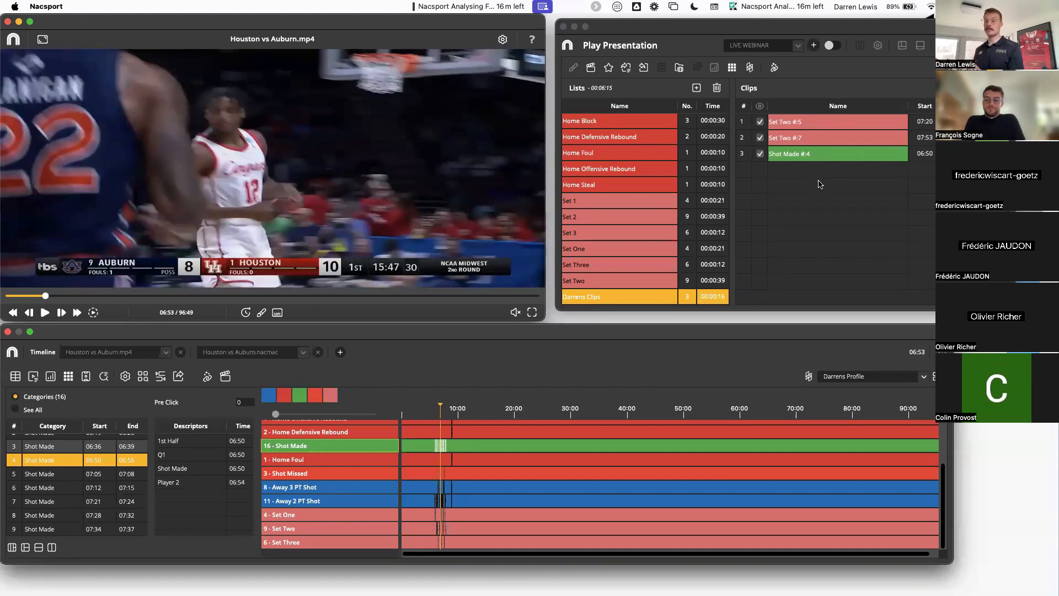
# Step: Add another empty list to the presentation, move it above Bad Set, and name it Final Video Session
pyautogui.click(802, 307)
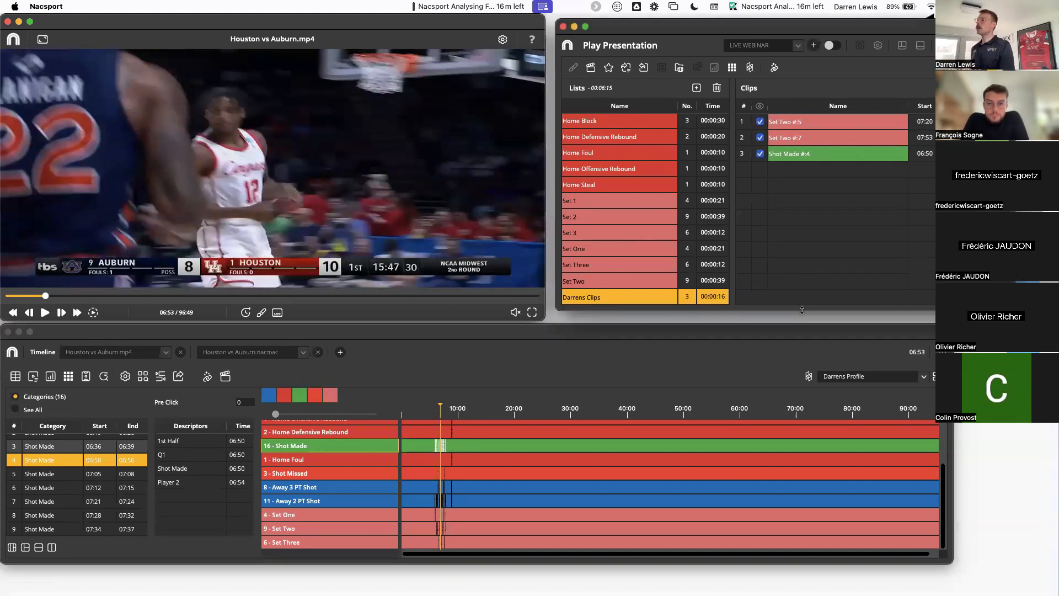
pyautogui.moveTo(798, 331); pyautogui.dragTo(795, 403)
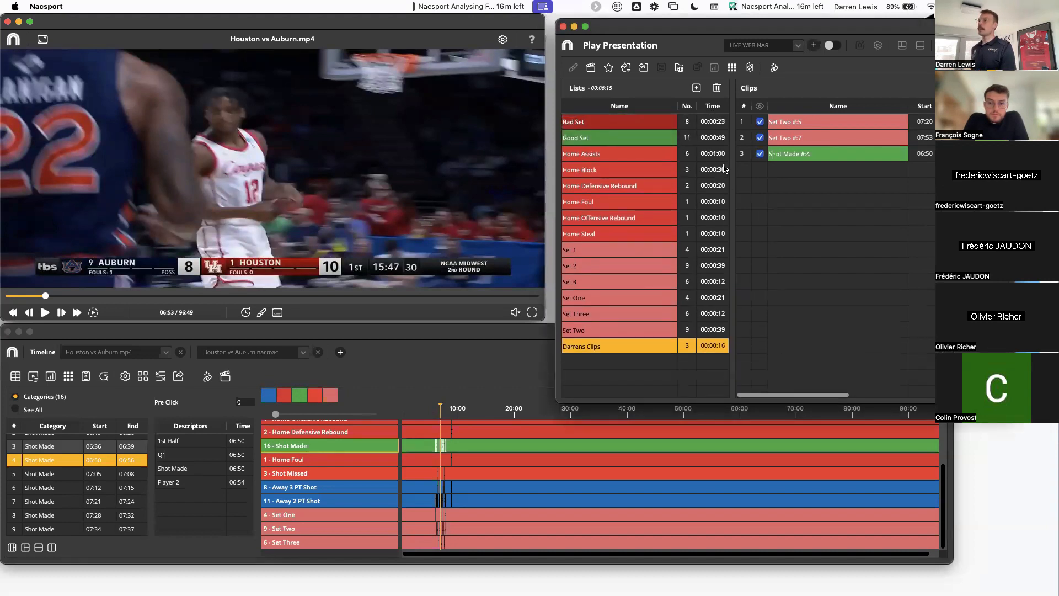
pyautogui.click(696, 88)
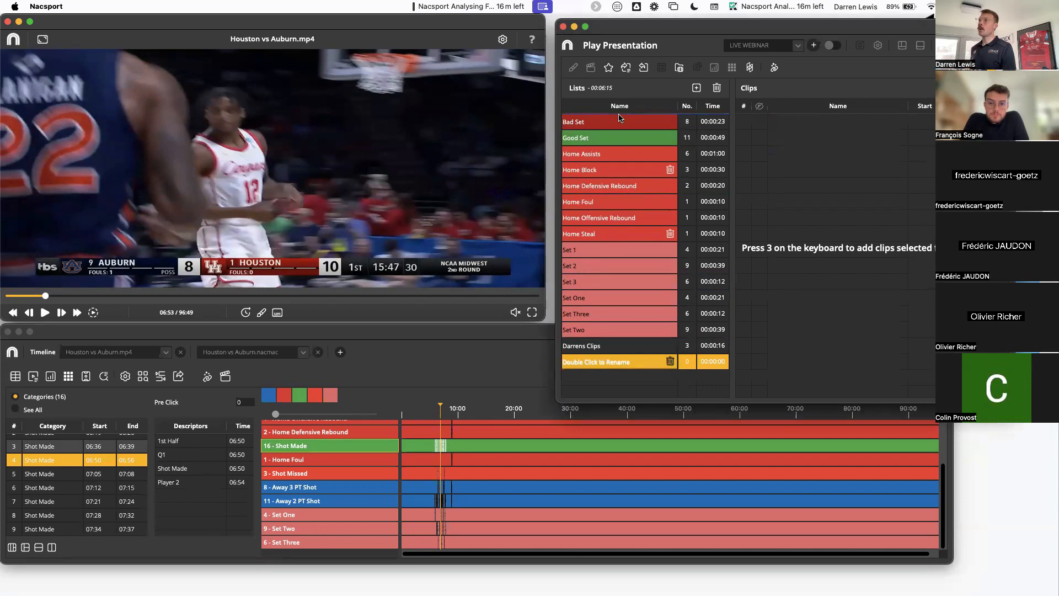
pyautogui.moveTo(619, 117); pyautogui.dragTo(620, 120)
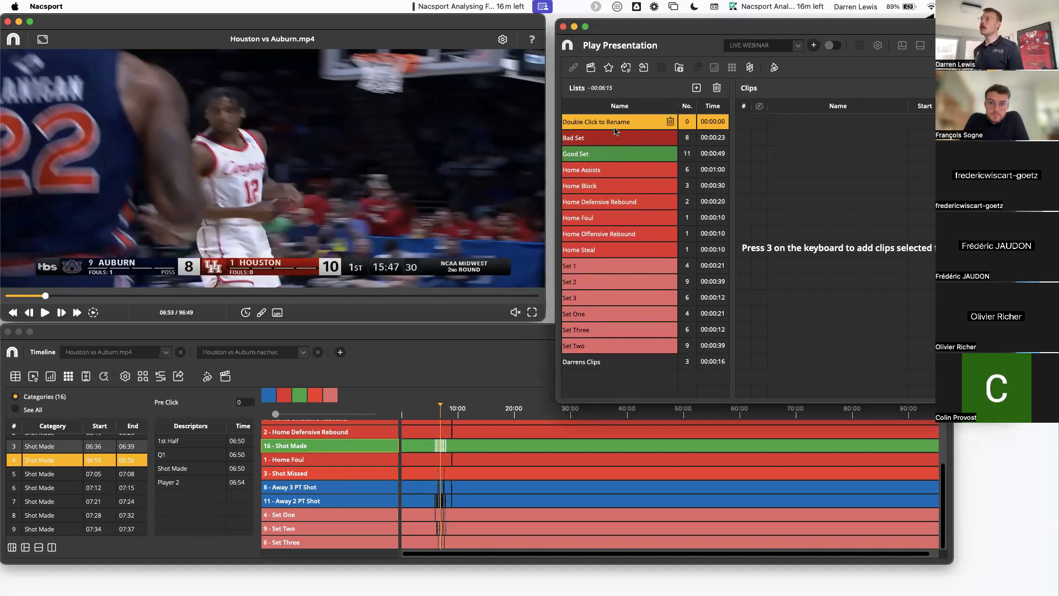
pyautogui.doubleClick(616, 125)
pyautogui.write('Final Video Session')
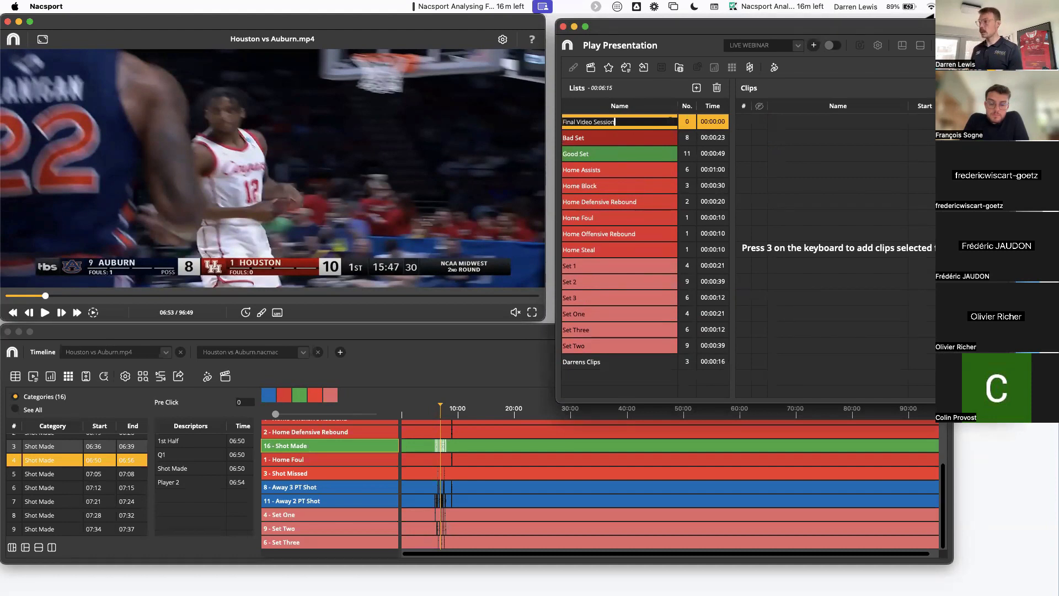
pyautogui.press('Return')
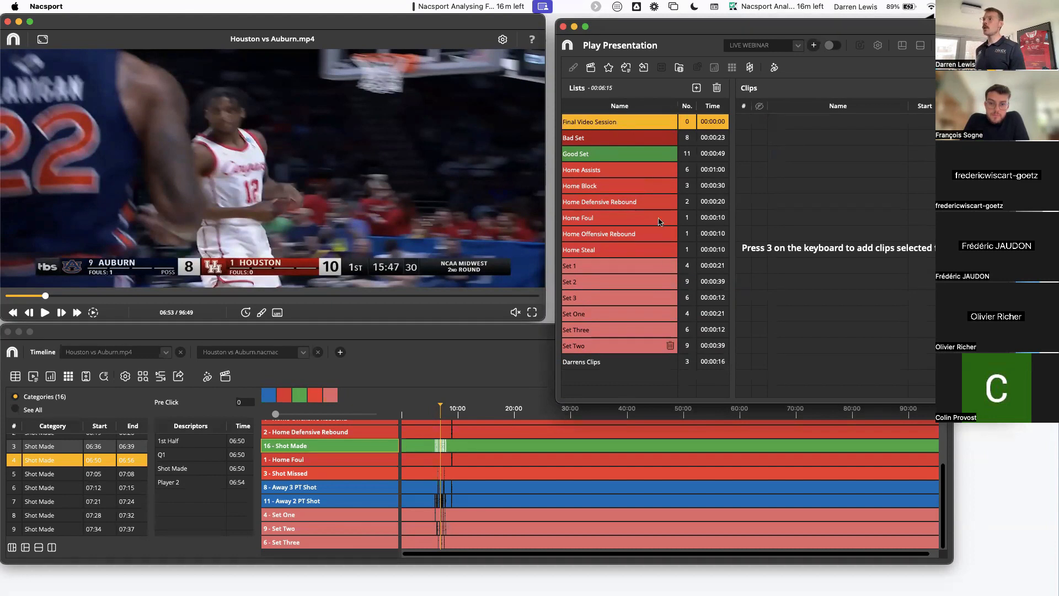
# Step: Copy Set Two #:5, Home Defensive Rebound #:1 and Set One #:1 from their lists into Final Video Session, and show that list
pyautogui.click(595, 365)
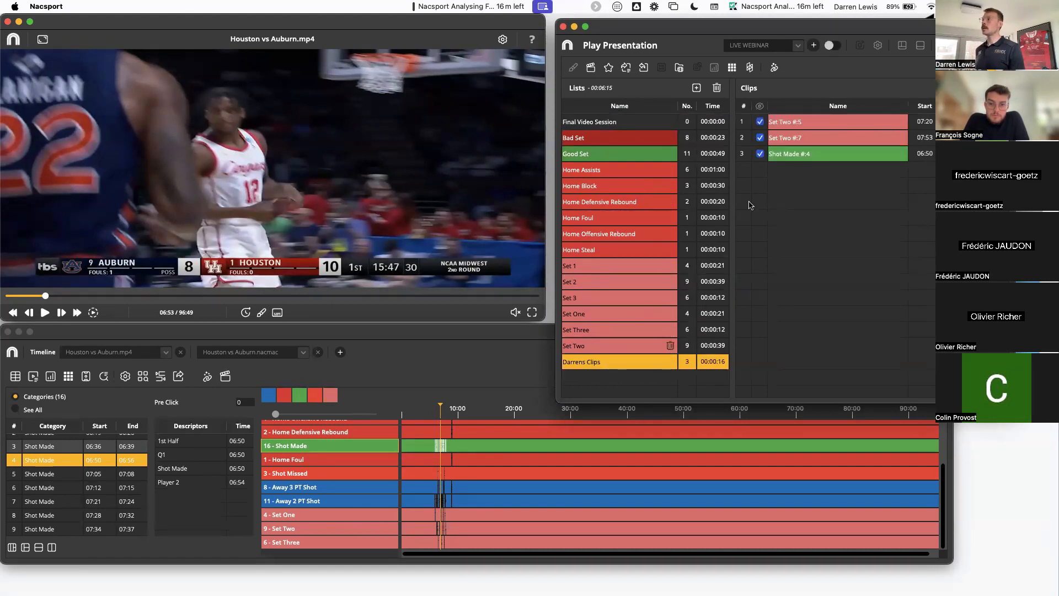
pyautogui.click(662, 125)
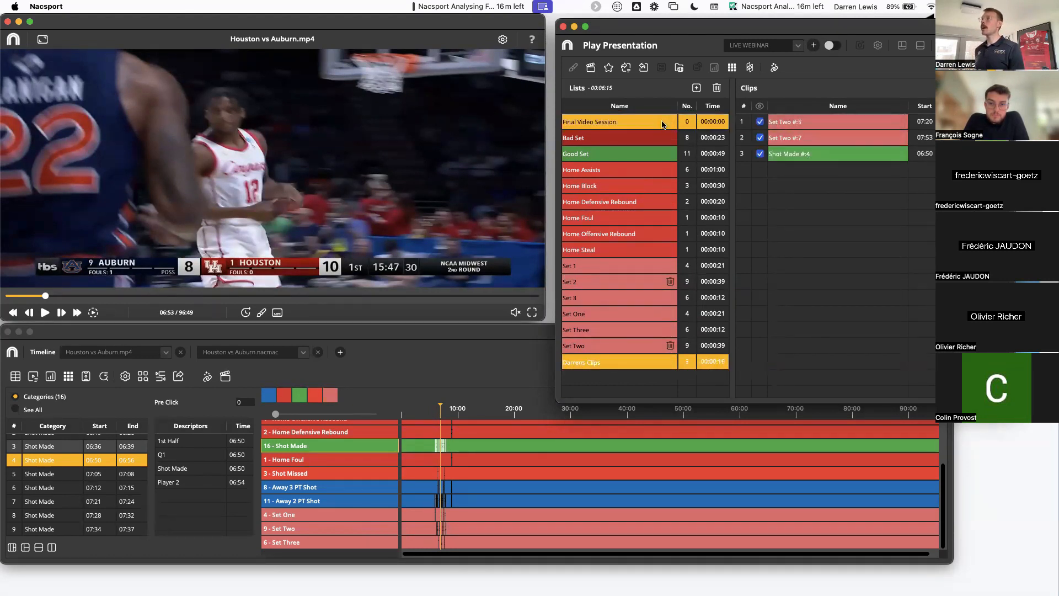
pyautogui.click(637, 202)
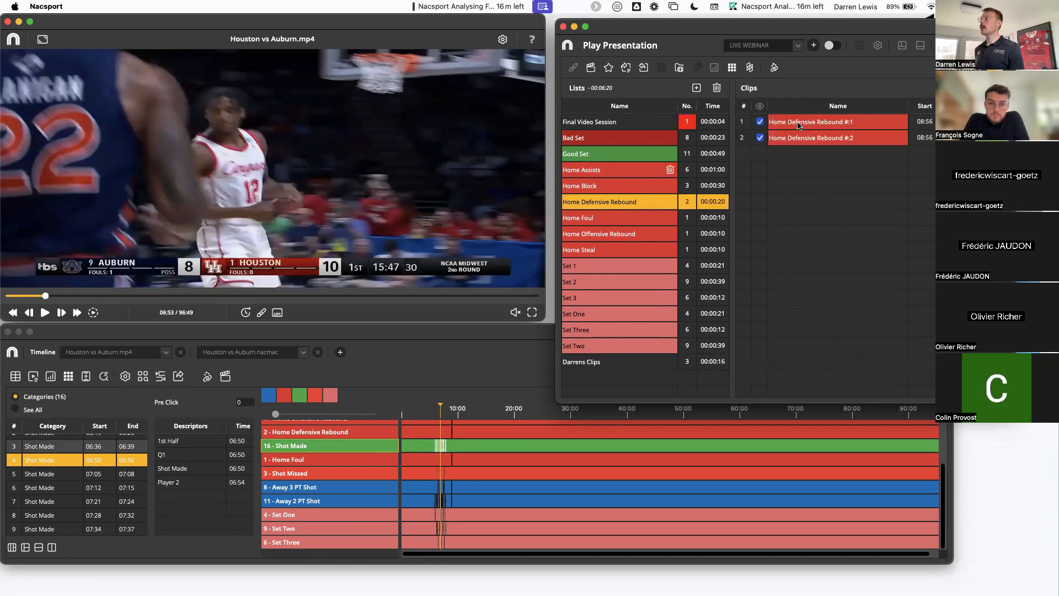
pyautogui.moveTo(798, 126); pyautogui.dragTo(662, 125)
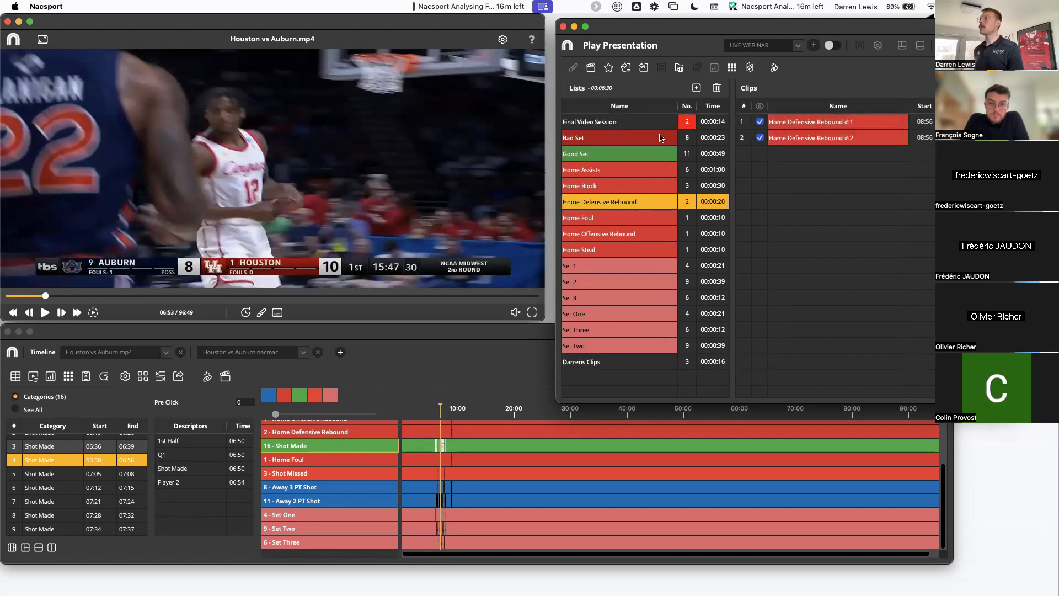
pyautogui.click(654, 156)
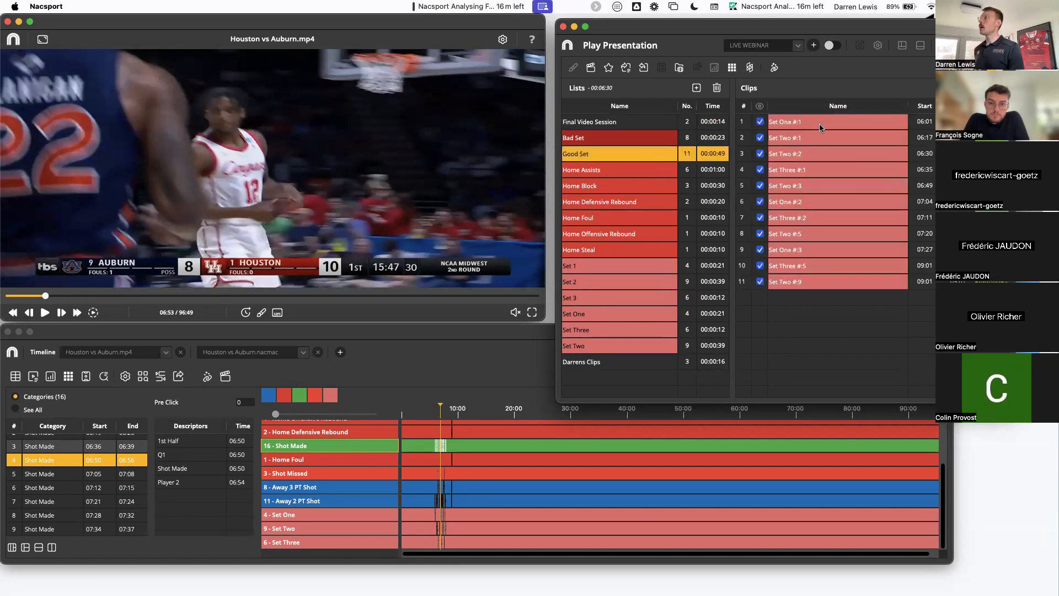
pyautogui.moveTo(820, 128); pyautogui.dragTo(648, 130)
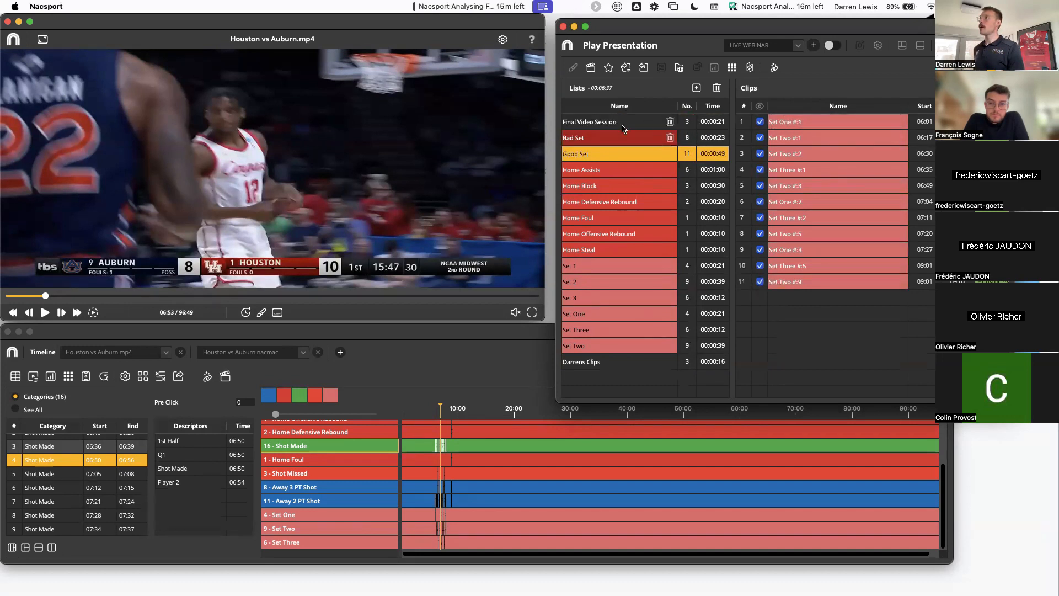
pyautogui.click(623, 127)
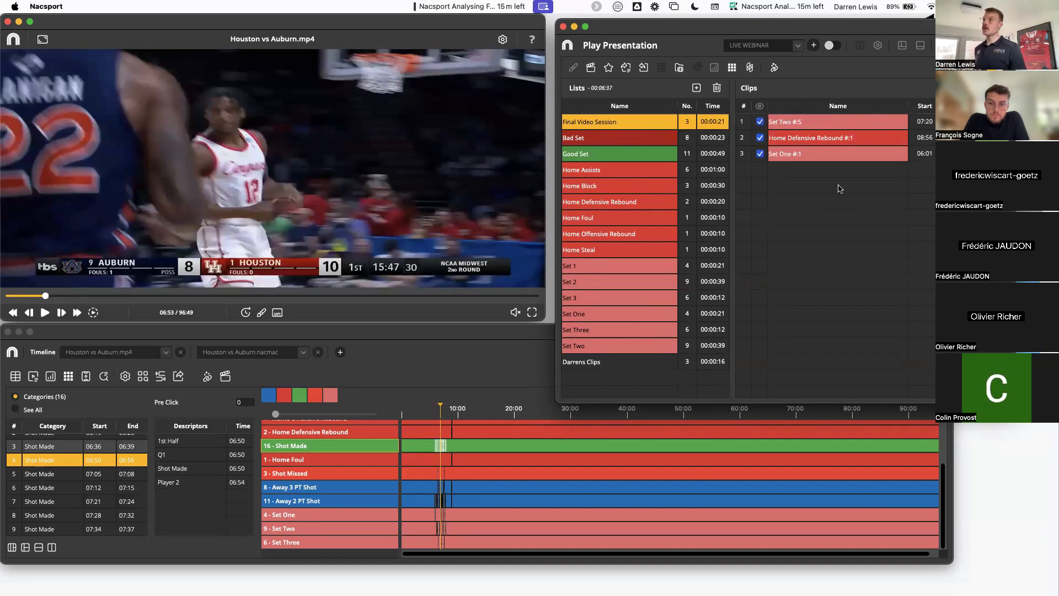
# Step: Delete clips Home Assists #:1 to #:5 from the Home Assists list
pyautogui.click(601, 174)
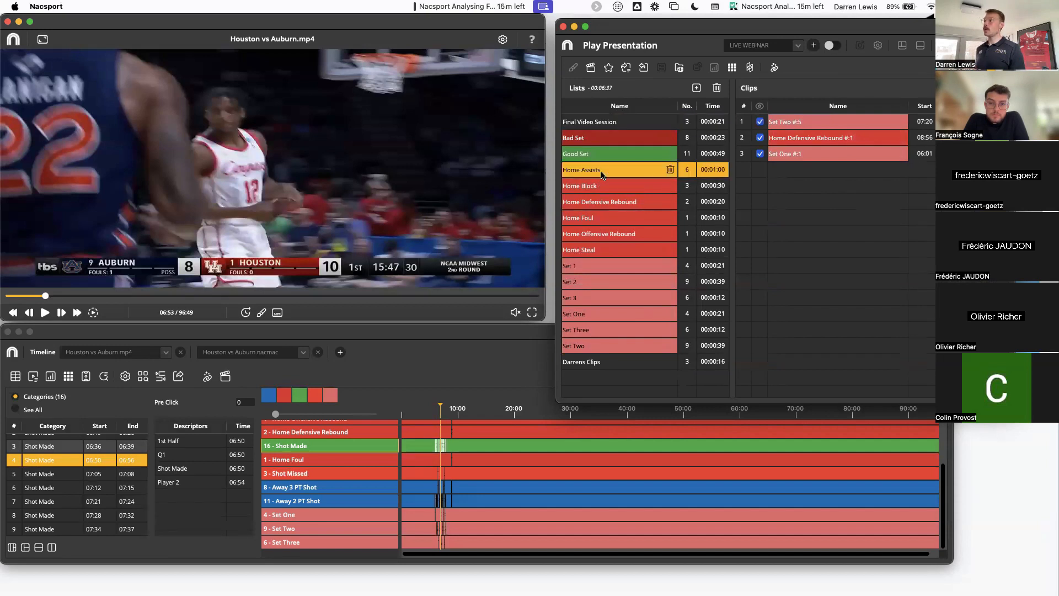
pyautogui.click(825, 130)
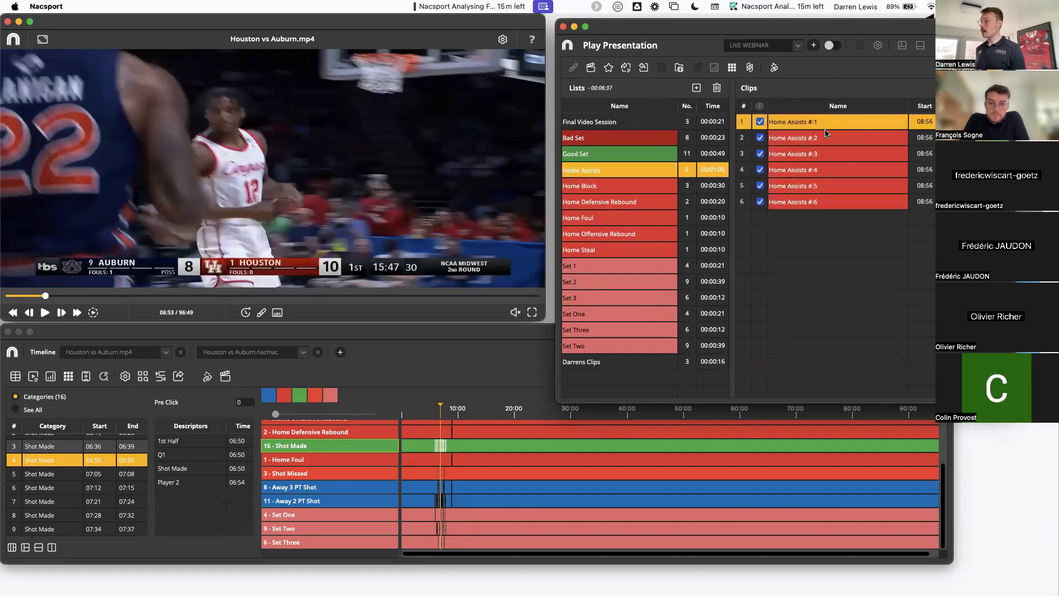
pyautogui.keyDown('shift'); pyautogui.click(827, 188); pyautogui.keyUp('shift')
pyautogui.press('BackSpace')
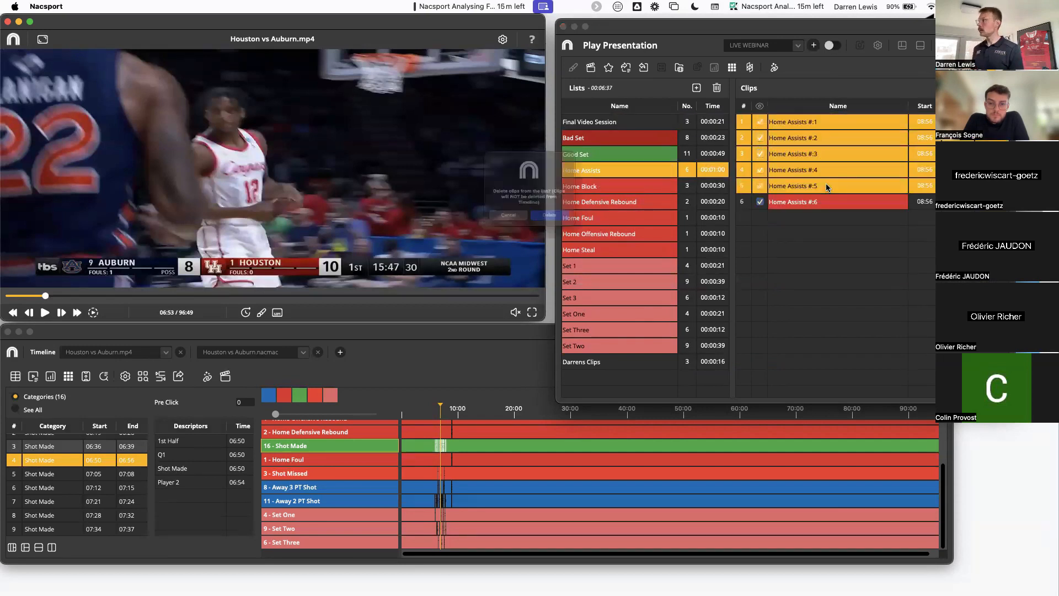
pyautogui.click(562, 233)
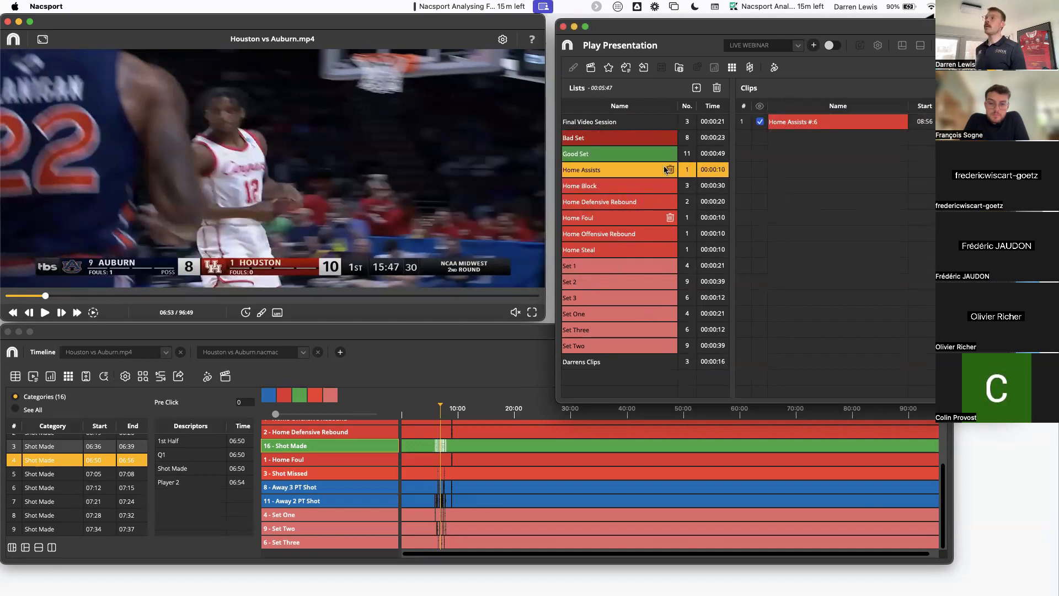
# Step: Open Set Two #:5 from Final Video Session in the Clip Editor and trim it to start at 07:21 and end at 07:24
pyautogui.click(479, 333)
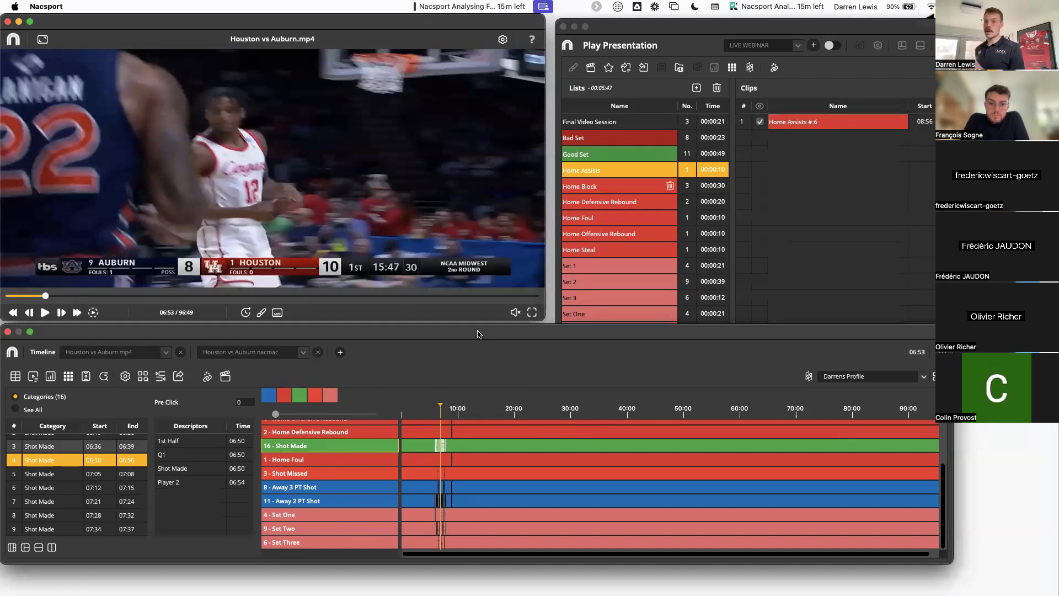
pyautogui.click(845, 30)
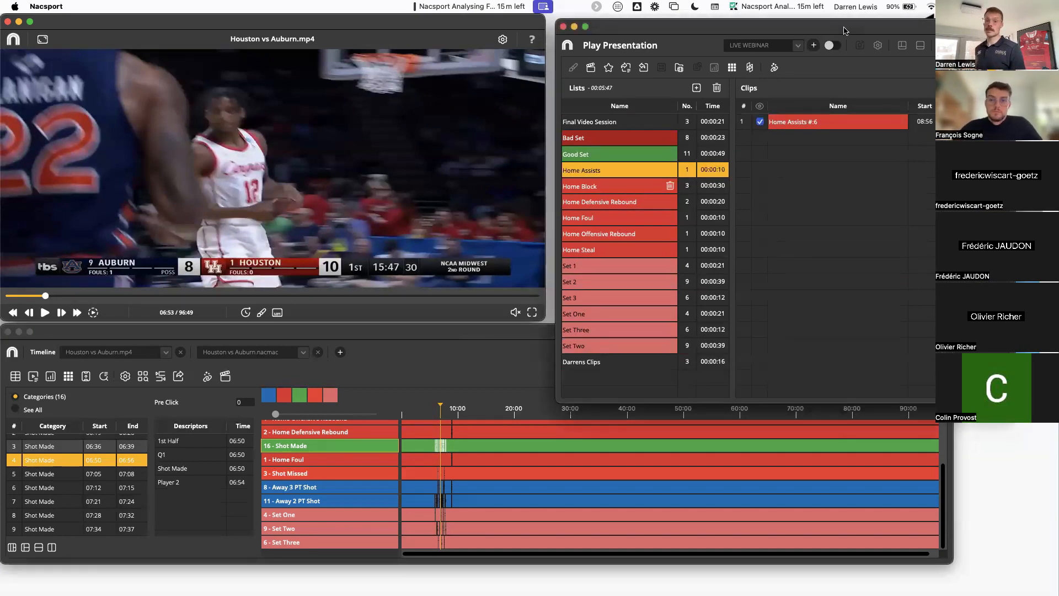
pyautogui.click(604, 121)
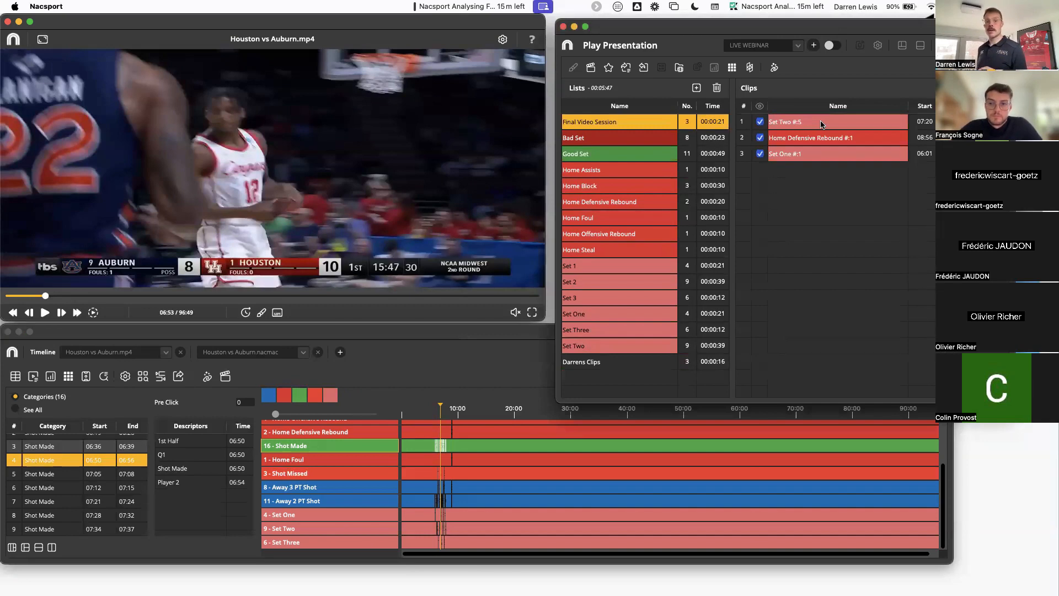
pyautogui.doubleClick(824, 122)
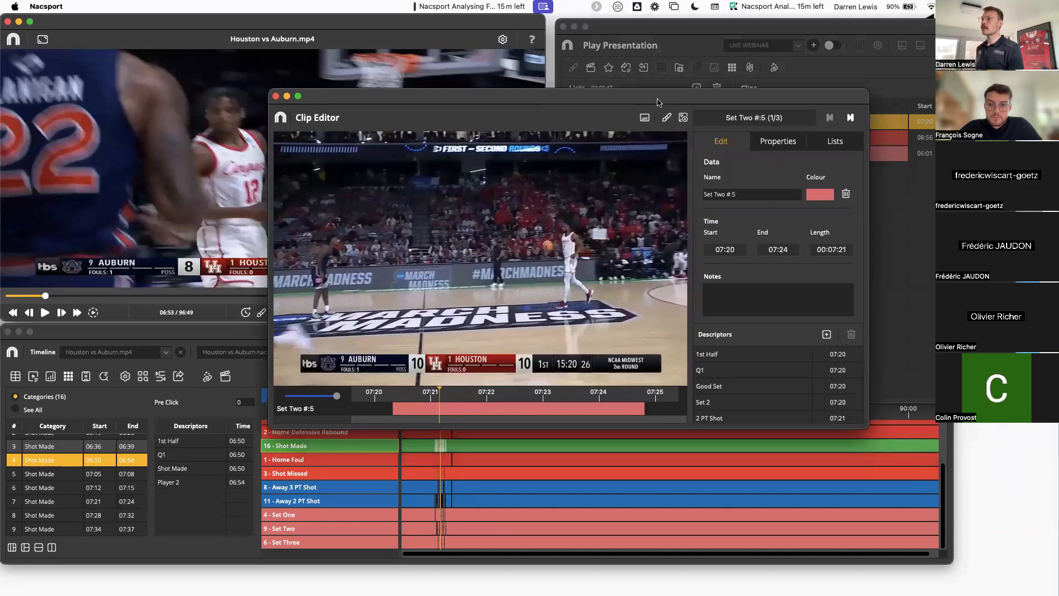
pyautogui.moveTo(657, 102); pyautogui.dragTo(645, 98)
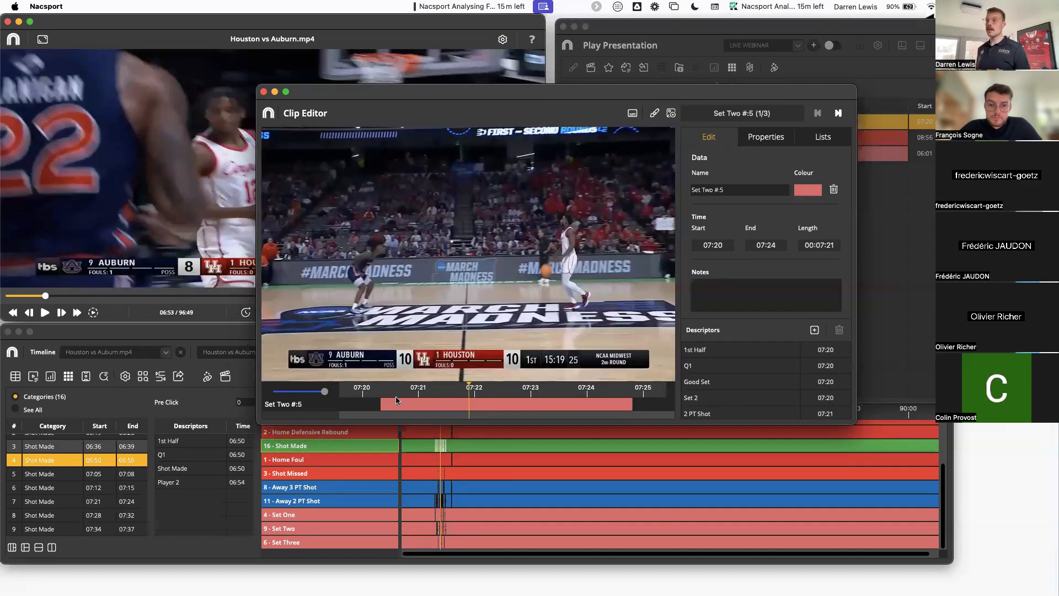
pyautogui.moveTo(379, 404); pyautogui.dragTo(464, 404)
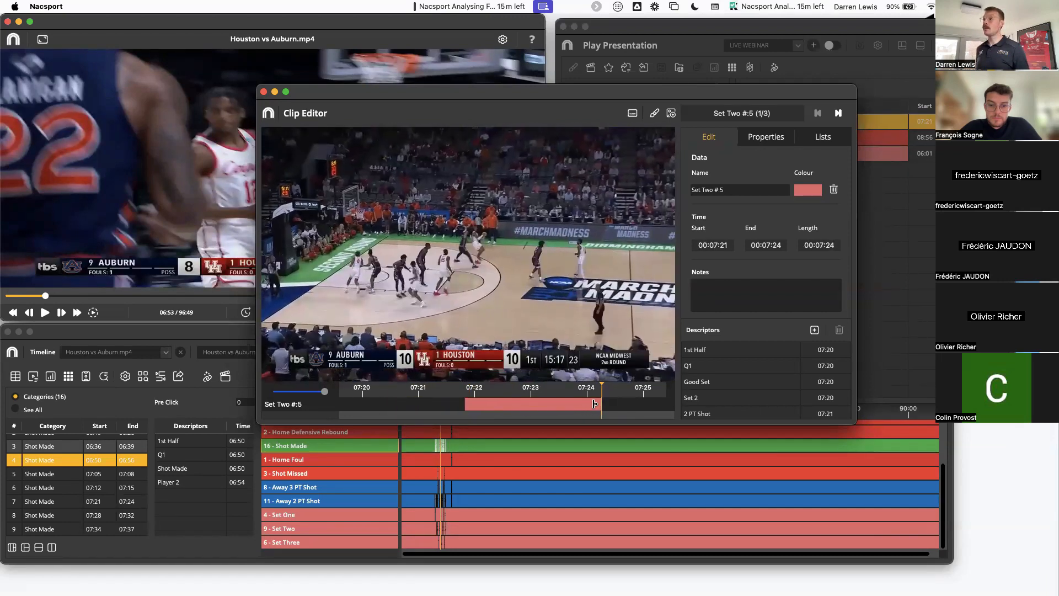
pyautogui.moveTo(622, 405); pyautogui.dragTo(589, 404)
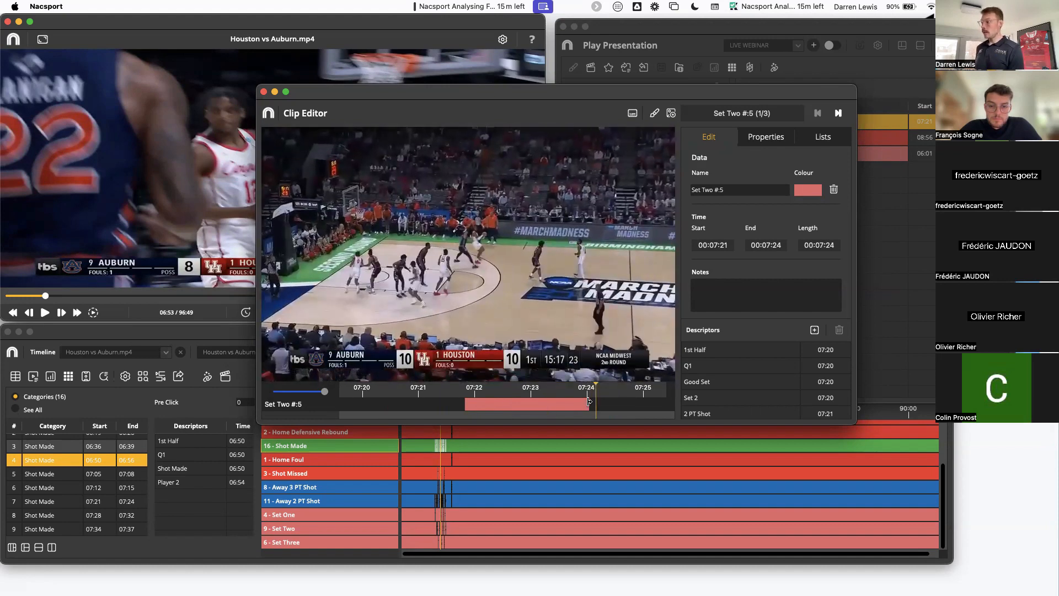
# Step: Extend the clip's end to 07:25 and rename it Good Horns Play
pyautogui.moveTo(589, 404); pyautogui.dragTo(650, 404)
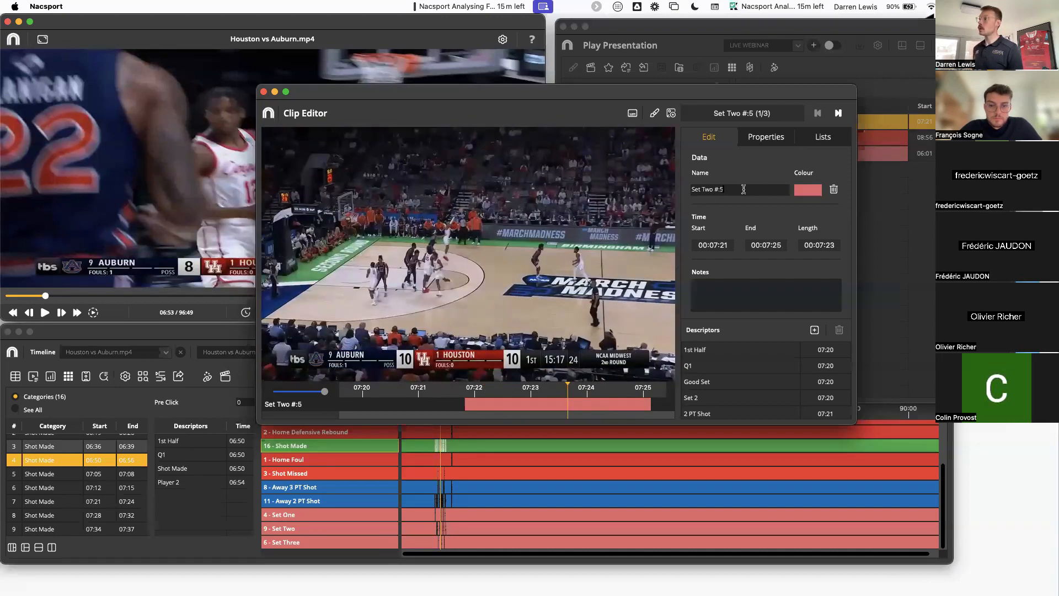
pyautogui.tripleClick(743, 189)
pyautogui.write('Good')
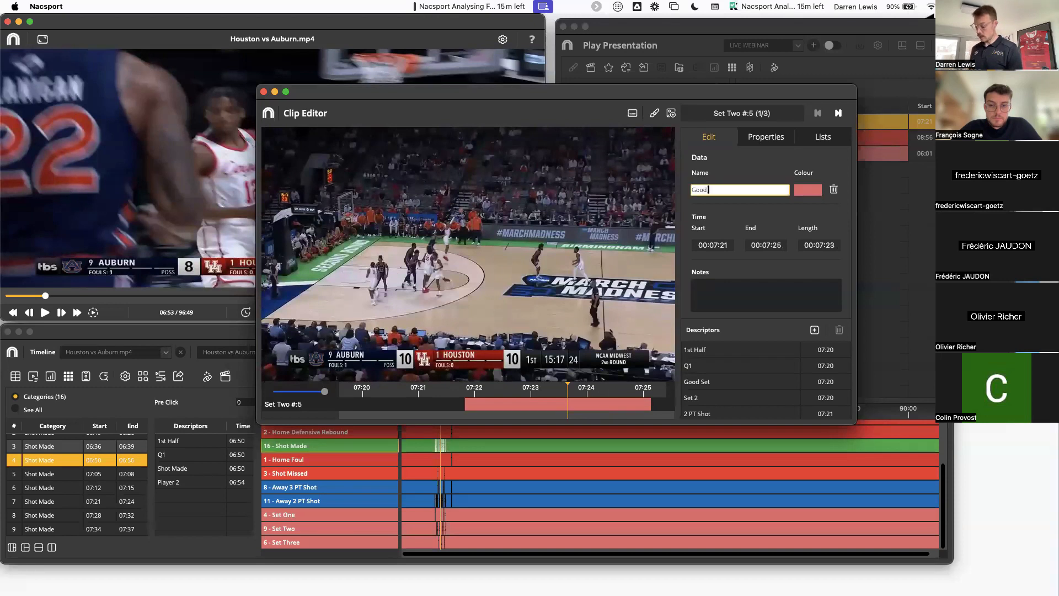
pyautogui.write(' Horns Play')
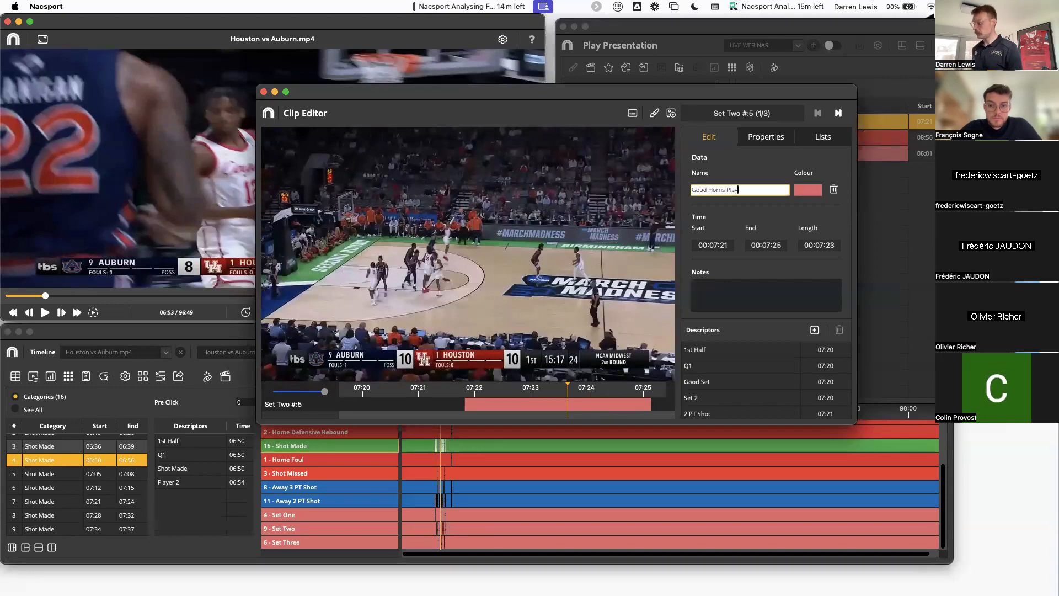
pyautogui.press('Return')
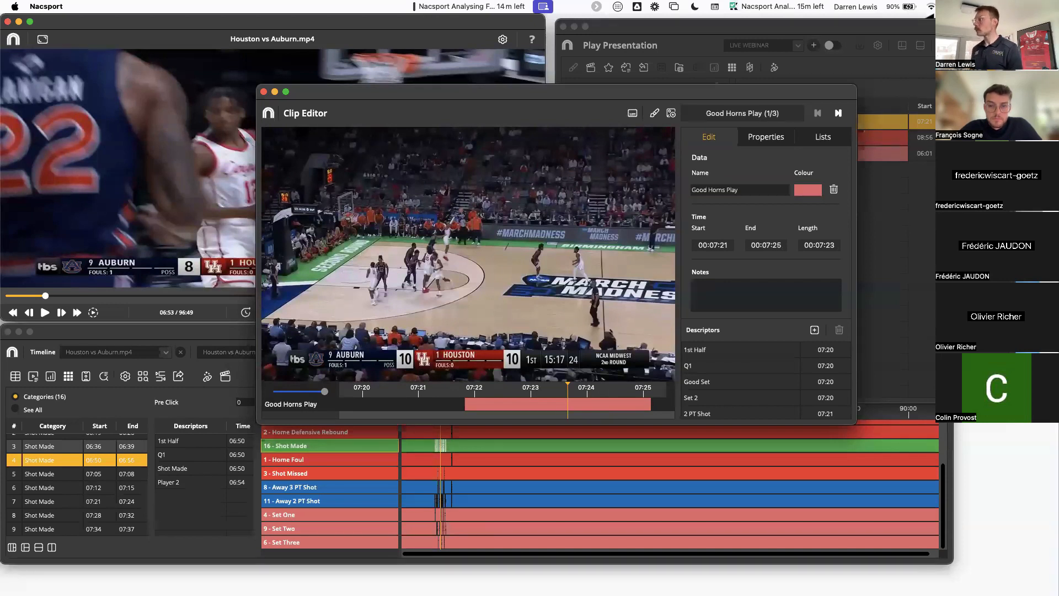
# Step: Add the note "add more notes" to the Good Horns Play clip
pyautogui.click(739, 287)
pyautogui.write('add more notes')
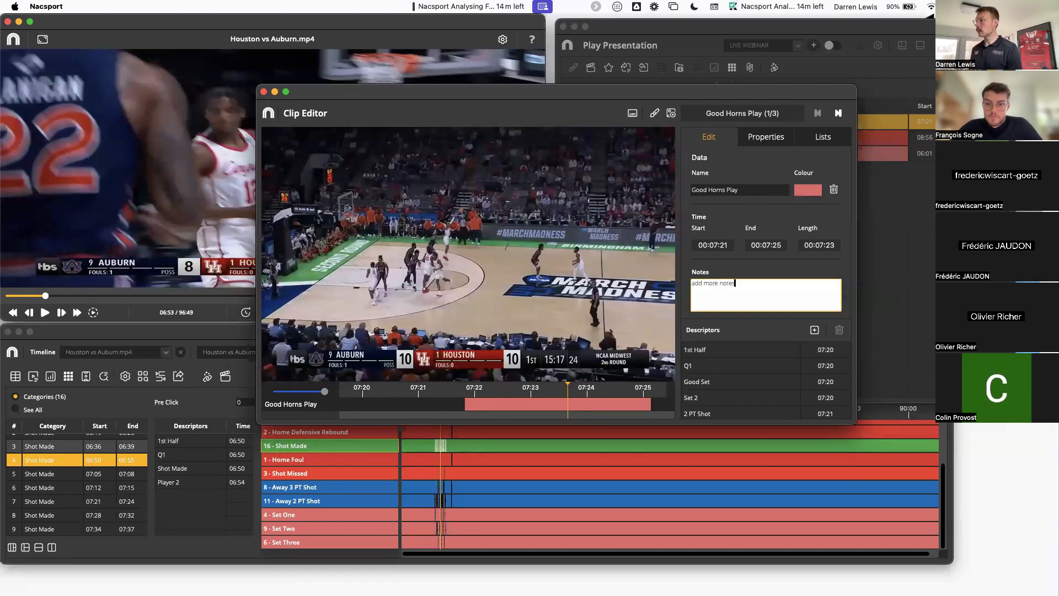
pyautogui.press('Return')
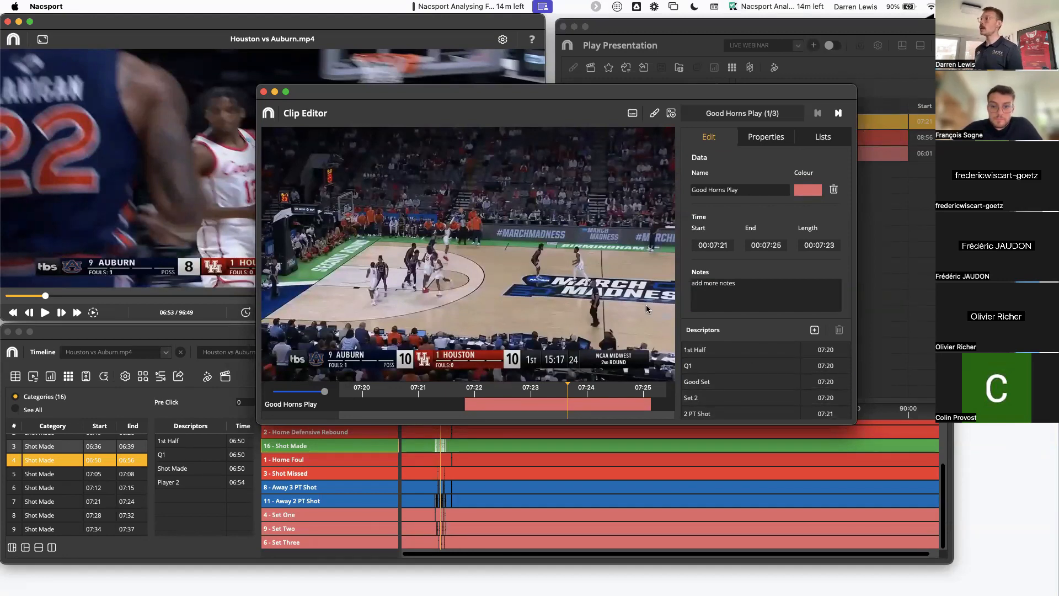
# Step: Go to the Home Defensive Rebound #:1 clip and adjust it to start at 09:00 and end at 09:10
pyautogui.click(837, 117)
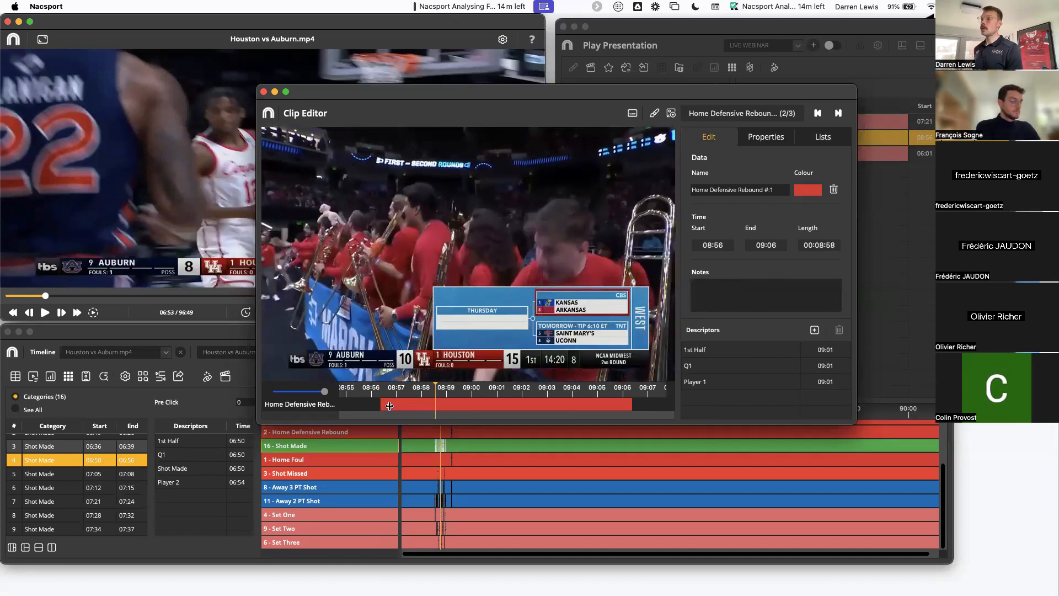
pyautogui.moveTo(381, 405); pyautogui.dragTo(480, 406)
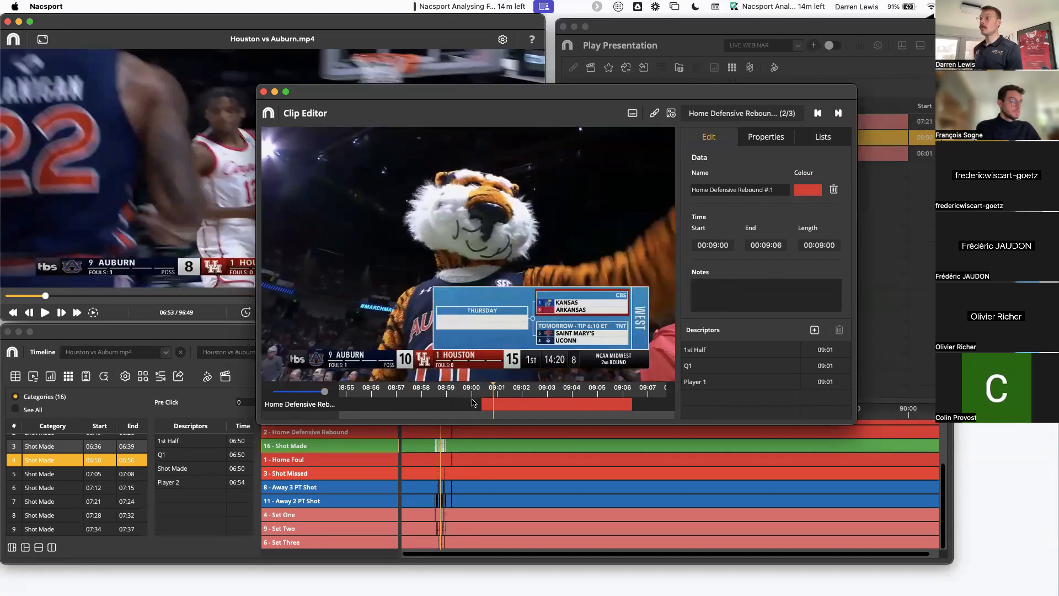
pyautogui.hscroll(3, 473, 403)
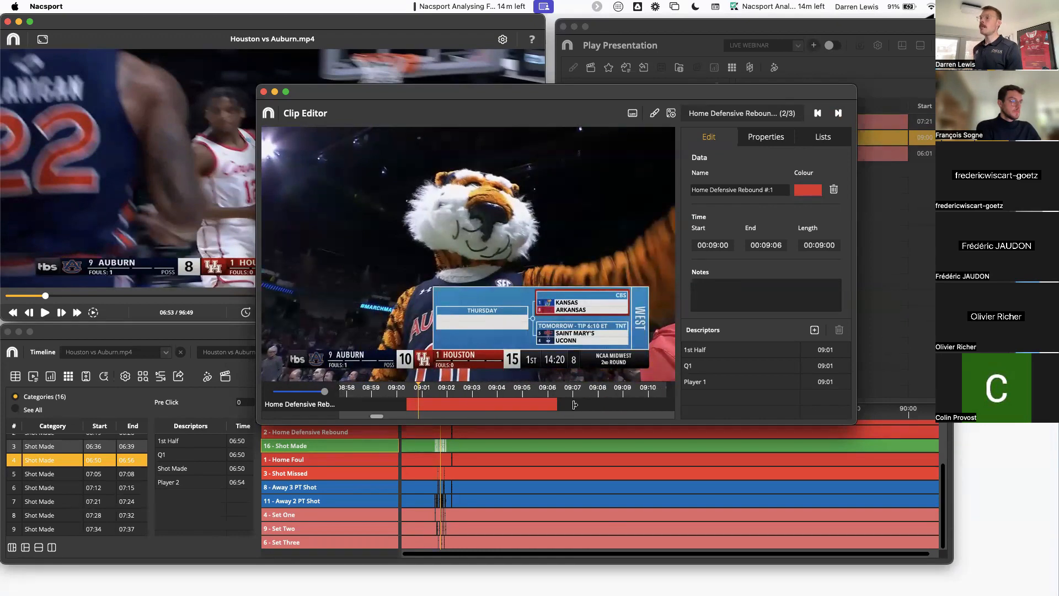
pyautogui.moveTo(557, 403); pyautogui.dragTo(649, 403)
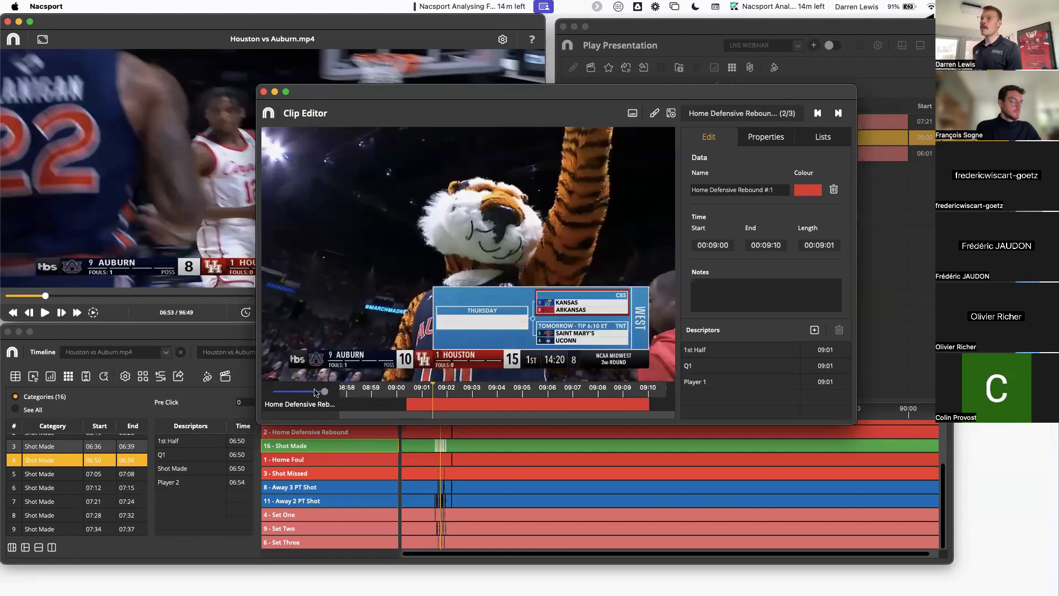
pyautogui.moveTo(324, 391); pyautogui.dragTo(312, 392)
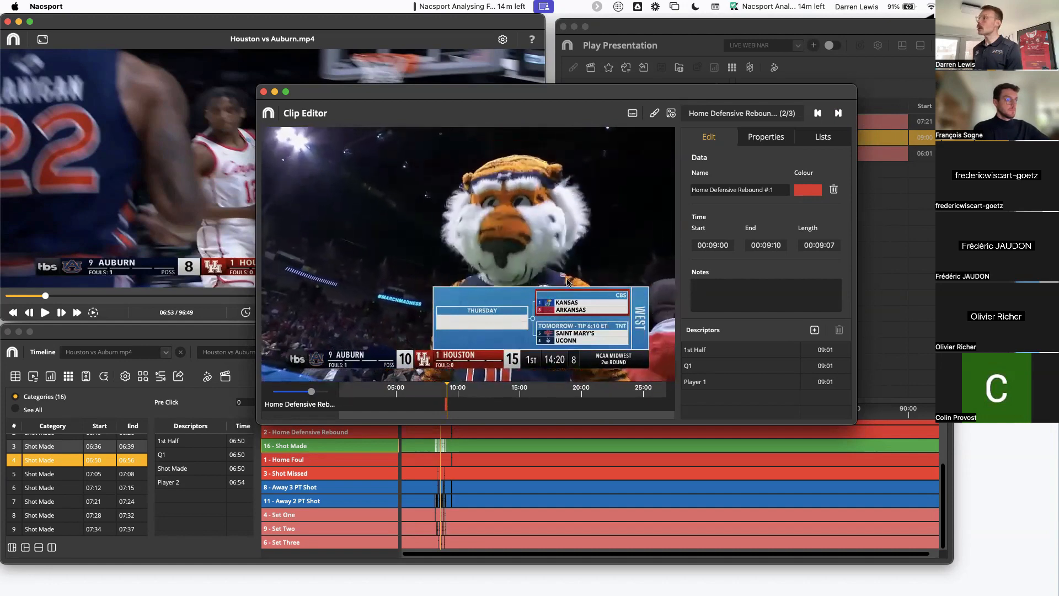
# Step: Return to Good Horns Play, play ahead to set its end at 07:34, and go back to 07:23
pyautogui.click(817, 115)
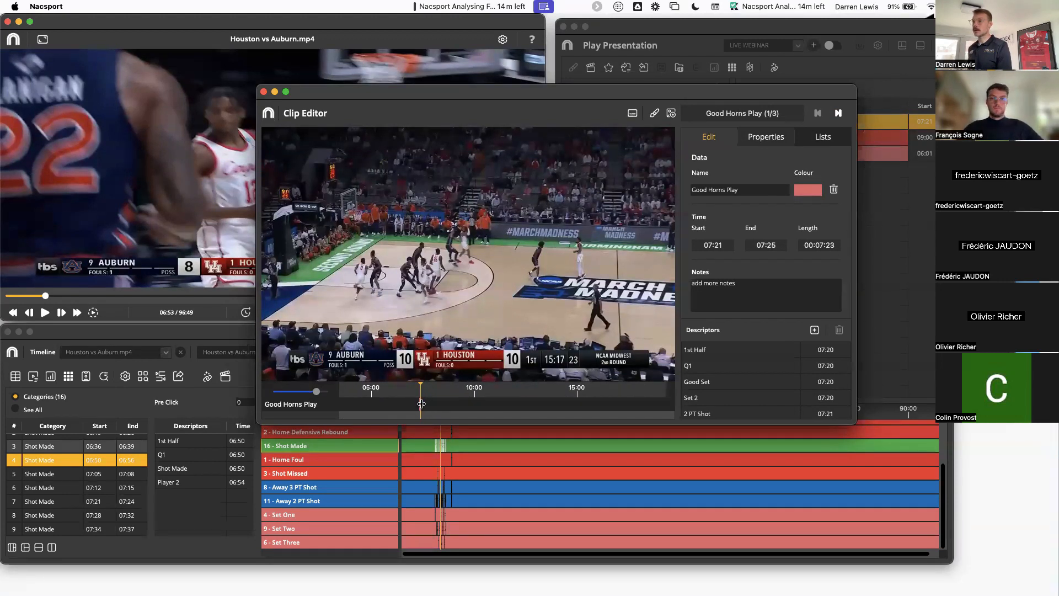
pyautogui.press('space')
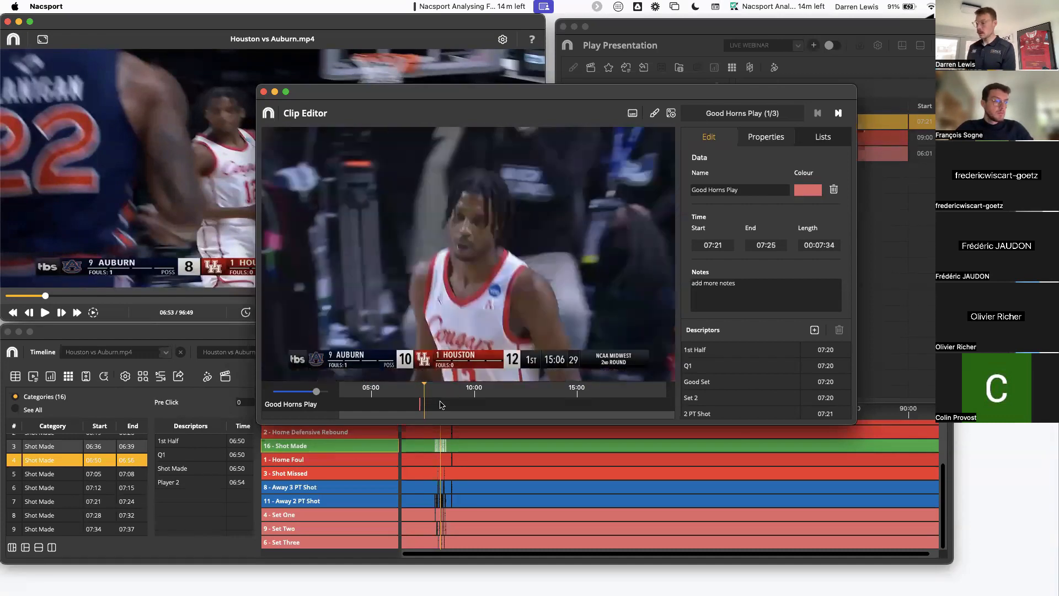
pyautogui.press('o')
pyautogui.press('Left')
pyautogui.press('Left')
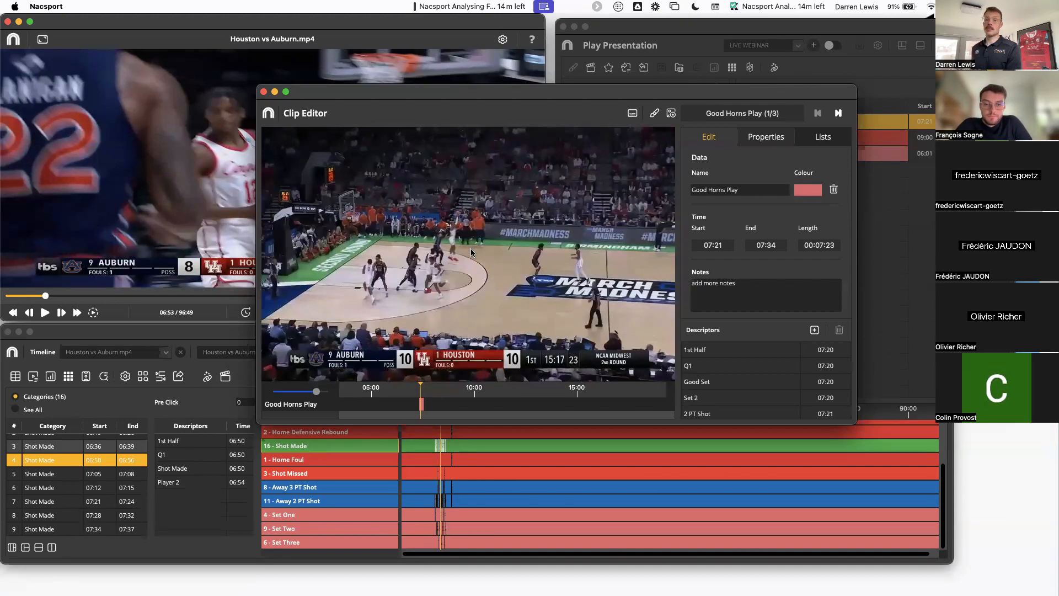
# Step: Open the current frame for drawing and place a yellow spotlight on the dark-shirted defender beside the midcourt logo
pyautogui.click(654, 114)
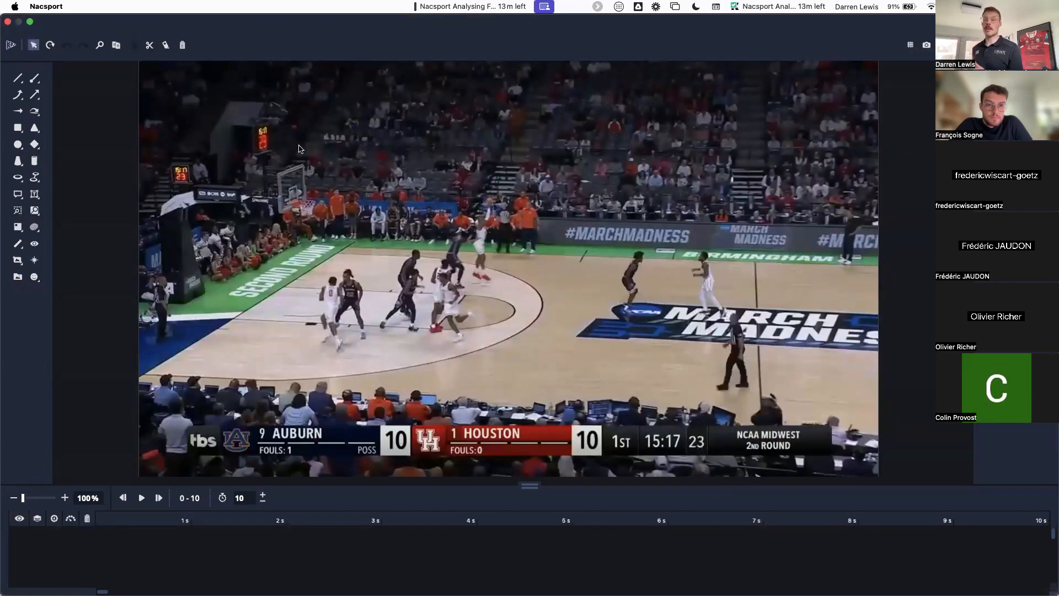
pyautogui.click(21, 163)
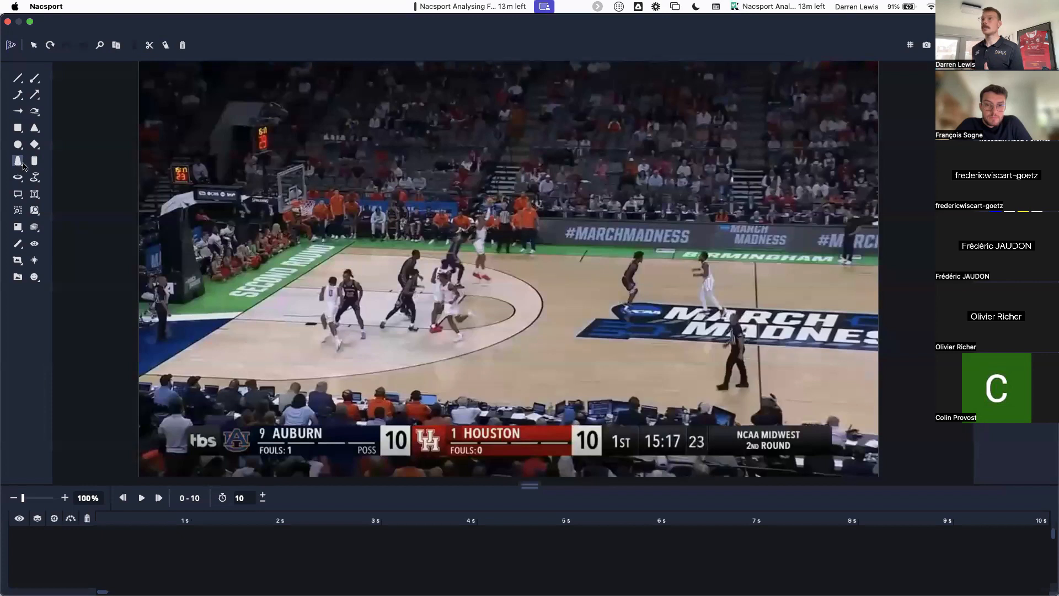
pyautogui.click(629, 317)
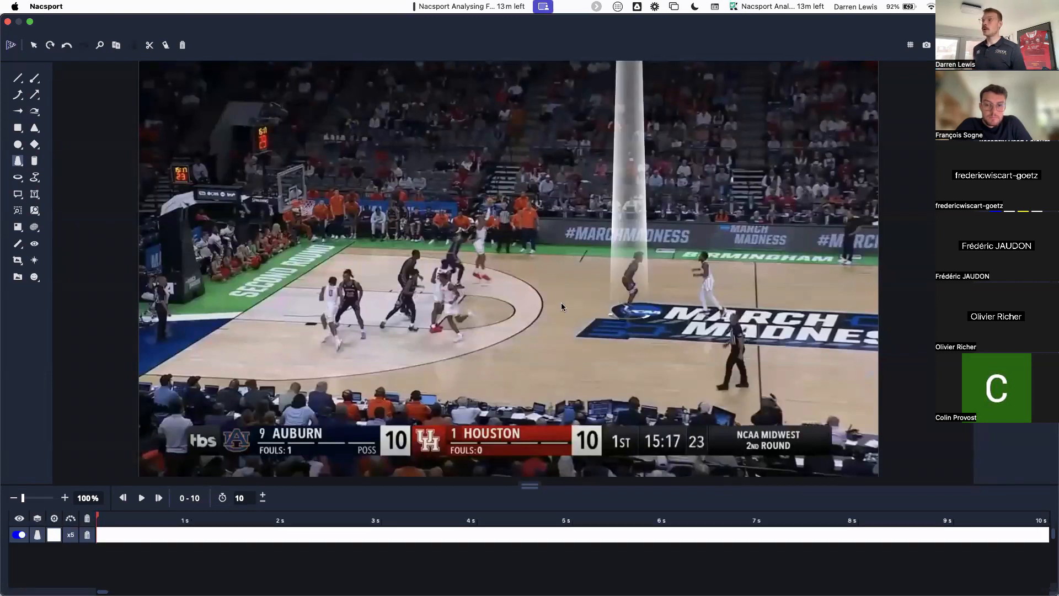
pyautogui.press('Escape')
pyautogui.click(632, 252)
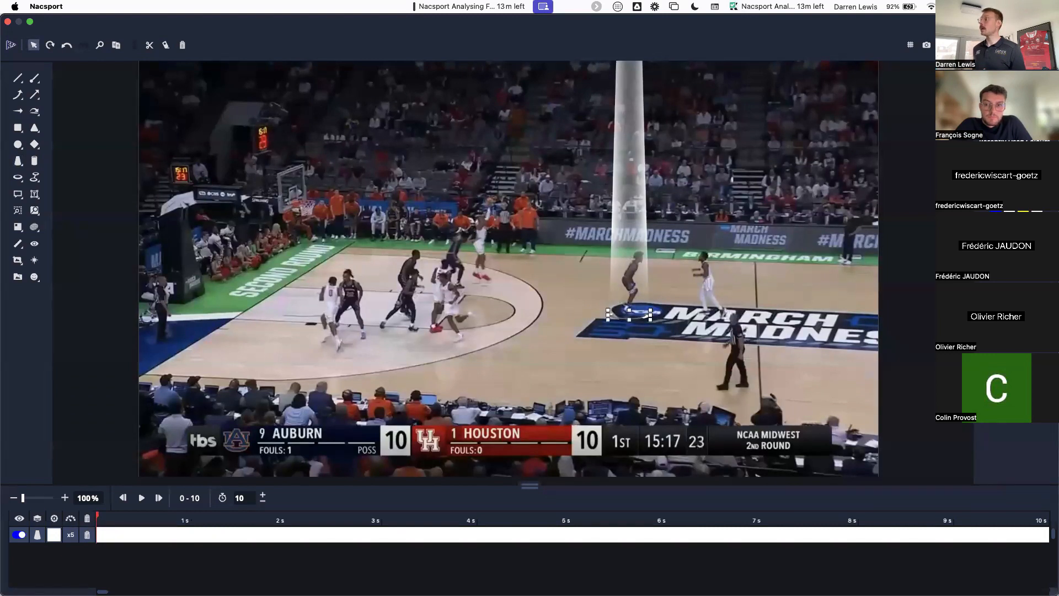
# Step: Draw a blue curved arrow from the white-shirted midcourt player toward the near sideline, and a vision cone from a player in the paint
pyautogui.click(34, 111)
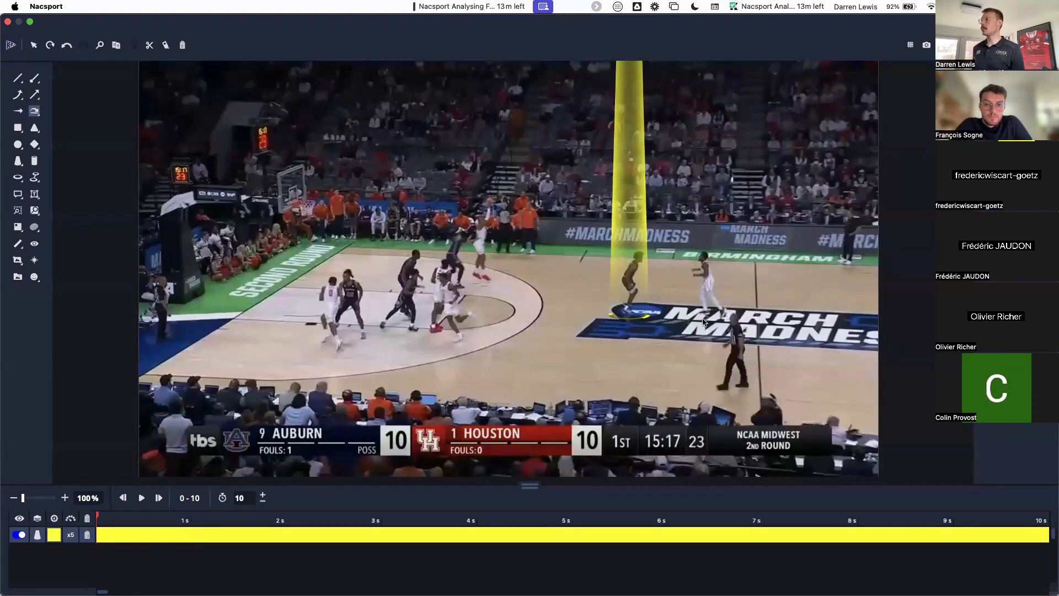
pyautogui.moveTo(626, 356); pyautogui.dragTo(565, 380)
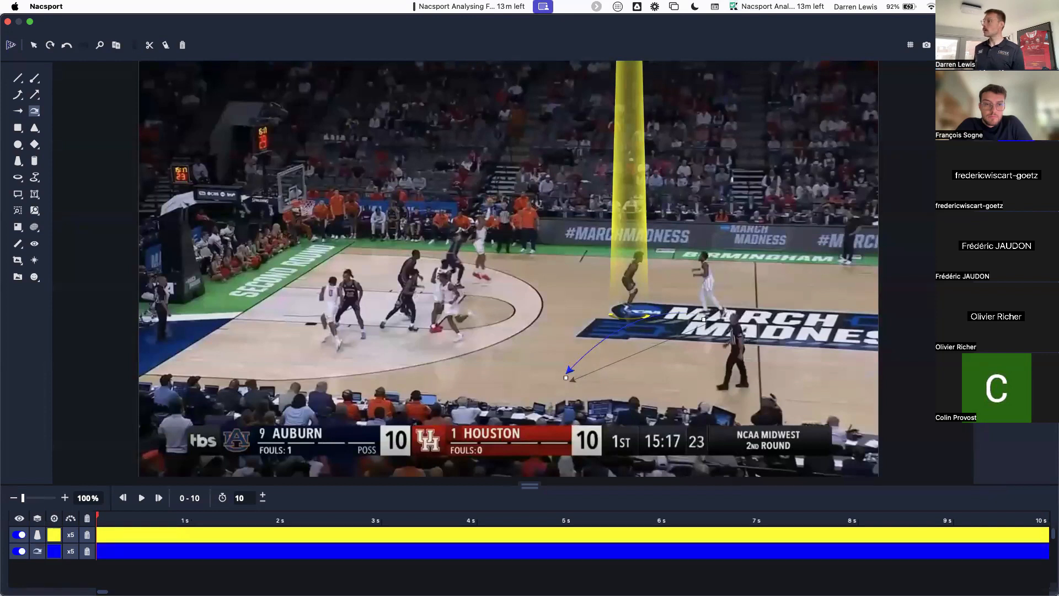
pyautogui.click(34, 243)
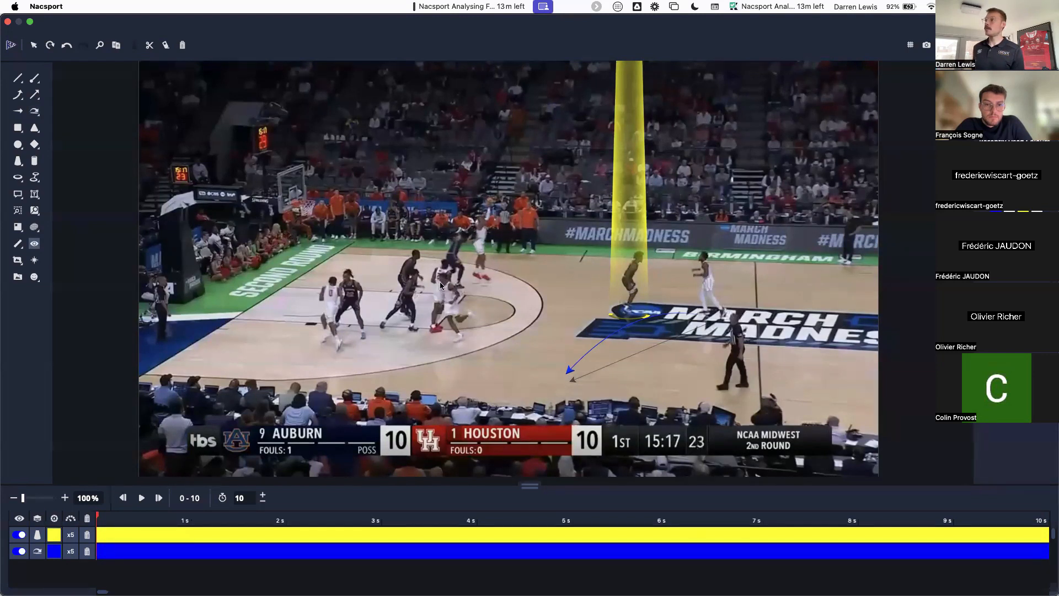
pyautogui.moveTo(441, 285); pyautogui.dragTo(402, 360)
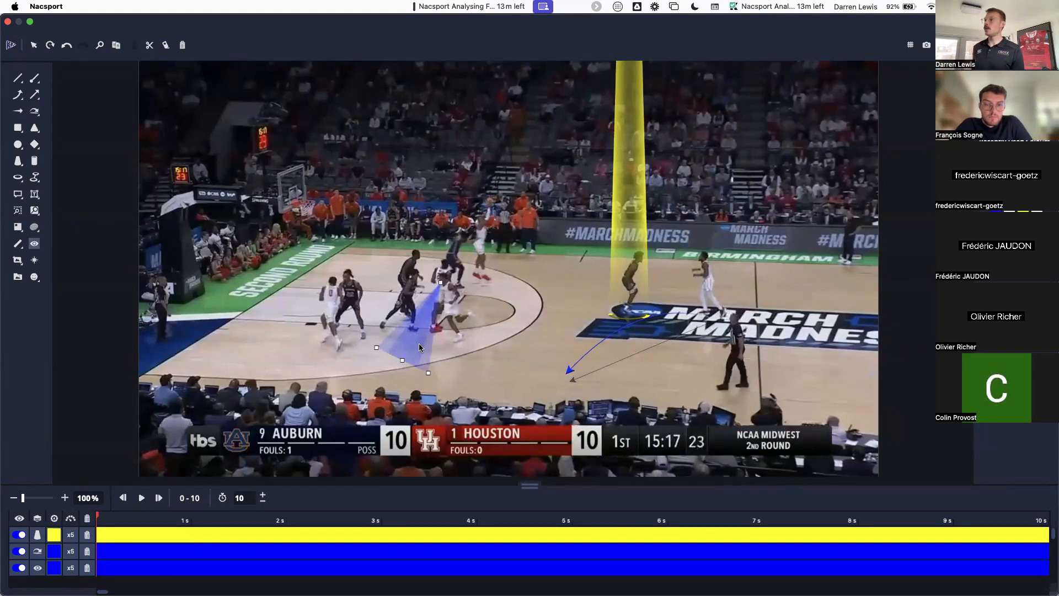
# Step: Recolour the vision cone green, then save the drawing to the clip and return to the presentation
pyautogui.press('Escape')
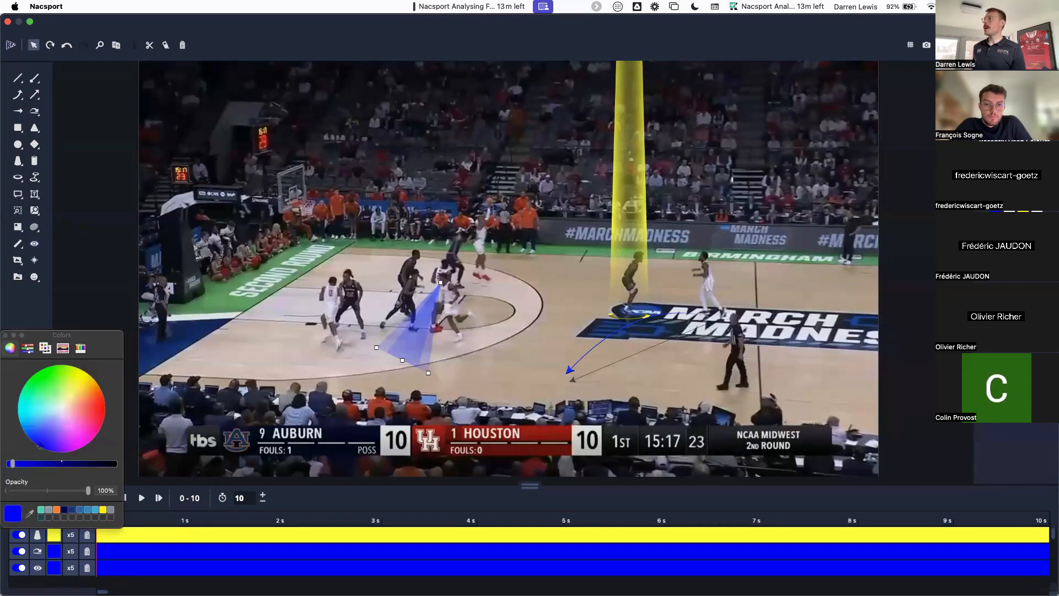
pyautogui.click(47, 381)
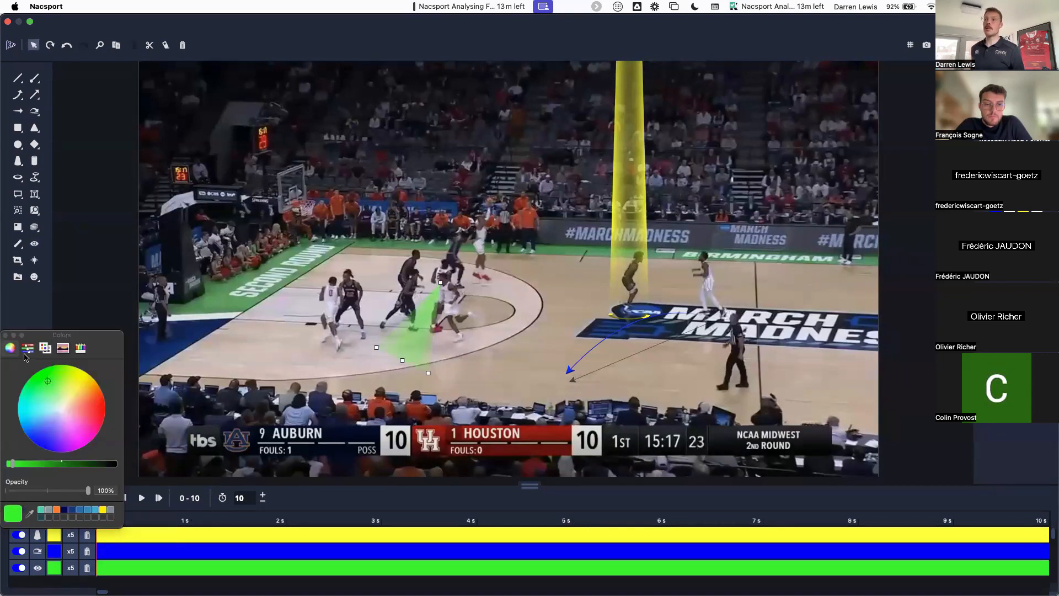
pyautogui.click(4, 339)
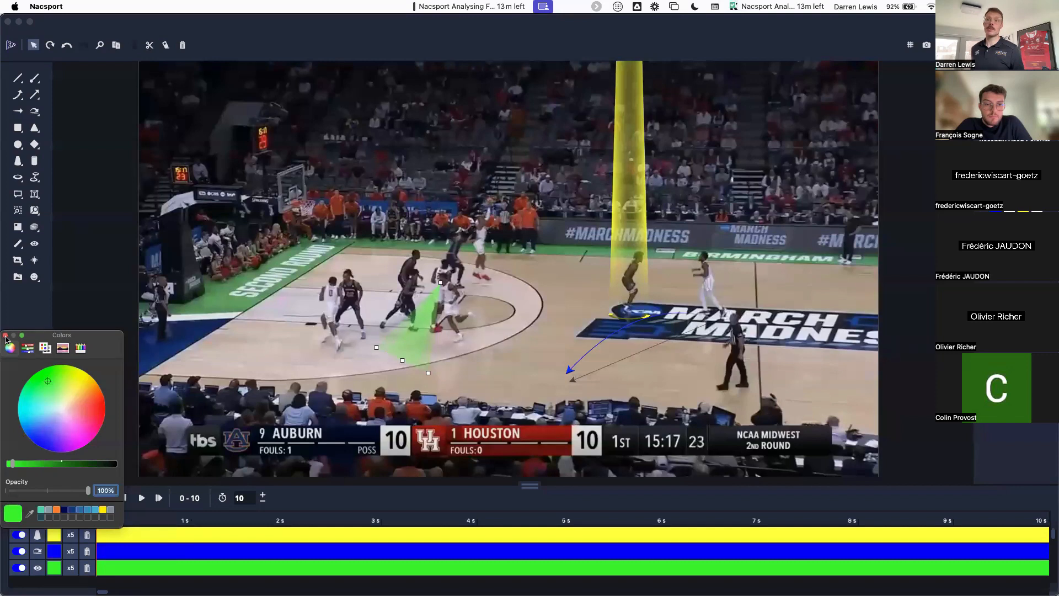
pyautogui.click(5, 335)
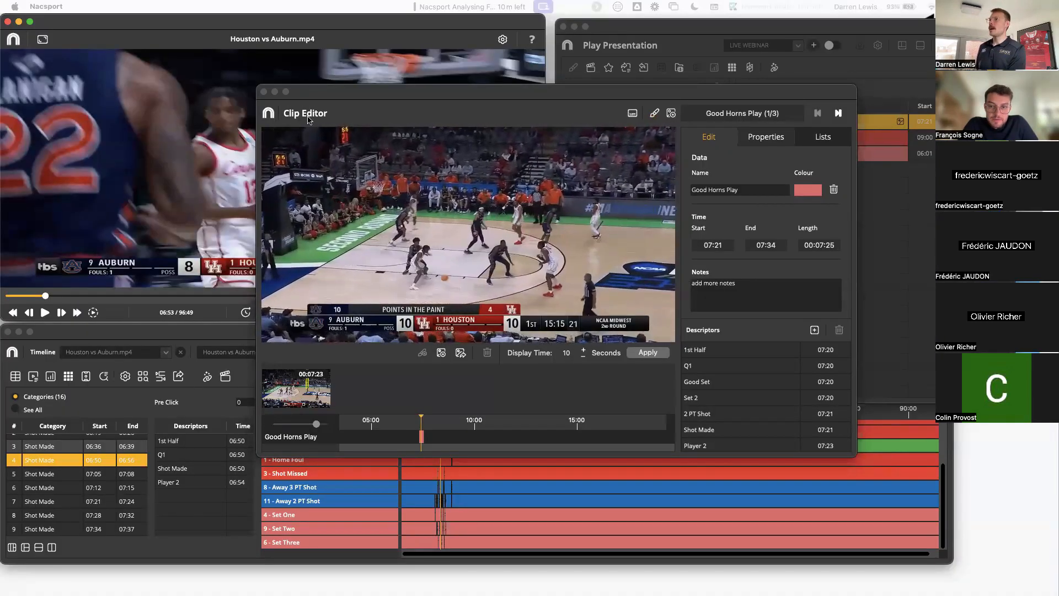
pyautogui.click(264, 92)
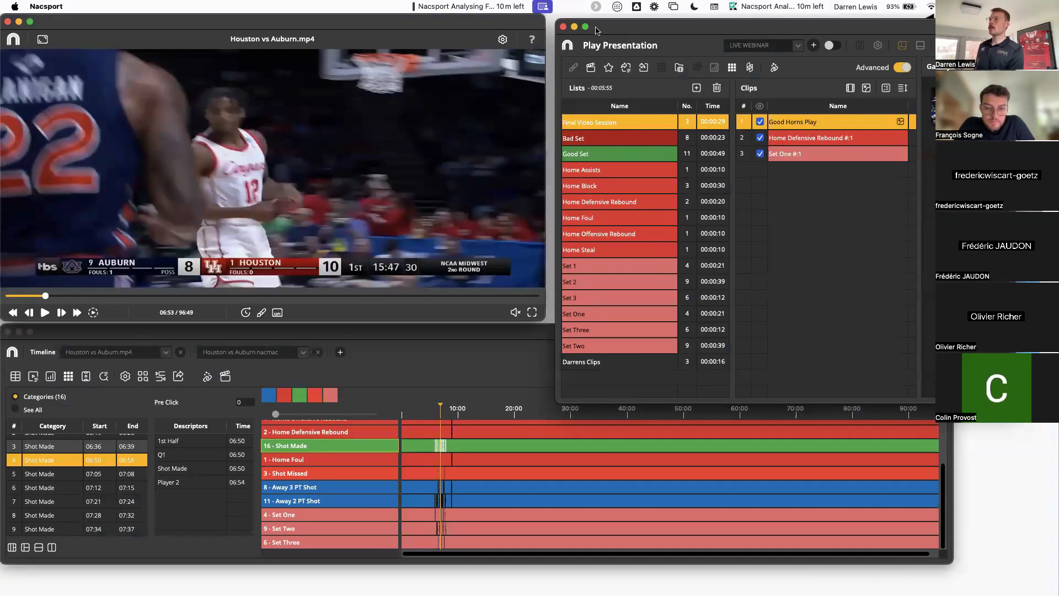
# Step: Show the Bad Set list, switch on presentation playback, and play the clips Set Three #:3 and Set One #:4
pyautogui.moveTo(595, 31); pyautogui.dragTo(579, 34)
pyautogui.click(599, 143)
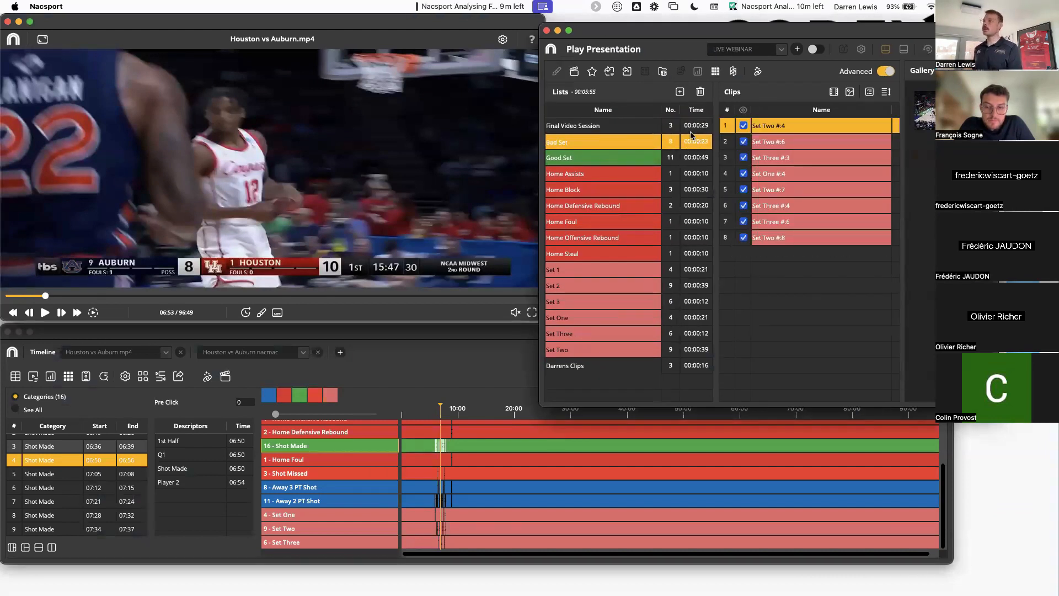
pyautogui.click(813, 49)
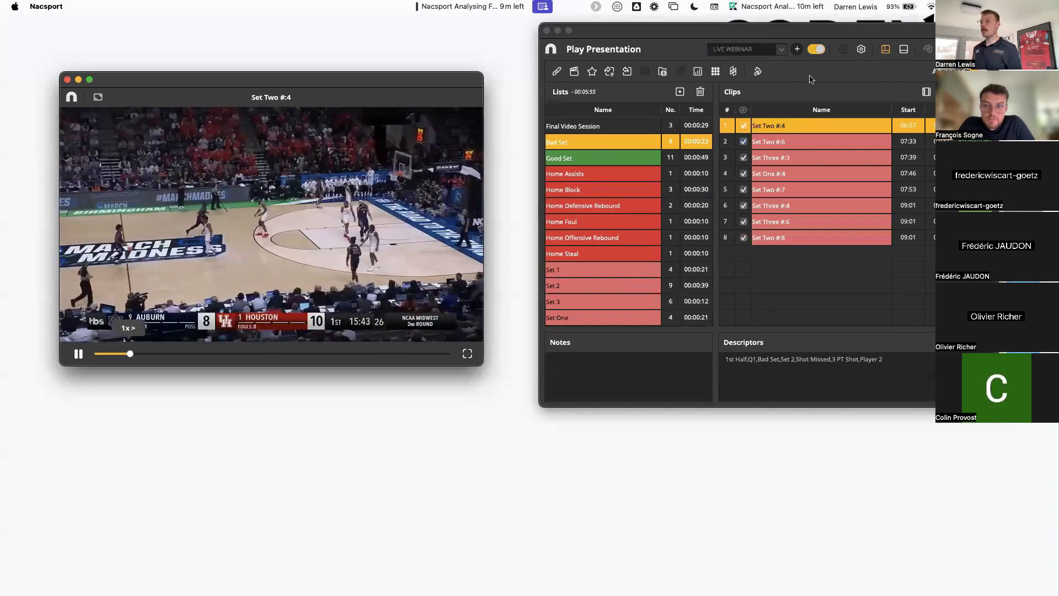
pyautogui.click(799, 152)
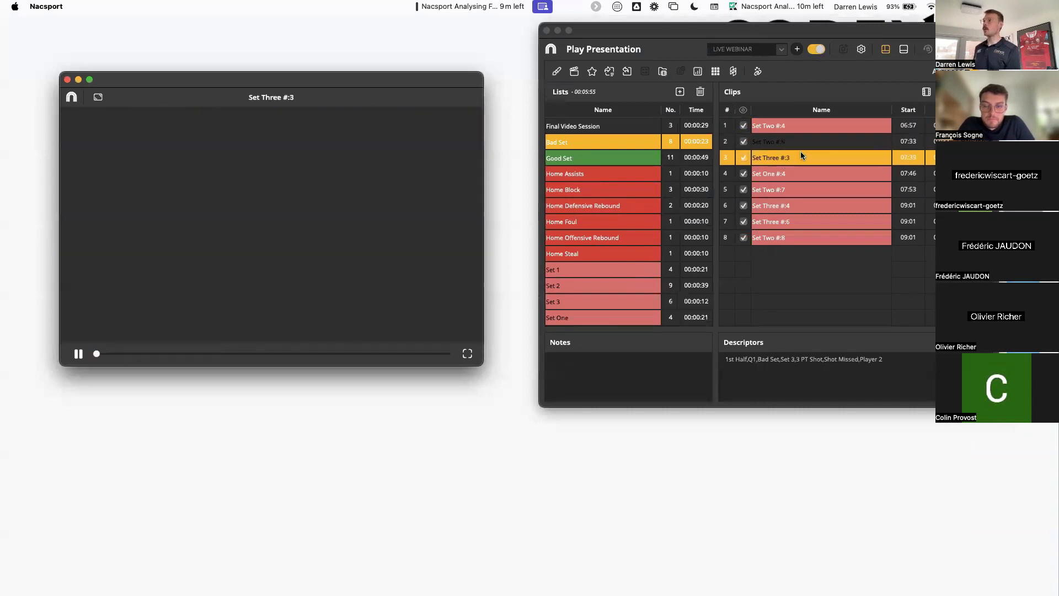
pyautogui.click(818, 168)
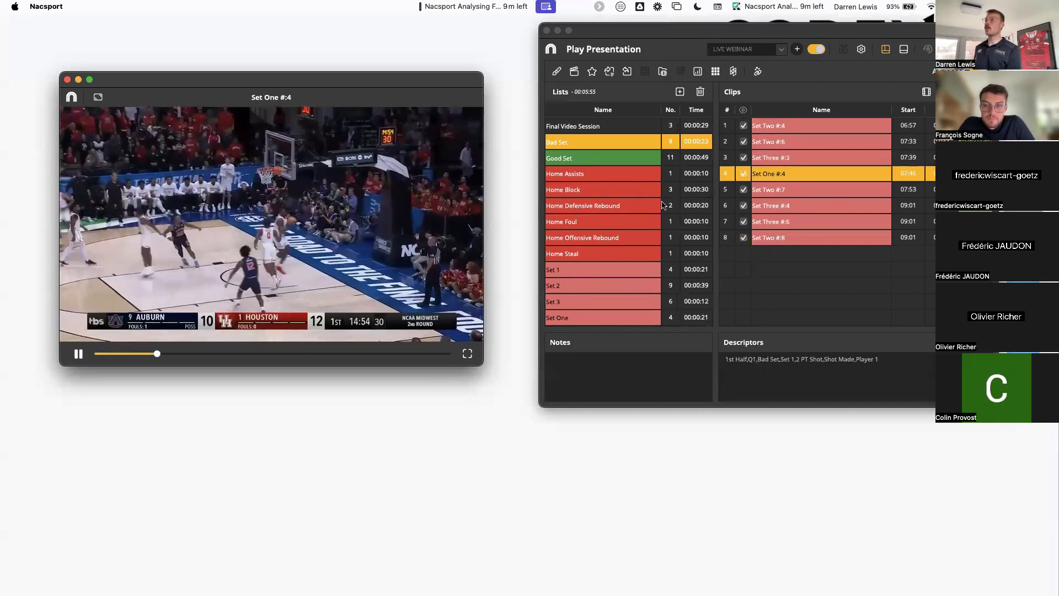
# Step: Play Set Two #:1 and Set Two #:2 from the Good Set list, and switch presentation playback off
pyautogui.click(594, 160)
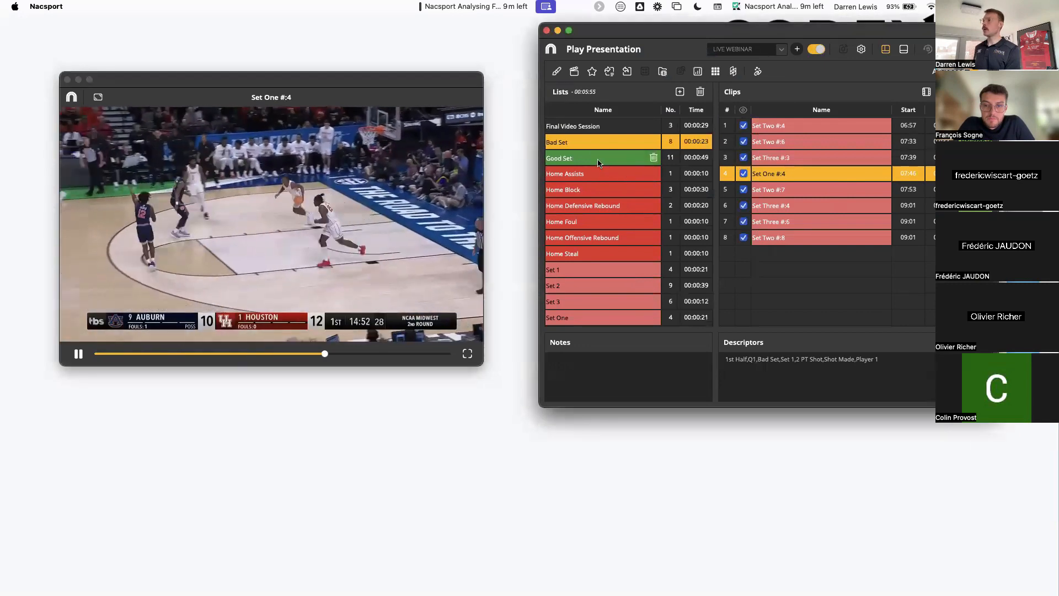
pyautogui.click(594, 161)
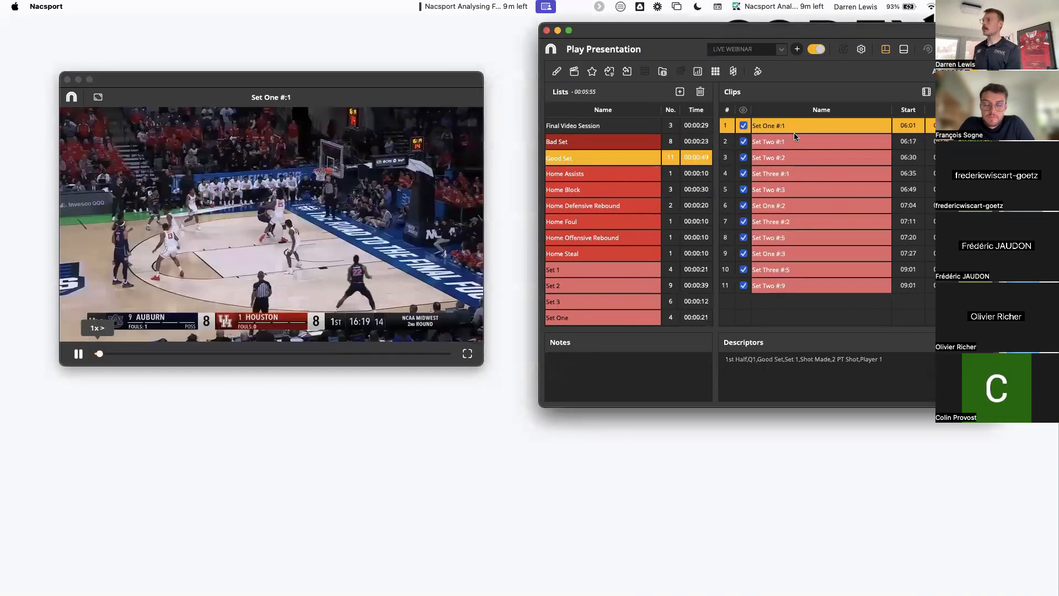
pyautogui.click(805, 136)
pyautogui.click(770, 158)
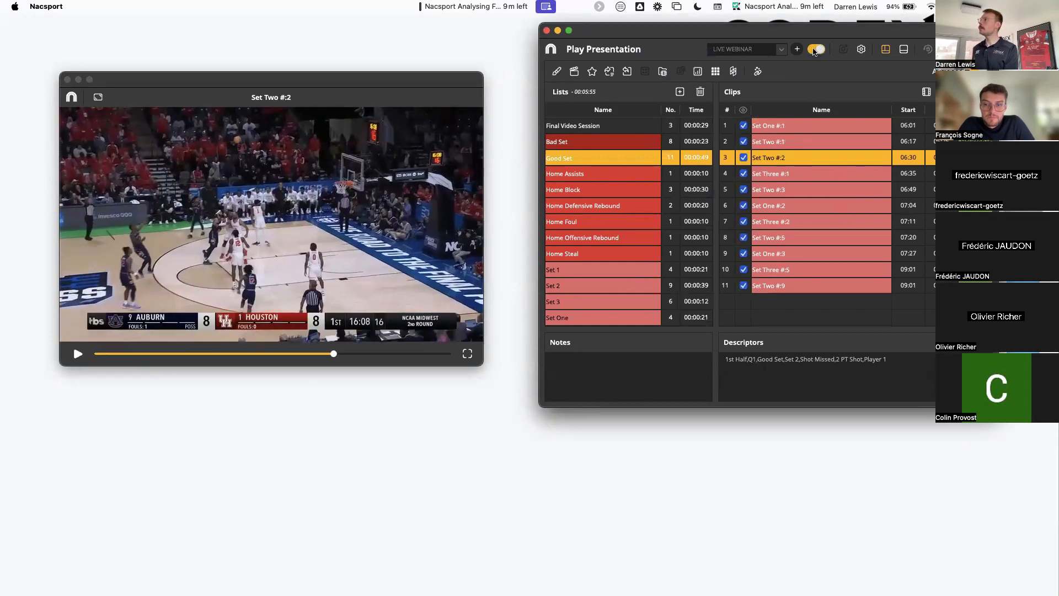
pyautogui.click(815, 50)
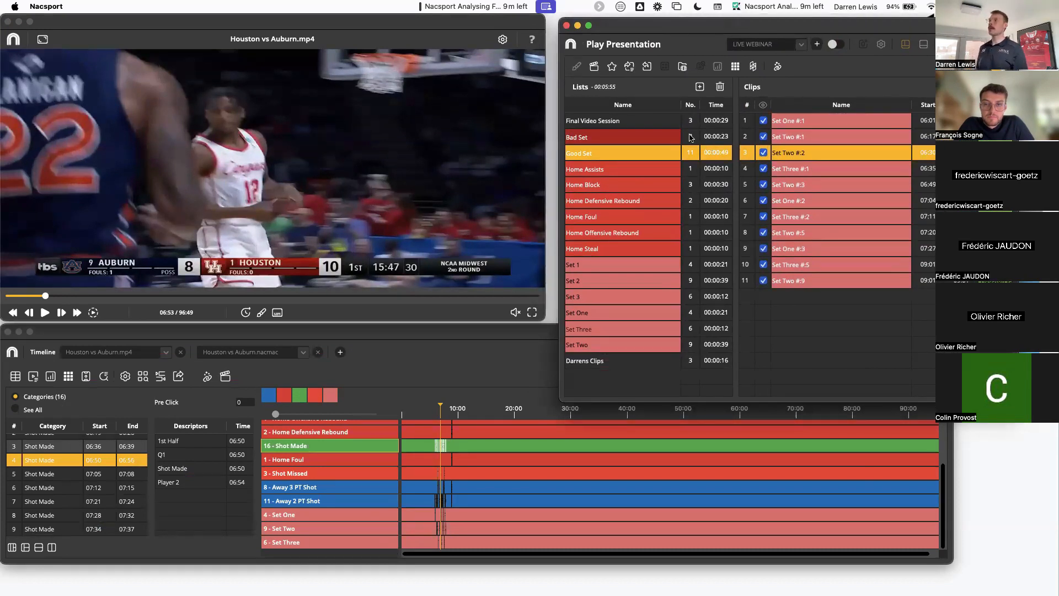
pyautogui.moveTo(668, 29); pyautogui.dragTo(662, 27)
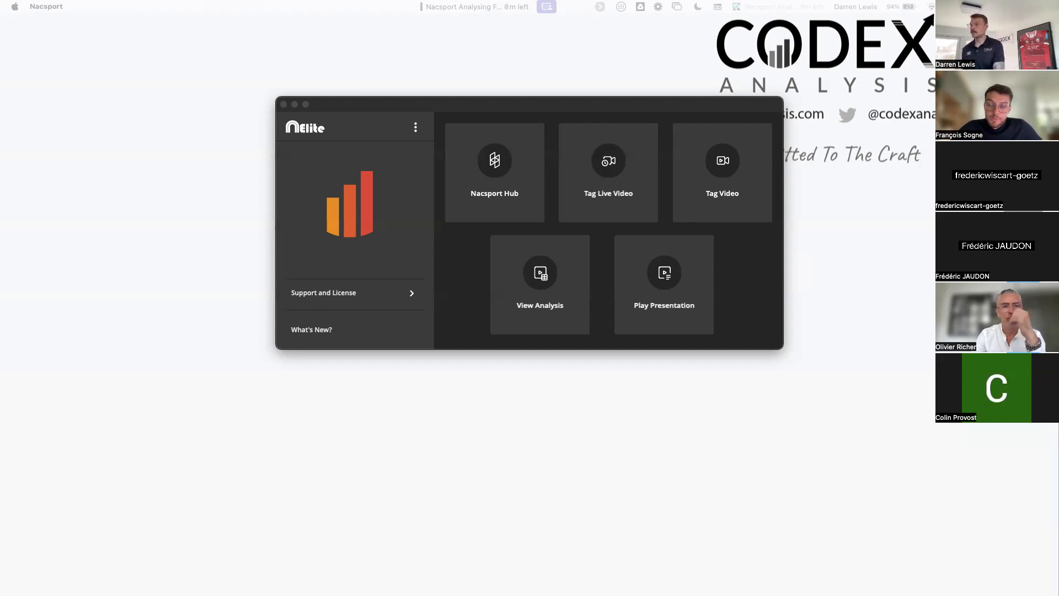
# Step: Open the Victoria Vikes.nacmac analysis from the Basketball database folder
pyautogui.click(541, 268)
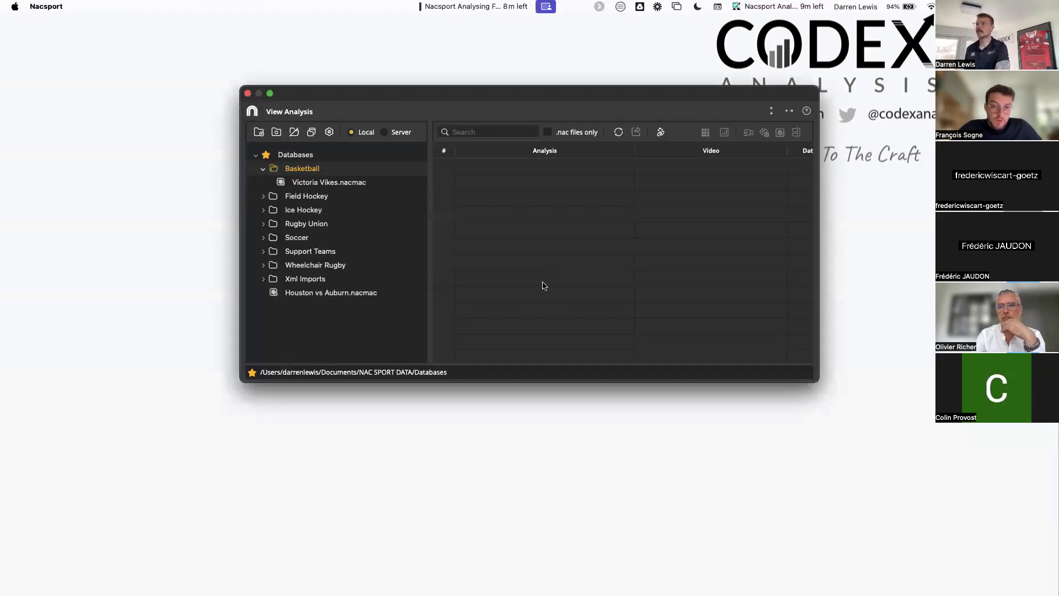
pyautogui.click(419, 183)
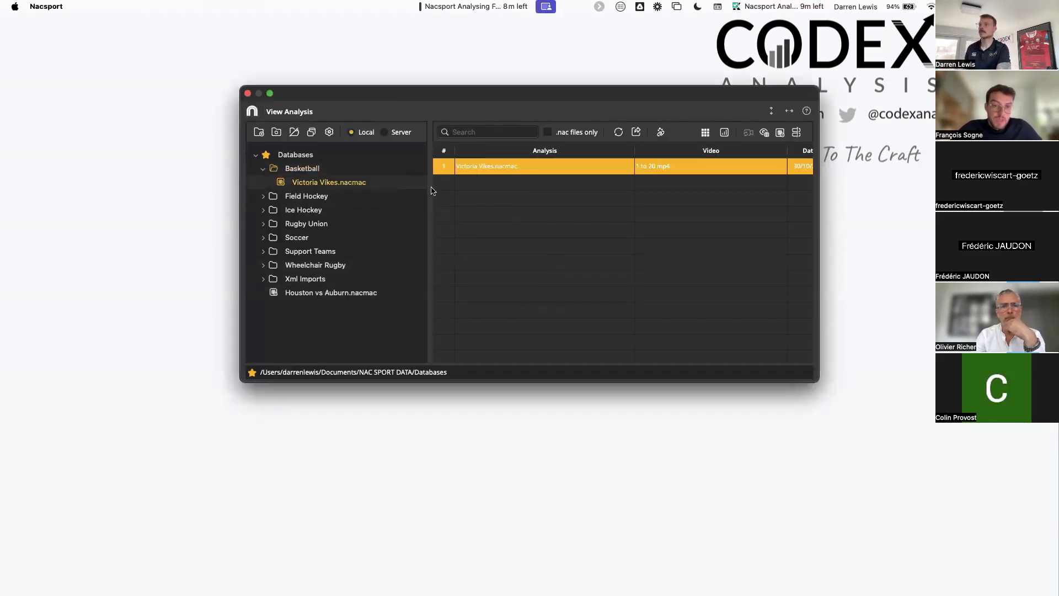
pyautogui.doubleClick(508, 170)
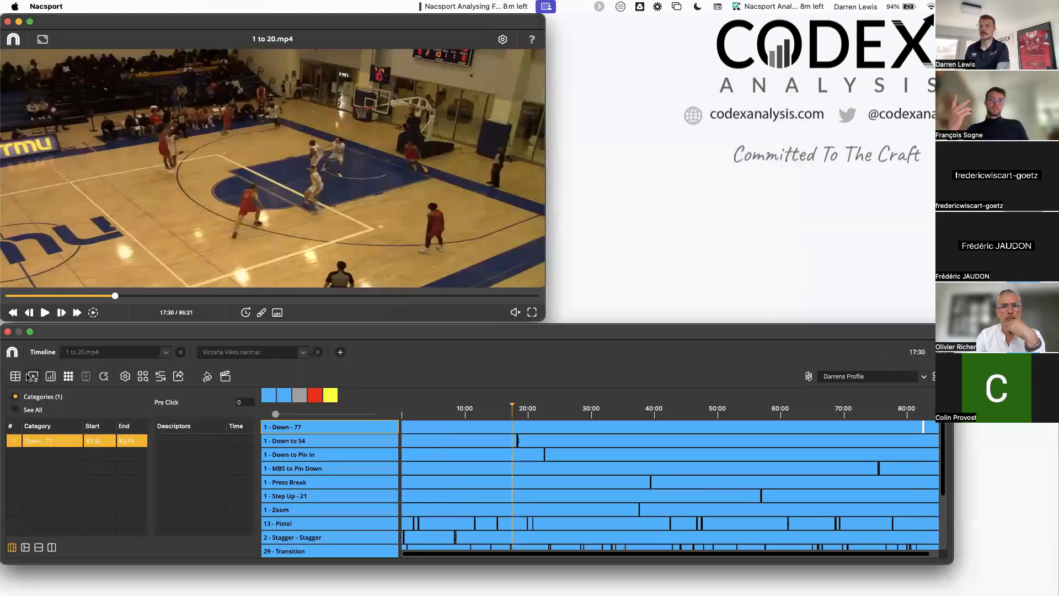
# Step: Create a presentation in the Pres folder under the suggested file name and add the Down - 77 clip to its list
pyautogui.click(29, 377)
pyautogui.click(50, 379)
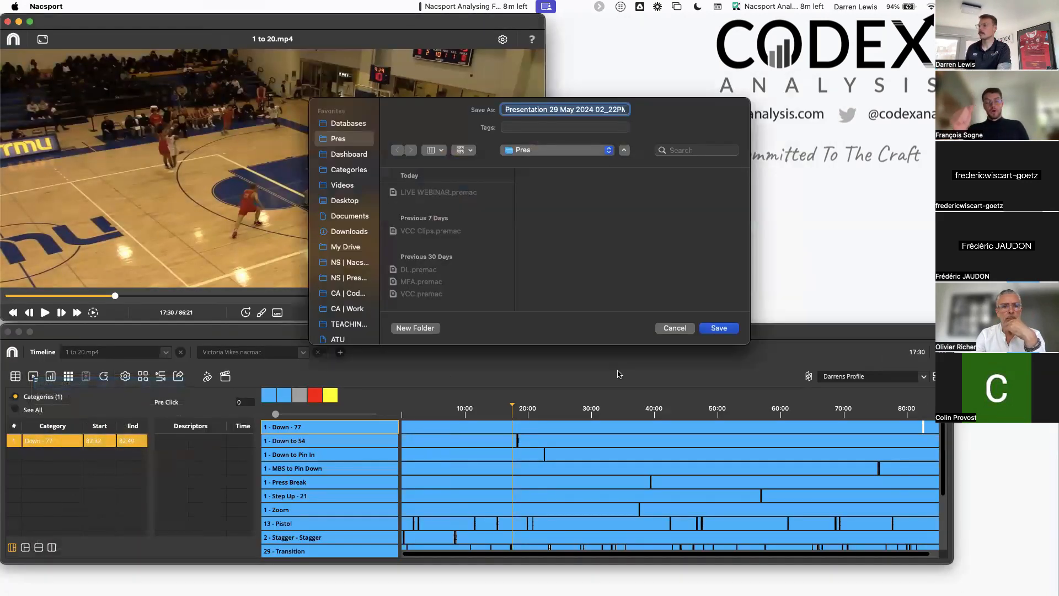
pyautogui.press('Return')
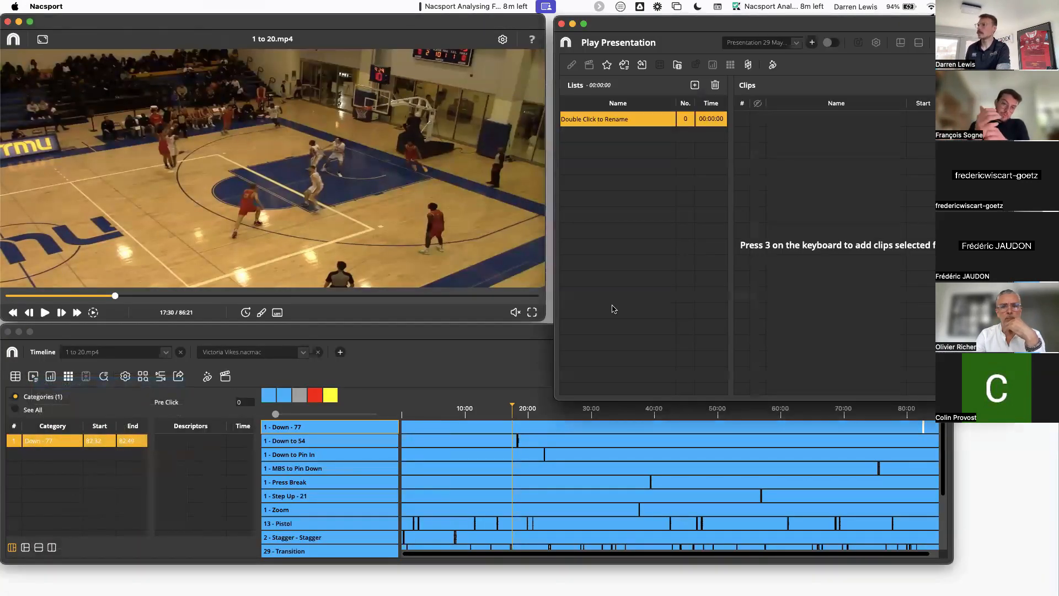
pyautogui.click(323, 428)
pyautogui.press('3')
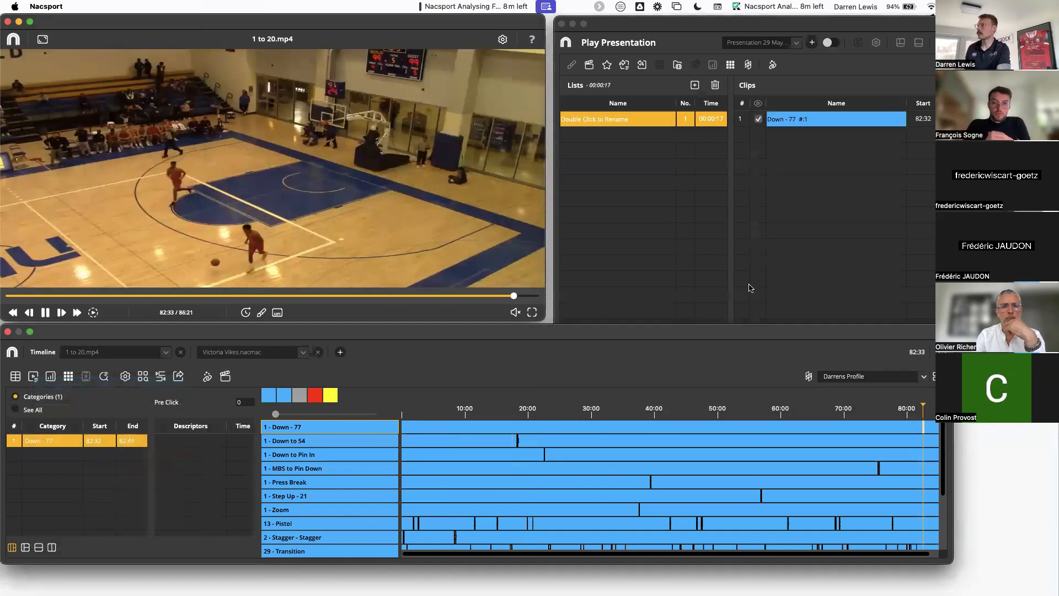
# Step: Open the Down - 77 clip for drawing, add a green spotlight at the feet of the white-shirted player nearest the corner, and preview its animation
pyautogui.doubleClick(833, 120)
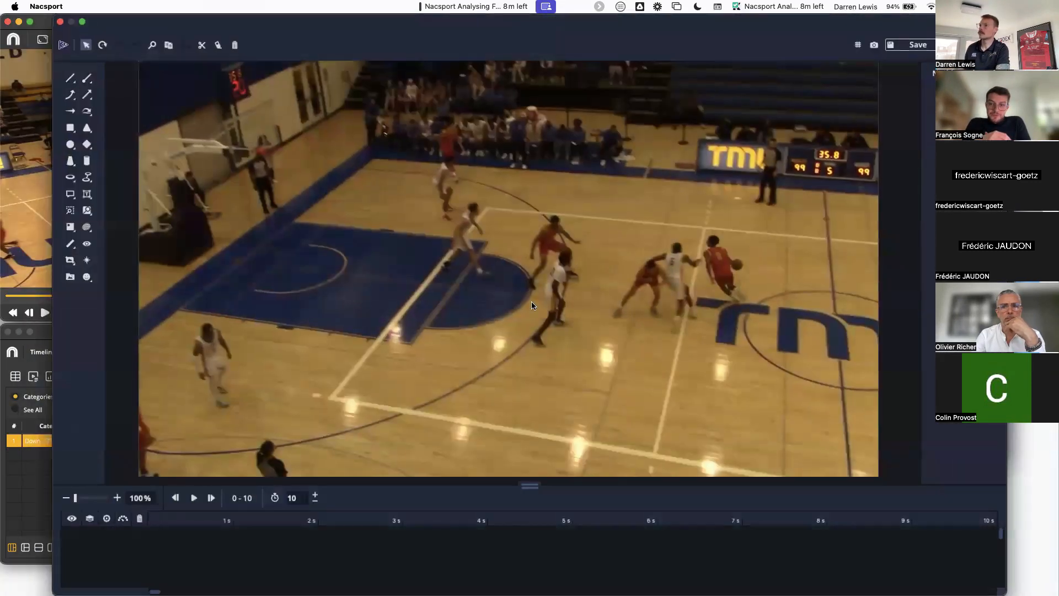
pyautogui.click(72, 162)
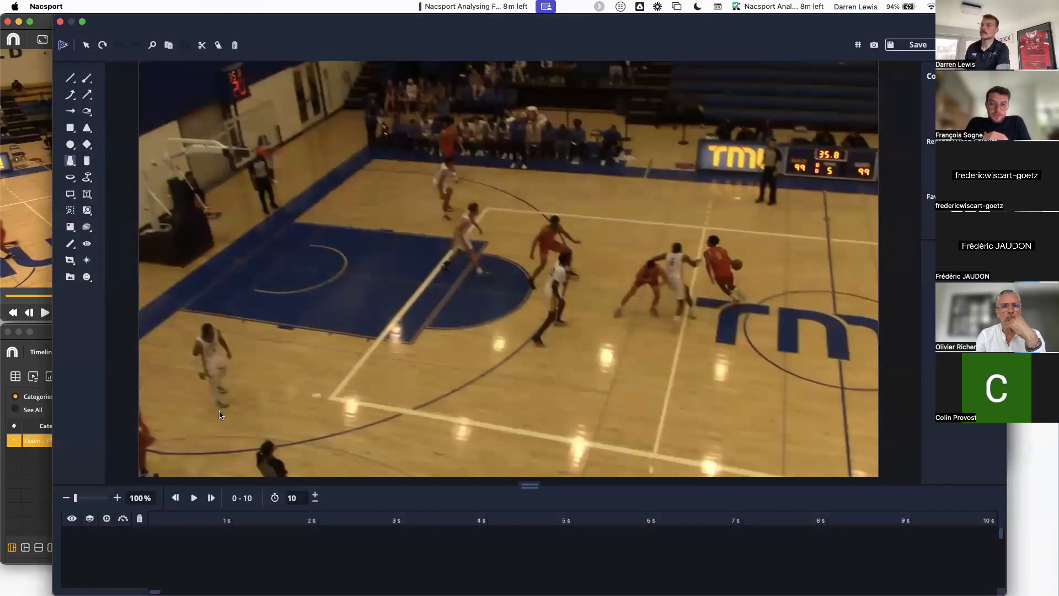
pyautogui.click(219, 410)
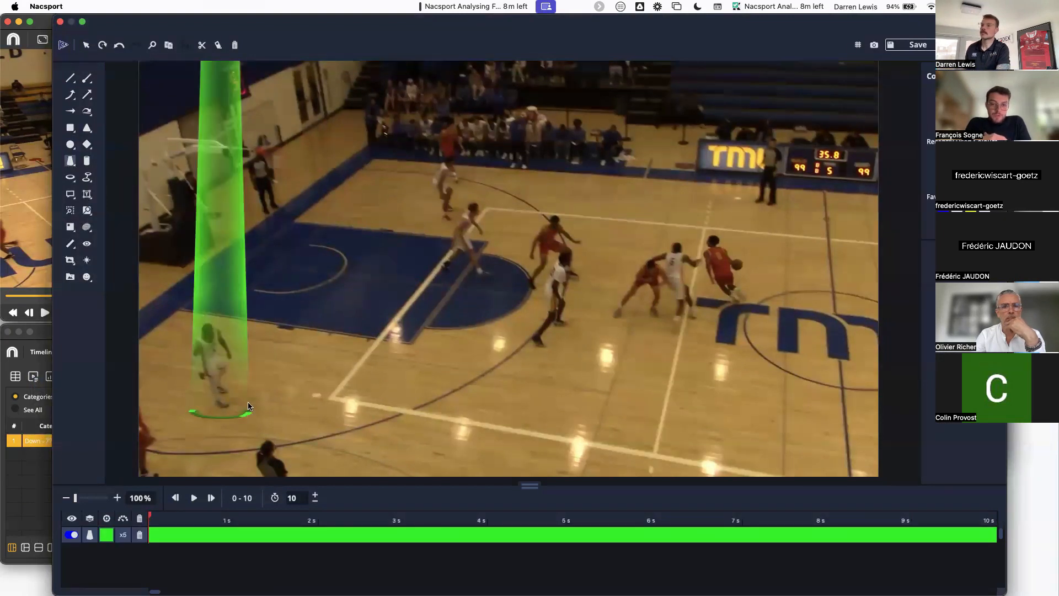
pyautogui.click(194, 498)
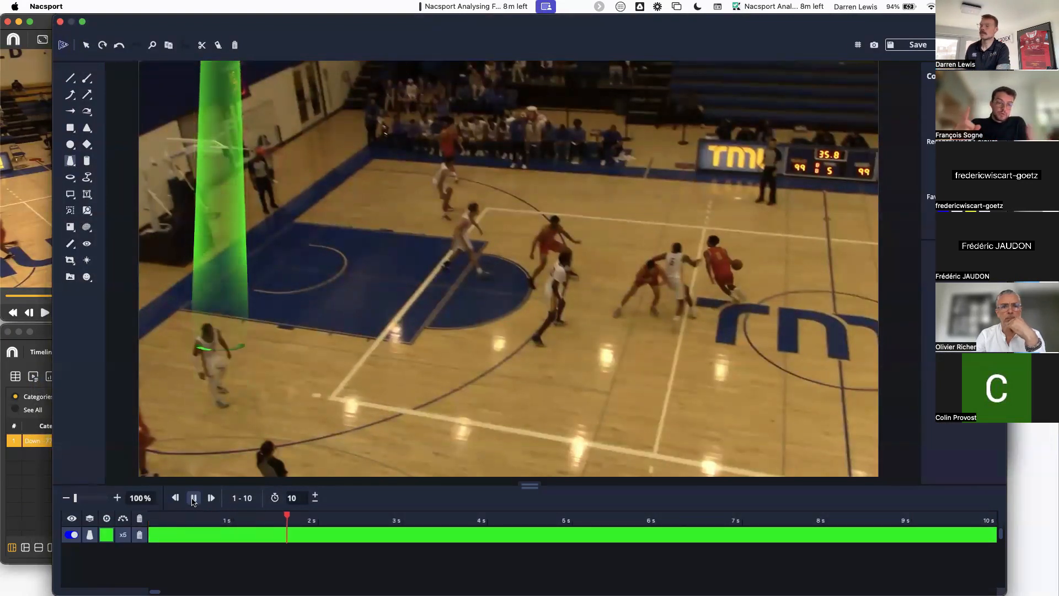
pyautogui.click(193, 498)
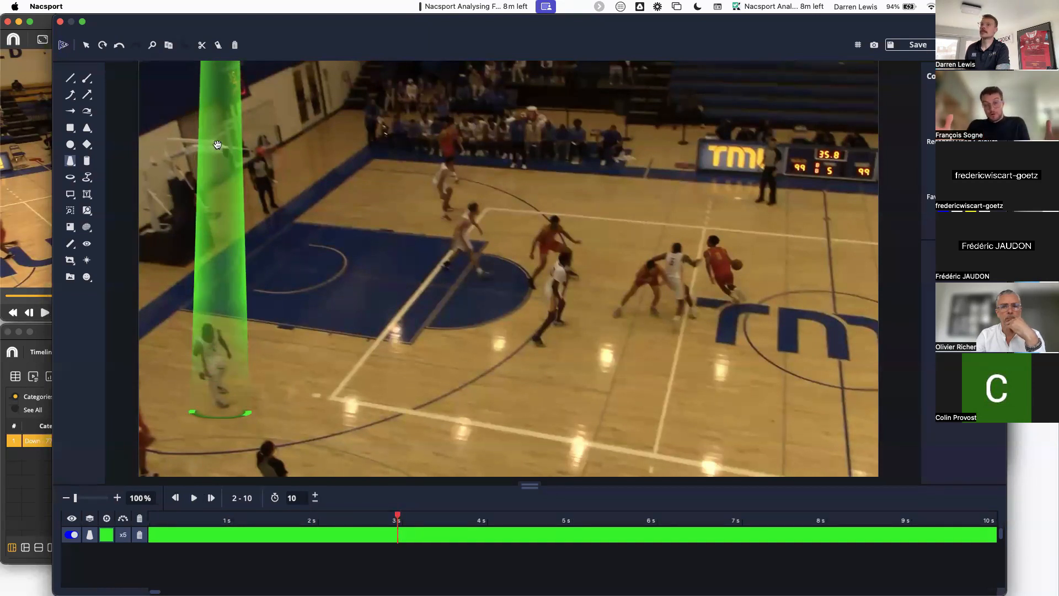
# Step: Draw a curved arrow from the central white-shirted player toward the near sideline, and a vision cone beside the player near the far sideline
pyautogui.click(87, 111)
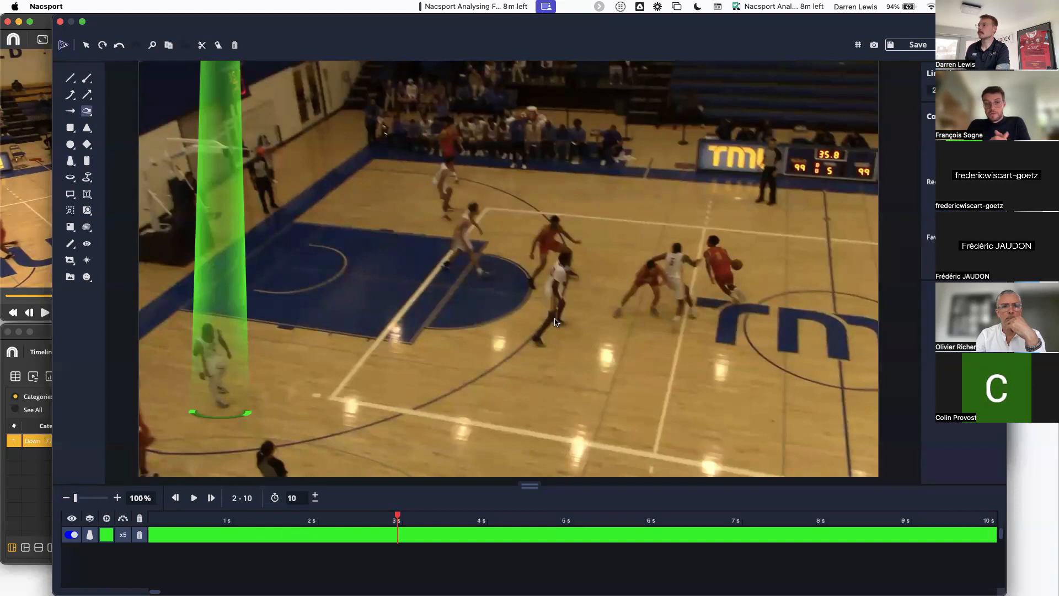
pyautogui.moveTo(559, 334); pyautogui.dragTo(682, 420)
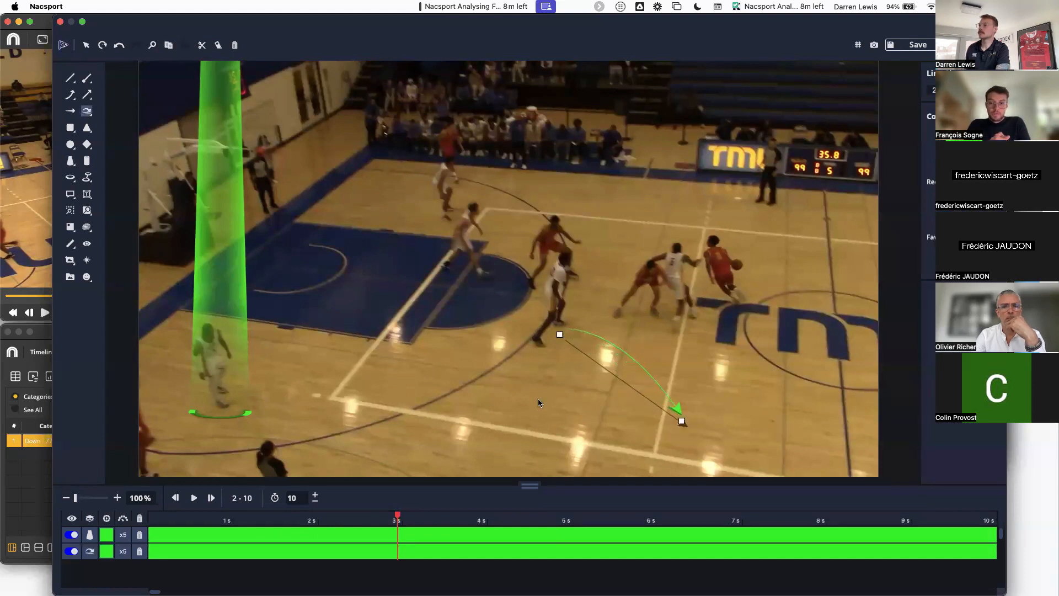
pyautogui.click(86, 246)
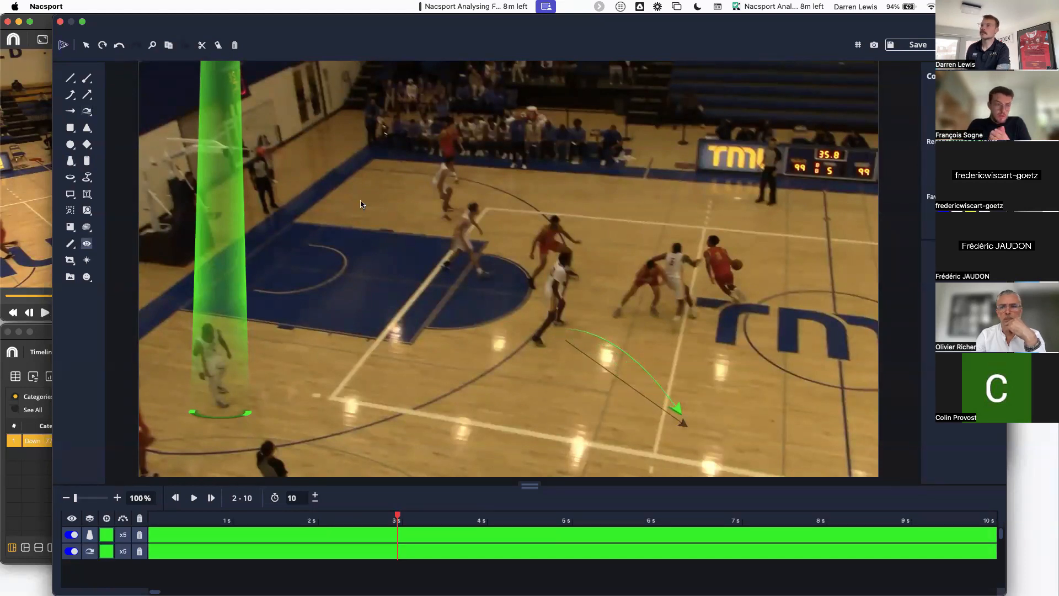
pyautogui.moveTo(456, 170); pyautogui.dragTo(536, 169)
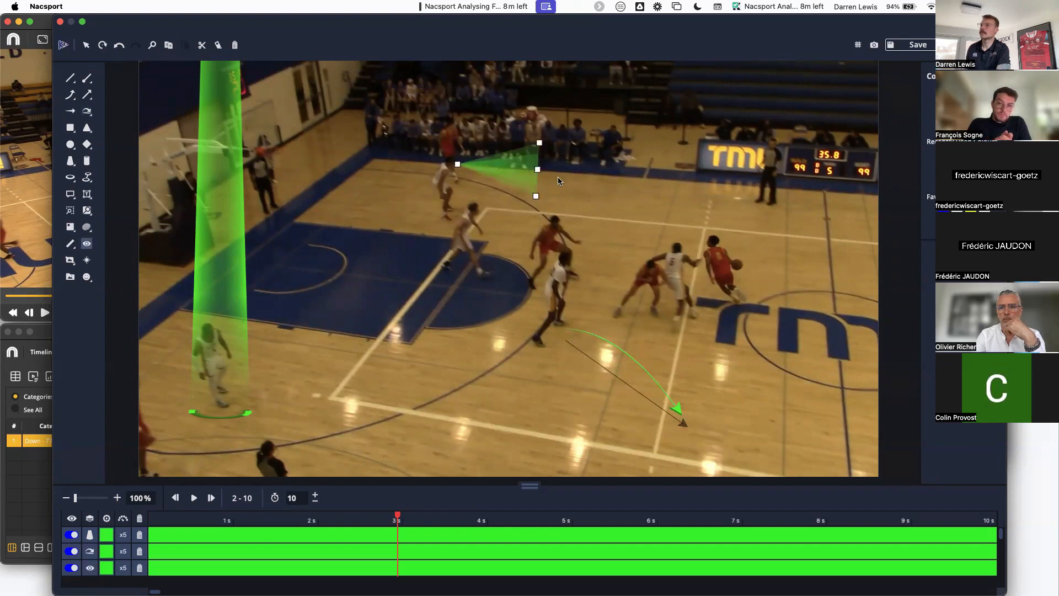
# Step: Recolour the vision cone yellow and the curved arrow blue, and save the drawing to the clip
pyautogui.click(517, 169)
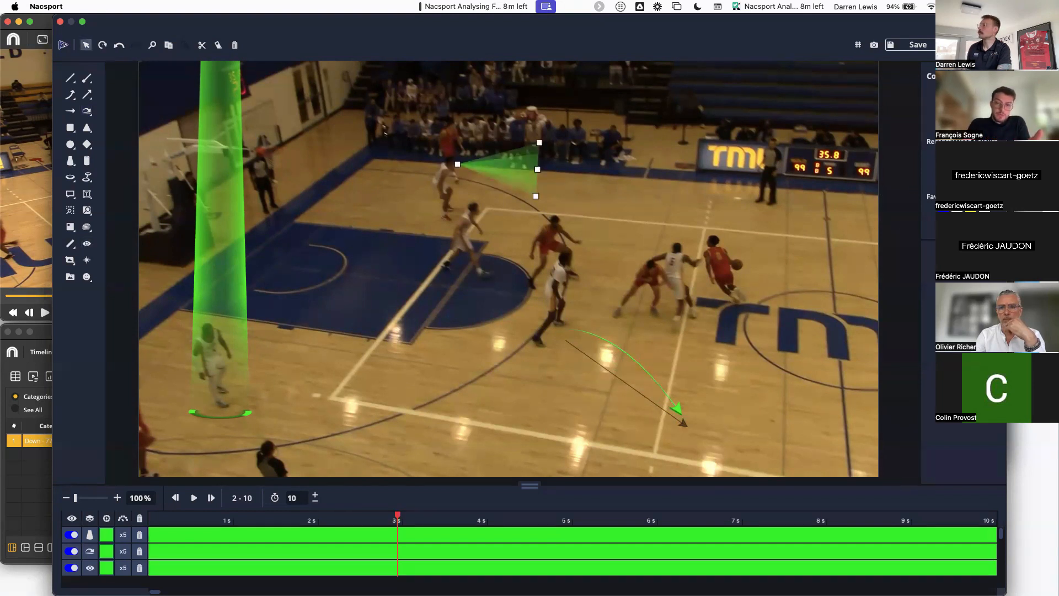
pyautogui.click(971, 210)
pyautogui.click(649, 377)
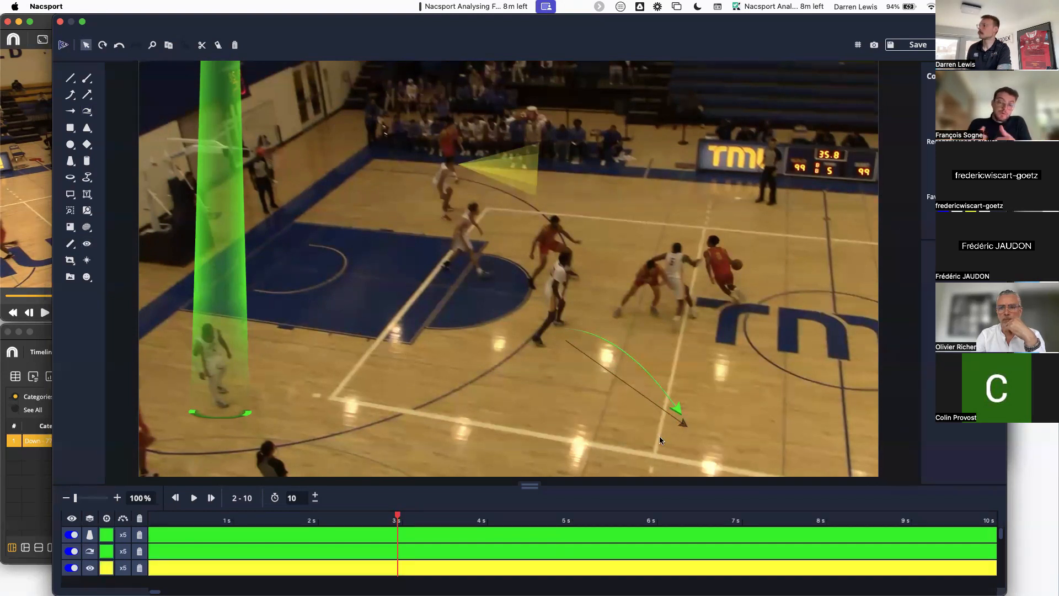
pyautogui.click(679, 420)
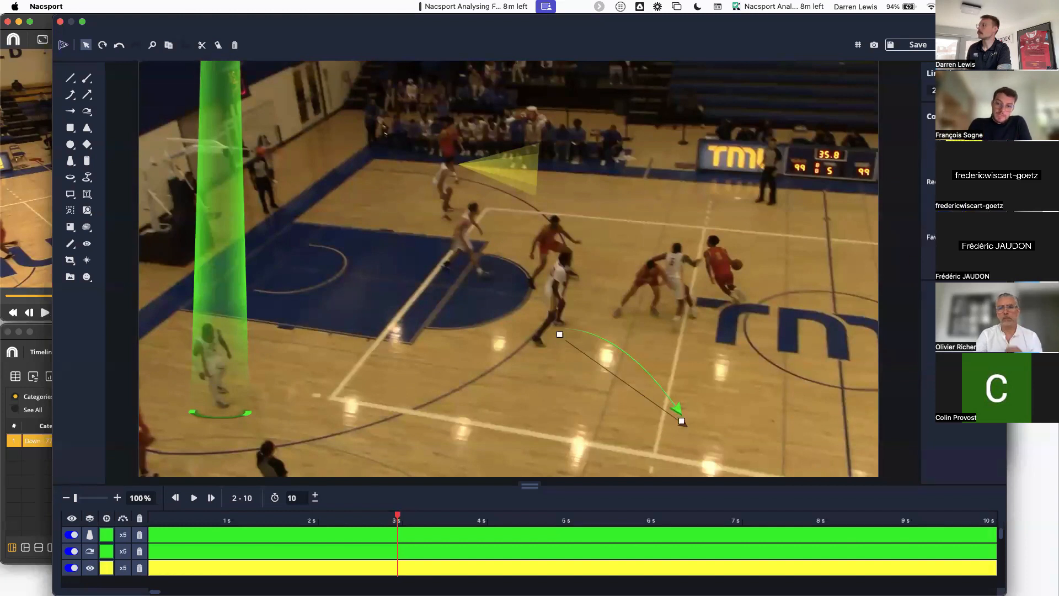
pyautogui.click(909, 45)
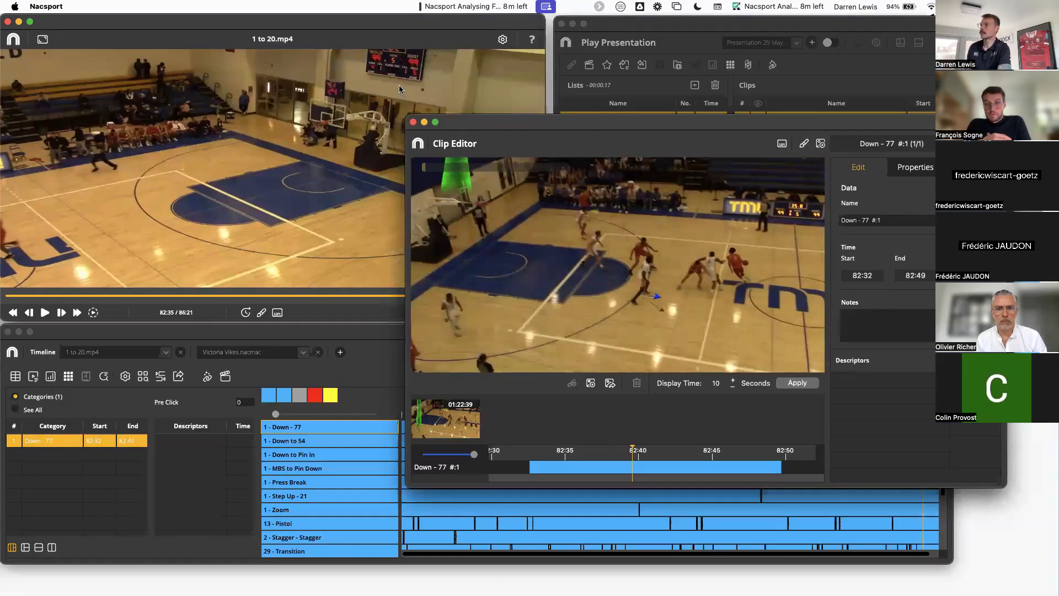
pyautogui.click(413, 122)
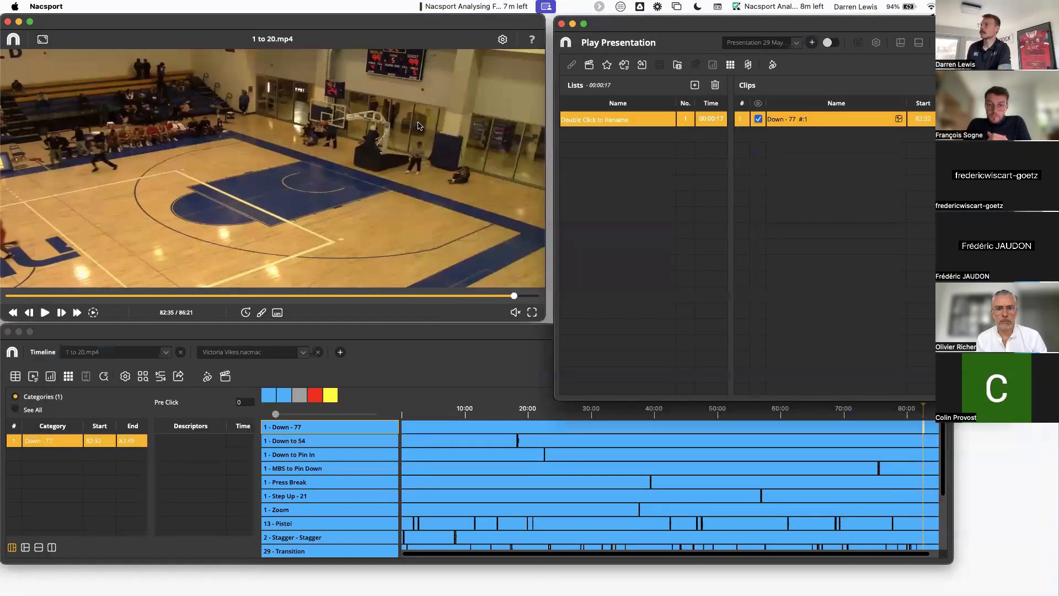
# Step: Play the annotated Down - 77 clip in presentation mode, and close the presentation and the timeline
pyautogui.click(830, 42)
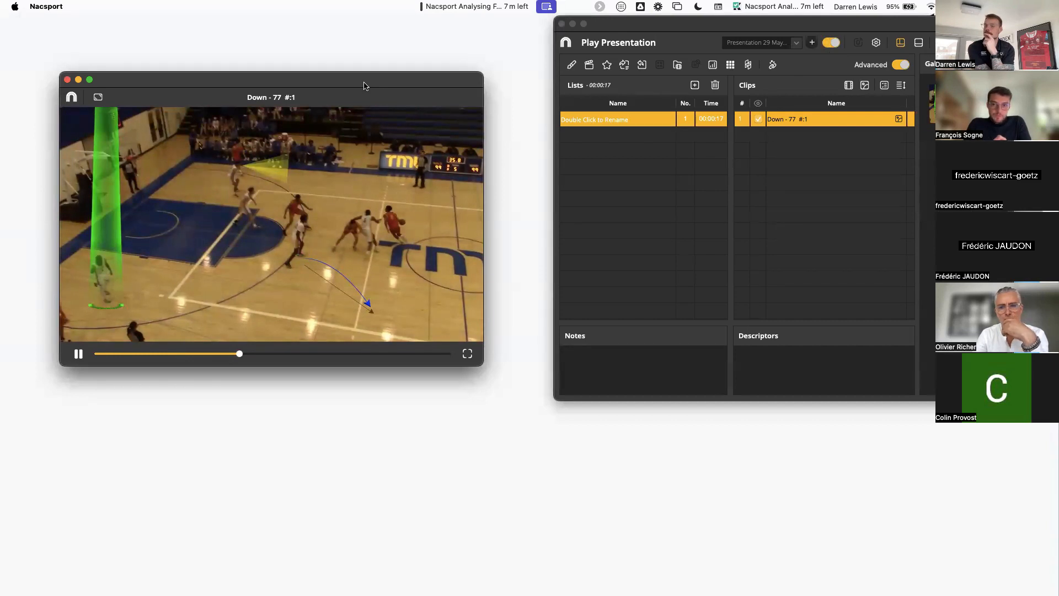
pyautogui.press('space')
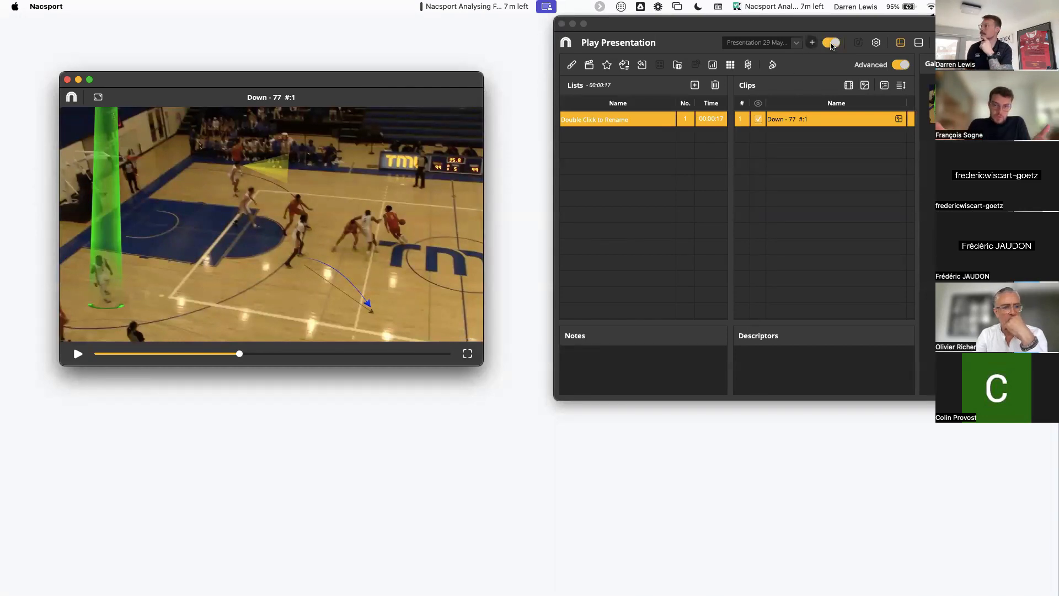
pyautogui.click(831, 43)
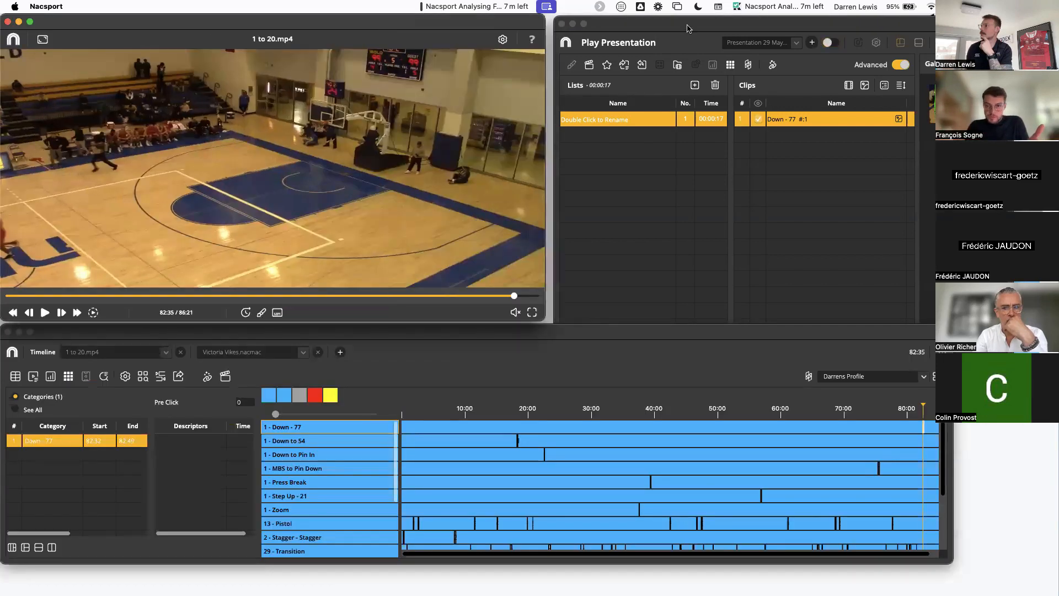
pyautogui.click(562, 23)
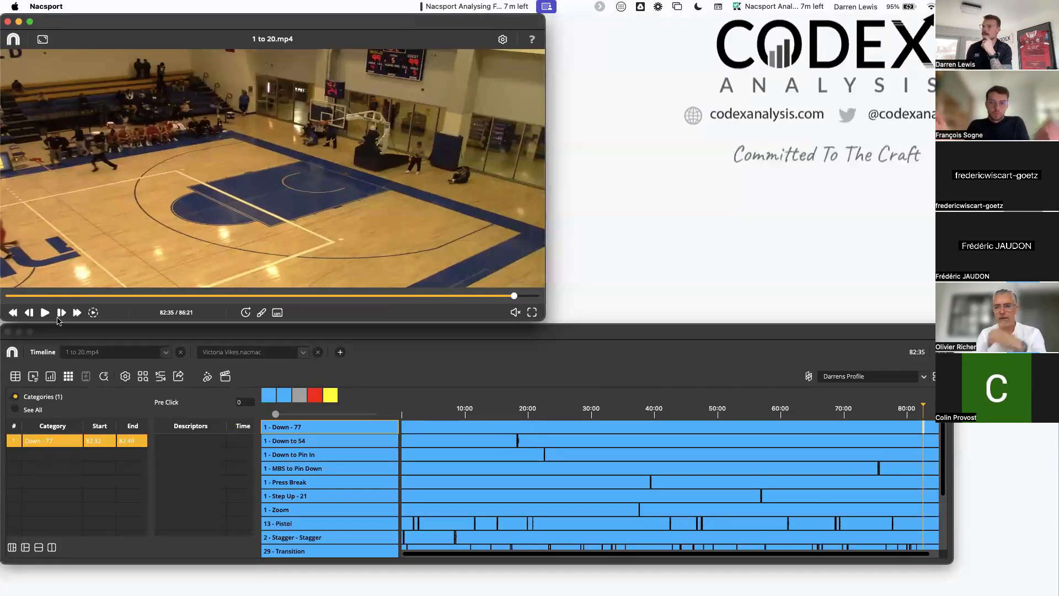
pyautogui.click(7, 332)
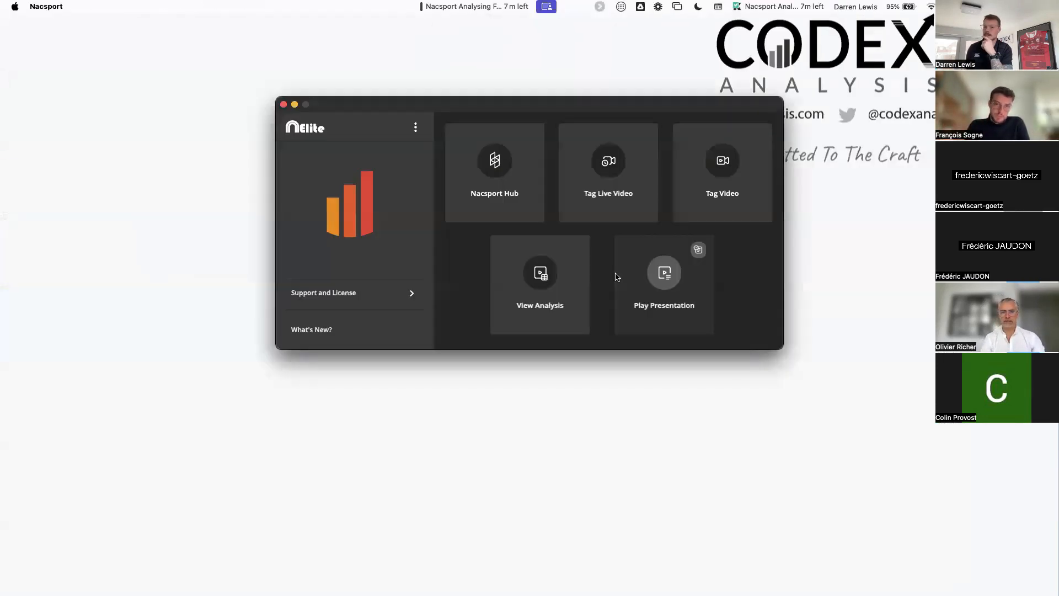
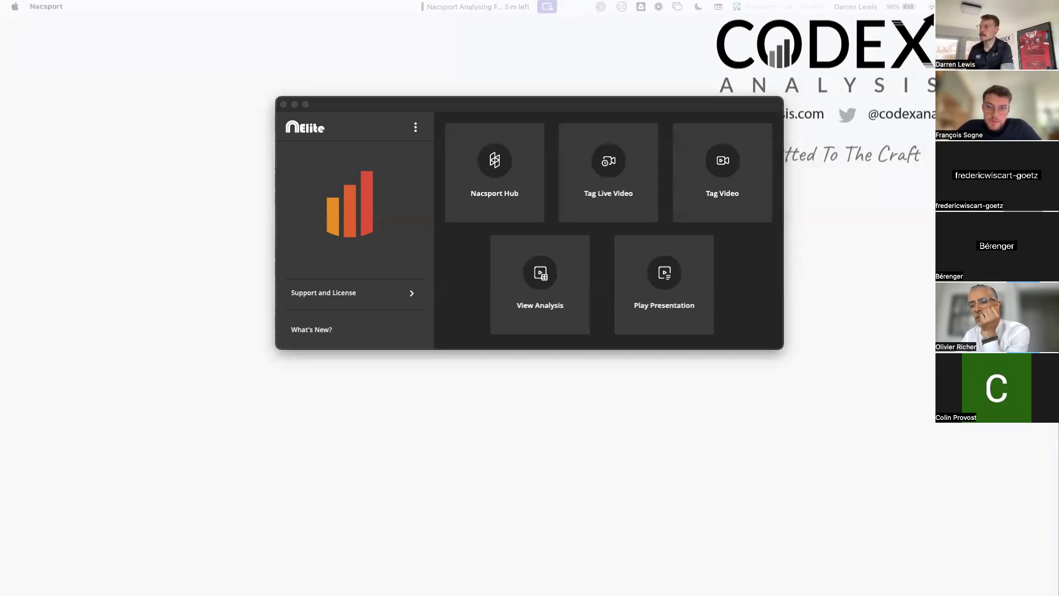
# Step: Open the Houston vs Auburn.nacmac analysis from the Databases folder
pyautogui.click(541, 273)
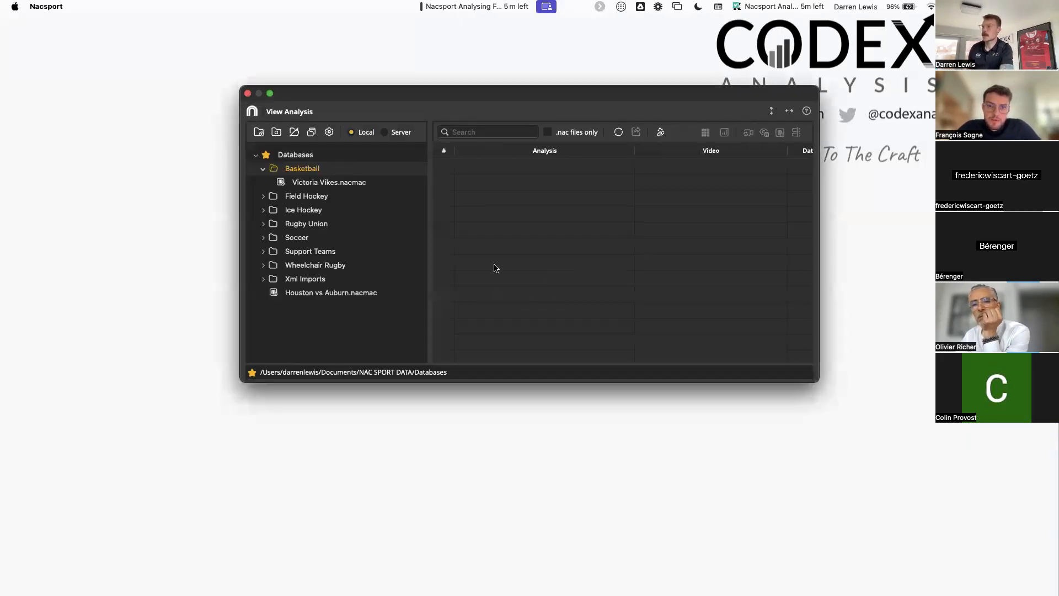
pyautogui.click(320, 292)
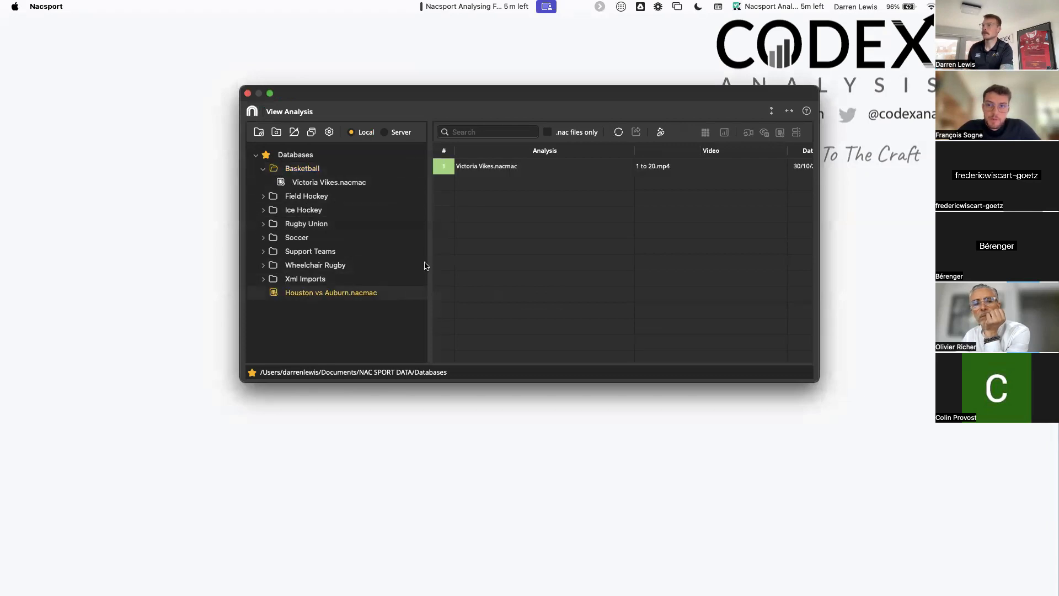
pyautogui.click(538, 167)
pyautogui.click(294, 155)
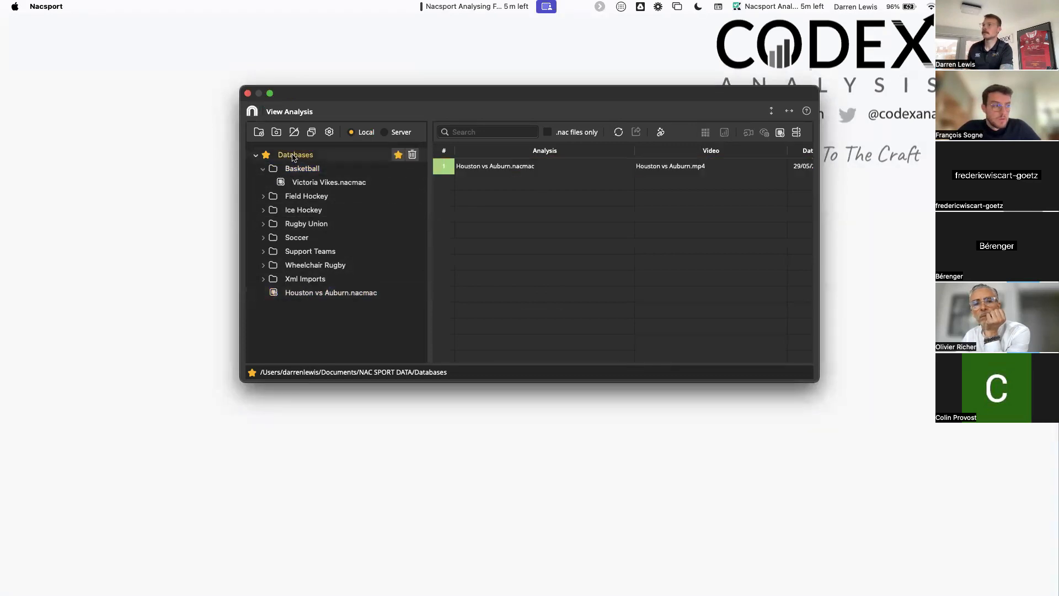
pyautogui.doubleClick(528, 167)
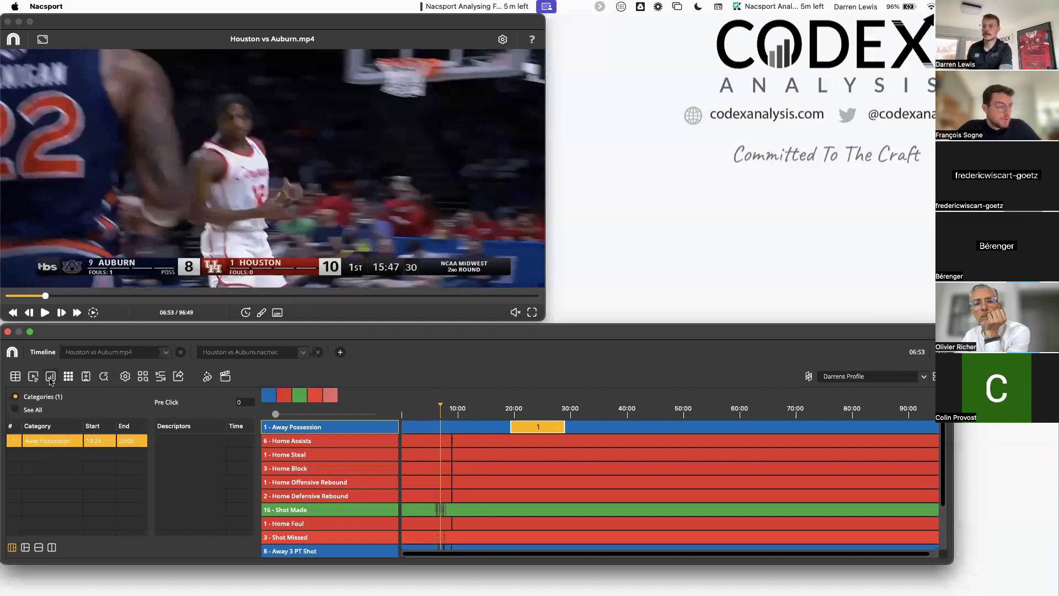
# Step: Open the Basketball Webinar dashboard for the Houston vs Auburn game to view its set and shooting data
pyautogui.click(50, 377)
pyautogui.click(304, 191)
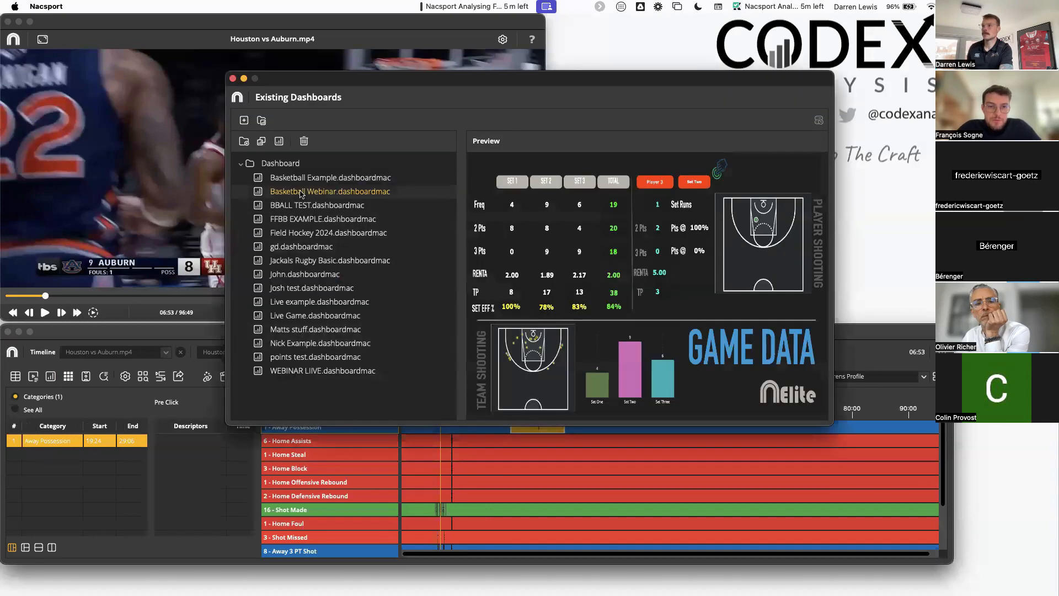
pyautogui.click(280, 142)
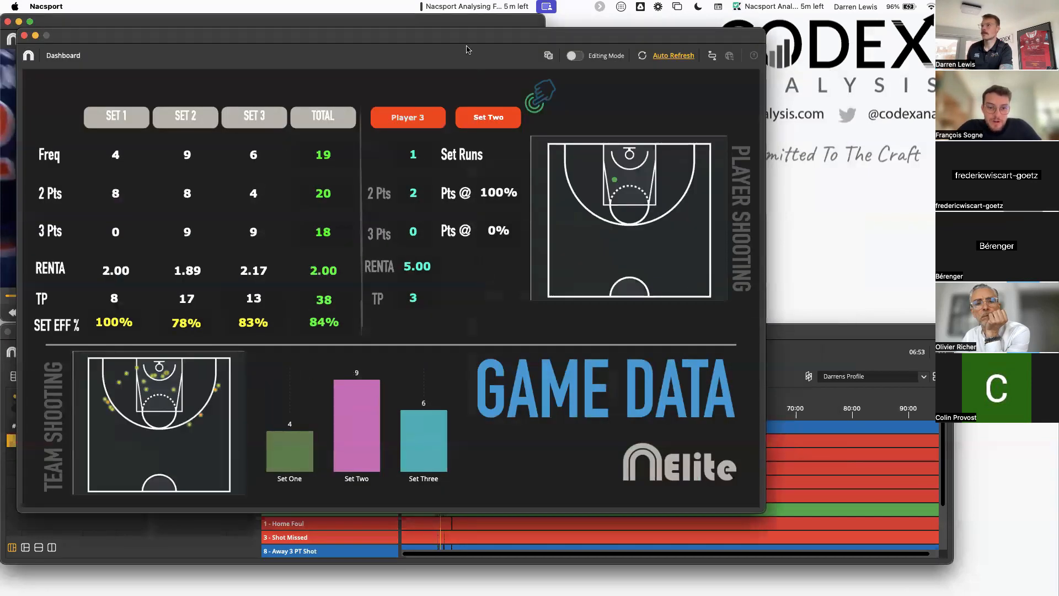
pyautogui.moveTo(468, 39); pyautogui.dragTo(603, 46)
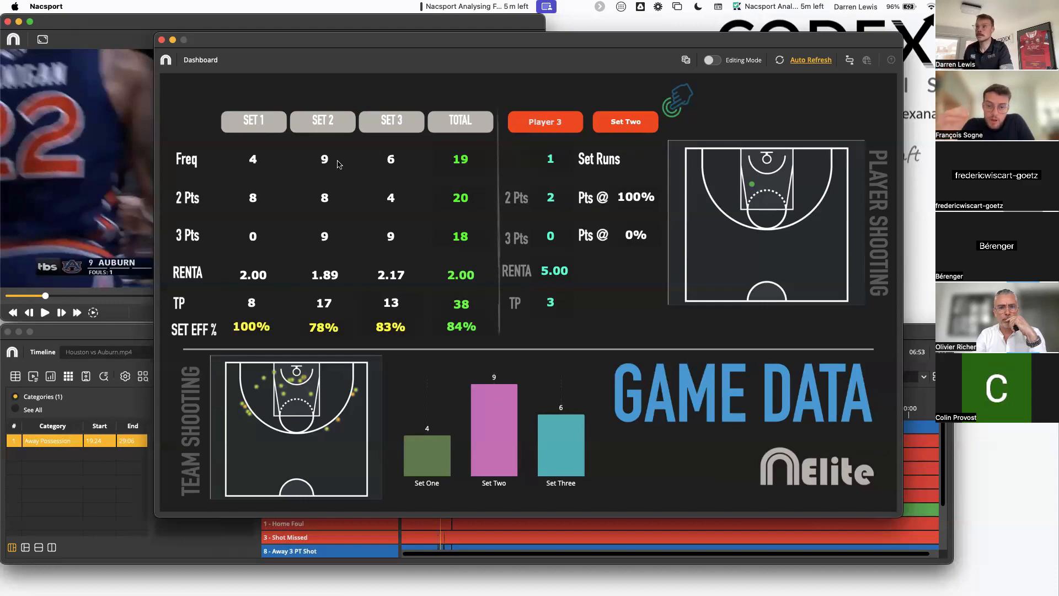
# Step: Close the open dashboard and open the existing WEBINAR LIIVE dashboard instead
pyautogui.click(162, 40)
pyautogui.click(51, 376)
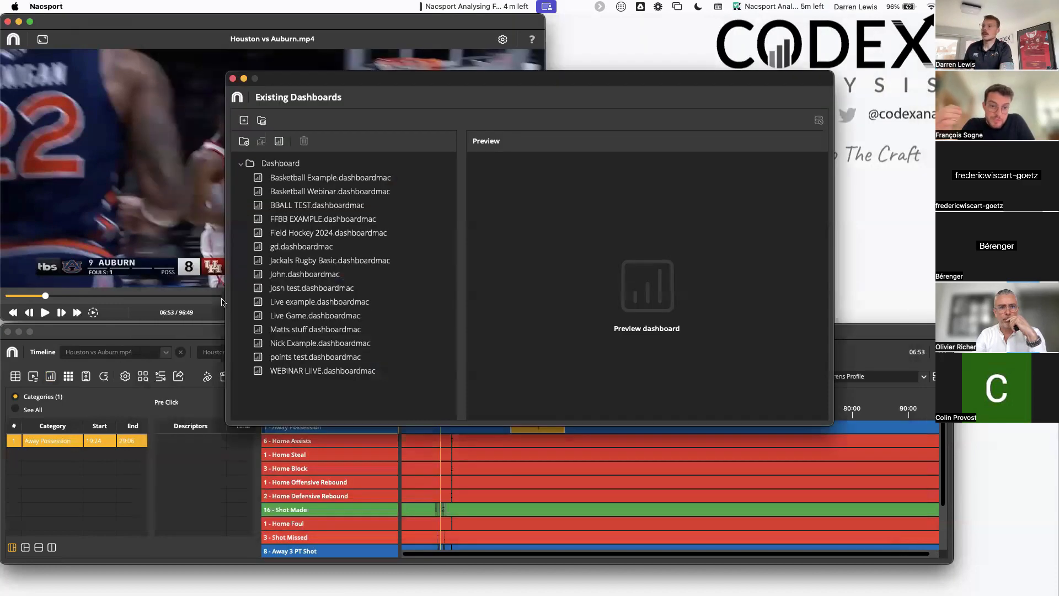
pyautogui.click(314, 370)
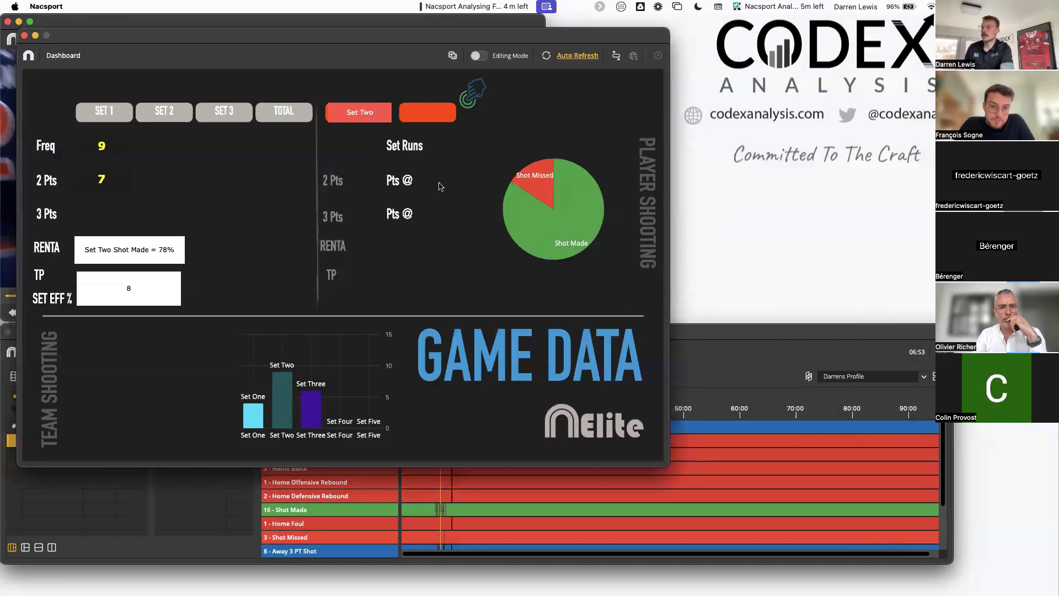
# Step: Turn on editing mode for the dashboard and remove its background image
pyautogui.click(278, 141)
pyautogui.click(677, 70)
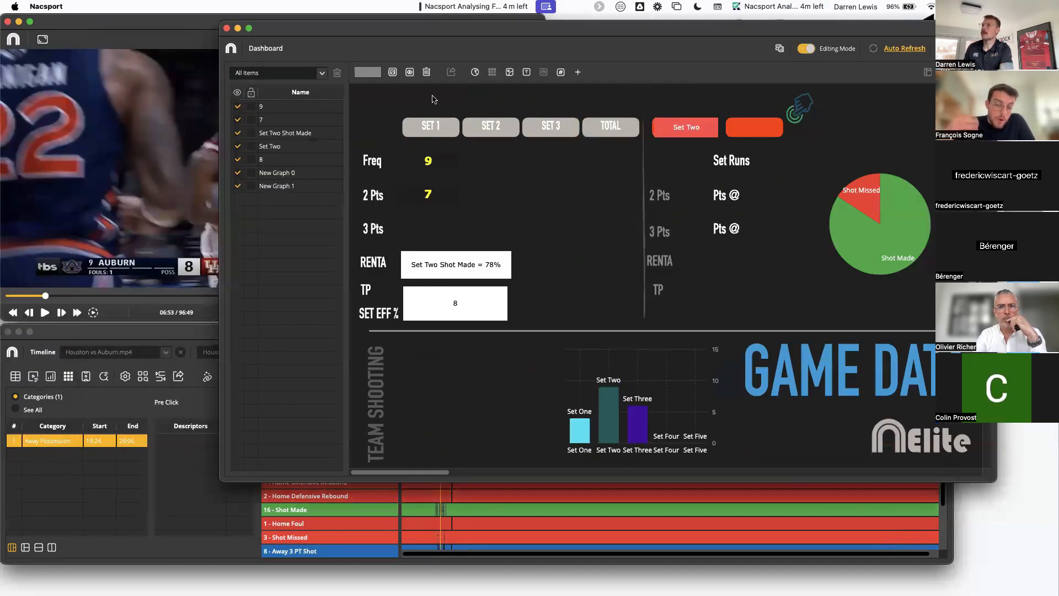
pyautogui.click(427, 75)
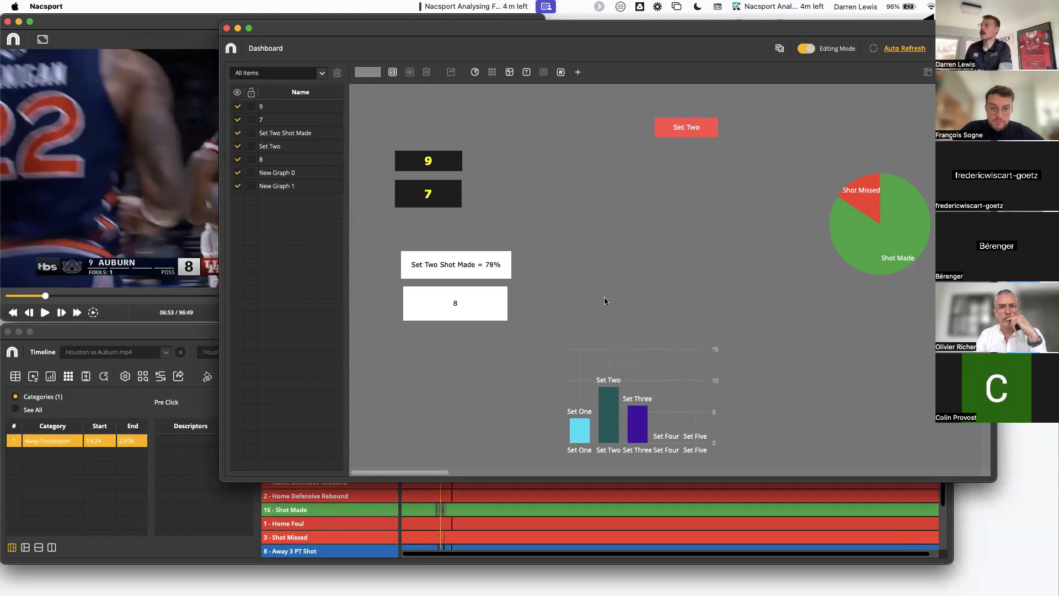
# Step: Delete the 9, 7, Set Two Shot Made and 8 data labels from the dashboard
pyautogui.click(456, 160)
pyautogui.click(452, 141)
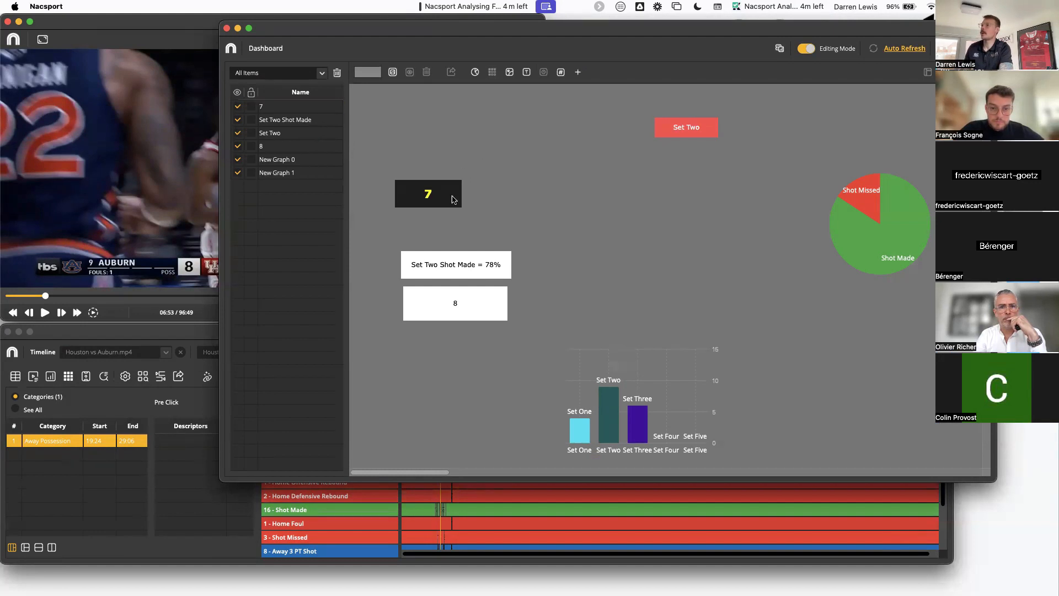
pyautogui.click(455, 195)
pyautogui.click(453, 166)
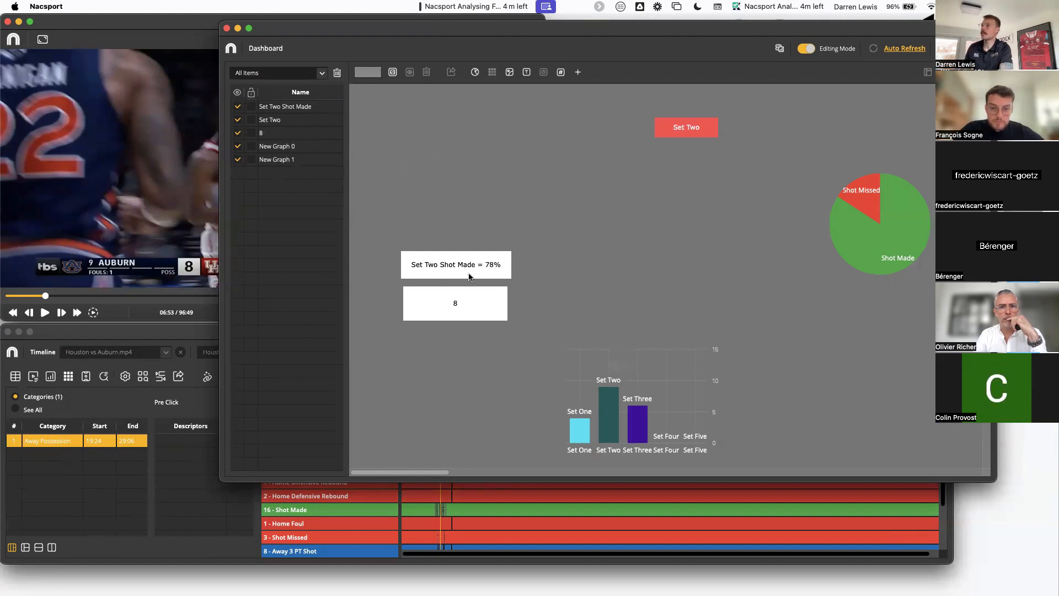
pyautogui.click(494, 252)
pyautogui.click(497, 237)
pyautogui.click(493, 288)
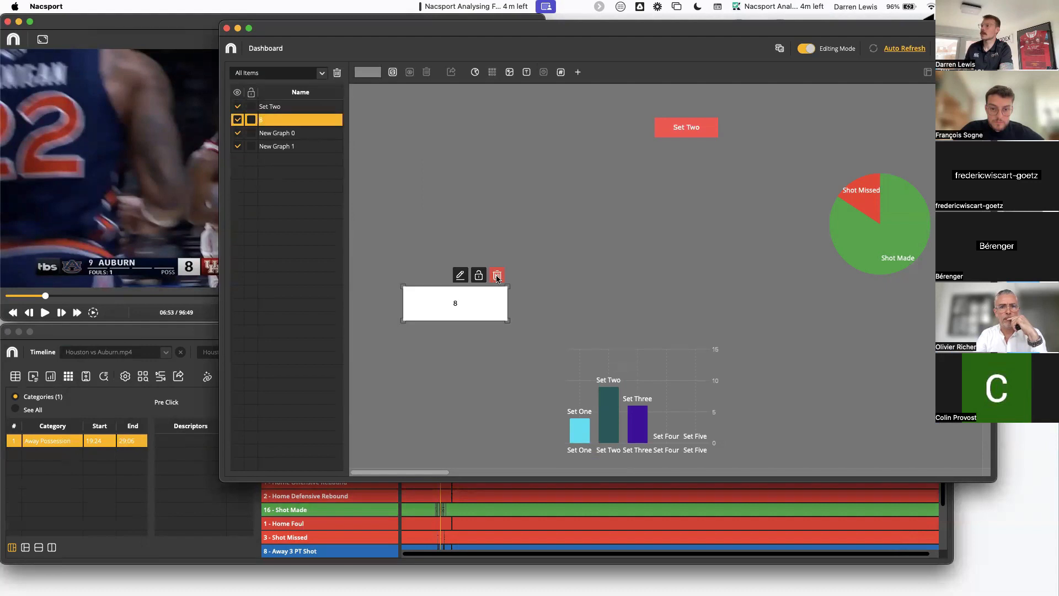
pyautogui.click(496, 274)
# Step: Add a data label for the Set Two category and place it in the dashboard's upper area, left of the red Set Two button
pyautogui.click(560, 74)
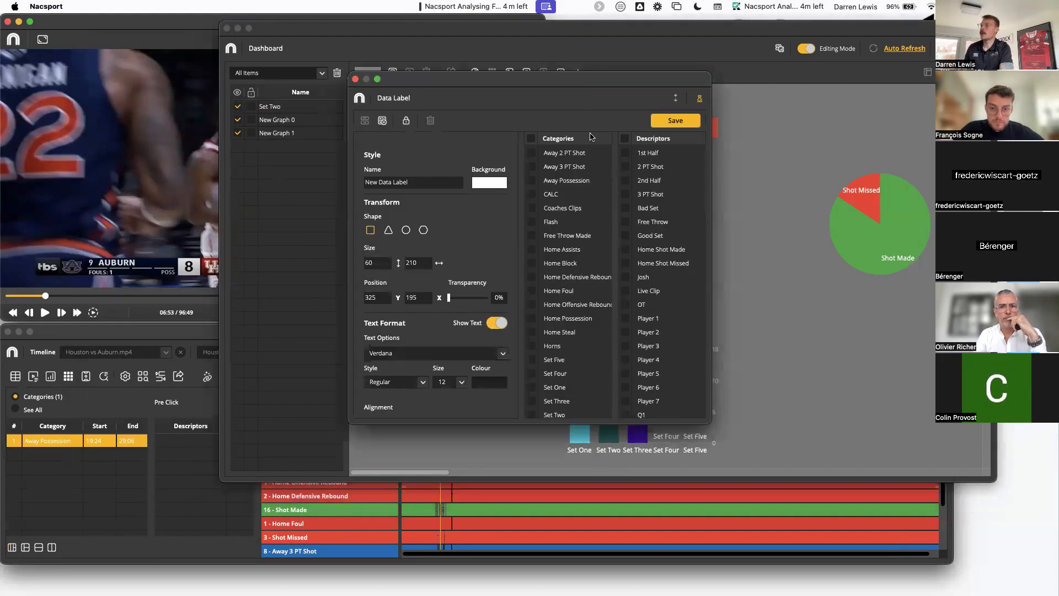
pyautogui.scroll(-3, 568, 265)
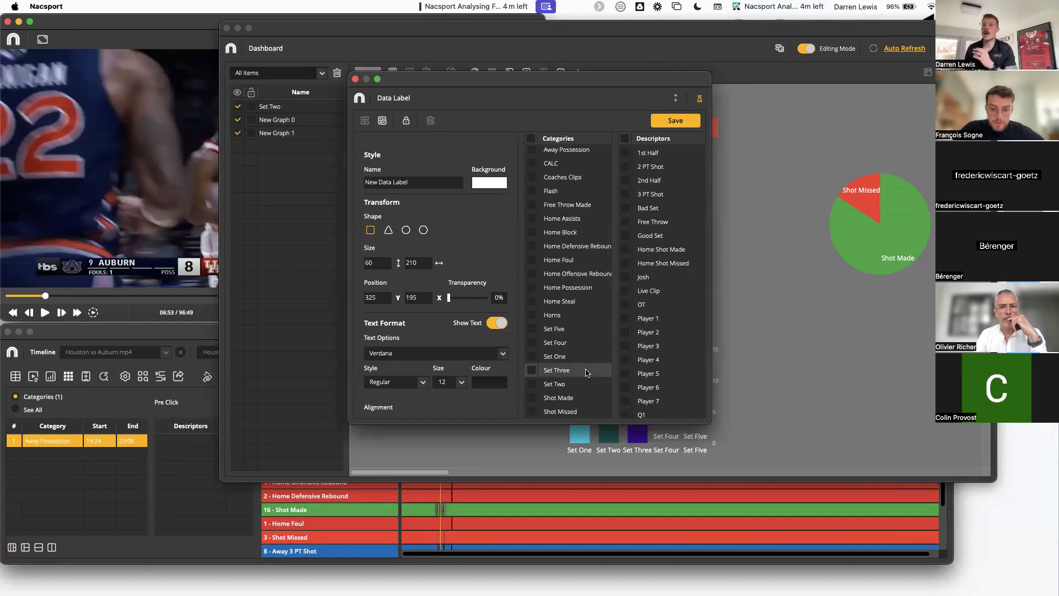
pyautogui.click(534, 384)
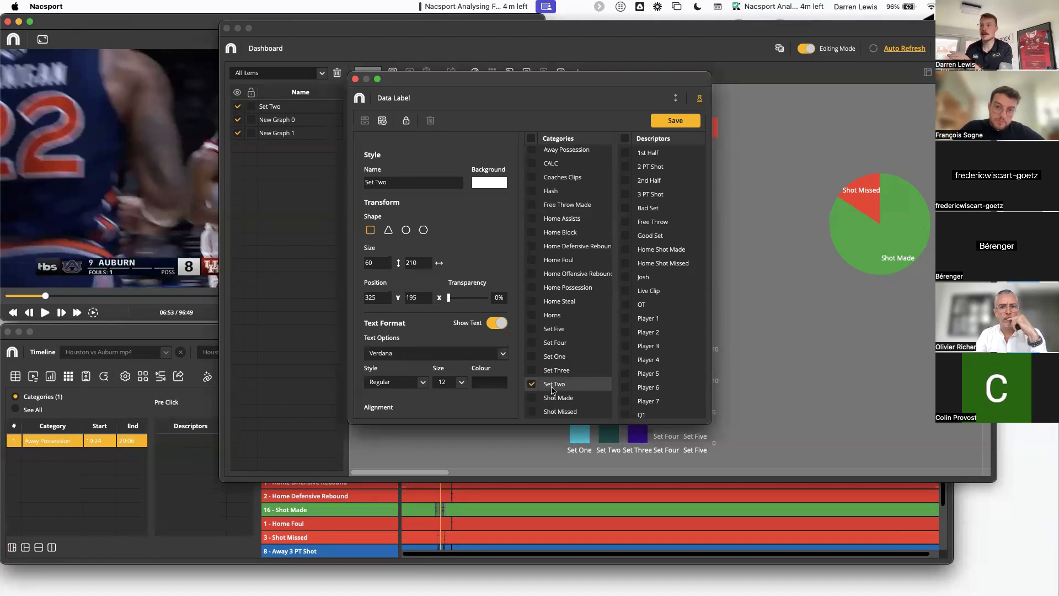
pyautogui.click(675, 120)
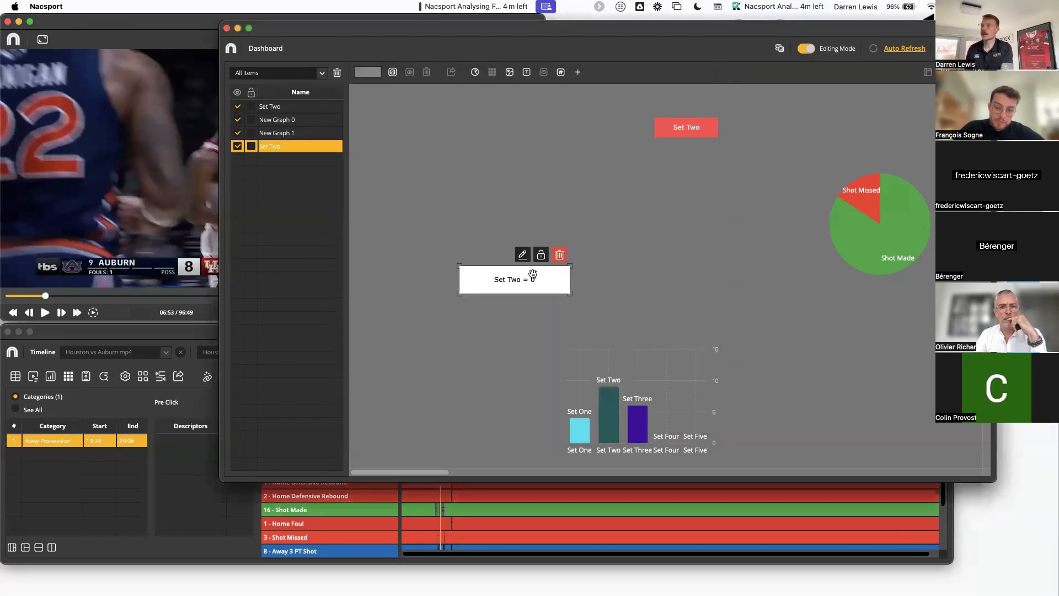
pyautogui.moveTo(533, 274); pyautogui.dragTo(509, 155)
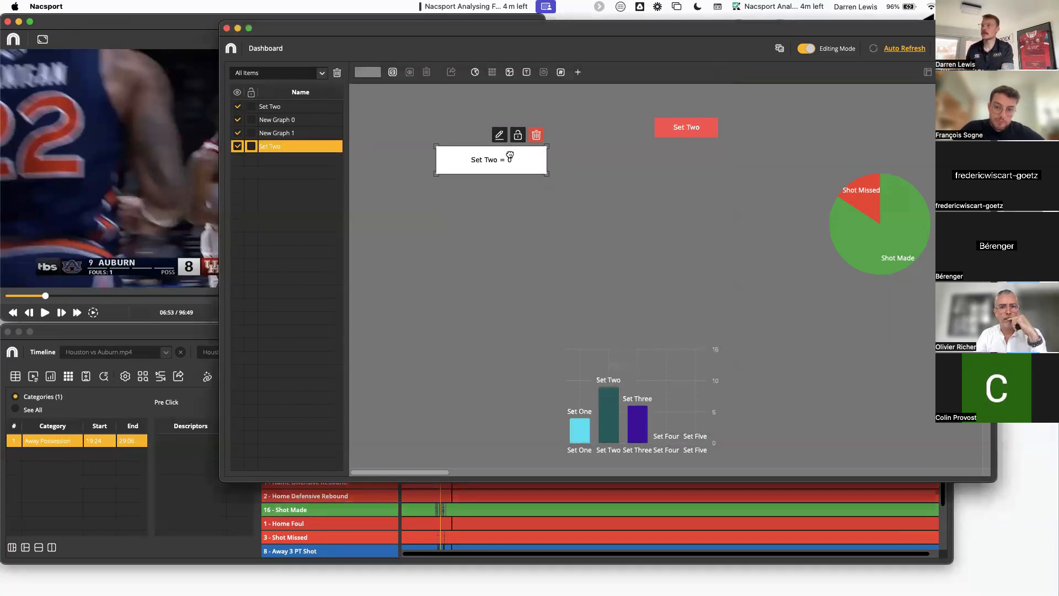
# Step: Set up a new data label with the Shot Made category and the Shot Made and 2 PT Shot descriptors
pyautogui.click(563, 76)
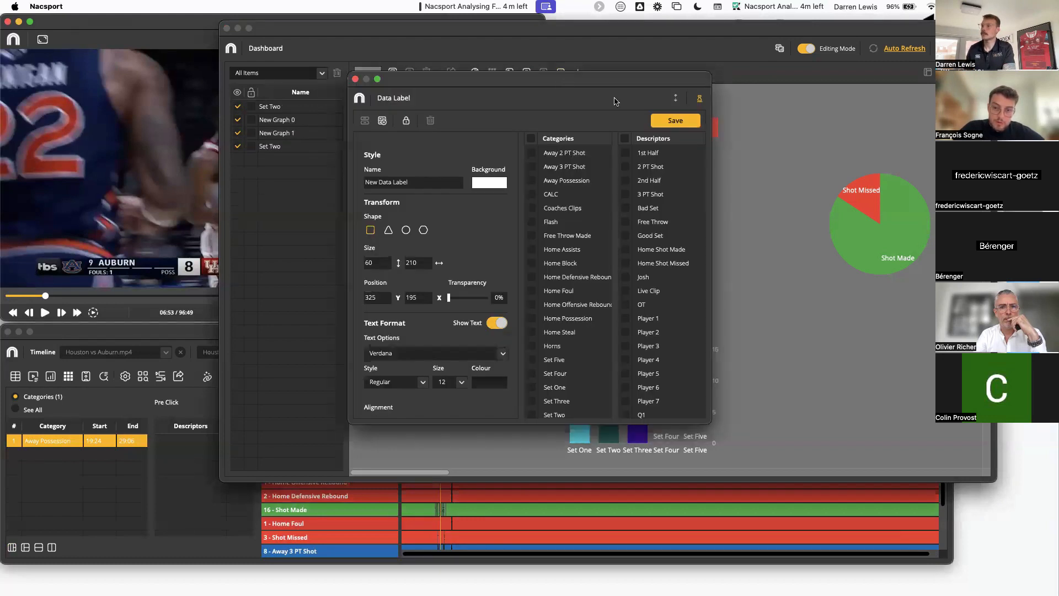
pyautogui.scroll(-3, 578, 167)
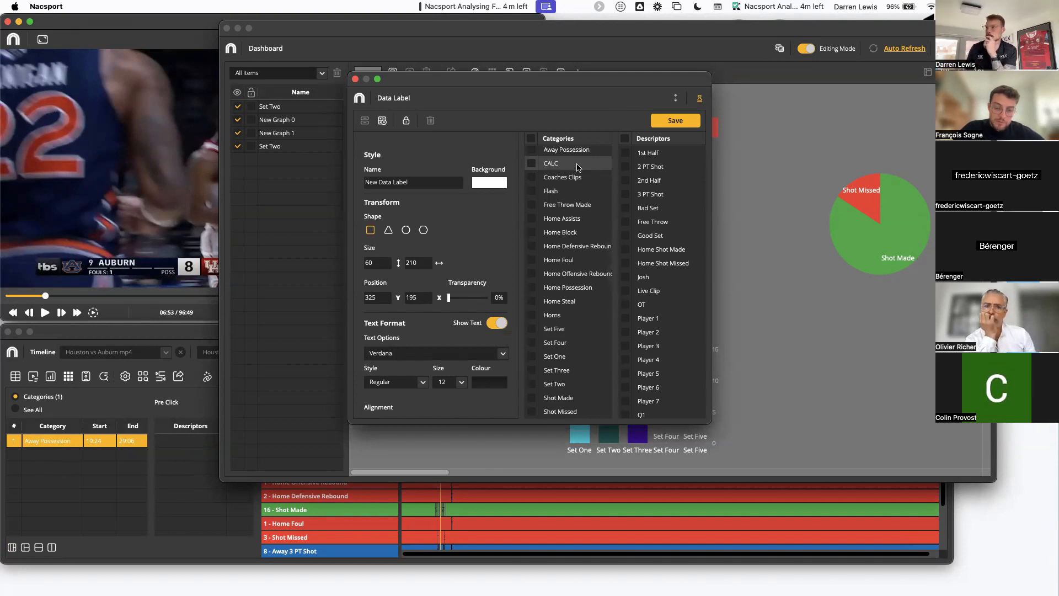
pyautogui.click(531, 398)
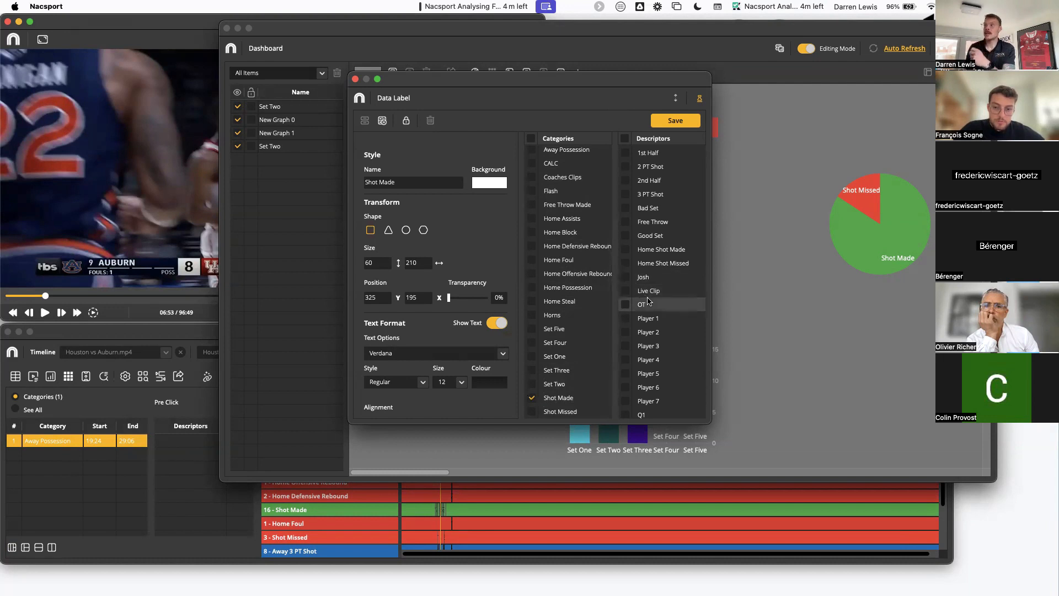
pyautogui.scroll(-4, 647, 297)
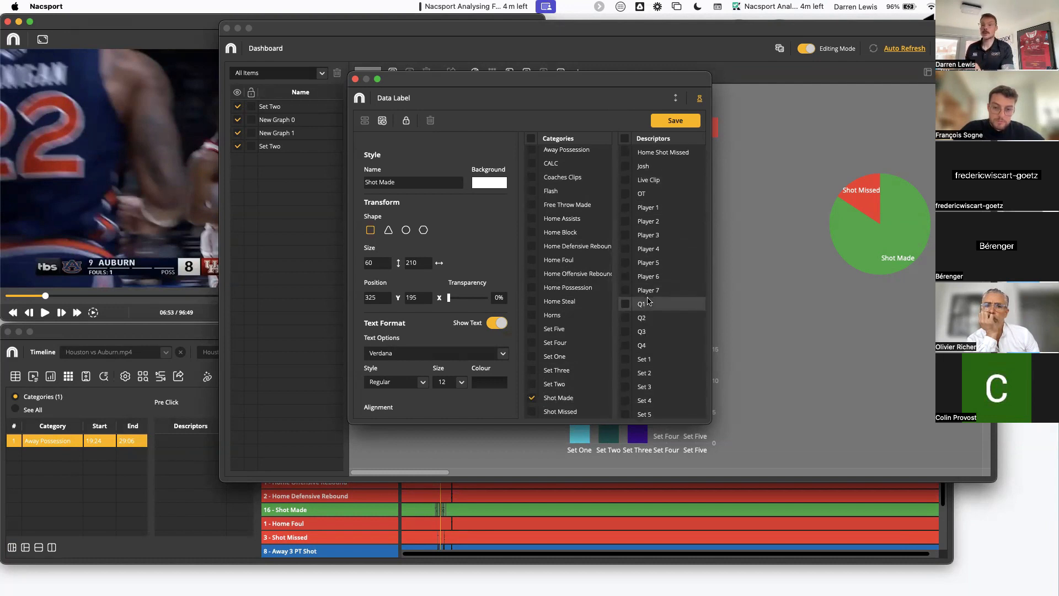
pyautogui.scroll(-2, 649, 301)
pyautogui.click(626, 395)
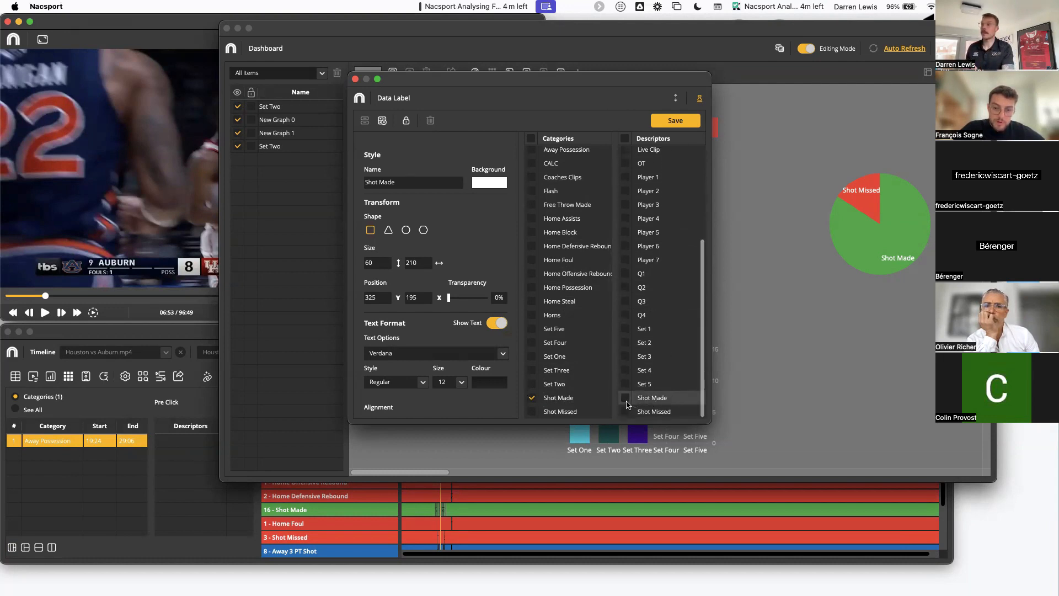
pyautogui.scroll(5, 632, 180)
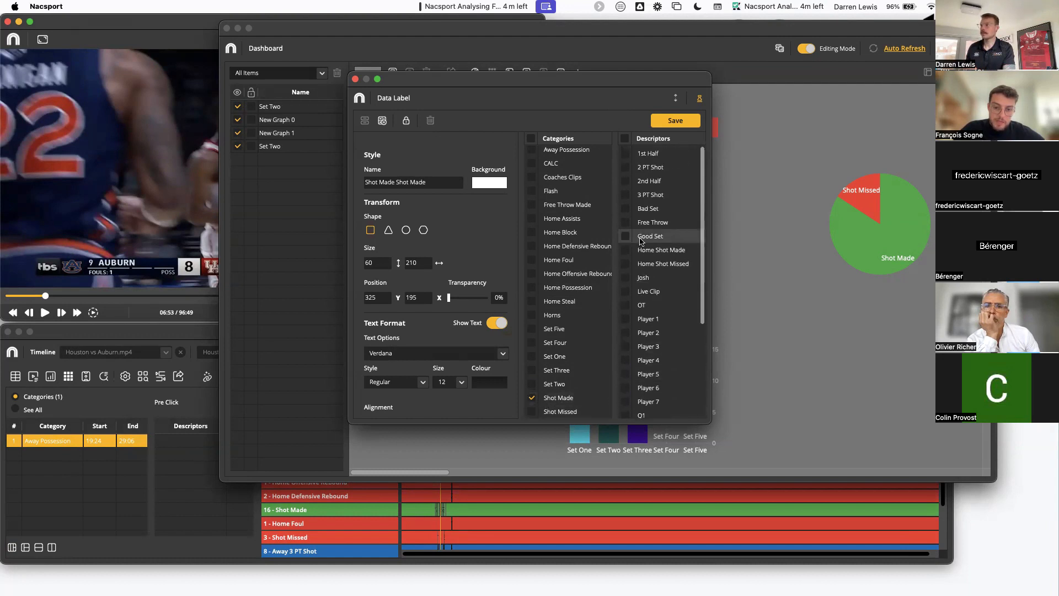
pyautogui.click(625, 166)
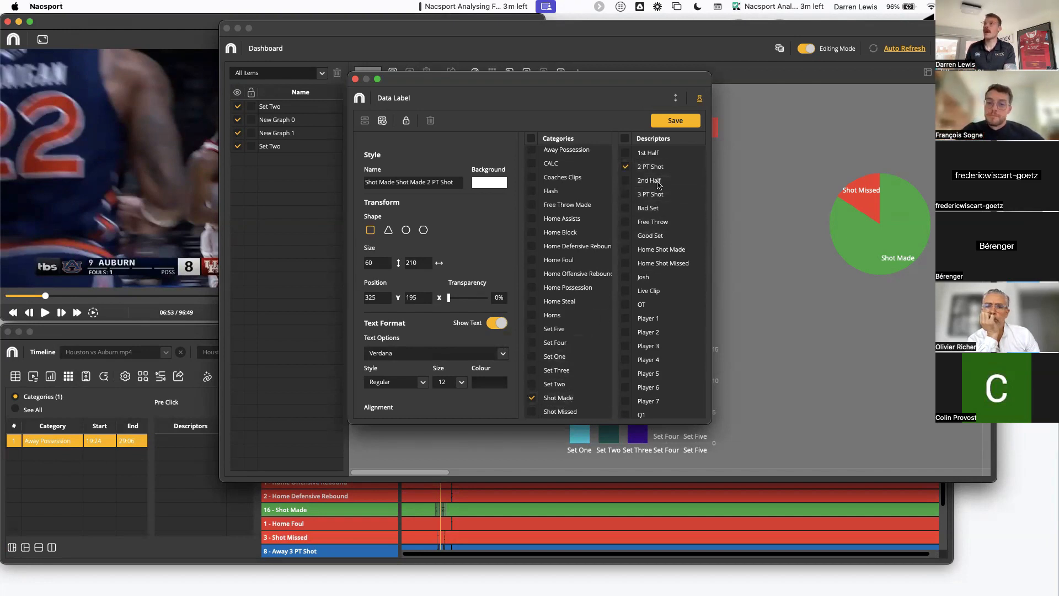
# Step: Save the Shot Made 2 PT Shot label, place it directly below the Set Two label and widen it to fit its text
pyautogui.scroll(-5, 665, 182)
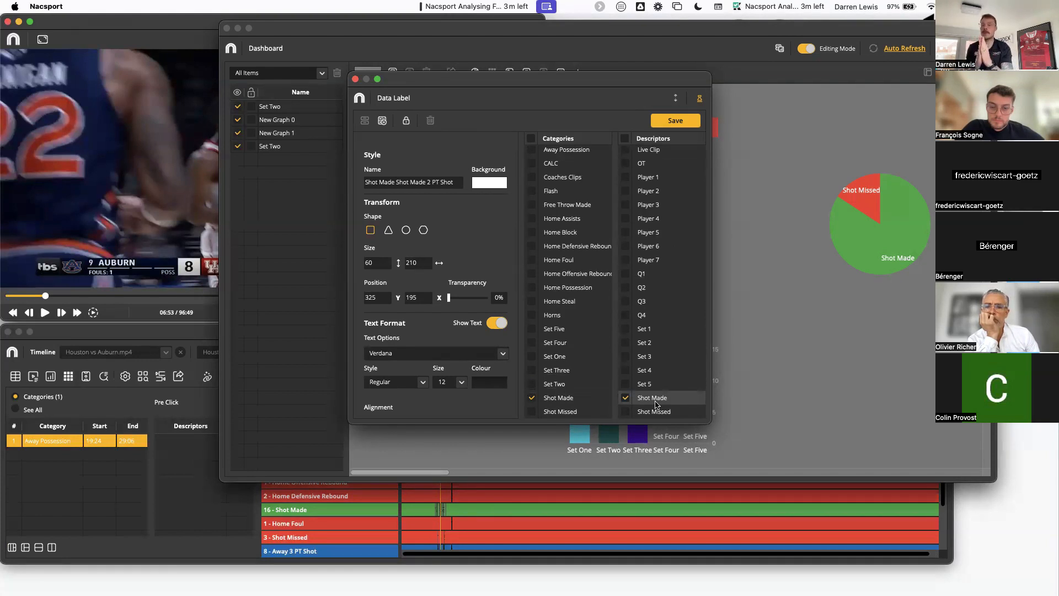
pyautogui.scroll(10, 656, 406)
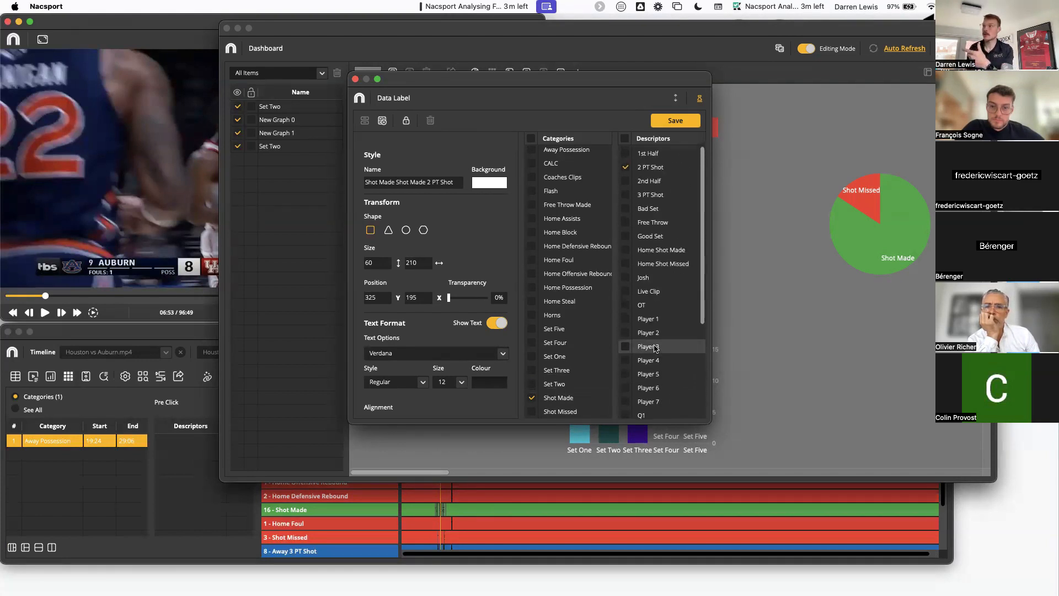
pyautogui.click(675, 120)
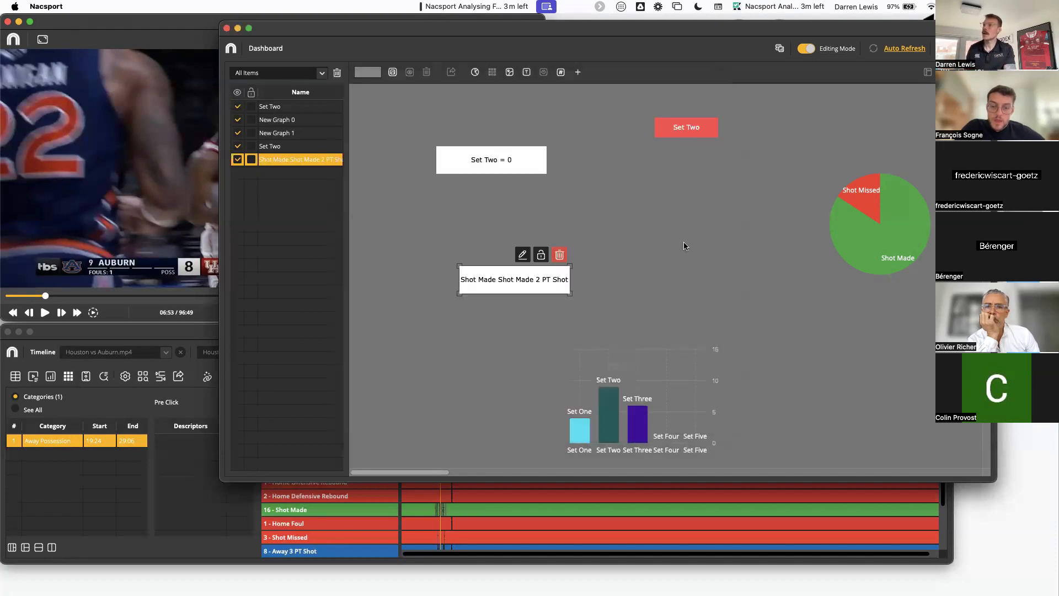
pyautogui.moveTo(524, 286); pyautogui.dragTo(603, 222)
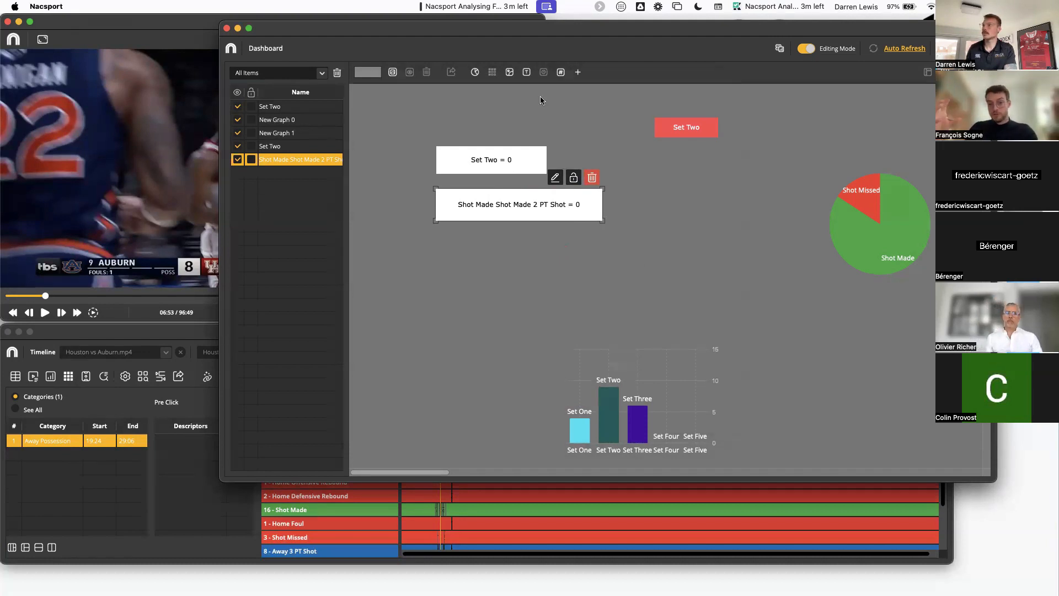
# Step: Set up another data label with the Shot Made category and the 2 PT Shot and Shot Made descriptors
pyautogui.click(560, 72)
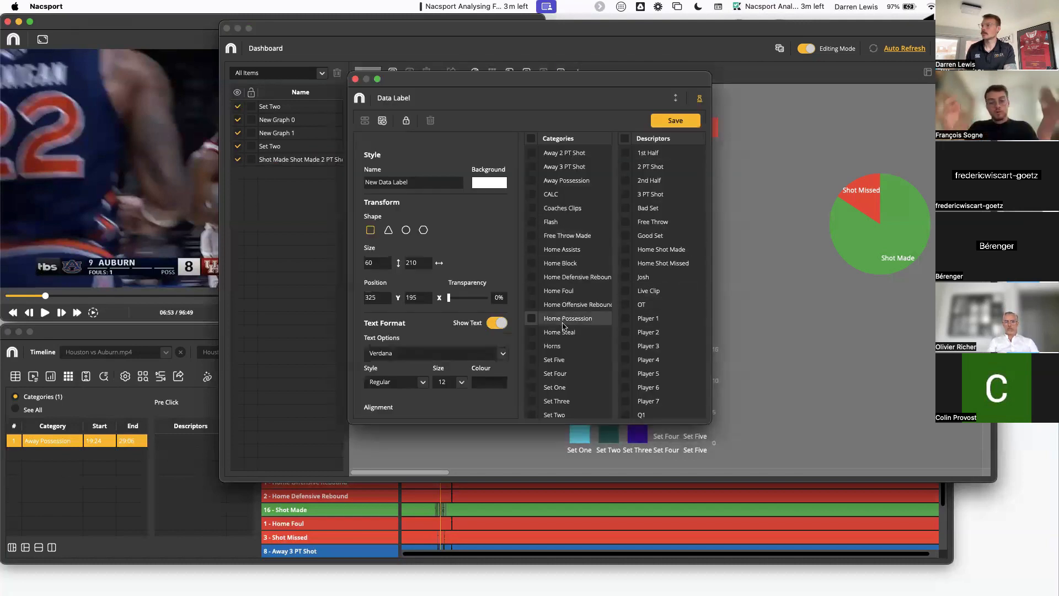
pyautogui.scroll(-2, 562, 325)
pyautogui.click(532, 397)
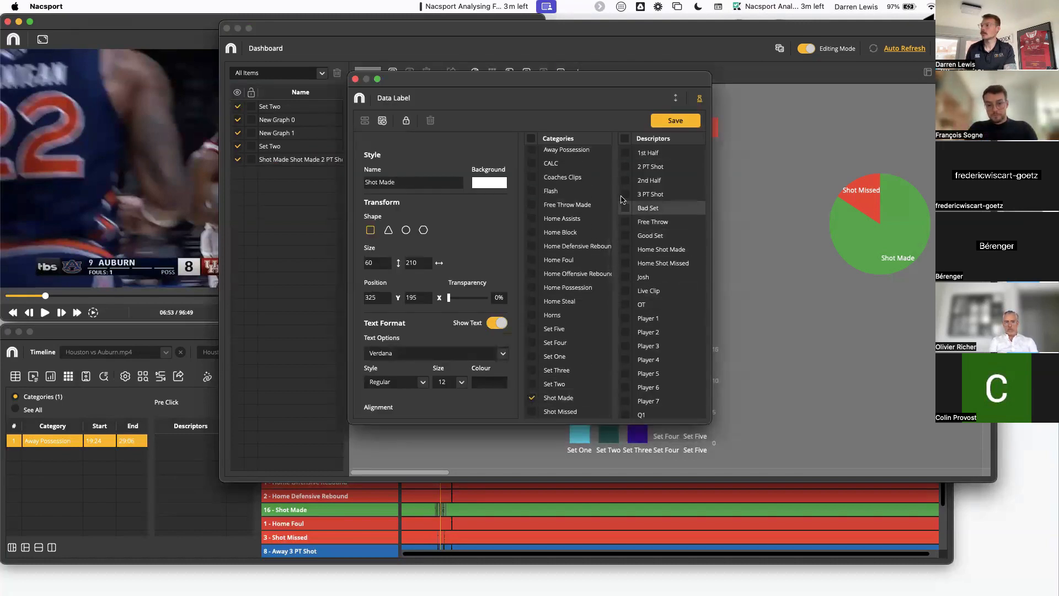
pyautogui.click(625, 166)
pyautogui.scroll(-5, 626, 265)
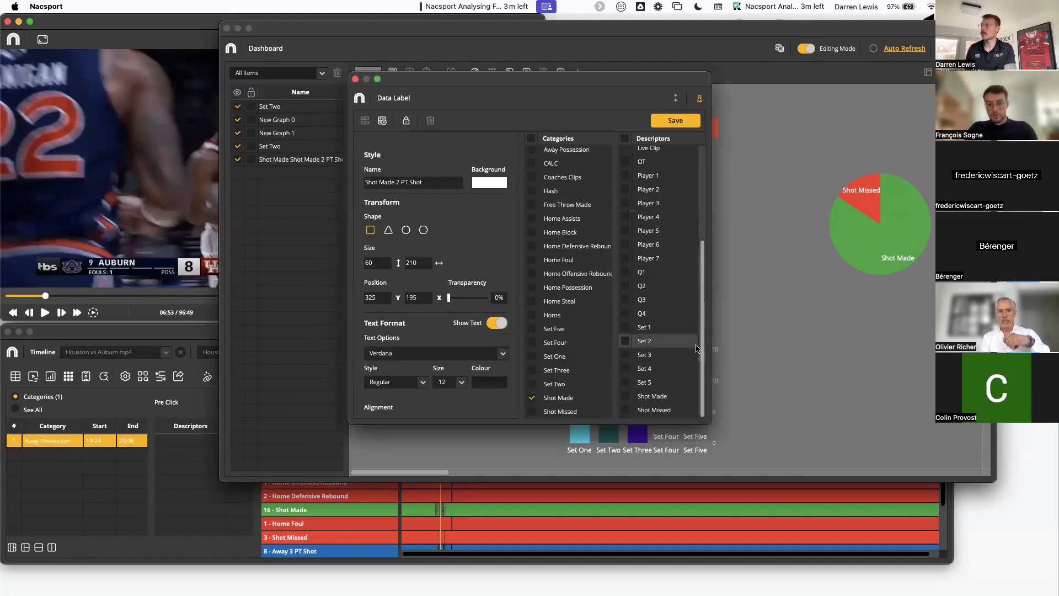
pyautogui.click(625, 398)
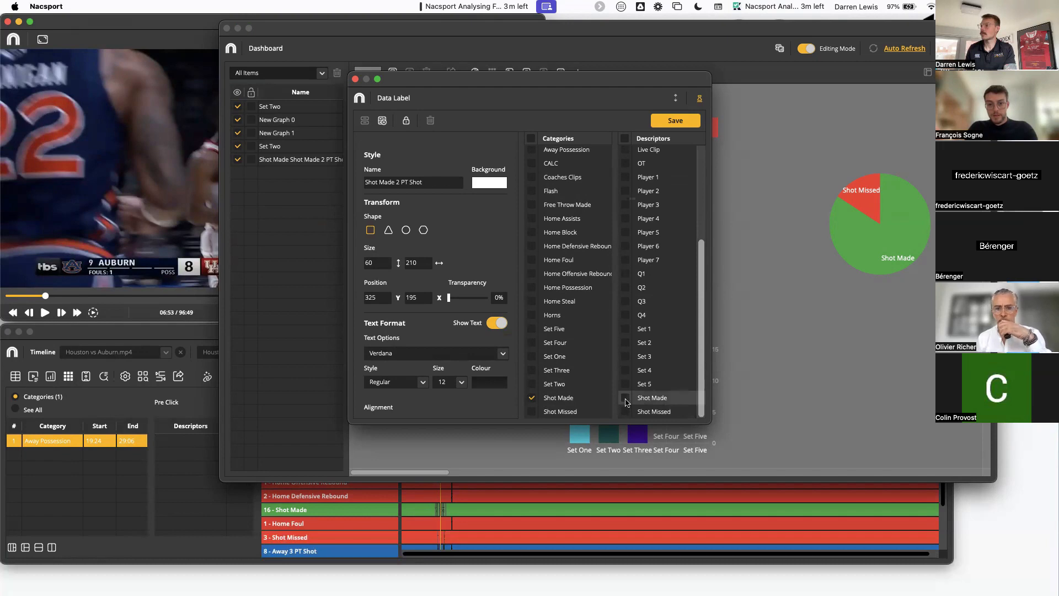
# Step: Add a calculation to the new data label that multiplies its value by 2, and save the calculation
pyautogui.click(384, 121)
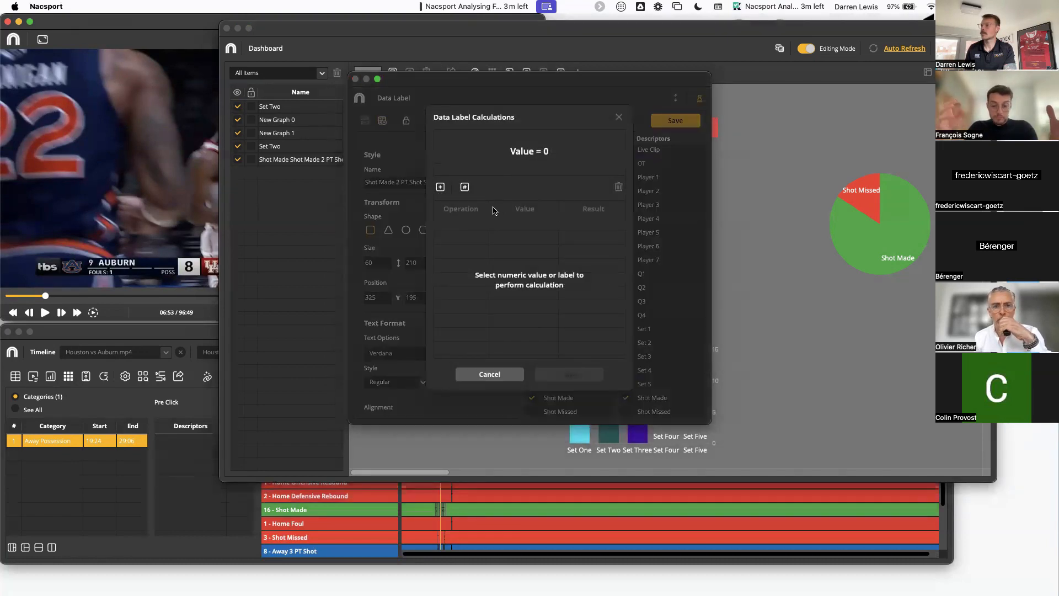
pyautogui.click(440, 187)
pyautogui.click(483, 225)
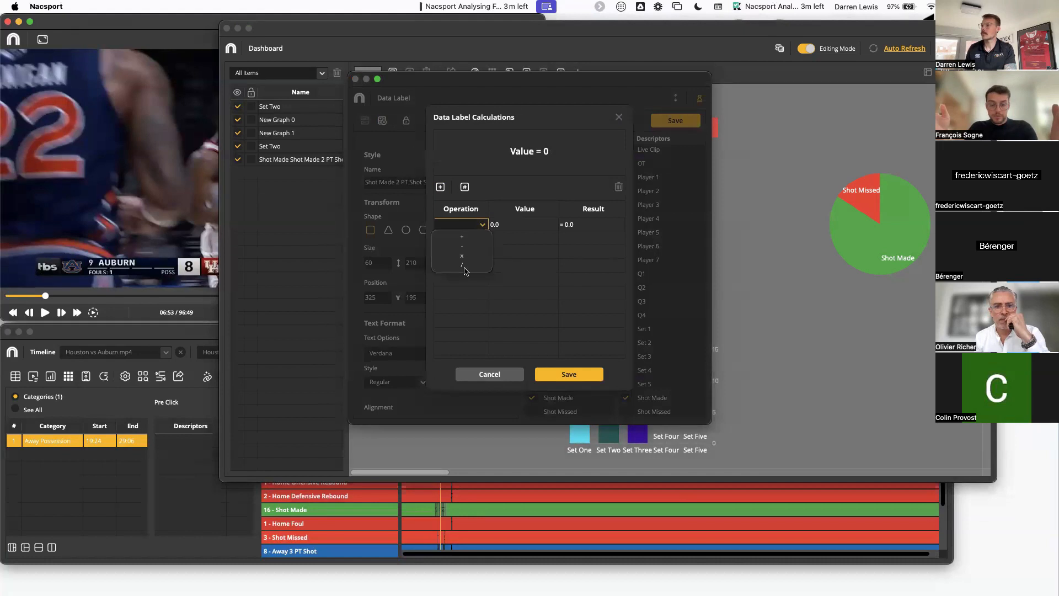
pyautogui.click(462, 256)
pyautogui.click(509, 225)
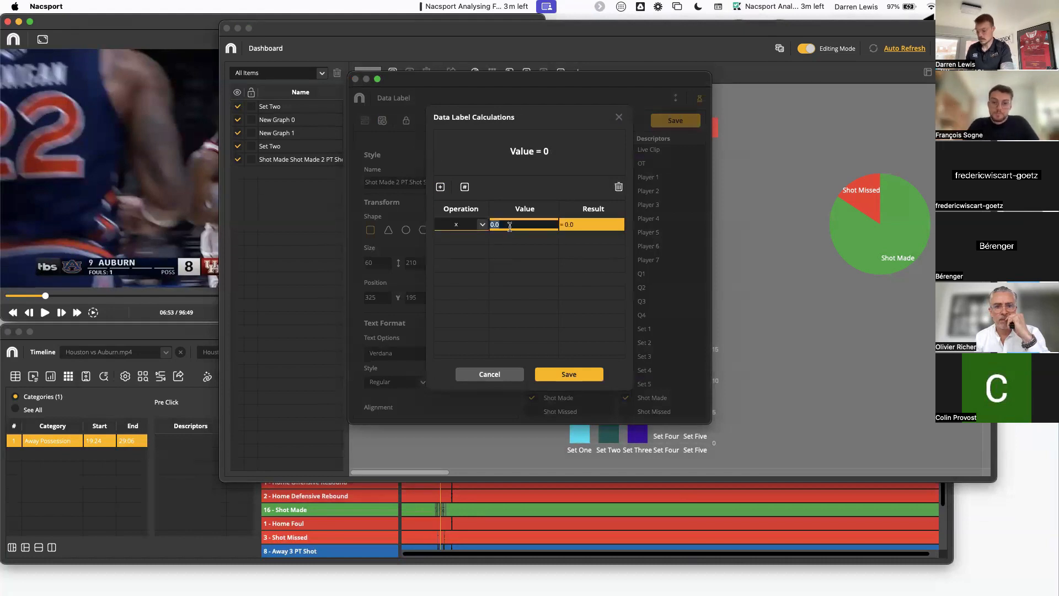
pyautogui.write('2')
pyautogui.press('Return')
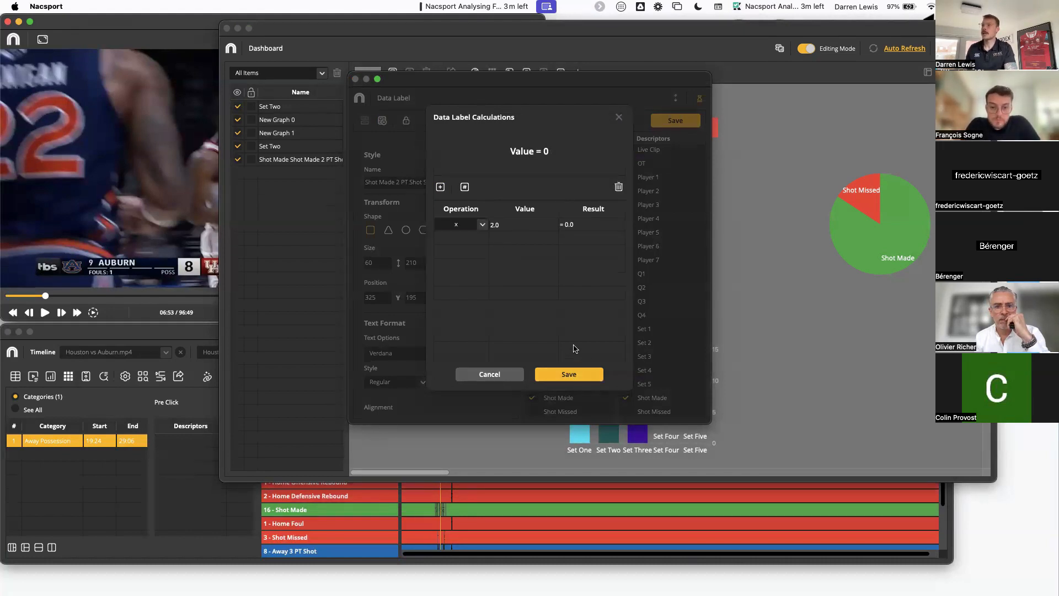
pyautogui.click(569, 375)
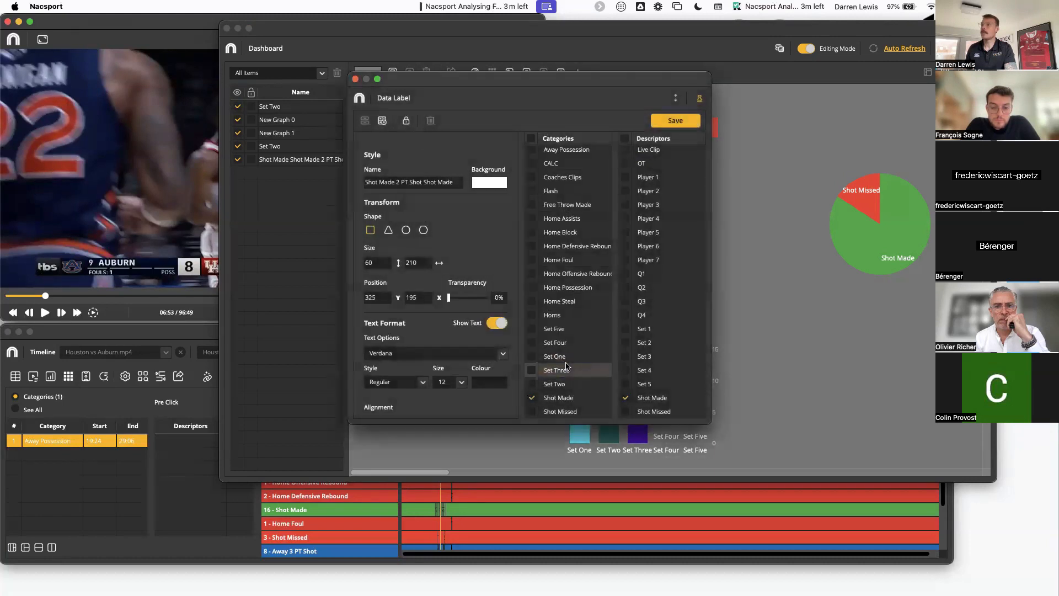
# Step: Save the calculated label, place it below the other shot label at about 304 wide by 50 high, and turn off editing mode
pyautogui.click(676, 121)
pyautogui.moveTo(539, 281); pyautogui.dragTo(604, 263)
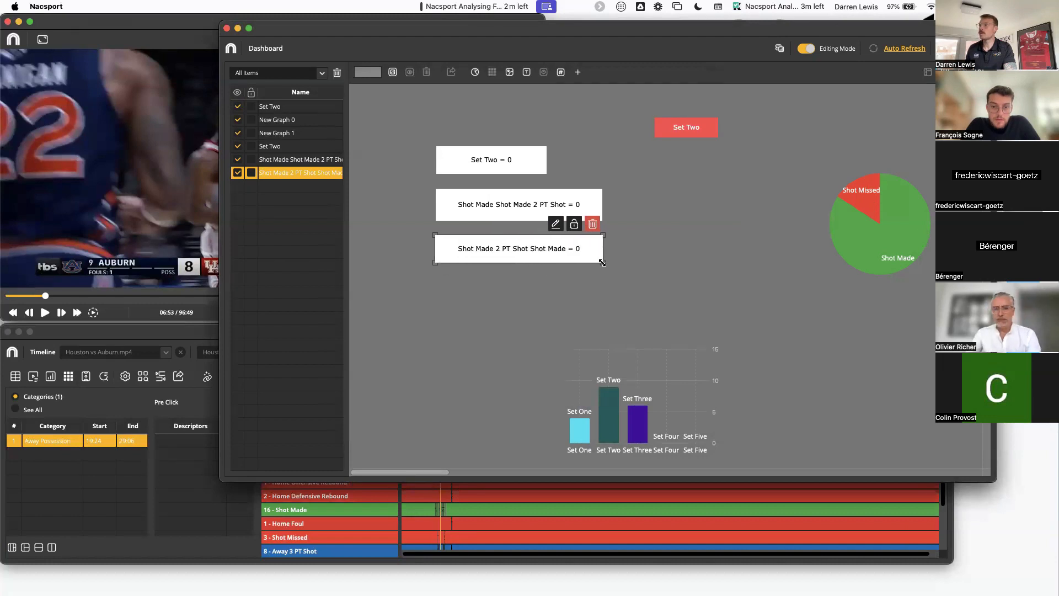
pyautogui.press('super+e')
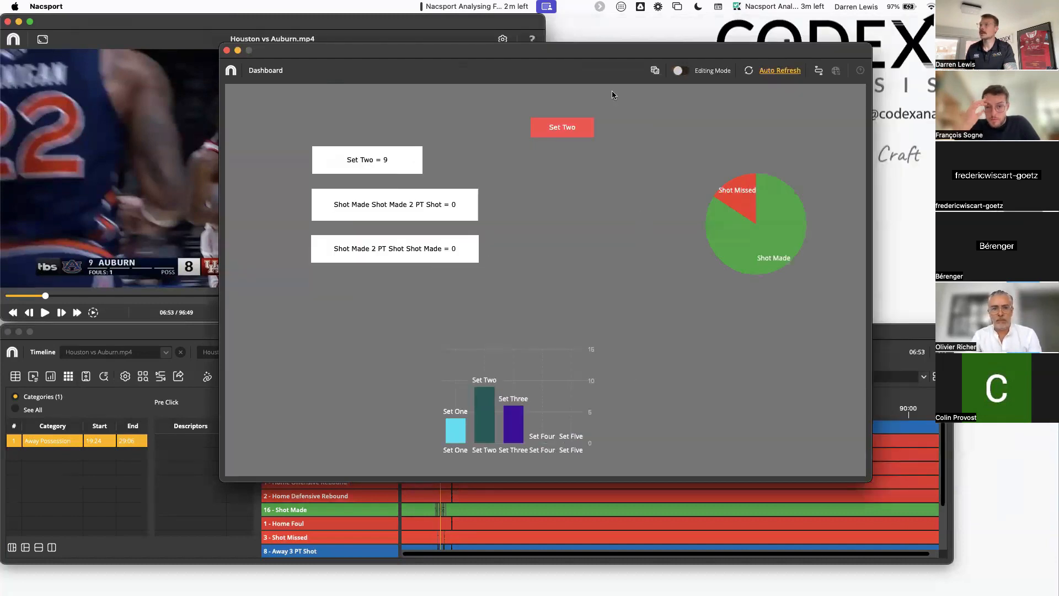
# Step: Turn on editing mode, make the lowest shot label's value relative to the ID5 Set Two label, and save it
pyautogui.click(680, 71)
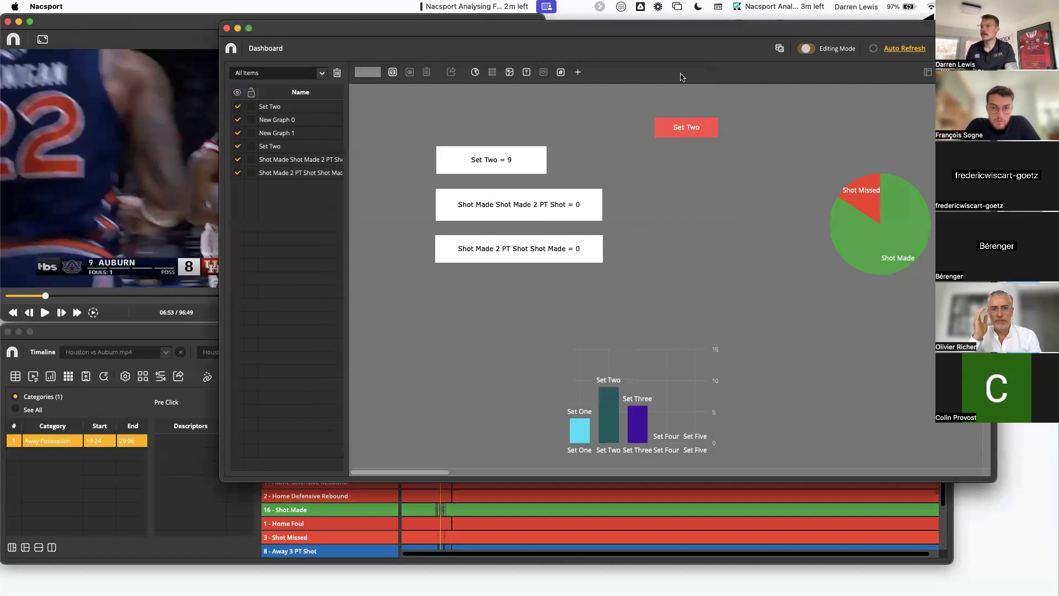
pyautogui.doubleClick(527, 257)
pyautogui.scroll(-5, 430, 331)
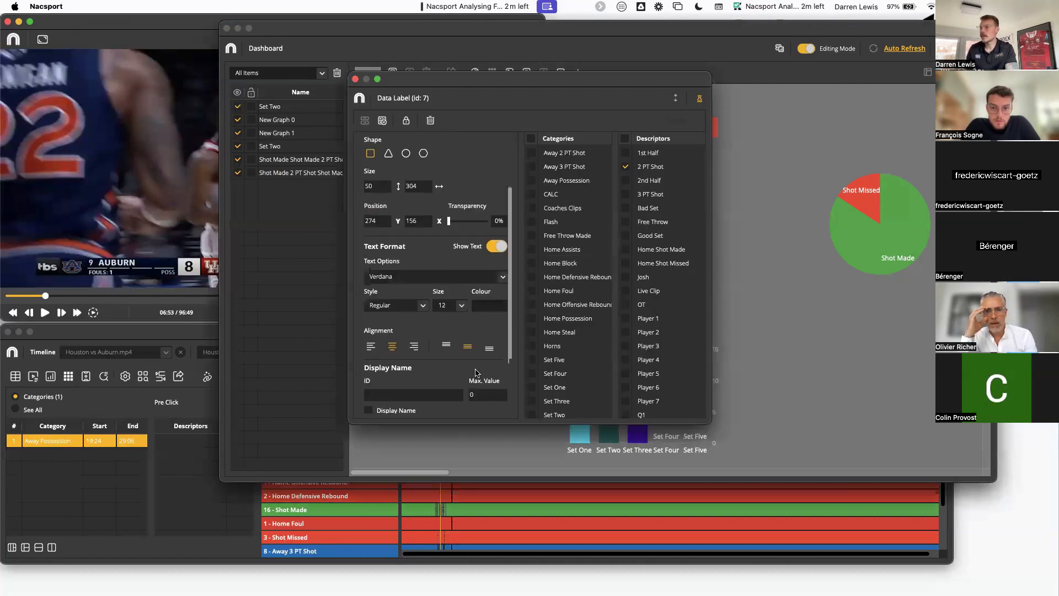
pyautogui.click(368, 373)
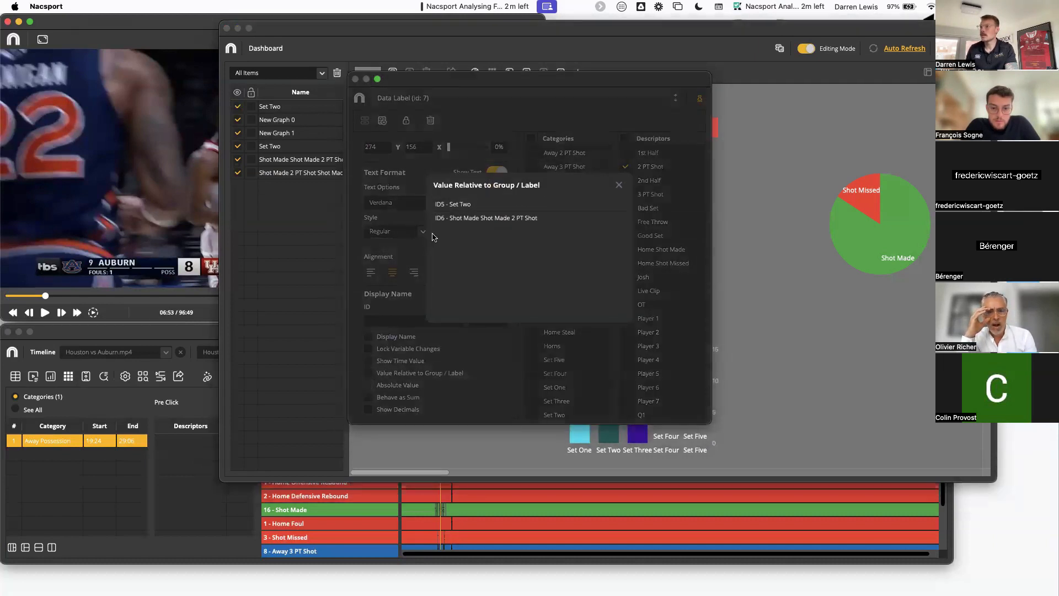
pyautogui.click(457, 203)
pyautogui.click(667, 123)
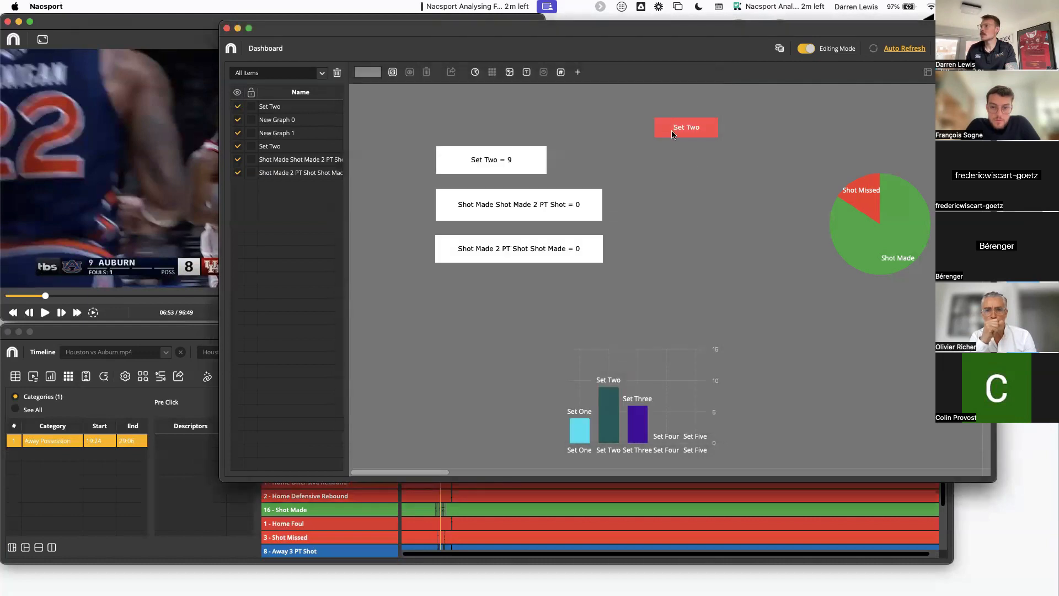
# Step: Replace the Shot Made category with Set Two in the upper 2 PT Shot label and save the label
pyautogui.doubleClick(518, 205)
pyautogui.scroll(-5, 486, 248)
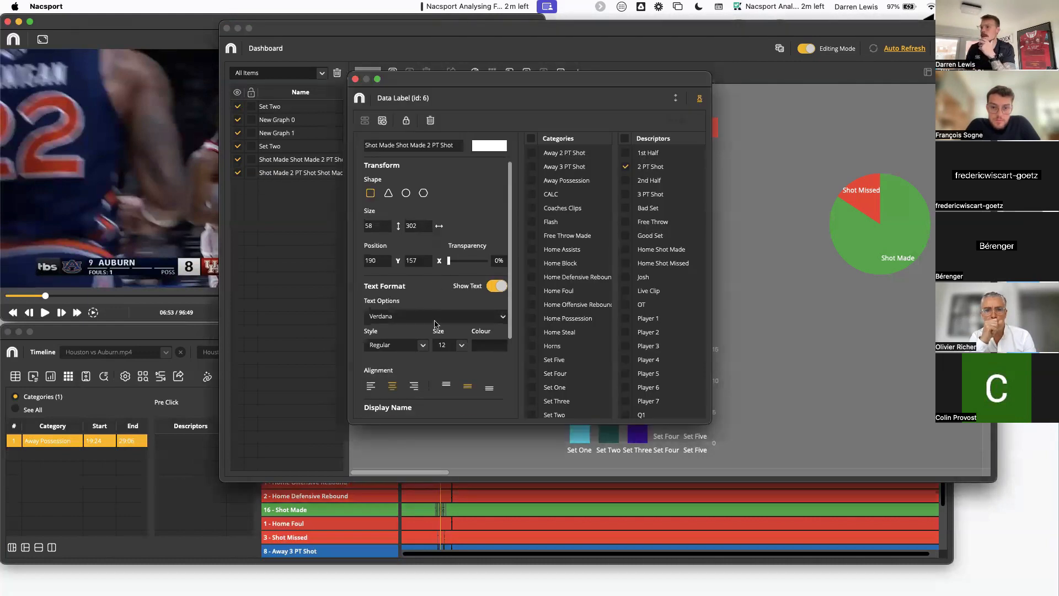
pyautogui.scroll(-5, 661, 249)
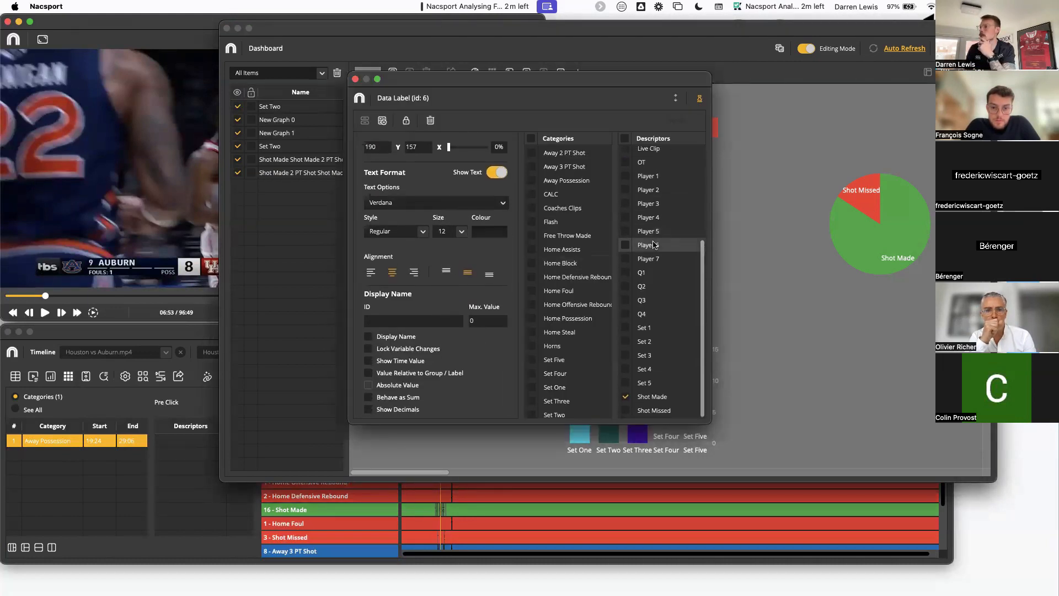
pyautogui.scroll(-2, 562, 386)
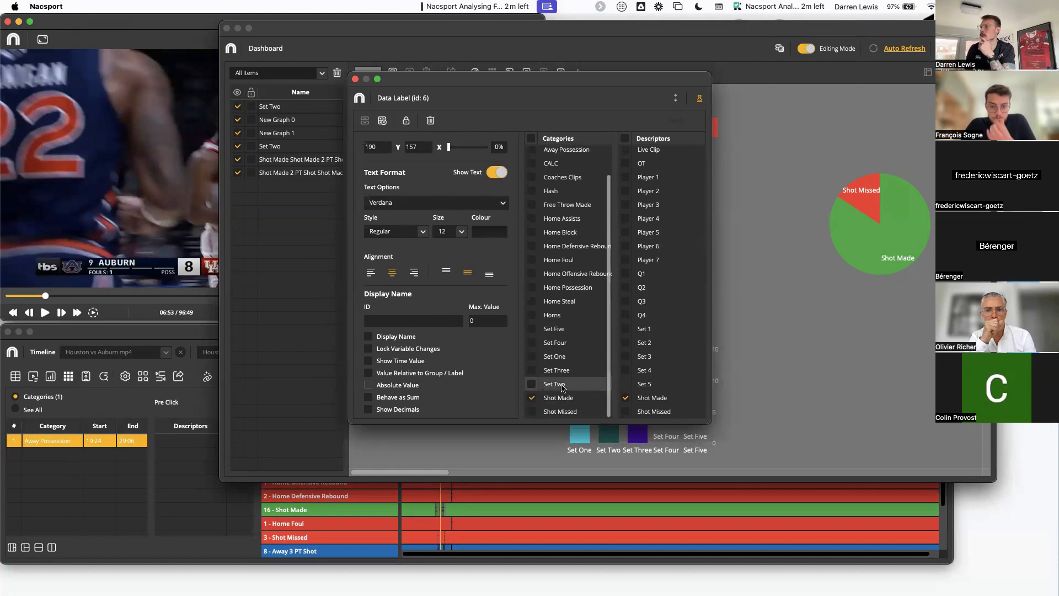
pyautogui.click(532, 398)
pyautogui.click(531, 384)
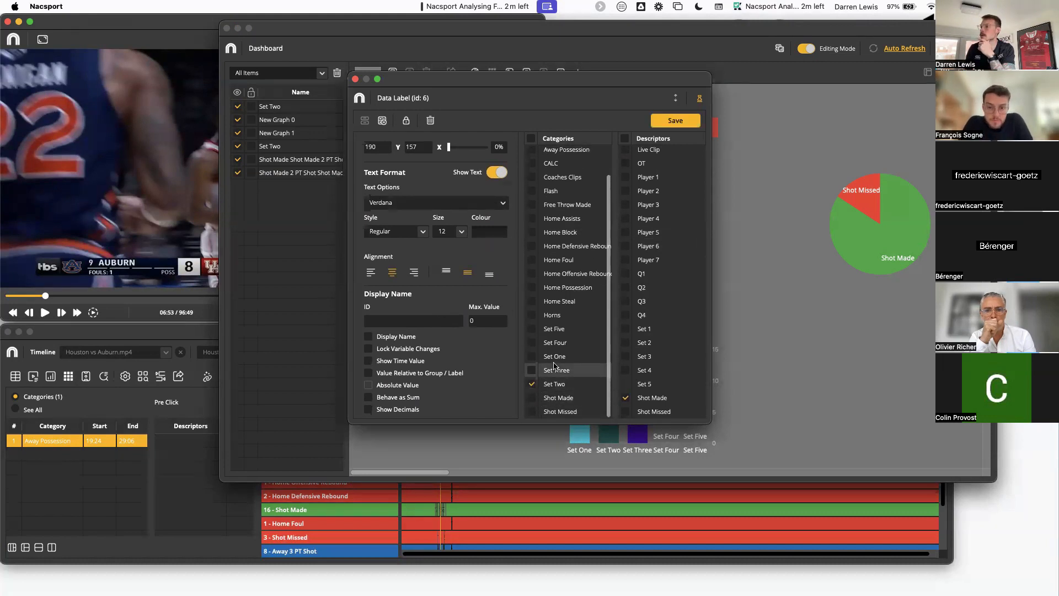
pyautogui.click(674, 119)
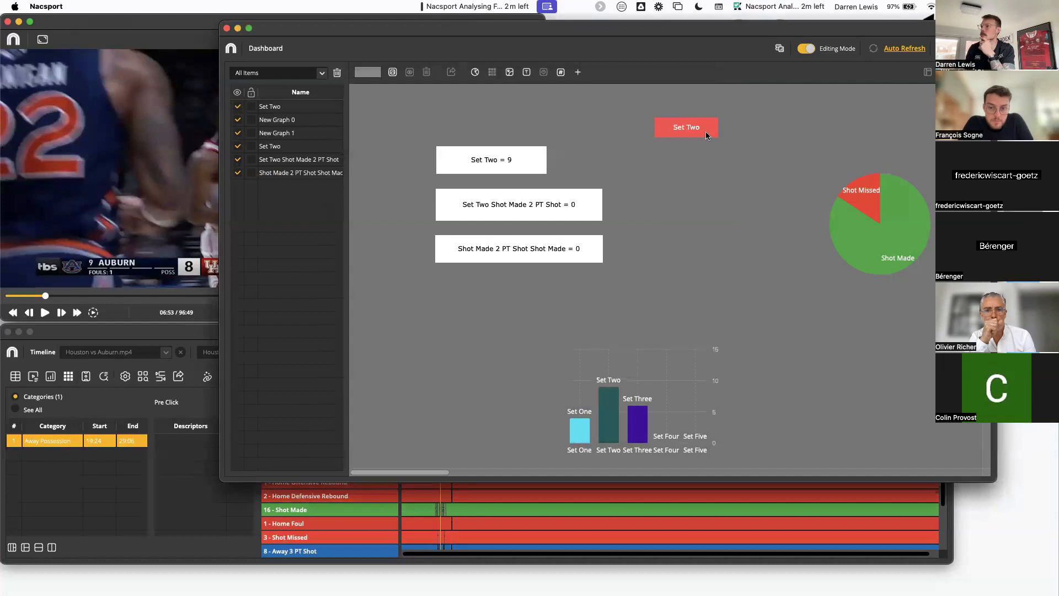
# Step: Switch the lowest label's category from Shot Made to Set Two, save it, and turn off editing mode
pyautogui.doubleClick(548, 250)
pyautogui.scroll(-3, 568, 303)
pyautogui.click(531, 398)
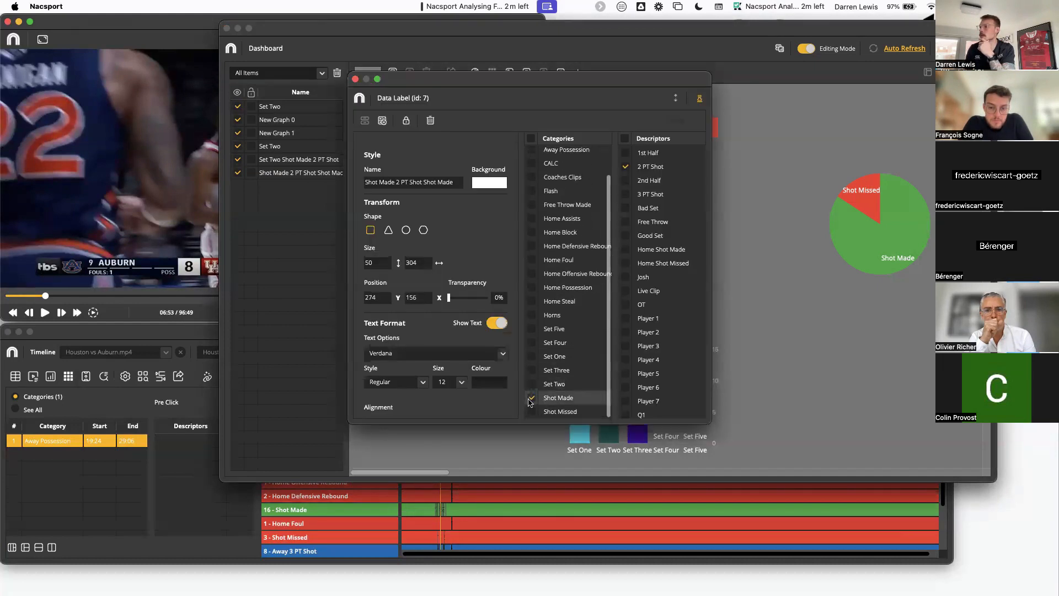
pyautogui.click(531, 384)
pyautogui.click(674, 121)
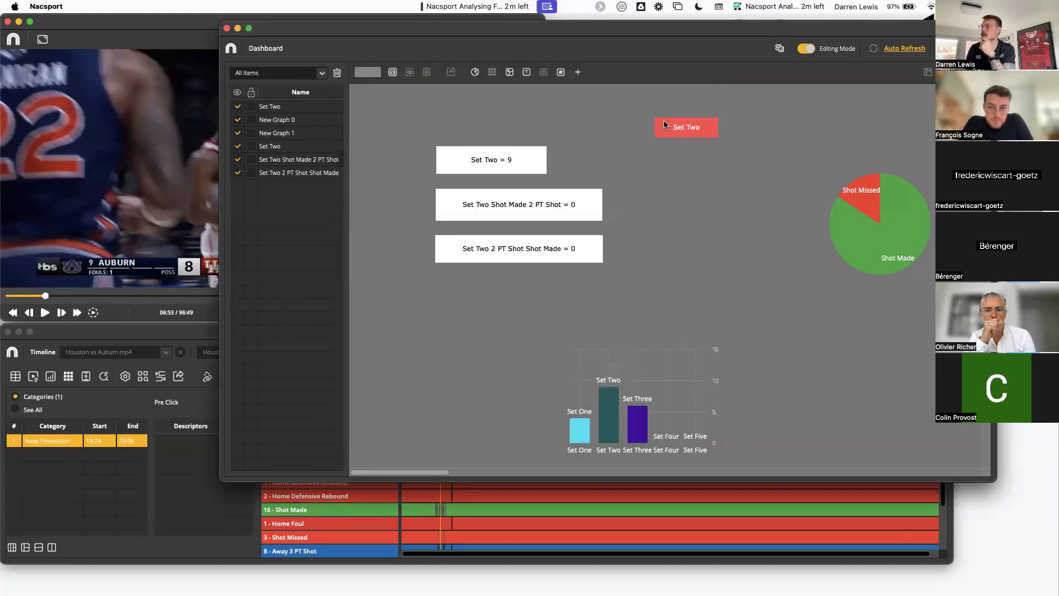
pyautogui.click(806, 48)
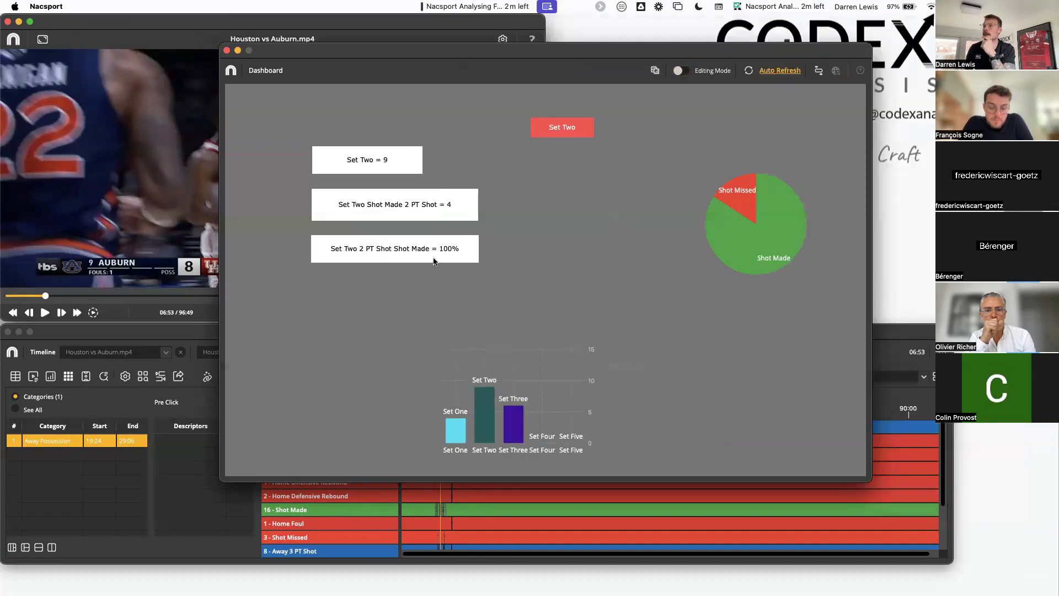
# Step: Remove the Value Relative to Group / Label option from the lowest label, save it, and leave editing mode
pyautogui.click(679, 70)
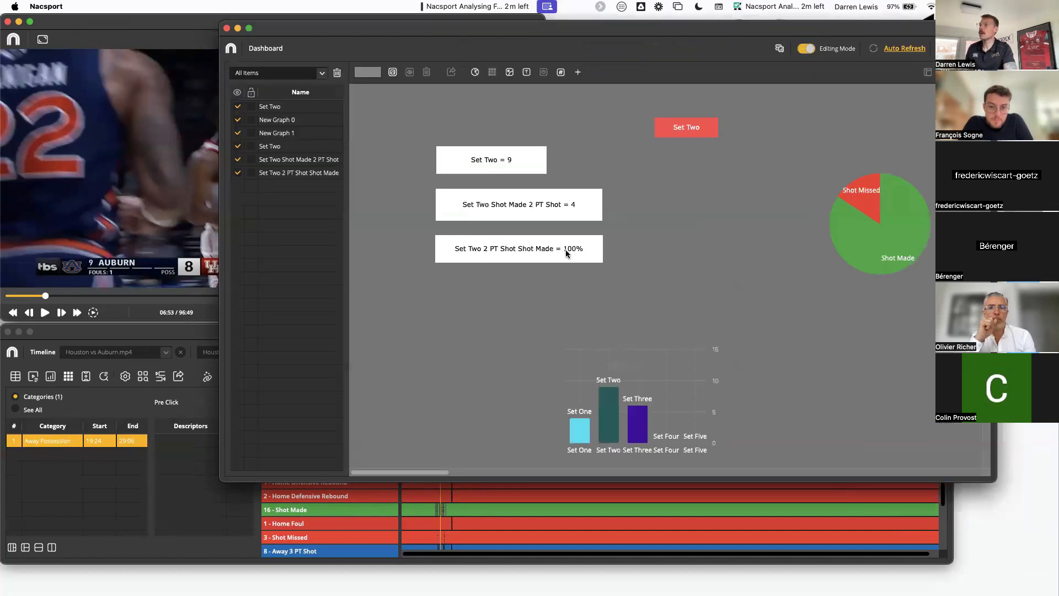
pyautogui.click(527, 258)
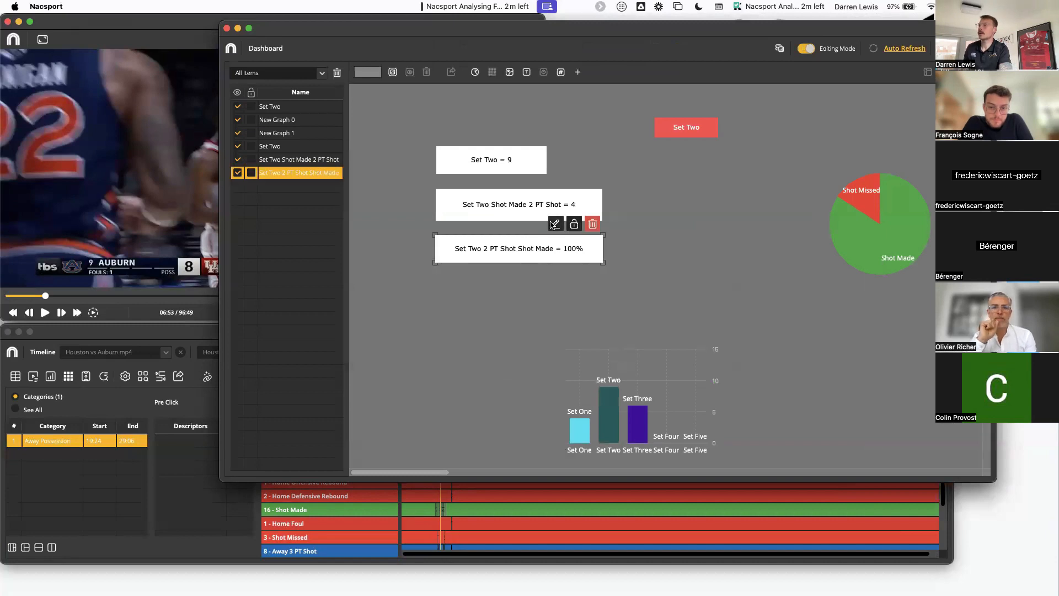
pyautogui.click(555, 224)
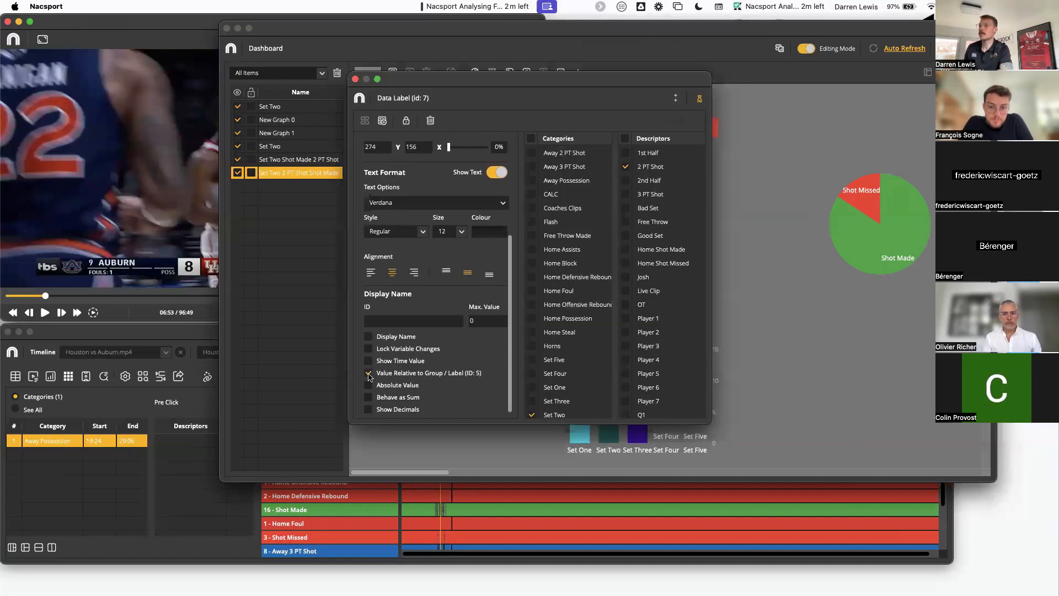
pyautogui.click(676, 120)
pyautogui.click(805, 49)
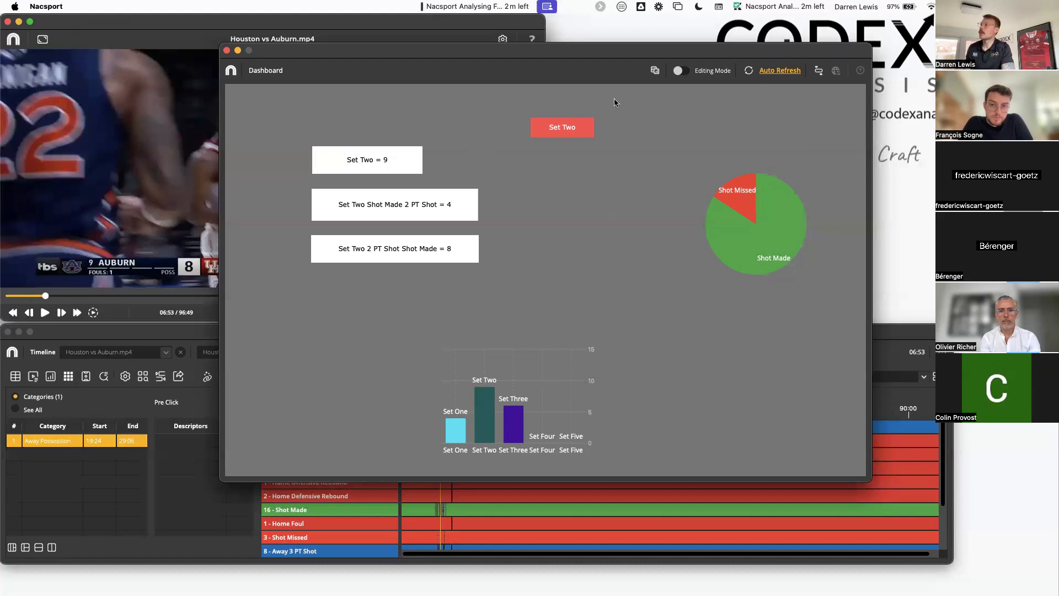
# Step: In editing mode, set up a new data label with the Set Two category and the 2 PT Shot and Shot Made descriptors
pyautogui.click(680, 70)
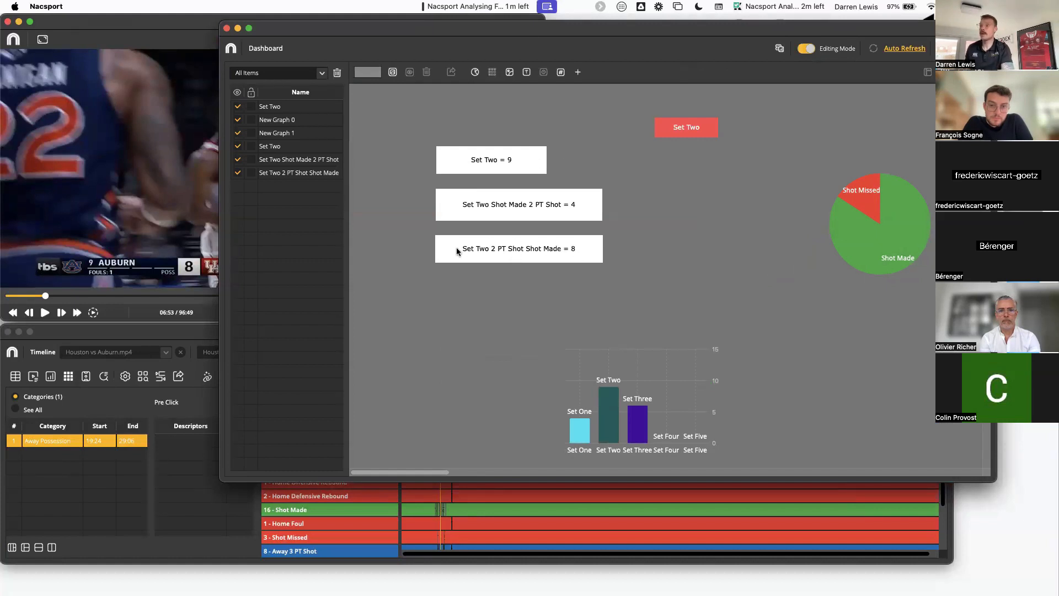
pyautogui.click(561, 73)
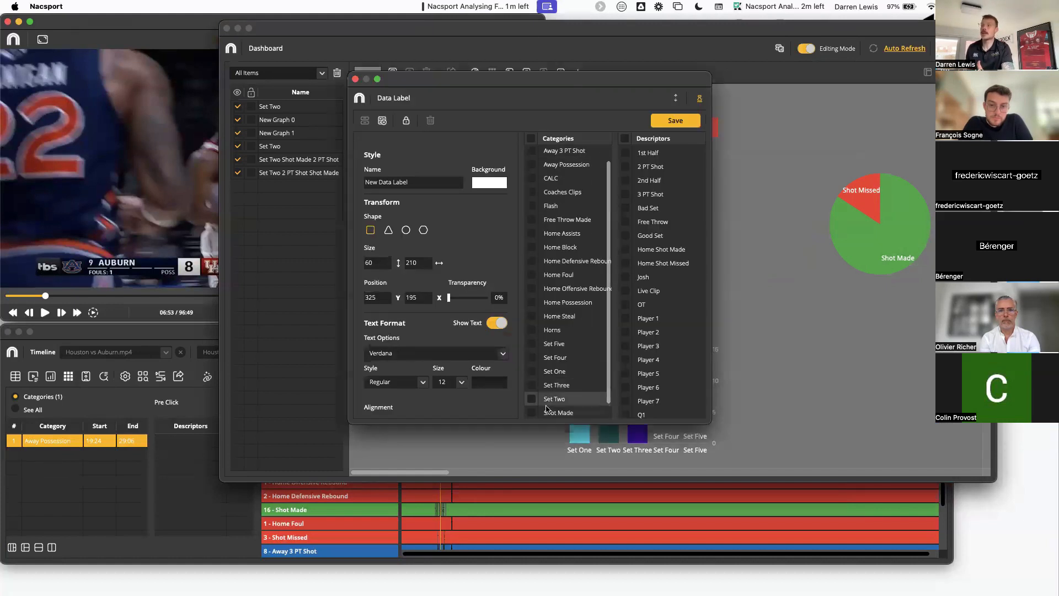
pyautogui.scroll(-3, 546, 331)
pyautogui.click(531, 384)
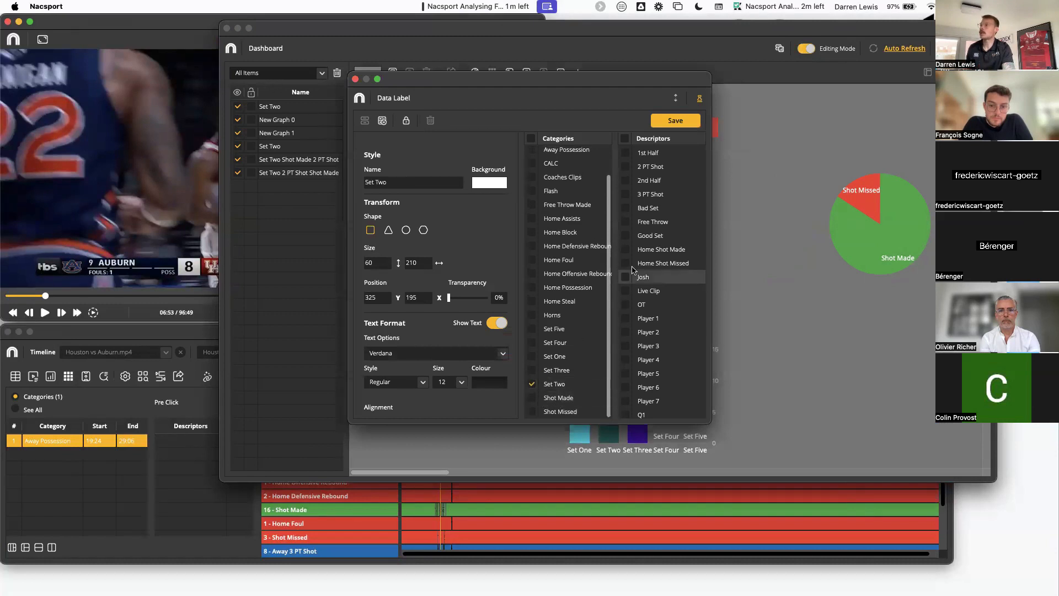
pyautogui.click(625, 167)
pyautogui.scroll(-5, 625, 276)
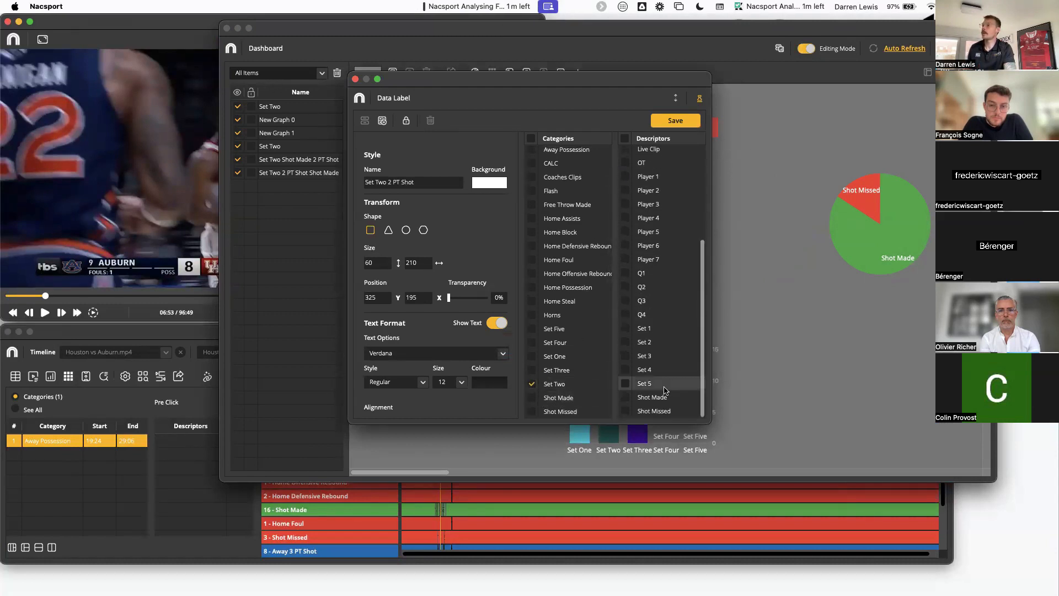
pyautogui.click(625, 398)
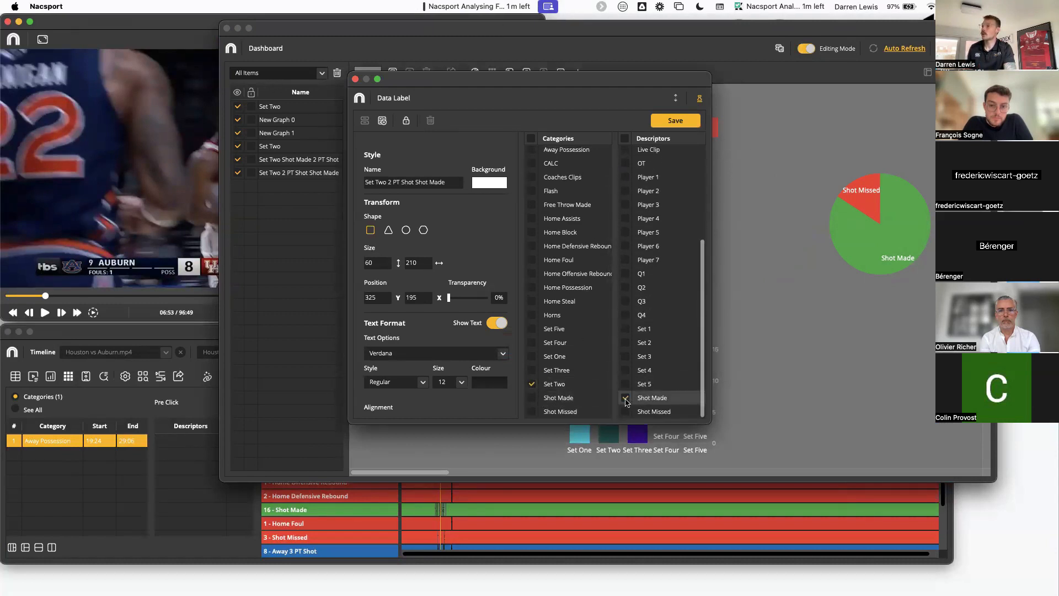
# Step: Add a calculation to the new data label that multiplies its value by 2
pyautogui.click(381, 123)
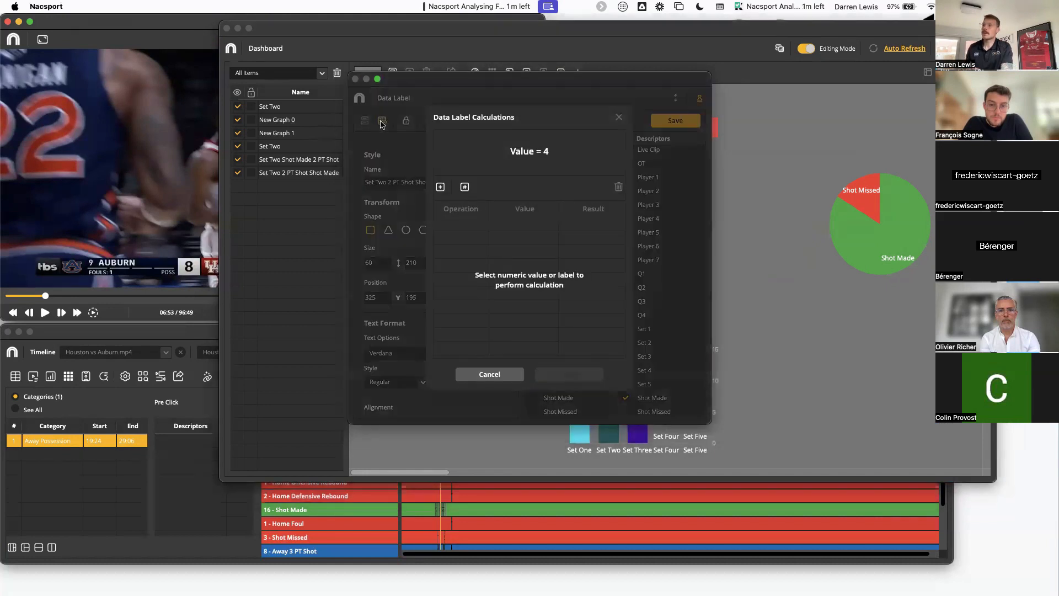
pyautogui.click(440, 188)
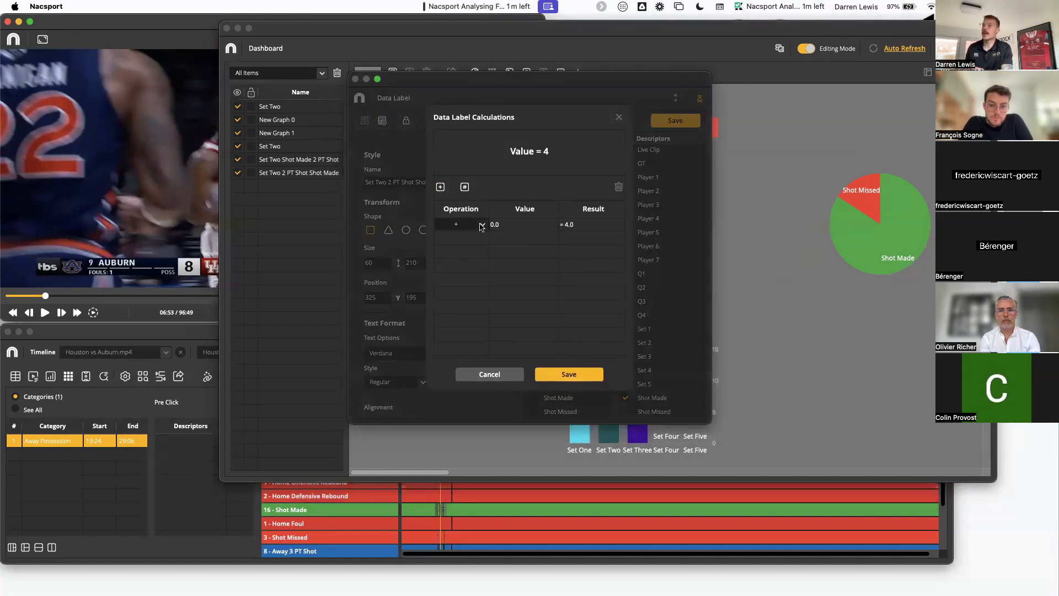
pyautogui.click(481, 224)
pyautogui.click(473, 258)
pyautogui.click(507, 230)
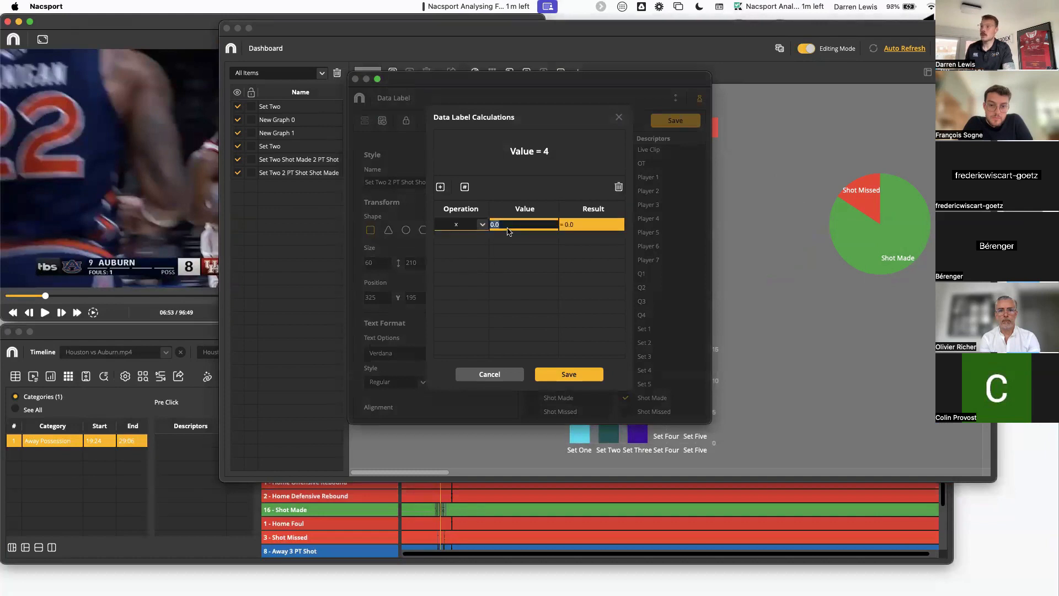
pyautogui.write('2')
pyautogui.press('Return')
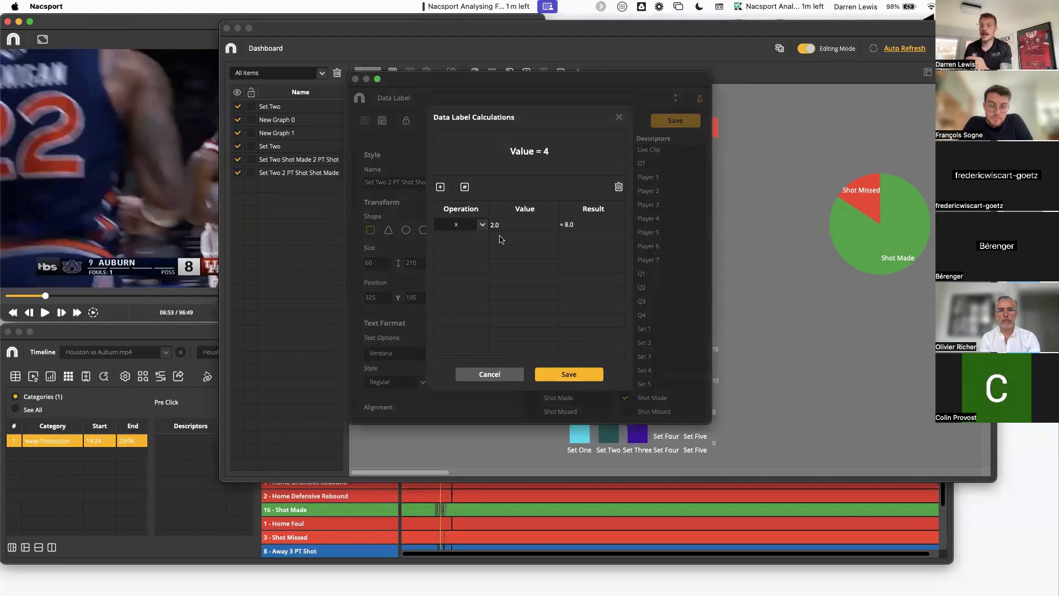
# Step: Add a second operation dividing the result by the ID5 Set Two label, and save the calculation
pyautogui.click(465, 188)
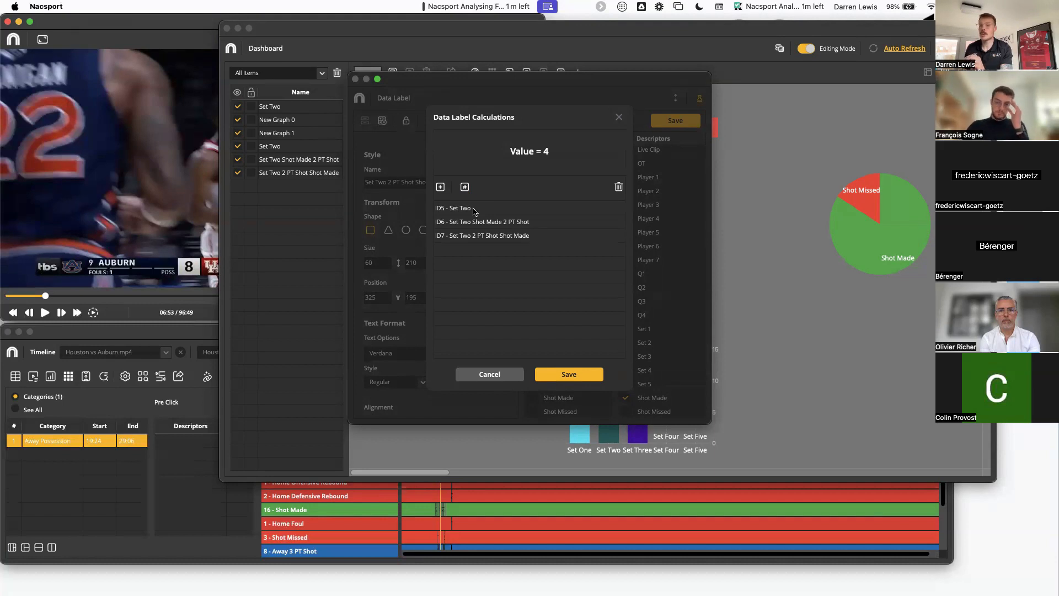
pyautogui.click(474, 209)
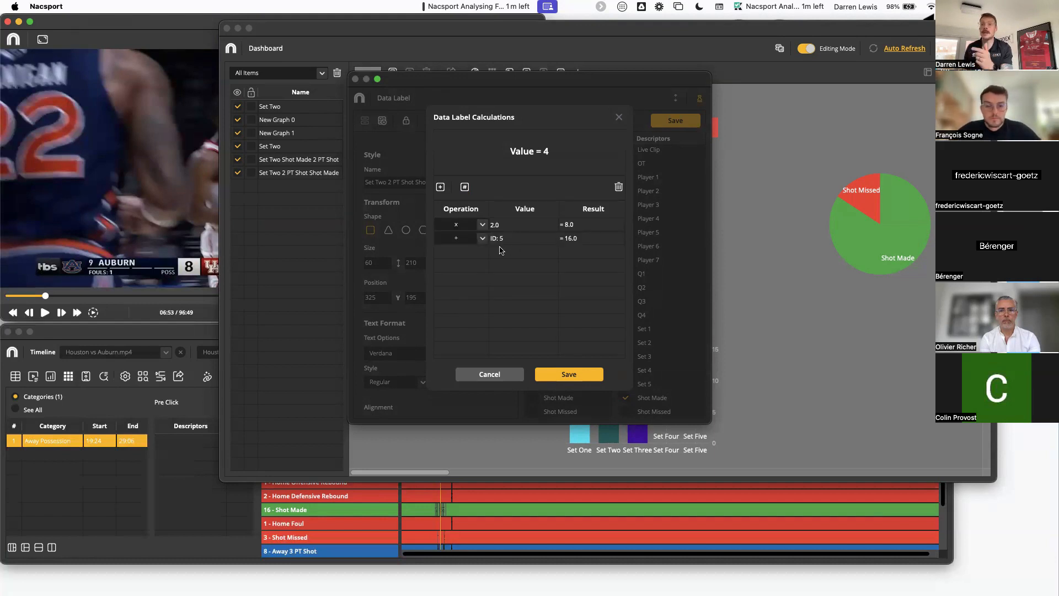
pyautogui.click(482, 239)
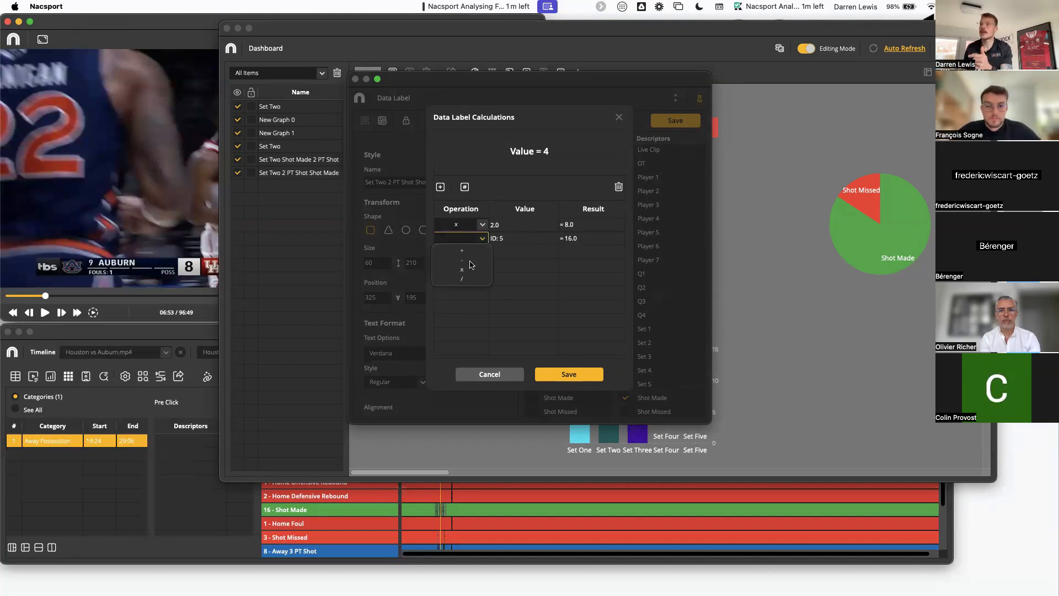
pyautogui.click(466, 279)
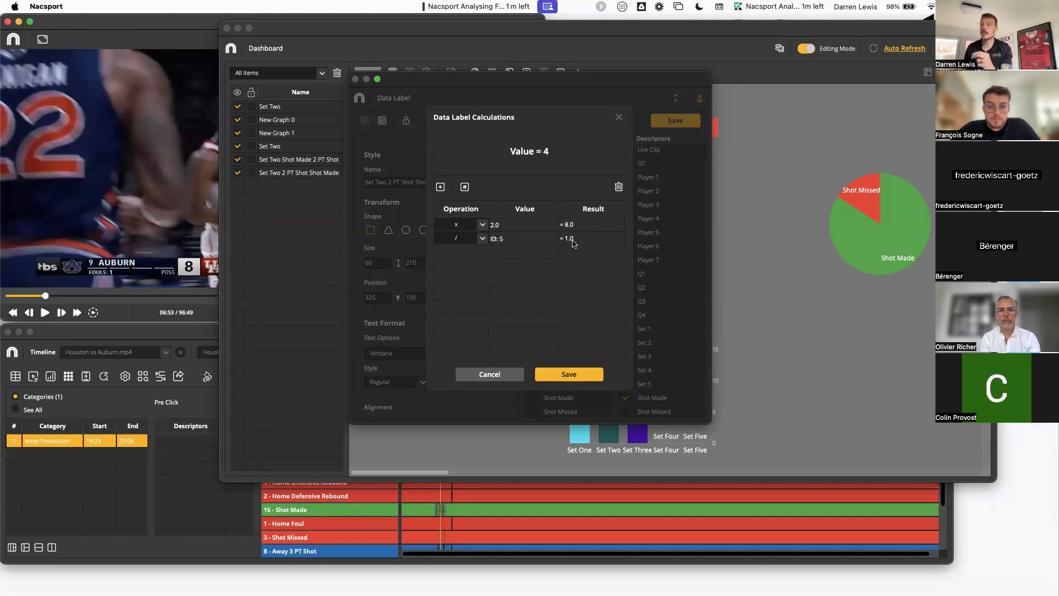
pyautogui.click(577, 377)
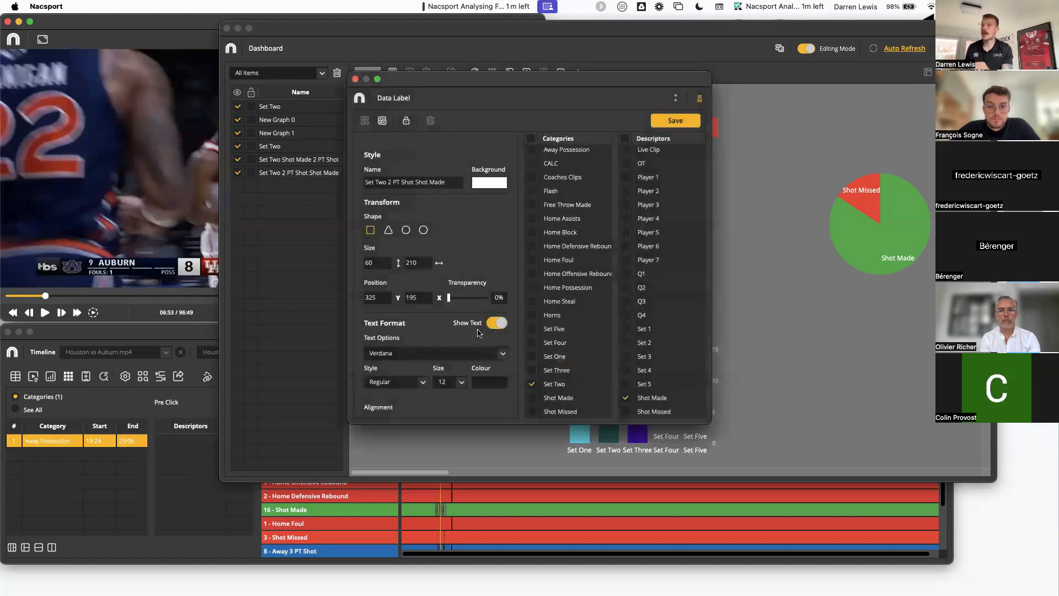
# Step: Show decimals on the new label, save it, fit it below the other three labels, and turn off editing mode
pyautogui.scroll(-5, 386, 358)
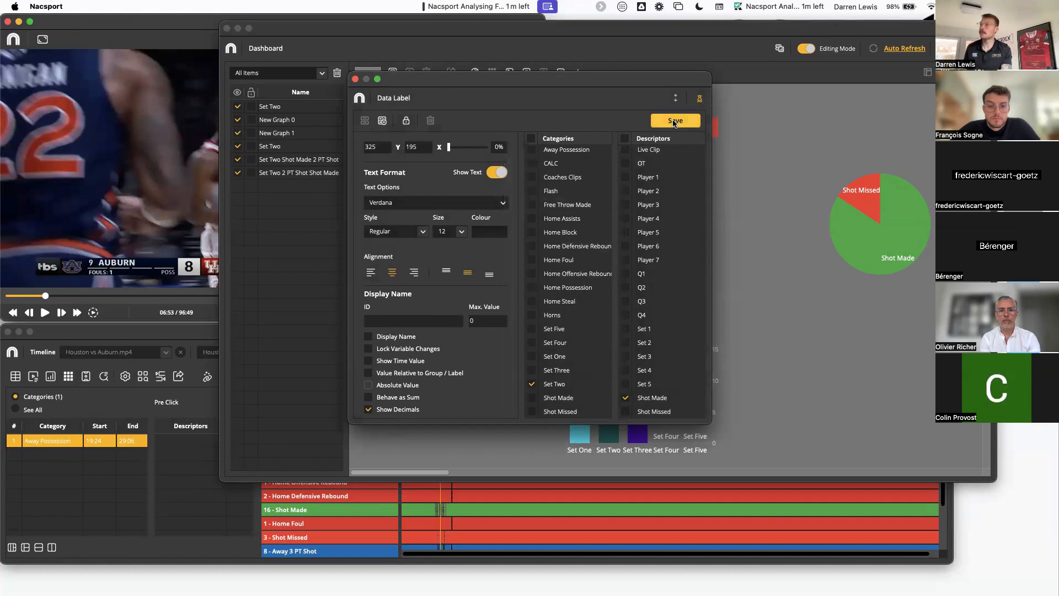
pyautogui.click(673, 121)
pyautogui.moveTo(530, 280); pyautogui.dragTo(603, 305)
pyautogui.click(805, 49)
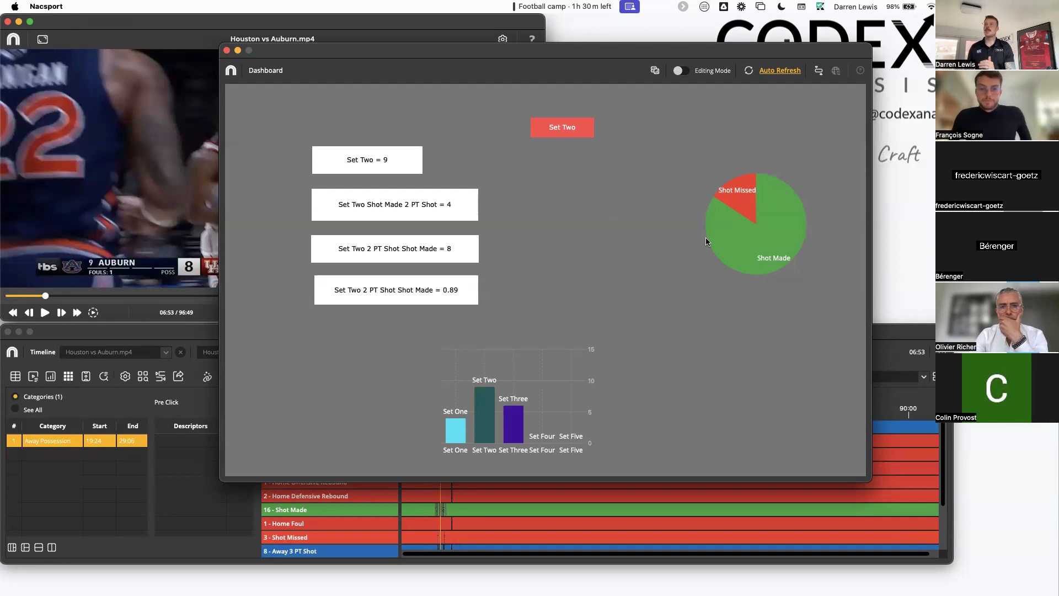
# Step: Review the calculation behind the Set Two two-point points label in editing mode without changing it
pyautogui.click(678, 70)
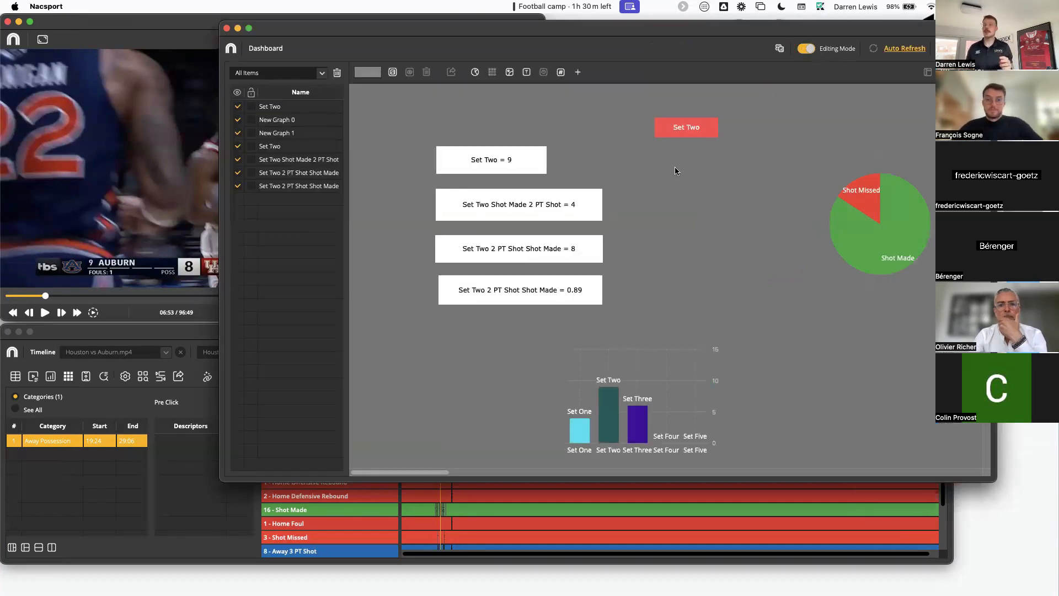
pyautogui.click(512, 262)
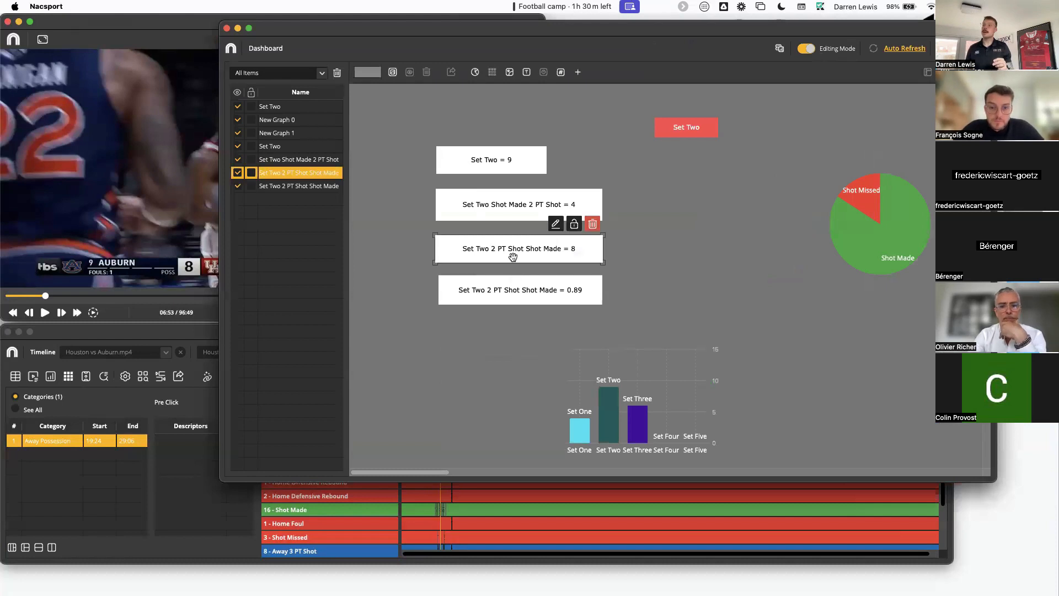
pyautogui.click(556, 224)
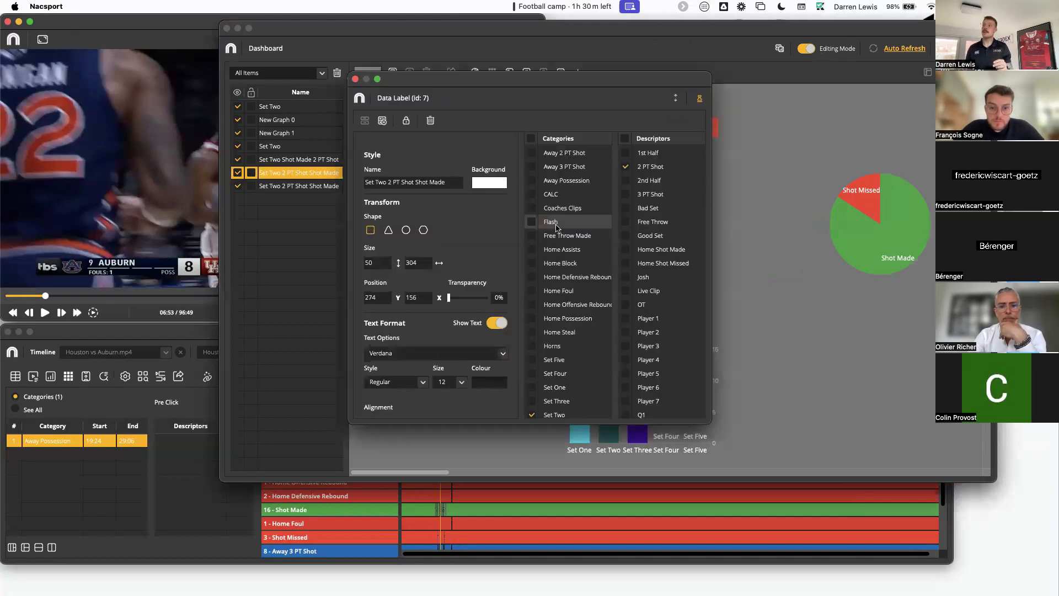
pyautogui.click(382, 120)
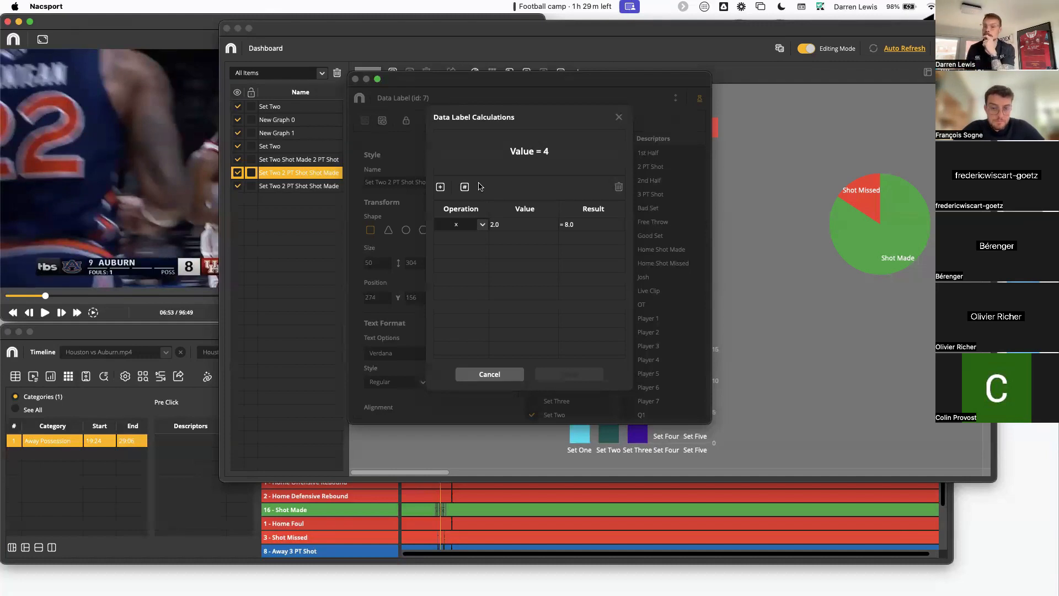
pyautogui.click(498, 374)
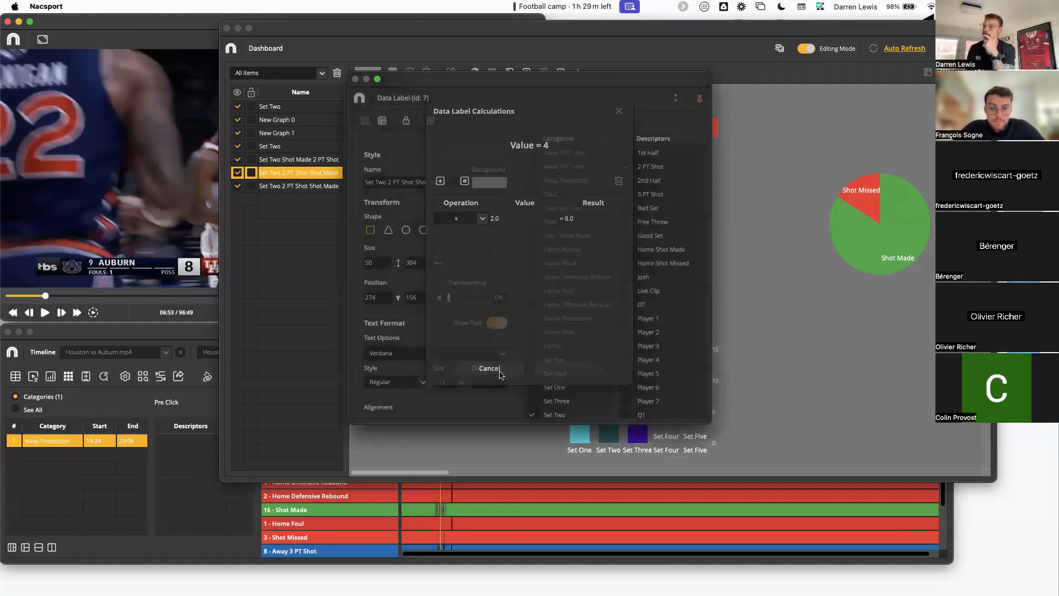
pyautogui.moveTo(518, 83); pyautogui.dragTo(533, 87)
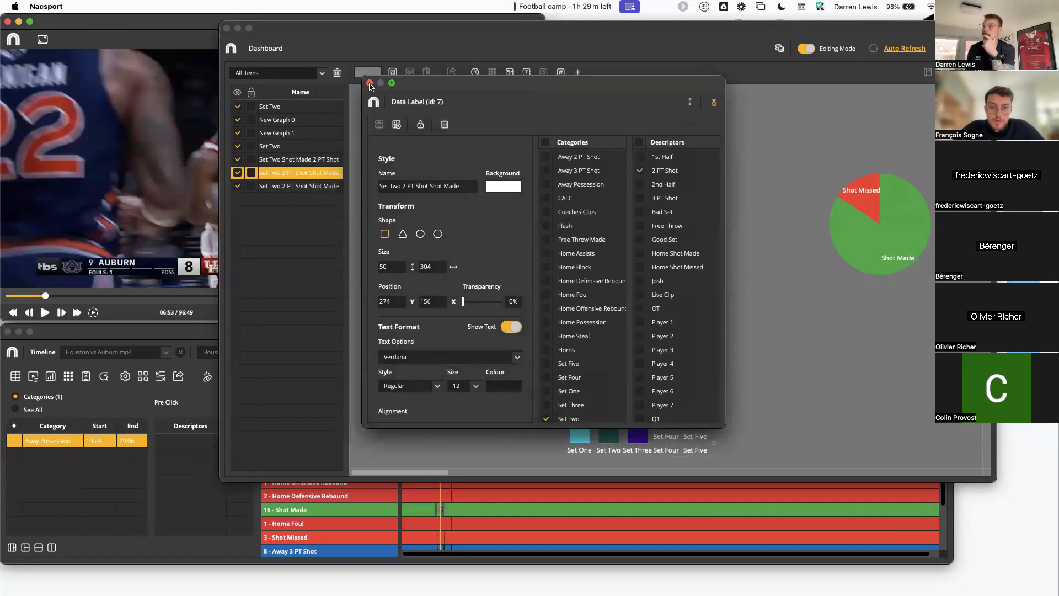
pyautogui.click(370, 85)
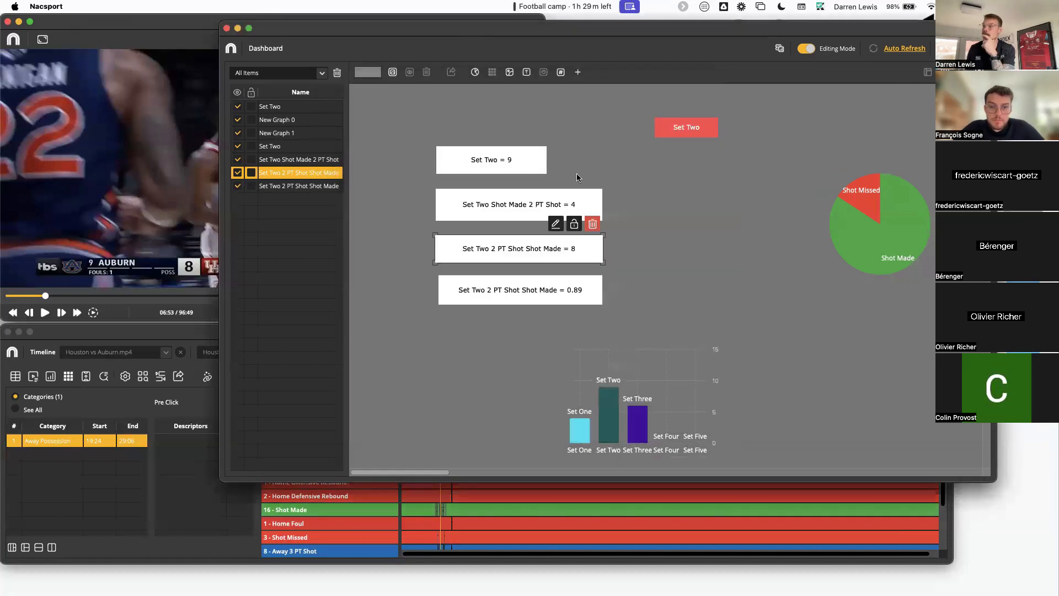
pyautogui.click(807, 48)
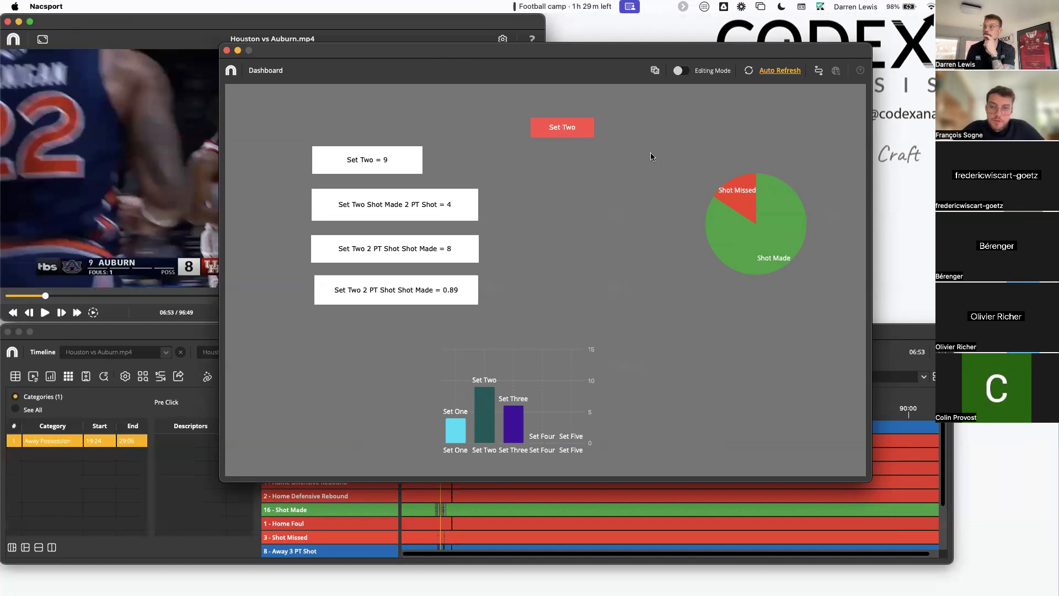
# Step: In editing mode, move the calculated two-point points label beside the Set Two Shot Made 2 PT Shot label
pyautogui.click(680, 71)
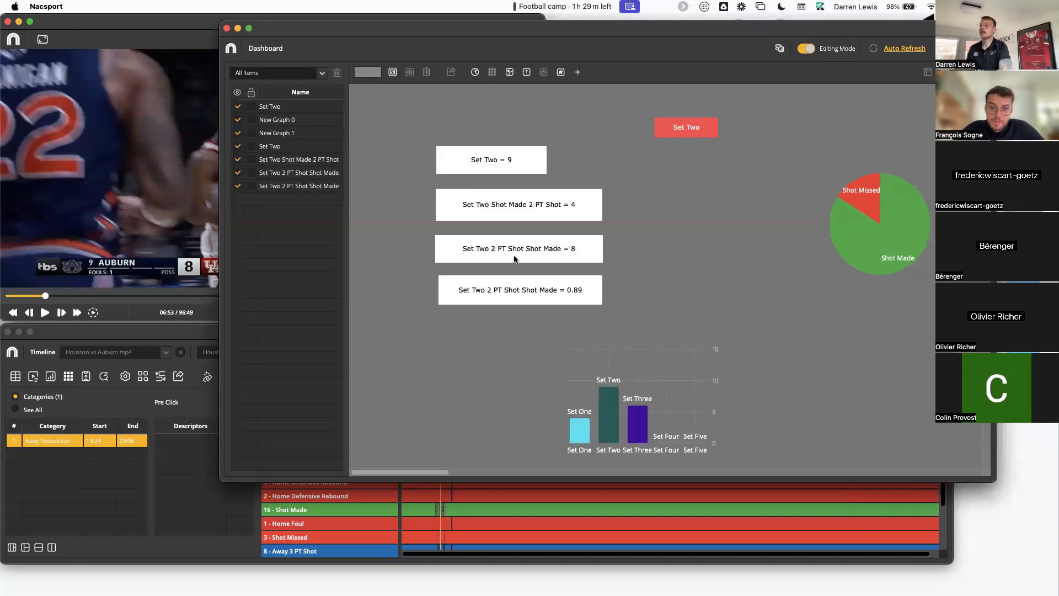
pyautogui.moveTo(515, 258); pyautogui.dragTo(692, 212)
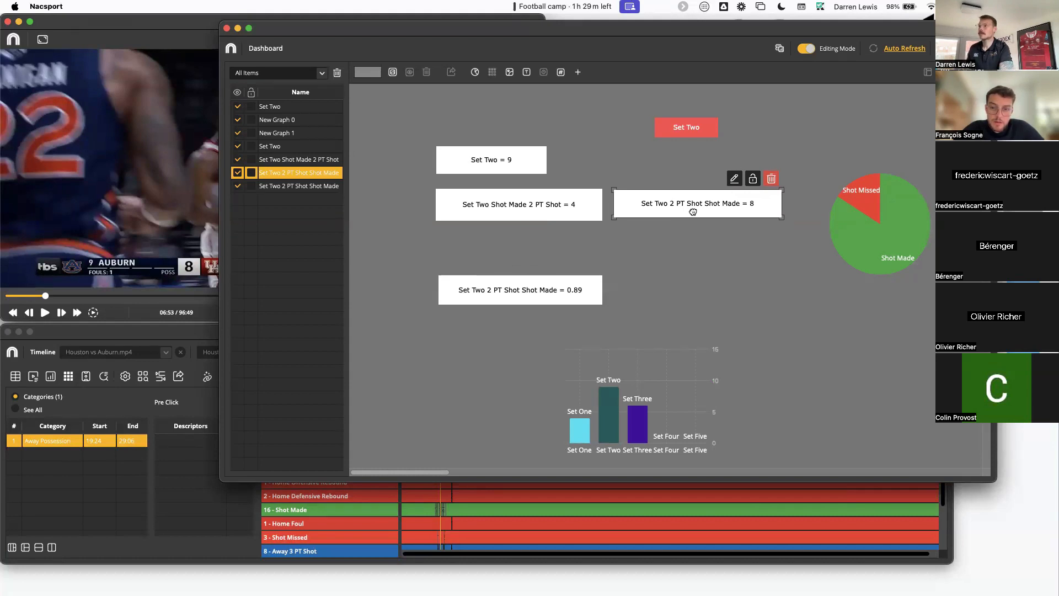
# Step: Create a data label for Set Two with the 3 PT Shot and Shot Made descriptors, and fit it below the made two-point shots label
pyautogui.click(560, 71)
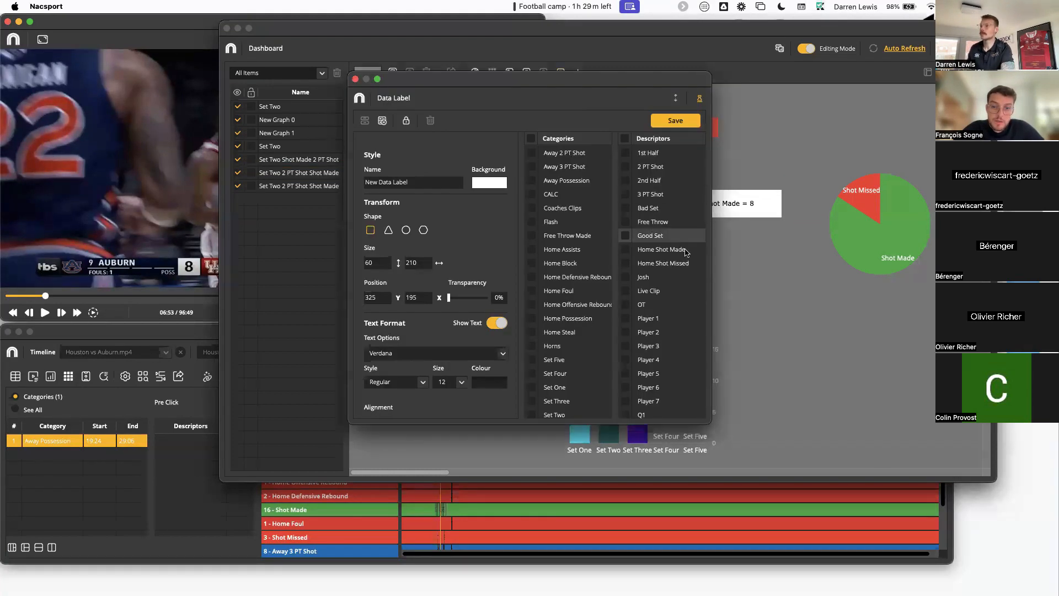
pyautogui.scroll(-2, 563, 385)
pyautogui.click(554, 383)
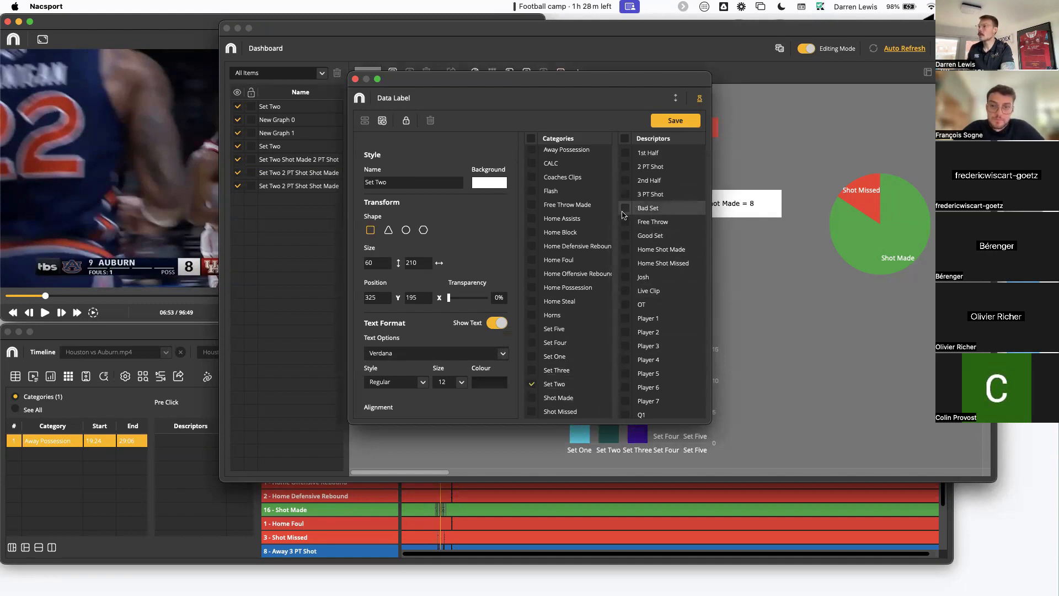
pyautogui.click(628, 195)
pyautogui.scroll(-5, 665, 270)
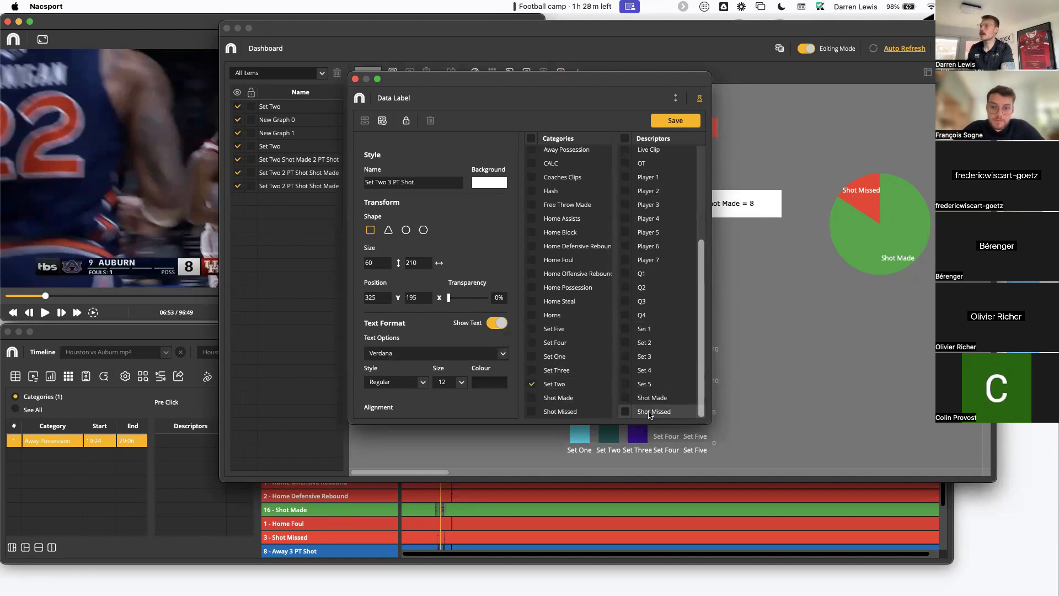
pyautogui.click(651, 398)
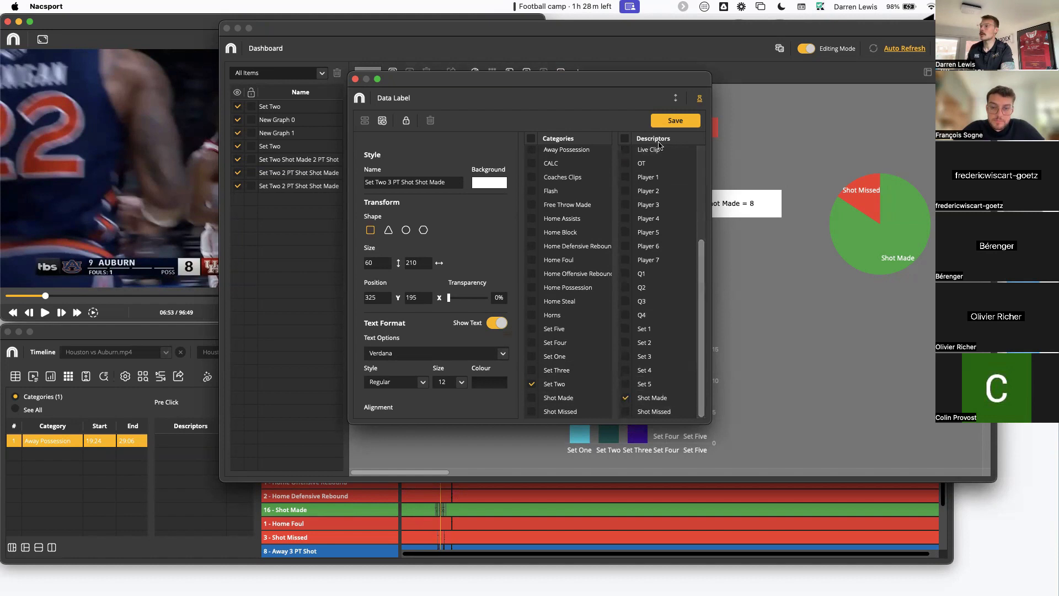
pyautogui.click(675, 121)
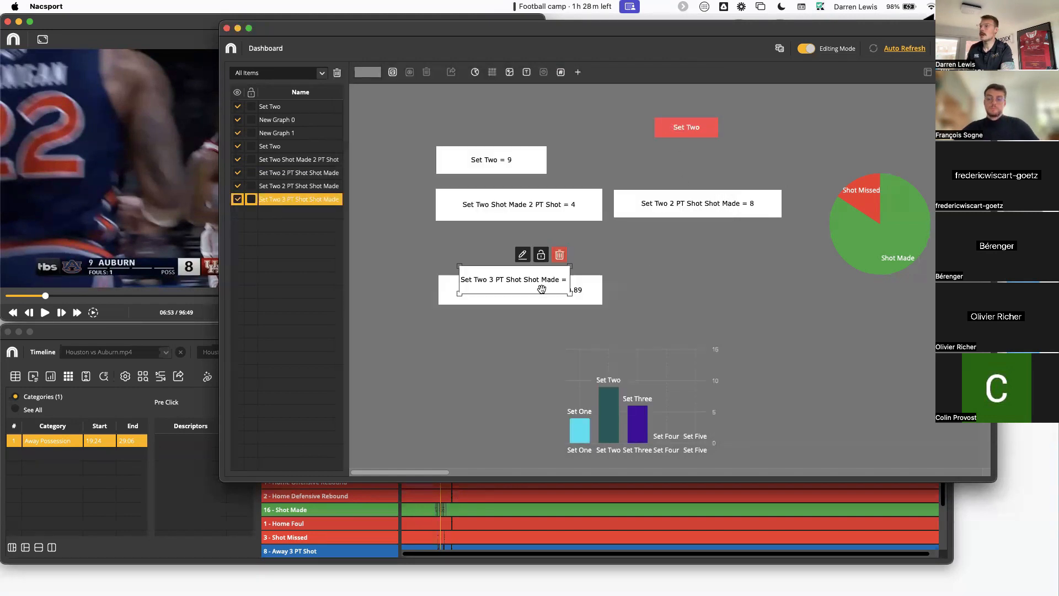
pyautogui.moveTo(541, 288); pyautogui.dragTo(604, 264)
pyautogui.click(806, 48)
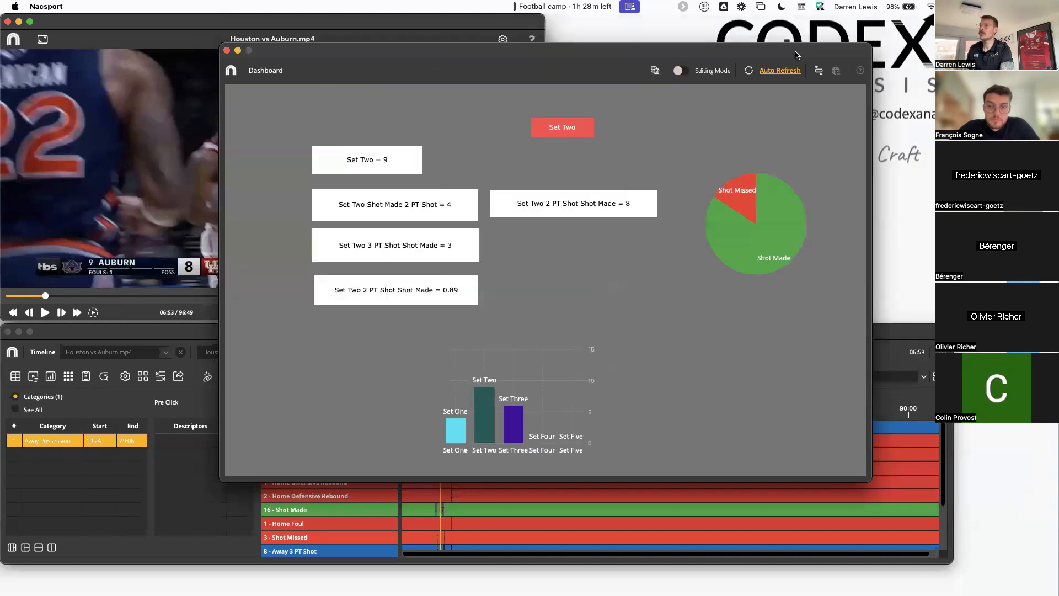
# Step: In editing mode, set up another data label with the Set Two category and the 3 PT Shot and Shot Made descriptors
pyautogui.click(681, 75)
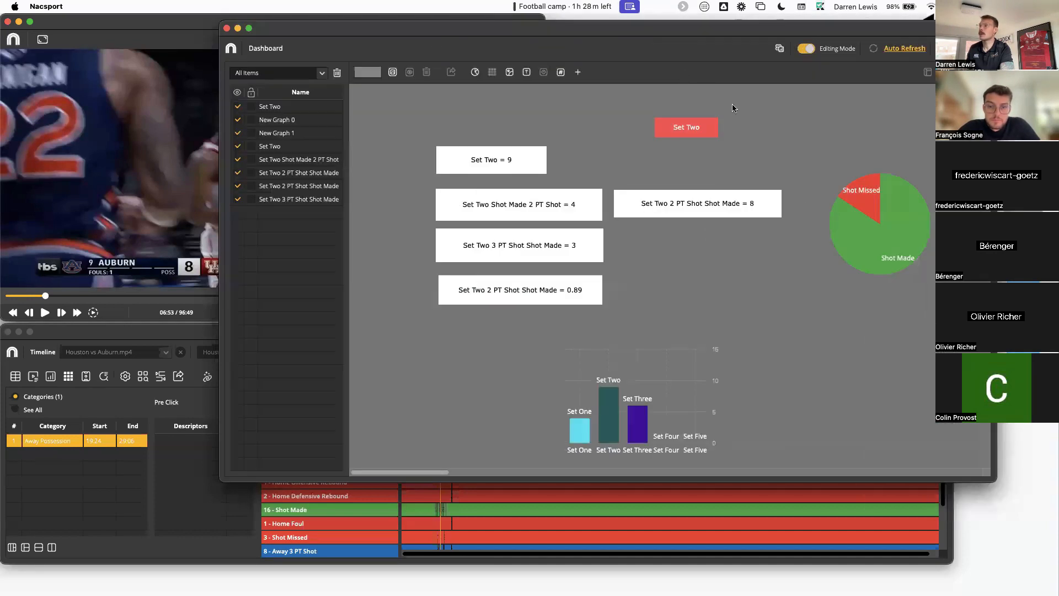
pyautogui.click(561, 73)
pyautogui.scroll(-2, 606, 326)
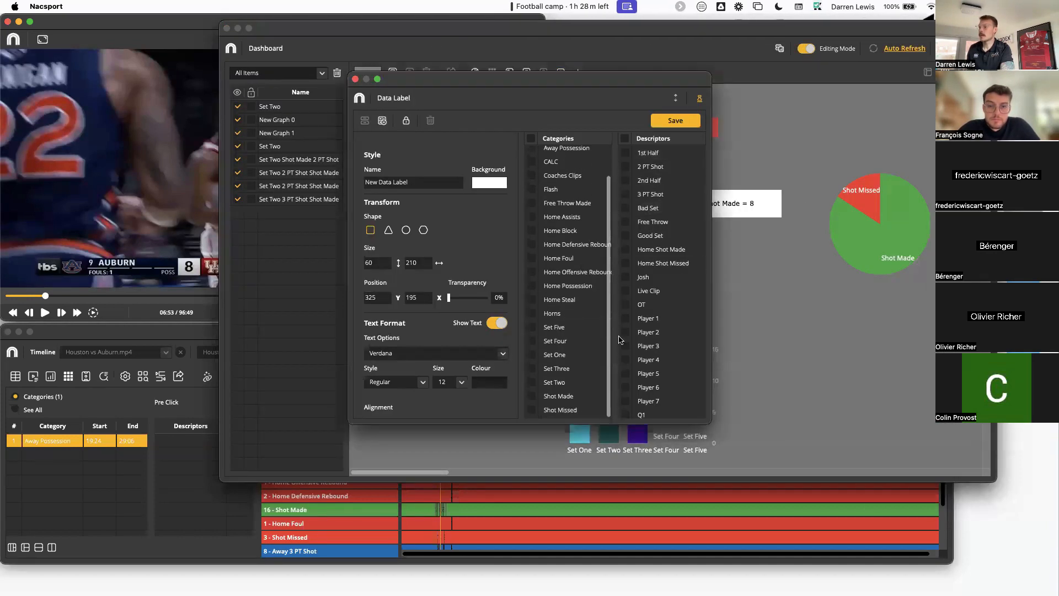
pyautogui.click(531, 385)
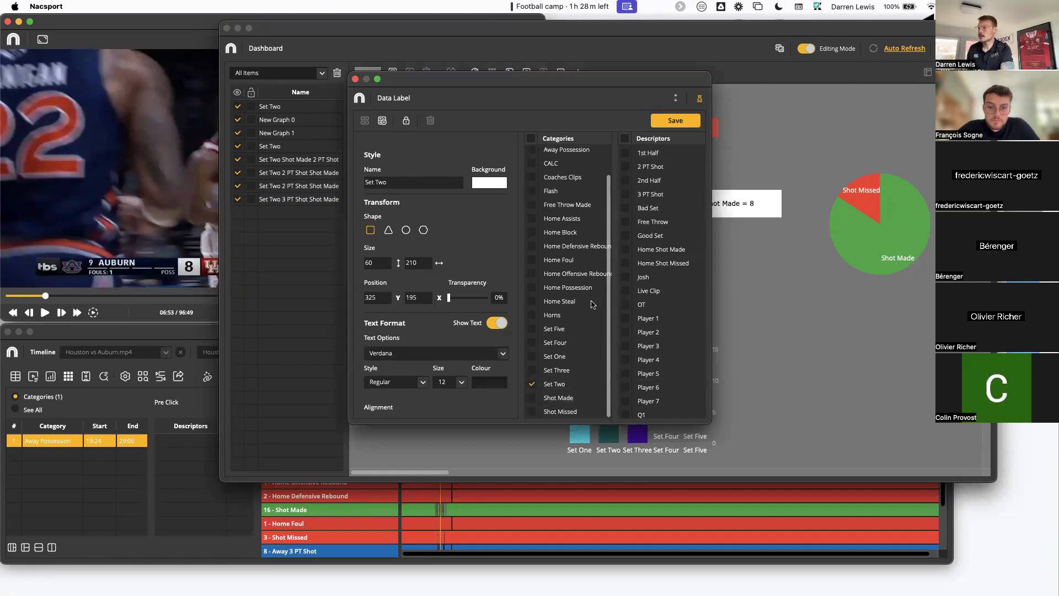
pyautogui.click(625, 194)
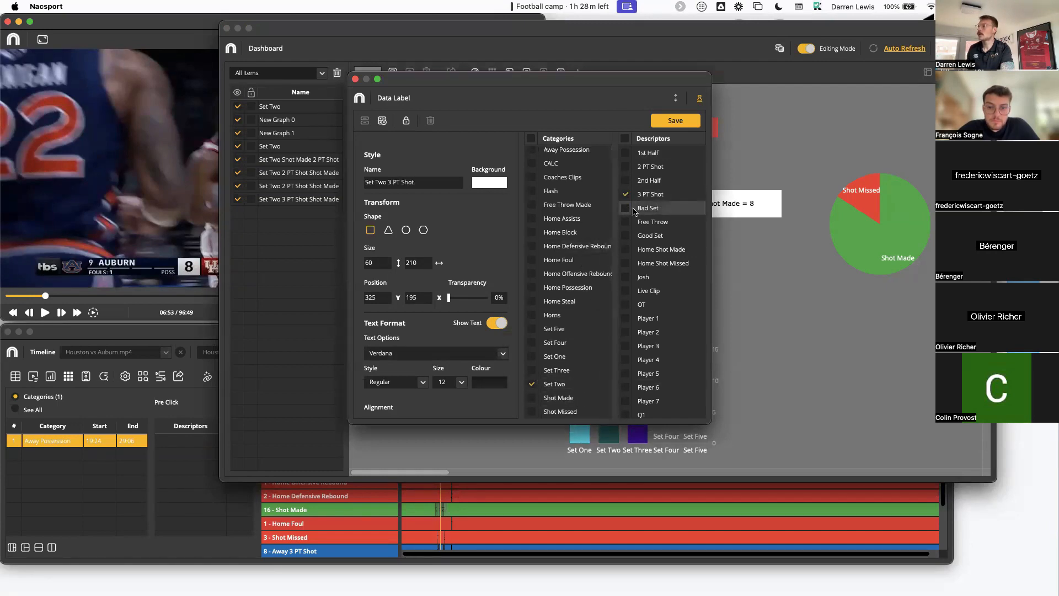
pyautogui.moveTo(626, 88); pyautogui.dragTo(528, 215)
pyautogui.moveTo(528, 215); pyautogui.dragTo(641, 166)
pyautogui.scroll(-10, 640, 477)
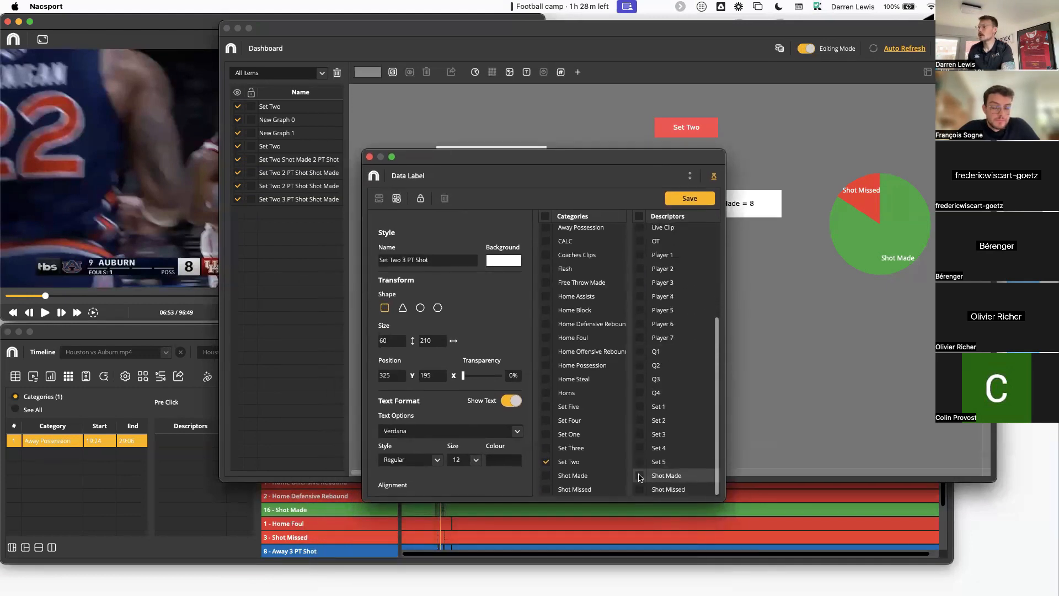
pyautogui.click(640, 475)
# Step: Add a calculation to the new data label that multiplies its value by 3, and save the calculation
pyautogui.click(397, 198)
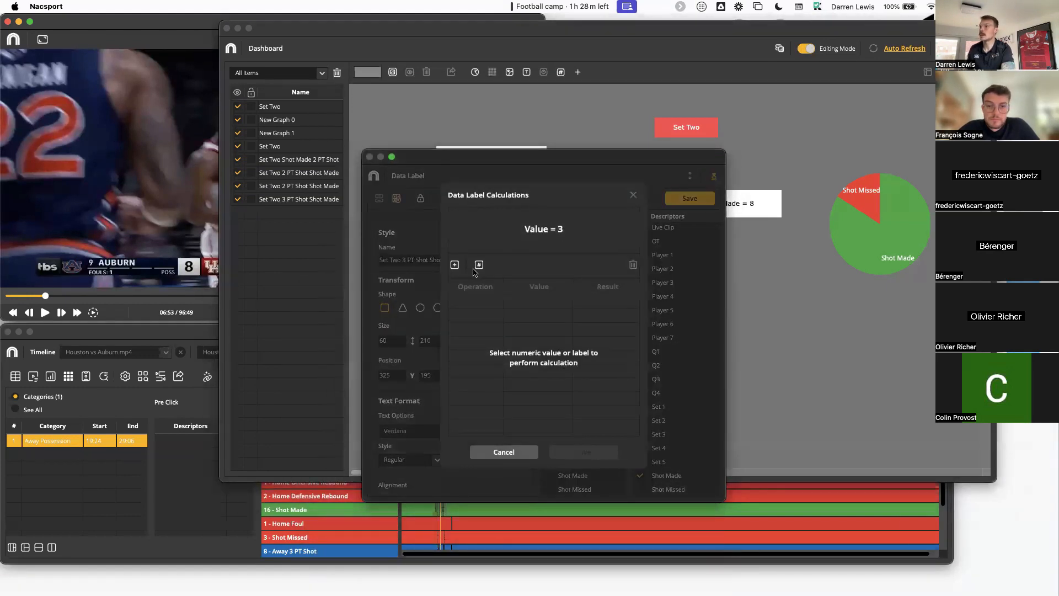
pyautogui.click(454, 265)
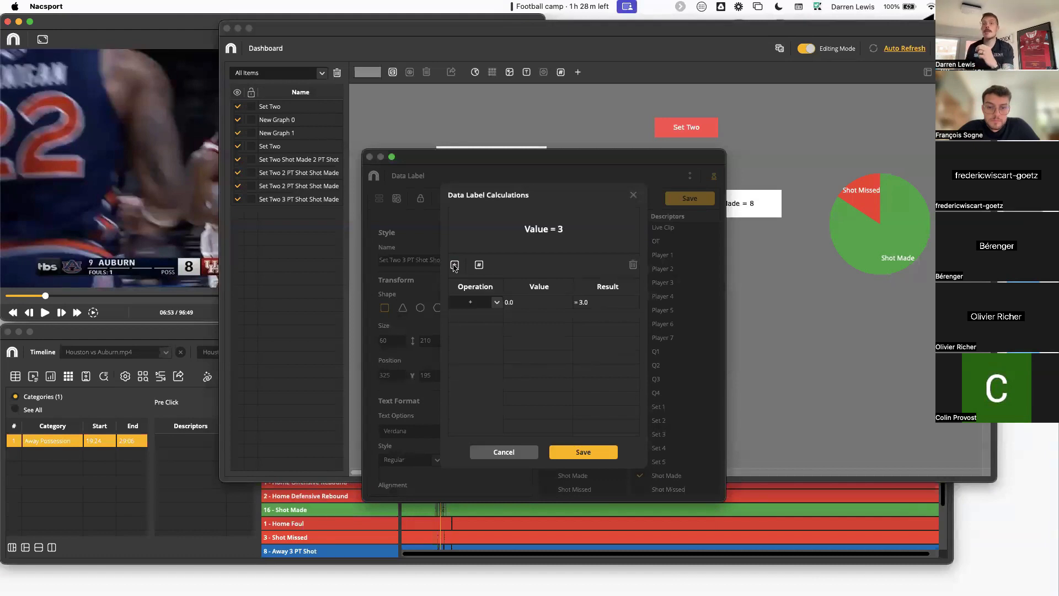
pyautogui.click(496, 304)
pyautogui.click(478, 338)
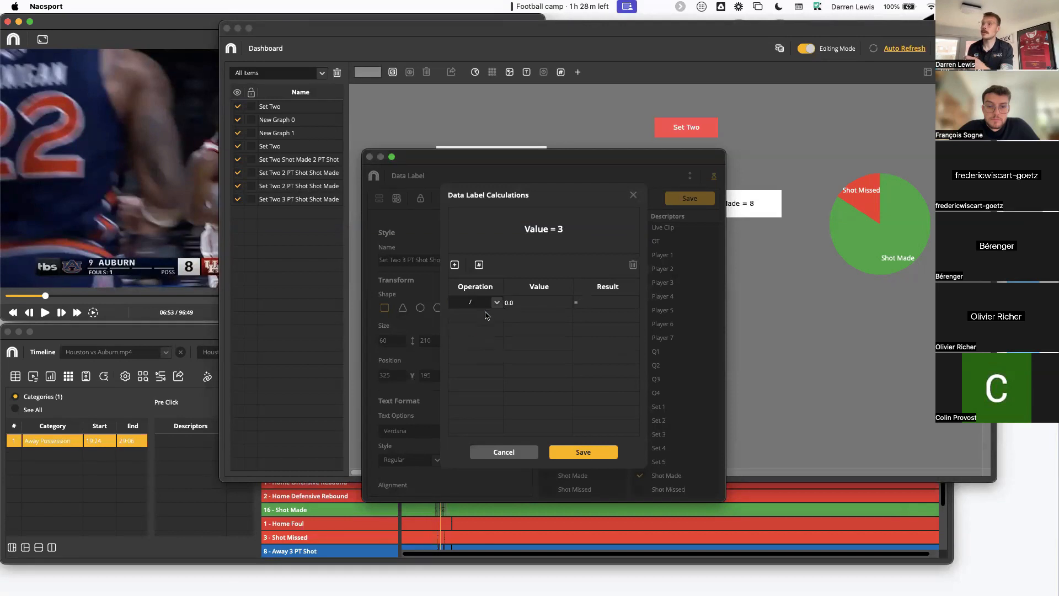
pyautogui.click(496, 302)
pyautogui.click(478, 334)
pyautogui.click(523, 303)
pyautogui.write('3')
pyautogui.press('Return')
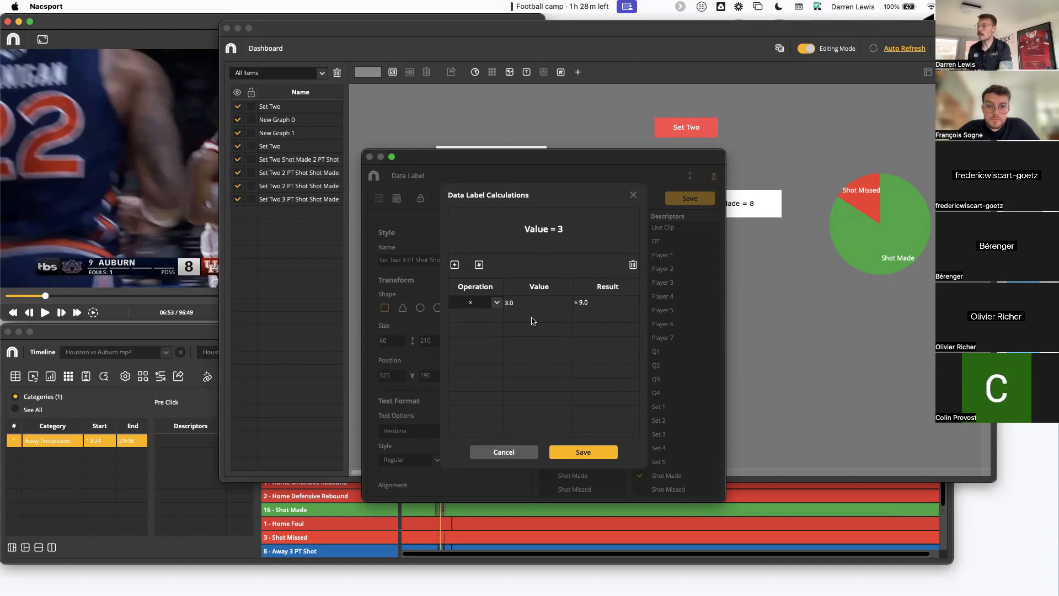
pyautogui.click(582, 452)
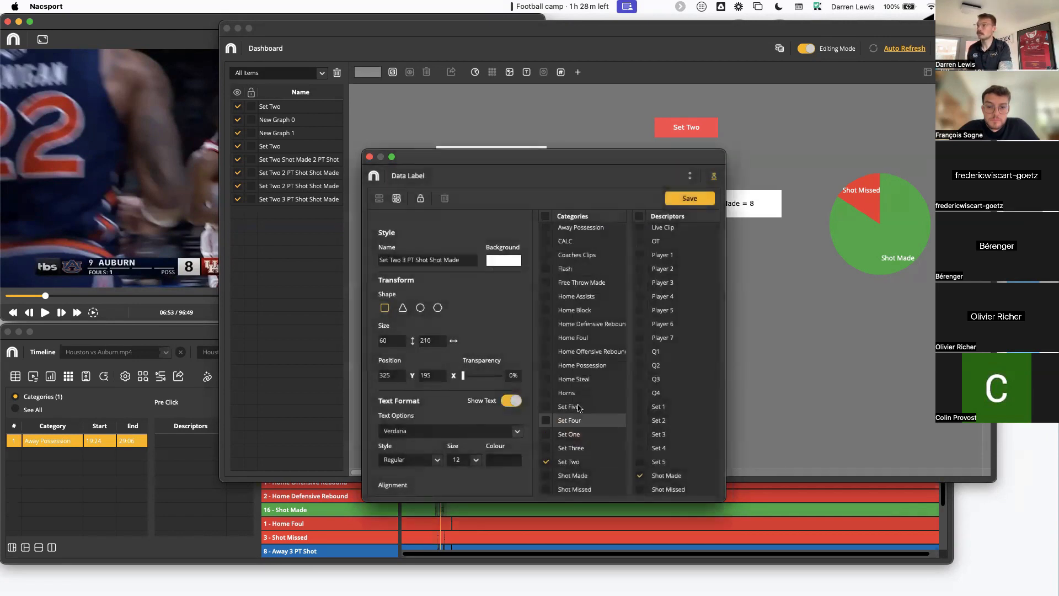
# Step: Save the new label, fit it beside the made three-point shots label, and move the points-per-set label down above the bar chart
pyautogui.click(689, 198)
pyautogui.moveTo(553, 289); pyautogui.dragTo(646, 330)
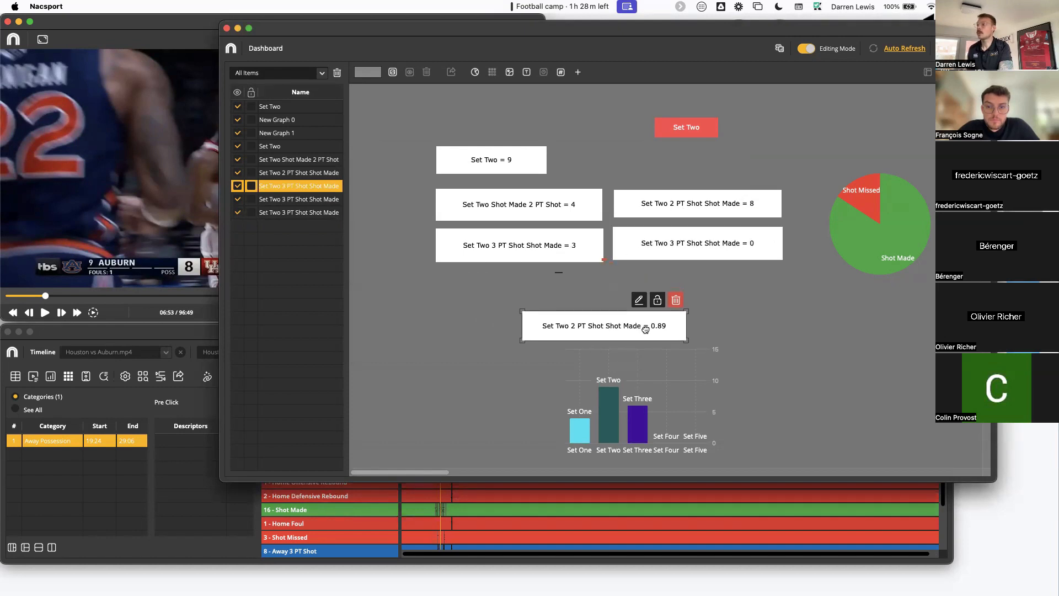
pyautogui.click(753, 340)
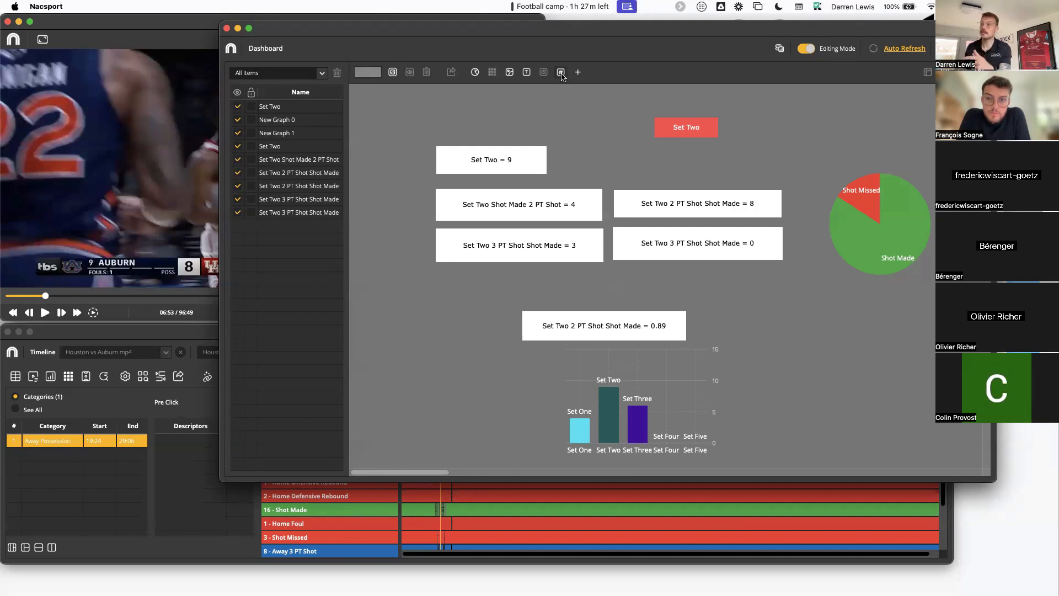
# Step: Set up a new data label with the CALC category, and shift its settings window clear of the calculated labels
pyautogui.click(561, 73)
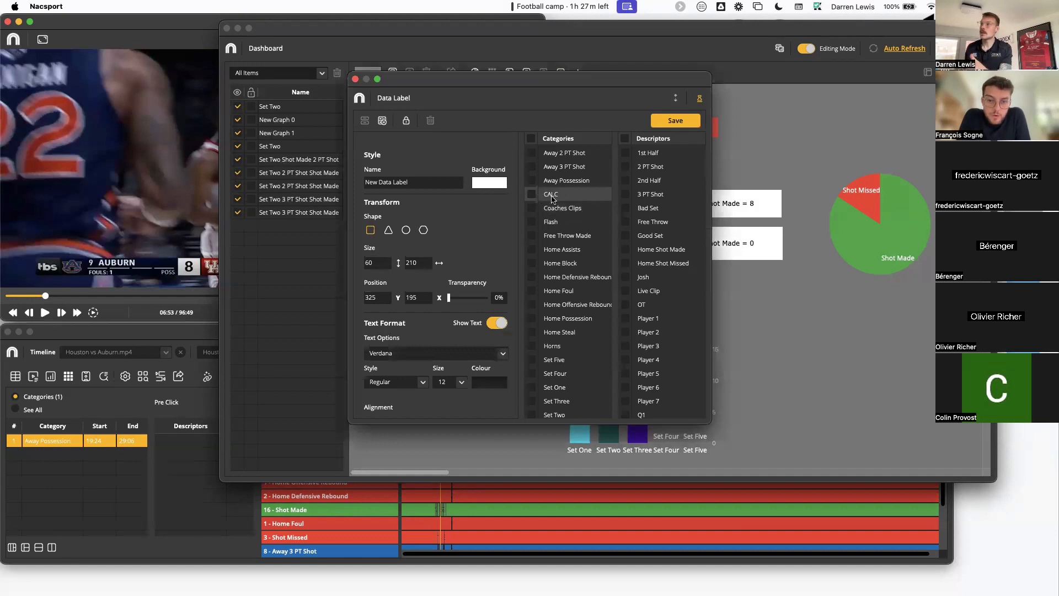
pyautogui.click(533, 197)
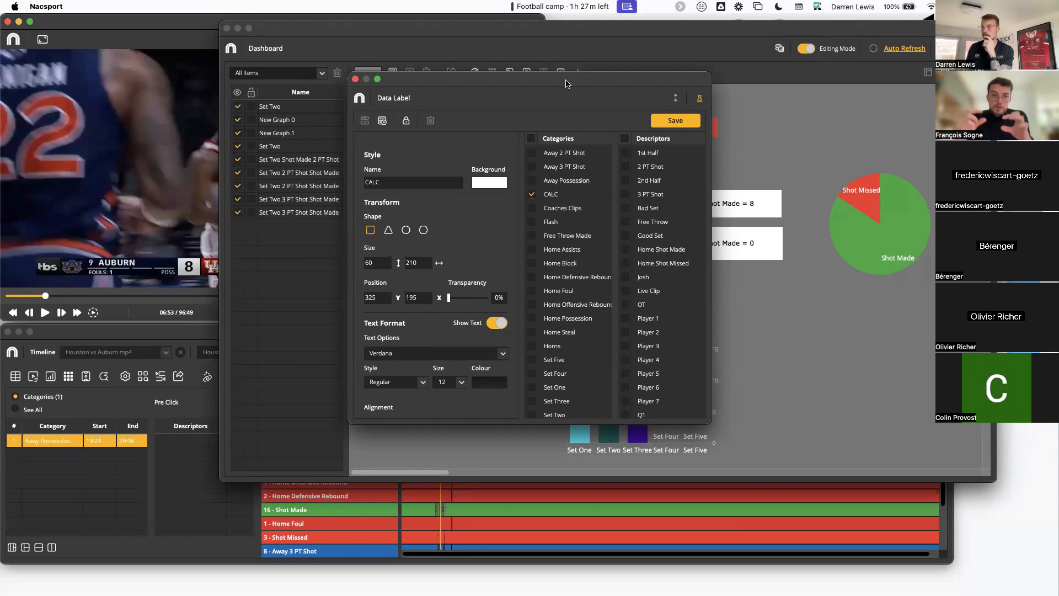
pyautogui.moveTo(566, 83); pyautogui.dragTo(448, 102)
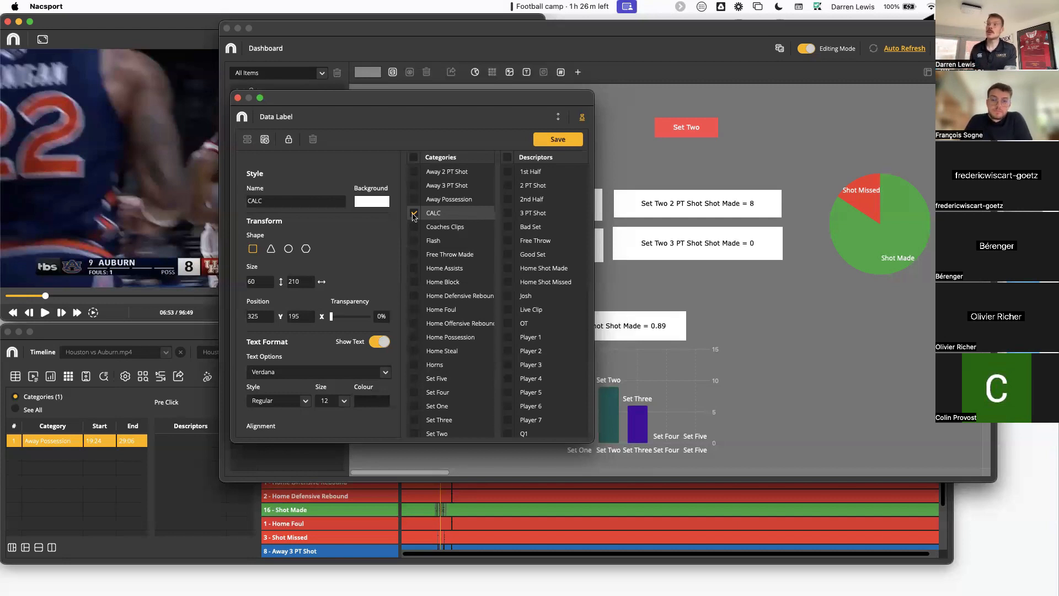
# Step: Give the new CALC label a calculation that adds label ID7, Set Two 2 PT Shot Shot Made, and label ID9, Set Two 3 PT Shot Shot Made
pyautogui.click(264, 140)
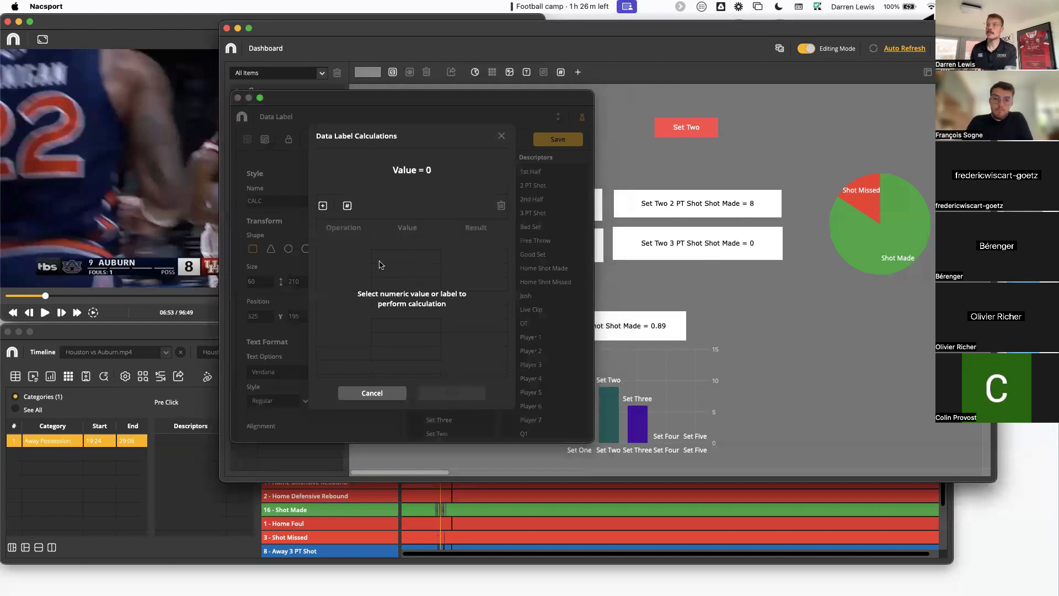
pyautogui.click(347, 205)
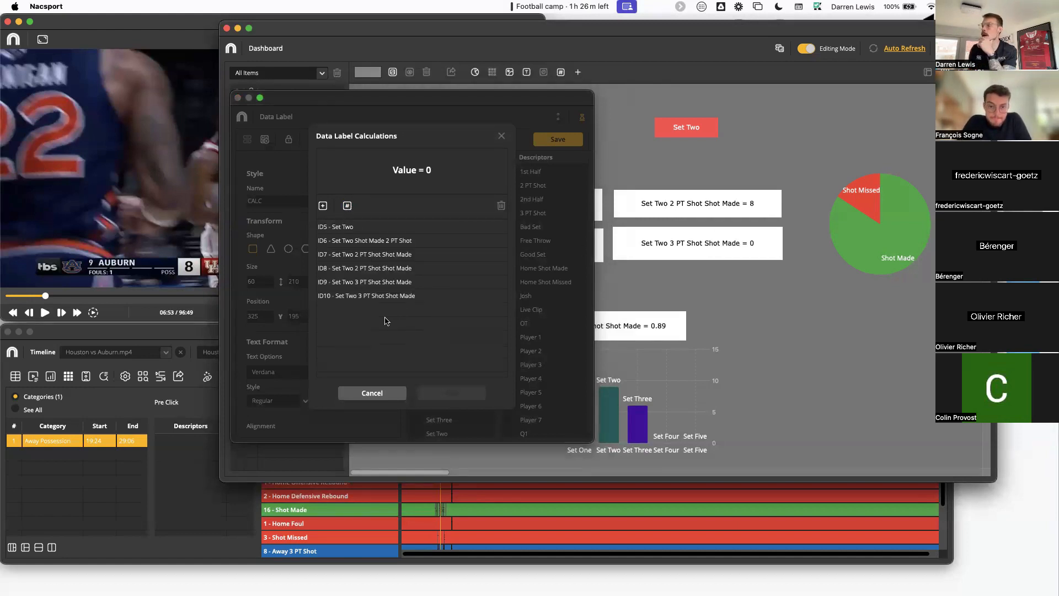
pyautogui.click(391, 256)
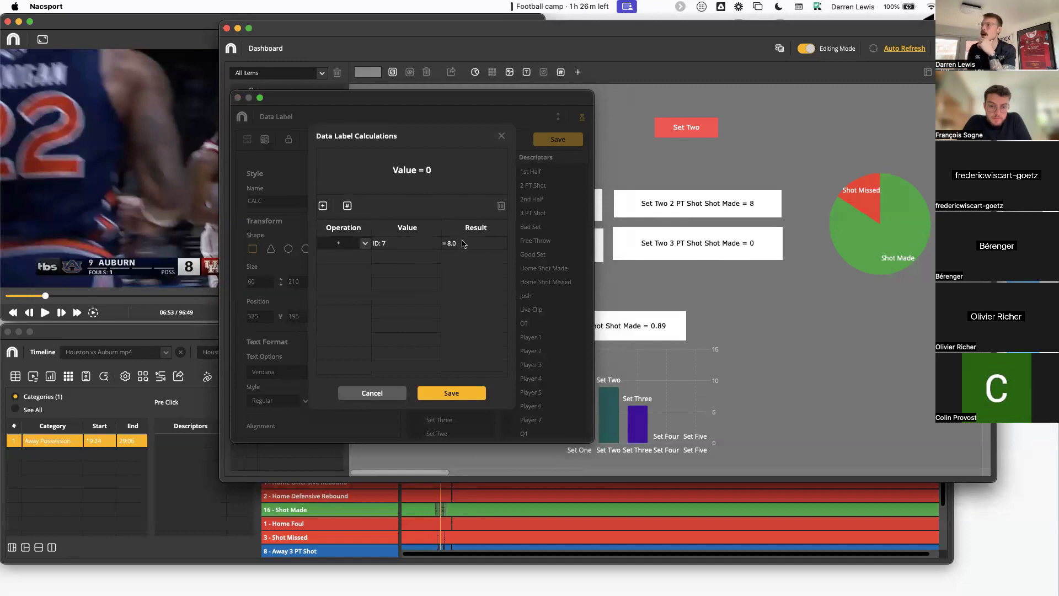
pyautogui.click(347, 205)
pyautogui.click(389, 286)
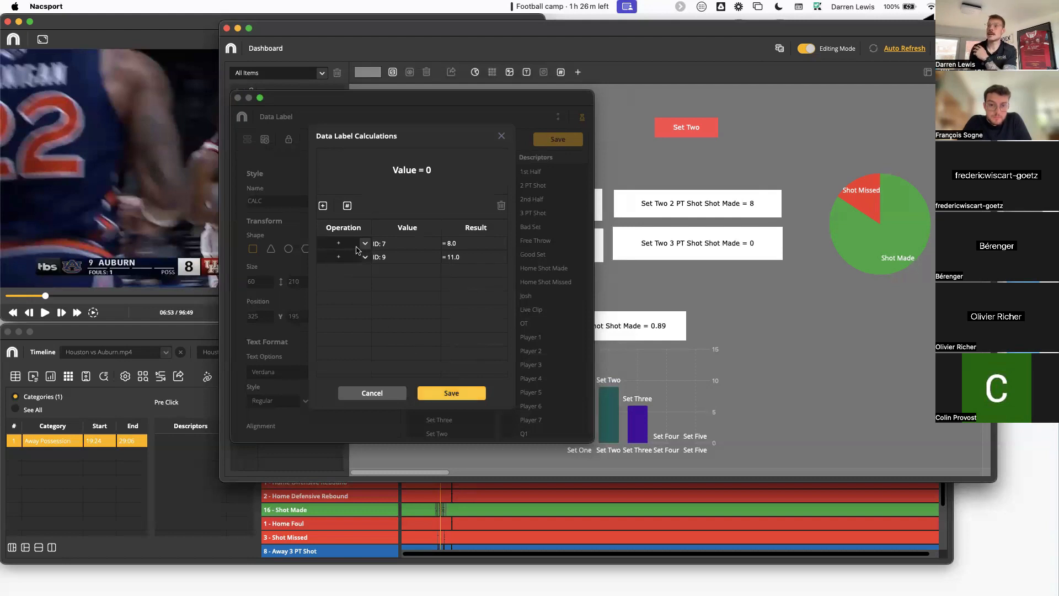
pyautogui.click(451, 392)
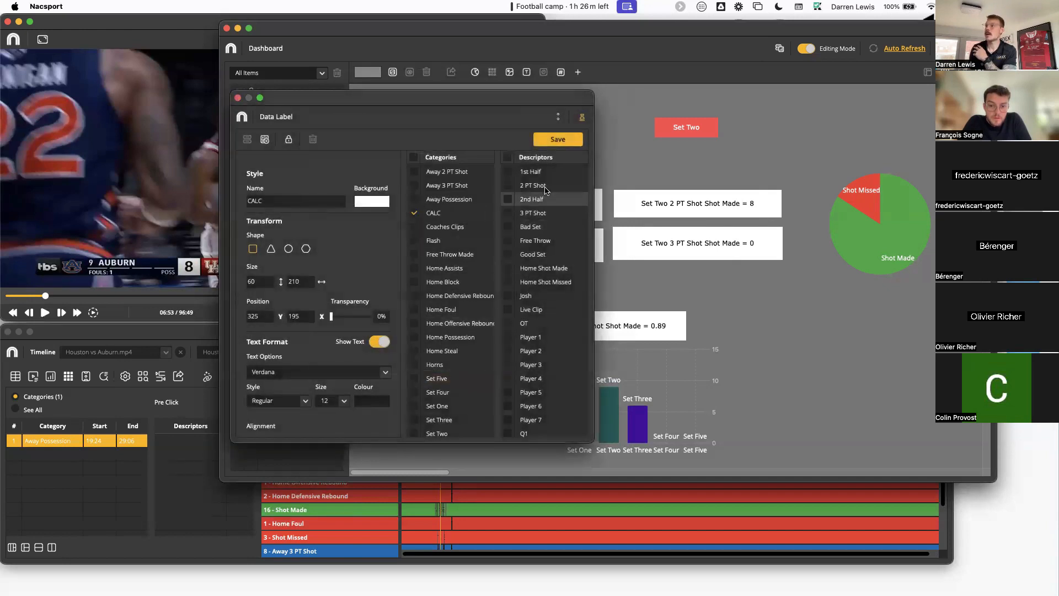
# Step: Save the CALC label, enlarge it to about 280 by 64 between the shot labels and the points-per-set label, and leave editing mode
pyautogui.click(557, 139)
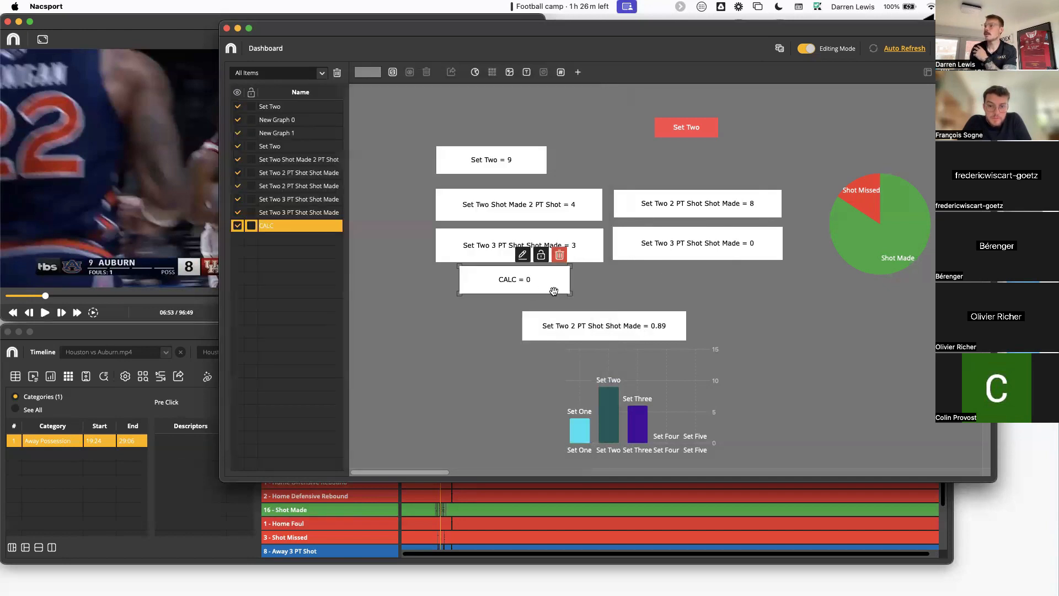
pyautogui.moveTo(570, 294); pyautogui.dragTo(633, 298)
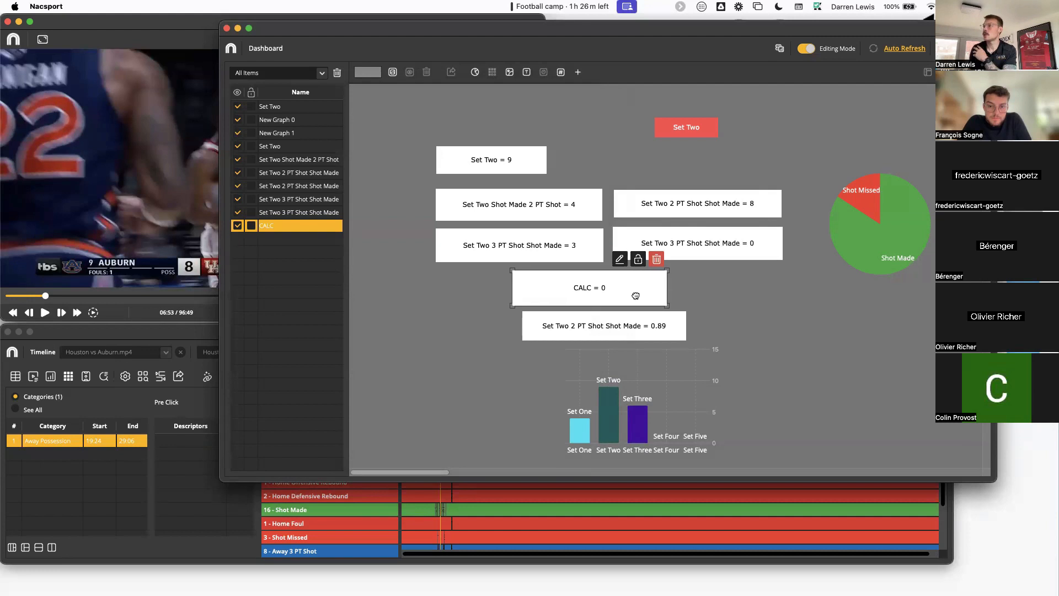
pyautogui.click(806, 48)
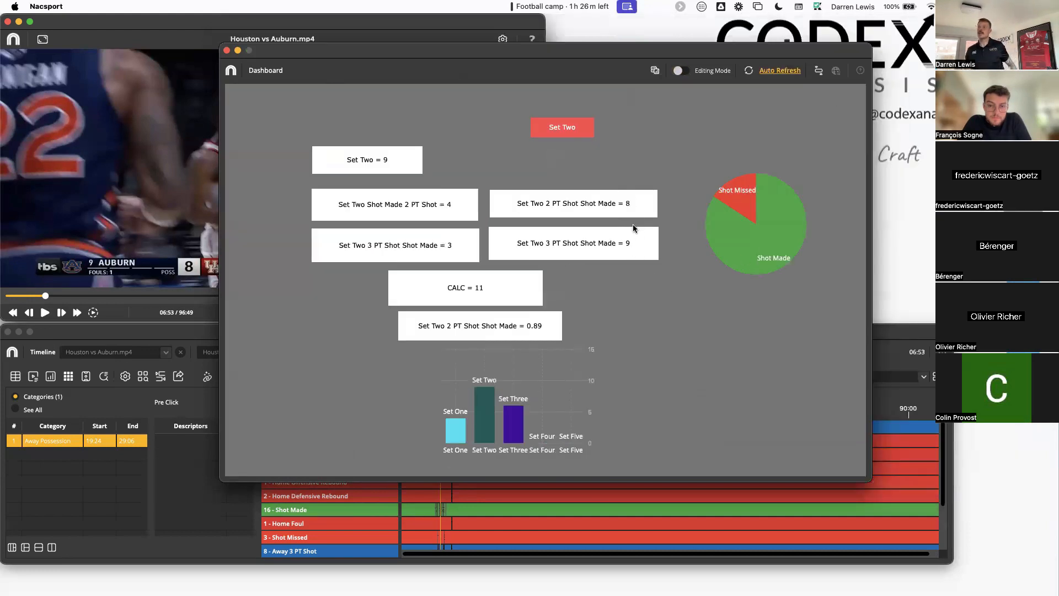
# Step: Back in editing mode, check the settings of the calculated three-point and two-point labels for their label IDs
pyautogui.click(680, 71)
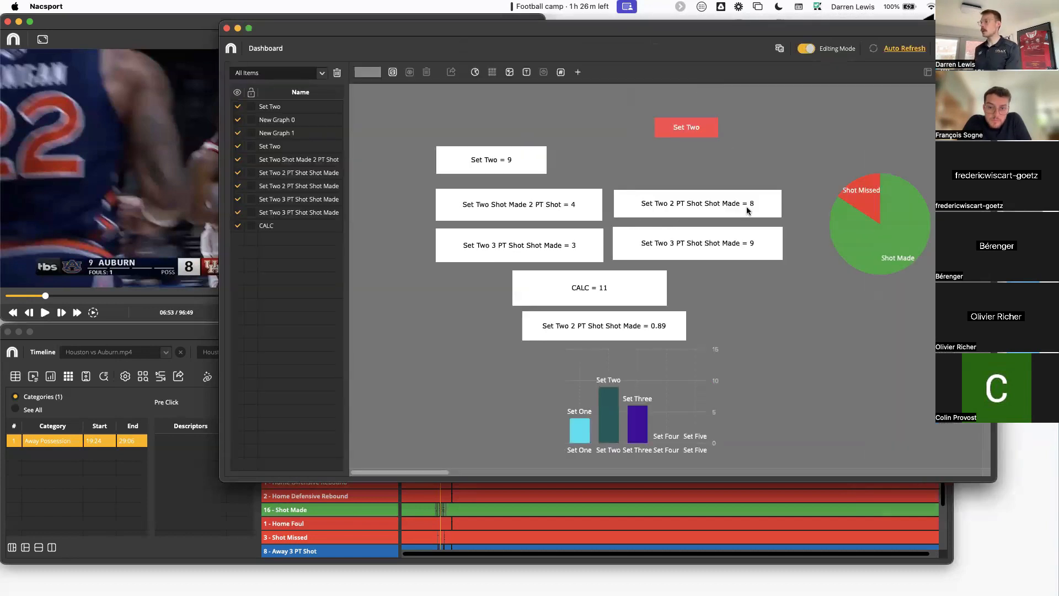
pyautogui.doubleClick(718, 239)
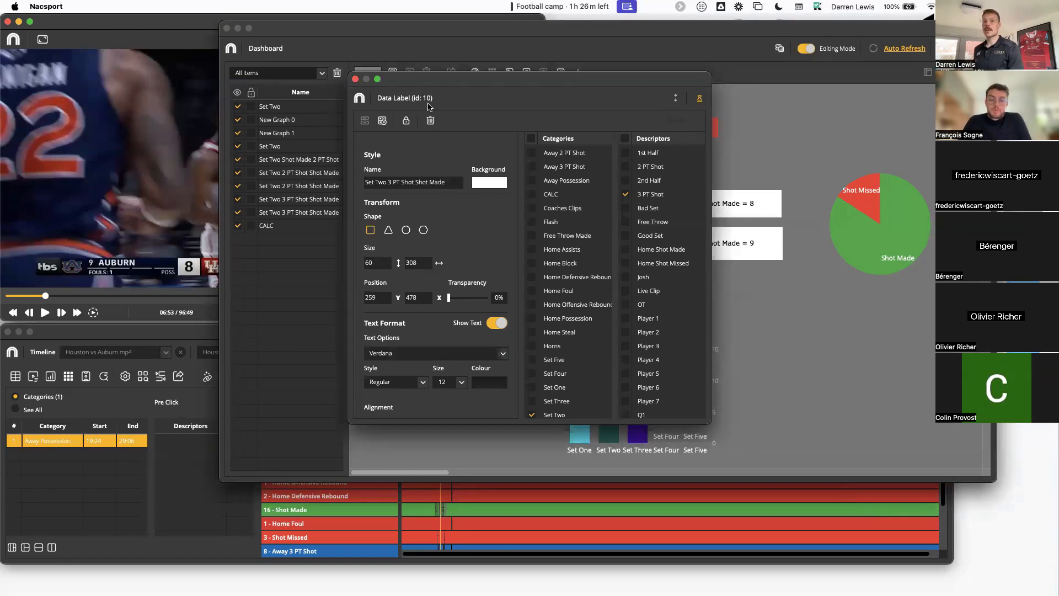
pyautogui.click(356, 81)
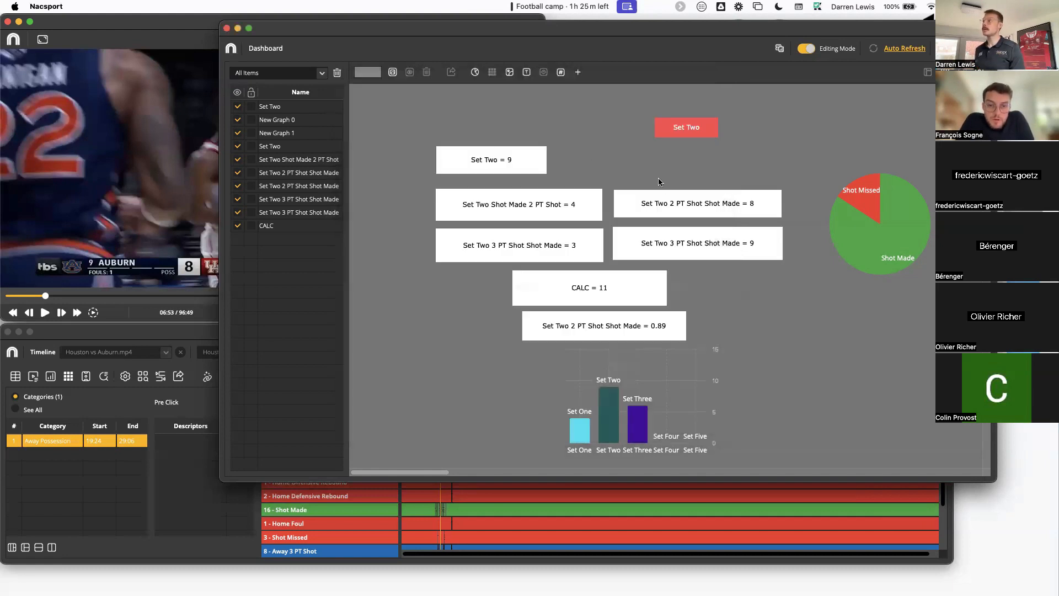
pyautogui.doubleClick(727, 213)
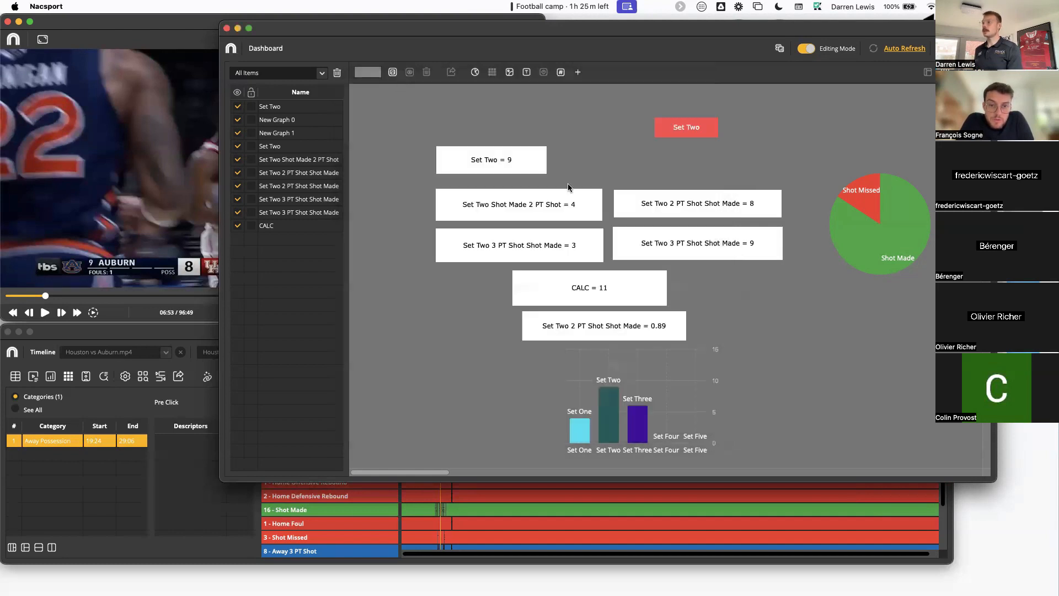
pyautogui.click(355, 79)
# Step: Replace label ID 9 with ID10, Set Two 3 PT Shot Shot Made, in the CALC label's calculation, save it, and leave editing mode
pyautogui.doubleClick(593, 291)
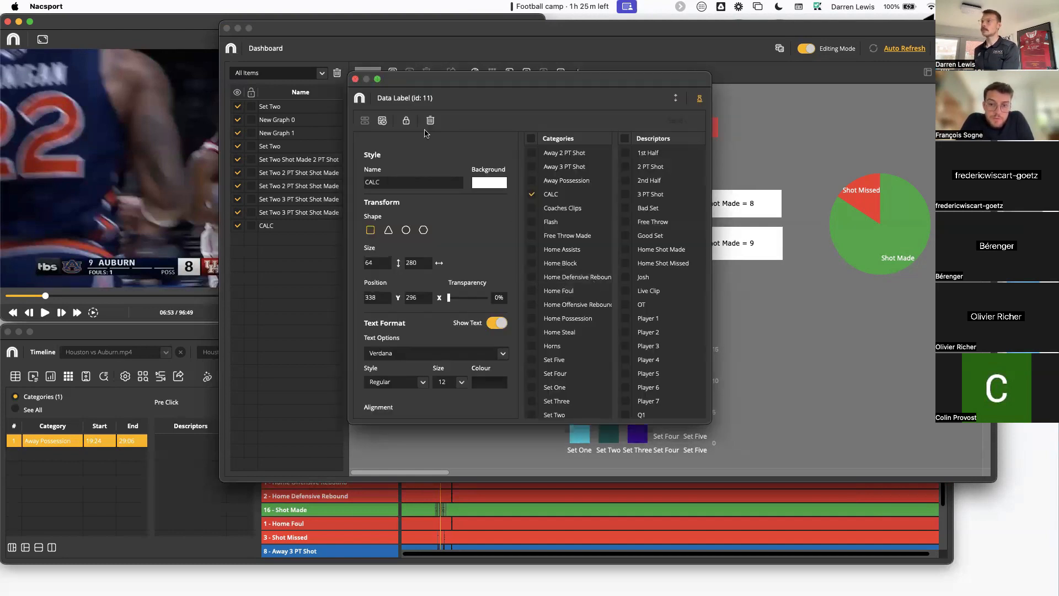
pyautogui.click(383, 120)
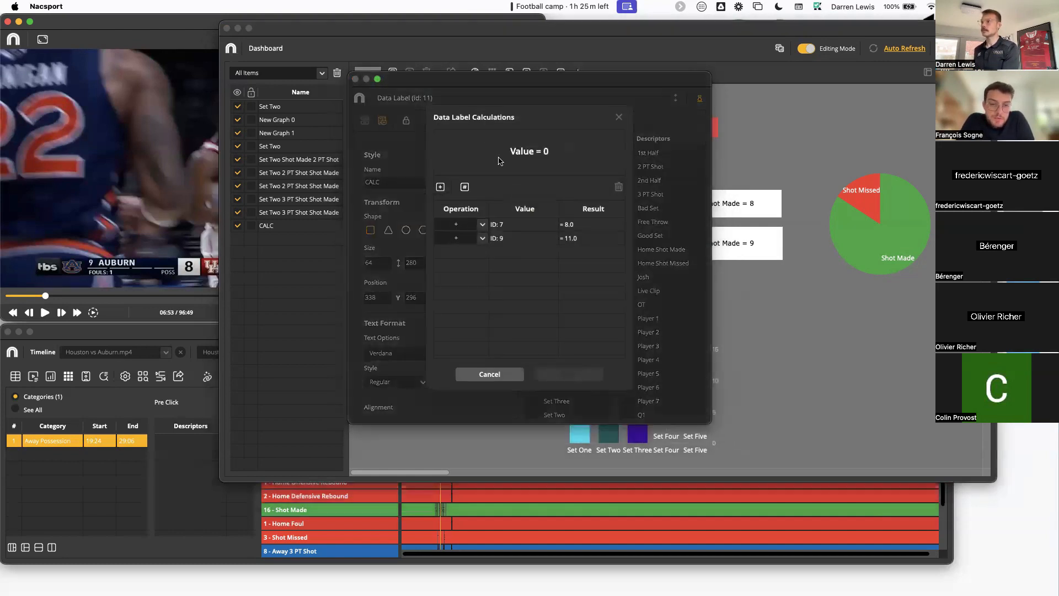
pyautogui.click(523, 241)
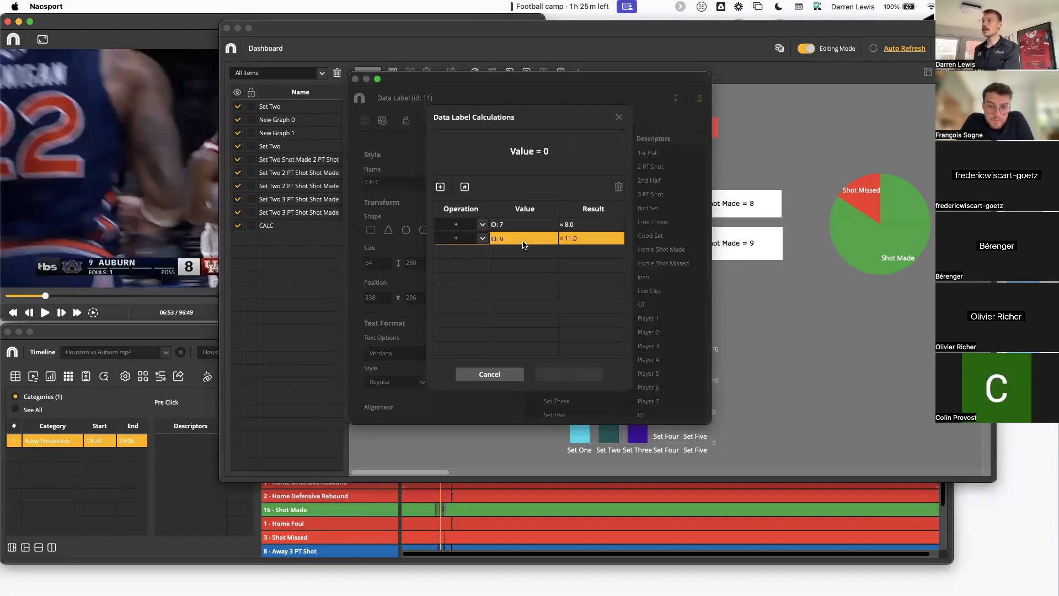
pyautogui.click(618, 186)
pyautogui.click(464, 188)
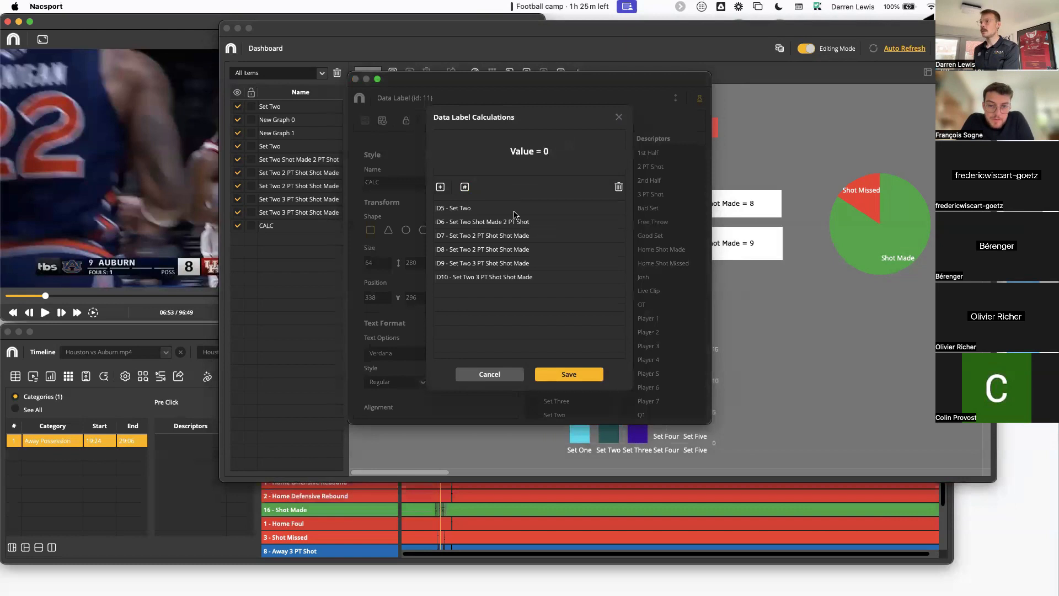
pyautogui.click(514, 277)
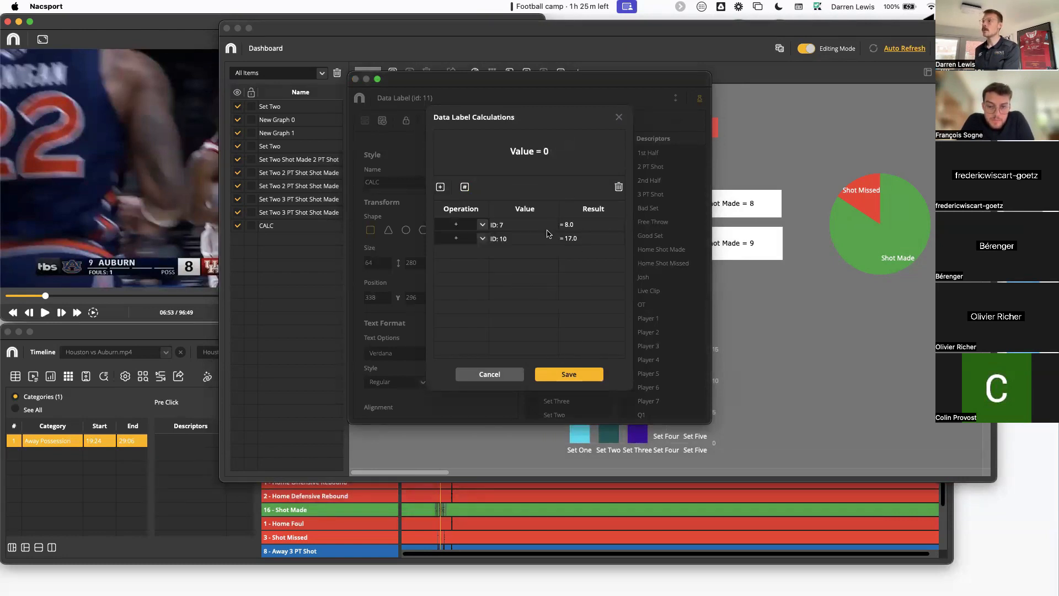
pyautogui.click(570, 375)
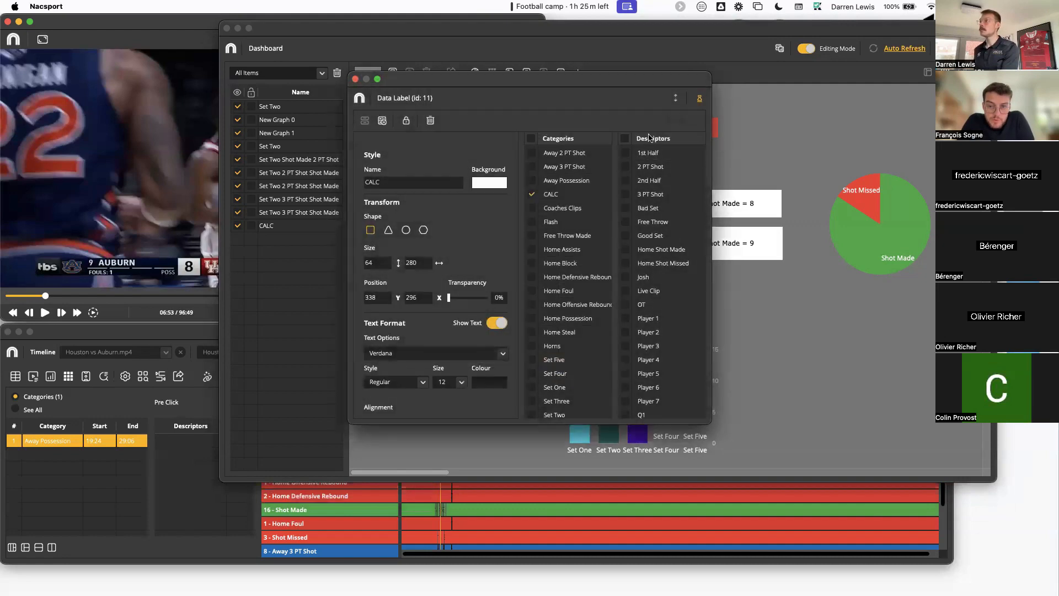
pyautogui.click(356, 80)
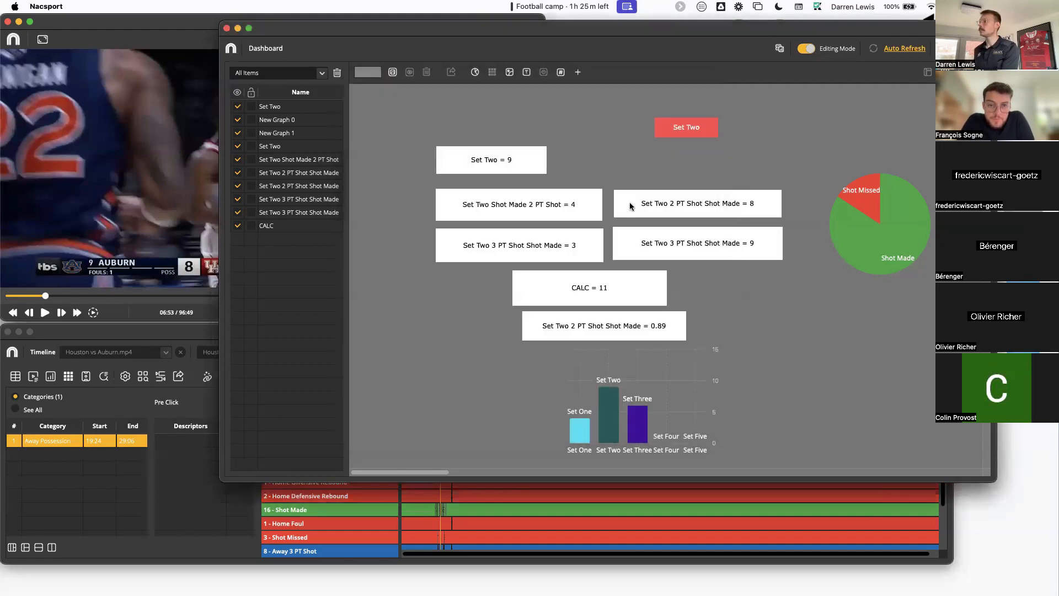
pyautogui.click(806, 49)
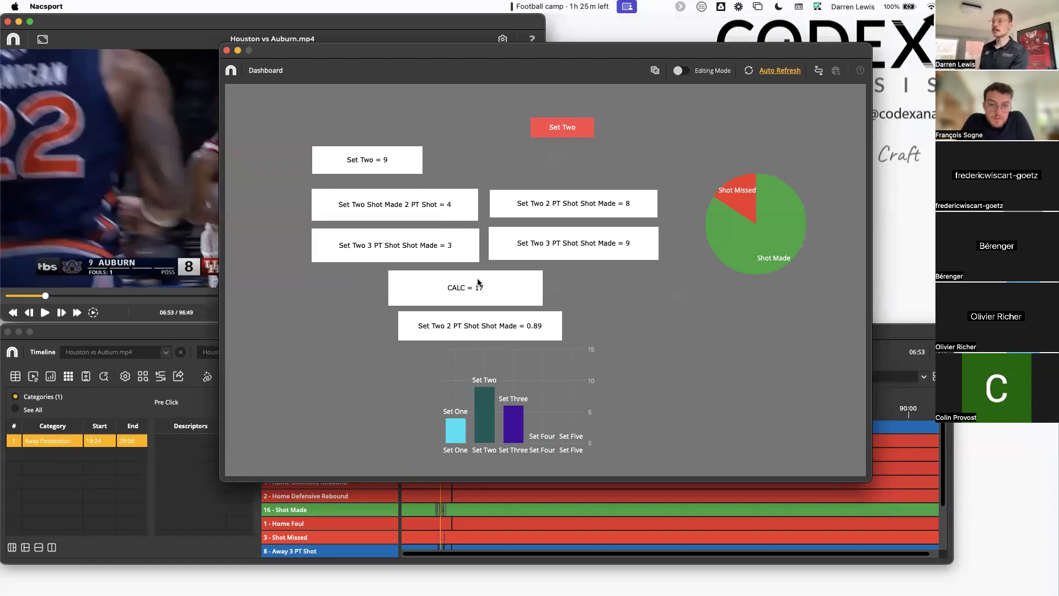
# Step: In editing mode, delete both operations from the calculation of the points-per-set label above the bar chart
pyautogui.click(678, 71)
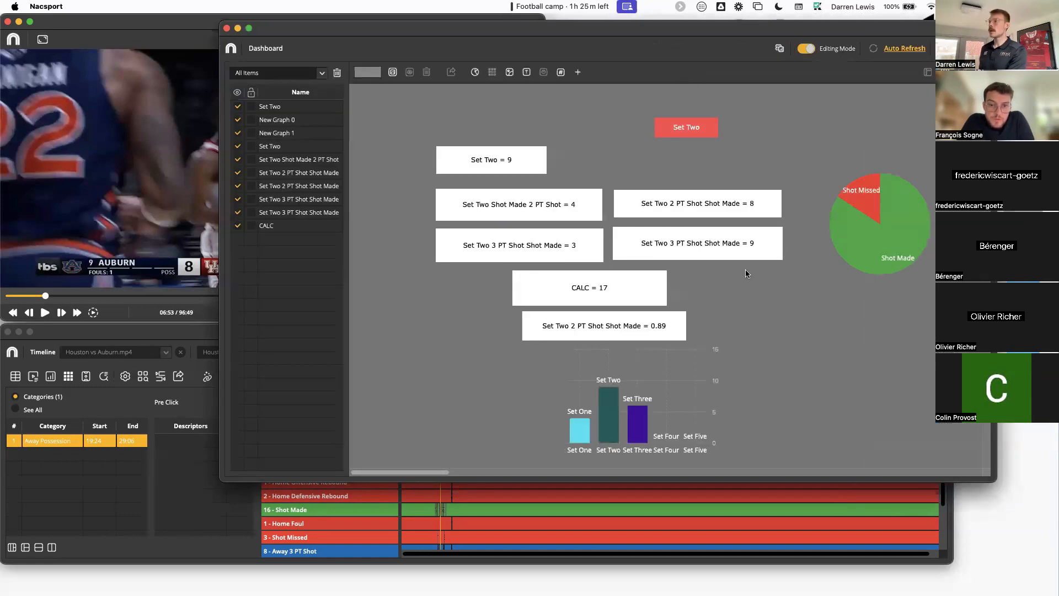
pyautogui.click(644, 328)
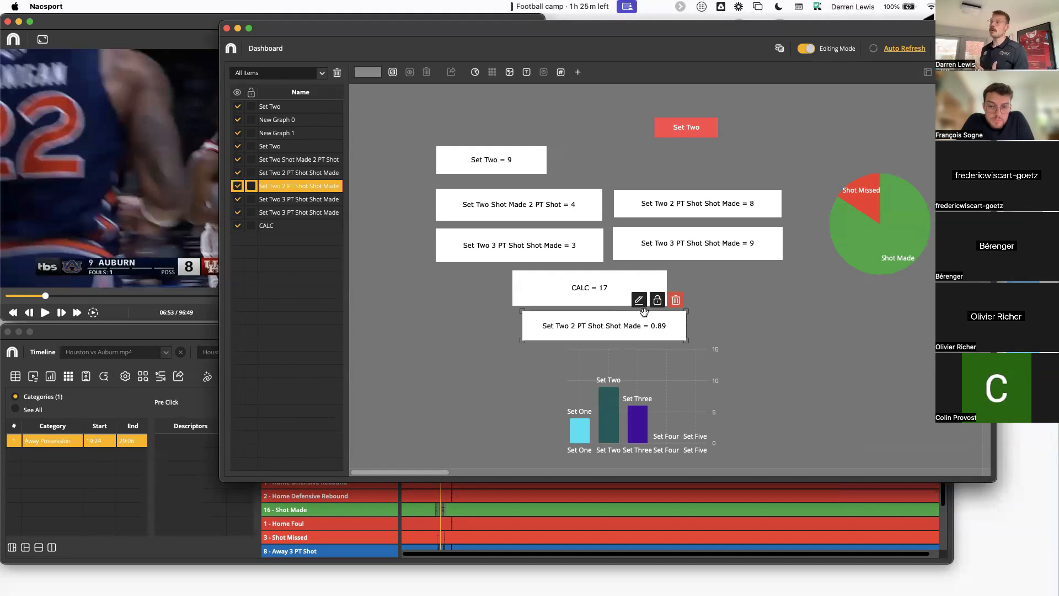
pyautogui.click(639, 300)
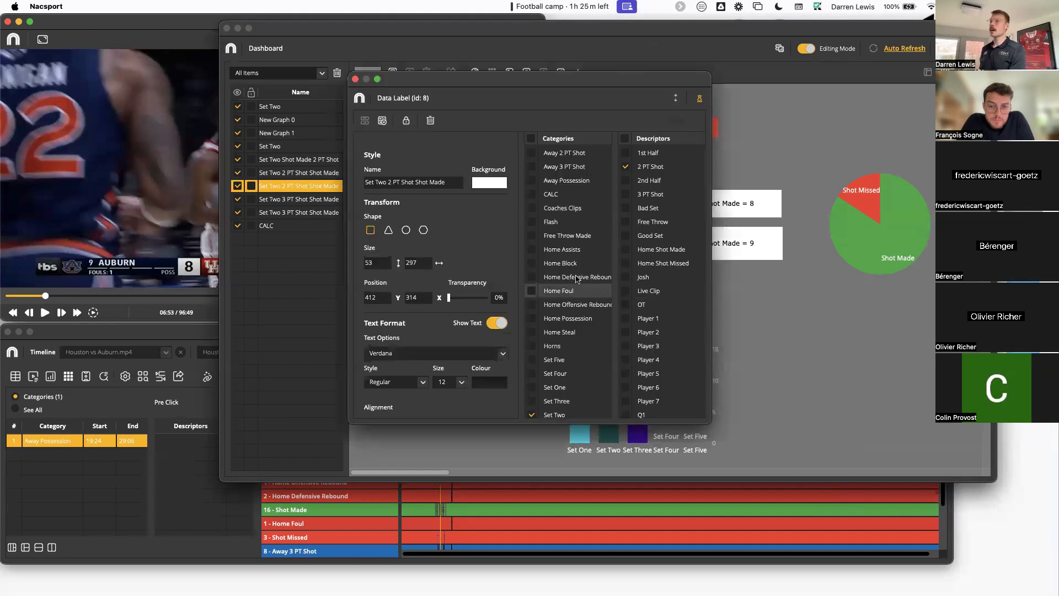
pyautogui.click(382, 120)
pyautogui.click(523, 226)
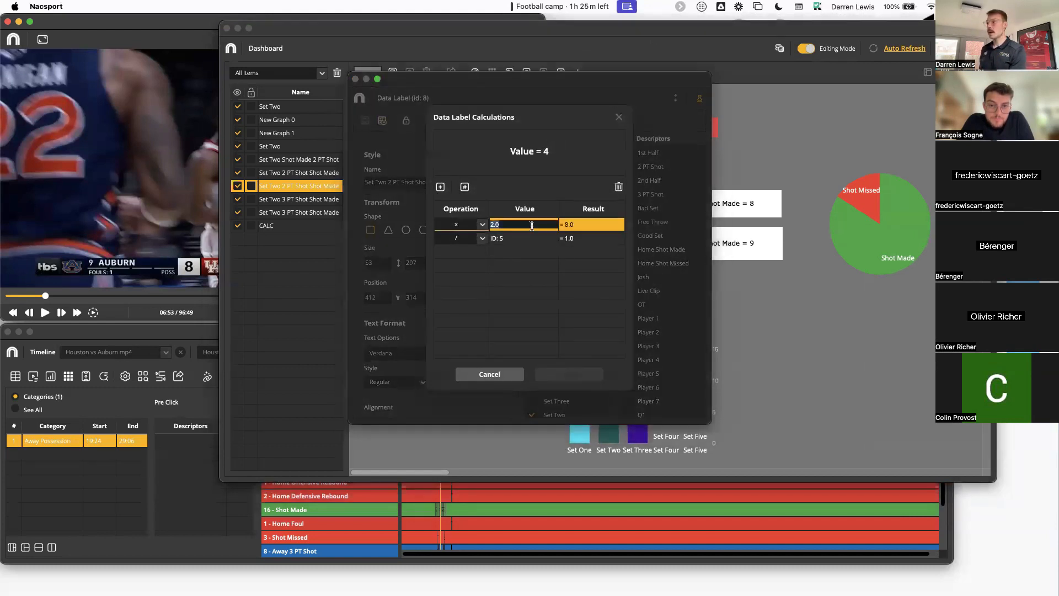
pyautogui.click(619, 187)
pyautogui.click(539, 226)
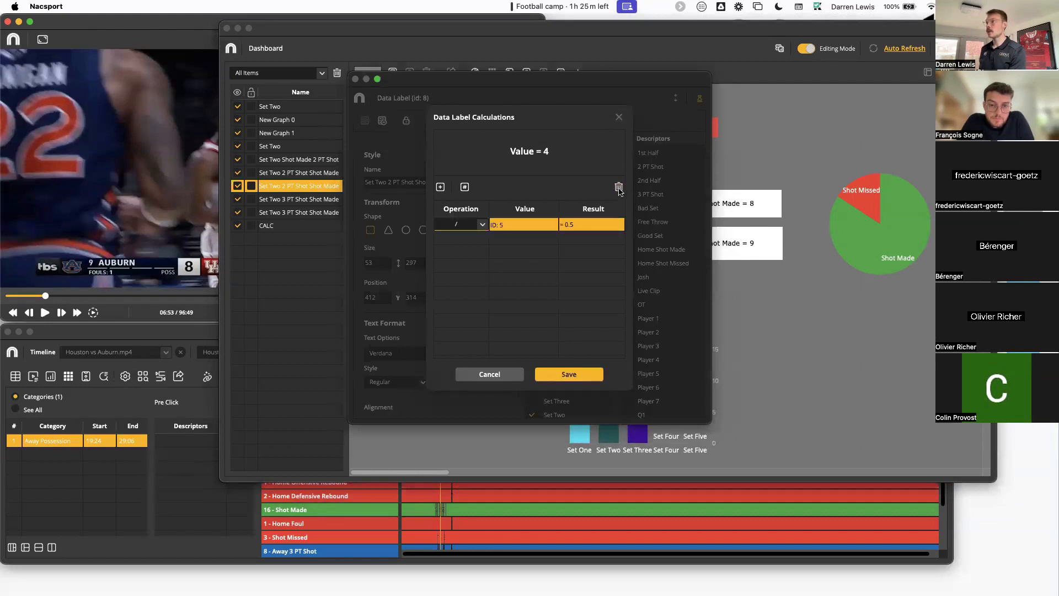
pyautogui.click(619, 187)
# Step: Rebuild the points-per-set calculation by adding label ID11, CALC, and dividing by ID5, Set Two, then save it and return to the normal dashboard view
pyautogui.click(465, 189)
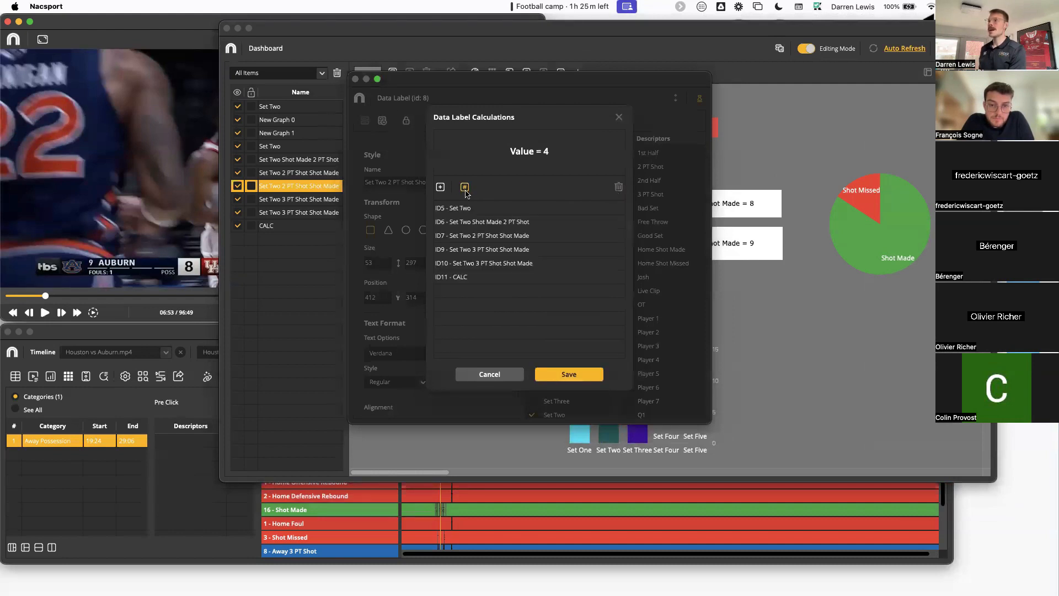
pyautogui.click(457, 277)
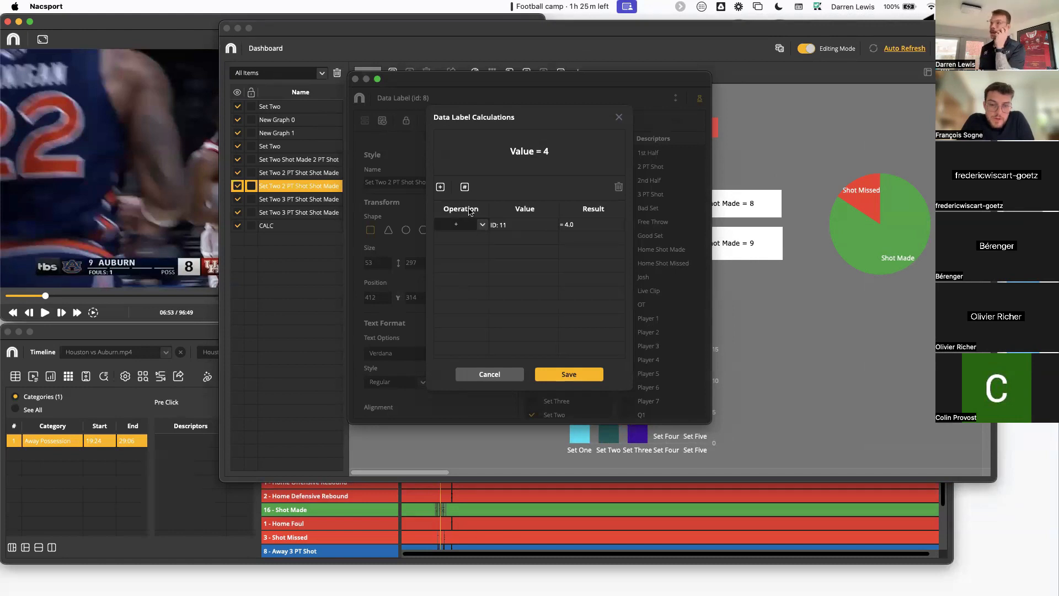
pyautogui.click(465, 187)
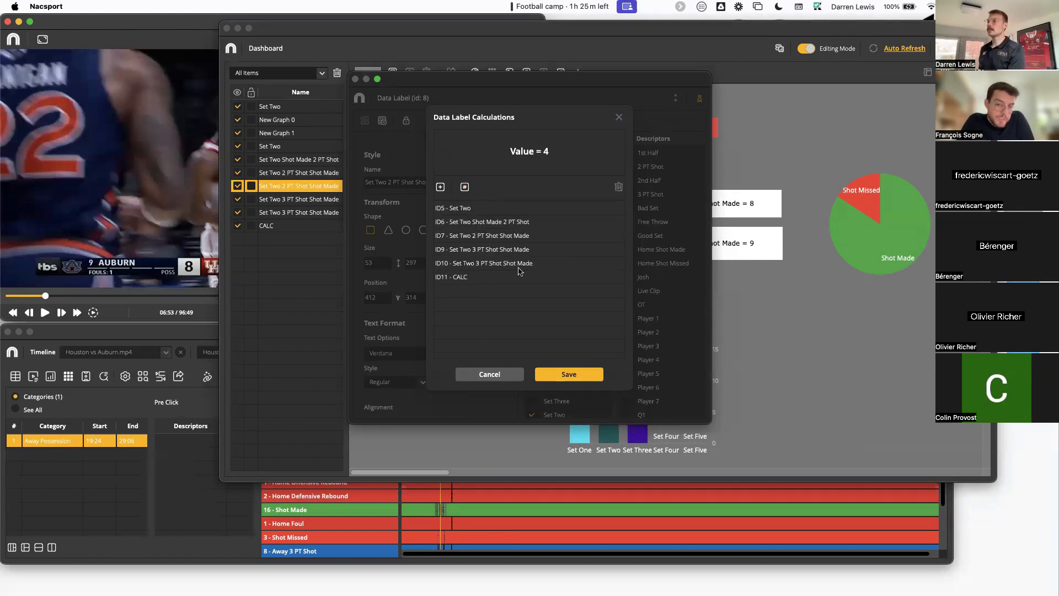
pyautogui.click(458, 207)
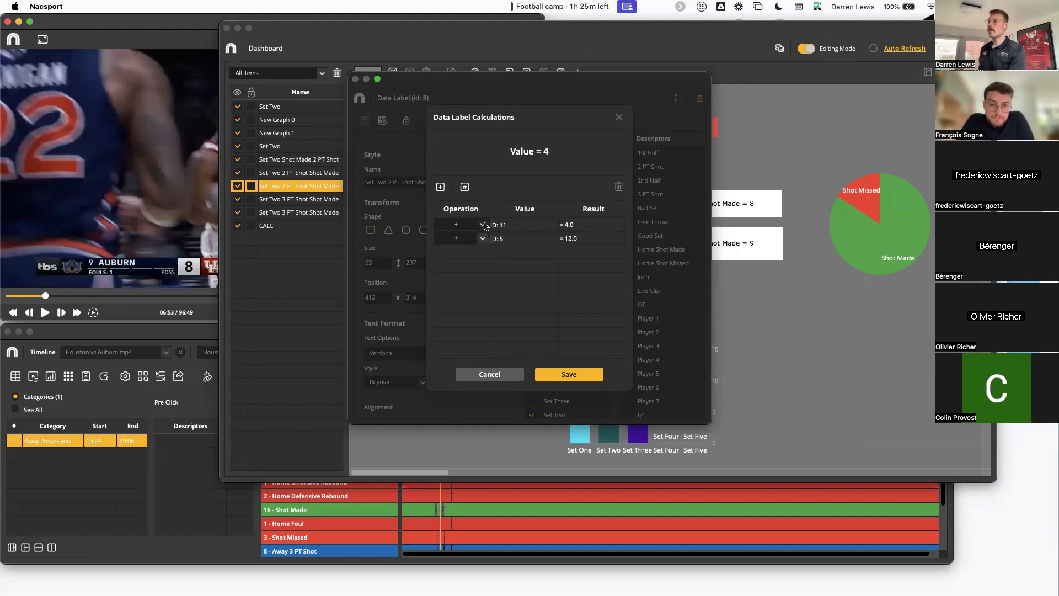
pyautogui.click(468, 238)
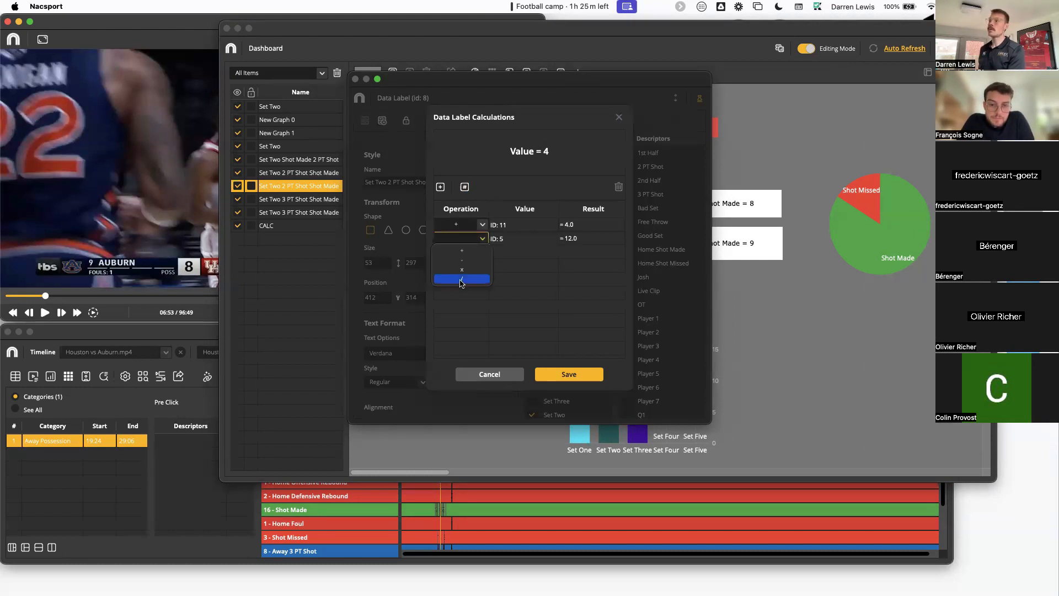
pyautogui.click(462, 280)
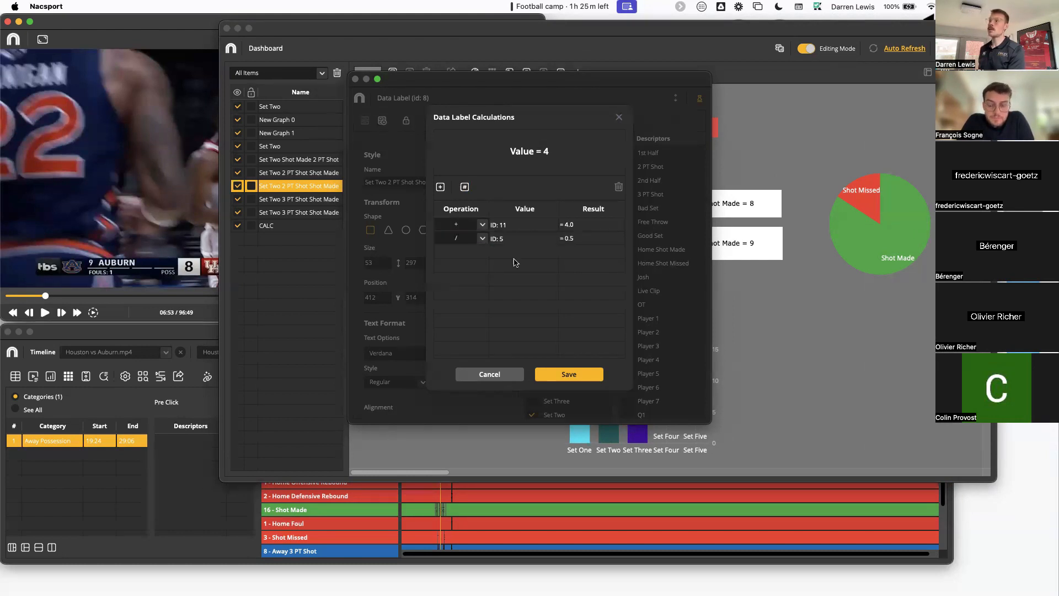
pyautogui.click(568, 375)
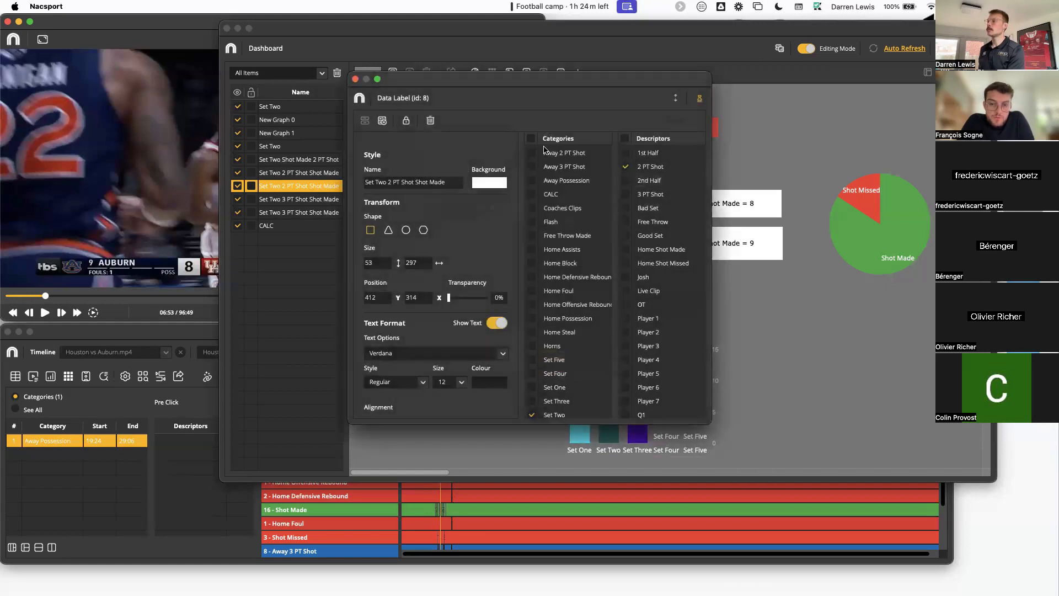
pyautogui.click(356, 79)
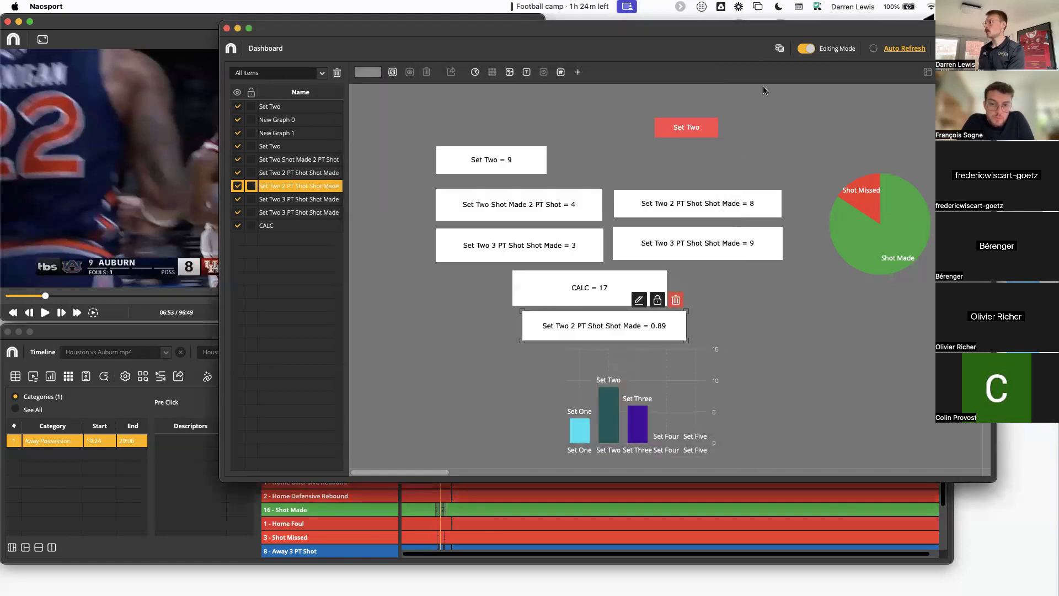
pyautogui.click(807, 51)
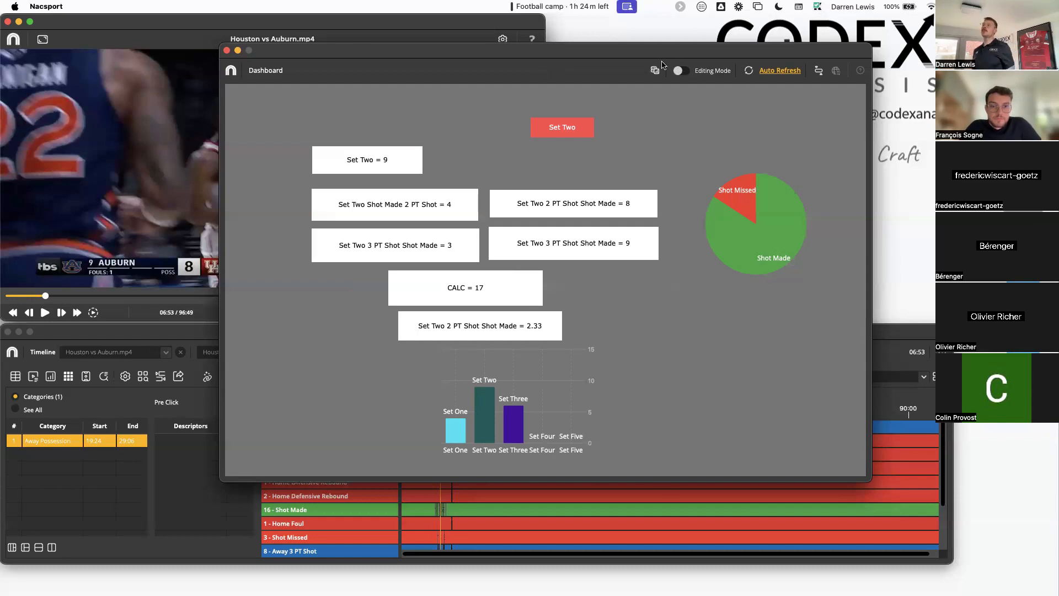
pyautogui.moveTo(640, 55); pyautogui.dragTo(652, 54)
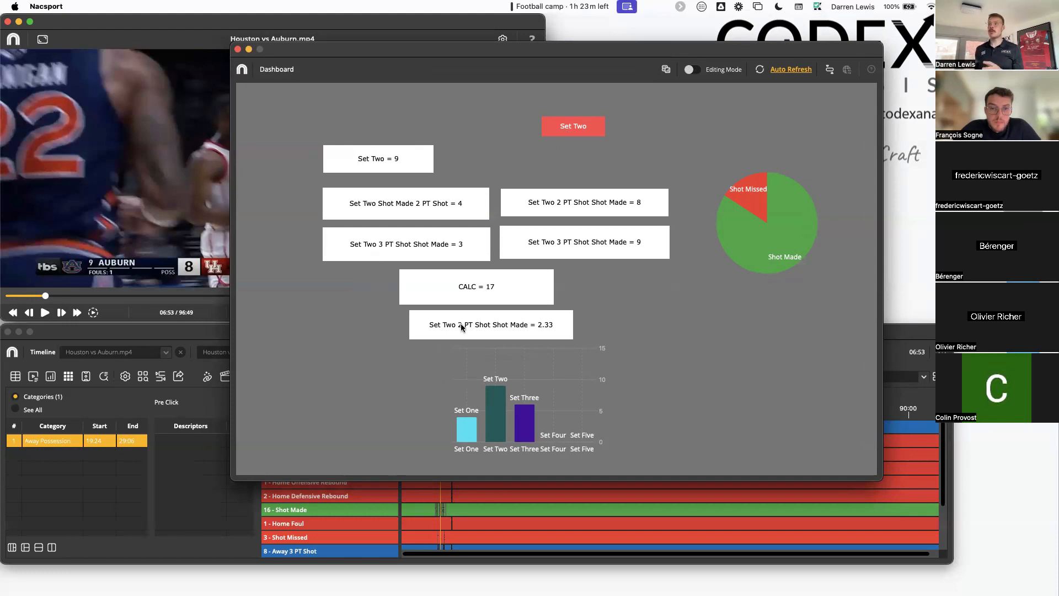
# Step: Switch the dashboard's set filter from Set Two to Set One and on to Set Three to compare their figures
pyautogui.click(576, 127)
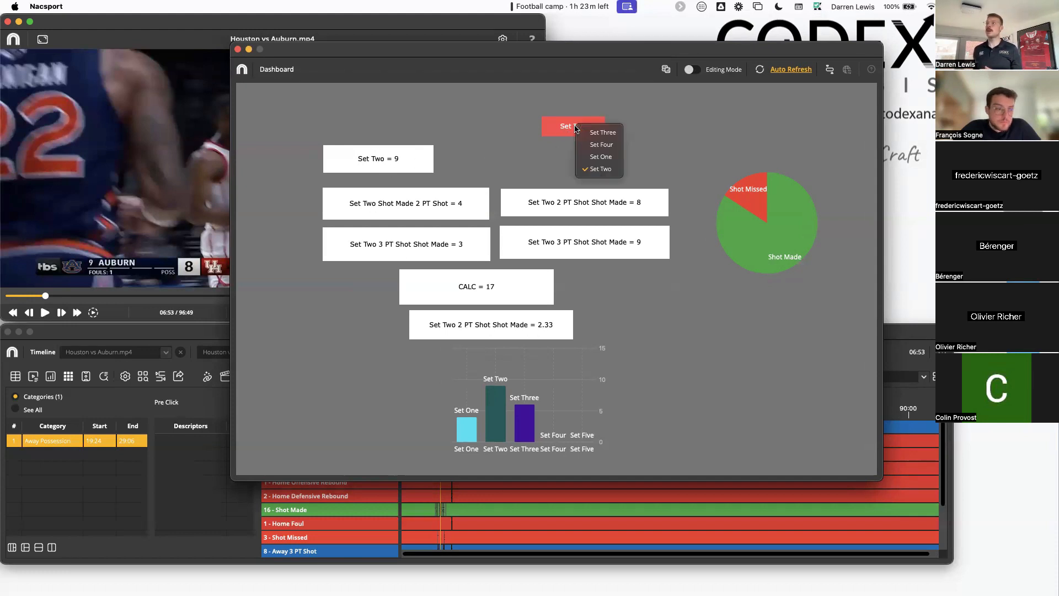
pyautogui.click(606, 158)
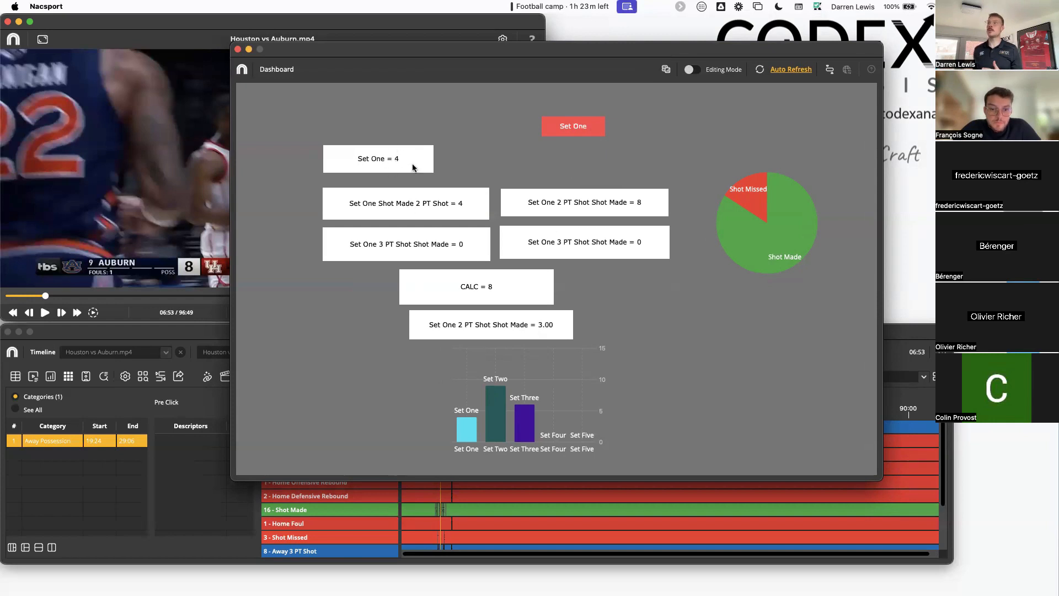
pyautogui.click(571, 132)
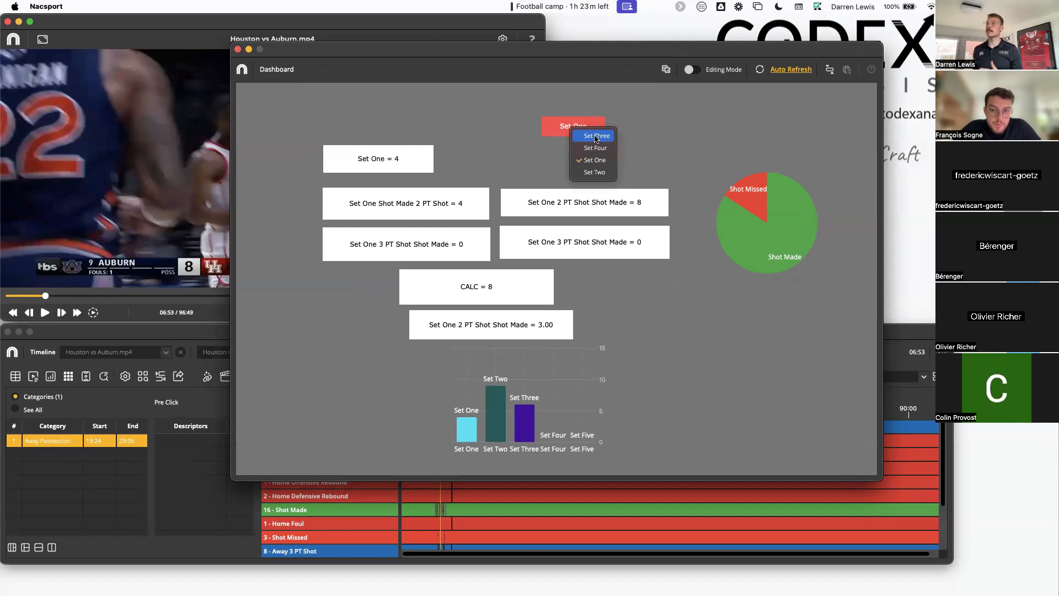
pyautogui.click(596, 136)
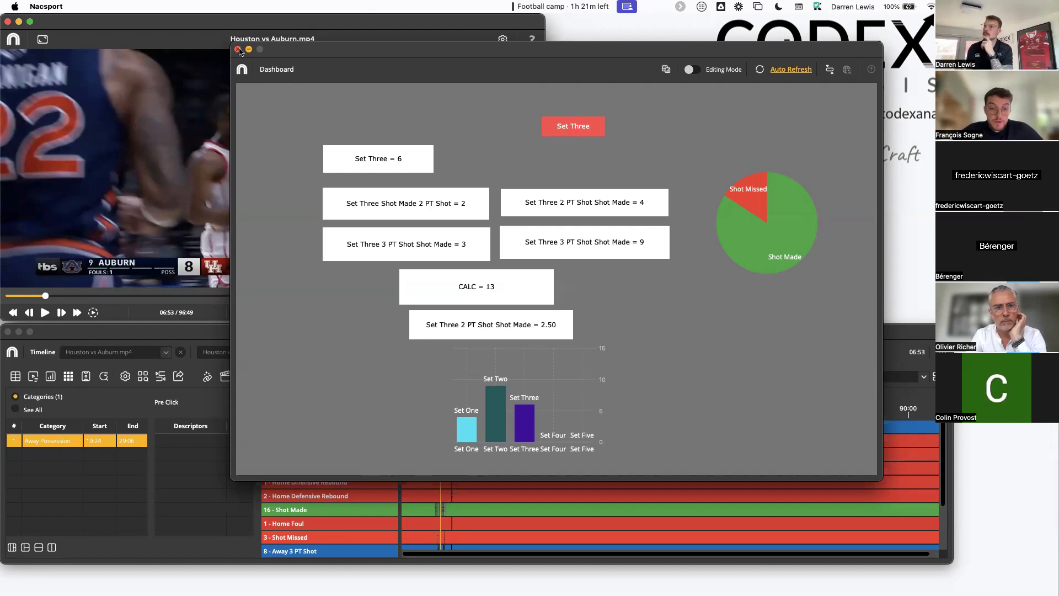
# Step: Close the dashboard and the timeline, along with the open Finder and Chrome windows
pyautogui.click(238, 49)
pyautogui.click(8, 332)
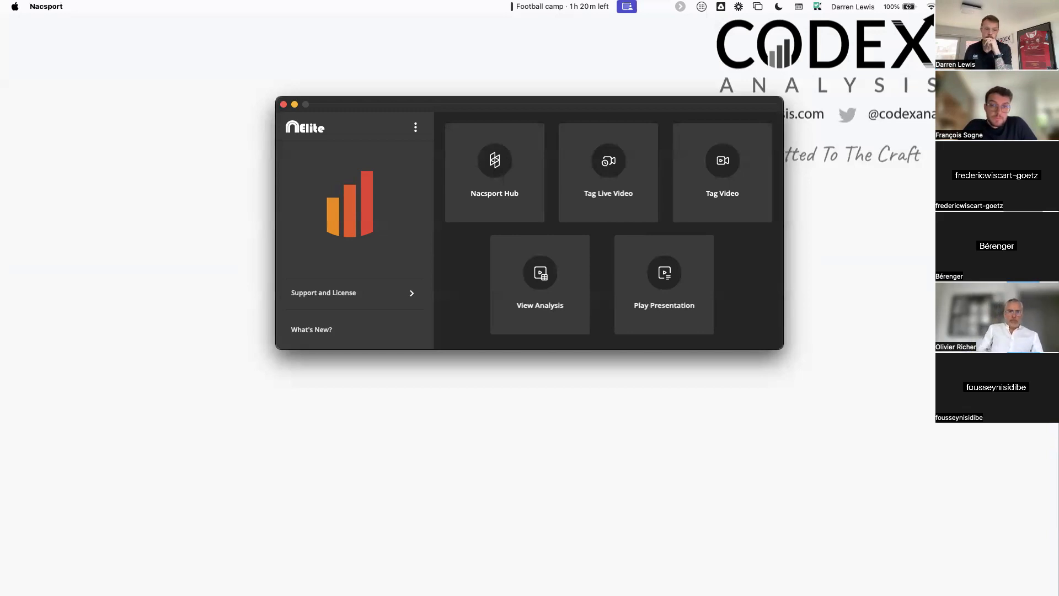
pyautogui.press('super+Tab')
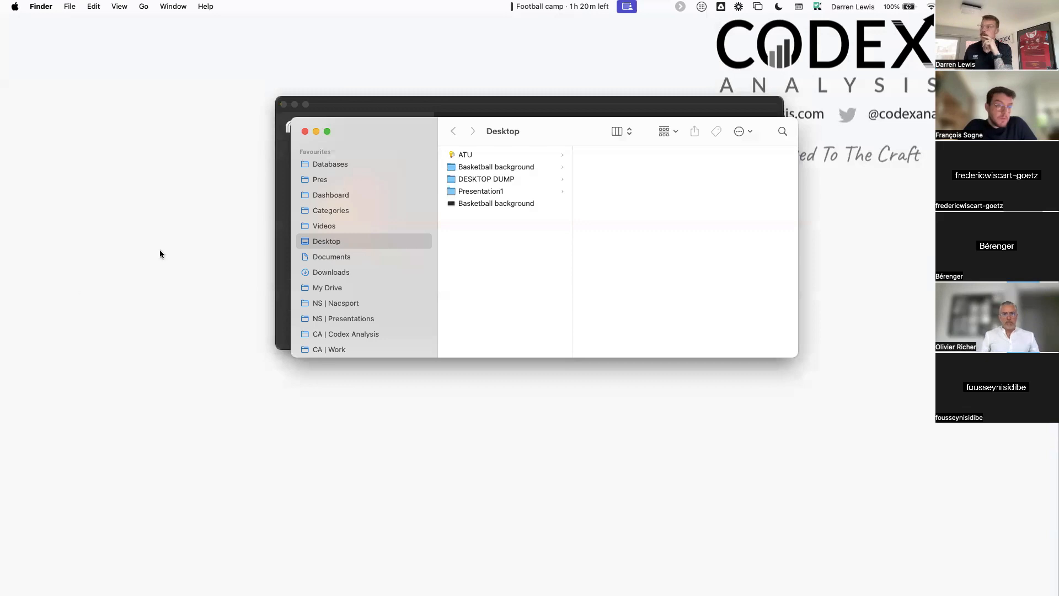
pyautogui.press('super+w')
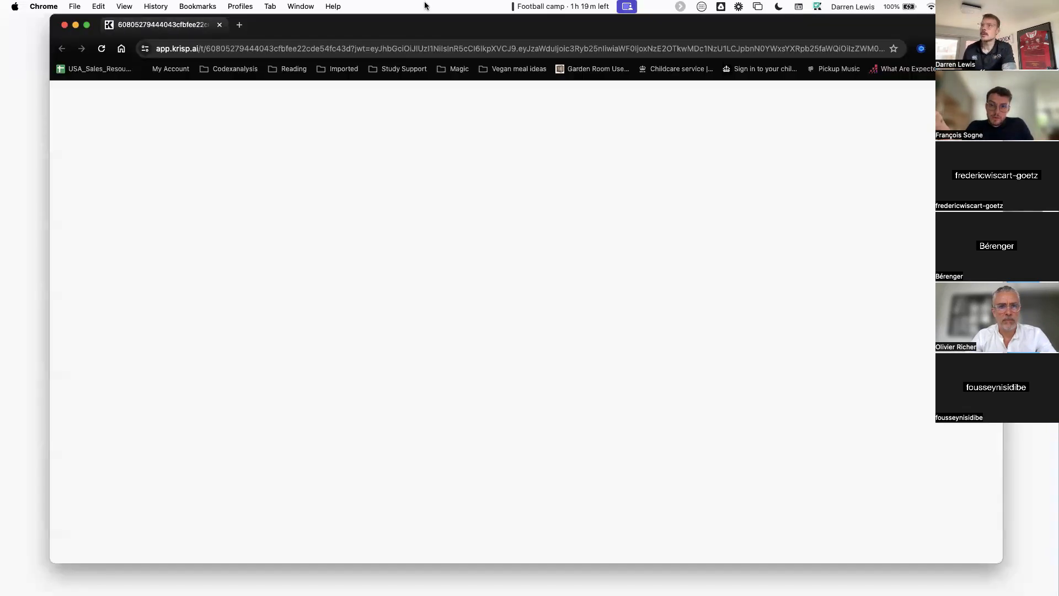
pyautogui.click(64, 25)
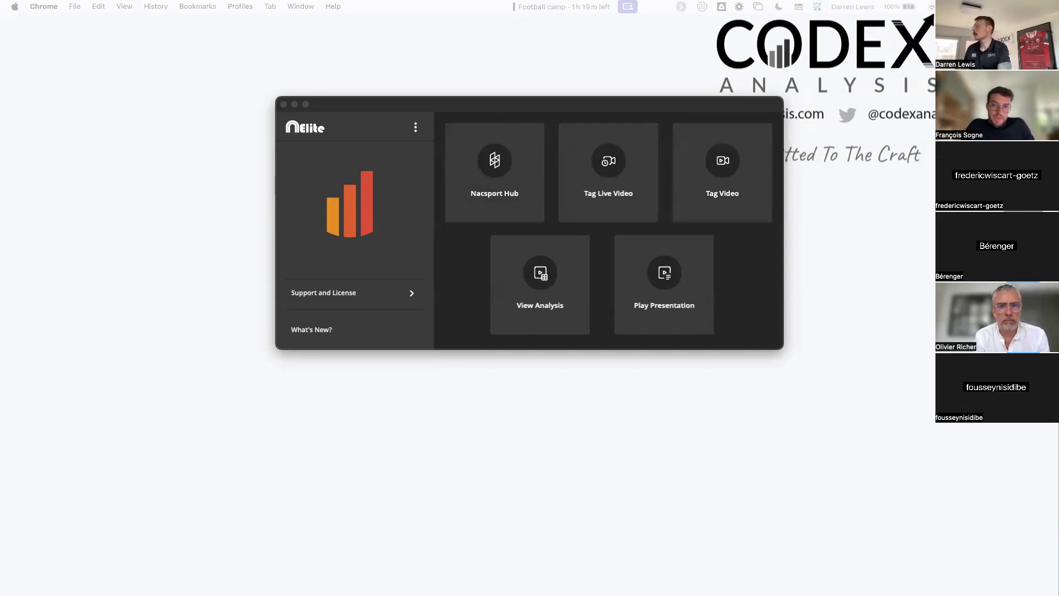
# Step: In Finder, locate 20231202 NED - ENG Testmatch.xml in the DESKTOP DUMP folder, and minimise the window
pyautogui.doubleClick(1020, 281)
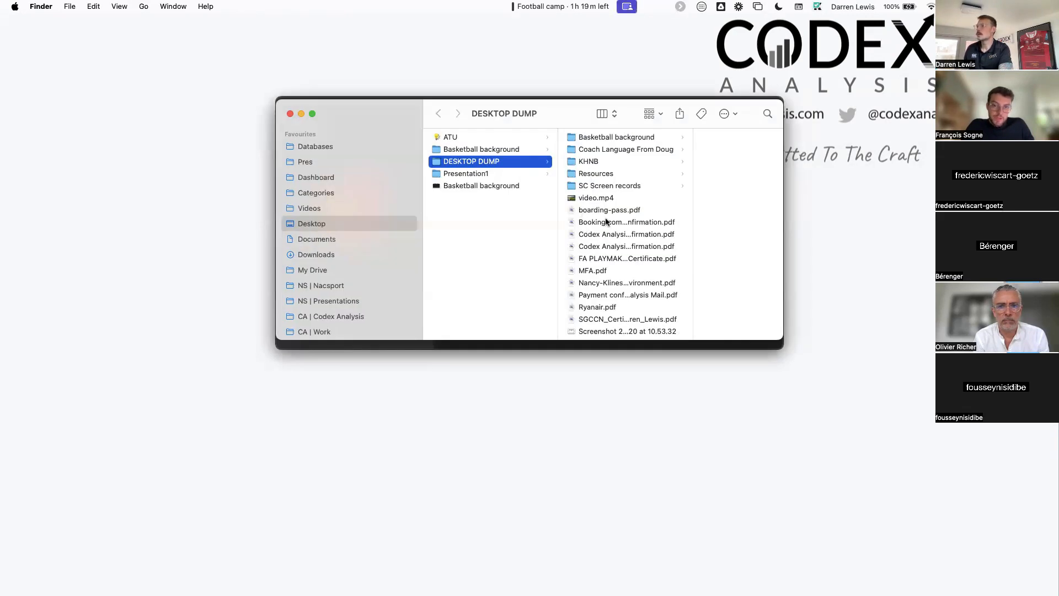
pyautogui.moveTo(692, 259); pyautogui.dragTo(764, 309)
pyautogui.scroll(-5, 712, 270)
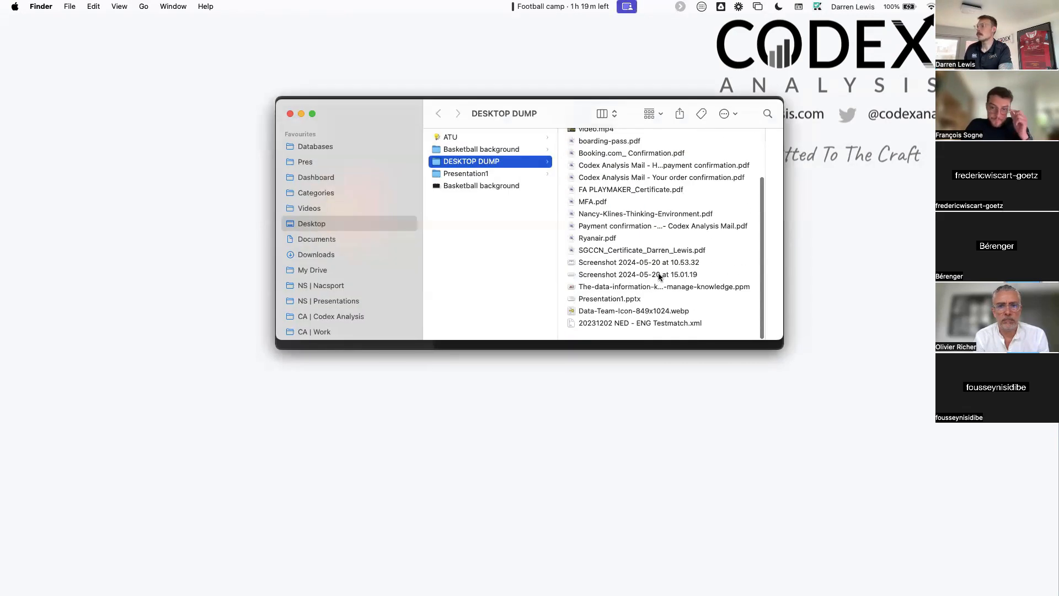
pyautogui.click(604, 331)
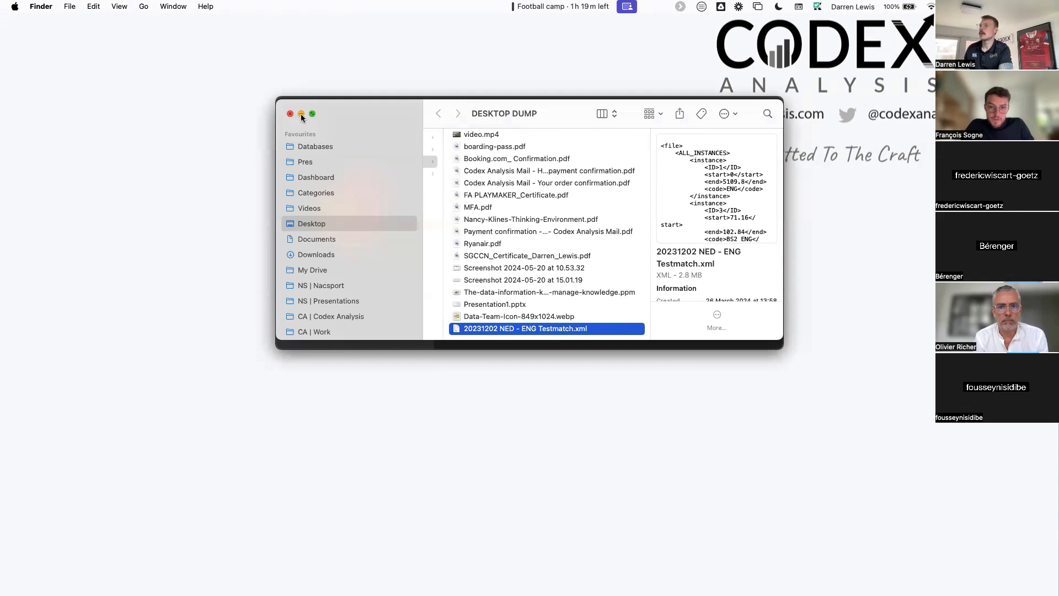
pyautogui.click(301, 113)
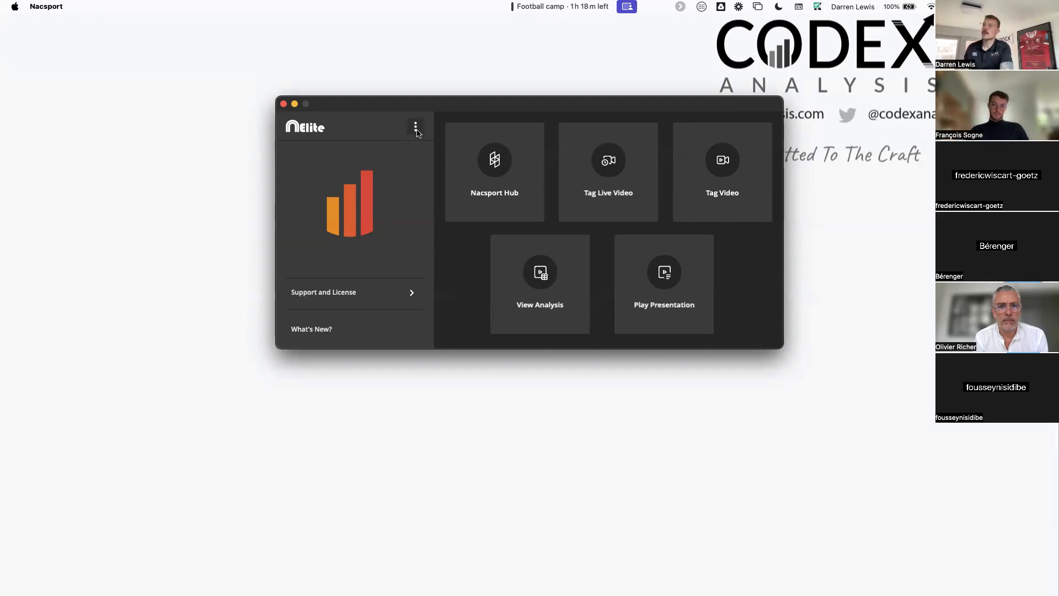
# Step: Start an XML import in Nacsport and open 20231202 NED - ENG Testmatch.xml from the DESKTOP DUMP folder on the Desktop
pyautogui.click(415, 127)
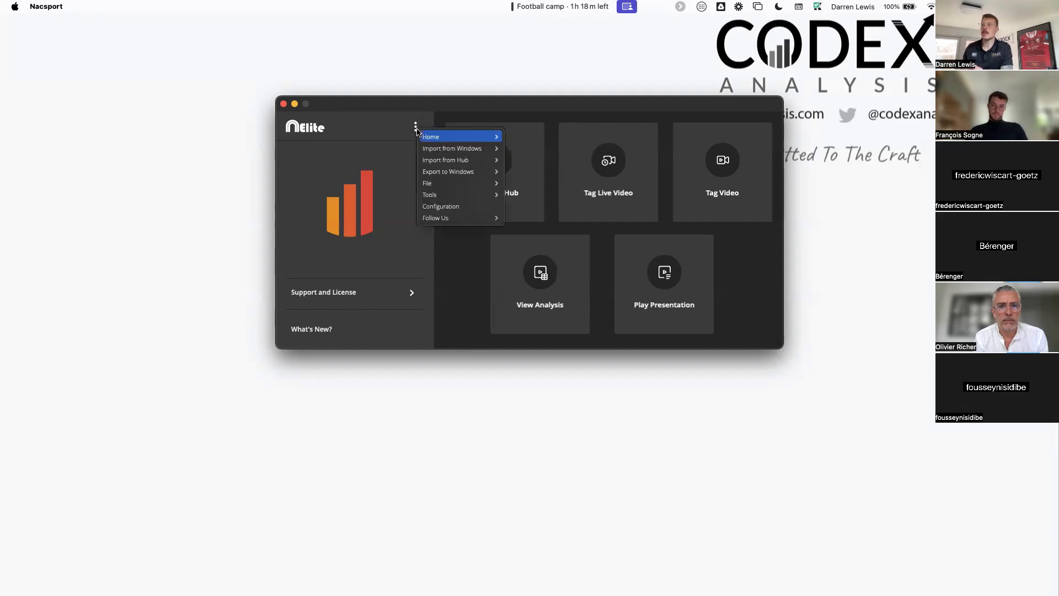
pyautogui.moveTo(452, 197)
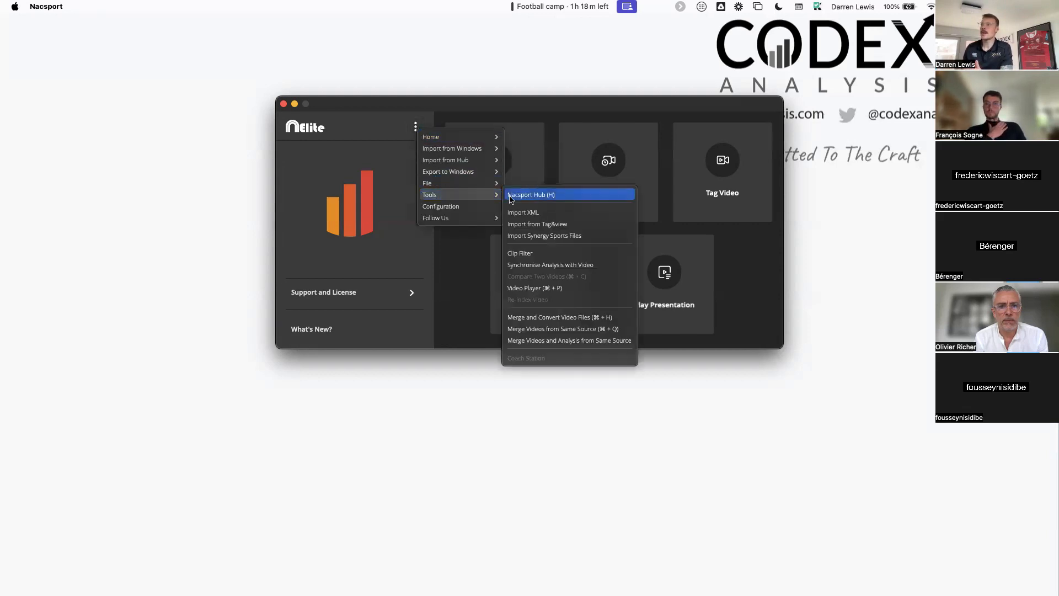
pyautogui.click(533, 216)
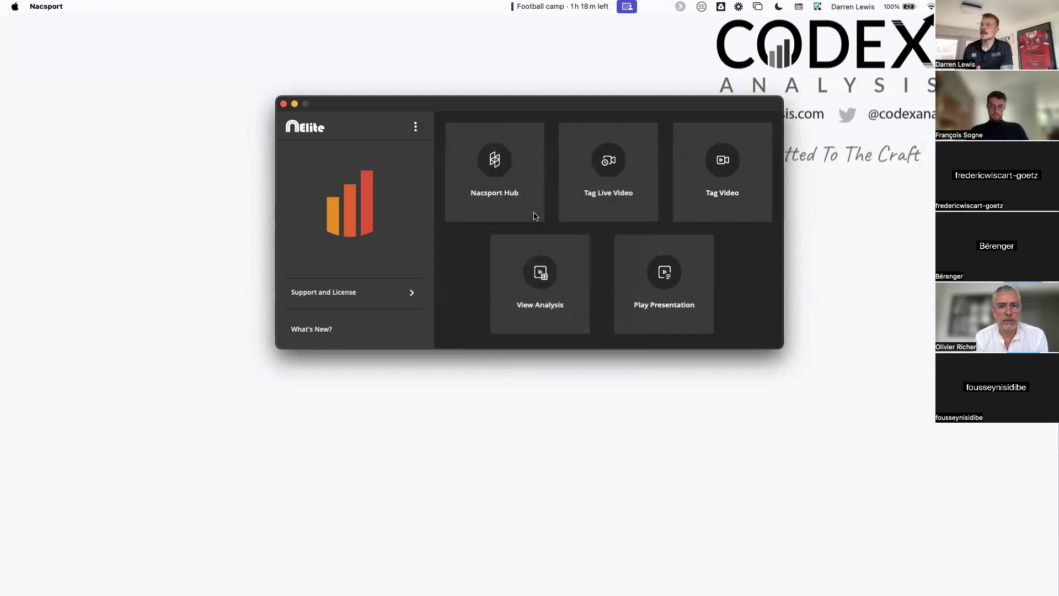
pyautogui.click(351, 203)
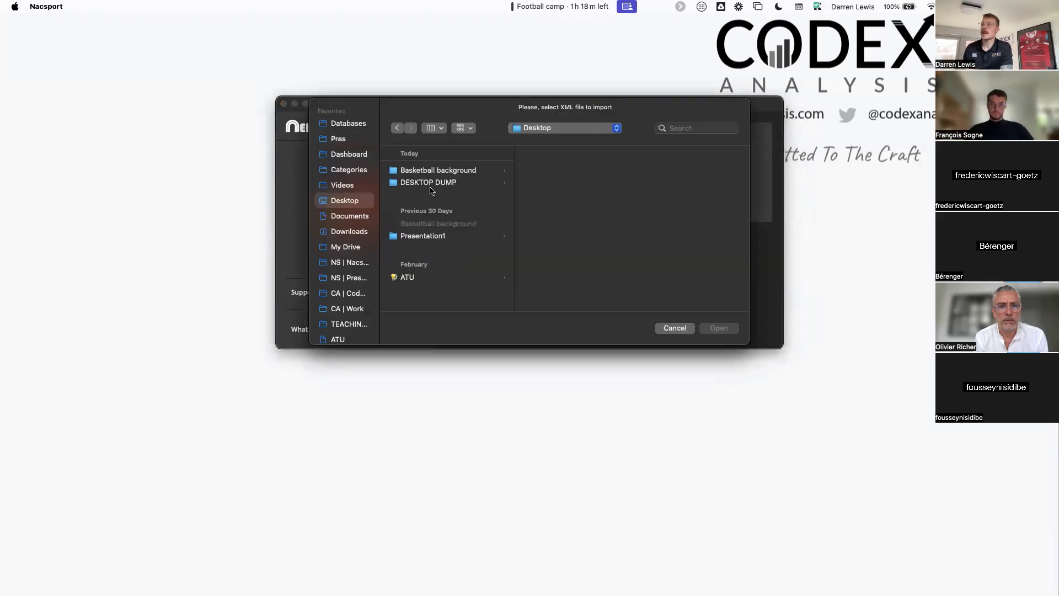
pyautogui.click(430, 181)
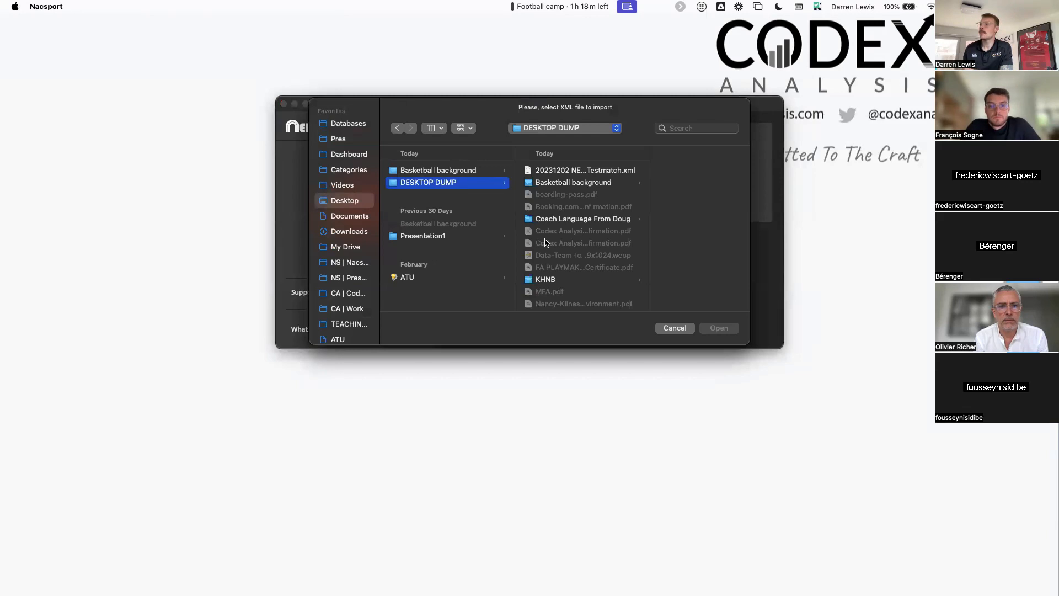
pyautogui.click(553, 279)
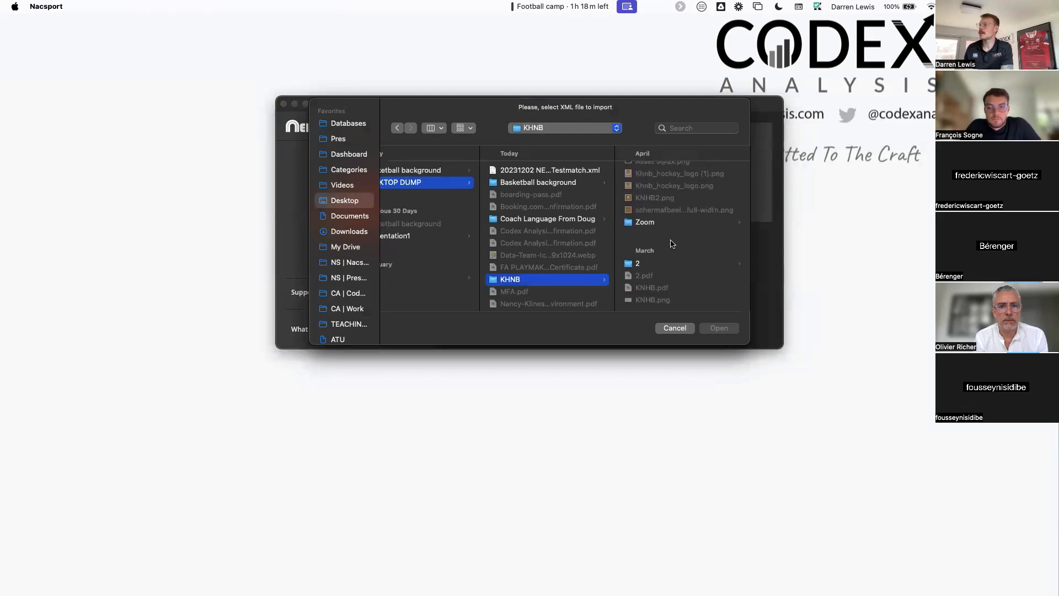
pyautogui.scroll(3, 672, 244)
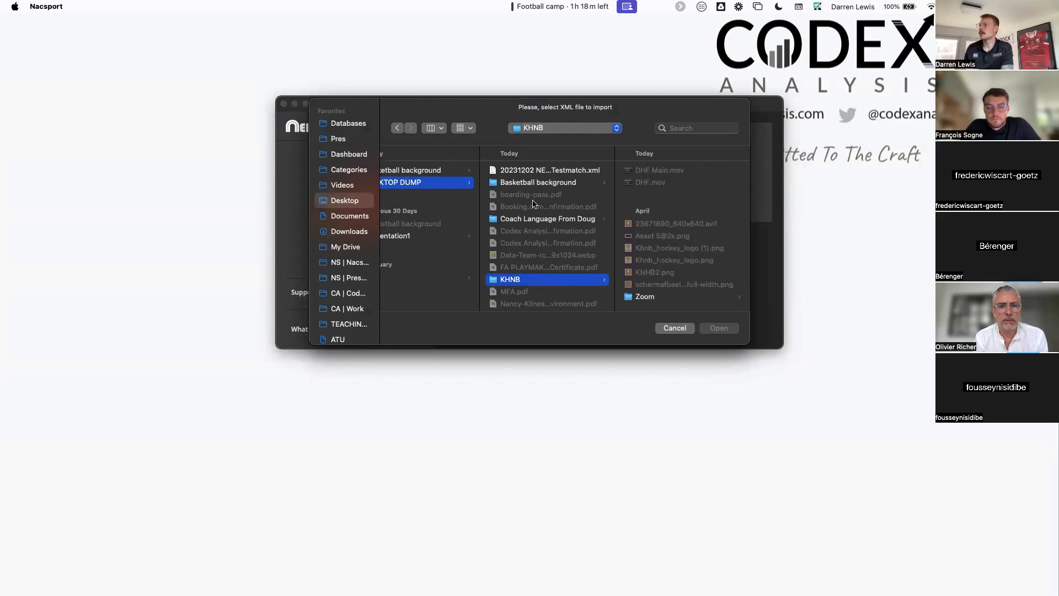
pyautogui.click(559, 171)
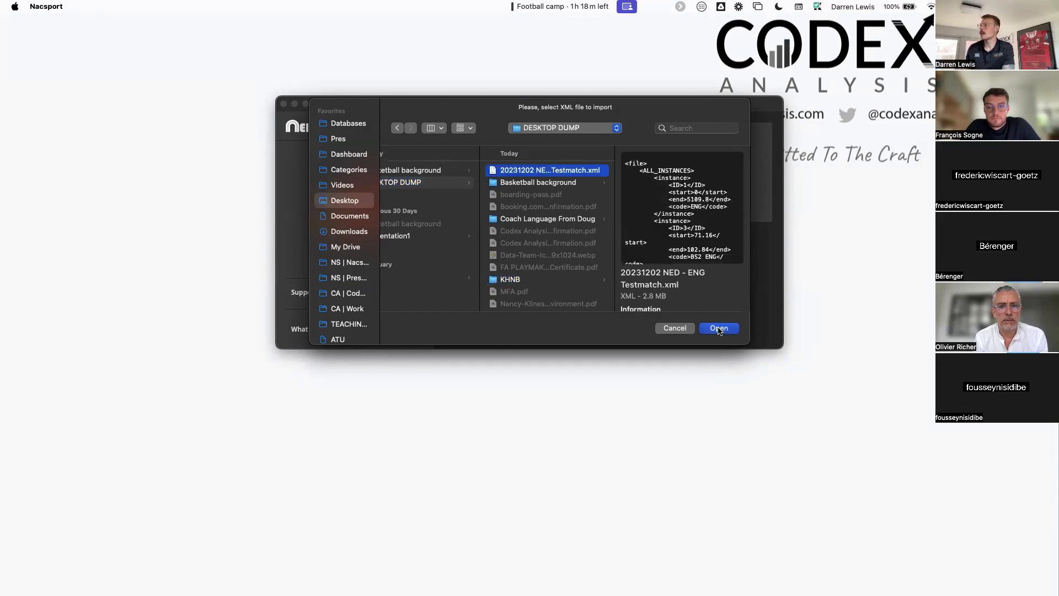
pyautogui.click(718, 329)
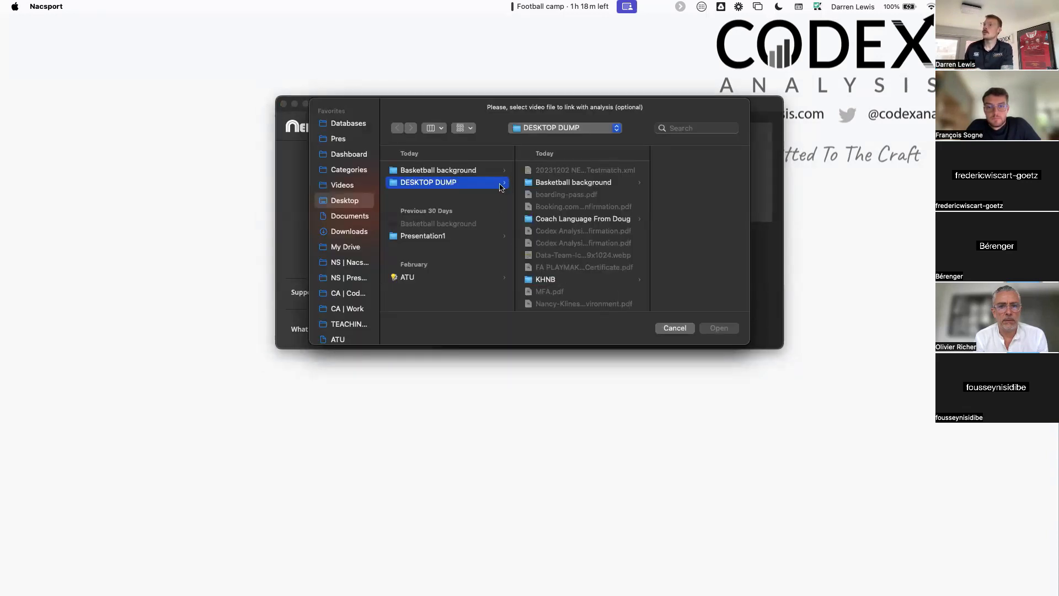
# Step: Link the analysis to the 20231202 NED - ENG Testmatch.mp4 video from the Field Hockey folder in Videos
pyautogui.click(343, 186)
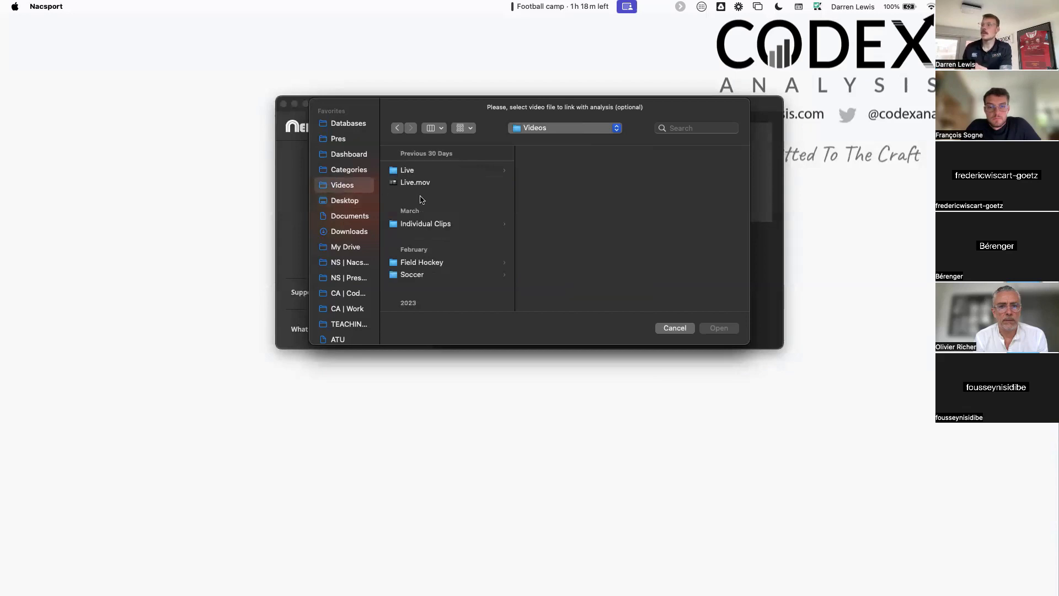
pyautogui.click(425, 264)
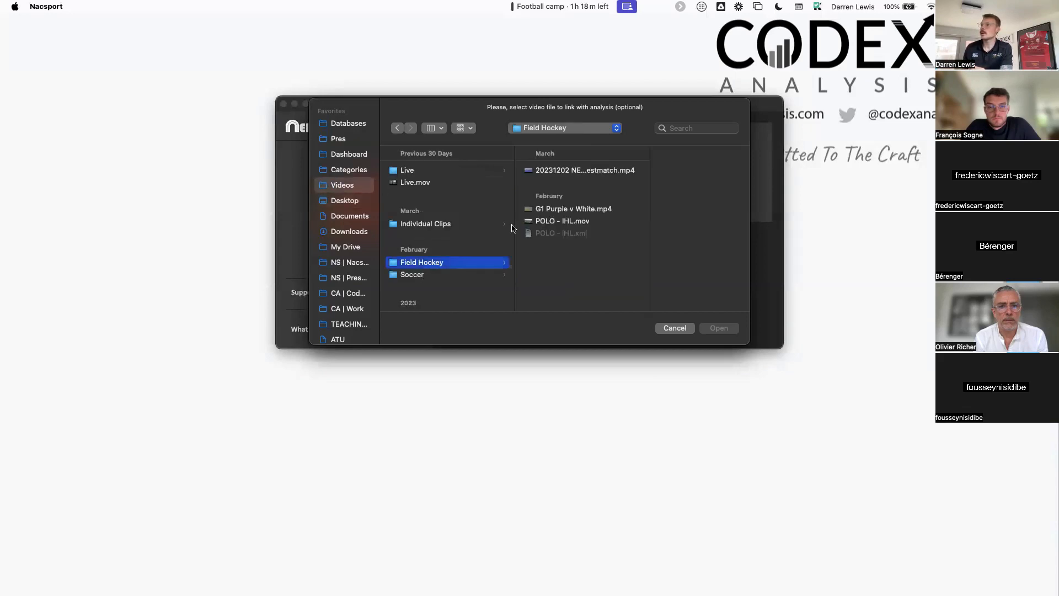
pyautogui.click(568, 171)
pyautogui.press('Return')
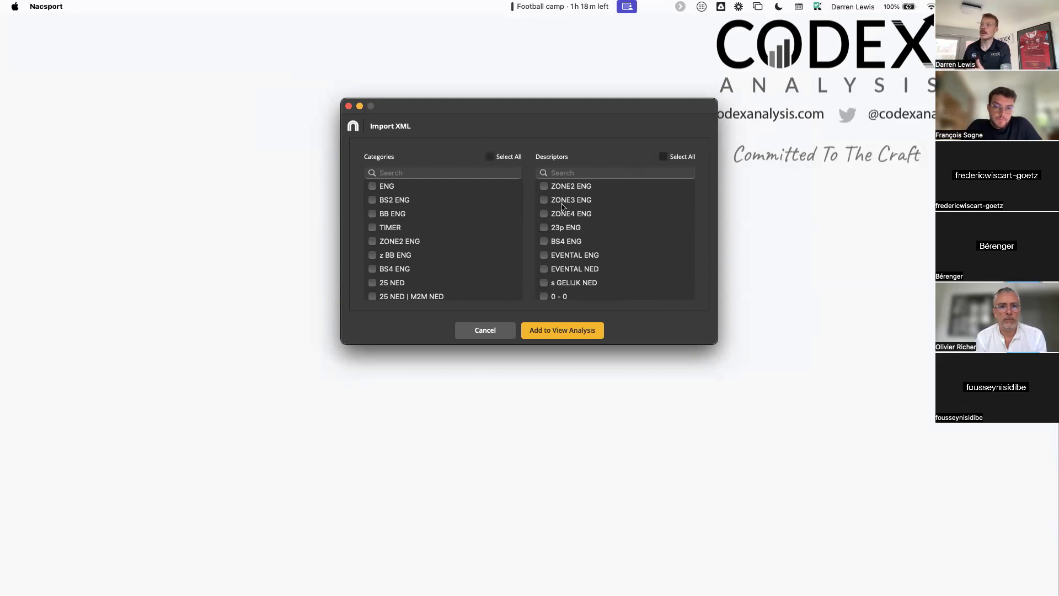
# Step: Include the categories ENG, BS2 ENG, BB ENG, TIMER, ZONE2 ENG and z BB ENG in the XML import
pyautogui.scroll(-2, 490, 253)
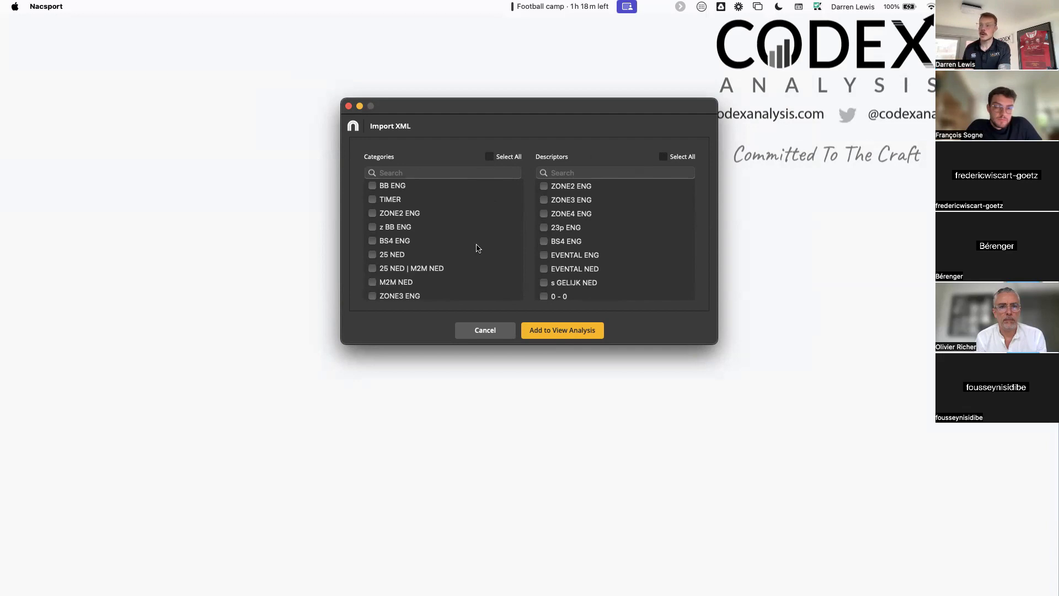
pyautogui.scroll(2, 478, 247)
pyautogui.click(373, 187)
pyautogui.click(372, 200)
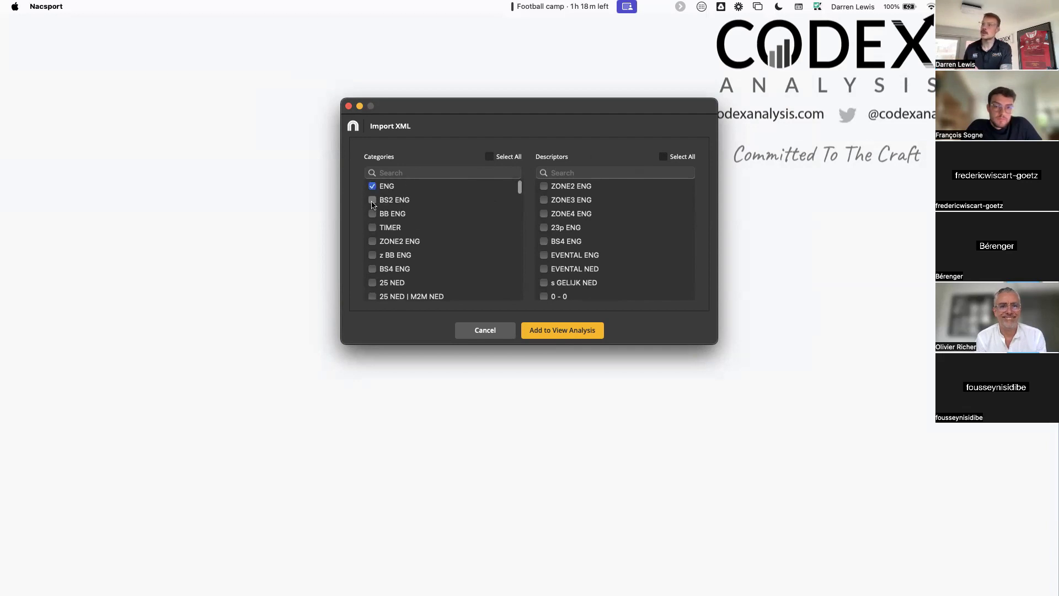
pyautogui.click(373, 213)
pyautogui.click(372, 227)
pyautogui.click(373, 242)
pyautogui.click(372, 255)
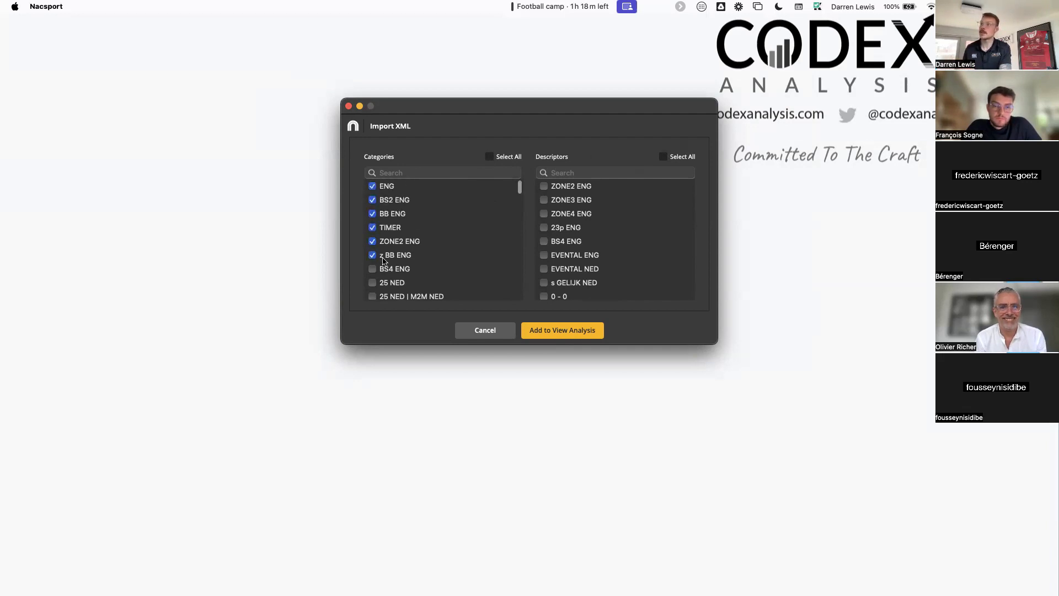
# Step: Include the descriptors ZONE2 ENG, ZONE3 ENG, ZONE4 ENG and 23p ENG in the XML import
pyautogui.click(544, 187)
pyautogui.click(543, 200)
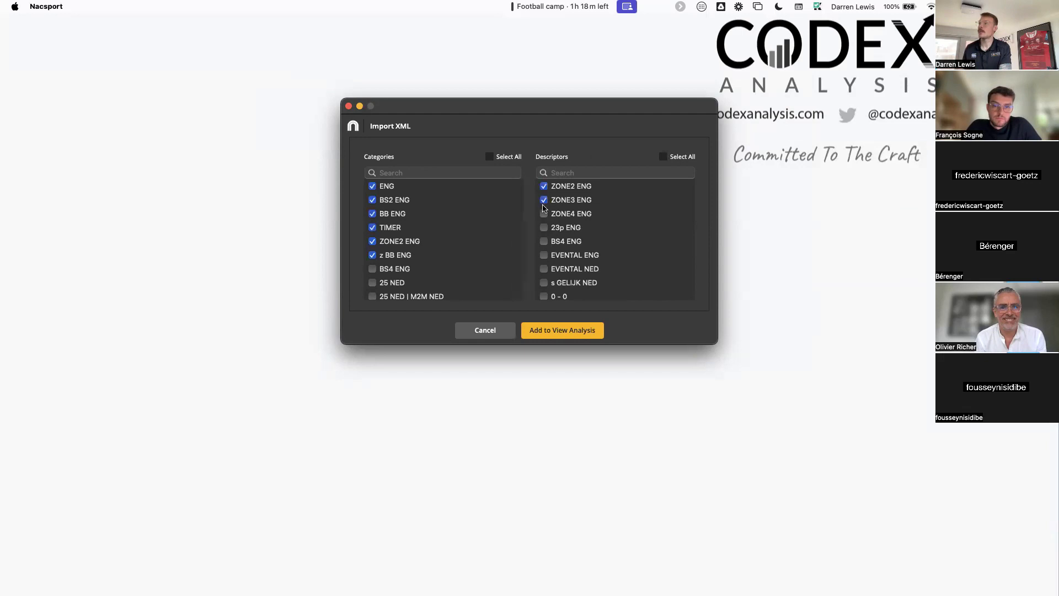
pyautogui.click(544, 213)
pyautogui.click(543, 228)
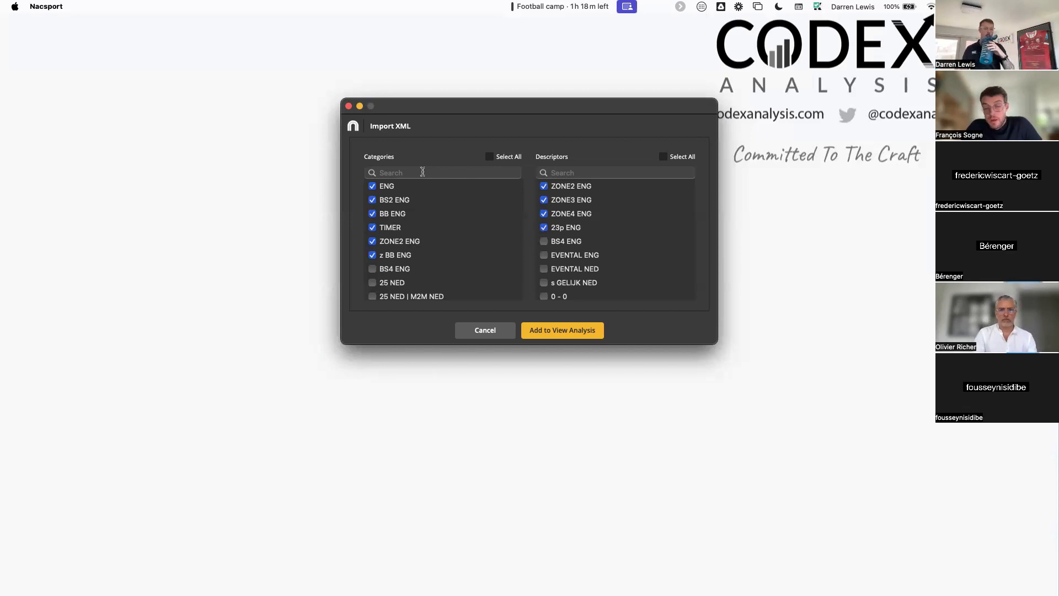
# Step: Add the categories 25 NED and BS4 ENG to the import selection and look through the remaining categories
pyautogui.click(372, 283)
pyautogui.click(373, 269)
pyautogui.scroll(-5, 418, 270)
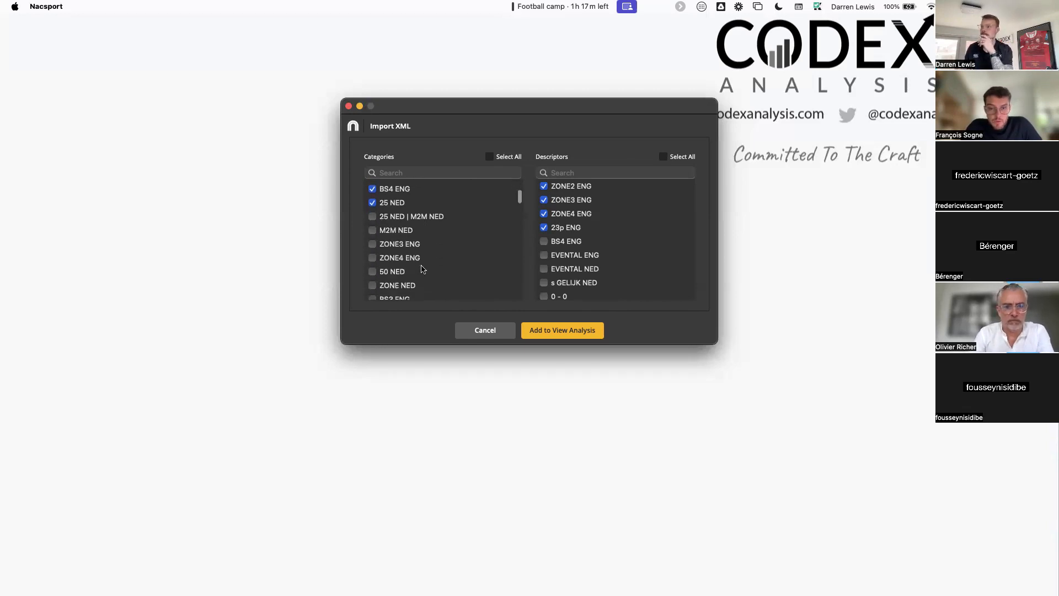
pyautogui.scroll(5, 435, 238)
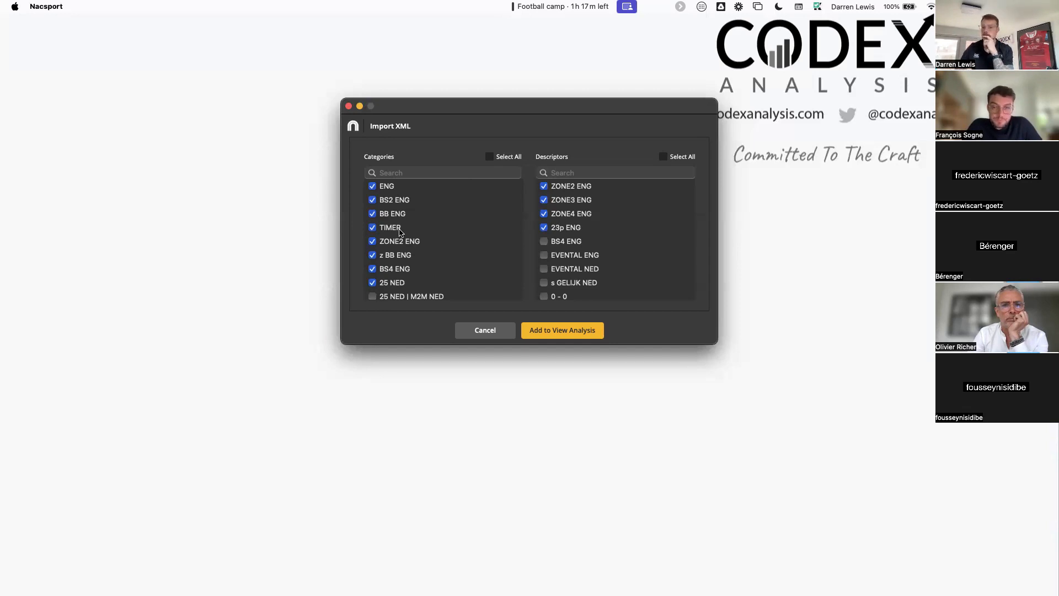
# Step: Add the selection to View Analysis as 20231202 NED - ENG Testmatch, decline another analysis, and open its timeline
pyautogui.click(548, 335)
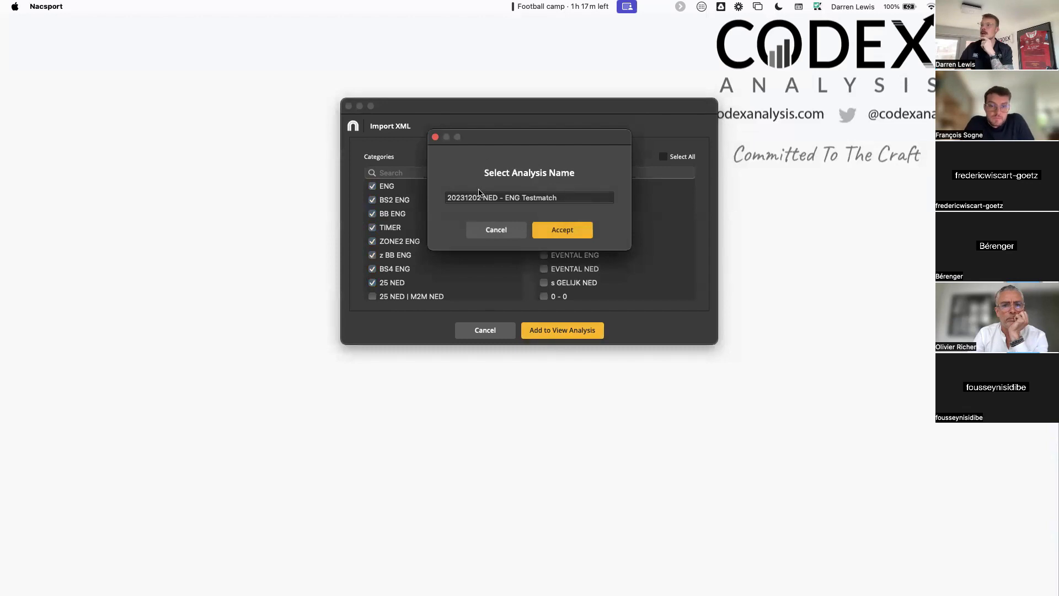
pyautogui.click(564, 231)
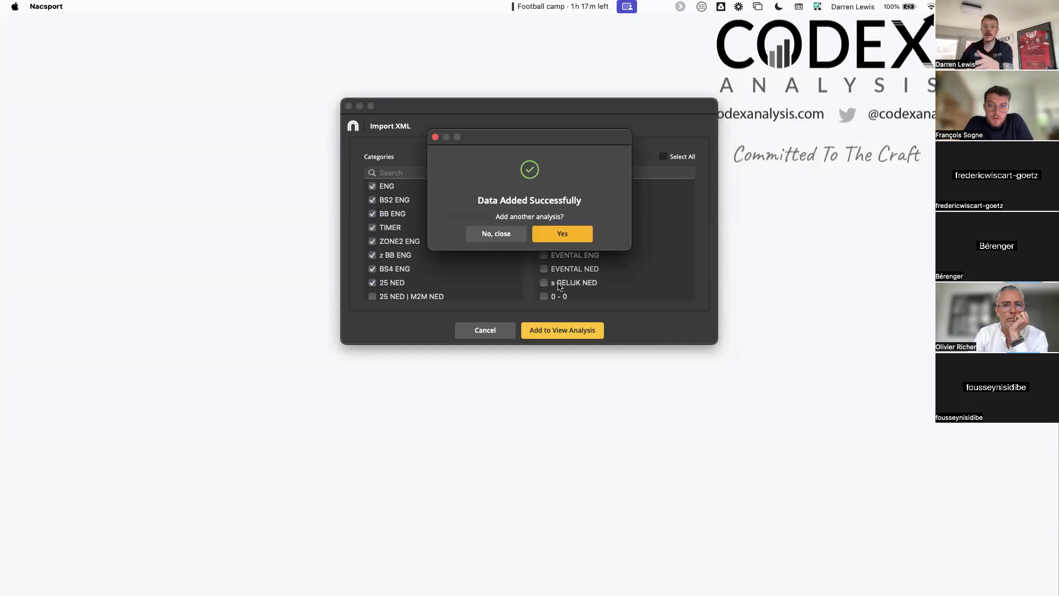
pyautogui.click(495, 237)
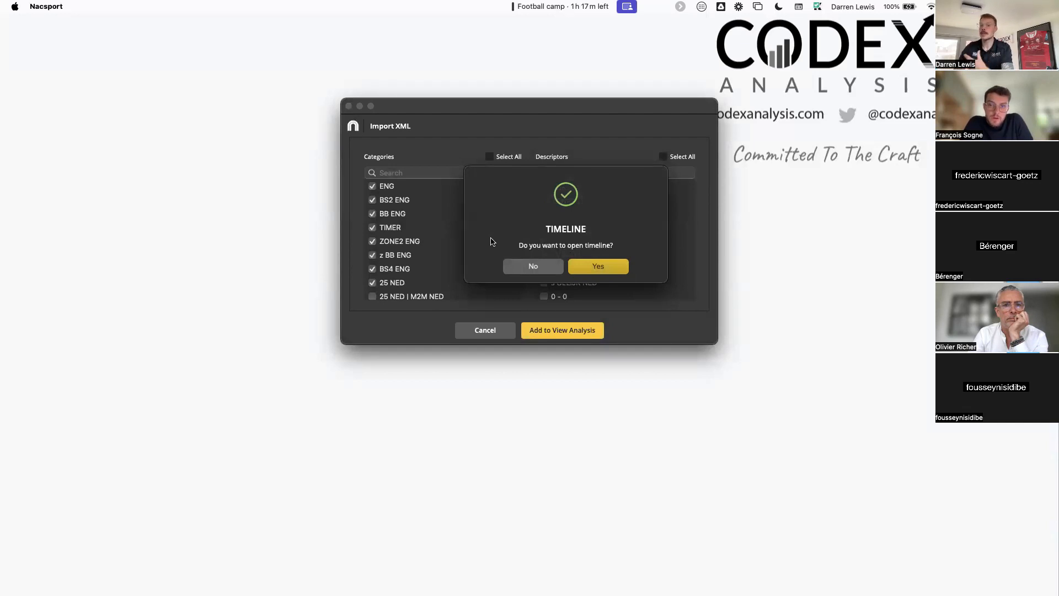
pyautogui.click(596, 267)
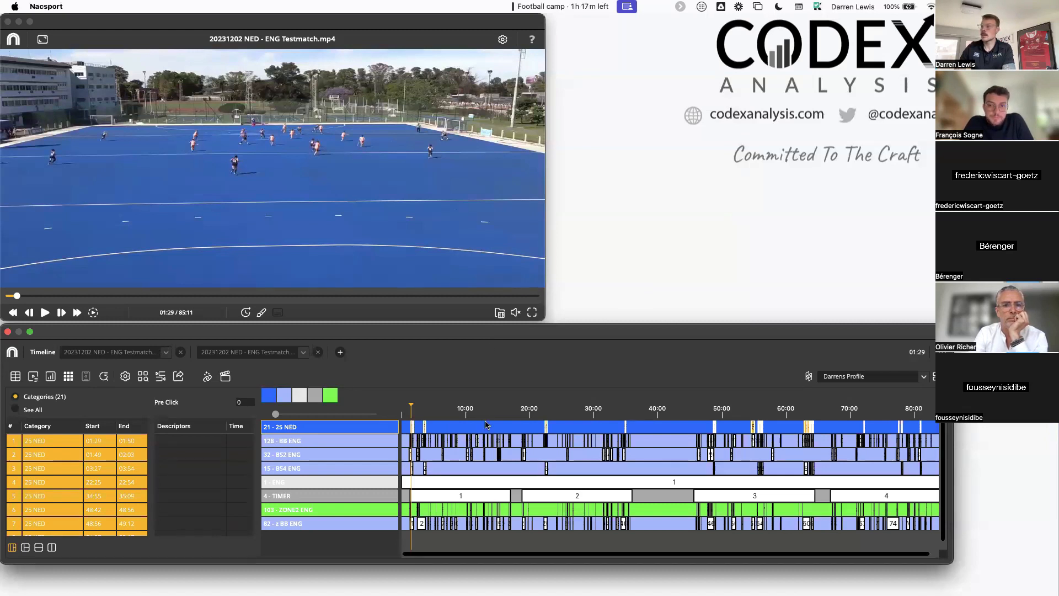
pyautogui.scroll(-1, 483, 426)
pyautogui.scroll(1, 484, 426)
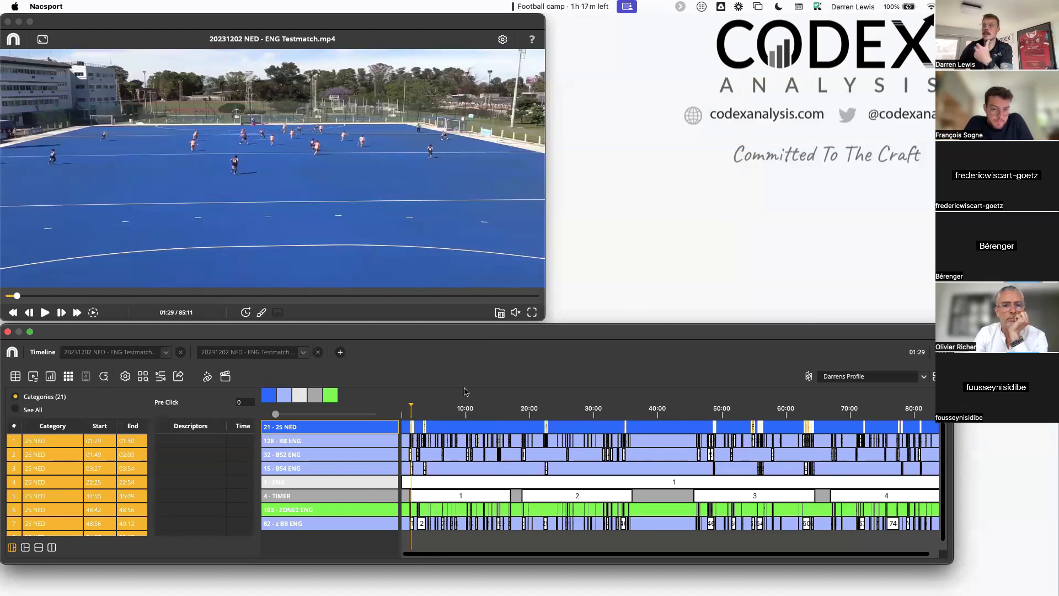
pyautogui.moveTo(426, 334); pyautogui.dragTo(427, 335)
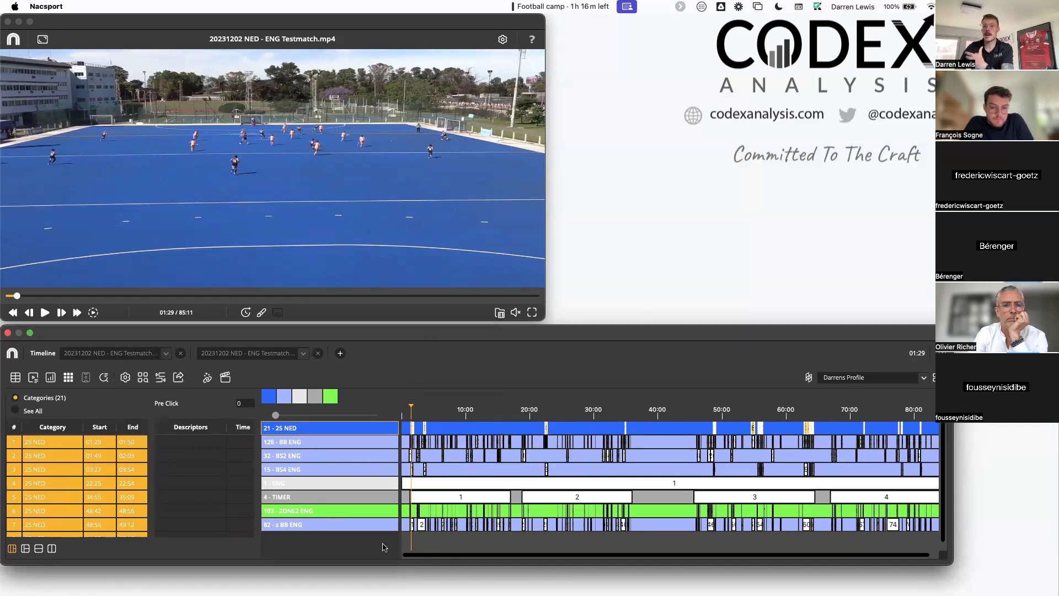
# Step: Open the hockey analysis in the tagging view with the Basketball Elite Example Webinar template from the Basketball folder
pyautogui.click(16, 381)
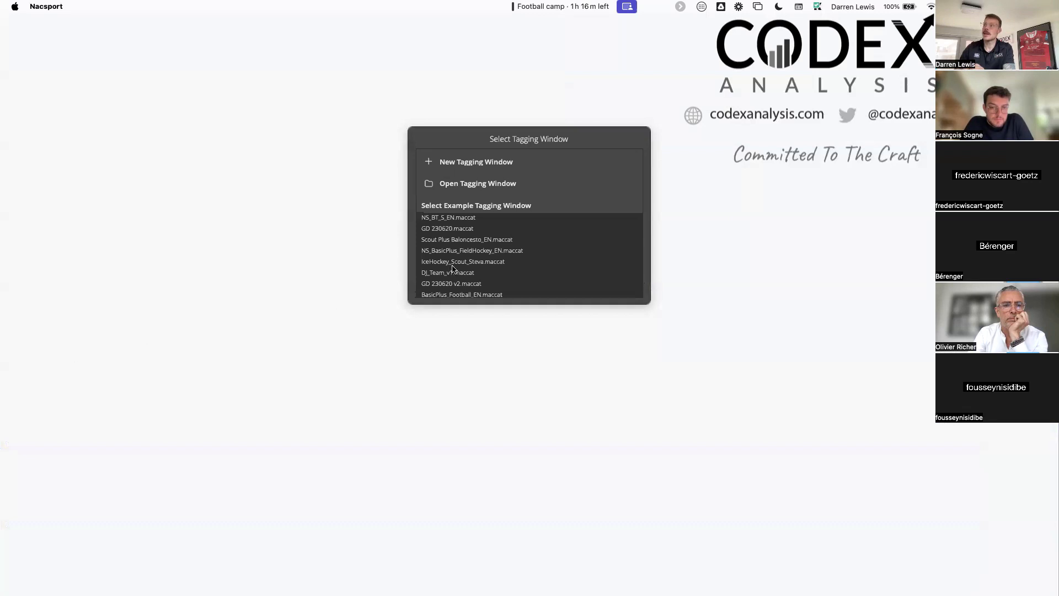
pyautogui.scroll(-5, 469, 275)
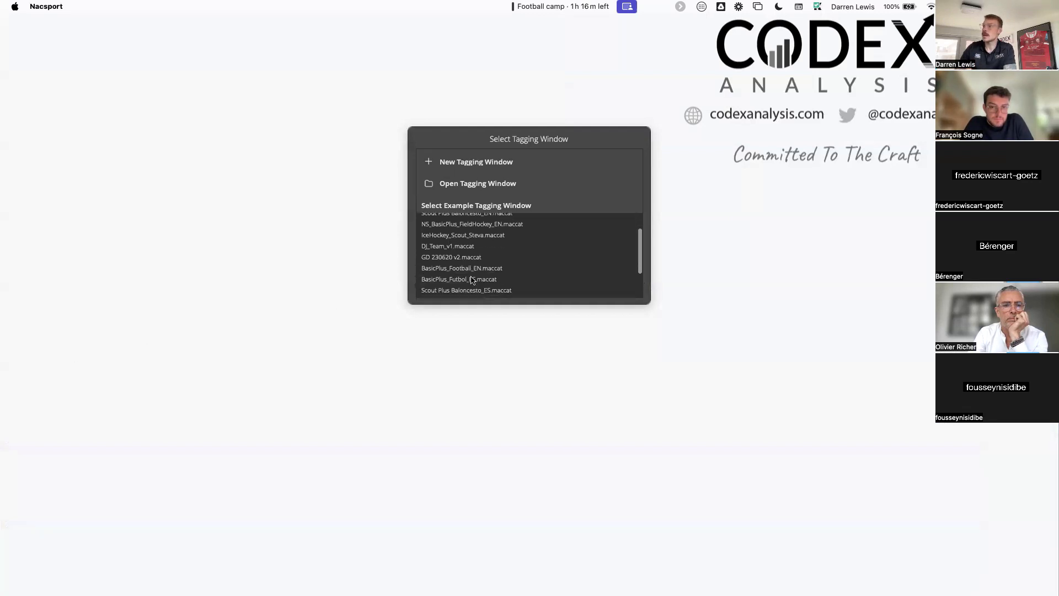
pyautogui.scroll(5, 466, 267)
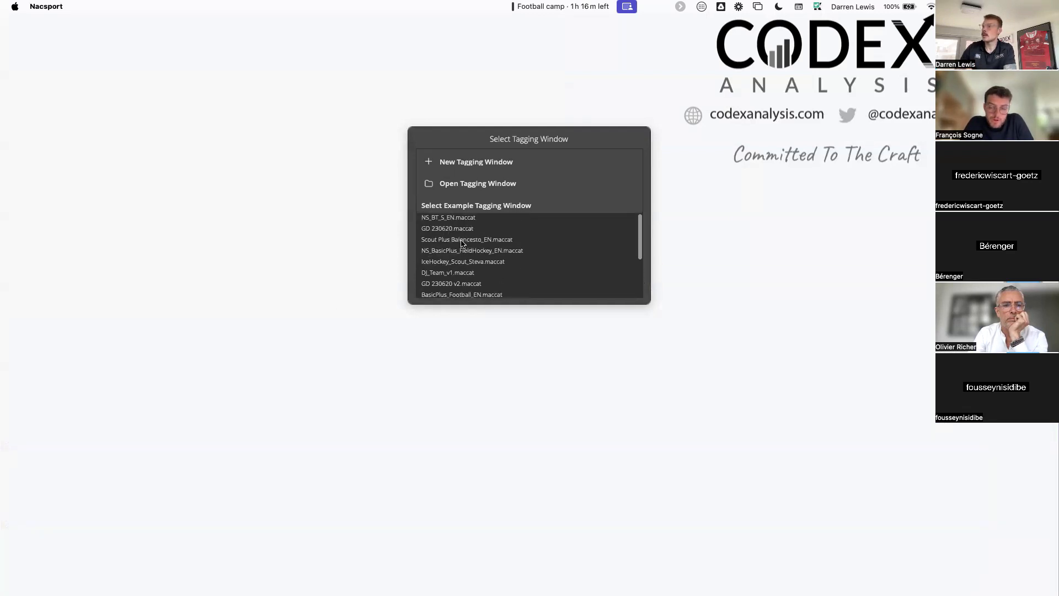
pyautogui.scroll(-5, 460, 244)
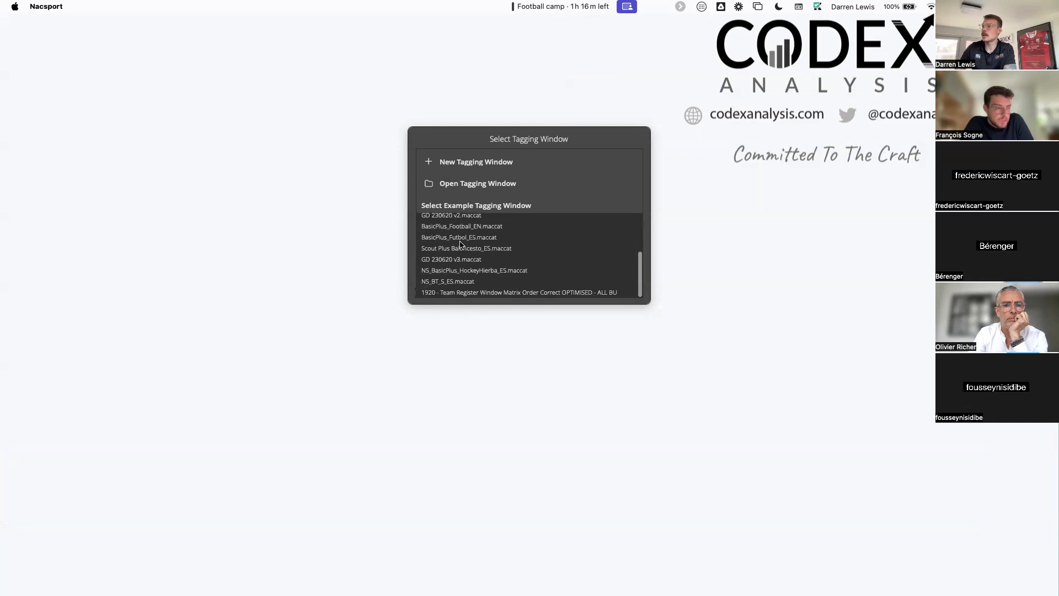
pyautogui.click(428, 185)
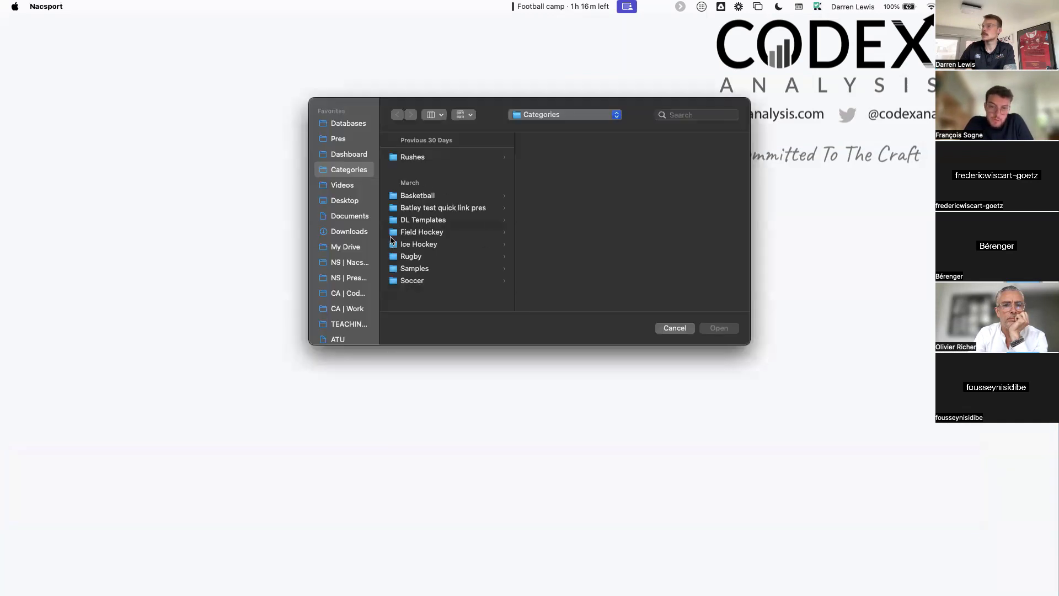
pyautogui.click(420, 197)
pyautogui.doubleClick(575, 158)
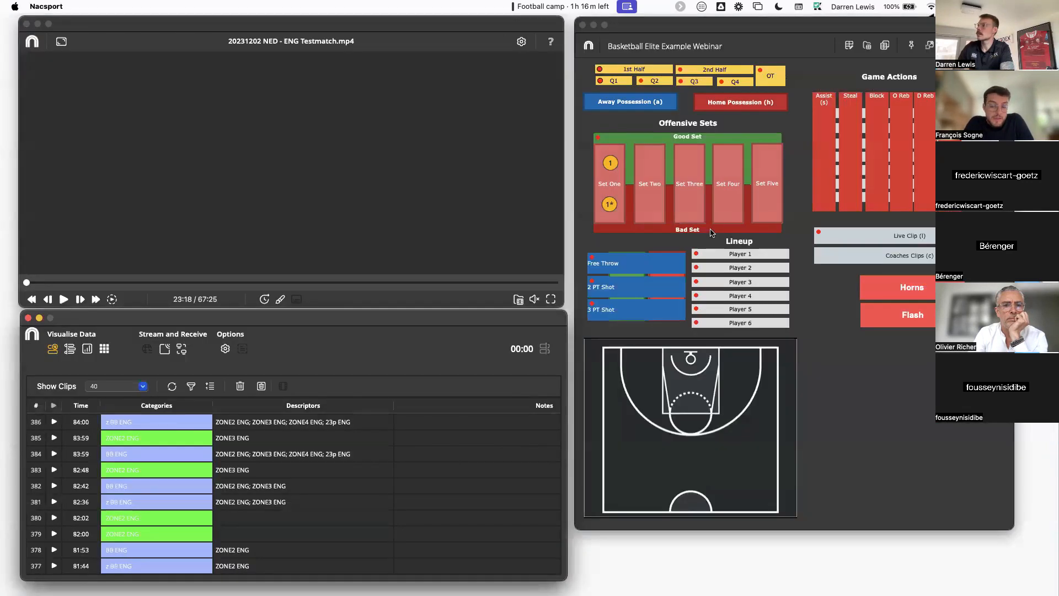
pyautogui.moveTo(753, 33); pyautogui.dragTo(769, 33)
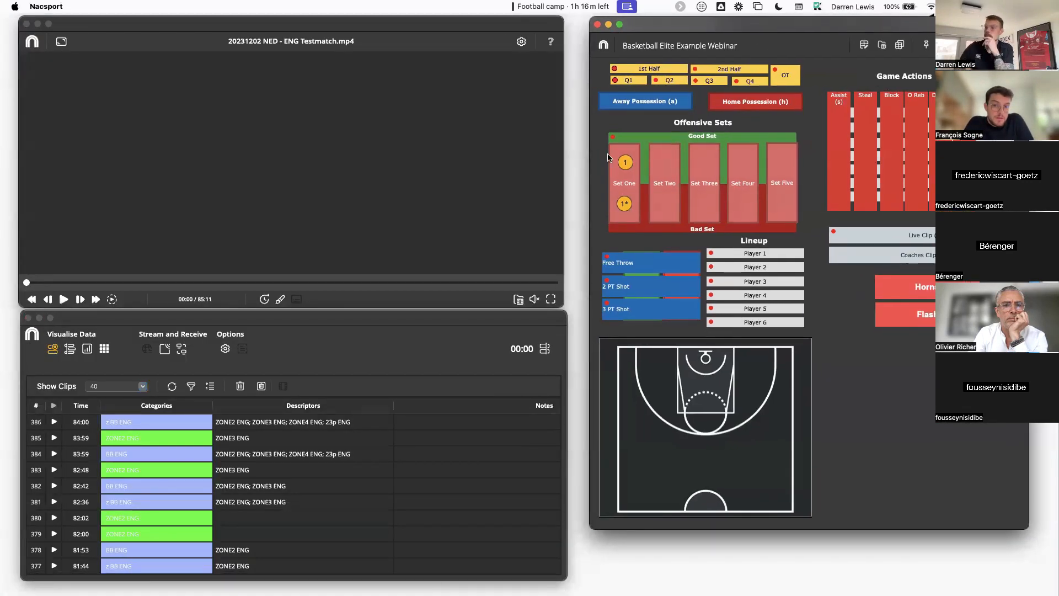
pyautogui.click(488, 243)
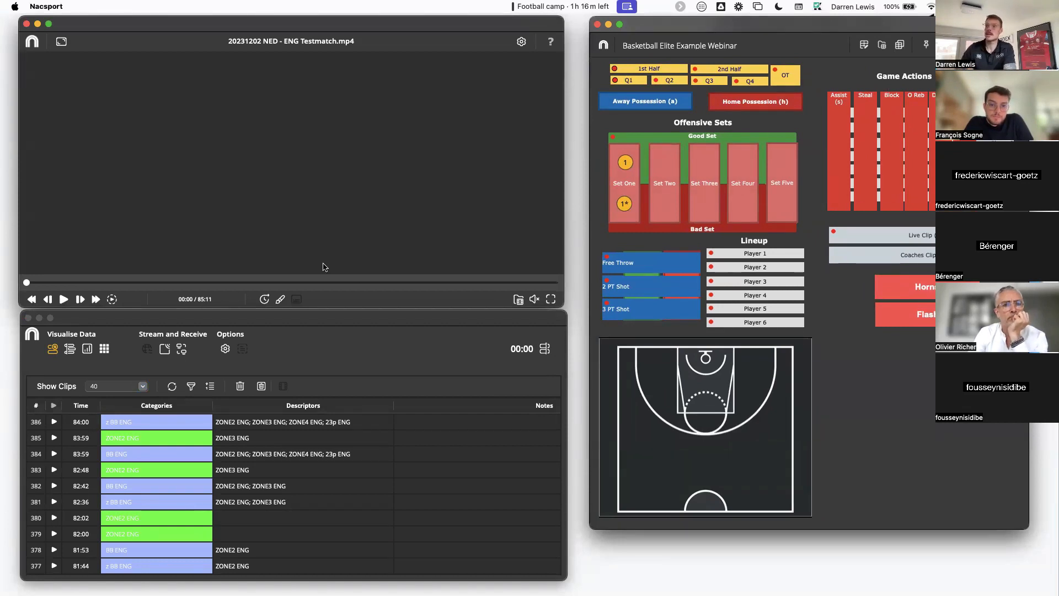
# Step: Jump the video to clip 386 and enlarge the clip list window over the video
pyautogui.click(54, 422)
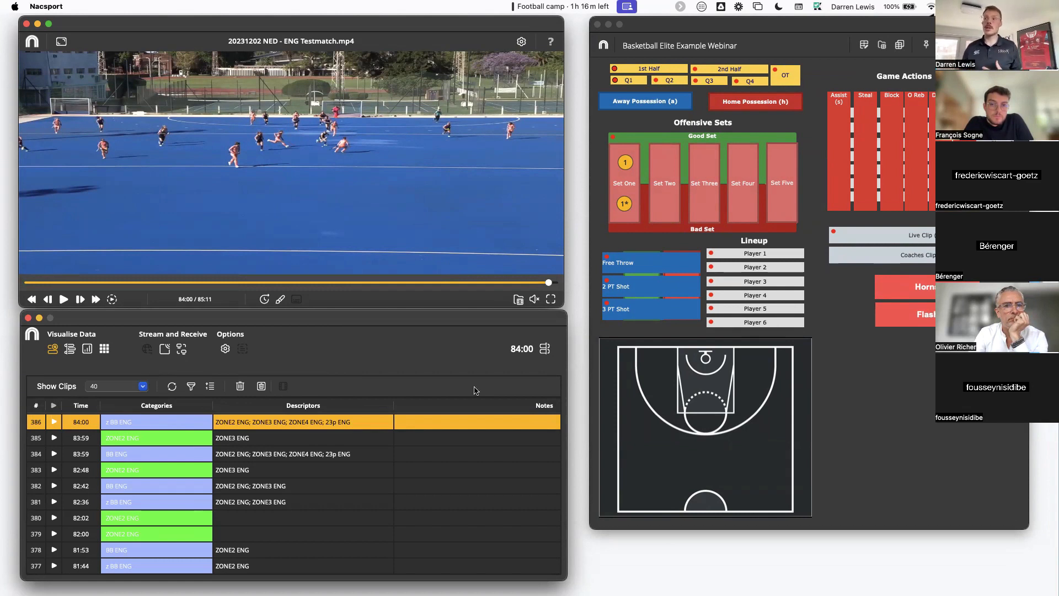
pyautogui.moveTo(222, 318); pyautogui.dragTo(247, 104)
pyautogui.moveTo(304, 328); pyautogui.dragTo(303, 515)
# Step: Filter the clip list so that only the BS4 ENG category is shown, trying ENG first
pyautogui.click(199, 134)
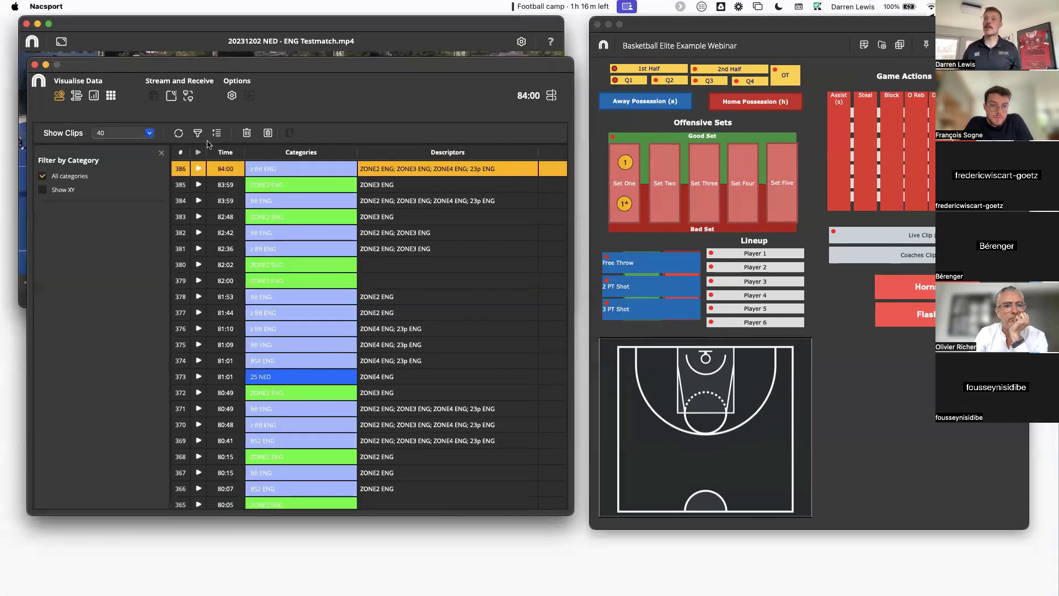
pyautogui.click(42, 179)
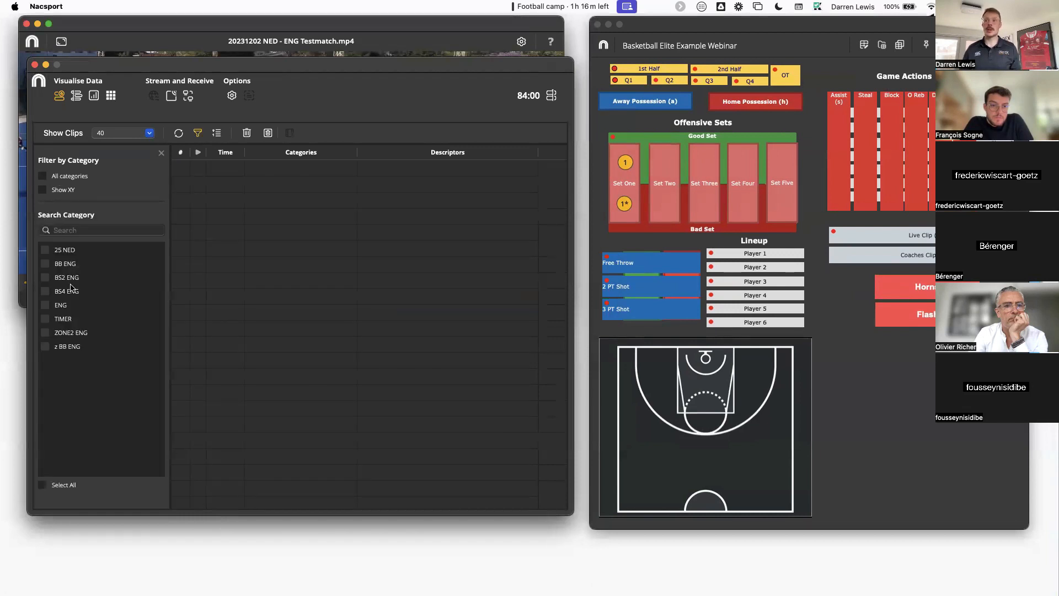
pyautogui.click(45, 306)
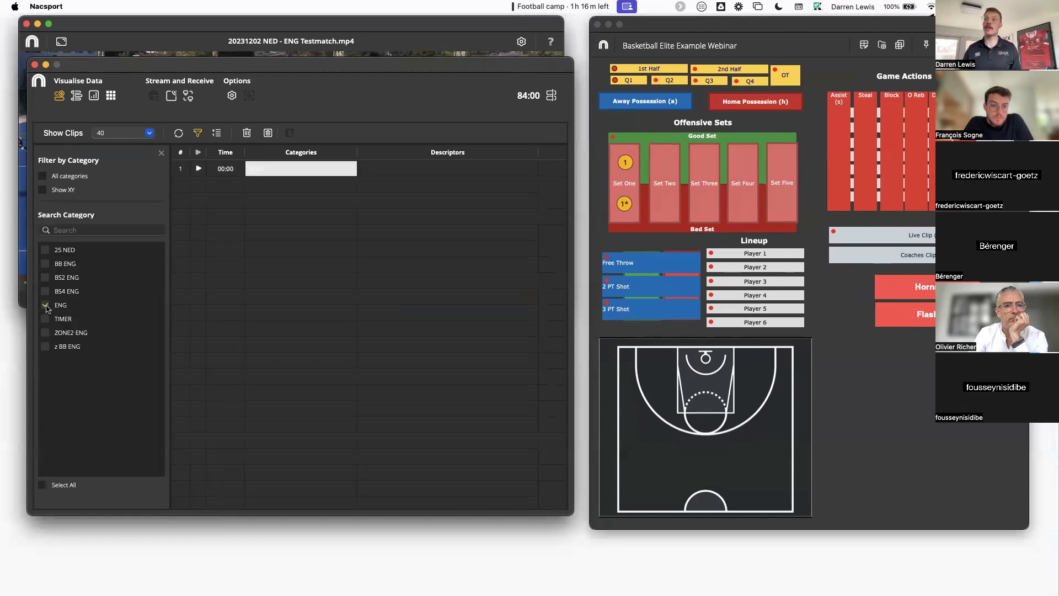
pyautogui.click(46, 305)
pyautogui.click(46, 291)
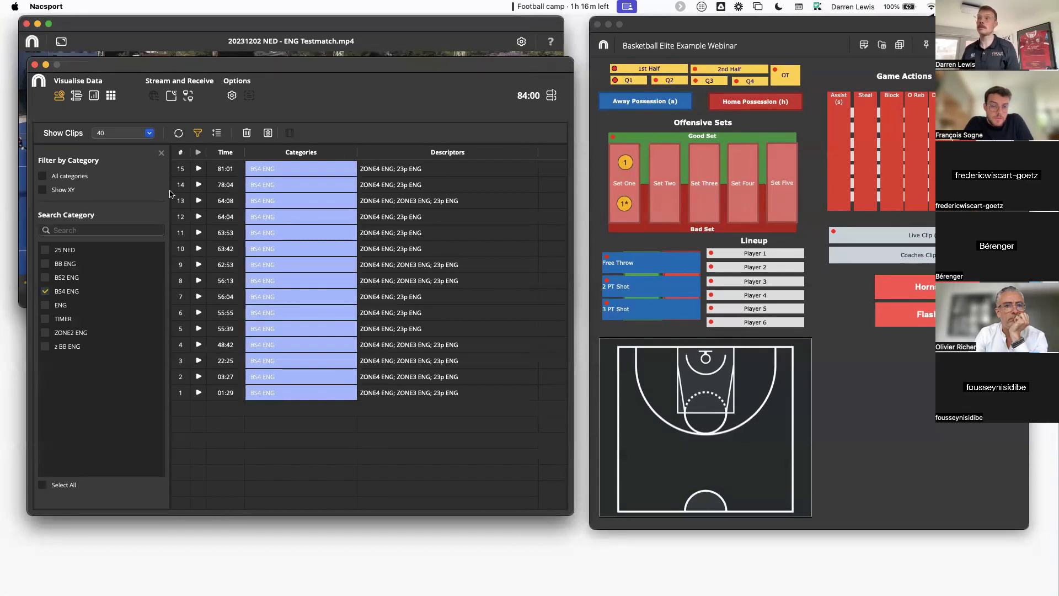
pyautogui.click(161, 152)
# Step: Place the clip list below the video, reverse its order, and play the first three BS4 ENG clips
pyautogui.moveTo(271, 66); pyautogui.dragTo(269, 319)
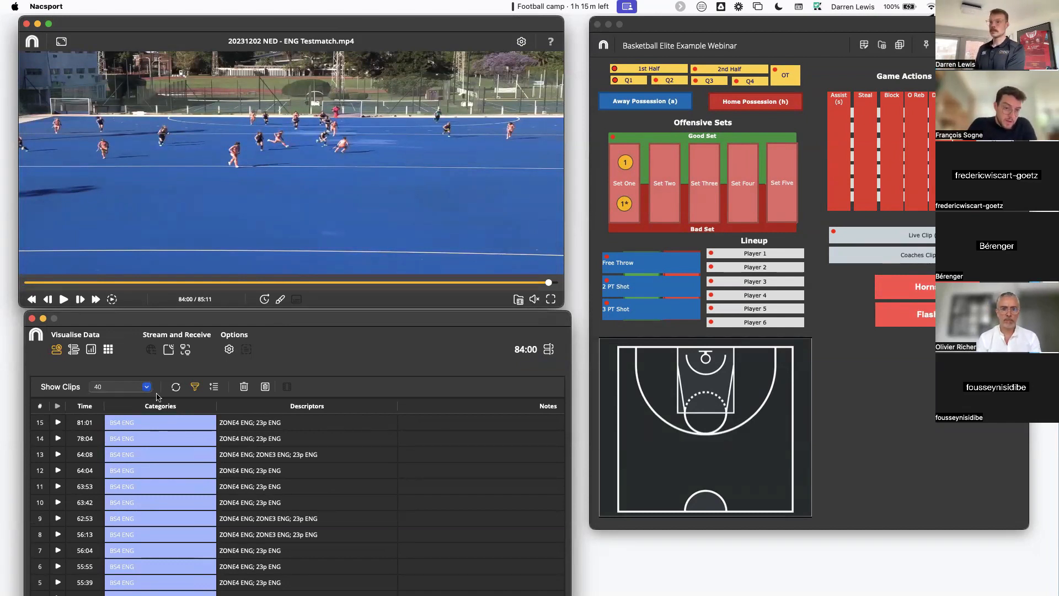
pyautogui.click(215, 387)
pyautogui.click(58, 422)
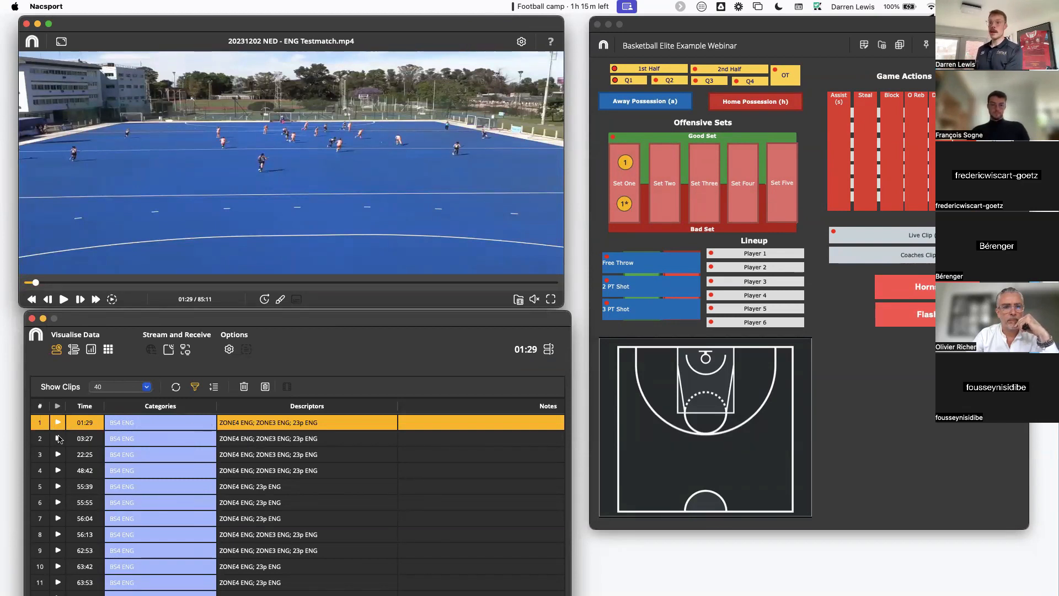
pyautogui.click(58, 438)
pyautogui.click(58, 454)
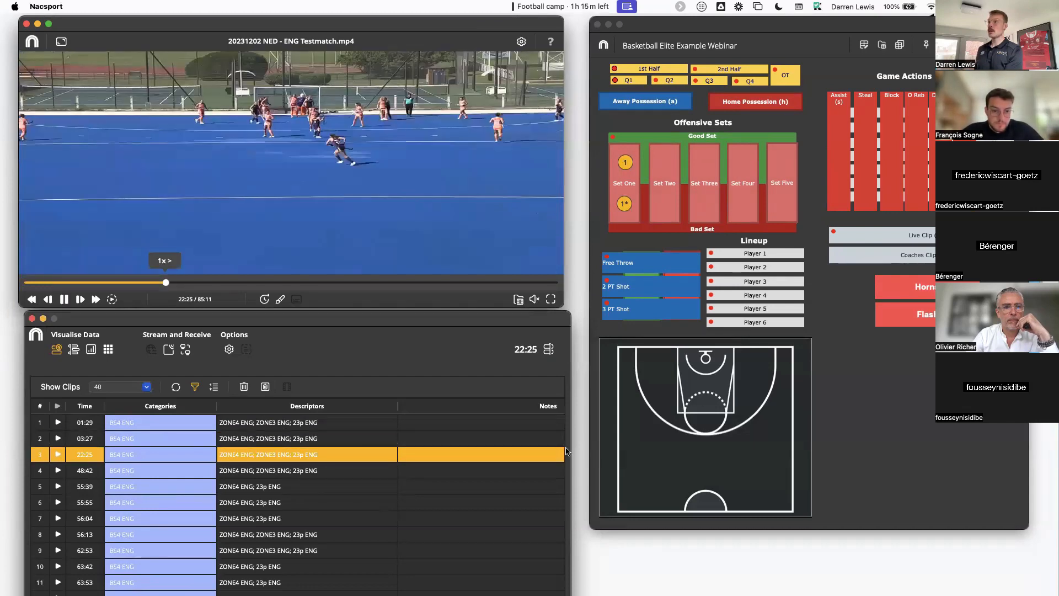
# Step: Add the descriptors Player 1, Player 2, Player 3, 1st Half, Q1 and Q2 to clip 3, widen the Descriptors column and pause playback
pyautogui.click(755, 253)
pyautogui.click(755, 267)
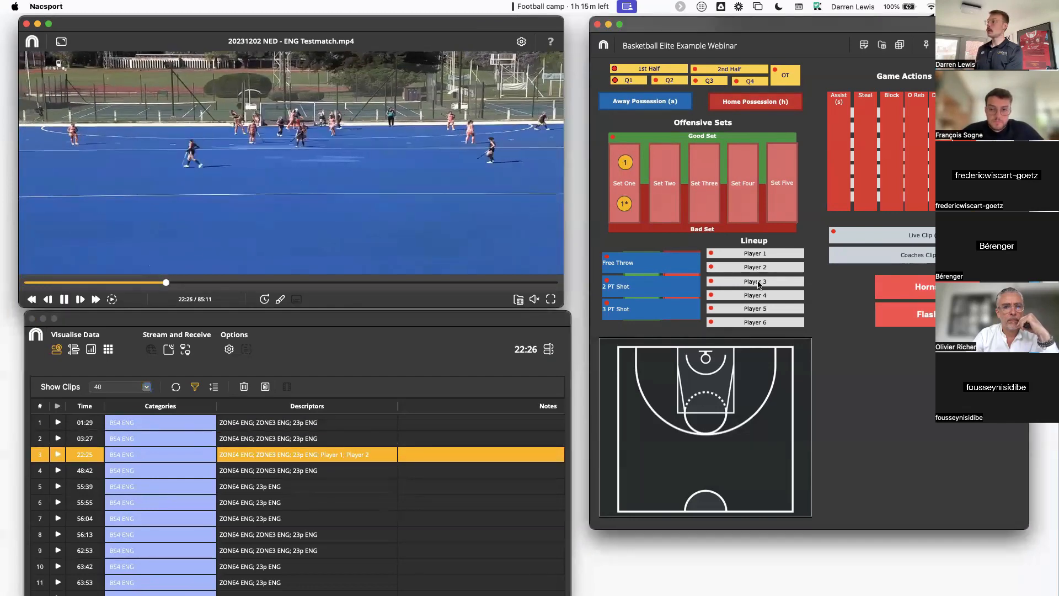
pyautogui.click(757, 282)
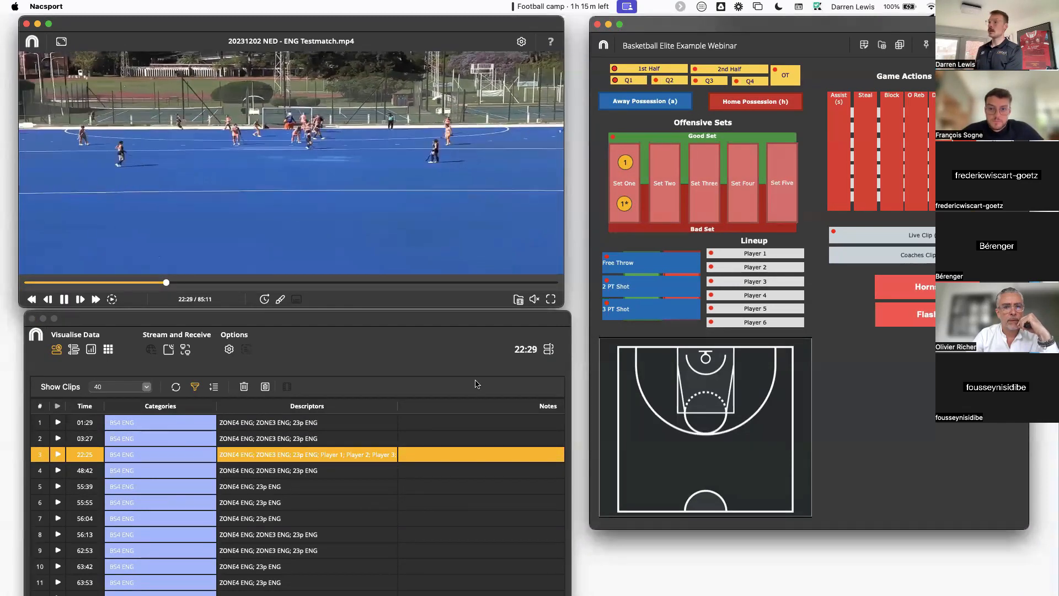
pyautogui.moveTo(397, 406); pyautogui.dragTo(504, 408)
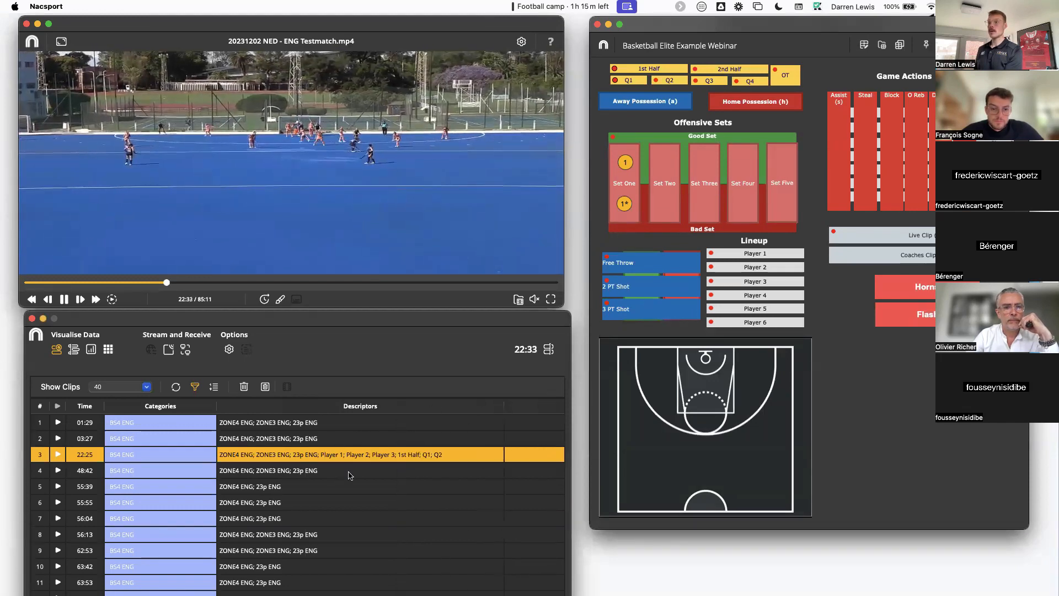
pyautogui.press('space')
# Step: Clear the category filter so that the clip list shows all categories
pyautogui.click(194, 387)
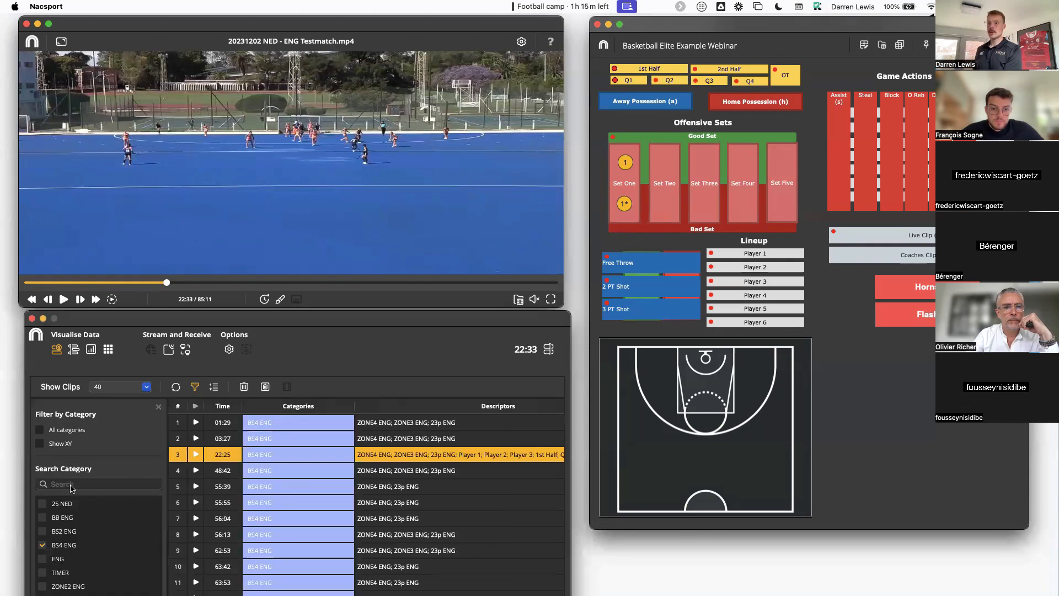
pyautogui.click(40, 430)
pyautogui.click(159, 407)
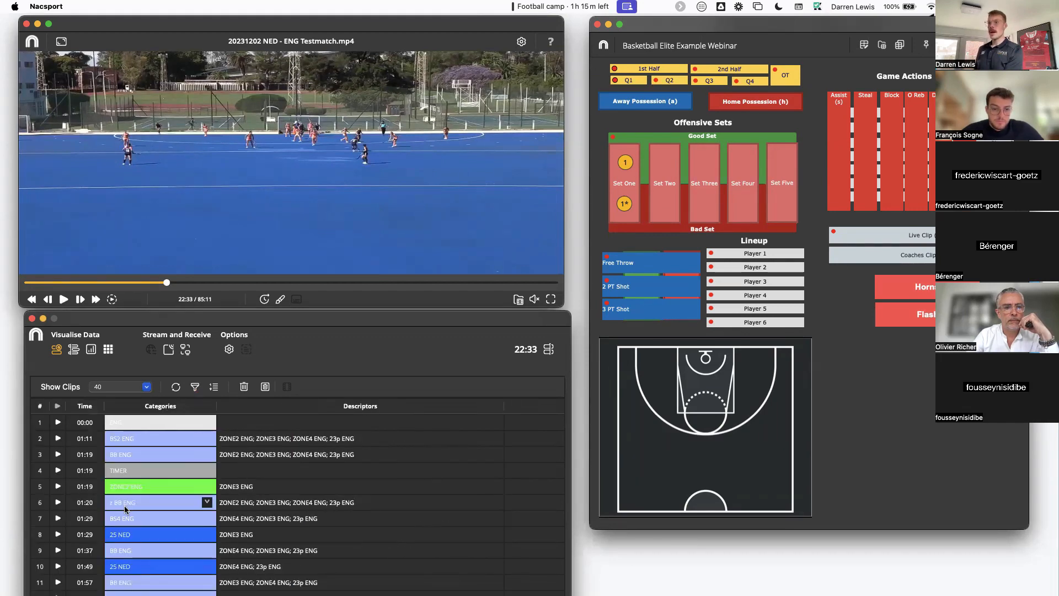
# Step: Look through the full clip list and move the playback position back to about 03:55
pyautogui.press('space')
pyautogui.press('space')
pyautogui.scroll(-10, 123, 497)
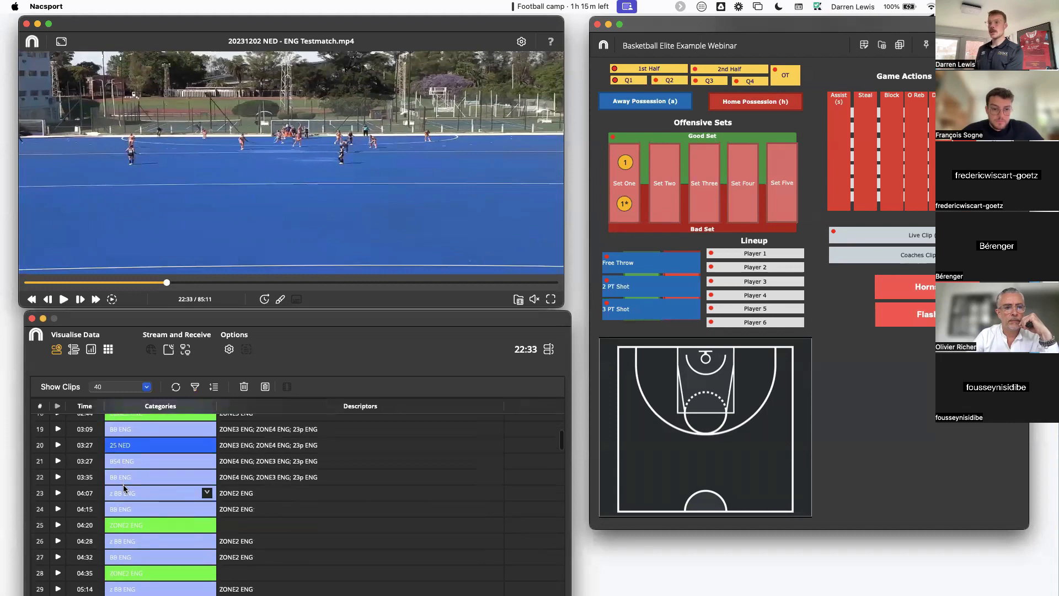
pyautogui.scroll(-15, 124, 487)
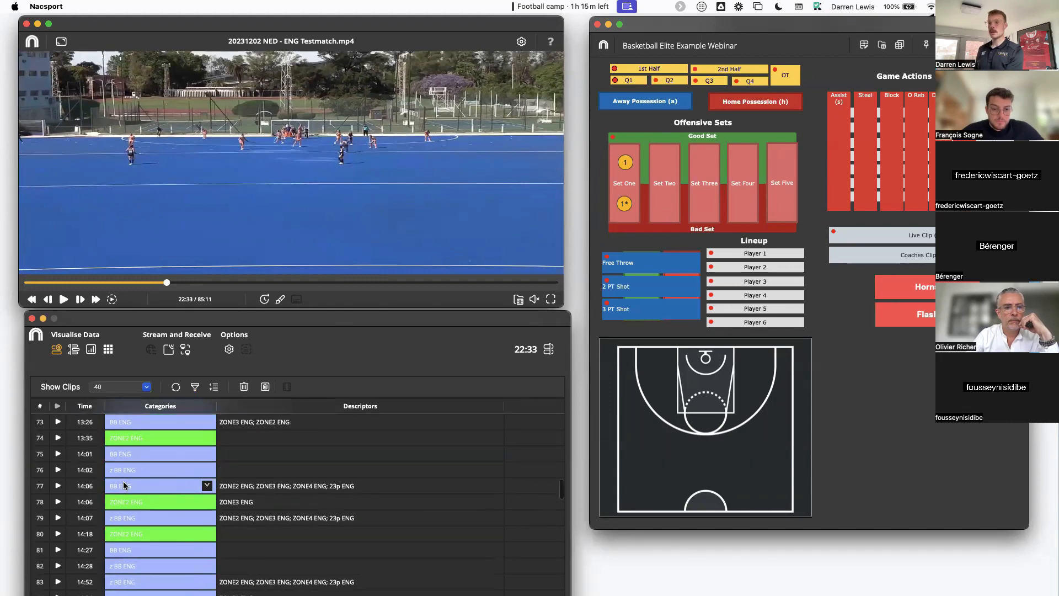
pyautogui.scroll(-5, 123, 485)
pyautogui.moveTo(165, 287); pyautogui.dragTo(51, 283)
pyautogui.scroll(20, 83, 474)
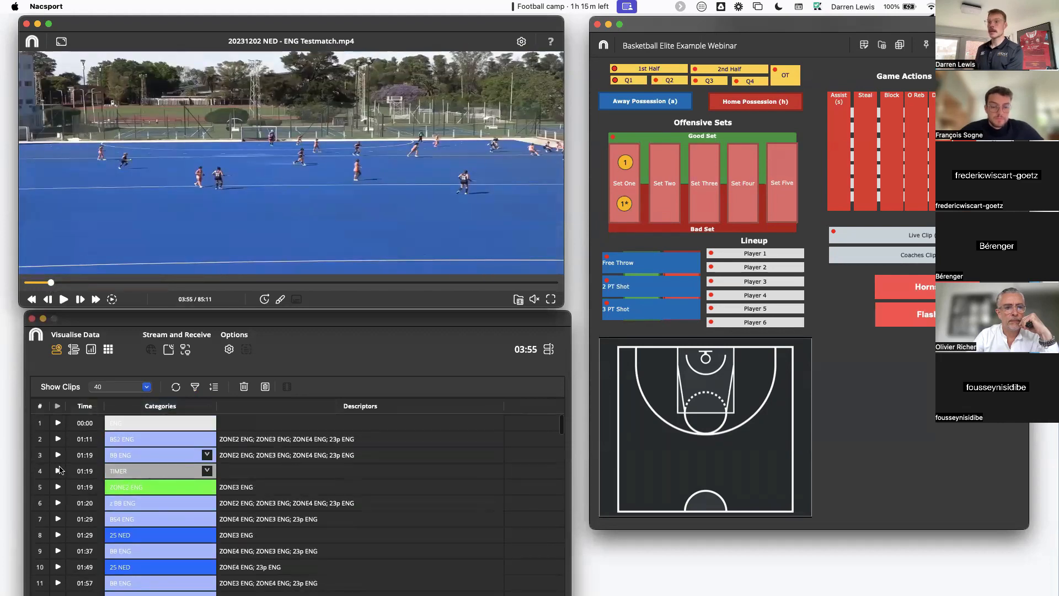
# Step: At the TIMER clip, tag a made Free Throw with its court location and start a bad Set Two
pyautogui.click(42, 468)
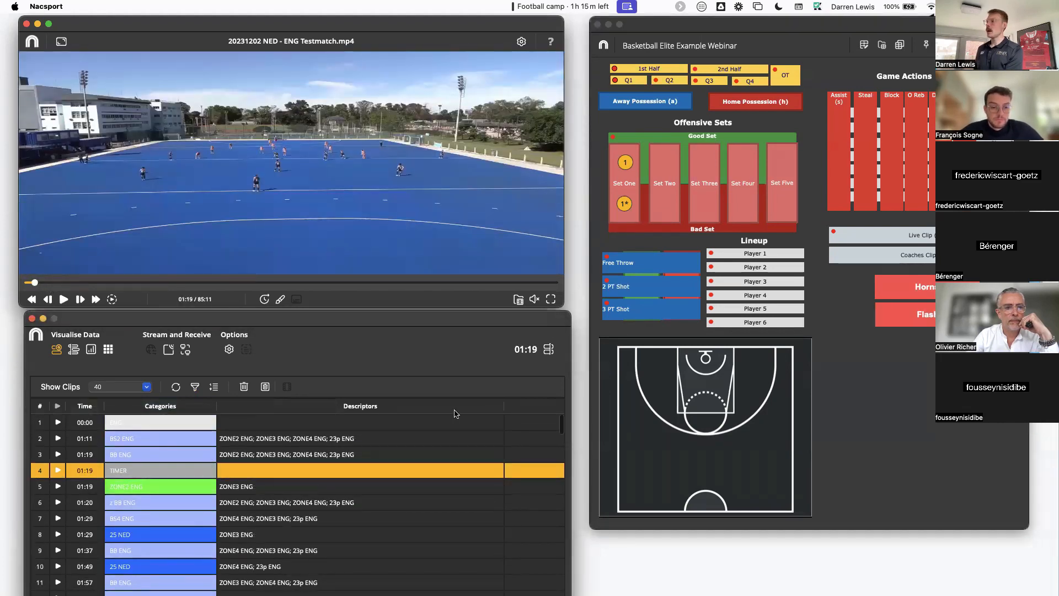
pyautogui.click(626, 270)
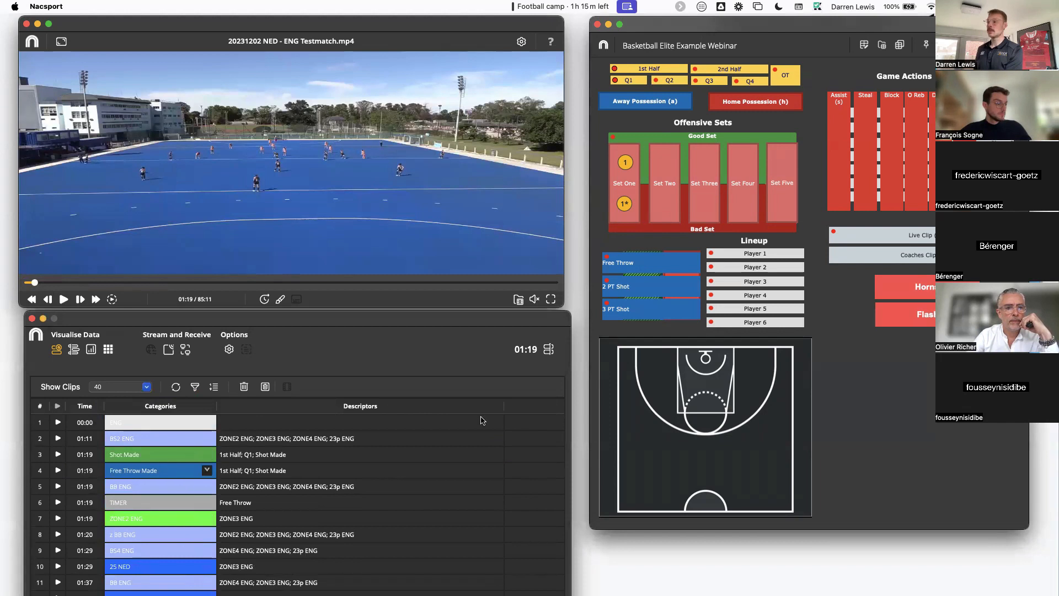
pyautogui.click(670, 399)
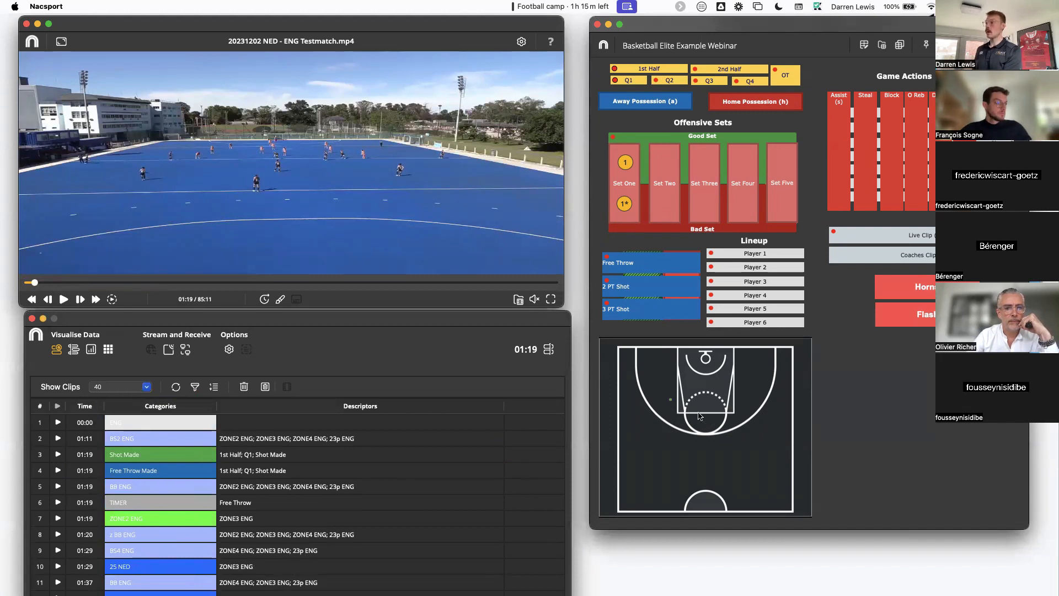
pyautogui.click(667, 207)
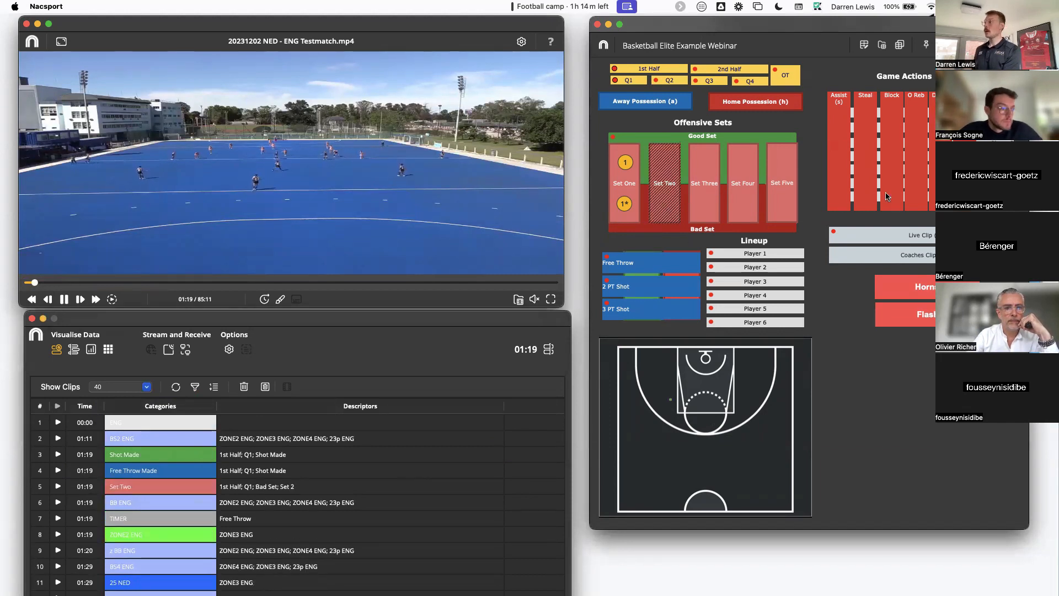
# Step: Tag assists for Player 6 and Player 5 and a steal for Player 5, adding Live Clip, Horns and Flash
pyautogui.click(841, 182)
pyautogui.click(841, 169)
pyautogui.click(866, 170)
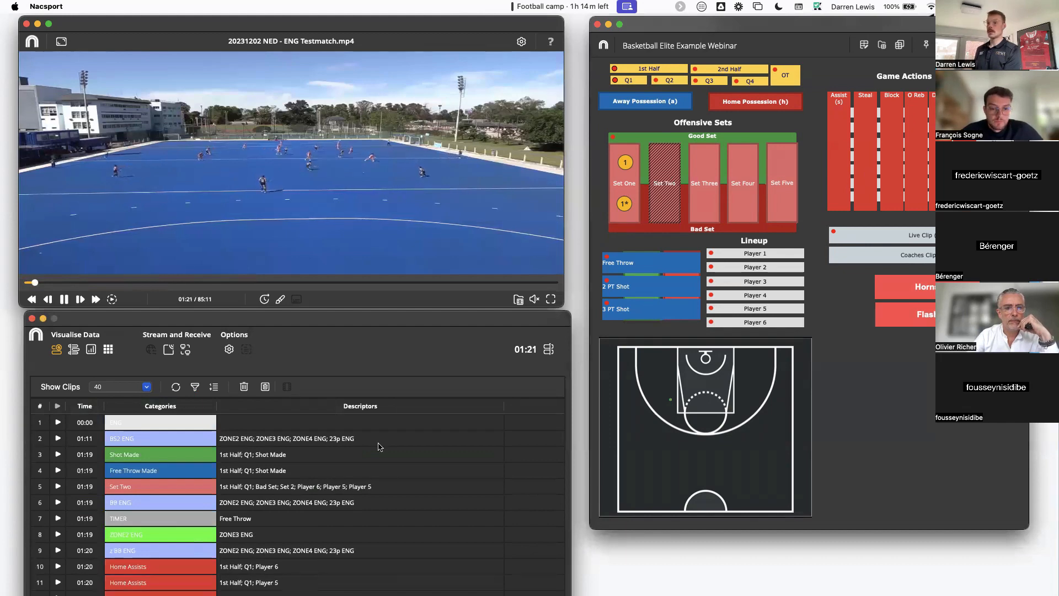
pyautogui.scroll(-5, 380, 447)
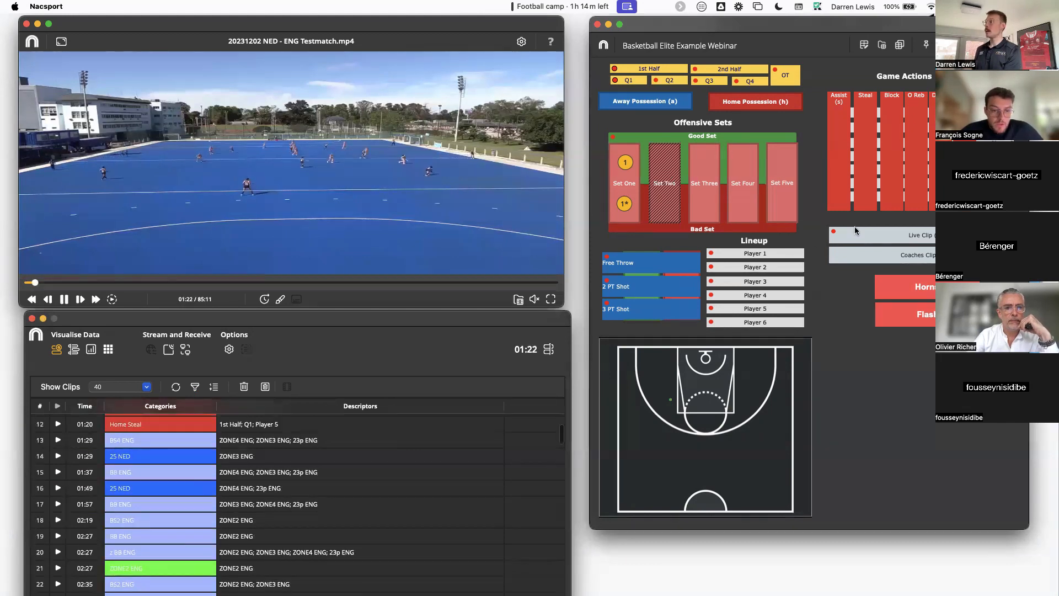
pyautogui.click(917, 284)
pyautogui.click(907, 313)
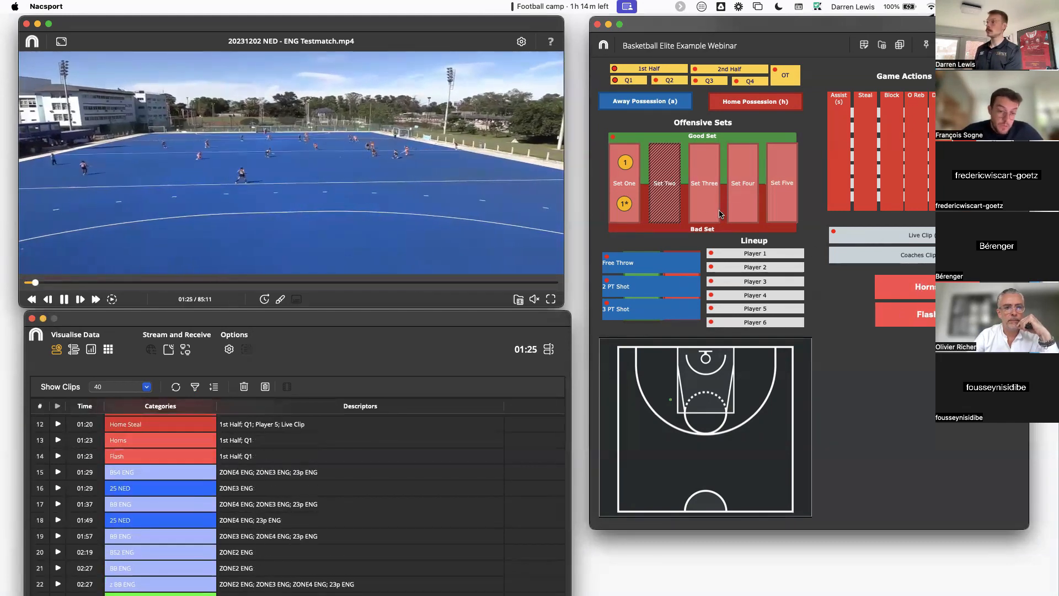
# Step: End the running Set Two tag and return to the analysis timeline
pyautogui.click(671, 204)
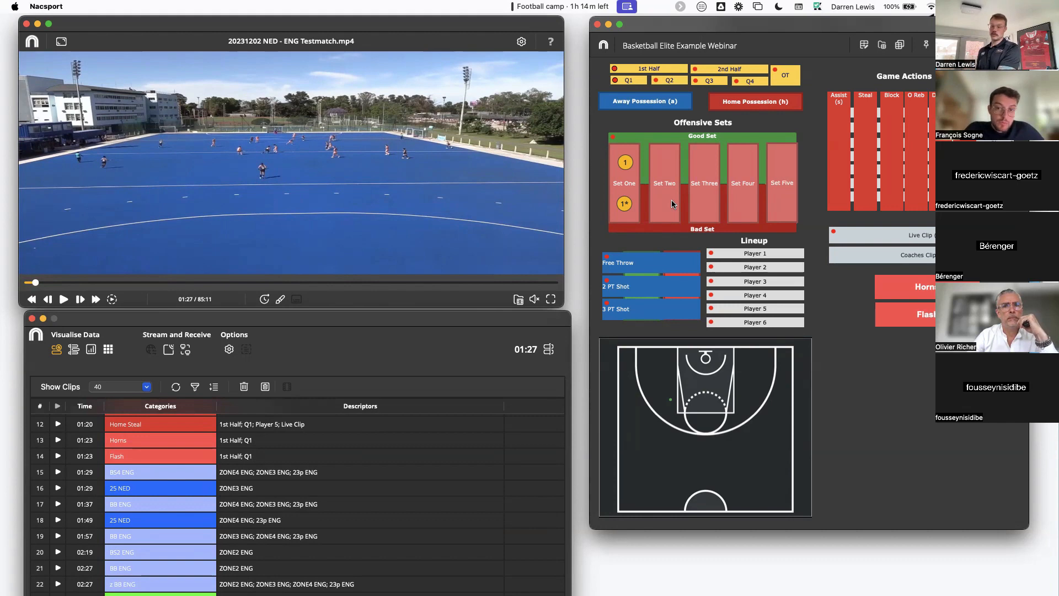
pyautogui.click(548, 350)
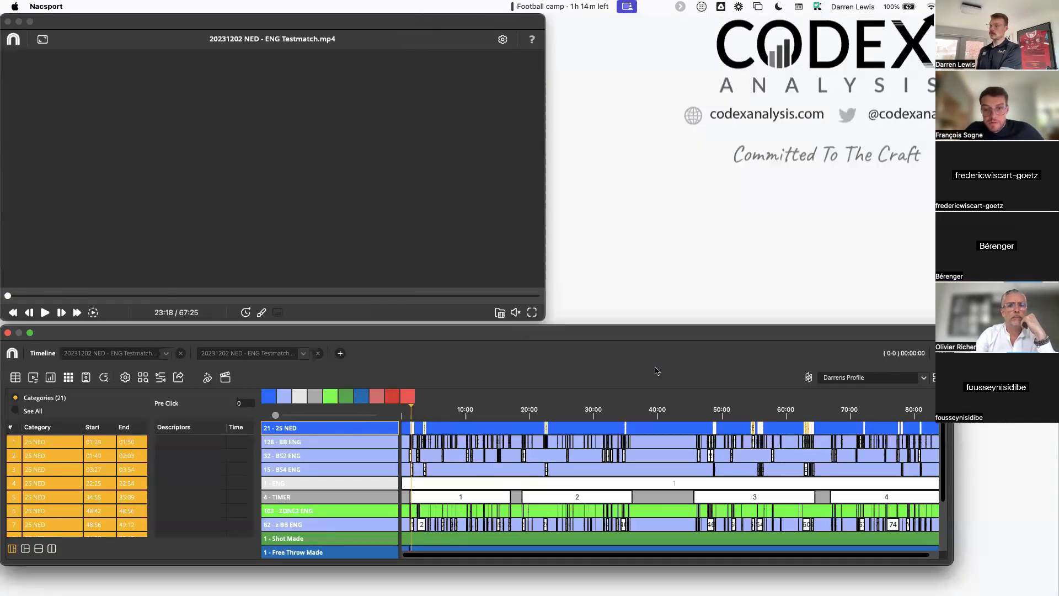
# Step: Move and enlarge the timeline window to show all category rows, and close the hockey analysis
pyautogui.moveTo(594, 330); pyautogui.dragTo(610, 192)
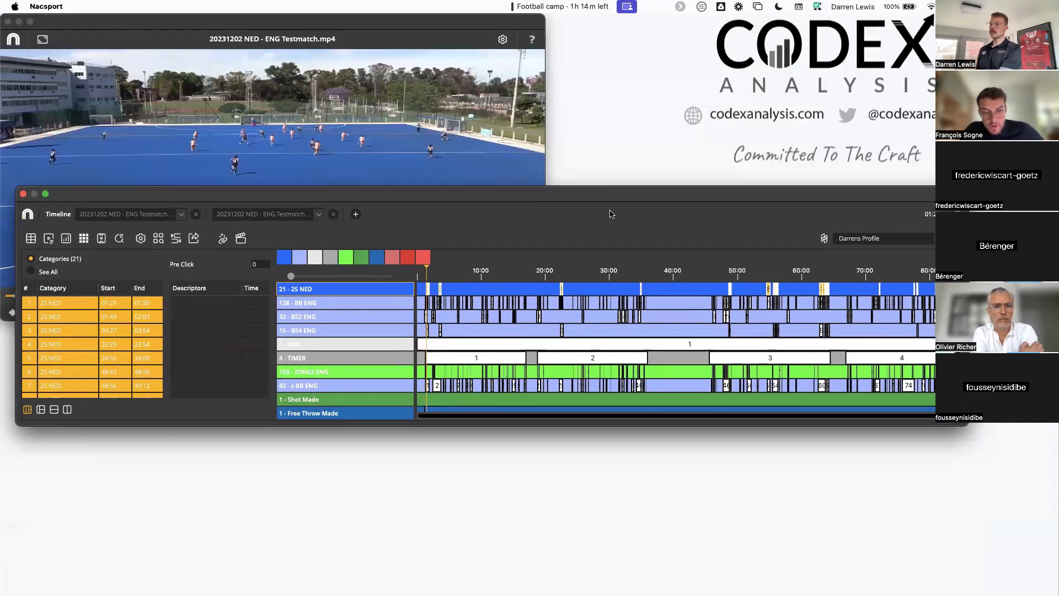
pyautogui.moveTo(645, 424); pyautogui.dragTo(644, 537)
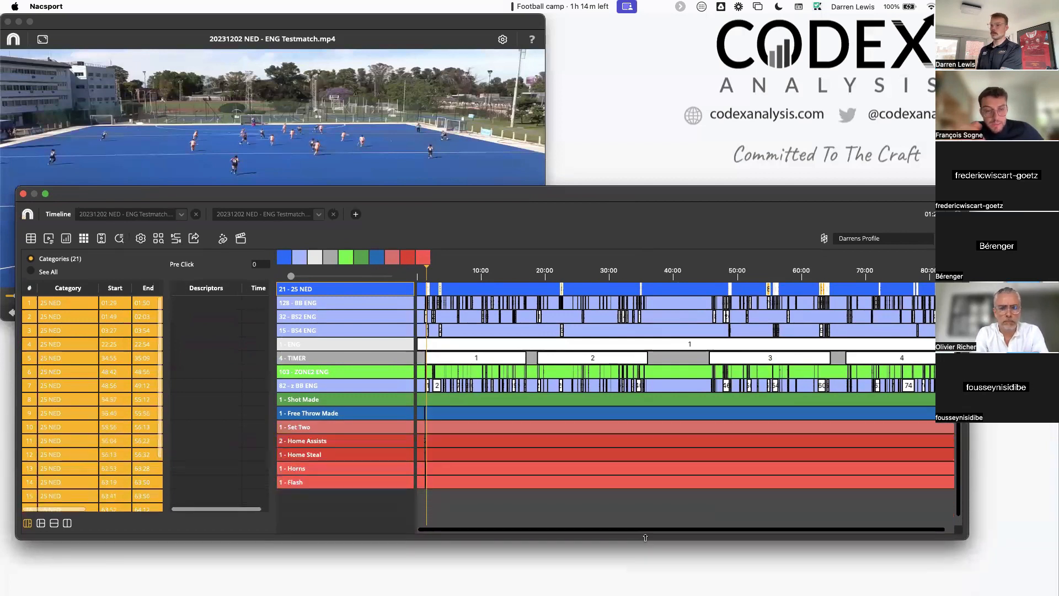
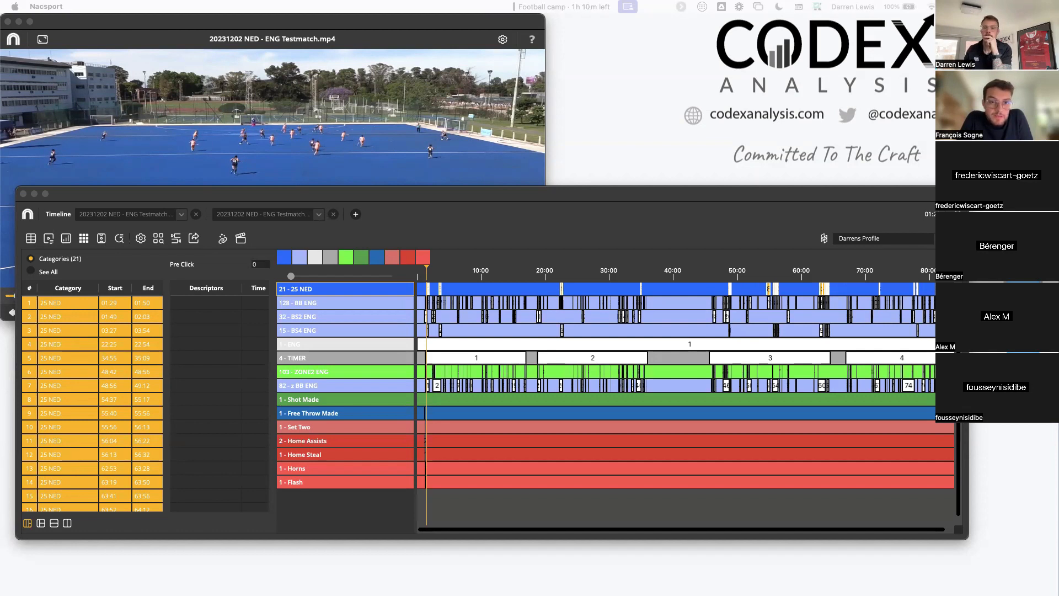
pyautogui.click(21, 194)
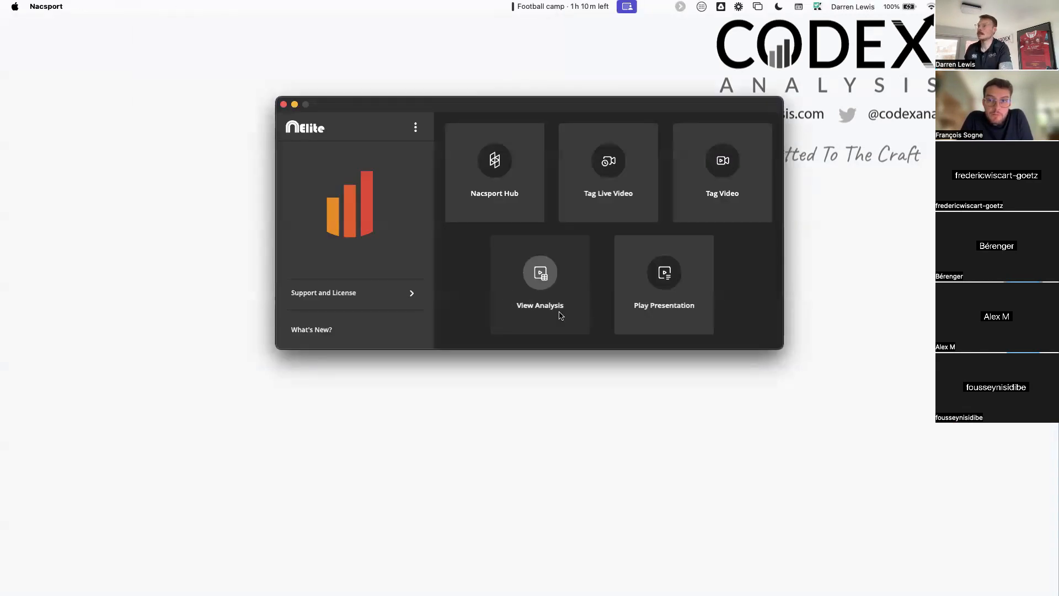
# Step: Open the saved analyses and select Houston vs Auburn.nacmac in the Databases folder
pyautogui.click(541, 275)
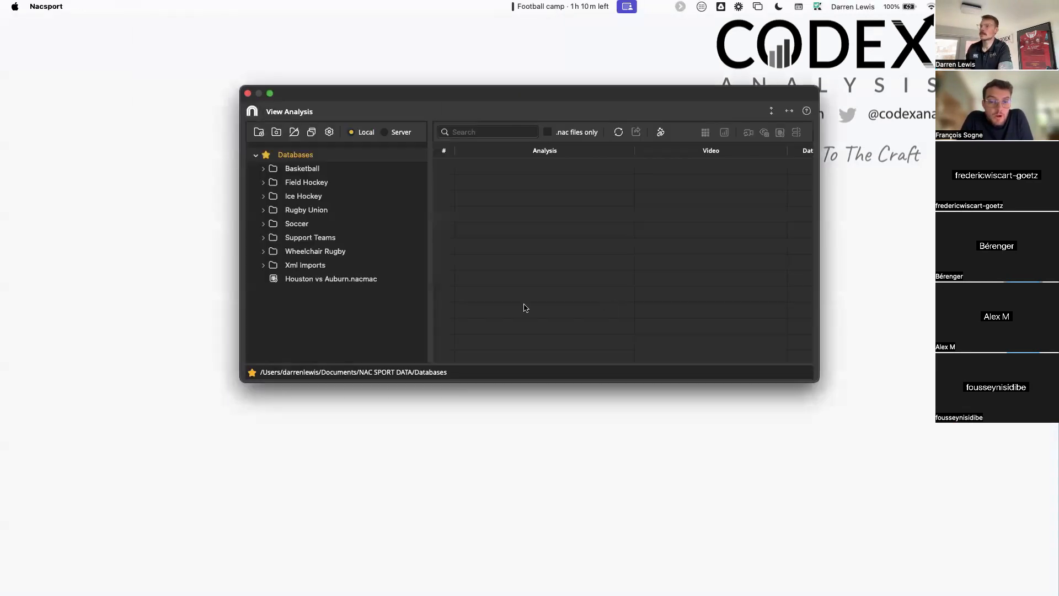
pyautogui.click(301, 156)
pyautogui.click(480, 172)
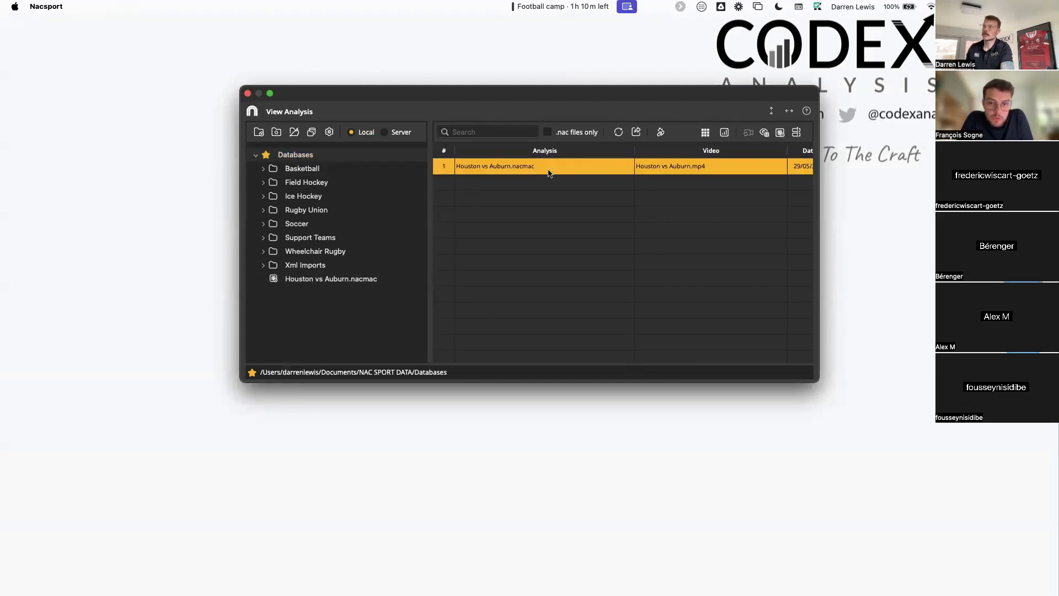
# Step: Create a one-time-use Quick Share link for the selected analysis and copy the link
pyautogui.click(660, 134)
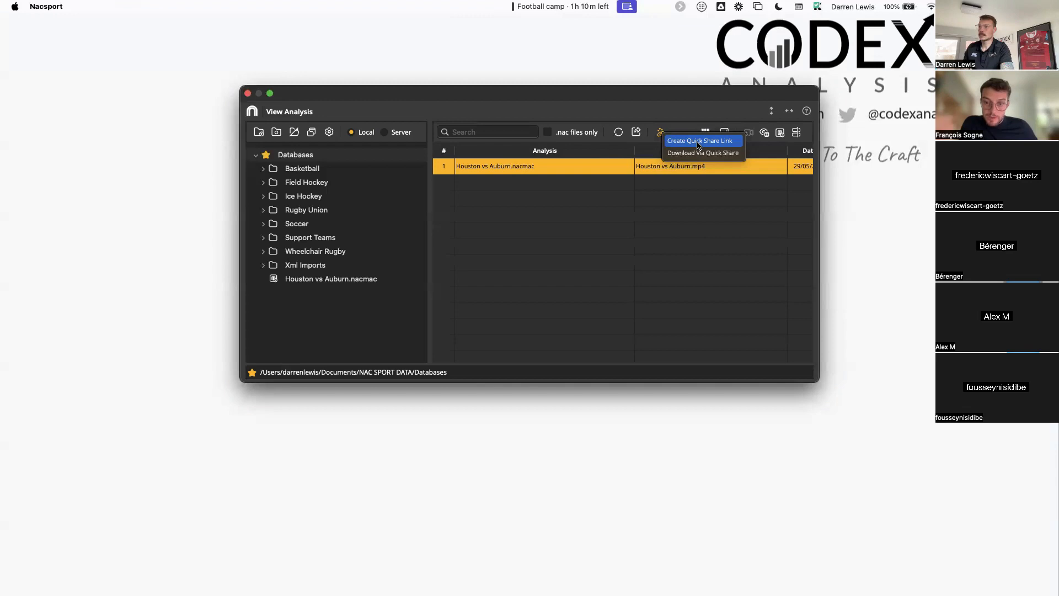
pyautogui.click(697, 143)
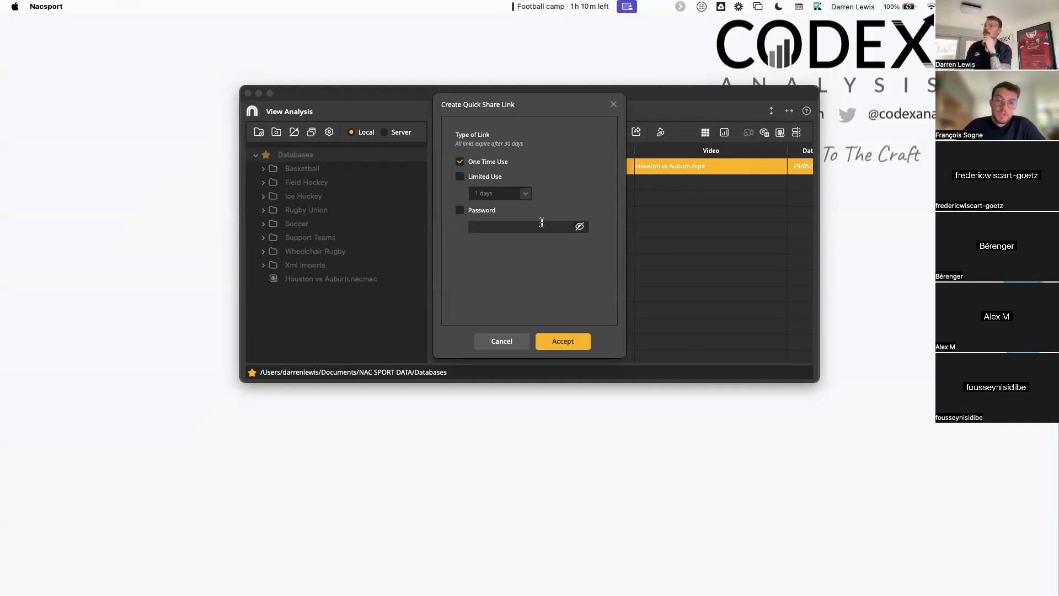
pyautogui.click(563, 345)
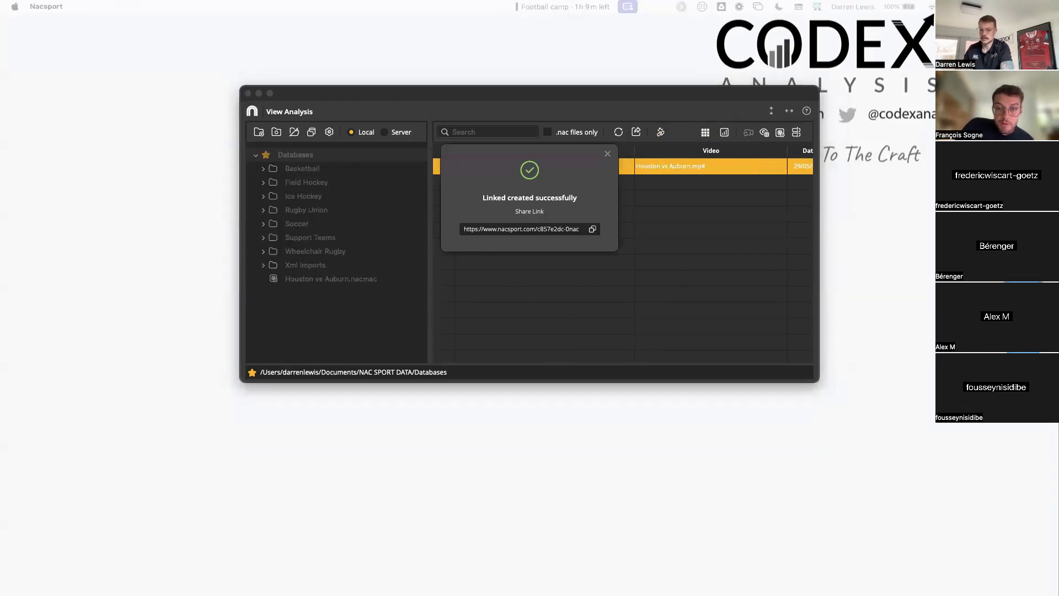
pyautogui.click(592, 233)
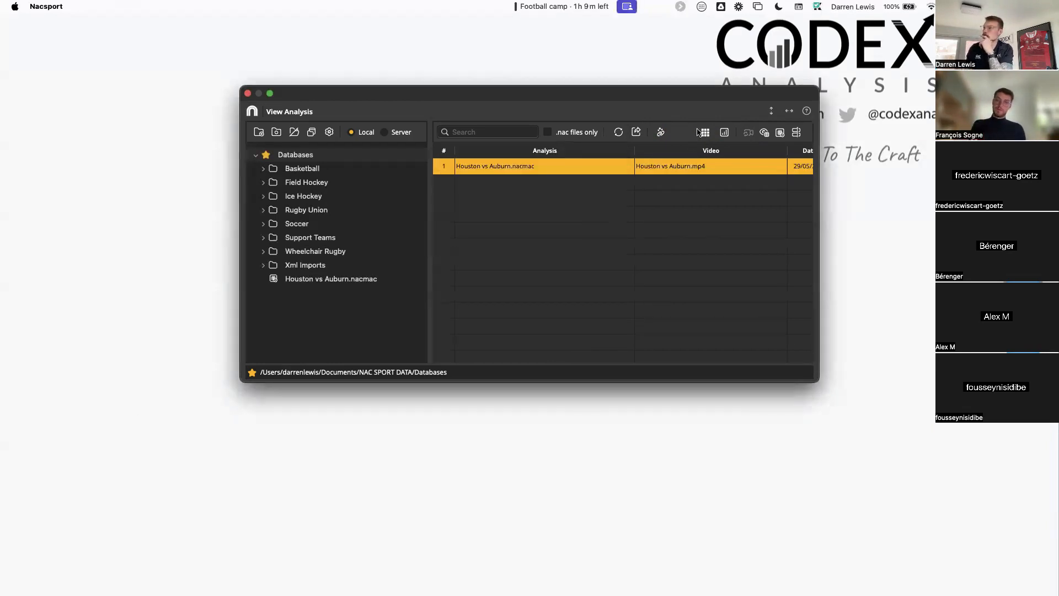
# Step: Download the shared analysis via Quick Share using the copied link
pyautogui.click(661, 134)
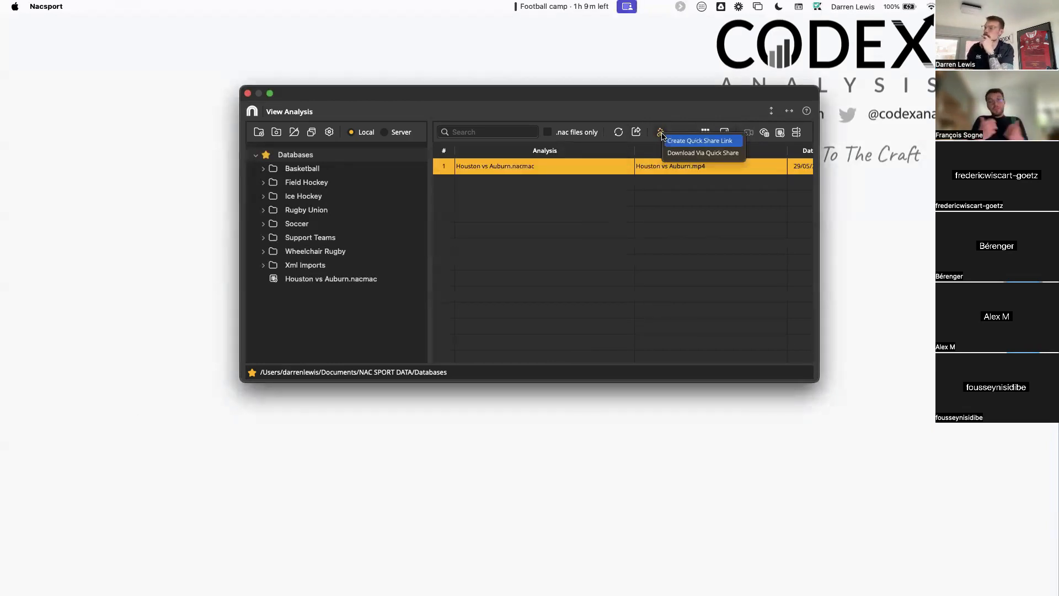
pyautogui.click(694, 156)
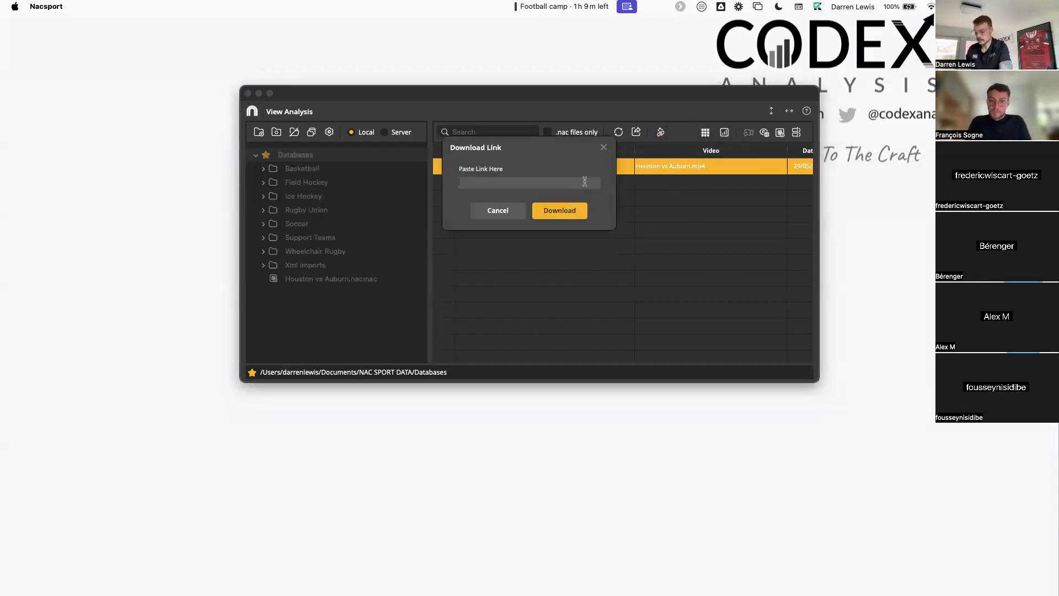
pyautogui.write('https://www.nacsport.com/c857e2dc-0nac')
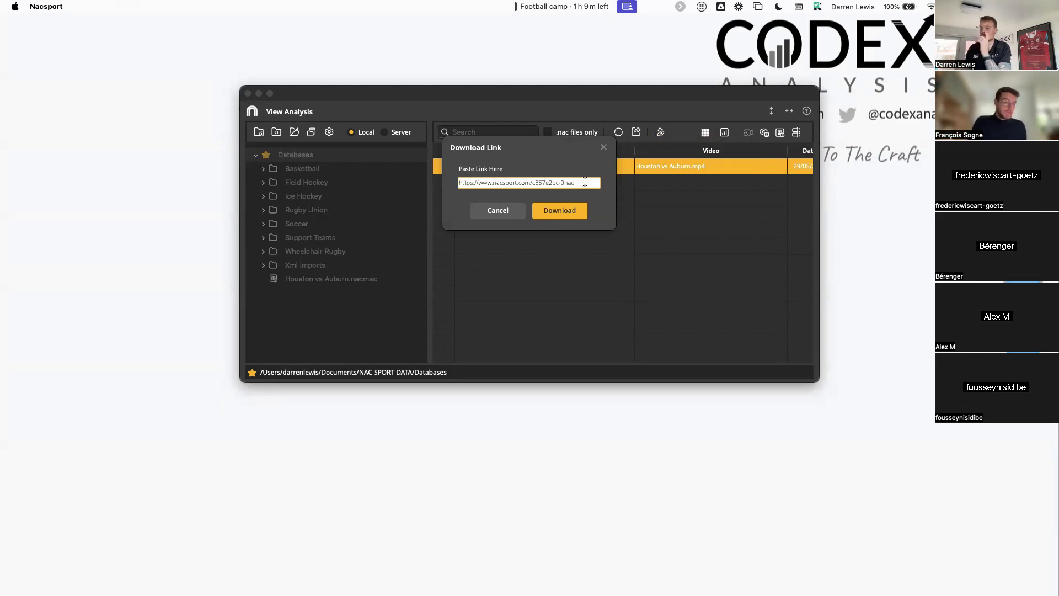
pyautogui.click(557, 211)
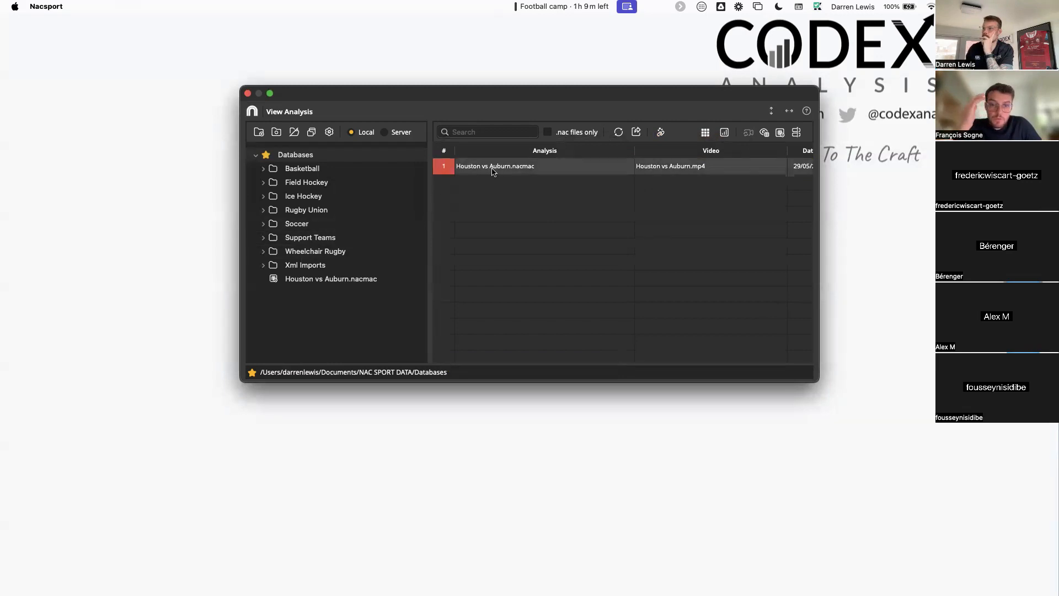
# Step: Examine the Houston vs Auburn entry's columns and the contents of the Xml Imports folder, and close the saved analyses
pyautogui.click(284, 158)
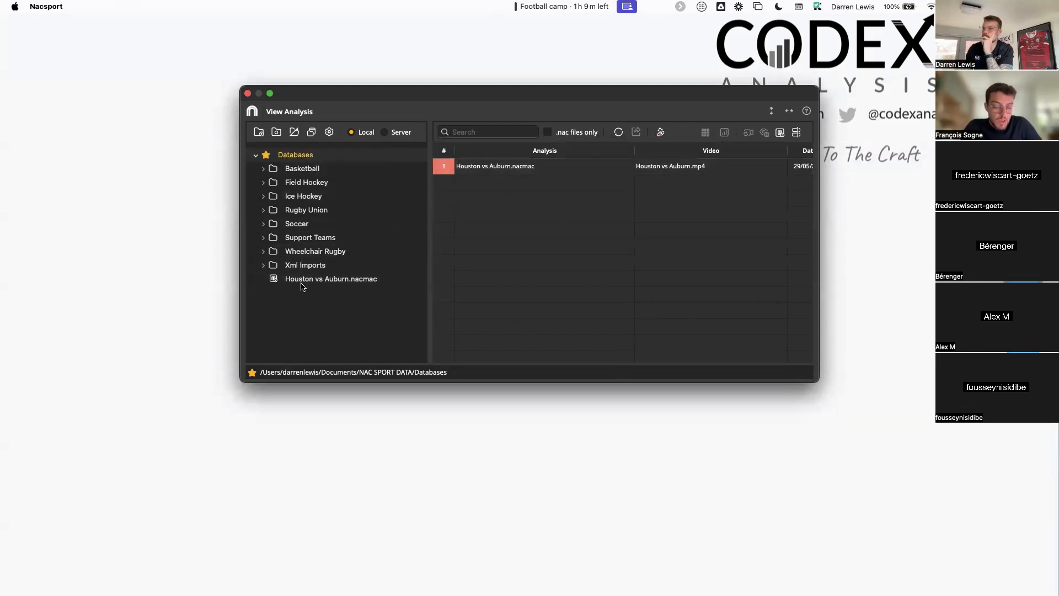
pyautogui.click(527, 168)
pyautogui.hscroll(5, 562, 171)
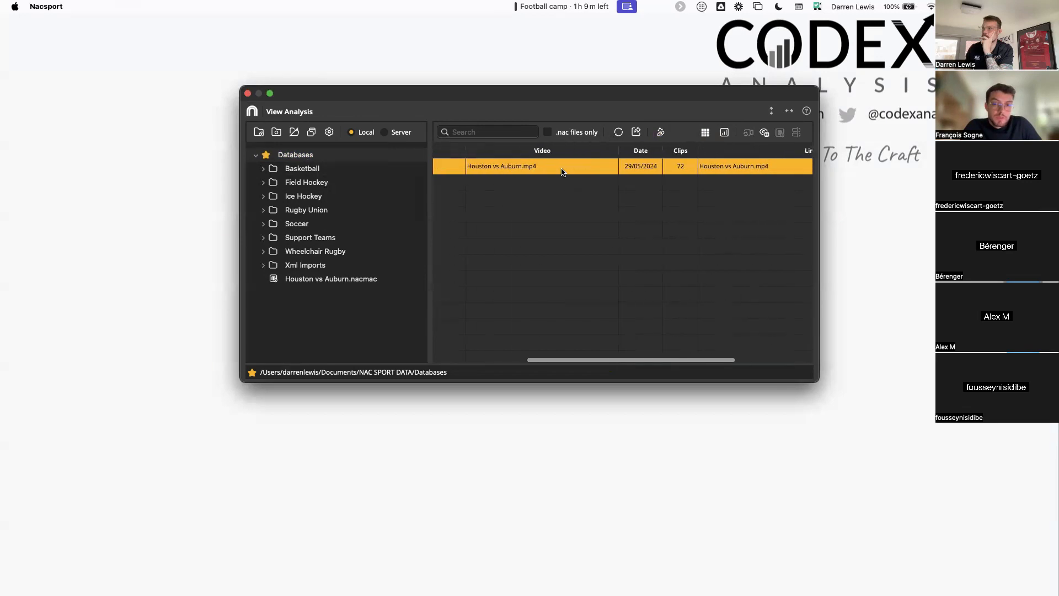
pyautogui.hscroll(-4, 560, 170)
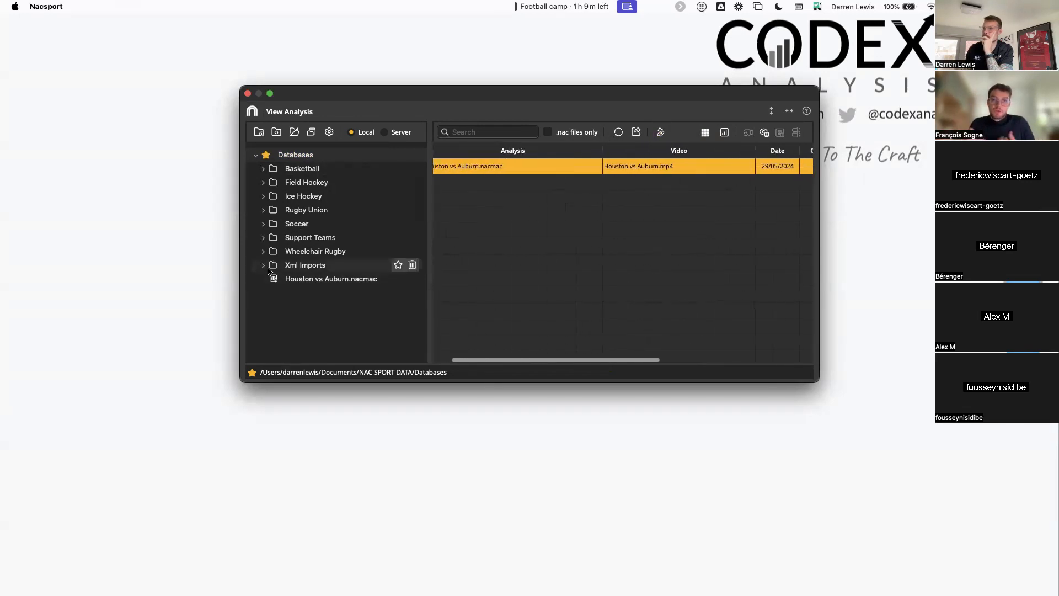
pyautogui.click(304, 267)
pyautogui.scroll(-1, 304, 270)
pyautogui.scroll(1, 304, 270)
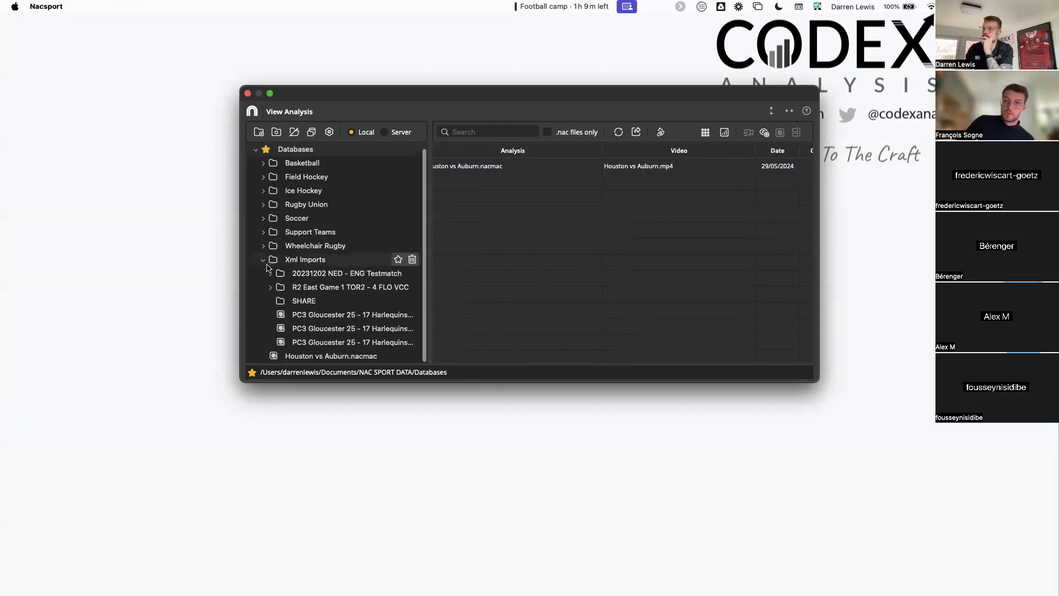
pyautogui.click(263, 265)
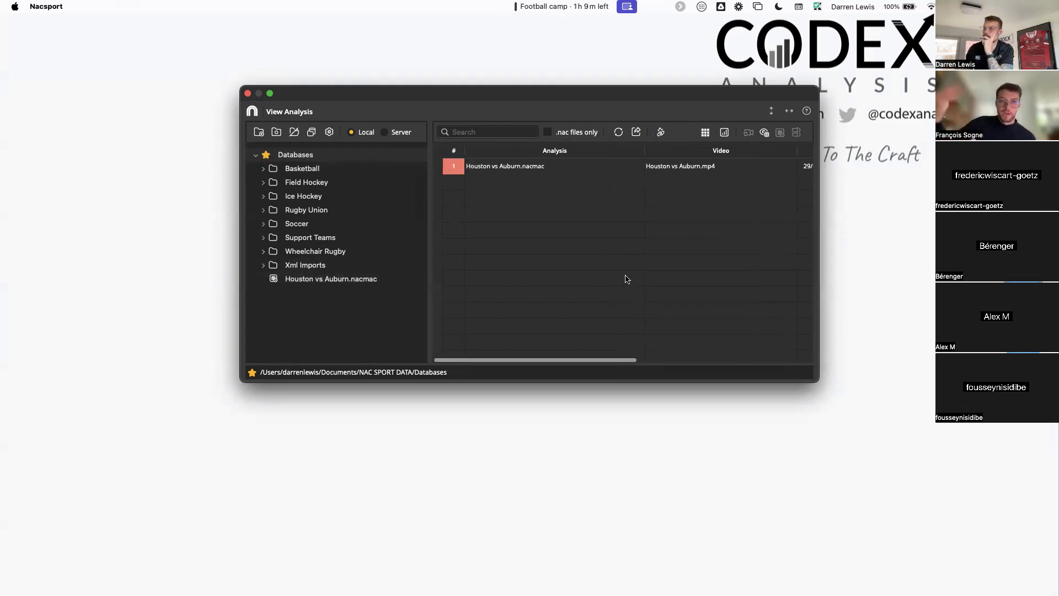
pyautogui.click(521, 172)
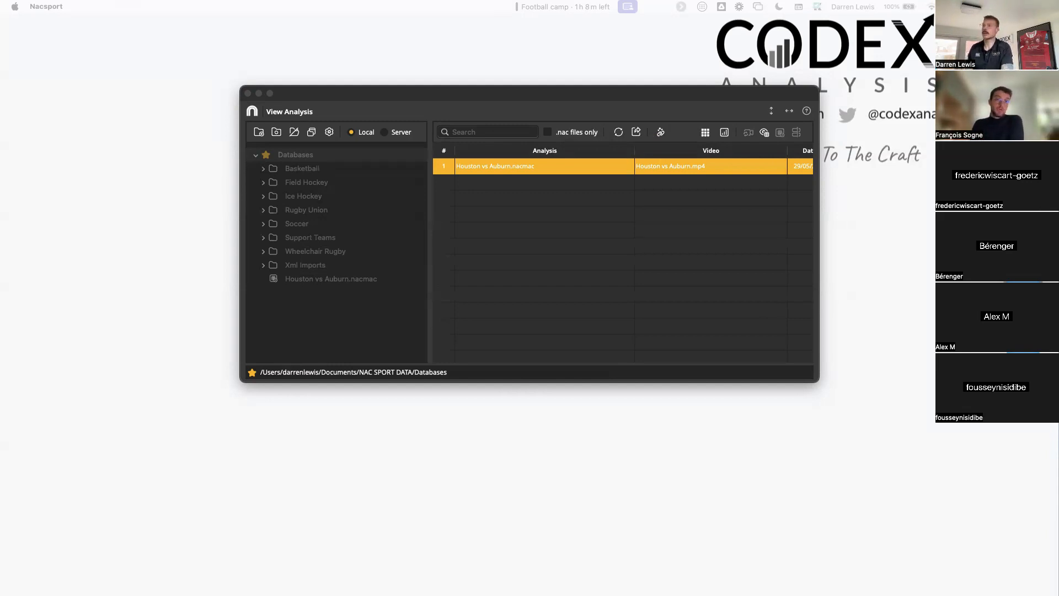
pyautogui.click(331, 95)
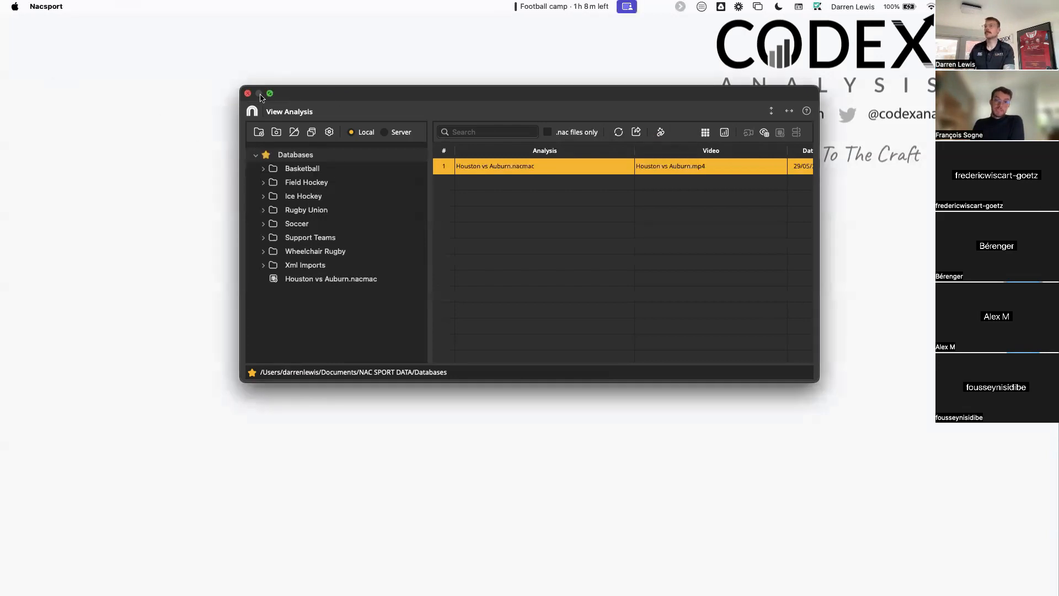
pyautogui.click(248, 94)
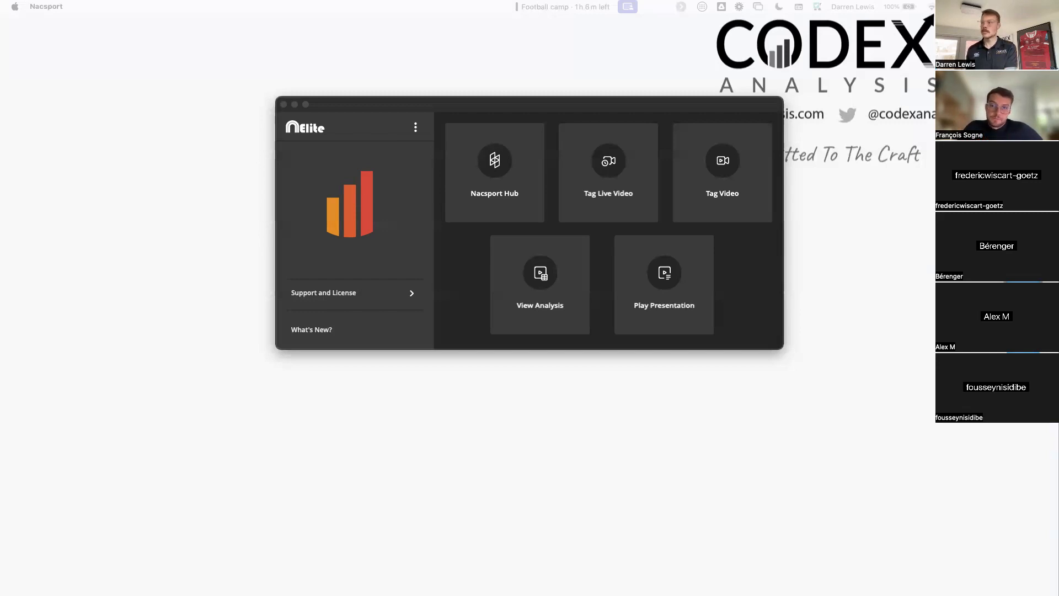
# Step: Add the Tag Without Video option to the home screen
pyautogui.click(415, 128)
pyautogui.moveTo(451, 145)
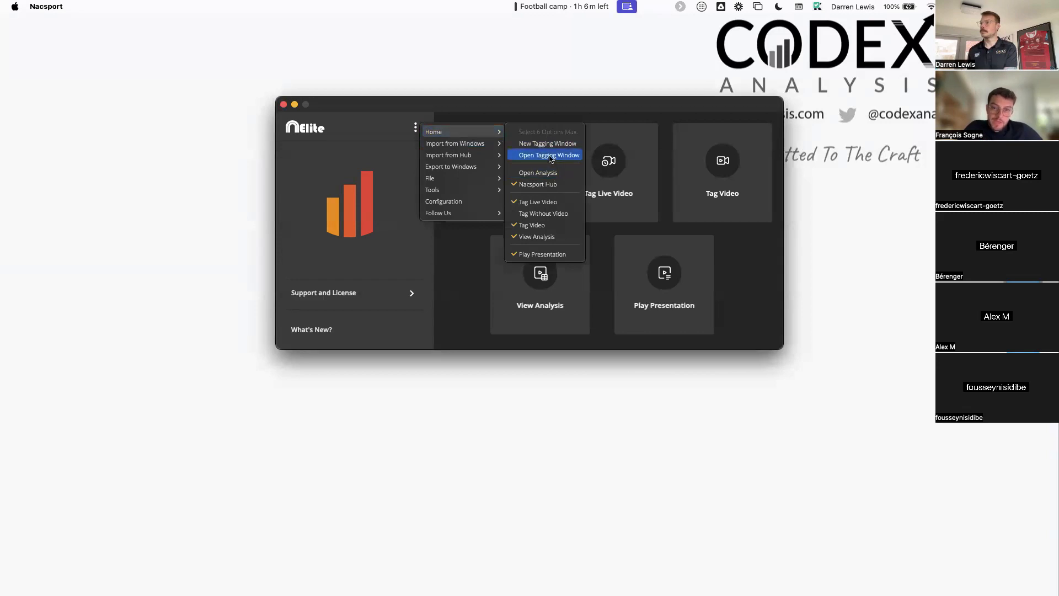
pyautogui.click(543, 213)
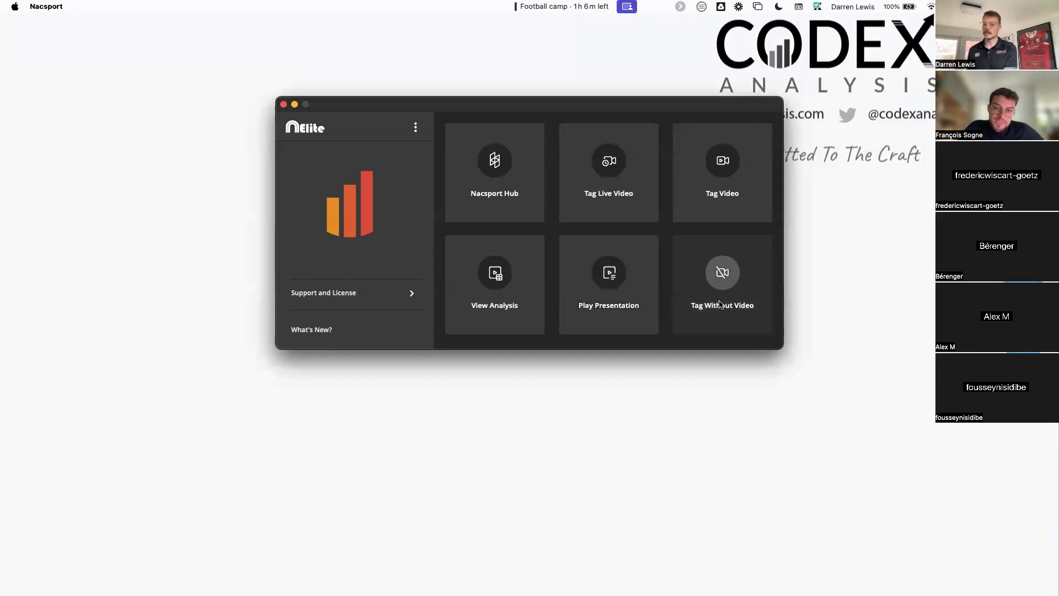
# Step: Start a tagging session without video and save the analysis as NEW TAGS LIVE
pyautogui.click(740, 261)
pyautogui.moveTo(578, 190); pyautogui.dragTo(450, 181)
pyautogui.press('BackSpace')
pyautogui.write('NEW TAGS LIVE')
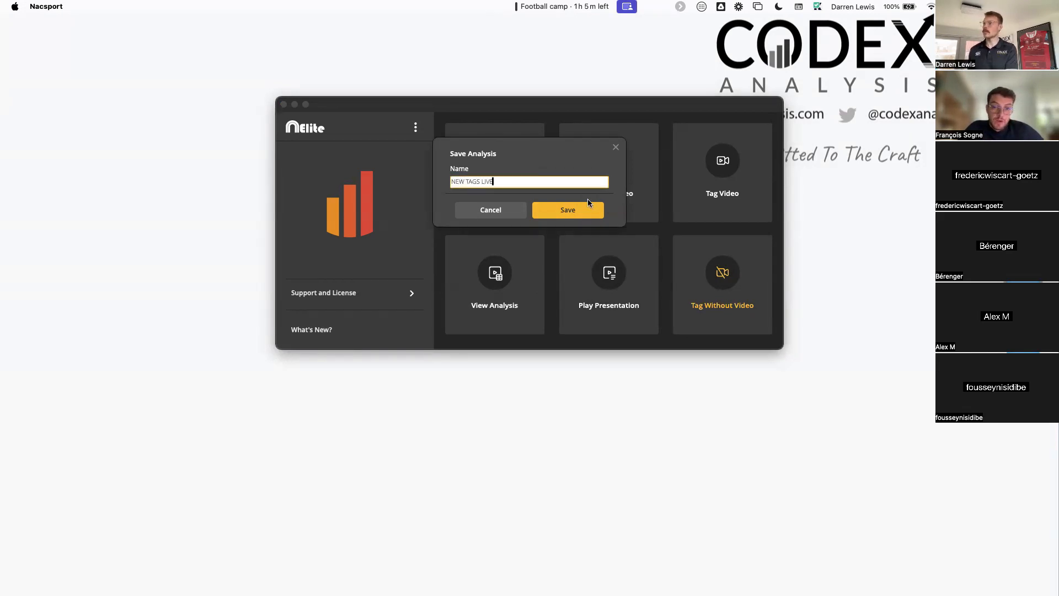
pyautogui.click(568, 210)
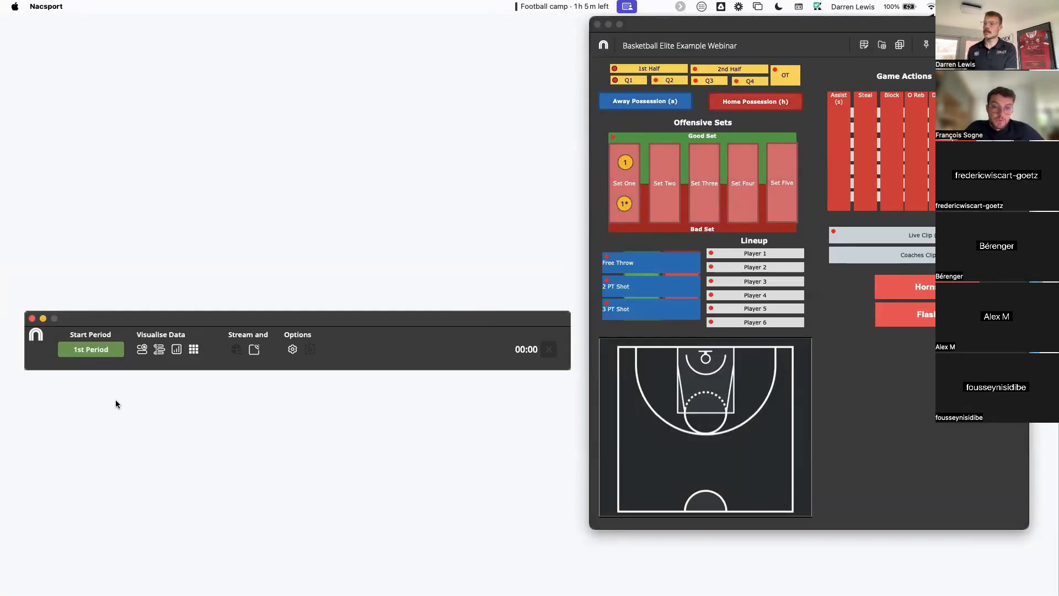
# Step: Show the clip list in the tagging session and start the 1st Period
pyautogui.click(141, 348)
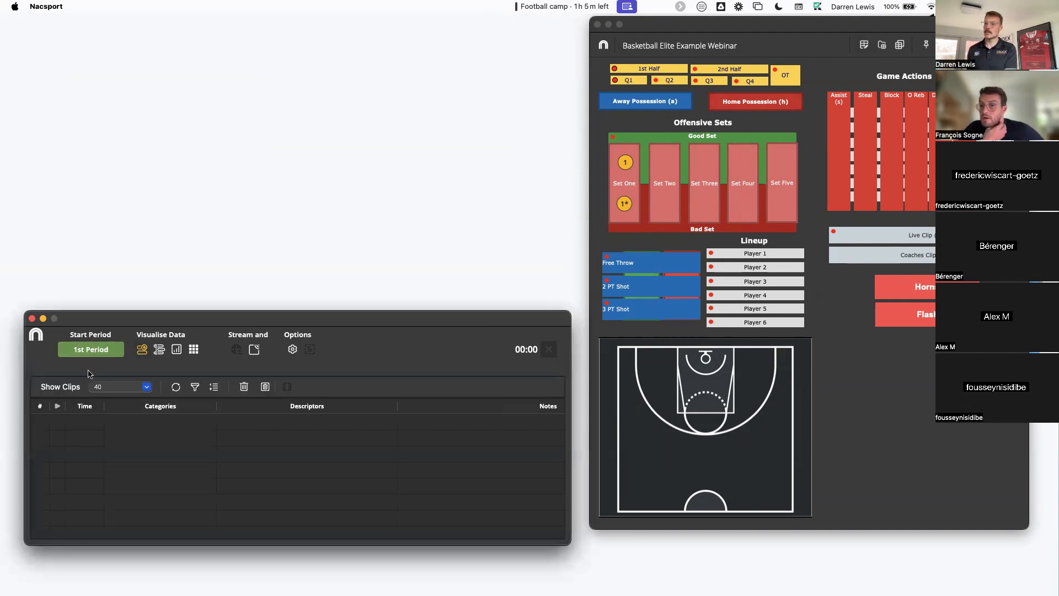
pyautogui.click(91, 351)
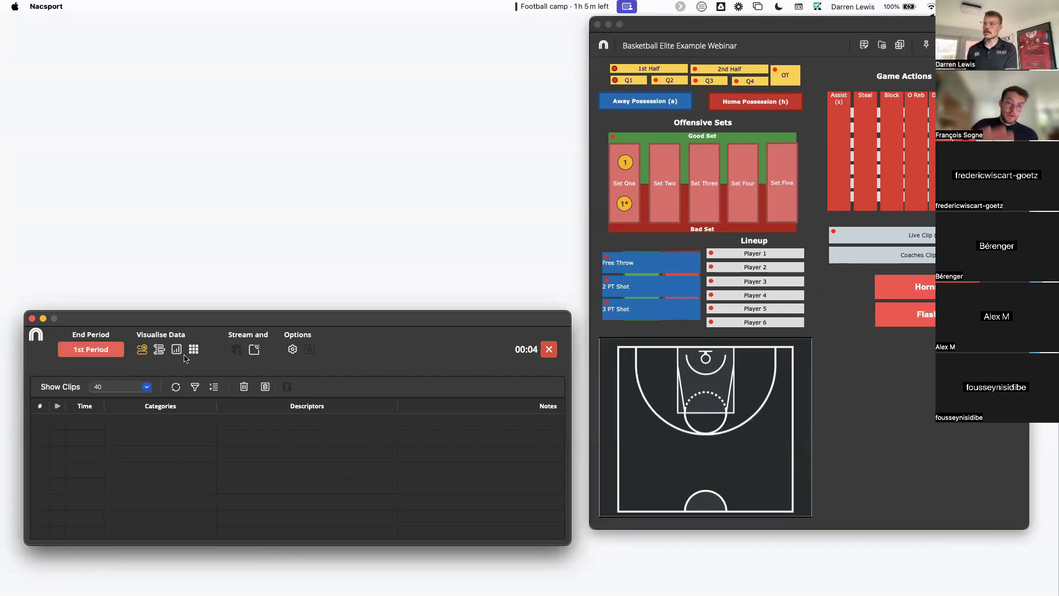
pyautogui.click(658, 159)
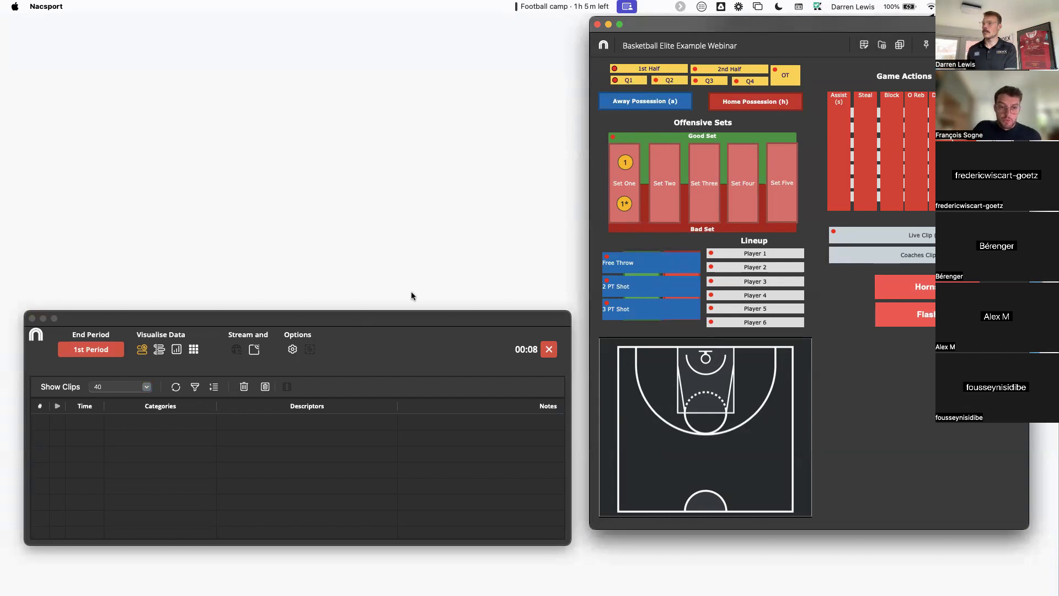
# Step: Tag an Away Possession, a Home Possession, and an assist and a steal for Player 2
pyautogui.click(657, 104)
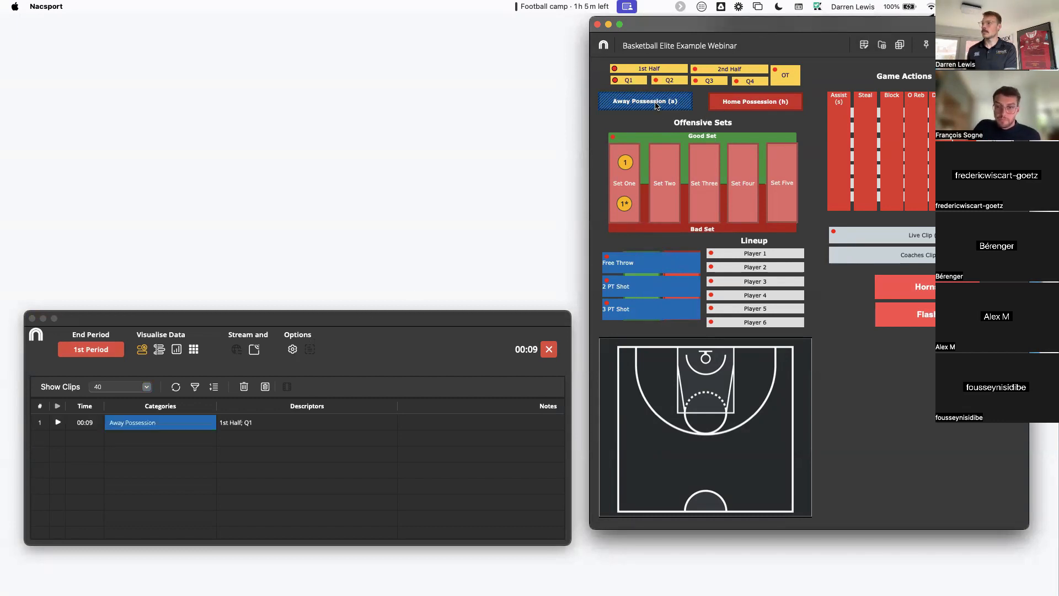
pyautogui.click(726, 105)
pyautogui.click(846, 131)
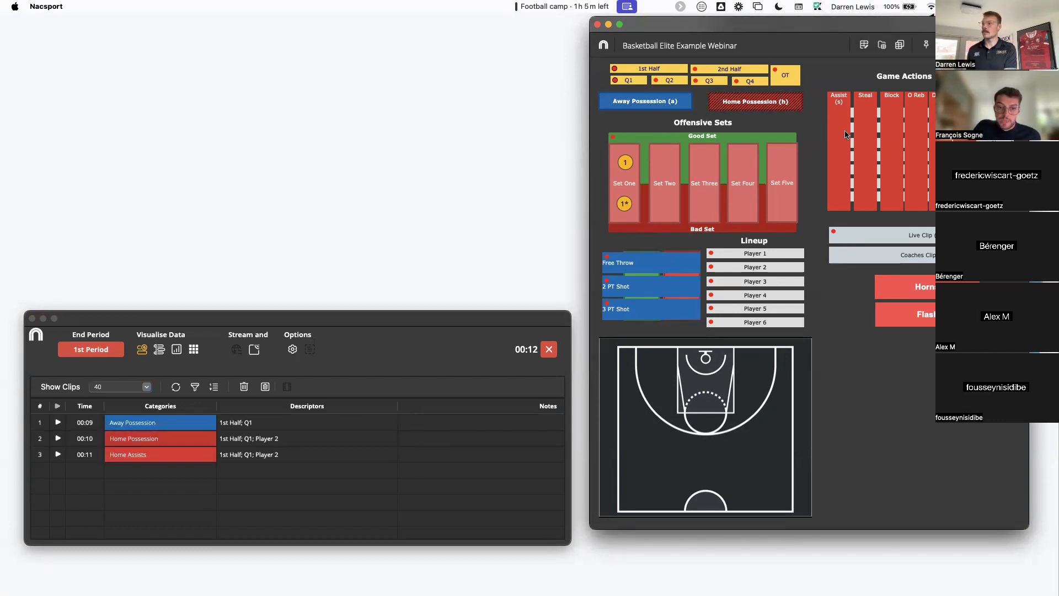
pyautogui.click(867, 132)
# Step: Tag a good Set Two and a made 2 PT Shot located inside the left side of the three-point arc
pyautogui.click(665, 157)
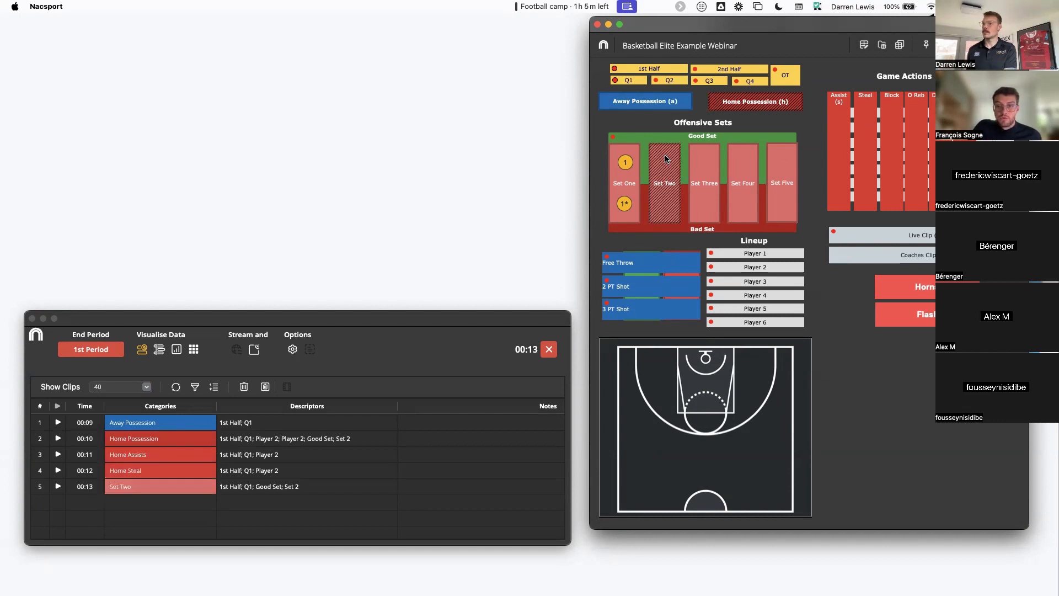
pyautogui.click(644, 298)
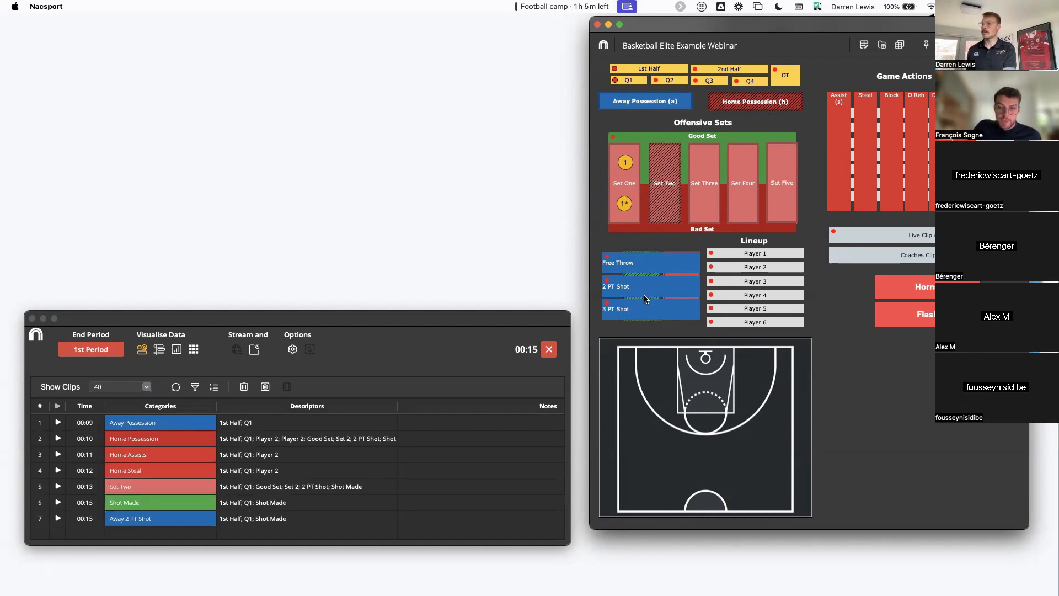
pyautogui.click(648, 380)
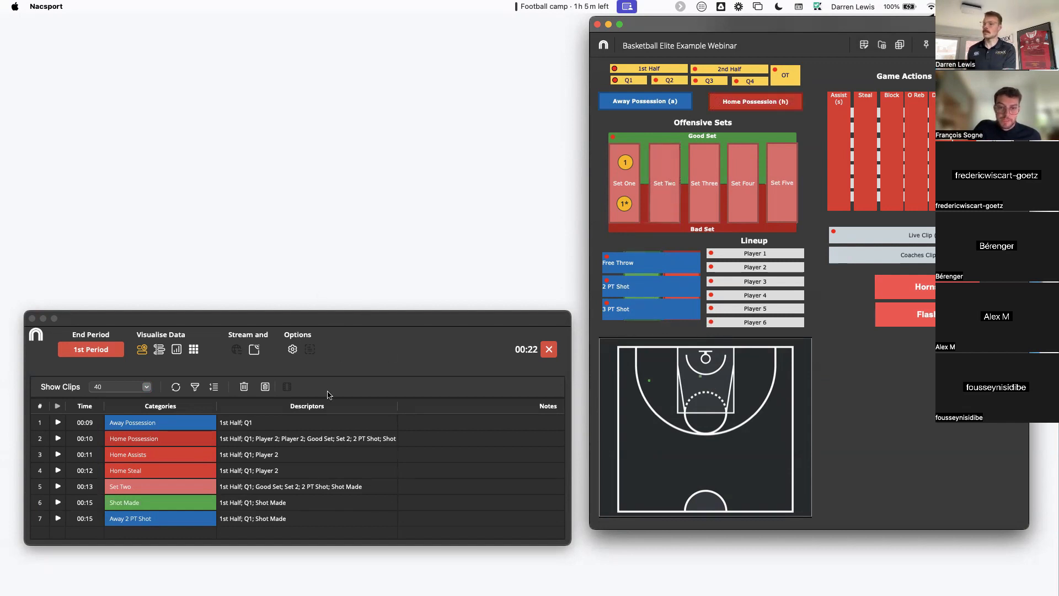
# Step: Stop the data collection and close the live tagging session without starting another analysis
pyautogui.click(549, 350)
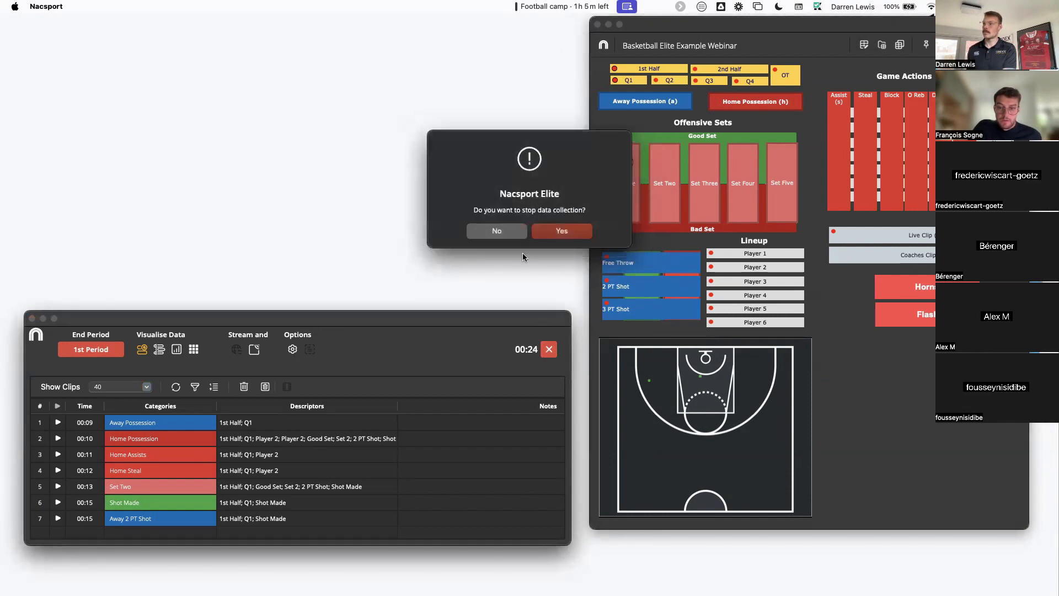
pyautogui.click(570, 231)
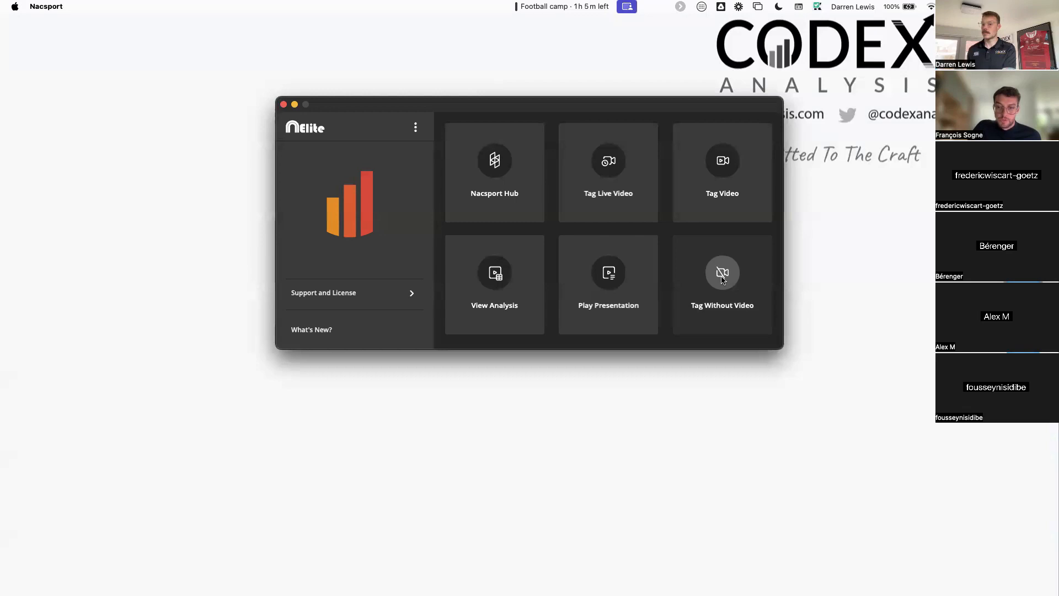
pyautogui.click(722, 280)
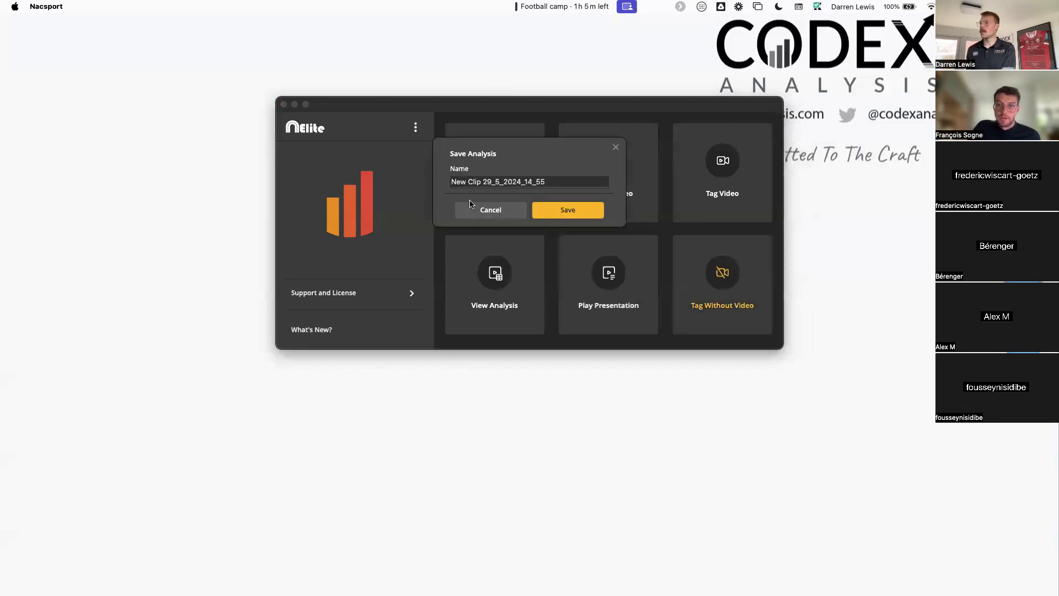
pyautogui.click(490, 213)
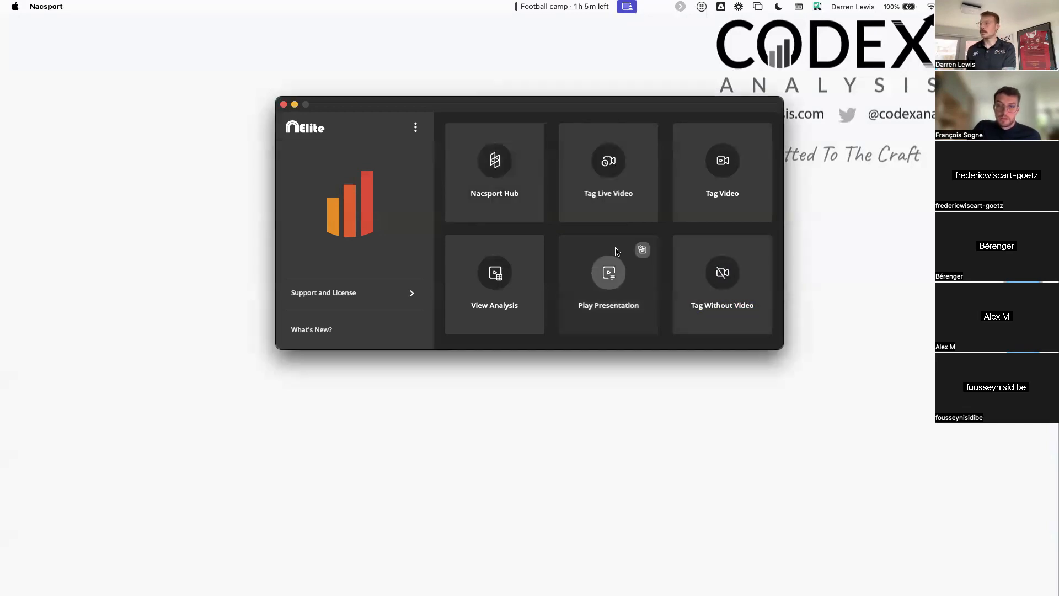
# Step: Find the NEW TAGS LIVE analysis among the saved databases and start linking it to a video
pyautogui.click(496, 277)
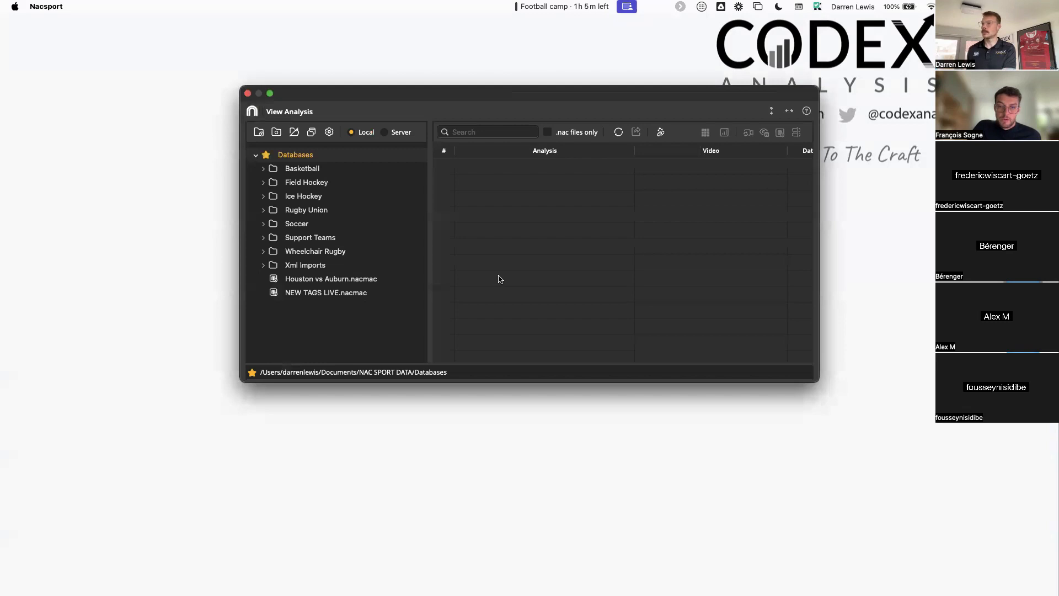
pyautogui.click(338, 294)
pyautogui.click(492, 170)
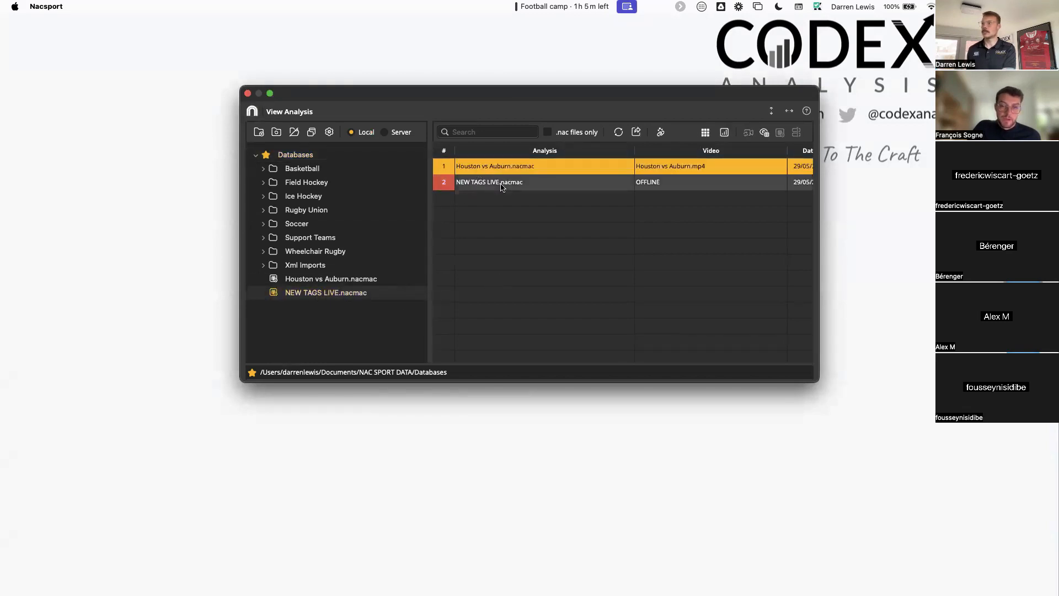
pyautogui.hscroll(3, 666, 188)
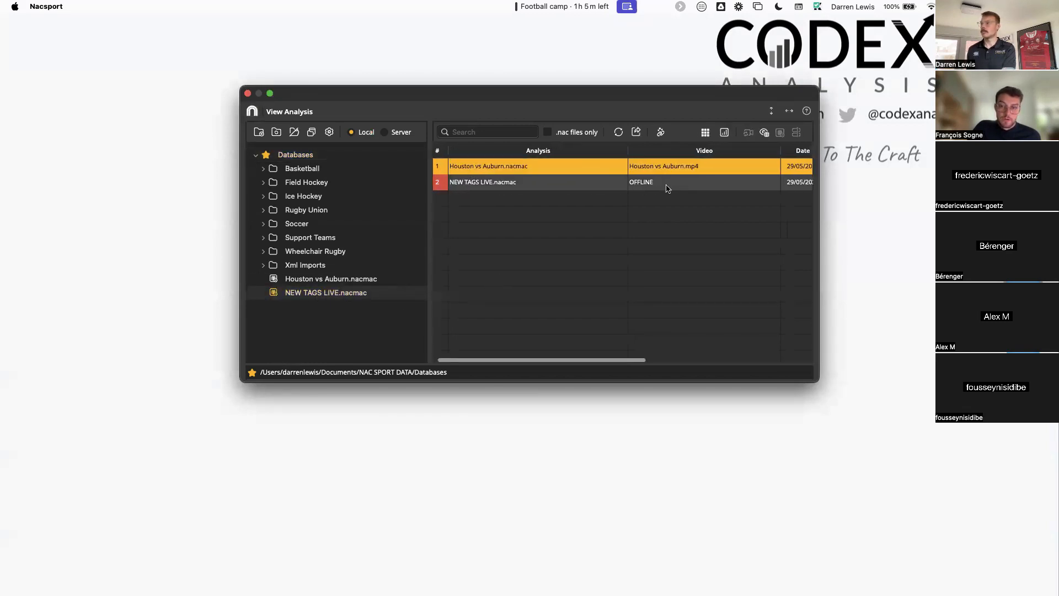
pyautogui.hscroll(-2, 665, 188)
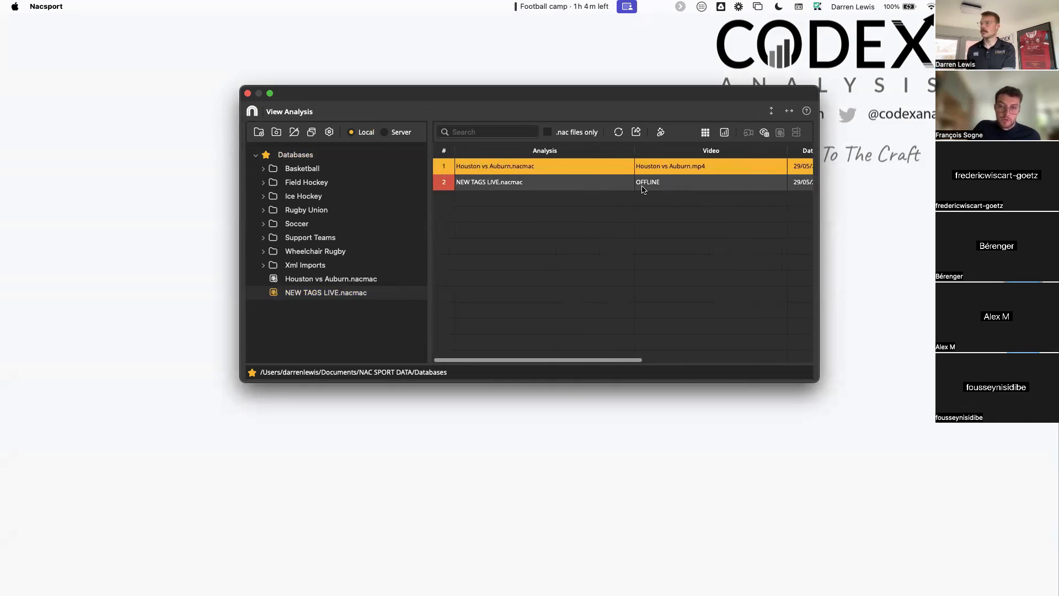
pyautogui.click(480, 188)
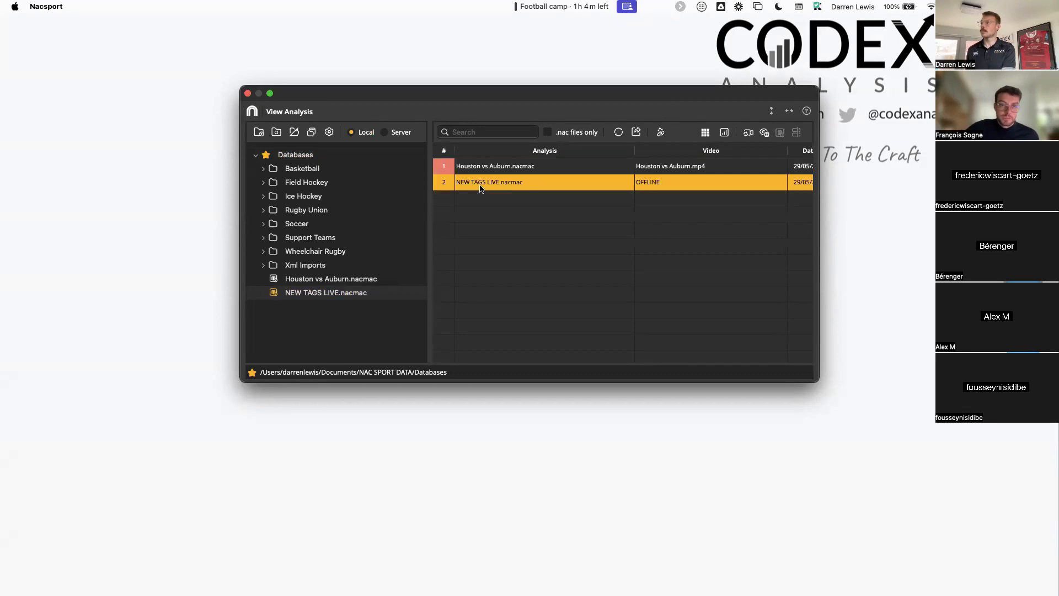
pyautogui.click(748, 135)
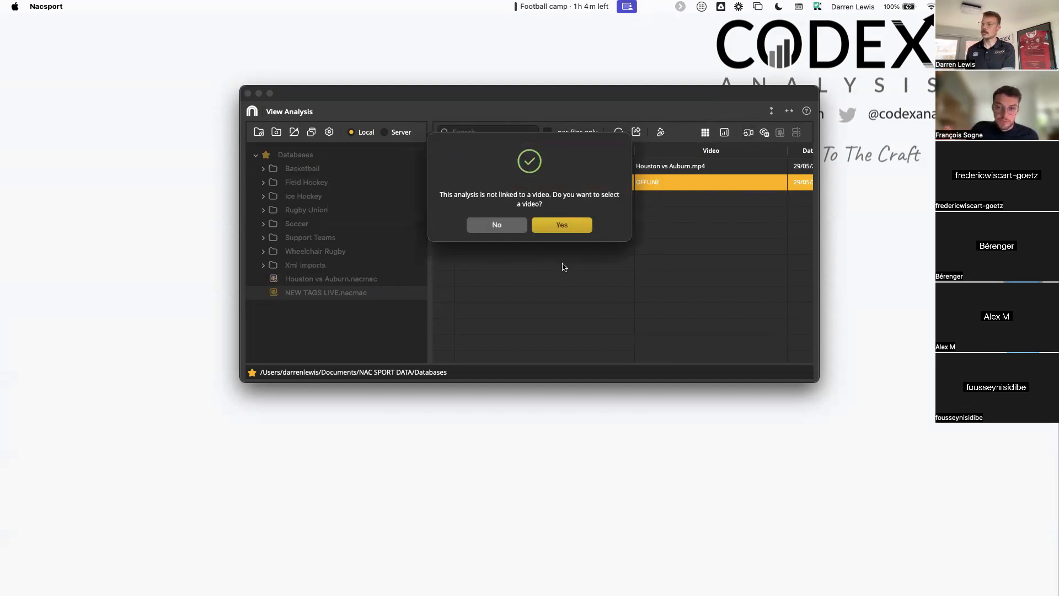
pyautogui.click(561, 225)
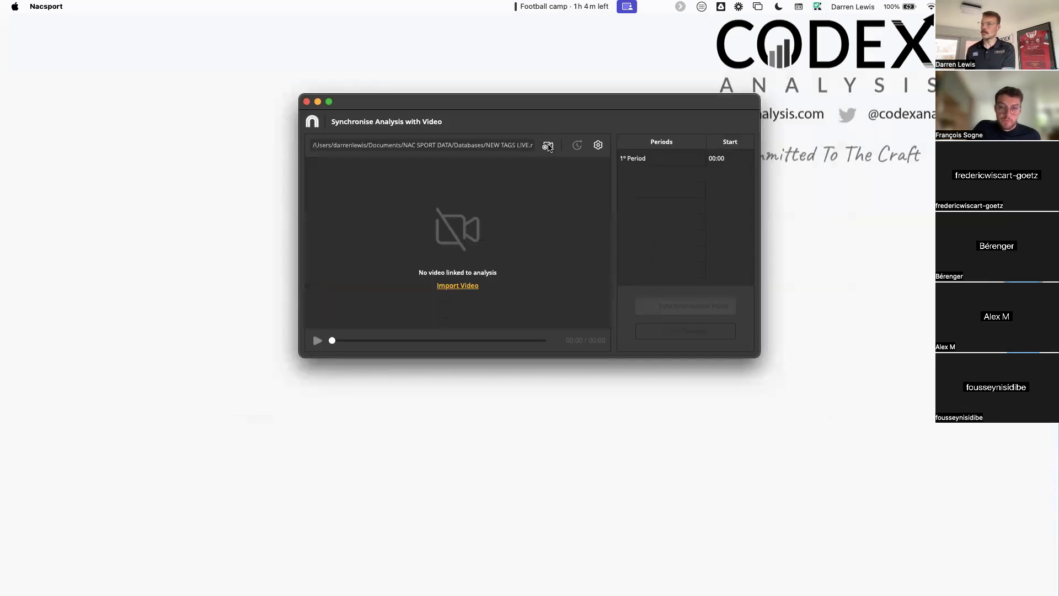
# Step: Import Cote-Ivoire_VS_France_WorldCup_FullMatch.mp4 from the Basketball videos folder as the analysis video
pyautogui.click(547, 146)
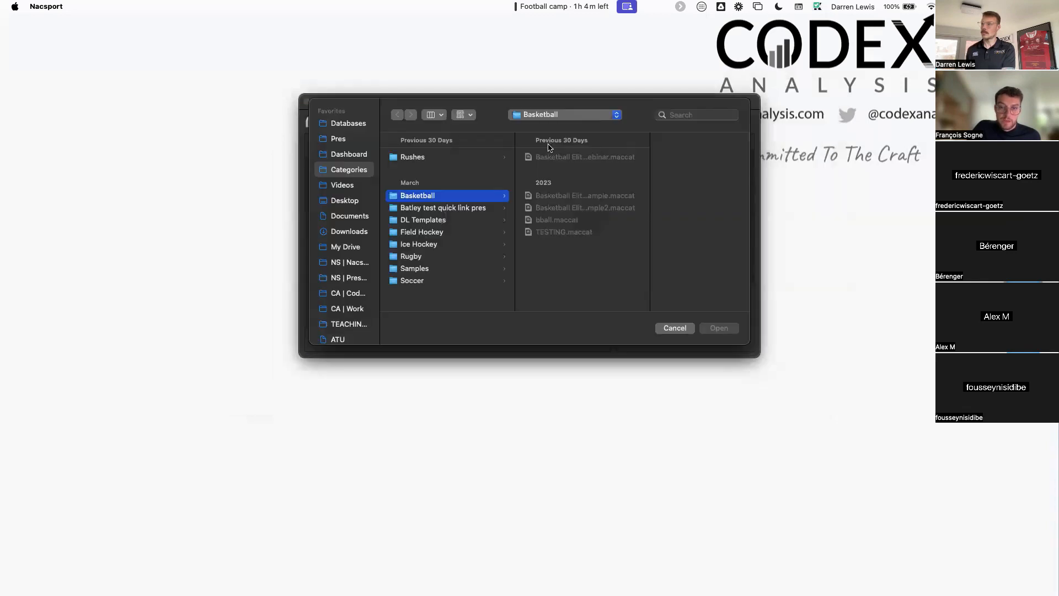
pyautogui.click(349, 187)
pyautogui.click(429, 302)
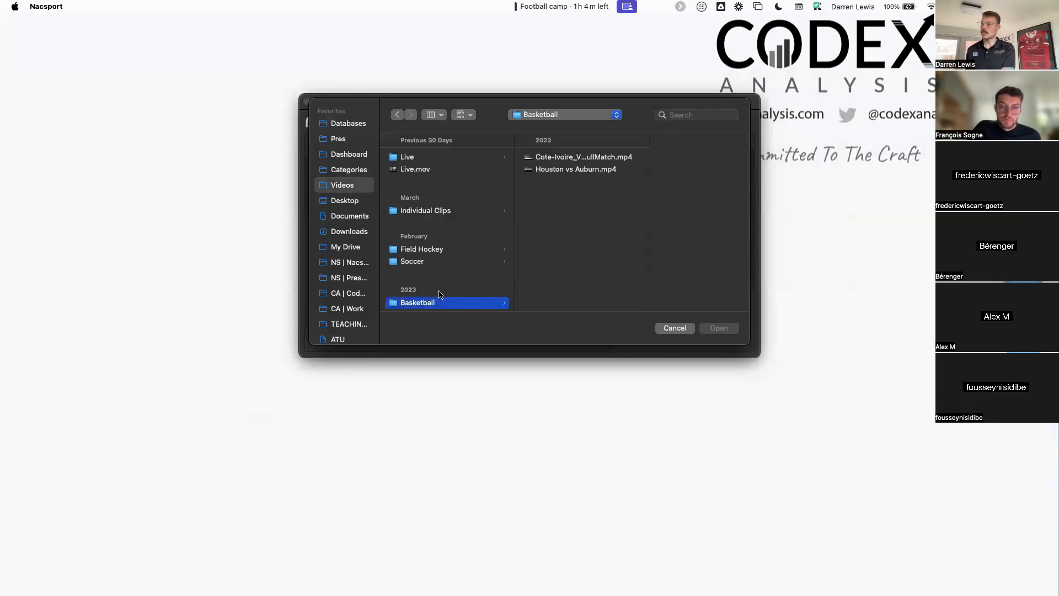
pyautogui.click(558, 158)
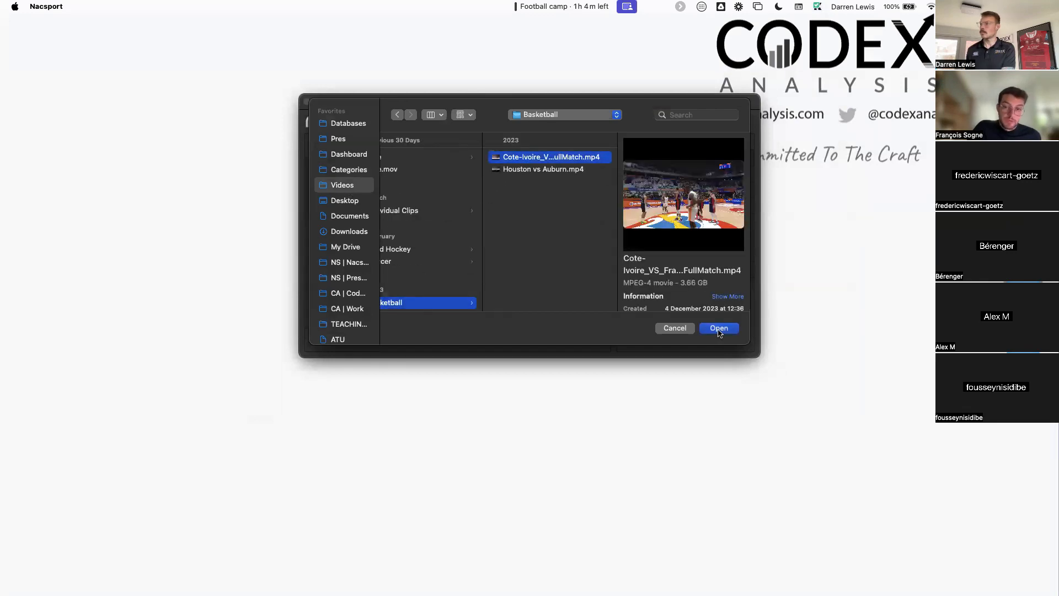
pyautogui.click(719, 329)
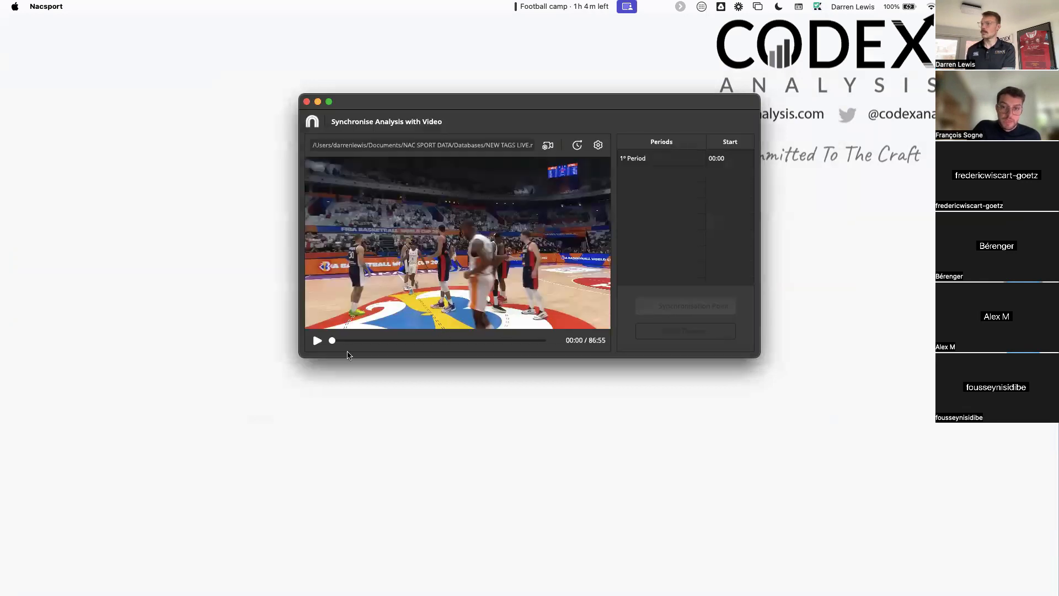
# Step: Synchronise the 1st period with the 00:52 position of the match video
pyautogui.moveTo(333, 342); pyautogui.dragTo(336, 342)
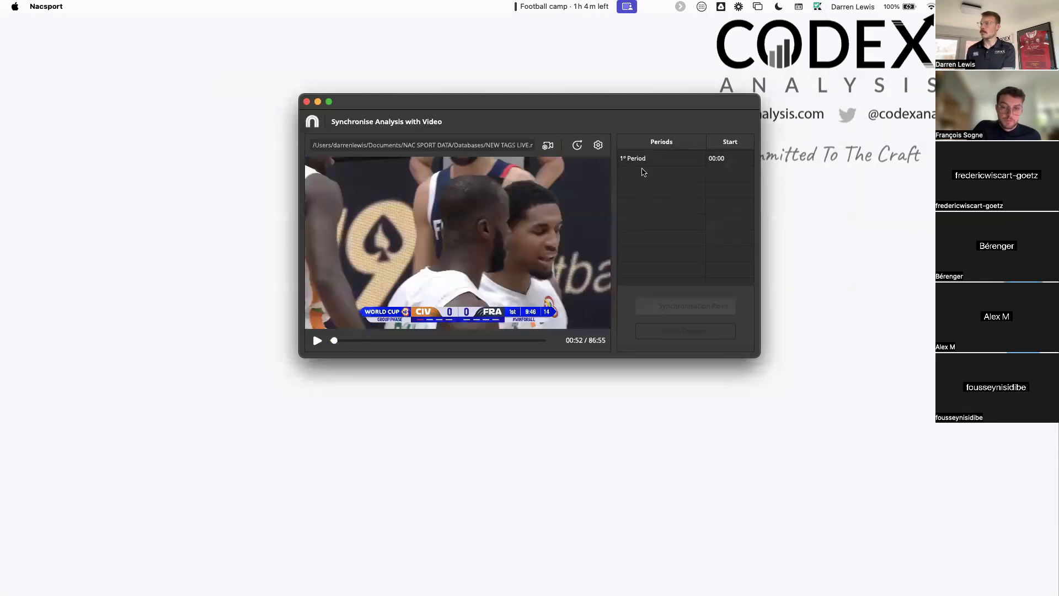
pyautogui.click(652, 160)
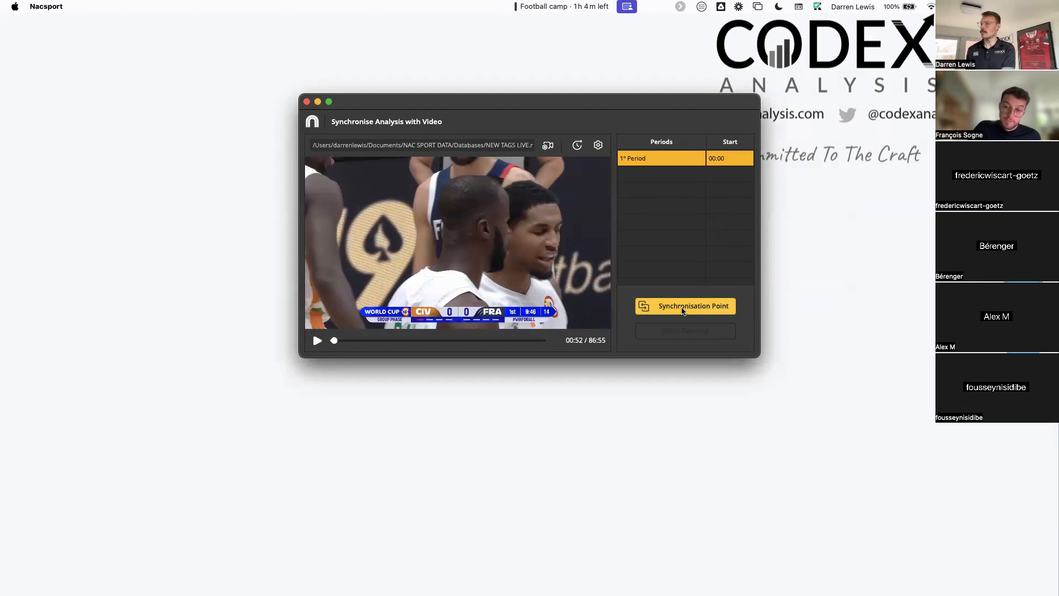
pyautogui.click(680, 310)
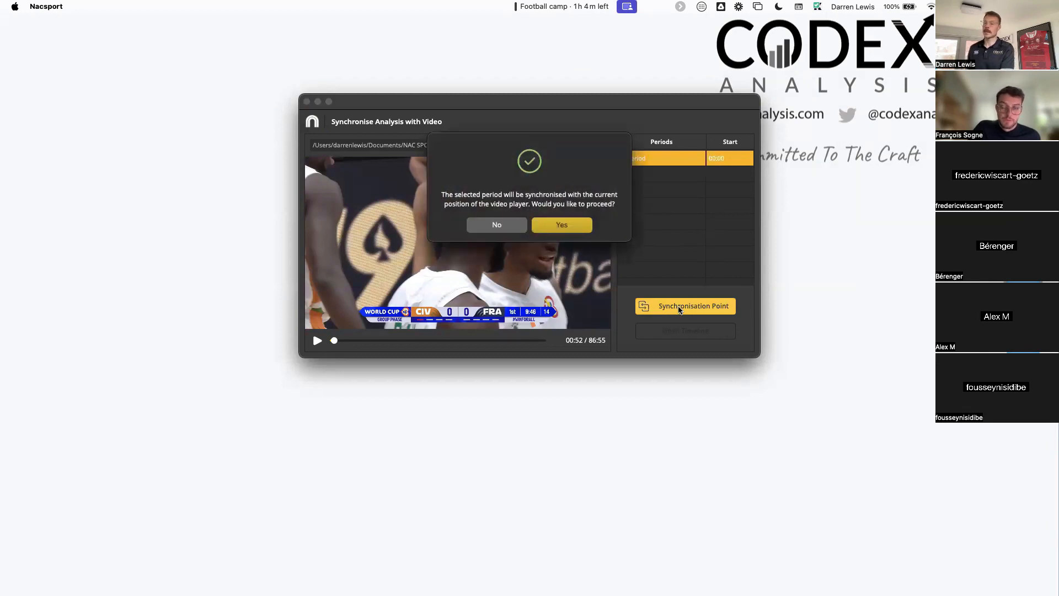
pyautogui.click(578, 227)
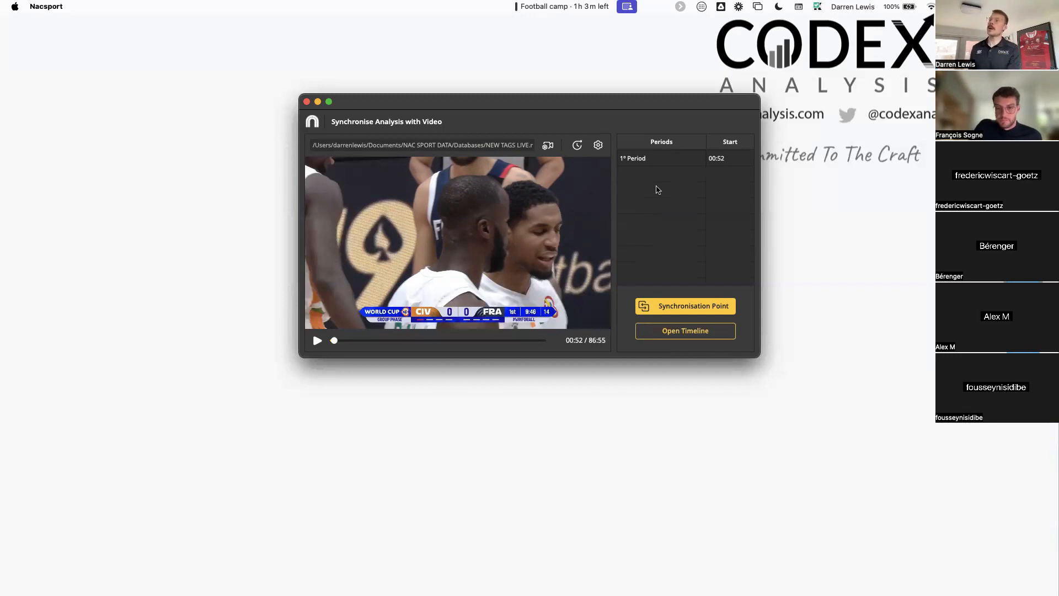
# Step: Open the synchronised analysis in the timeline, place it below the video player and zoom in on the tagged clips
pyautogui.click(686, 331)
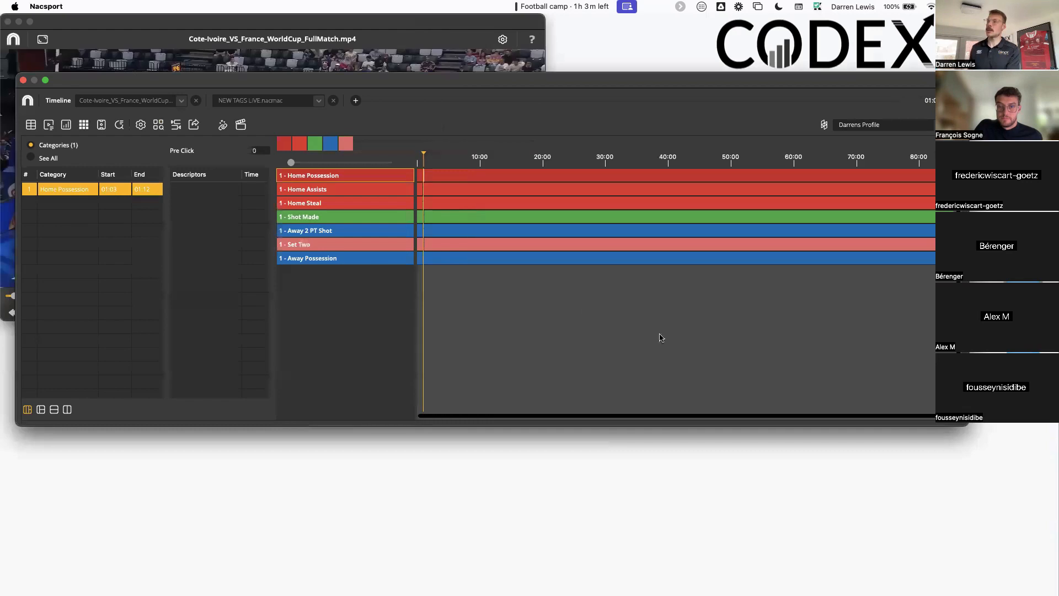
pyautogui.moveTo(489, 90); pyautogui.dragTo(477, 340)
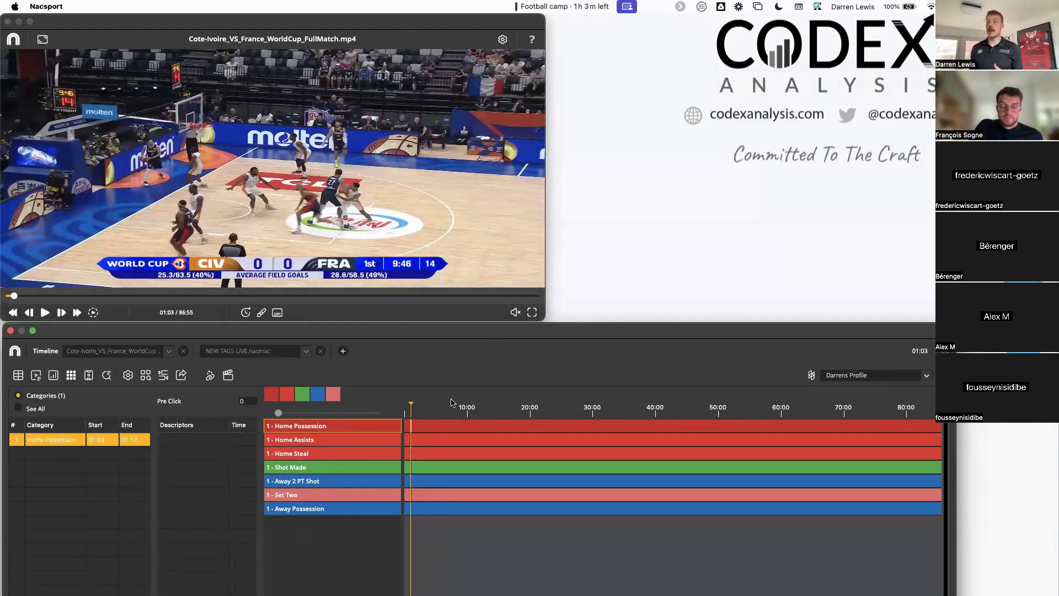
pyautogui.moveTo(279, 413); pyautogui.dragTo(361, 413)
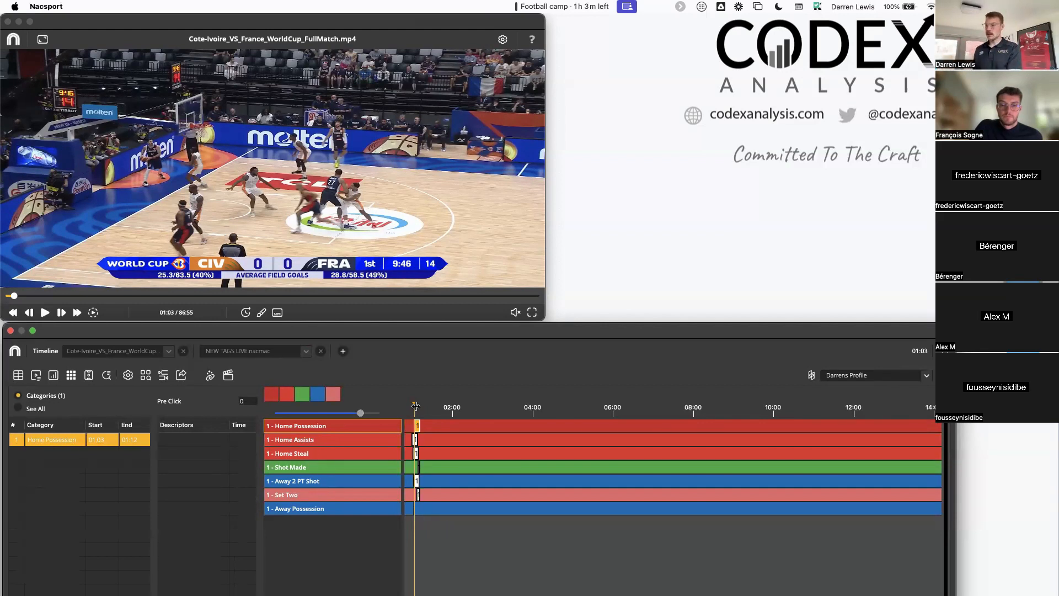
# Step: Play the Home Possession clip from the timeline and enlarge the time scale around it to inspect its tags
pyautogui.click(454, 433)
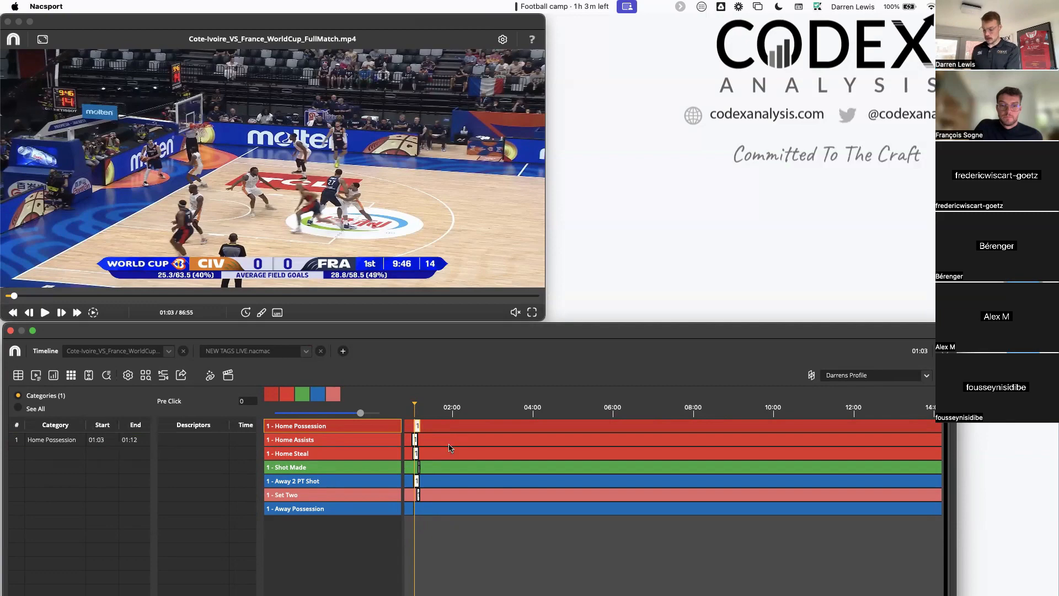
pyautogui.click(418, 426)
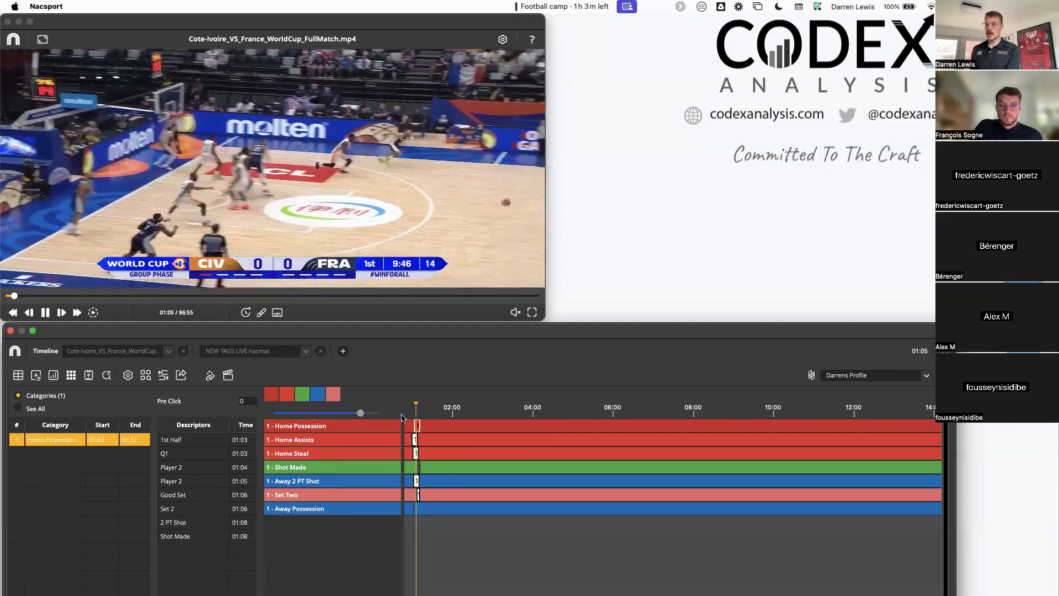
pyautogui.moveTo(360, 412); pyautogui.dragTo(373, 415)
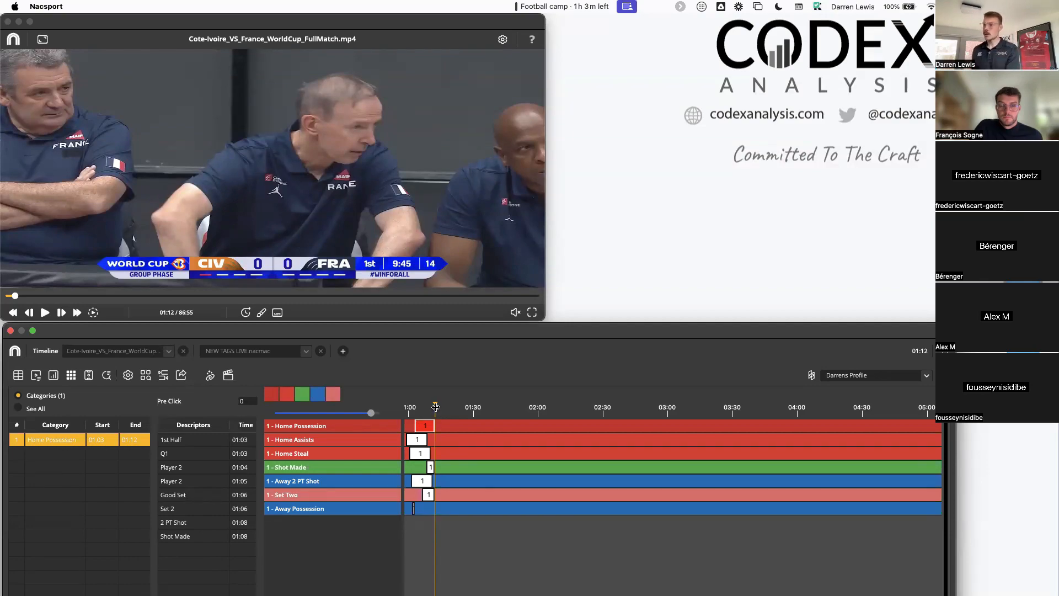
# Step: Shift all tagged clips together so the Home Possession starts at 02:30, and move them back to 01:37
pyautogui.click(460, 407)
pyautogui.moveTo(461, 407); pyautogui.dragTo(602, 407)
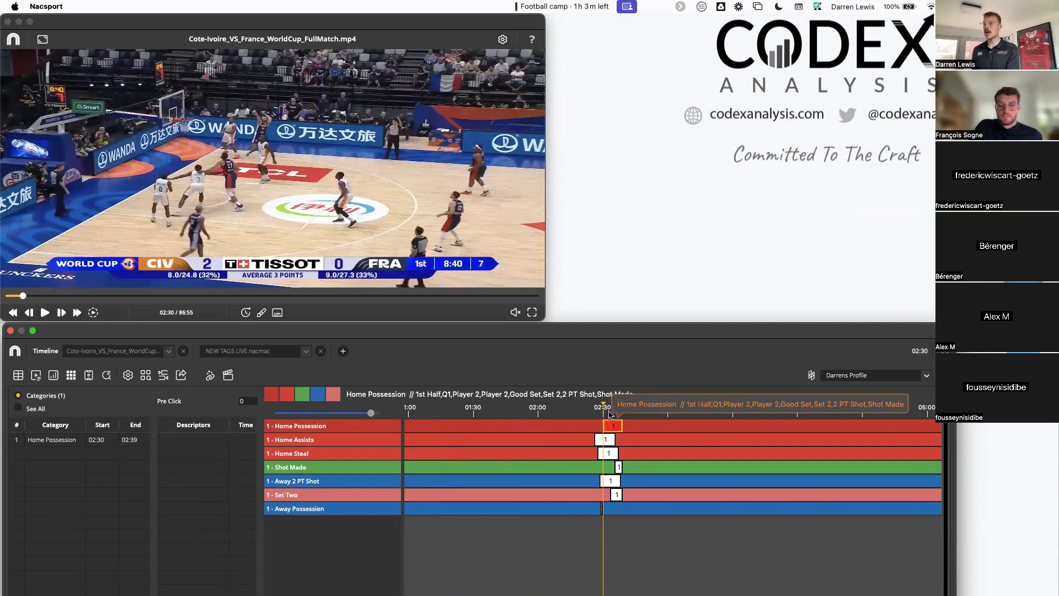
pyautogui.moveTo(602, 406); pyautogui.dragTo(490, 409)
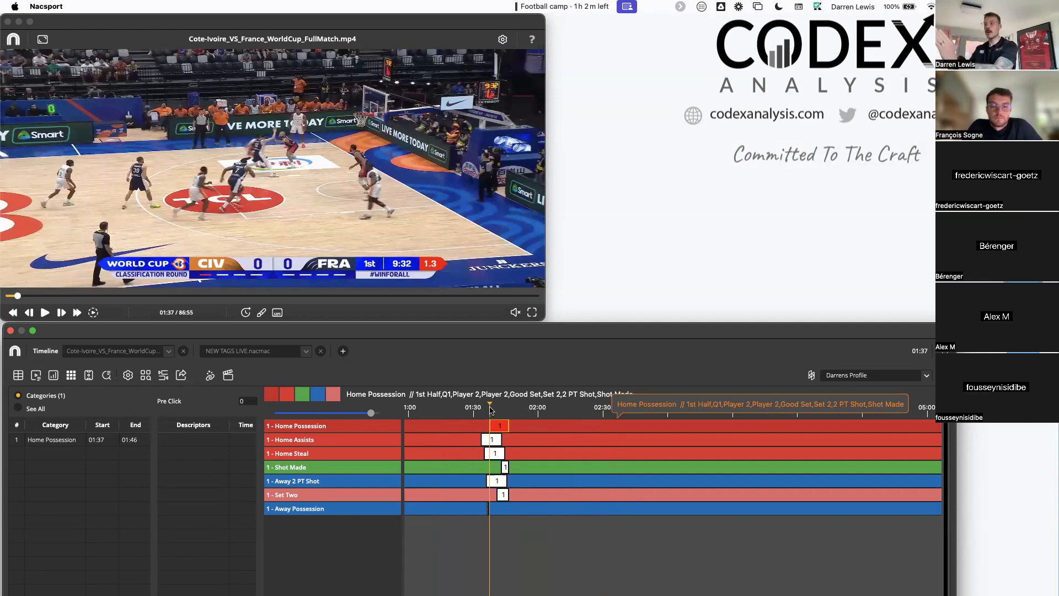
# Step: Shift all tagged clips so the Home Possession starts at the 14:45 video position, check their placement and close the timeline
pyautogui.moveTo(371, 413); pyautogui.dragTo(318, 413)
pyautogui.click(455, 407)
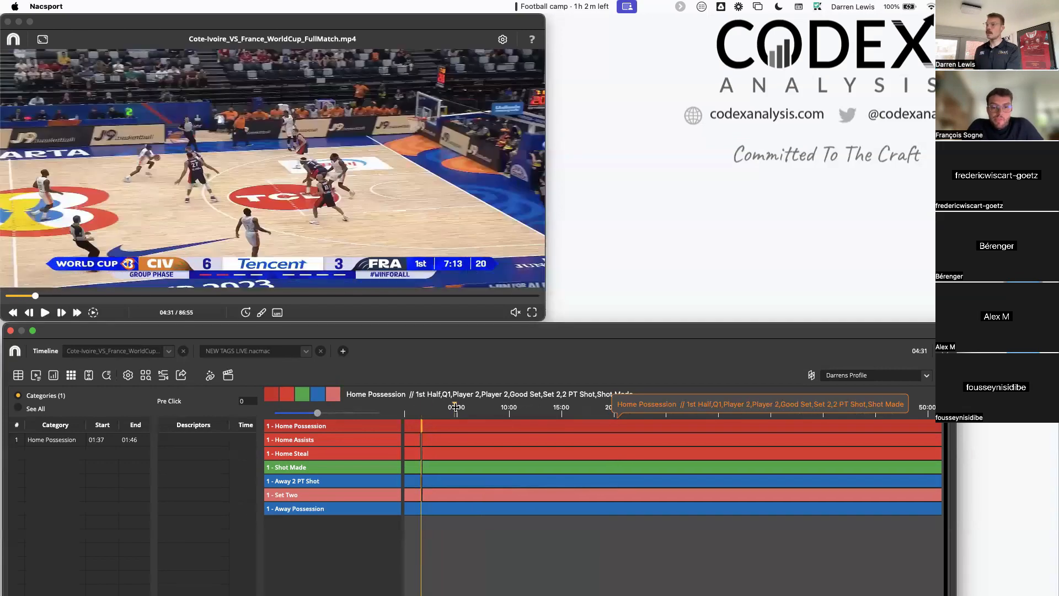
pyautogui.click(558, 407)
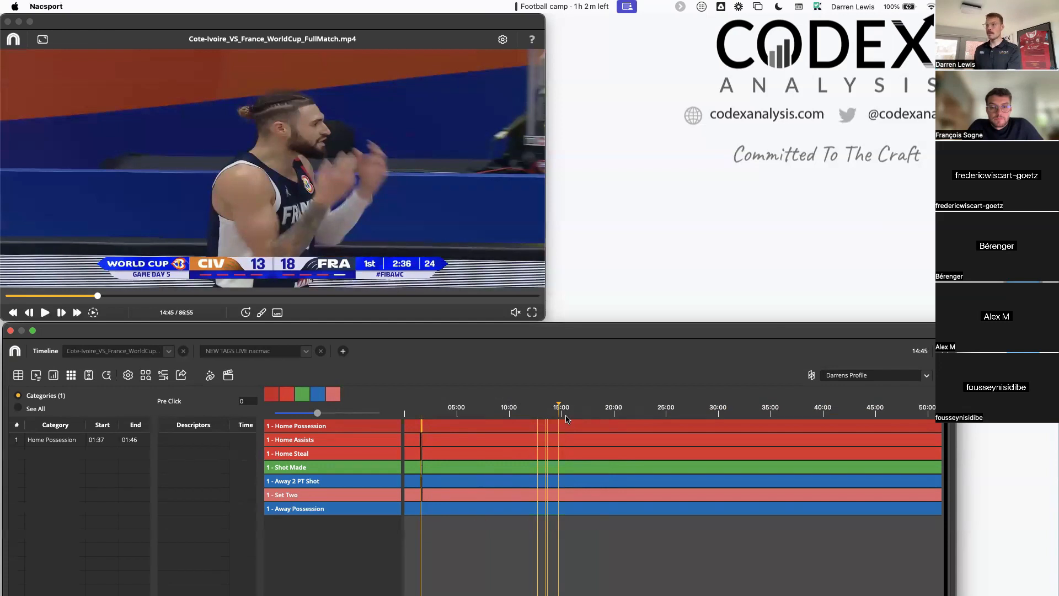
pyautogui.click(104, 287)
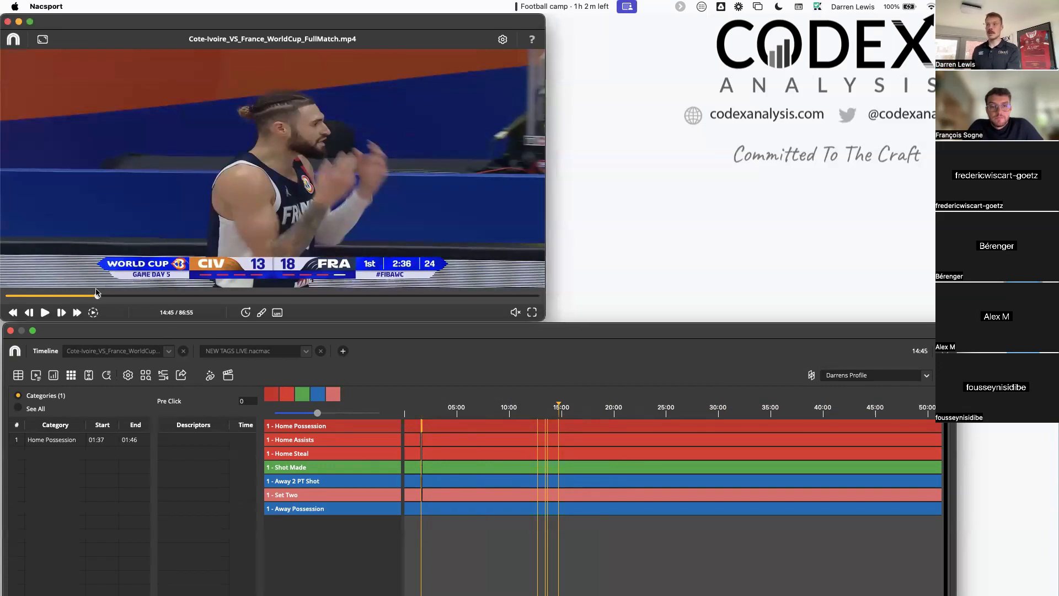
pyautogui.press('super+z')
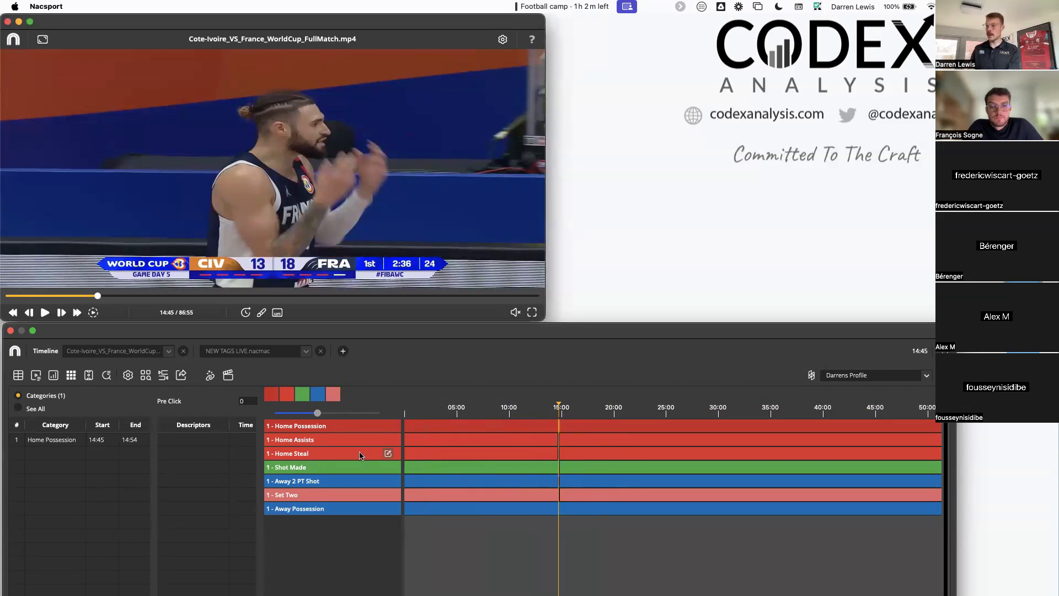
pyautogui.moveTo(321, 416); pyautogui.dragTo(371, 416)
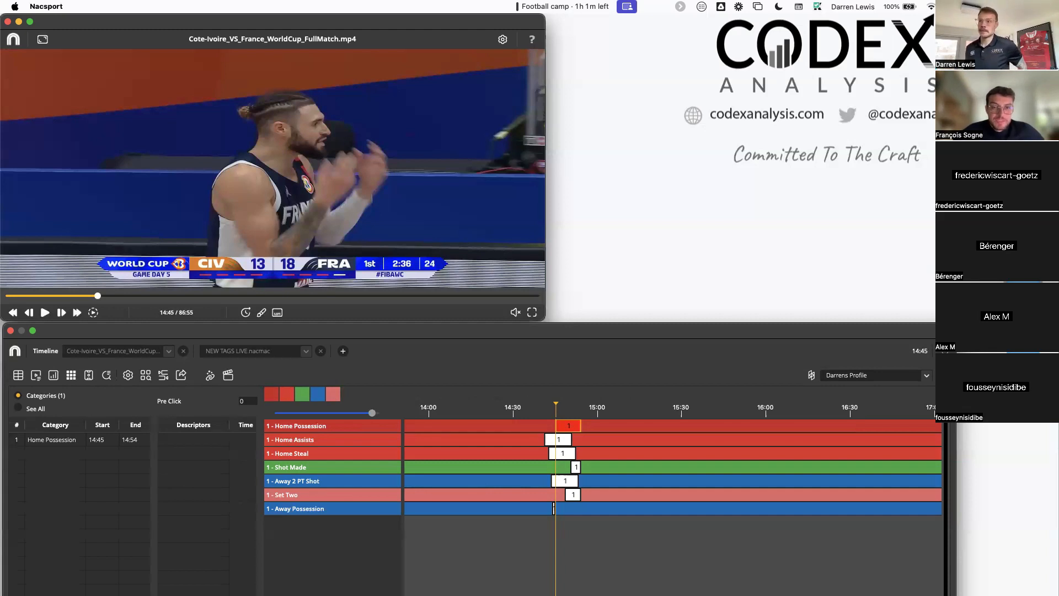
pyautogui.click(10, 330)
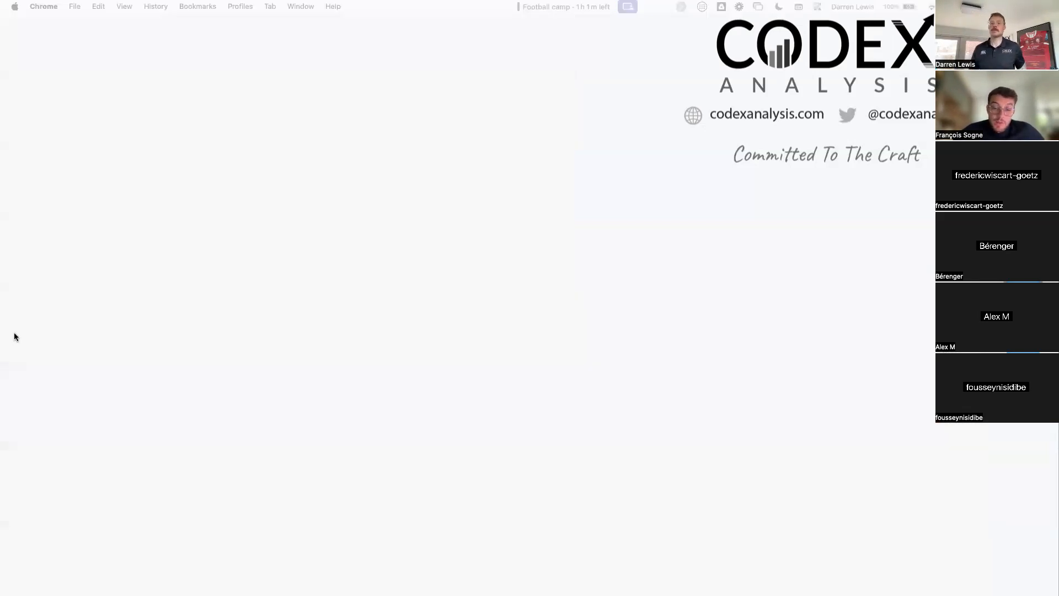